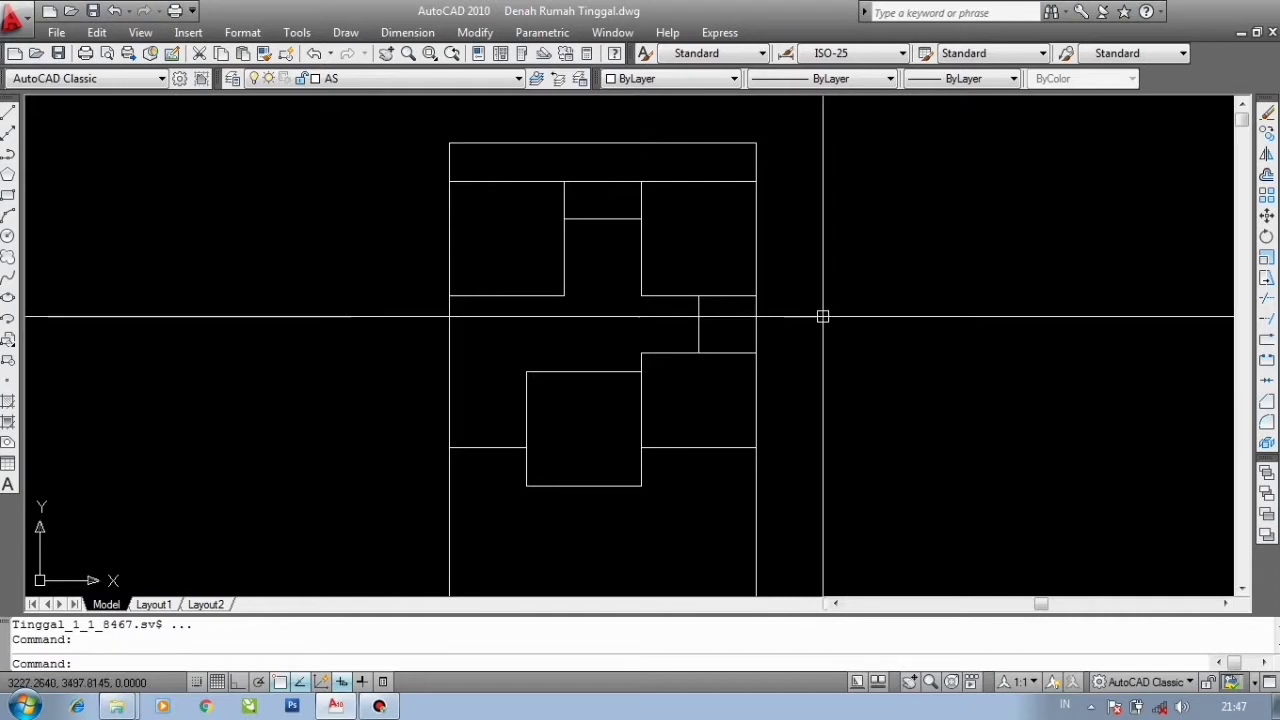
middle_drag(824, 314, 818, 275)
scroll(811, 294, down, 4)
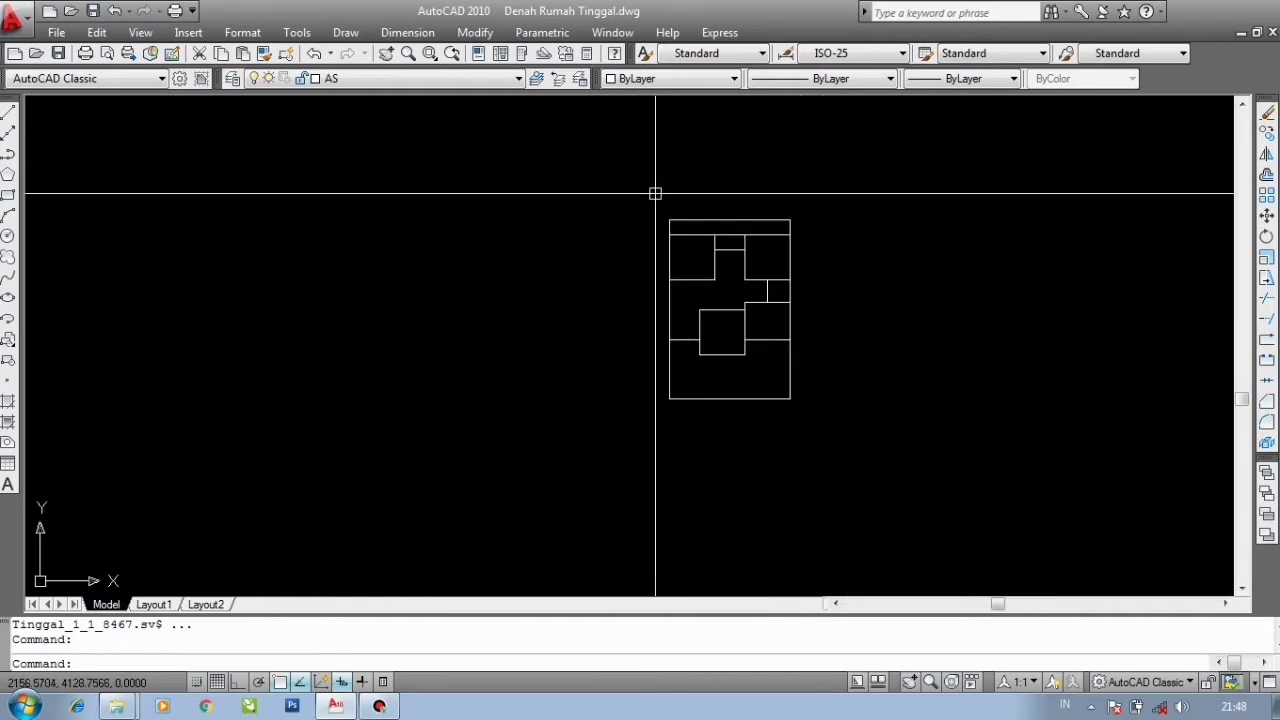
scroll(767, 284, up, 2)
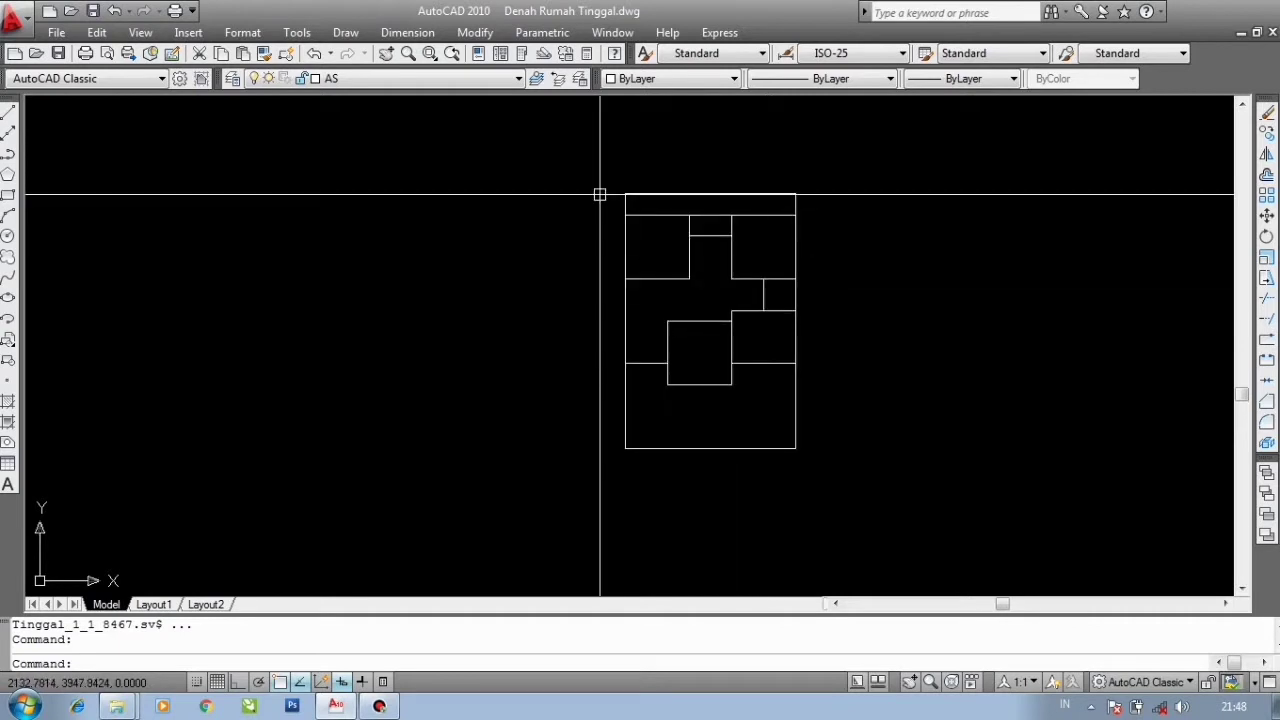
click(576, 162)
click(855, 485)
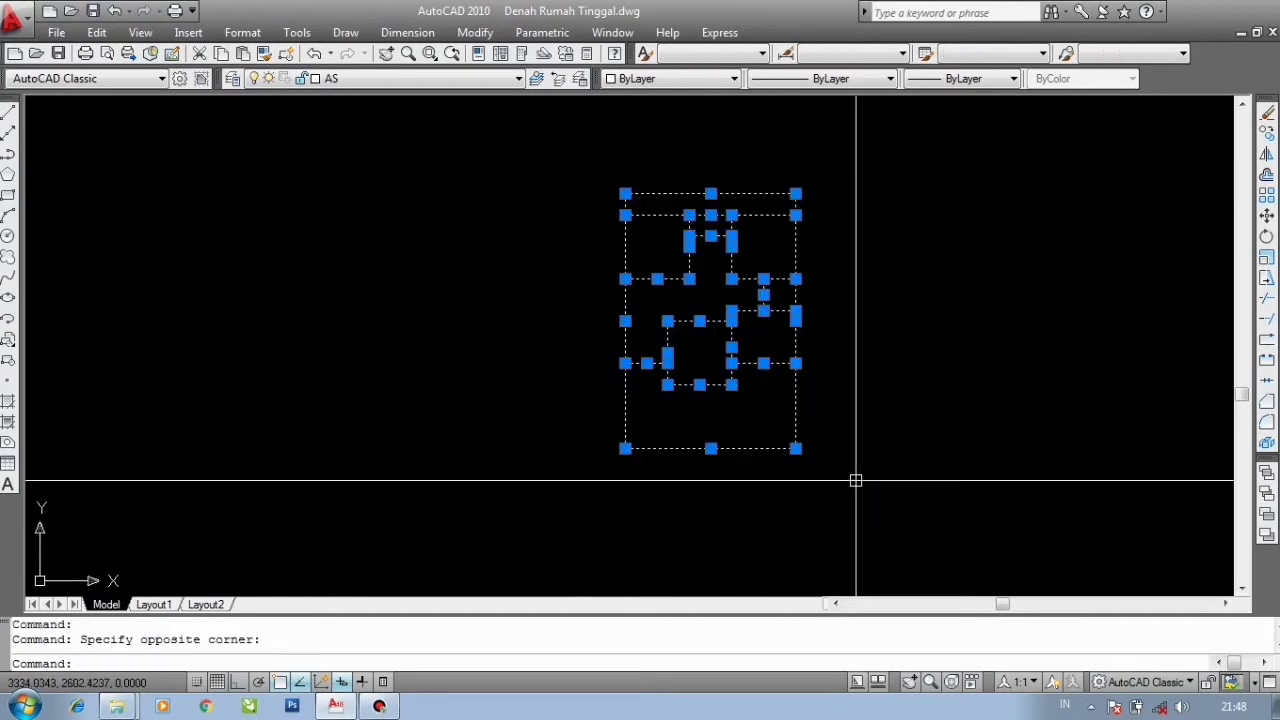
key(Escape)
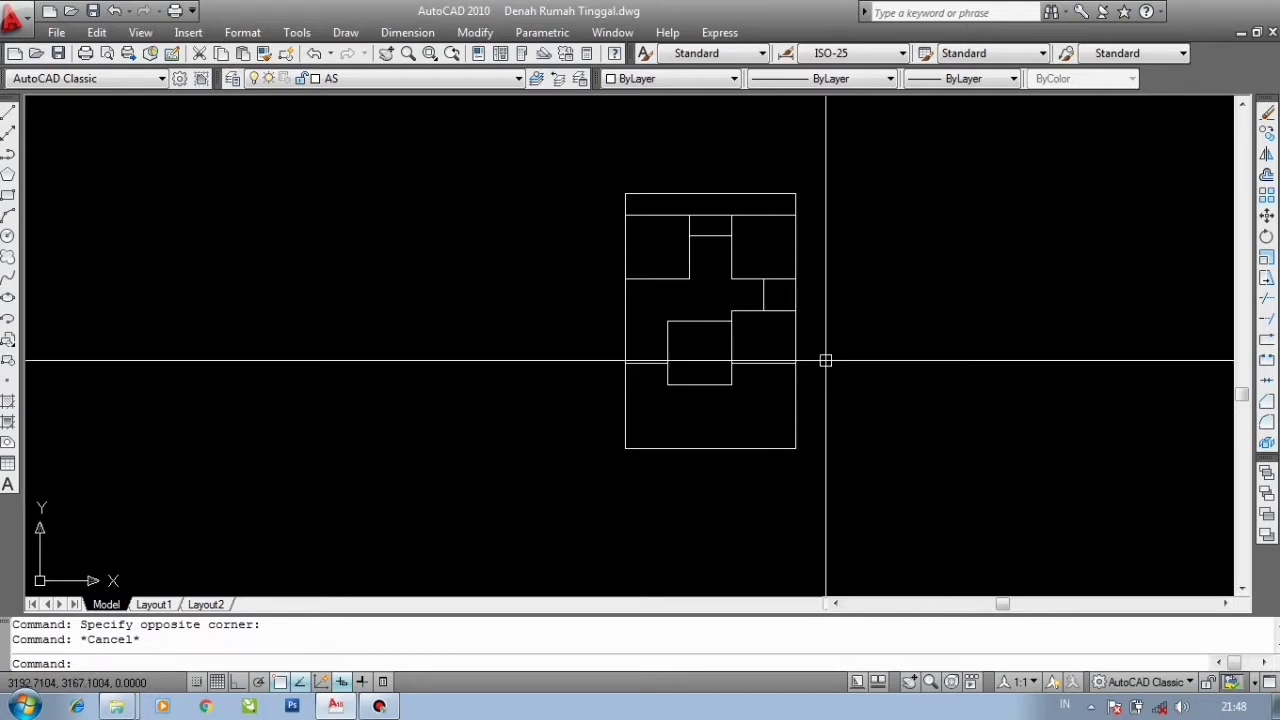
scroll(840, 280, up, 2)
middle_drag(846, 291, 770, 309)
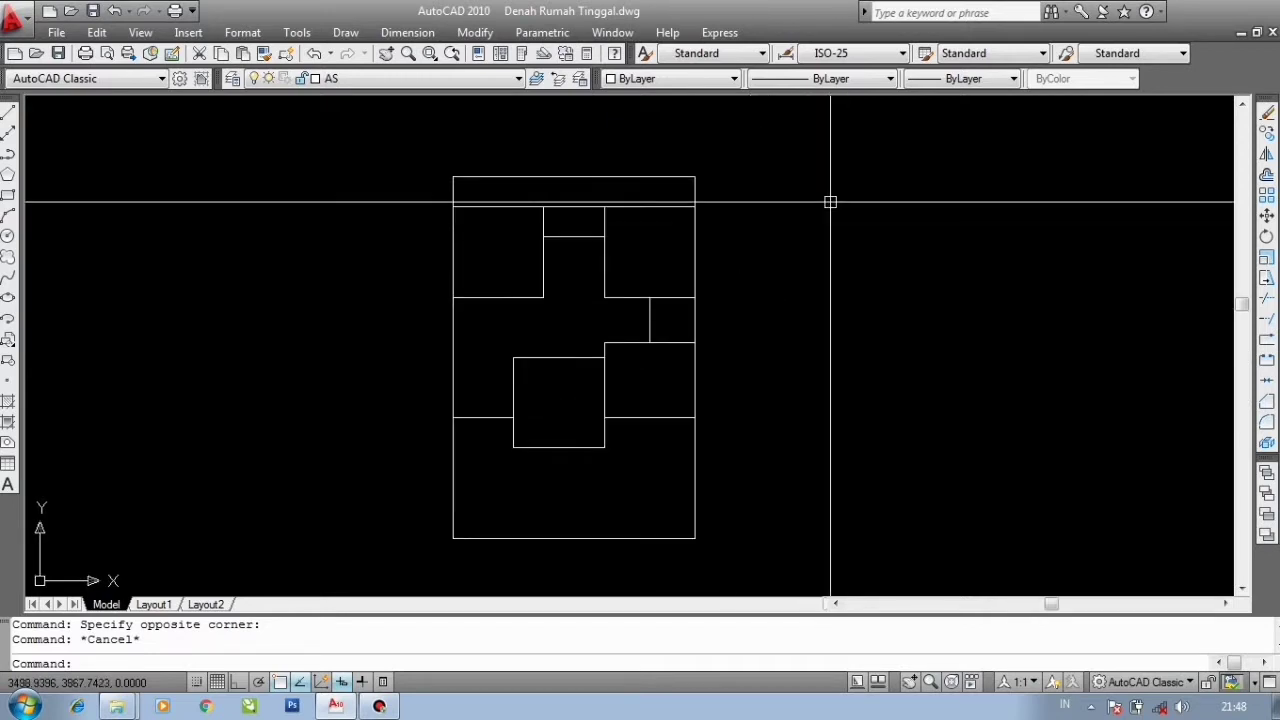
middle_drag(851, 309, 788, 288)
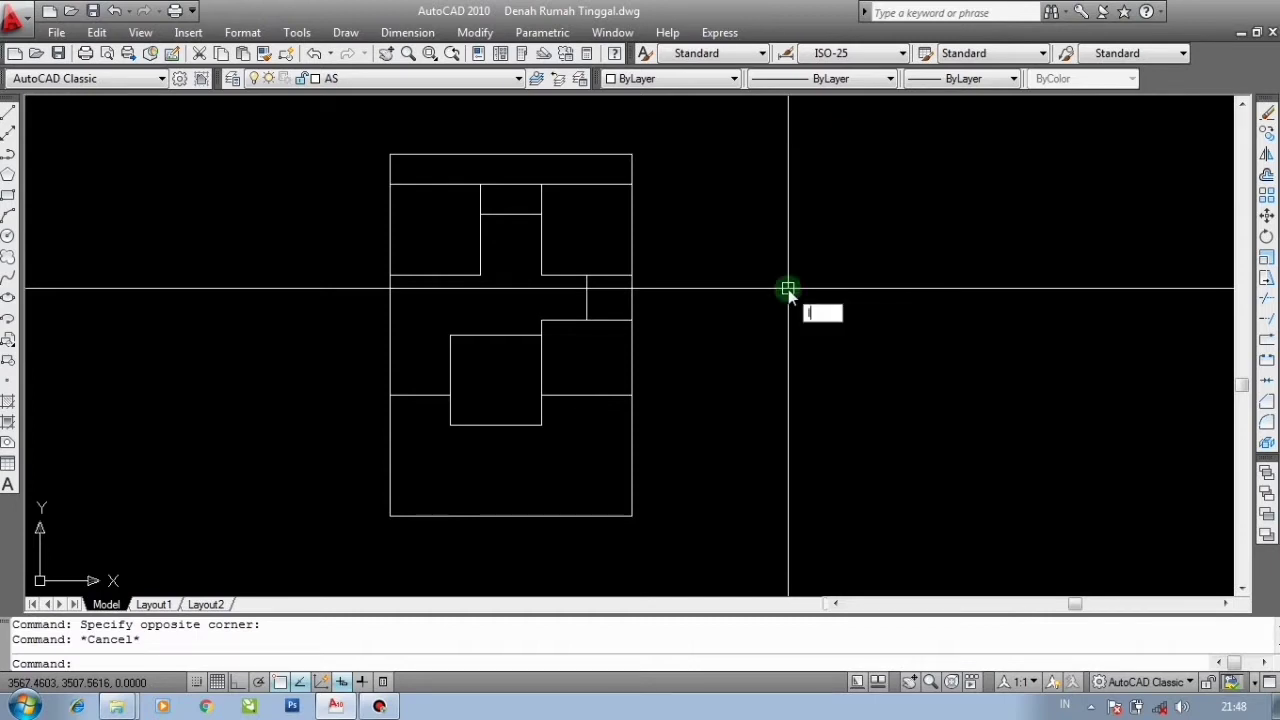
- Open the layer manager and create a new layer named DINDING15
text(la)
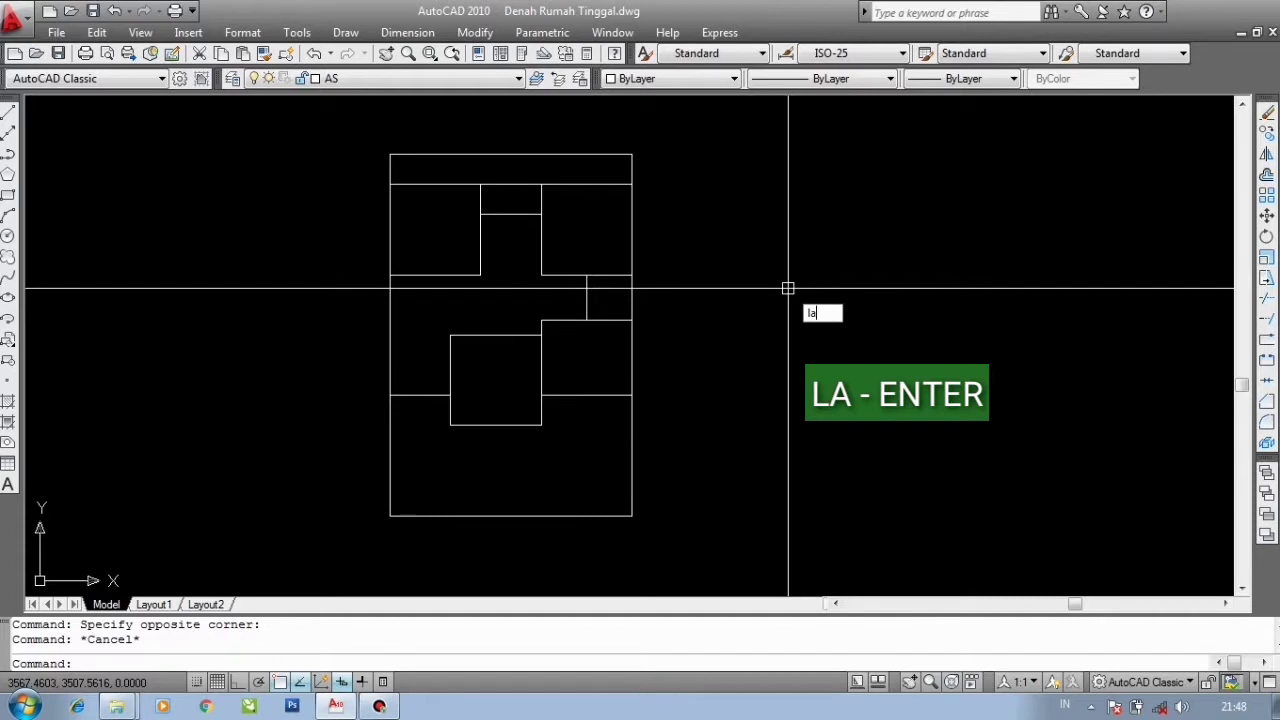
key(Return)
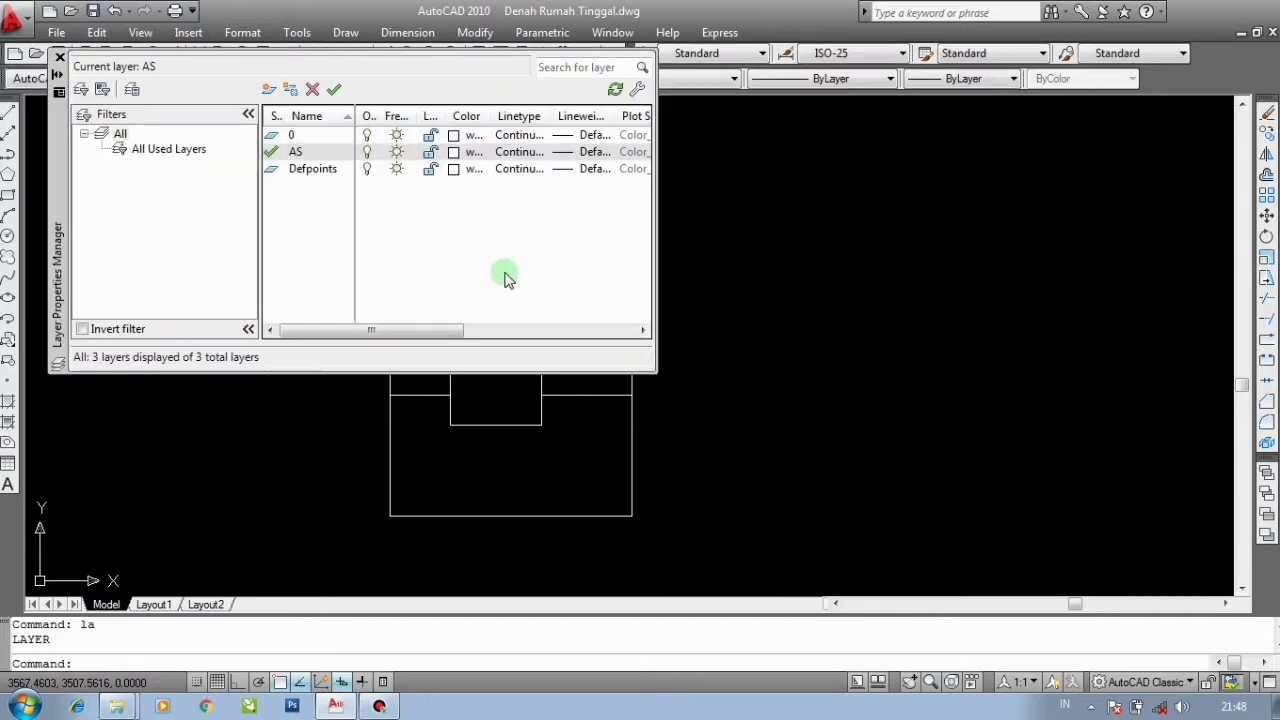
key(Caps_Lock)
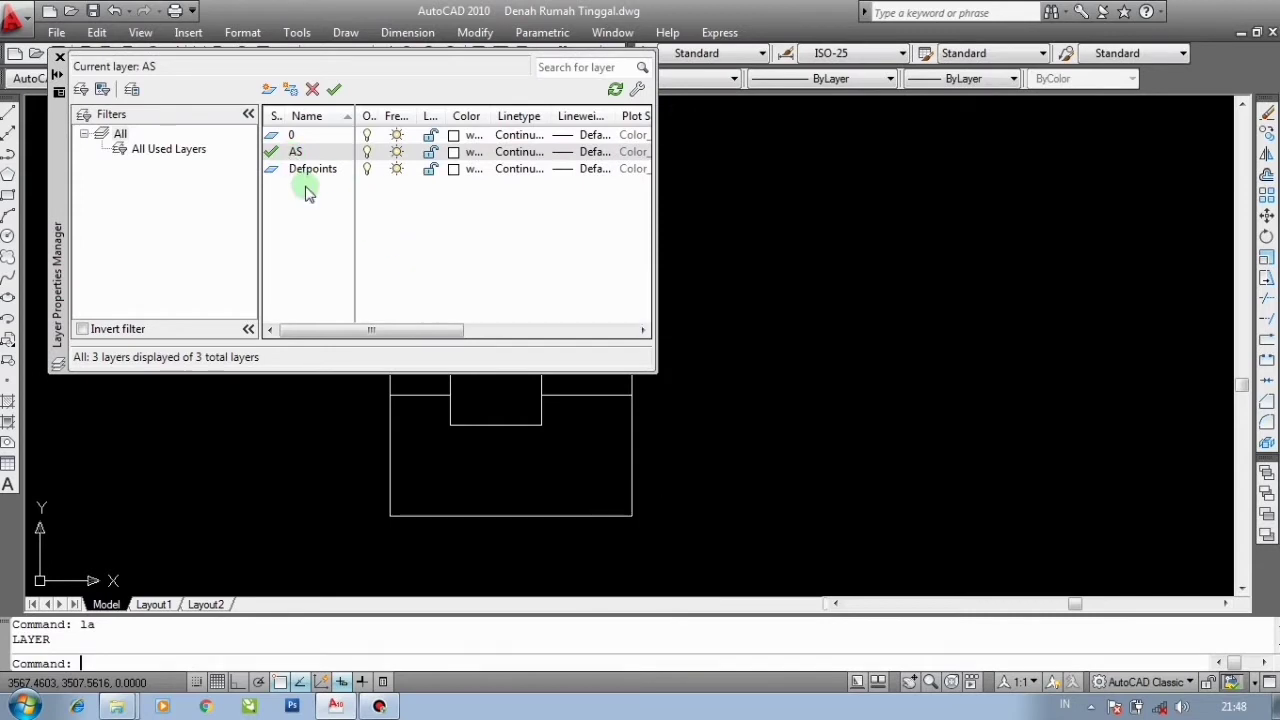
click(268, 90)
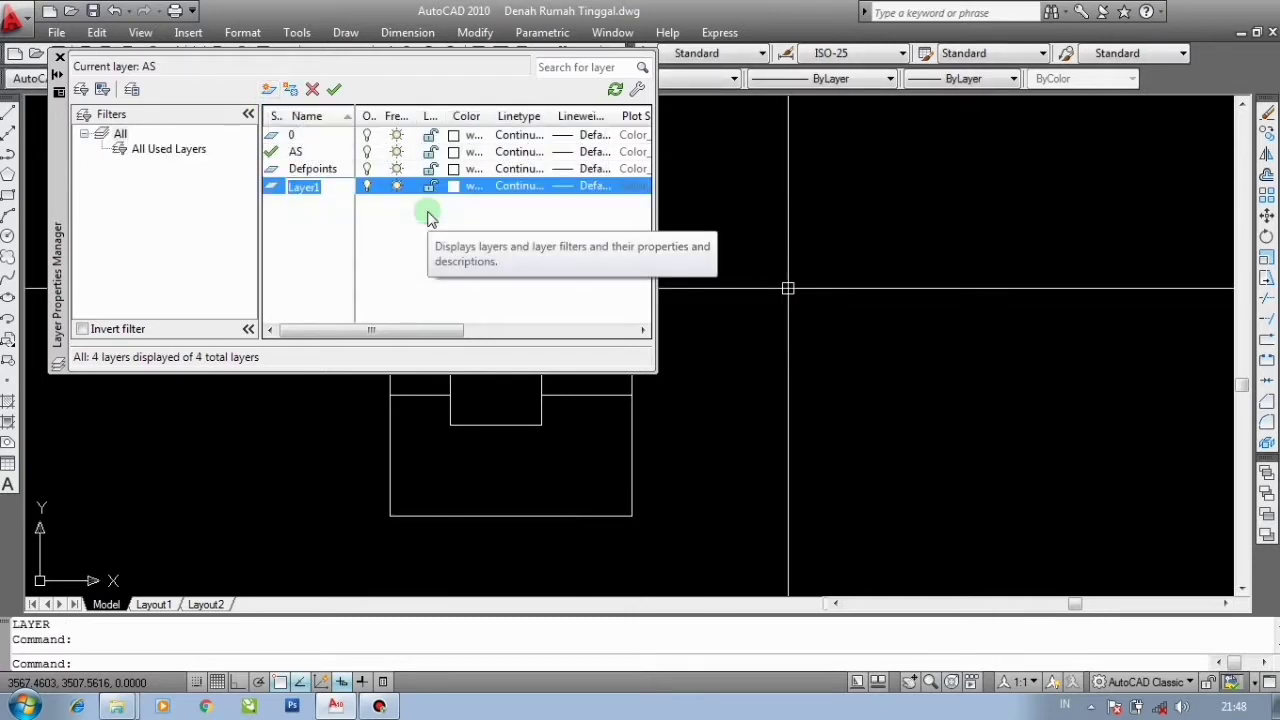
text(DINDING15)
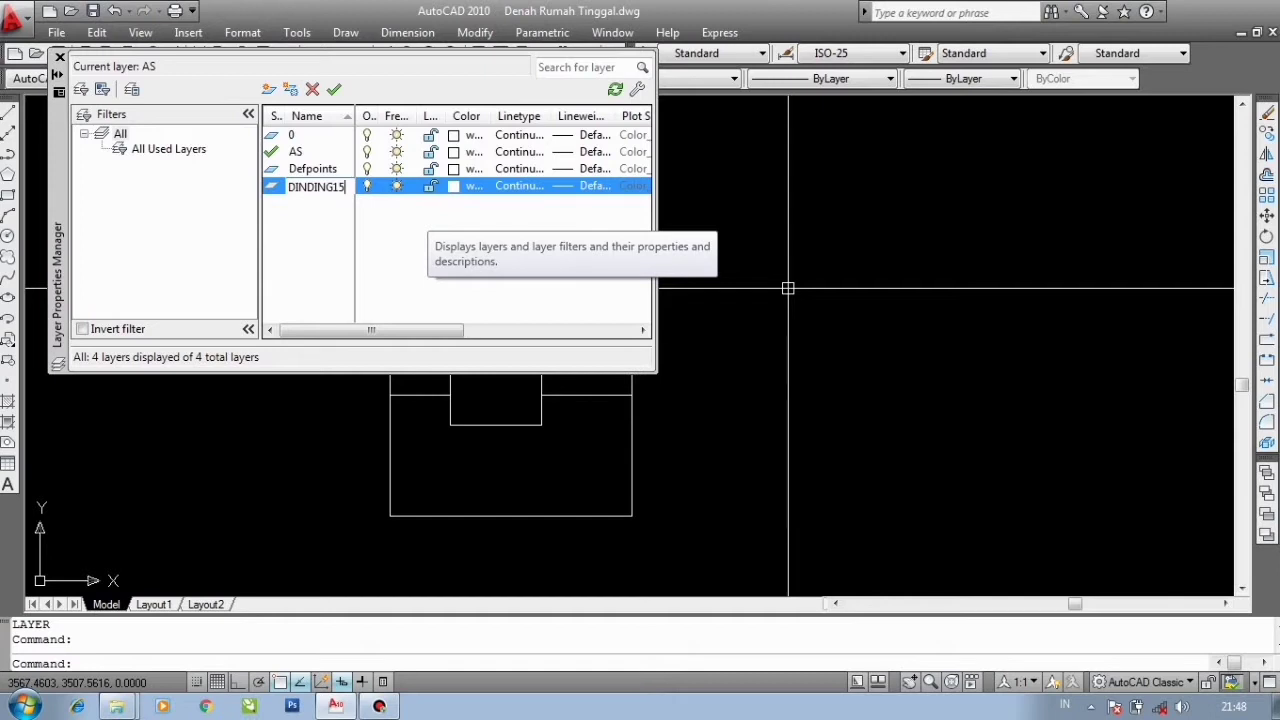
key(Return)
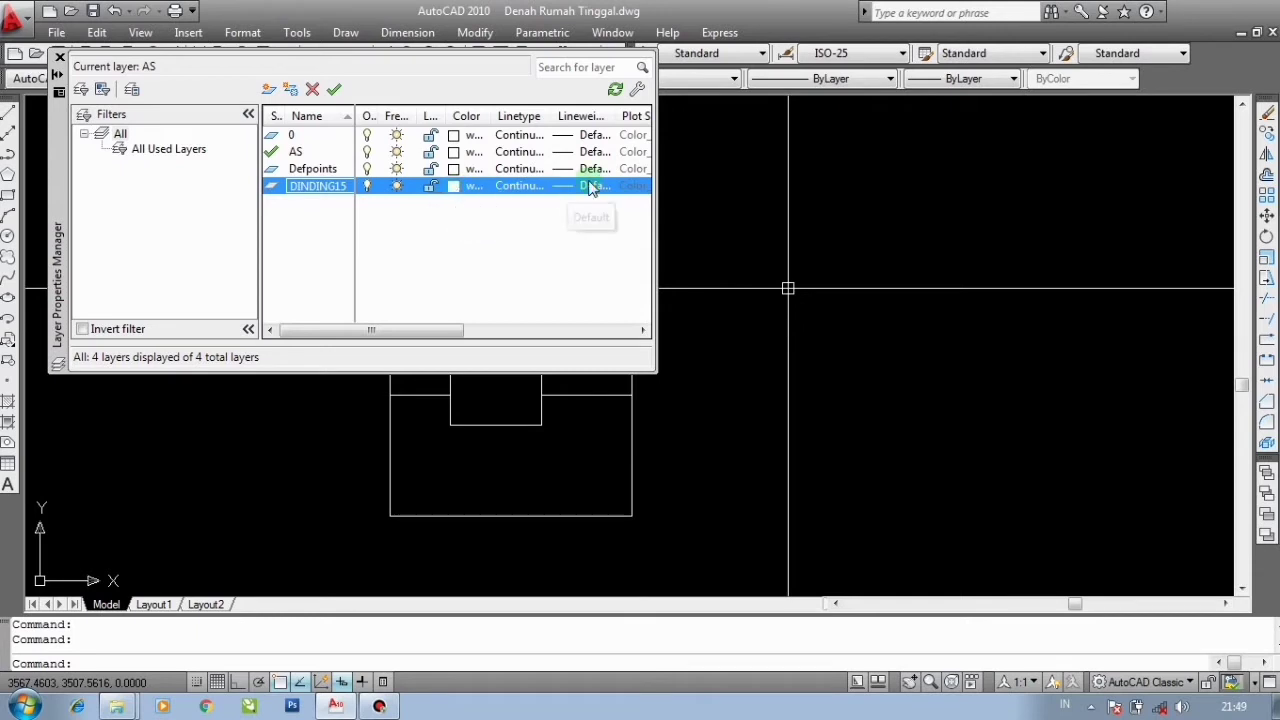
- Set the DINDING15 layer's colour to white and its lineweight to 0.15 mm
click(455, 187)
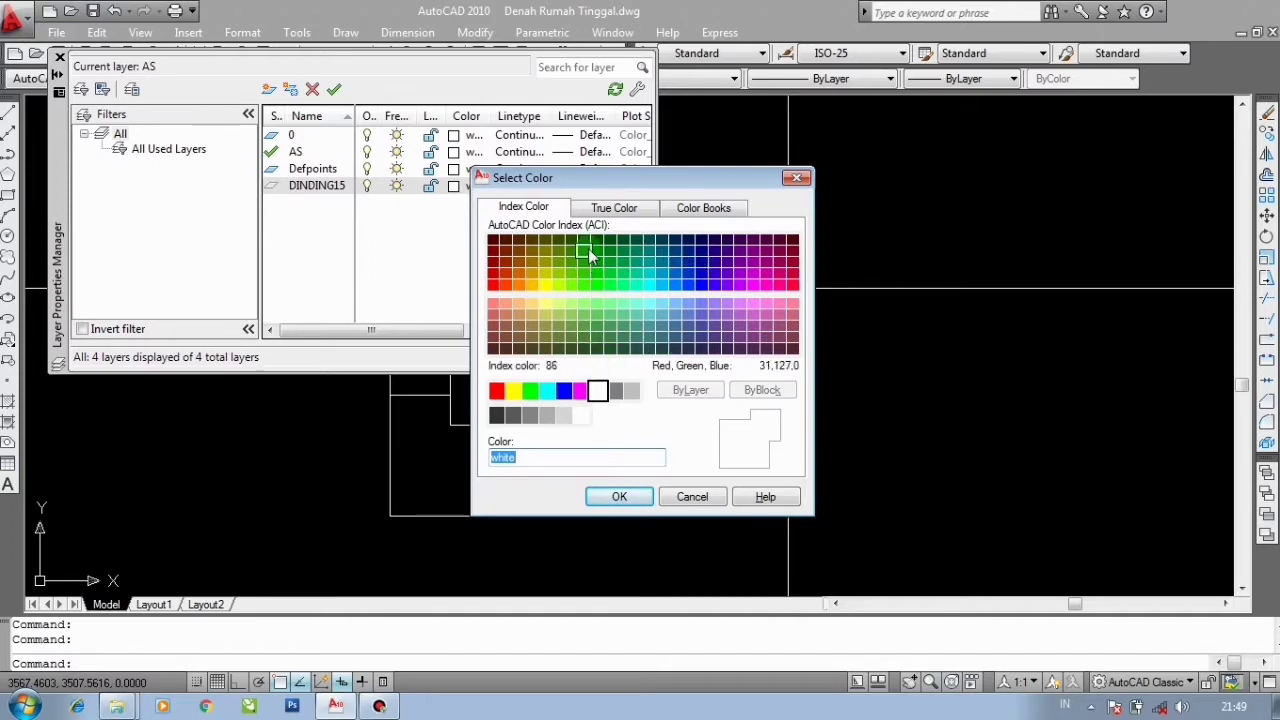
click(598, 392)
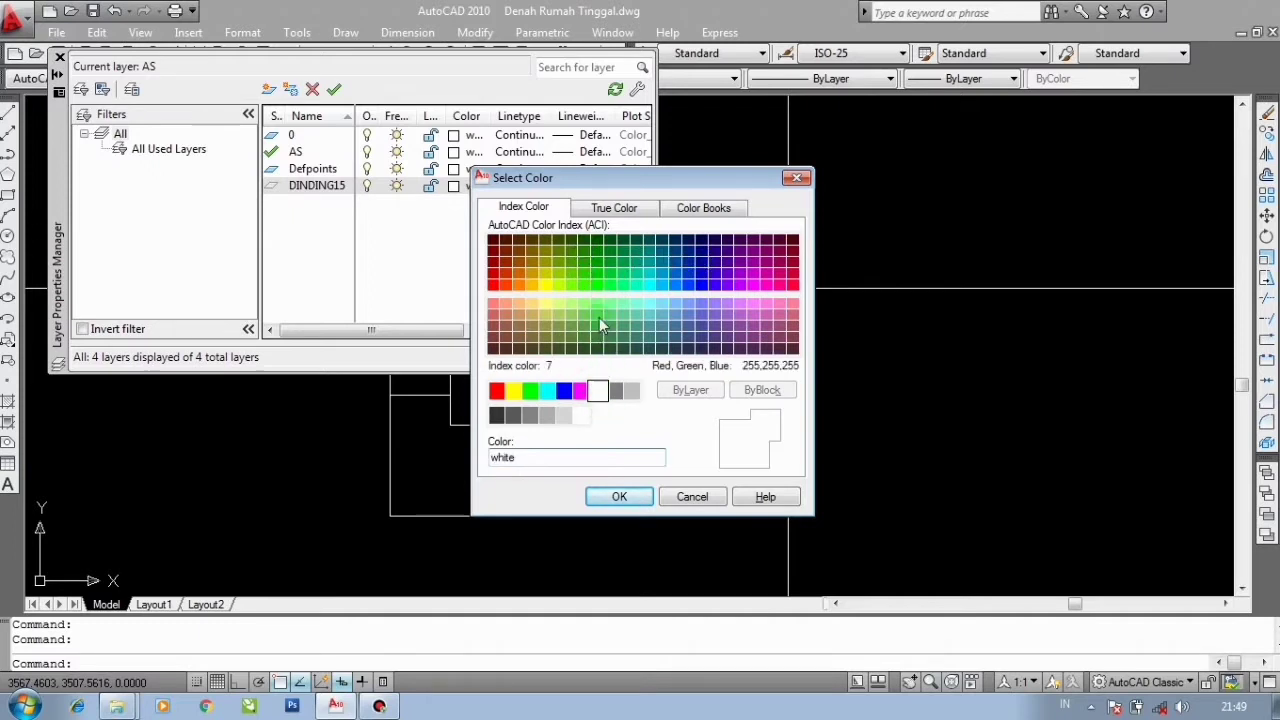
click(620, 497)
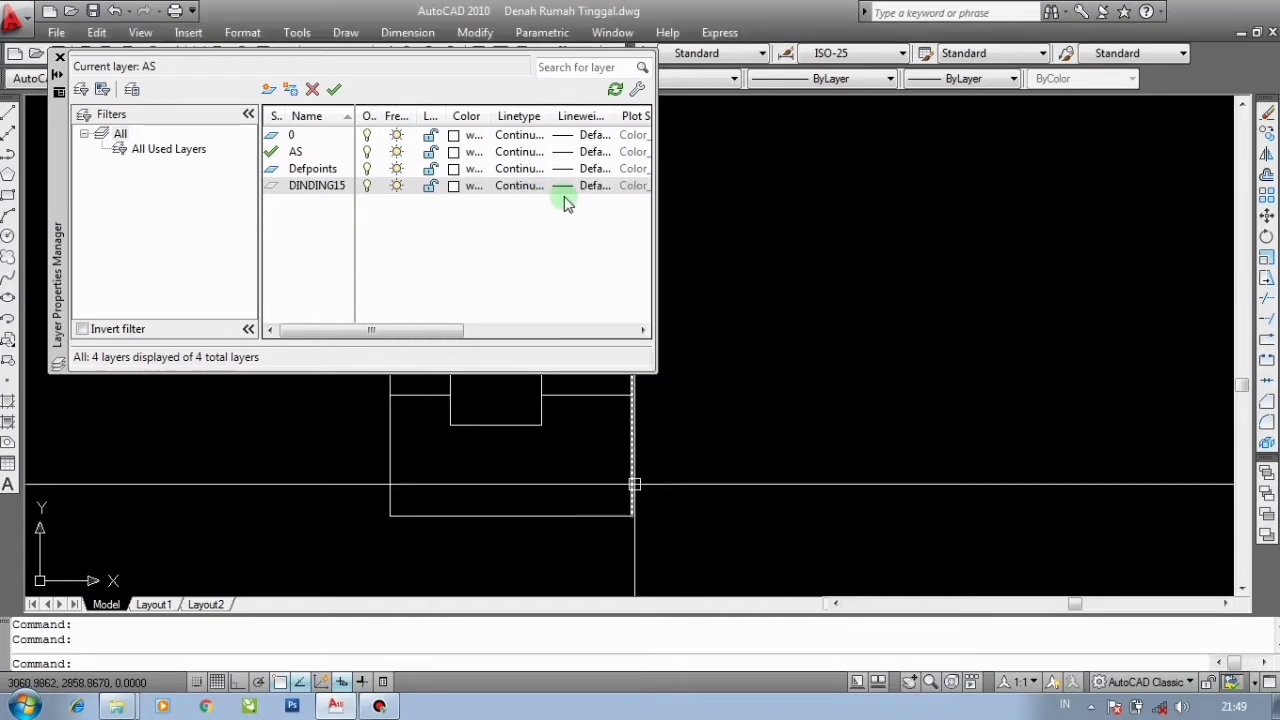
click(567, 193)
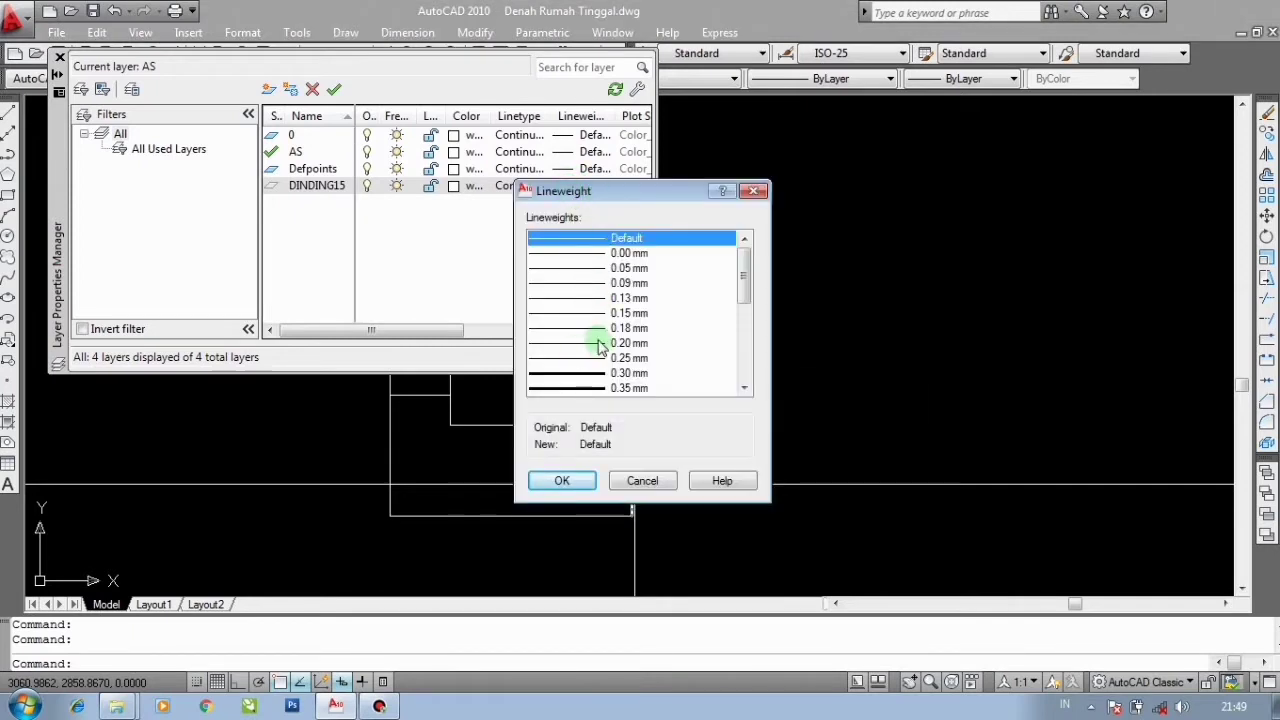
click(579, 316)
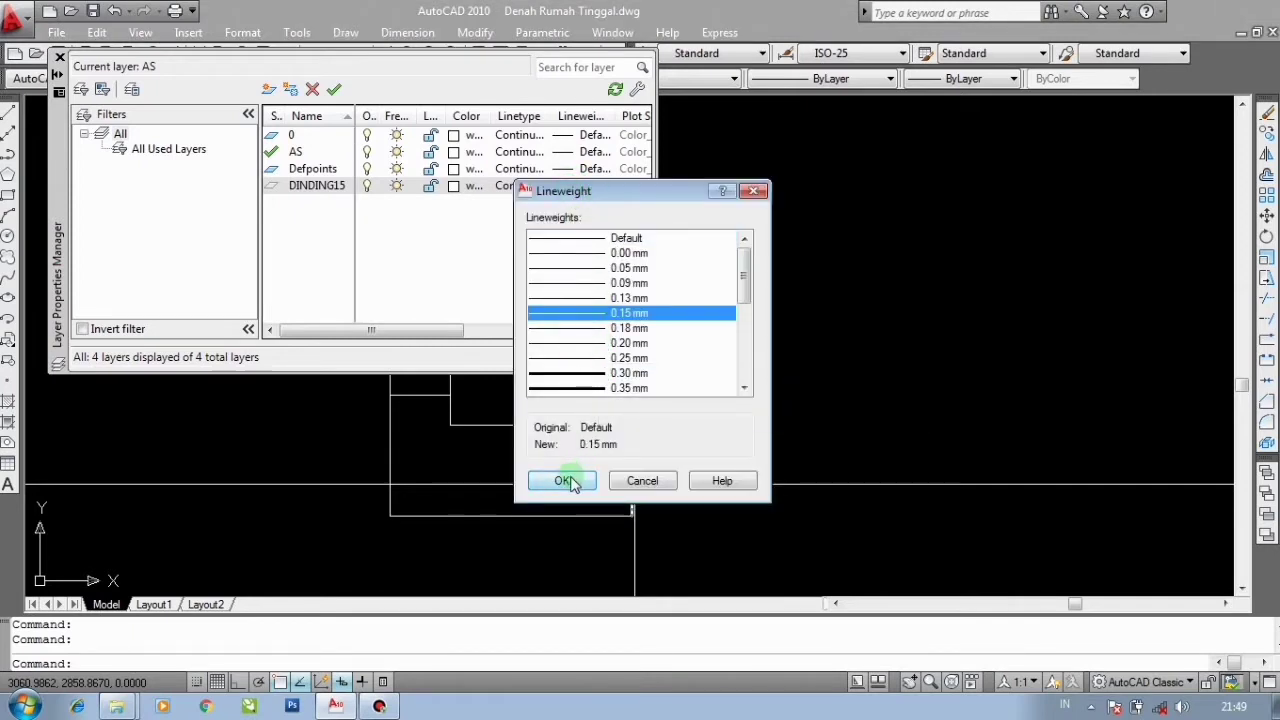
click(571, 480)
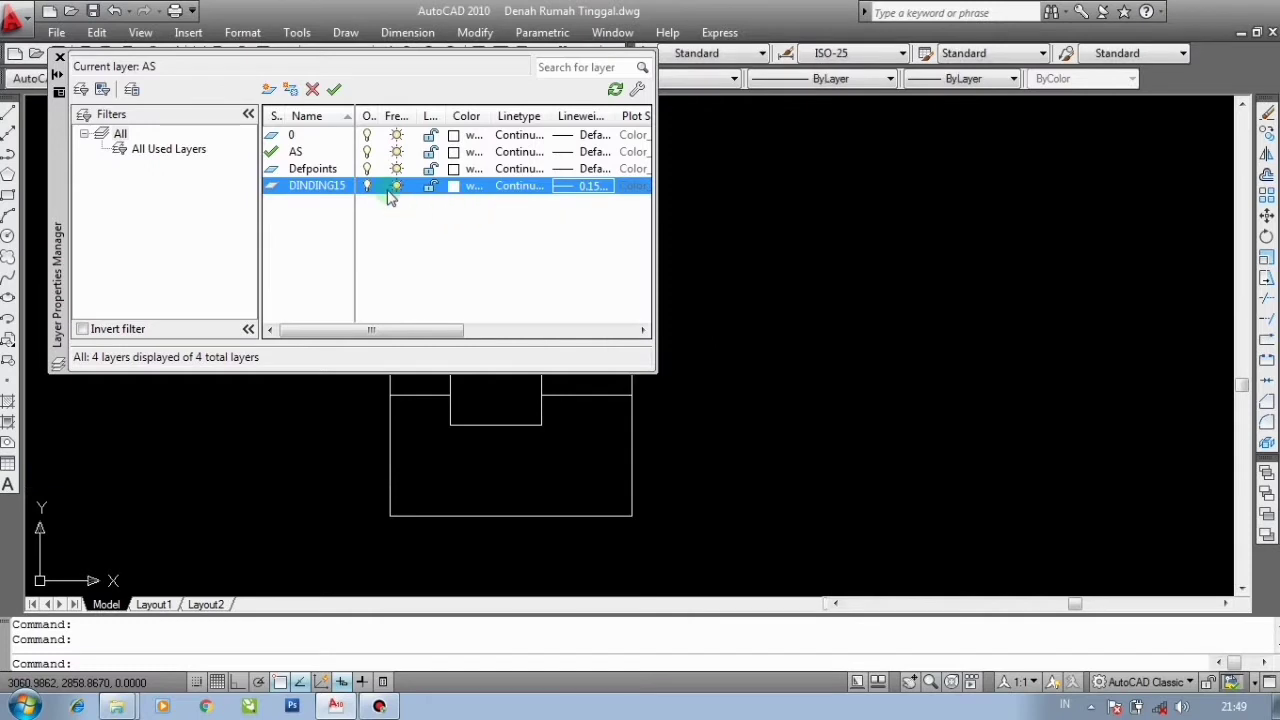
- Create a new layer named DINDING12 with a 0.13 mm lineweight, then close the layer manager
click(270, 90)
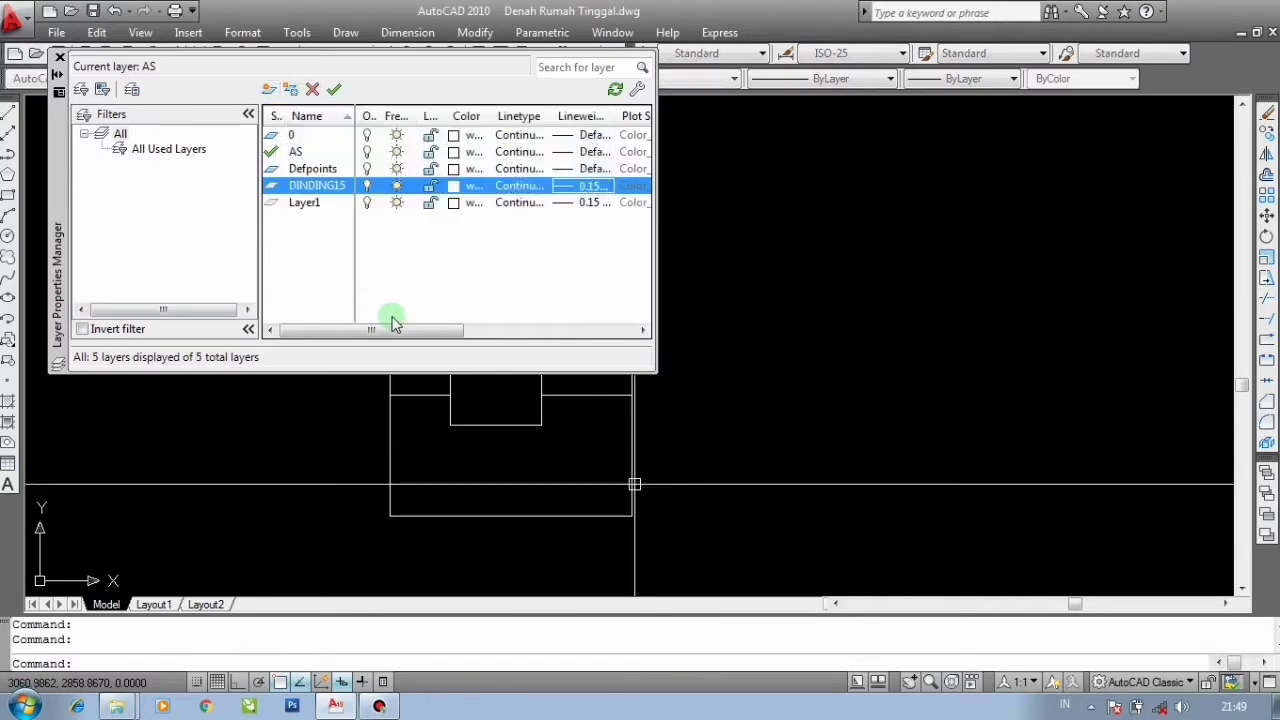
text(DINDING12)
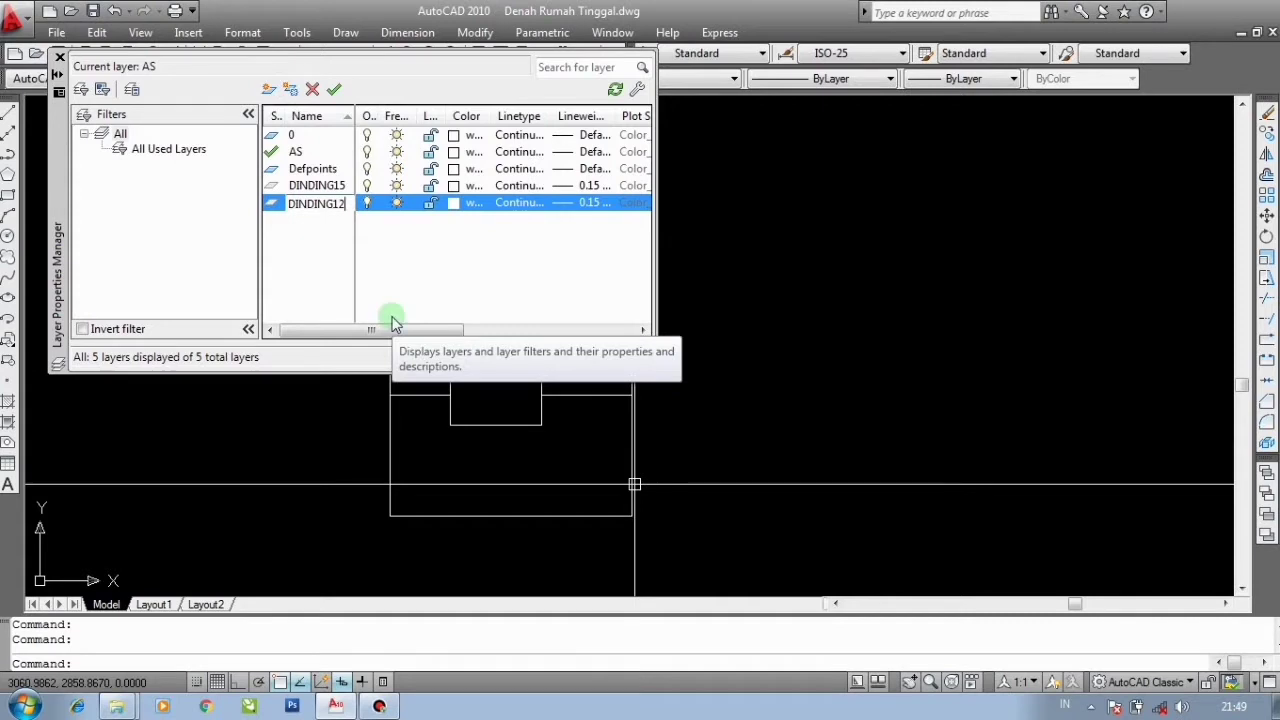
key(Return)
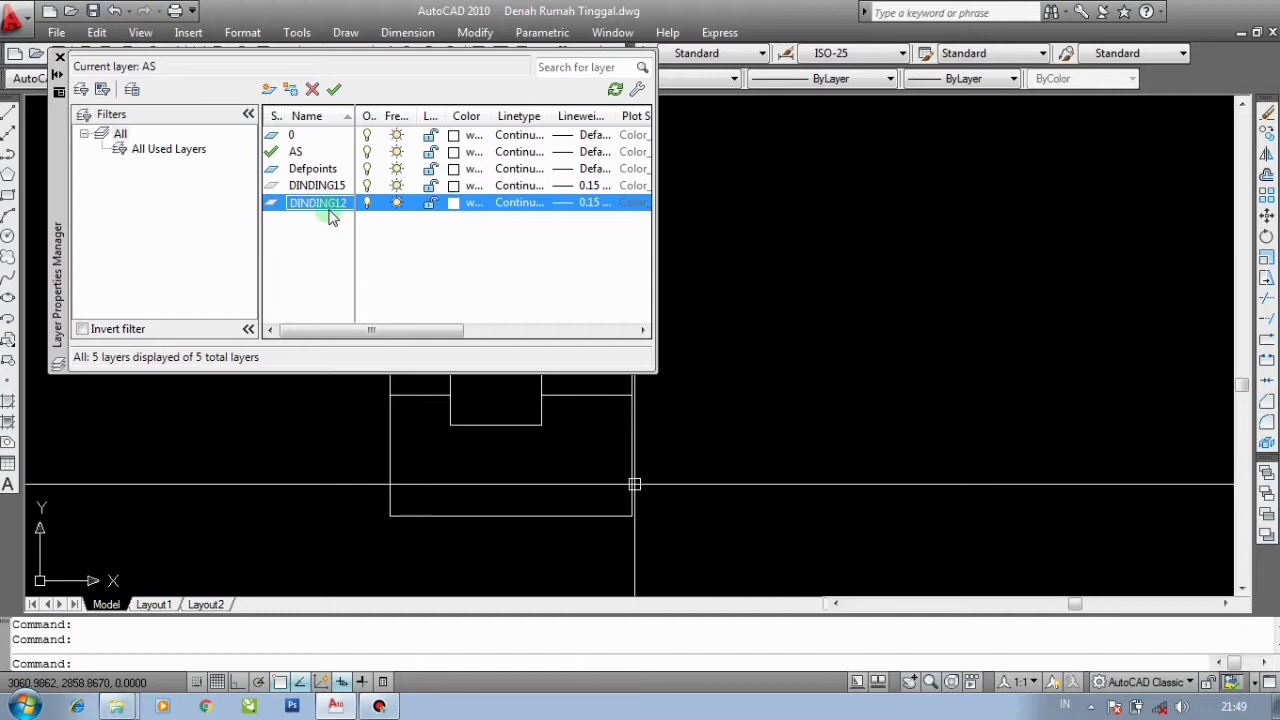
click(452, 204)
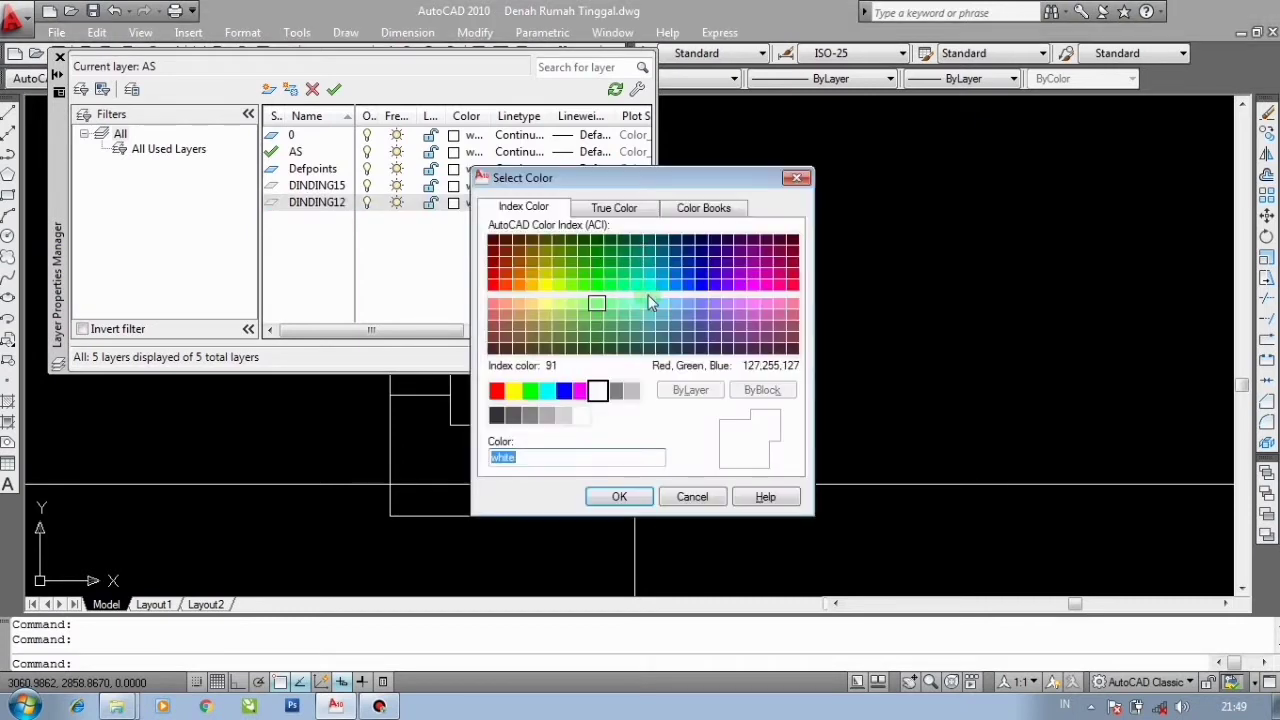
click(691, 497)
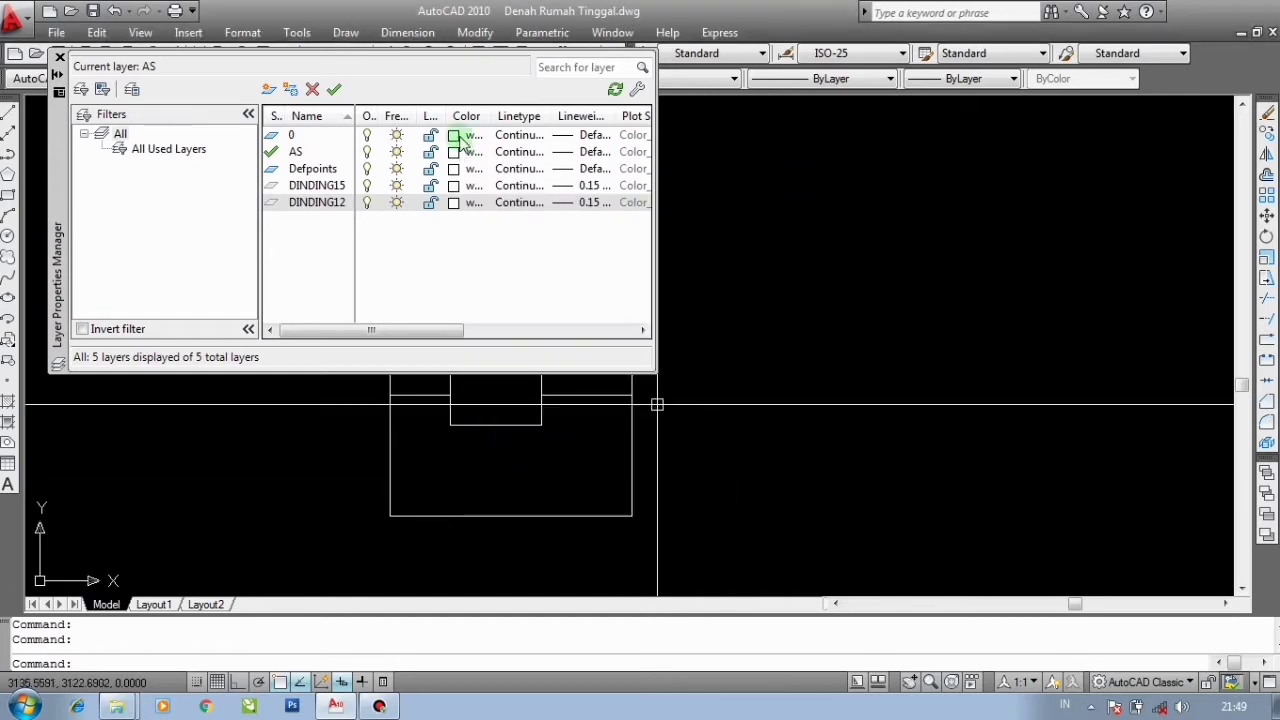
click(570, 205)
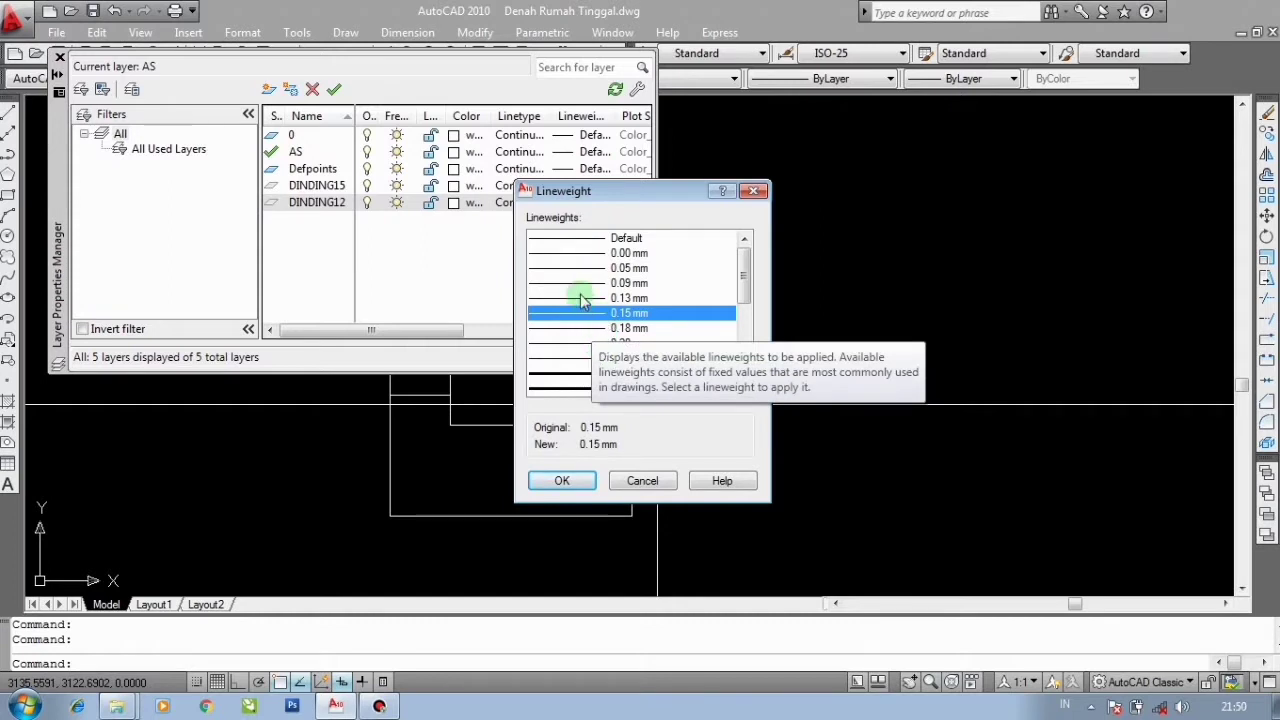
click(565, 480)
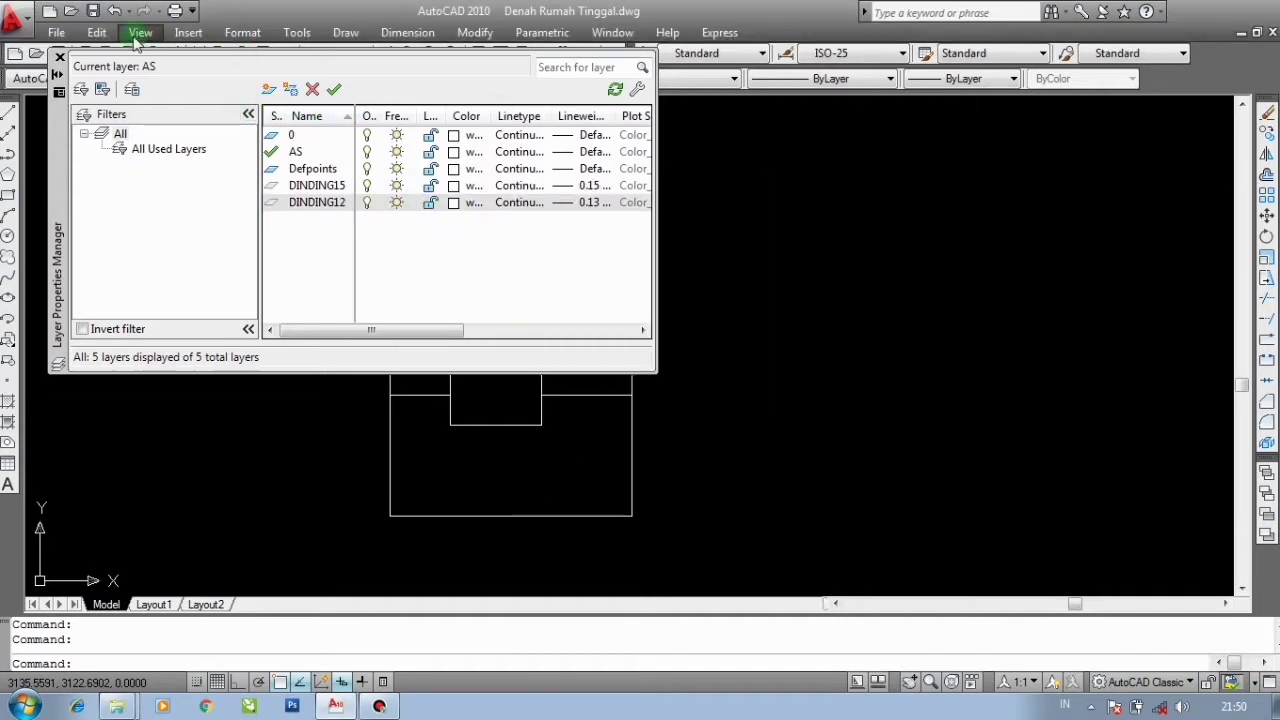
click(58, 62)
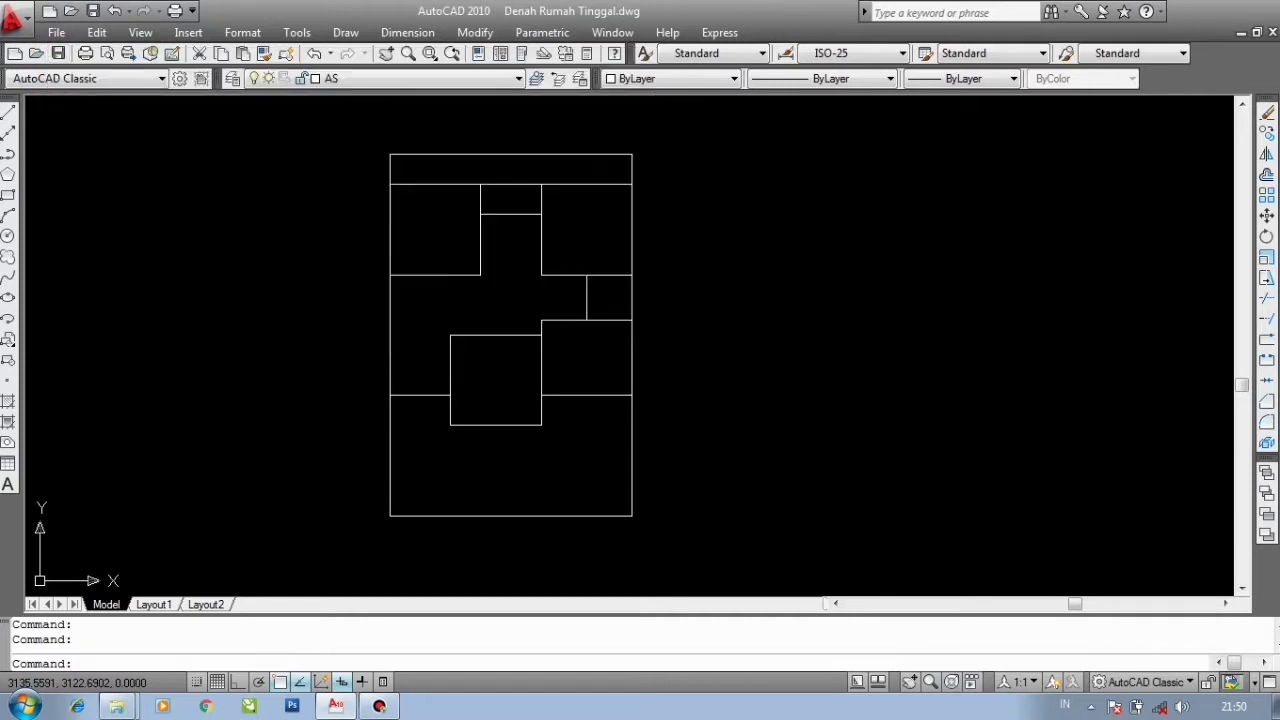
scroll(740, 246, down, 2)
scroll(671, 271, up, 2)
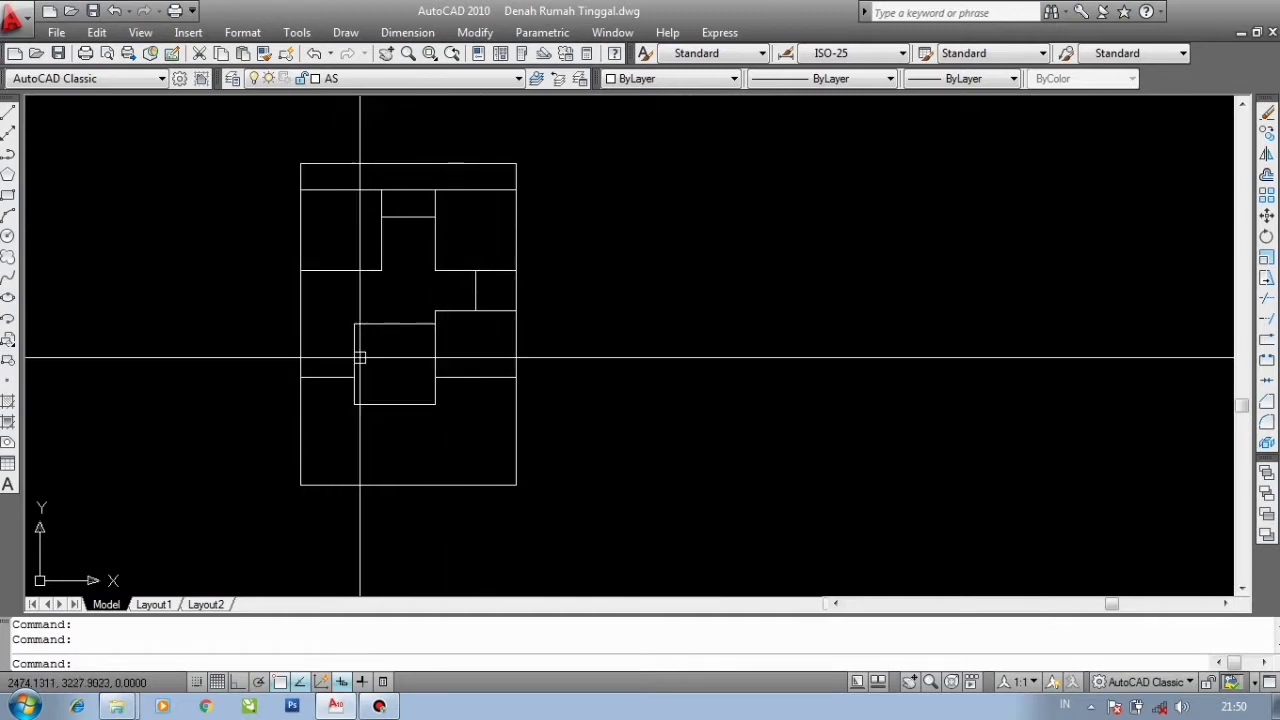
scroll(337, 369, up, 2)
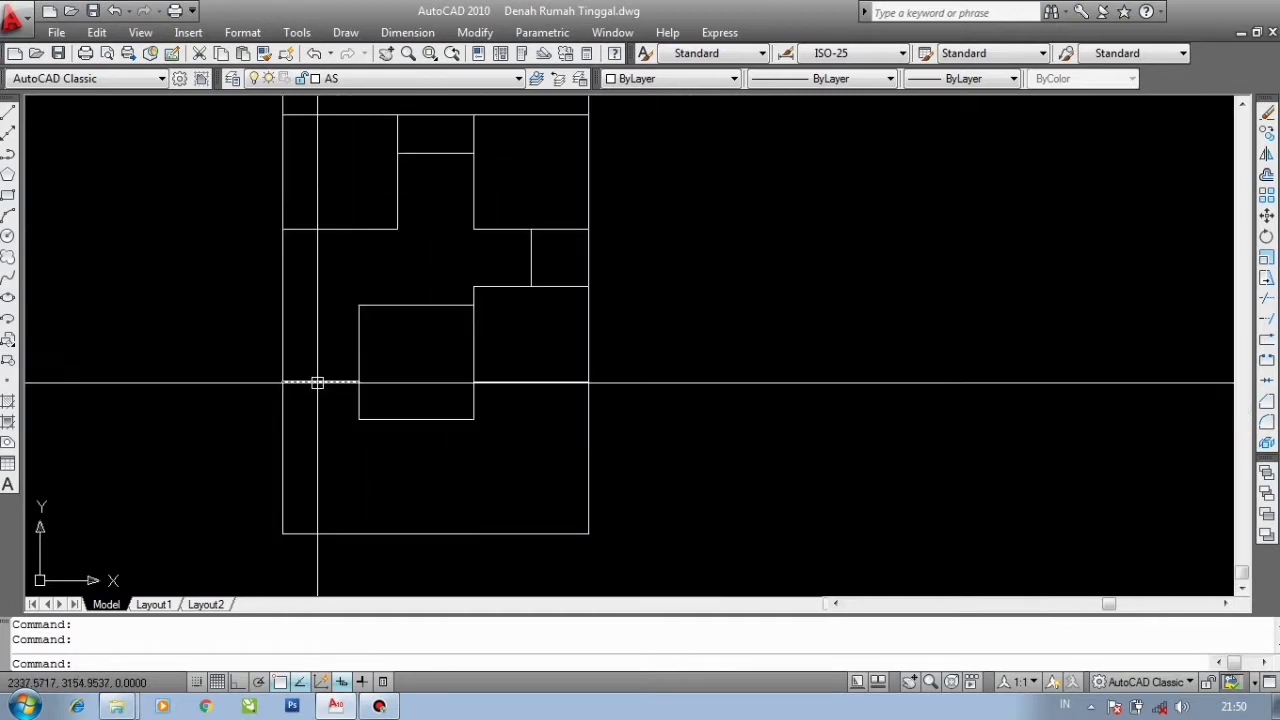
middle_drag(344, 352, 356, 394)
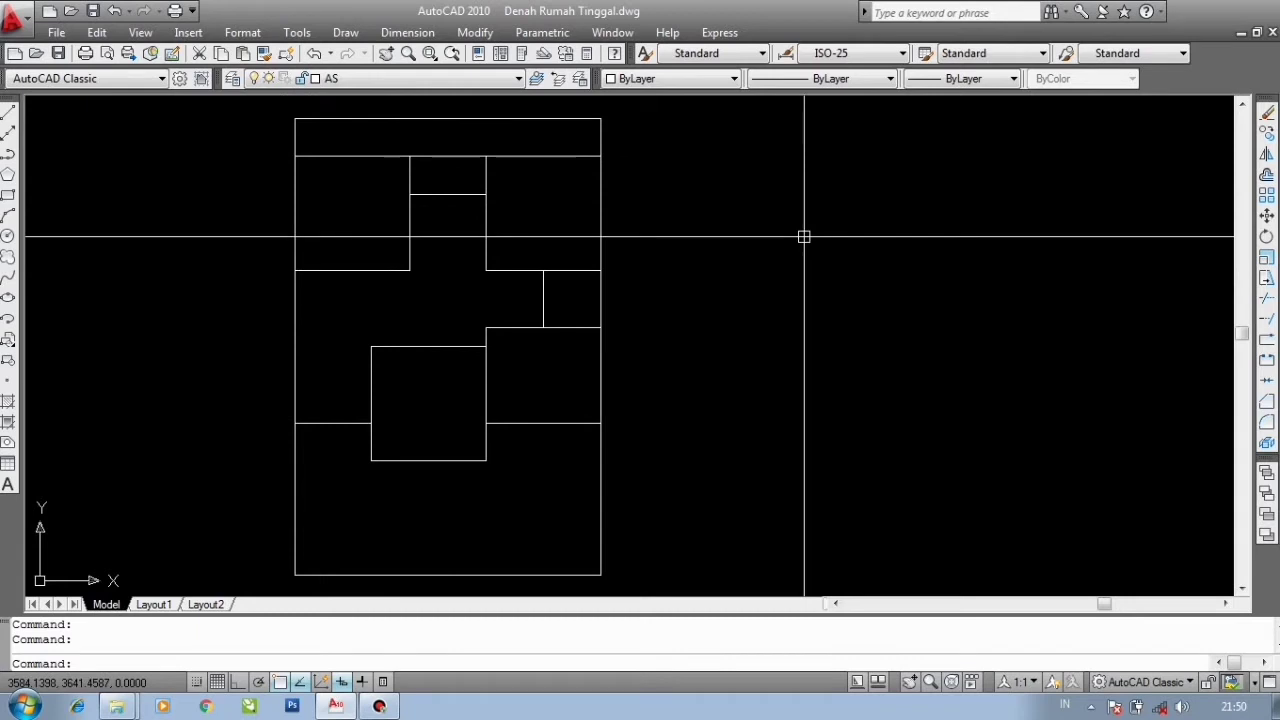
- Open the layer manager and create a new layer named KOLOM
text(LA)
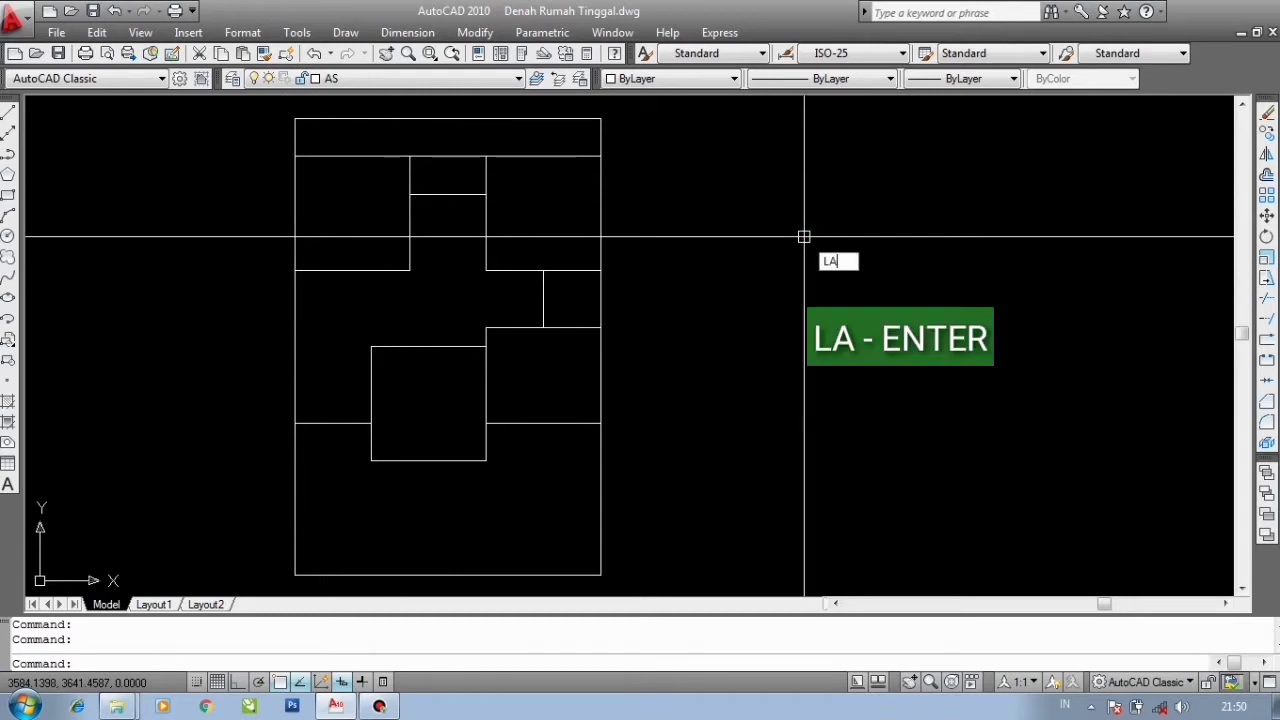
key(Return)
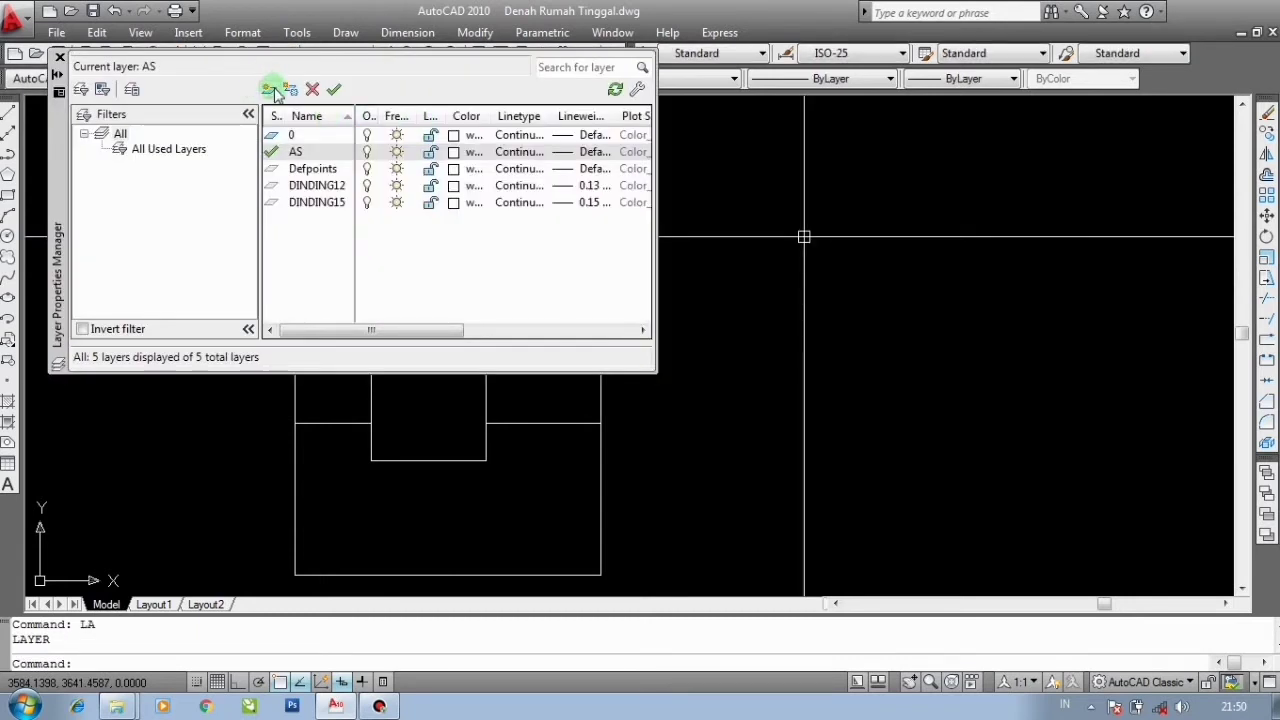
click(274, 90)
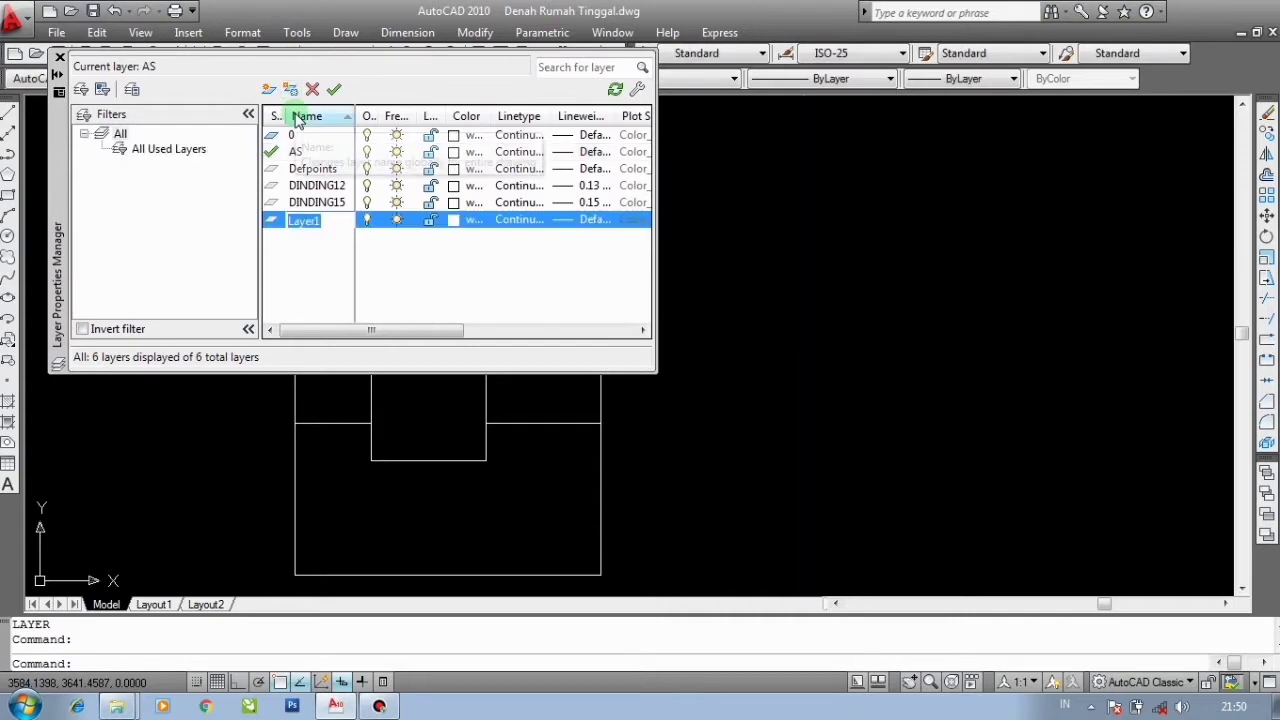
text(KOLOM)
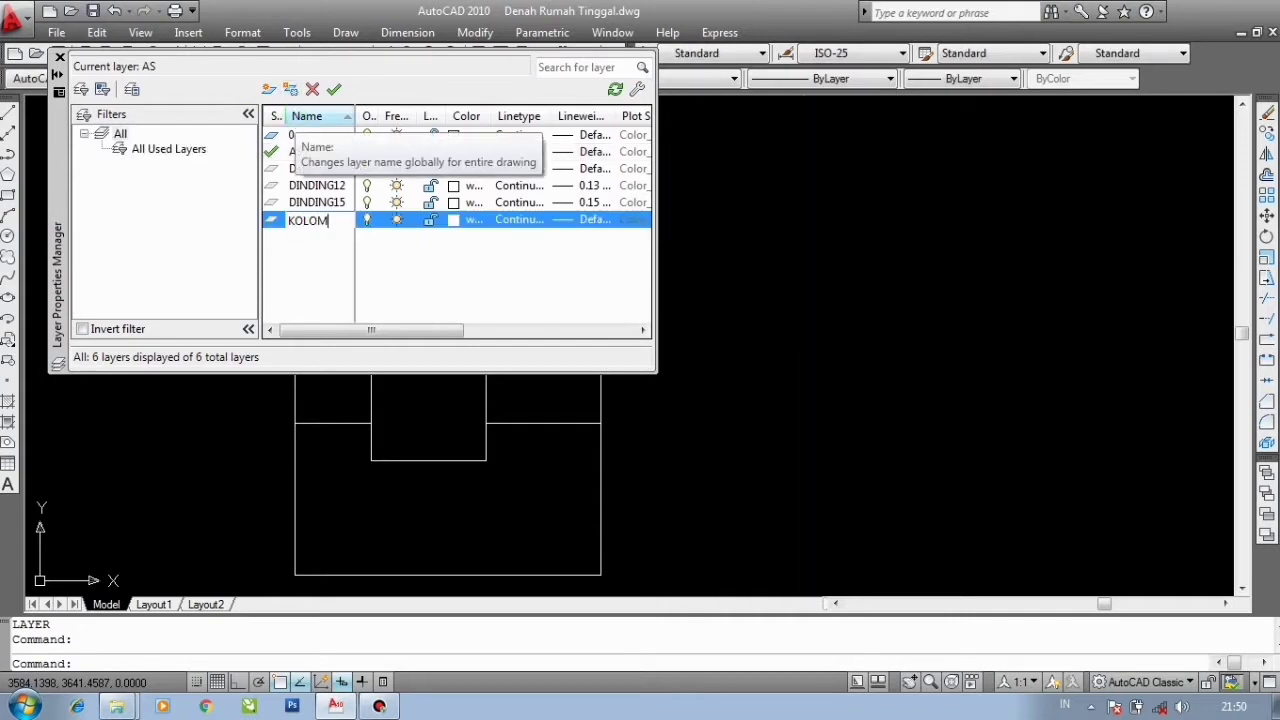
key(Return)
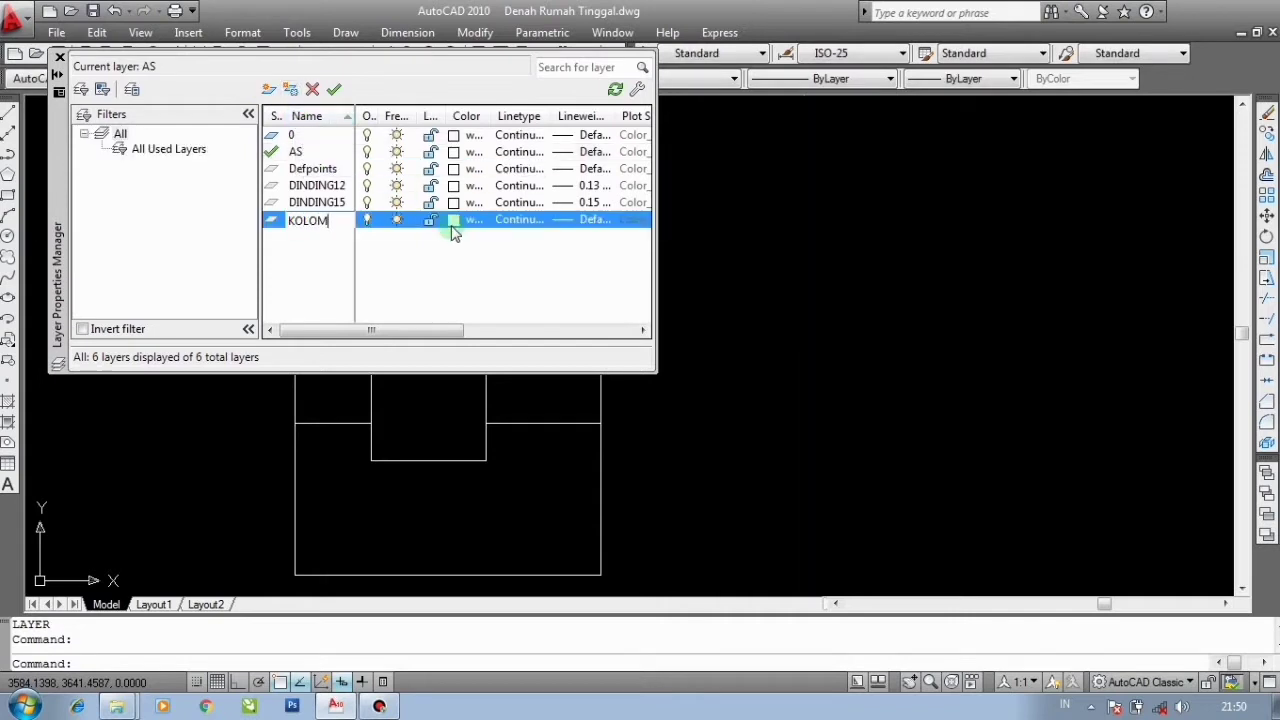
- Set the KOLOM layer's lineweight to 0.25 mm and close the layer manager
click(568, 222)
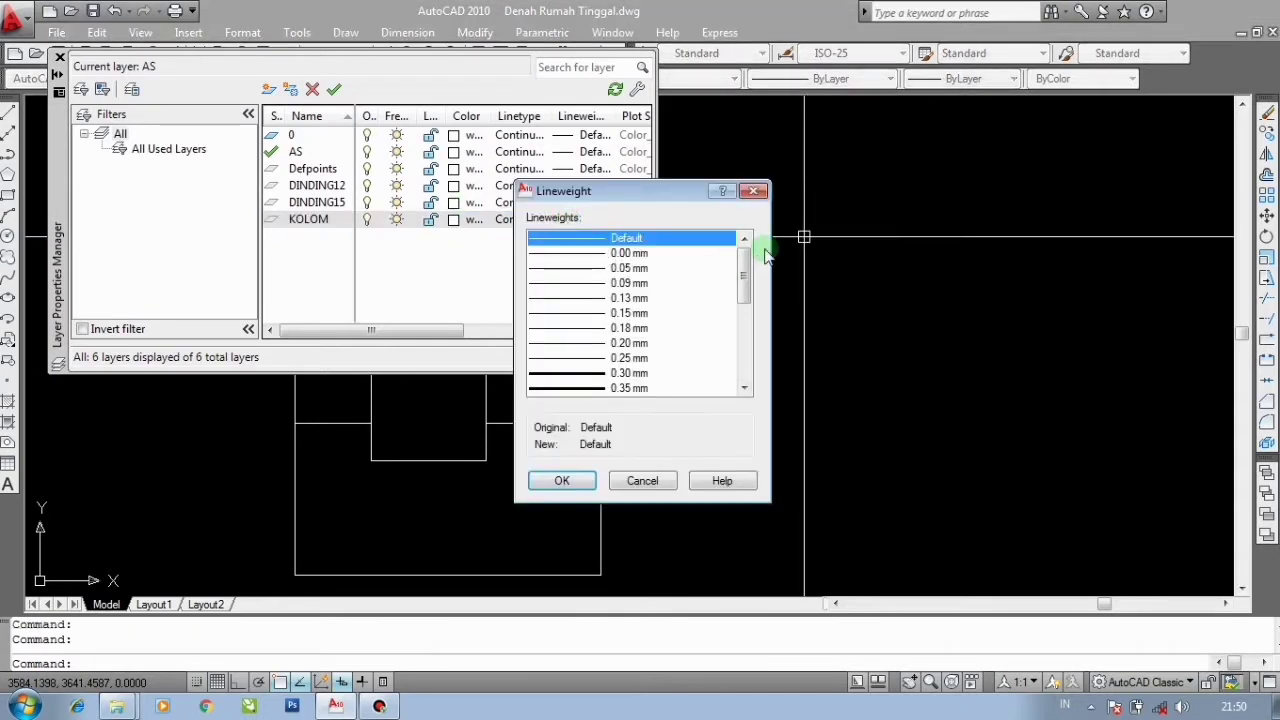
scroll(749, 280, down, 2)
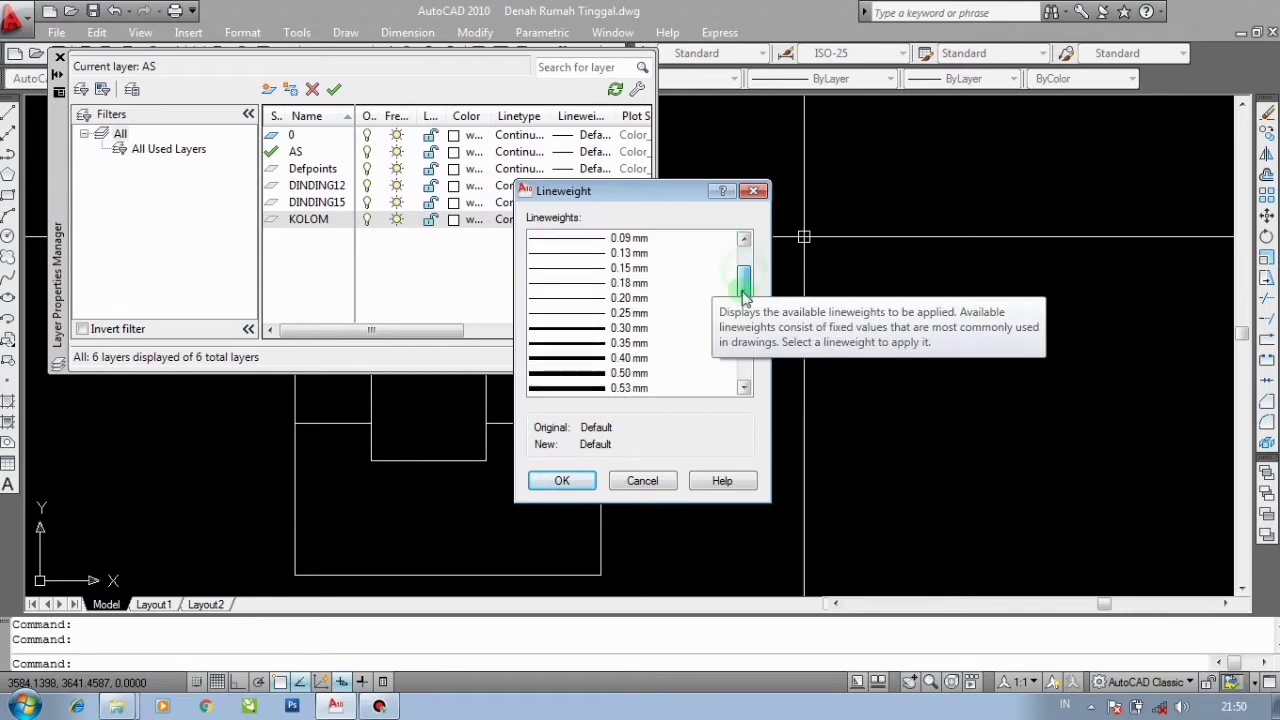
click(571, 298)
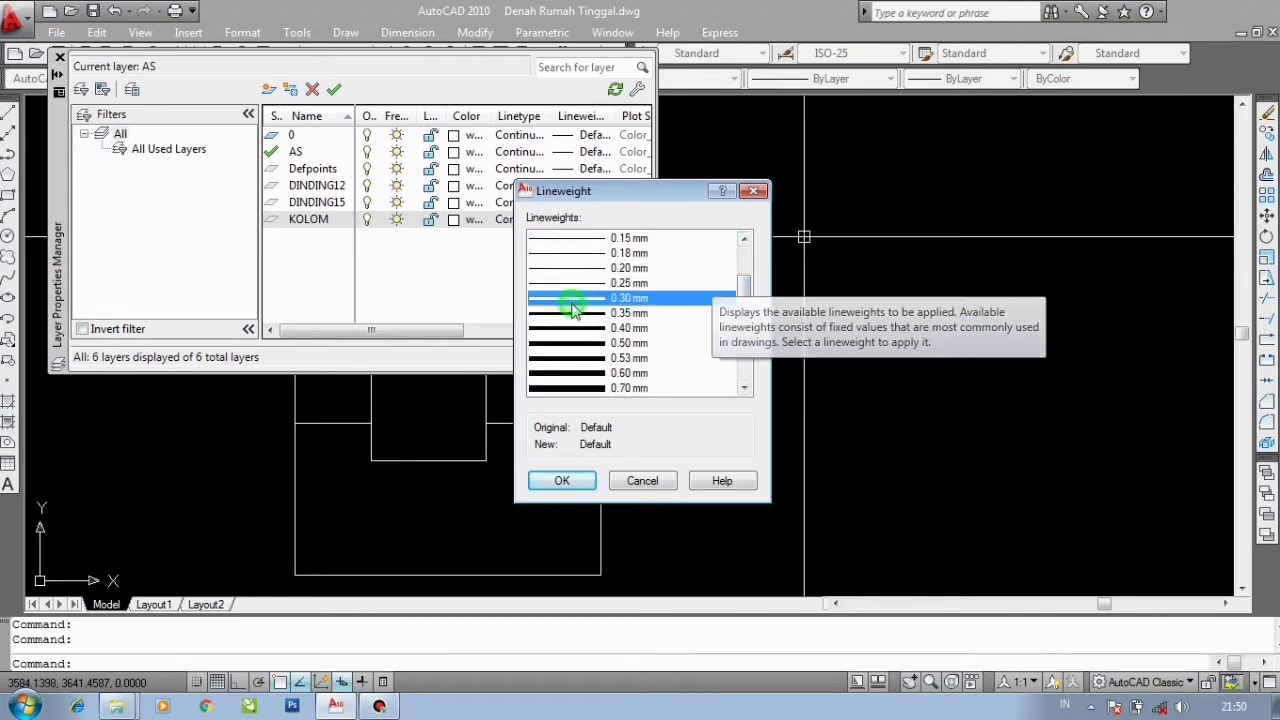
click(571, 283)
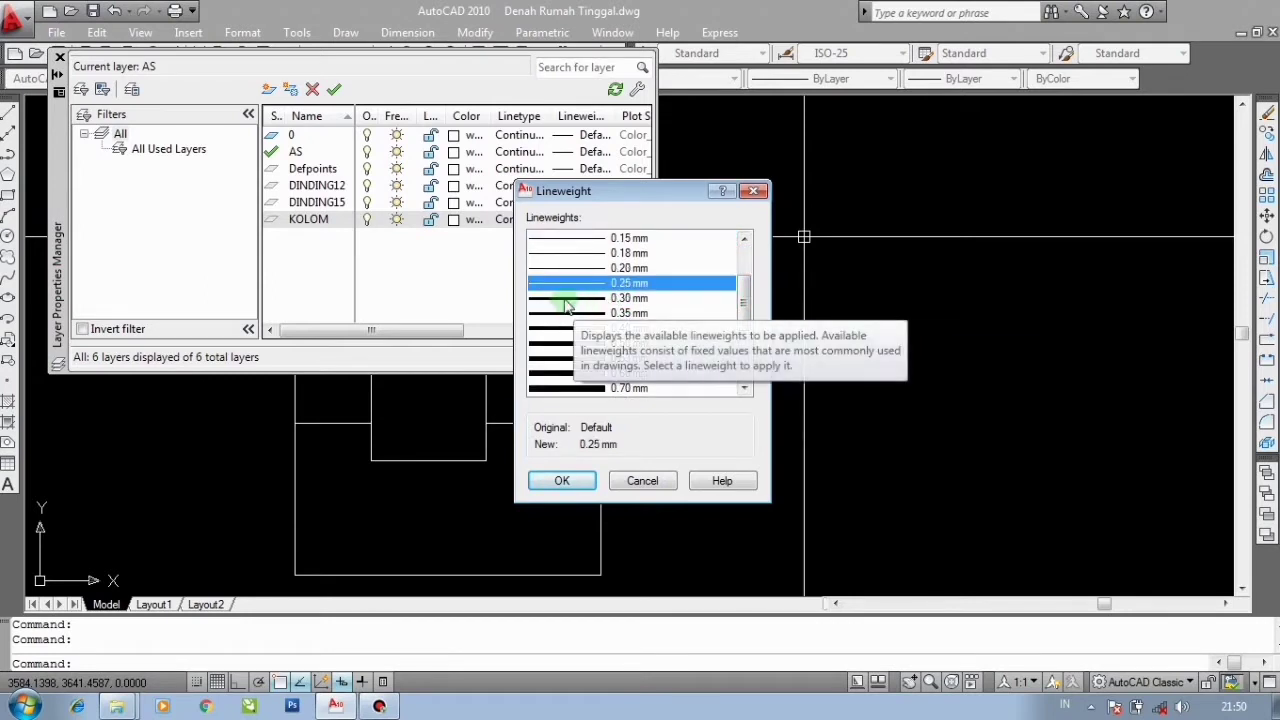
click(570, 298)
click(574, 285)
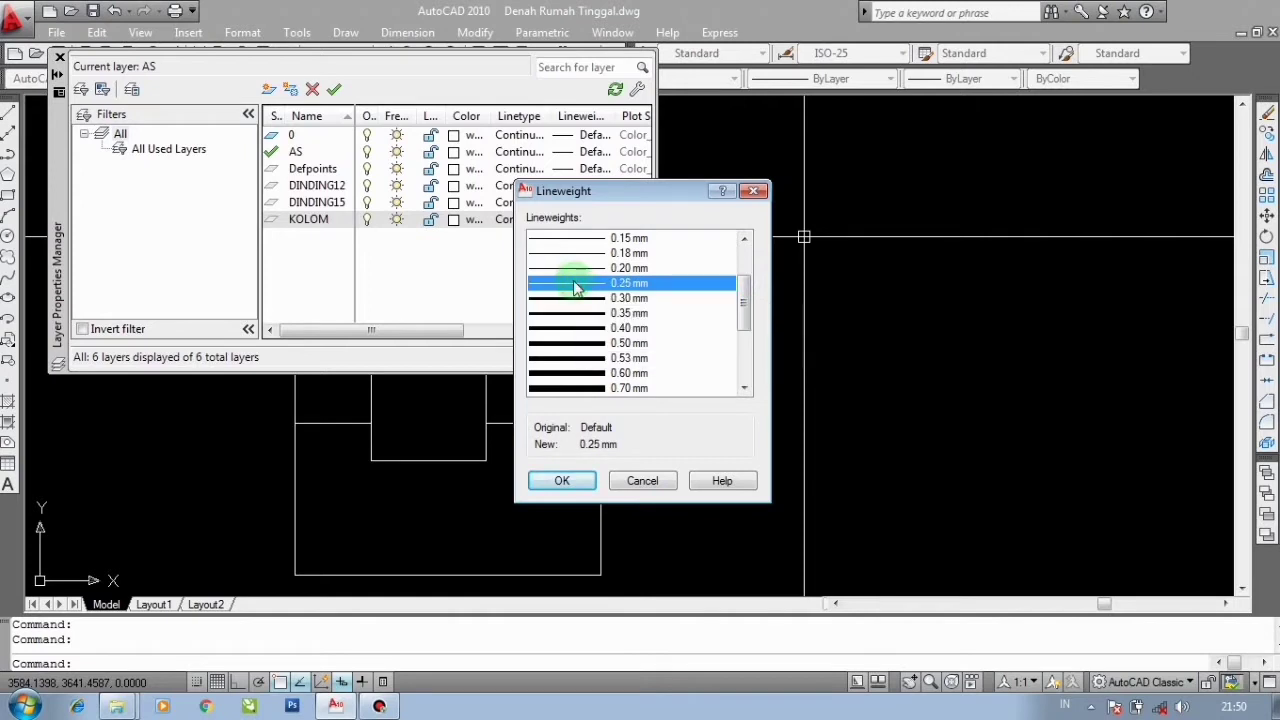
click(568, 299)
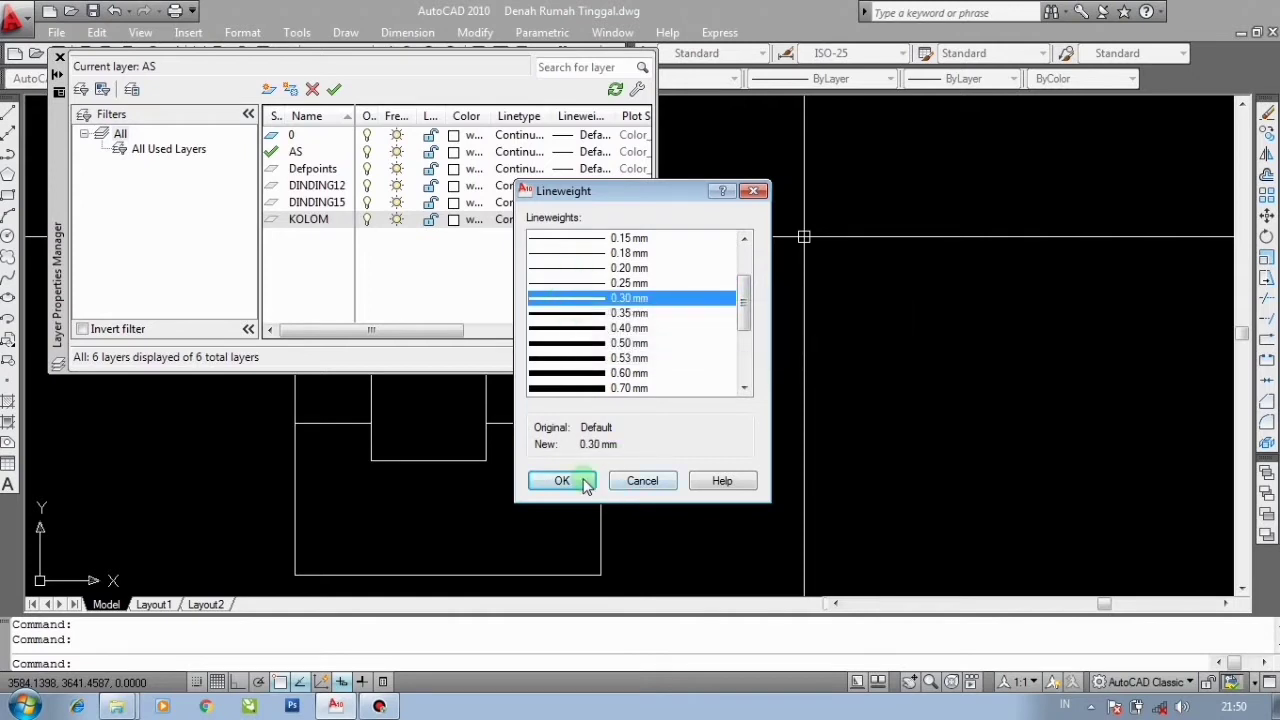
click(571, 283)
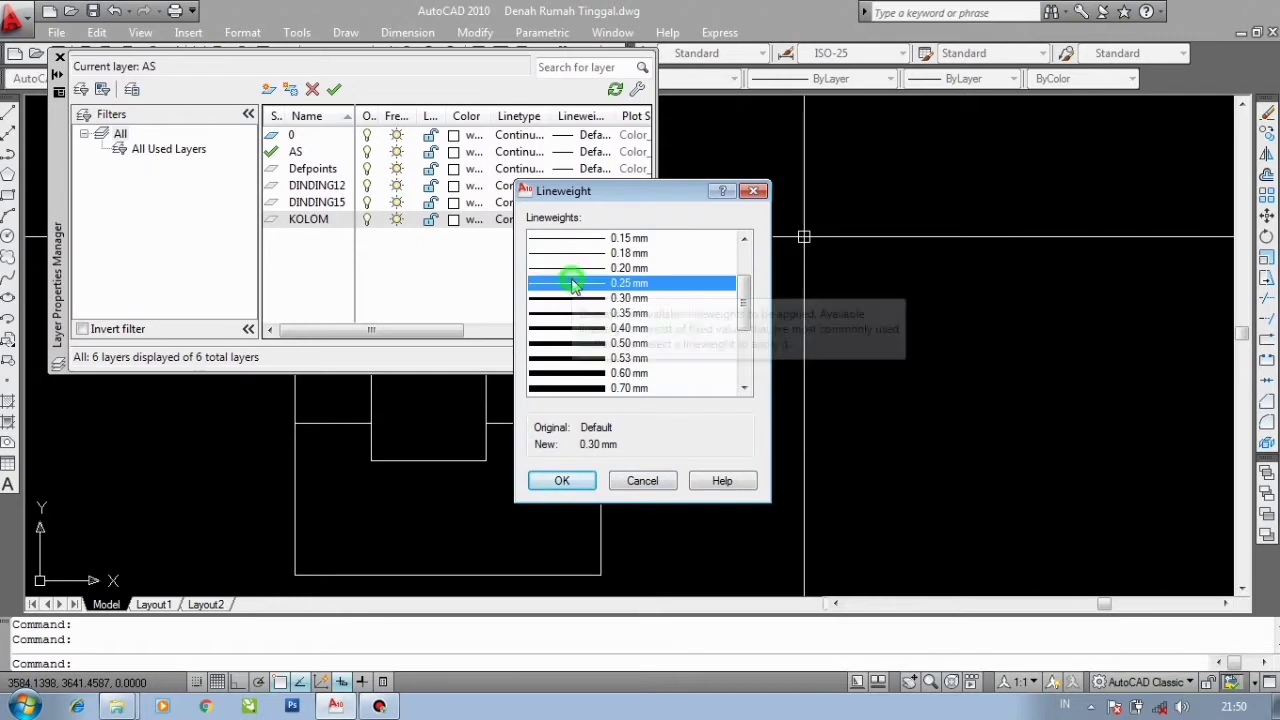
click(562, 481)
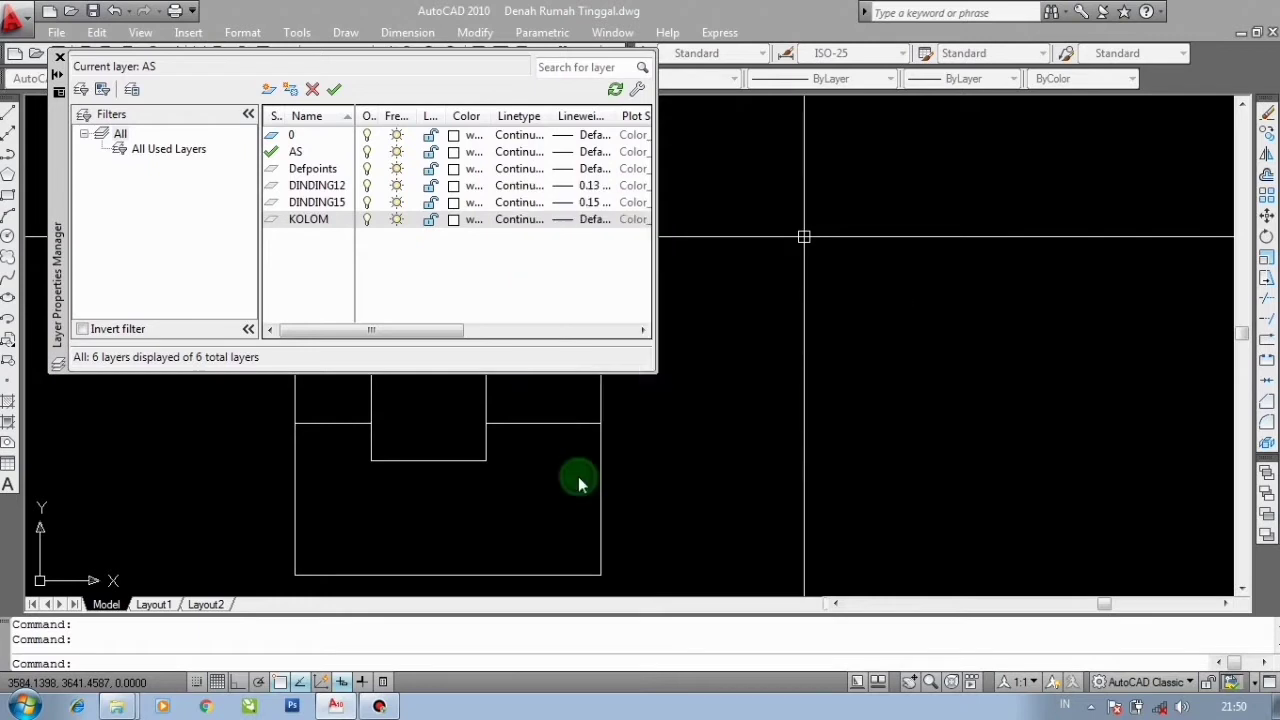
click(60, 58)
- Make KOLOM the current layer
middle_drag(617, 215, 598, 215)
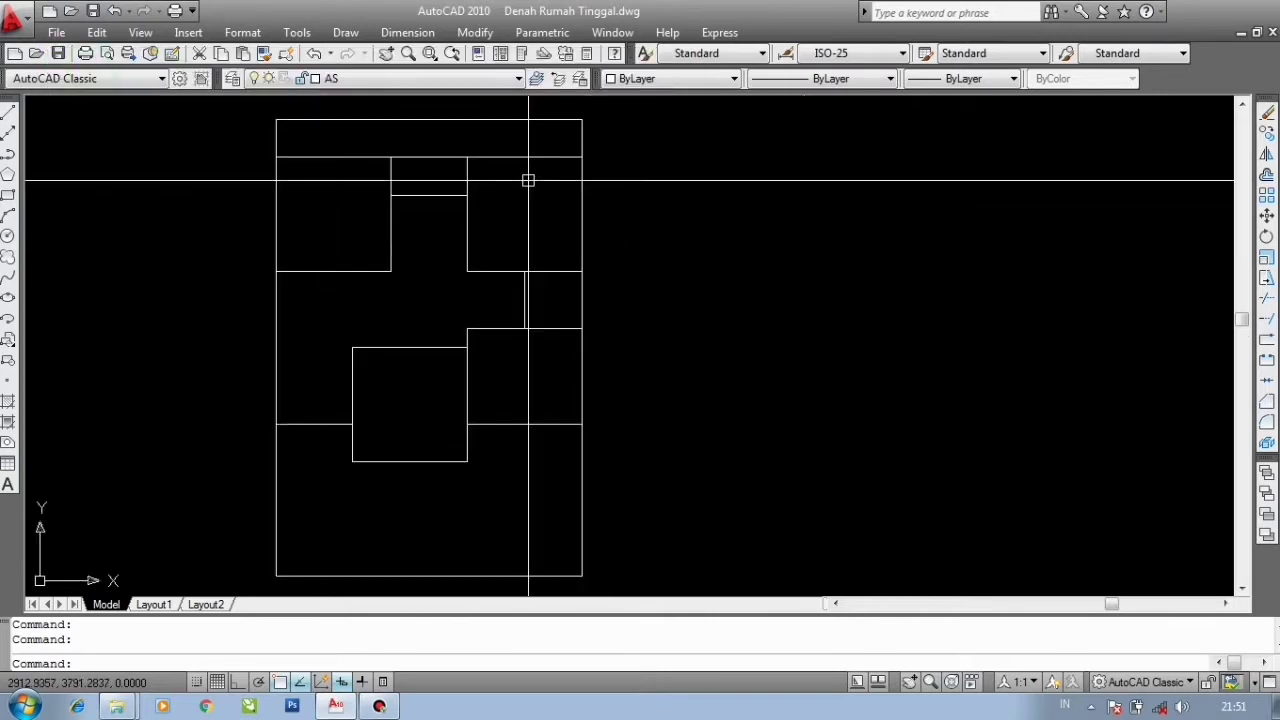
click(382, 84)
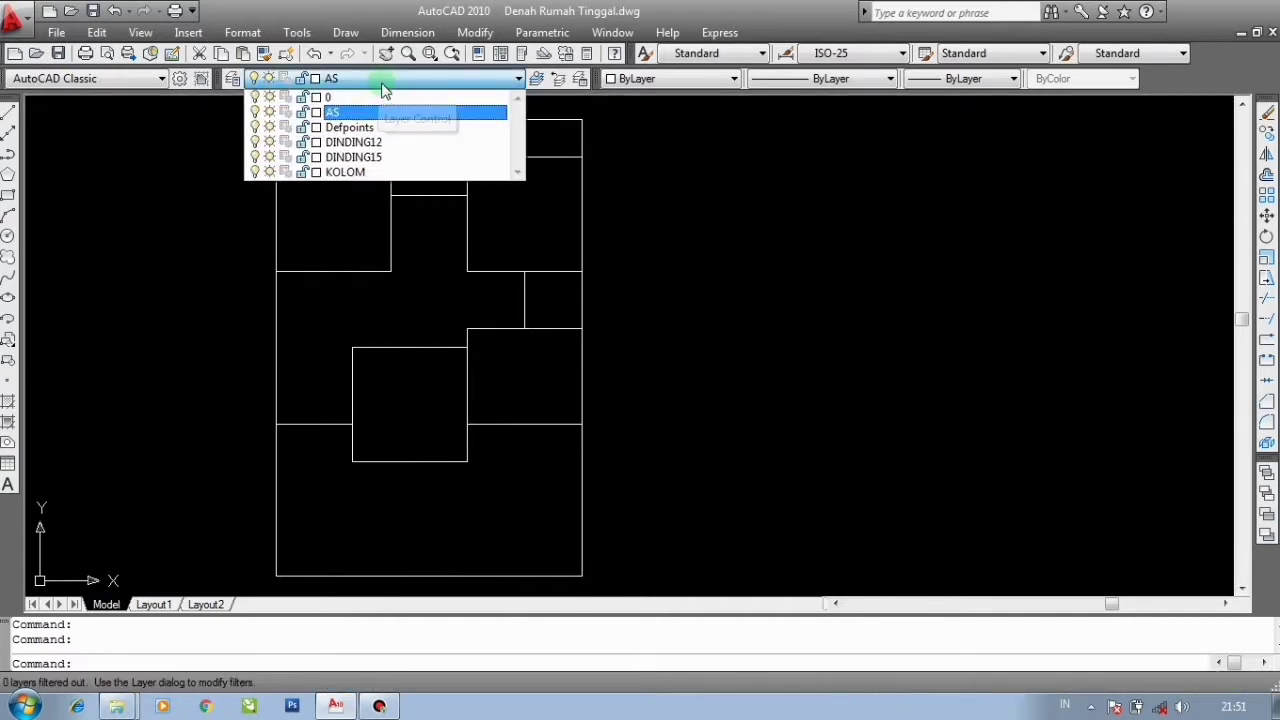
click(350, 174)
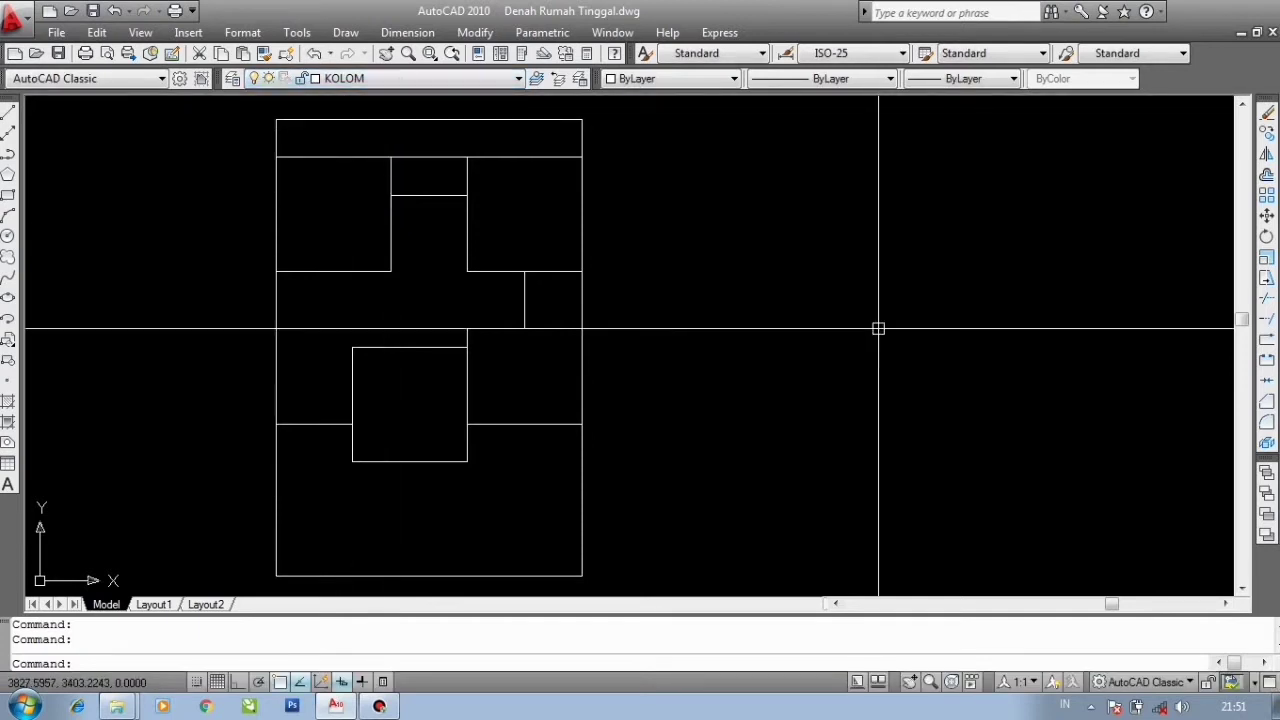
text(re)
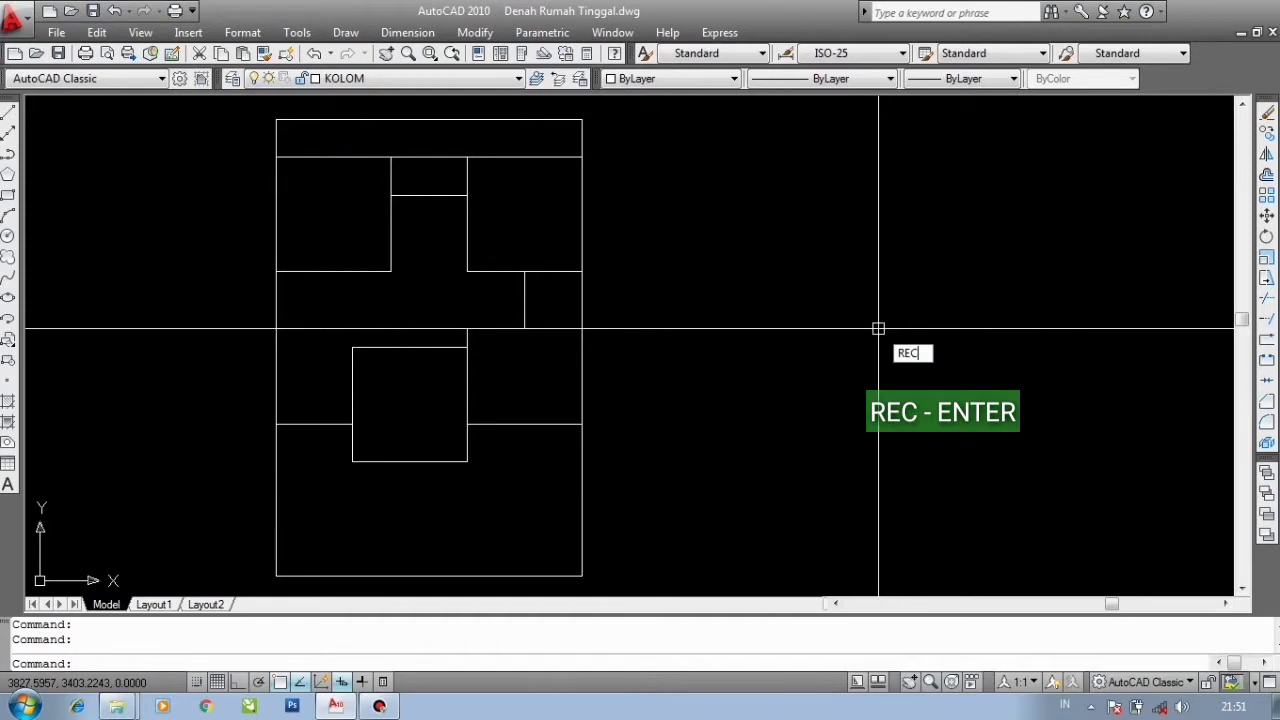
text(c)
key(Return)
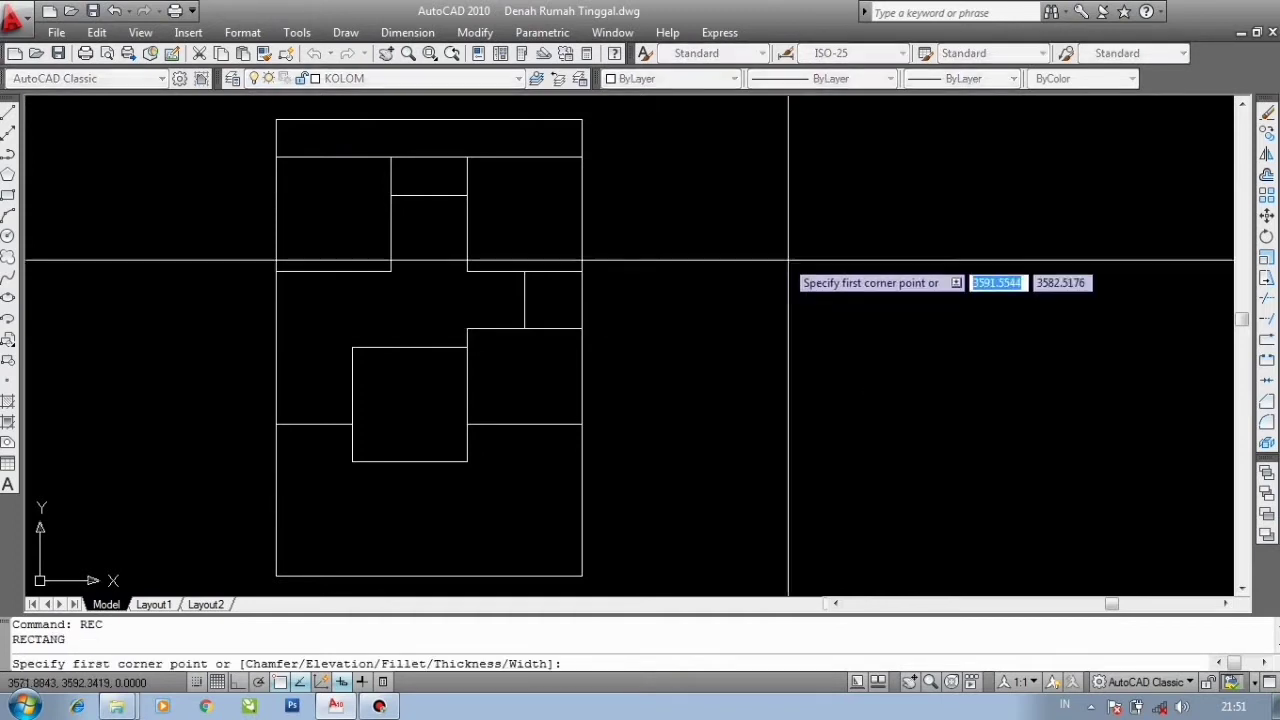
click(779, 257)
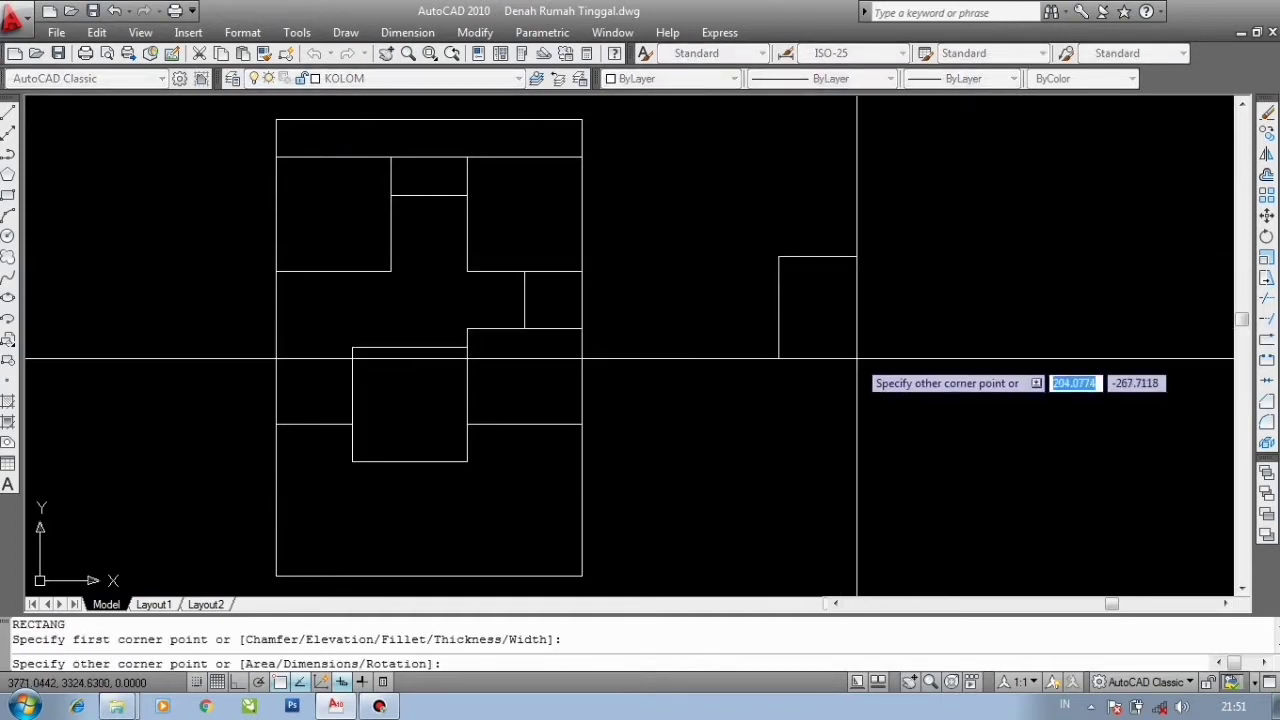
text(@)
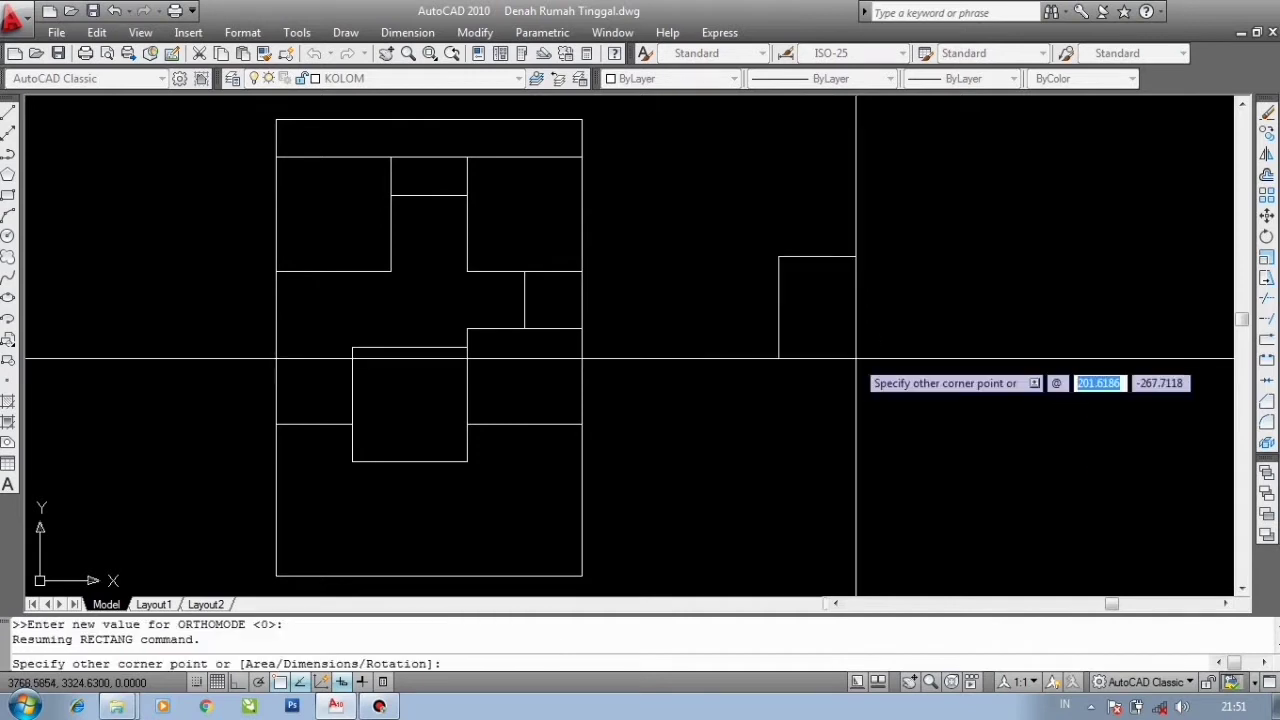
text(5)
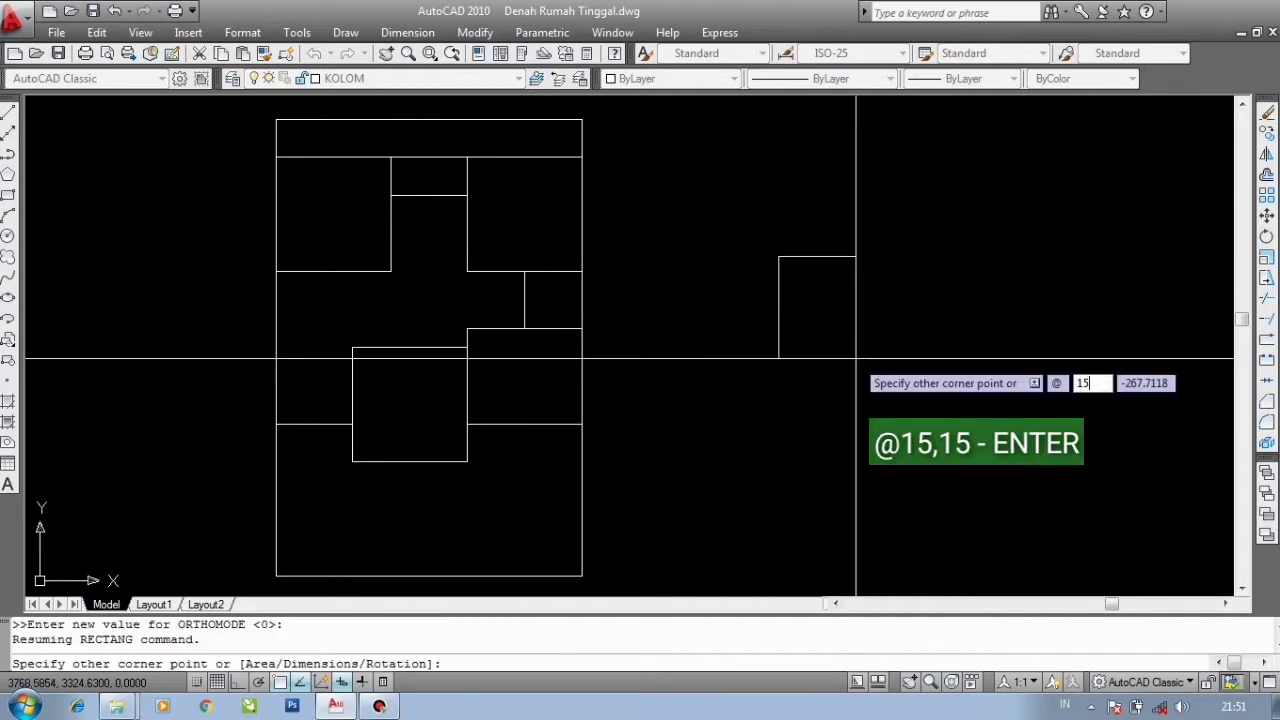
key(comma)
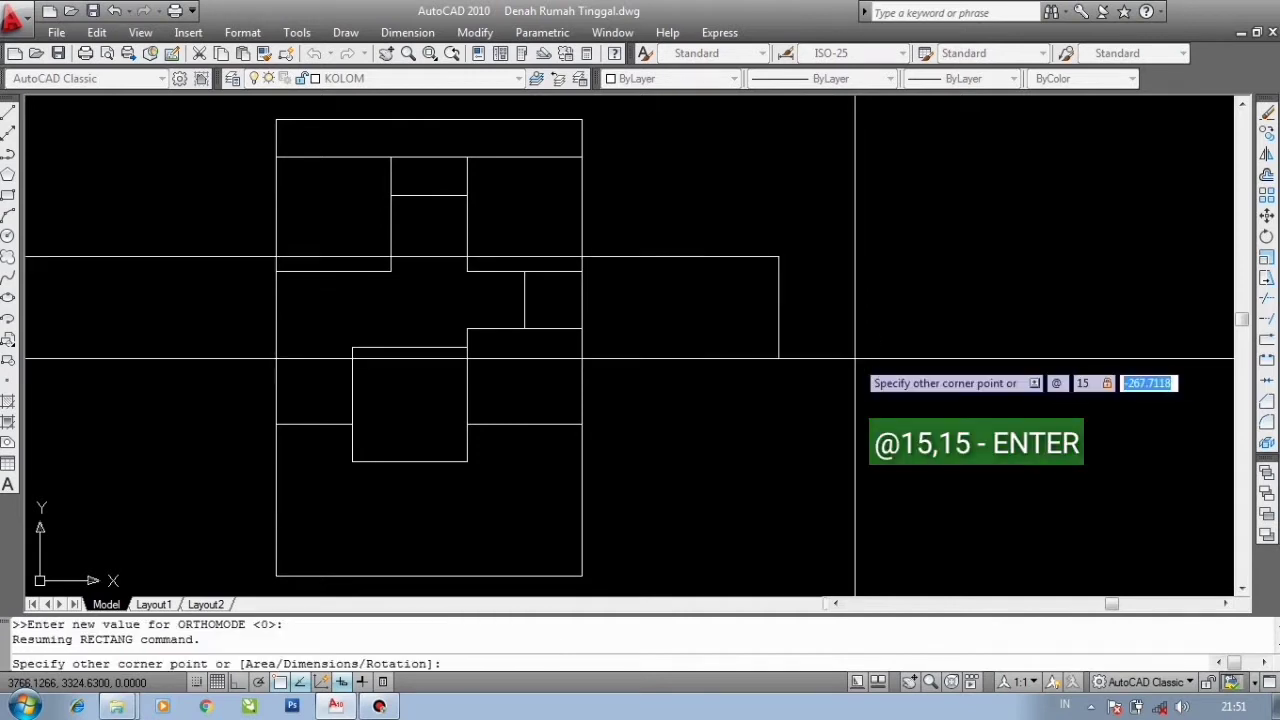
text(15)
key(Return)
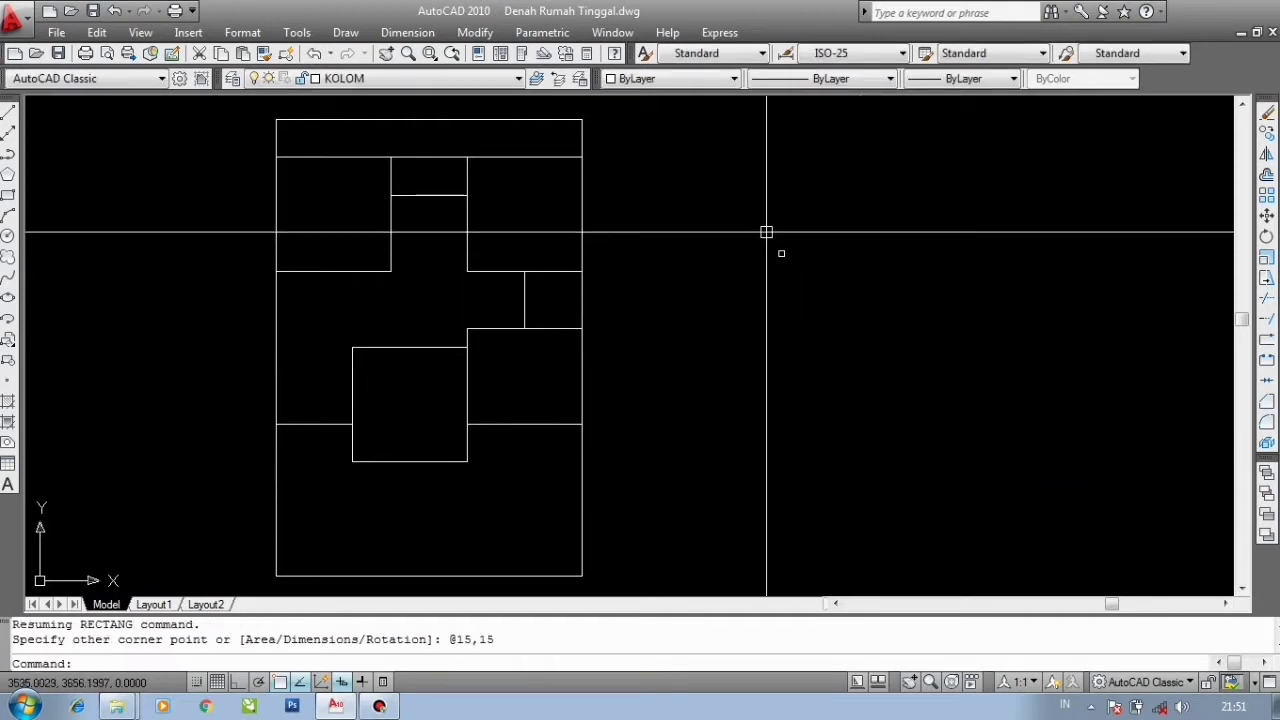
- Draw a diagonal line across the column square from its upper-left to its lower-right corner
scroll(849, 249, up, 10)
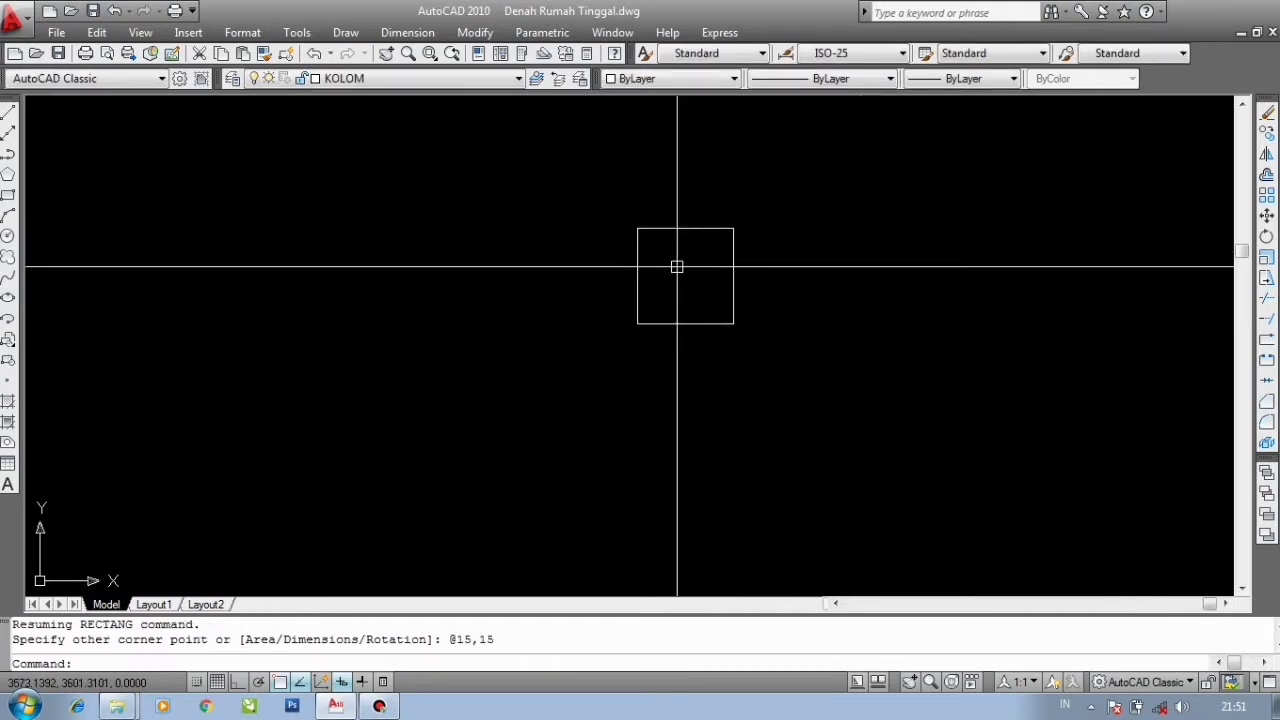
scroll(679, 260, up, 2)
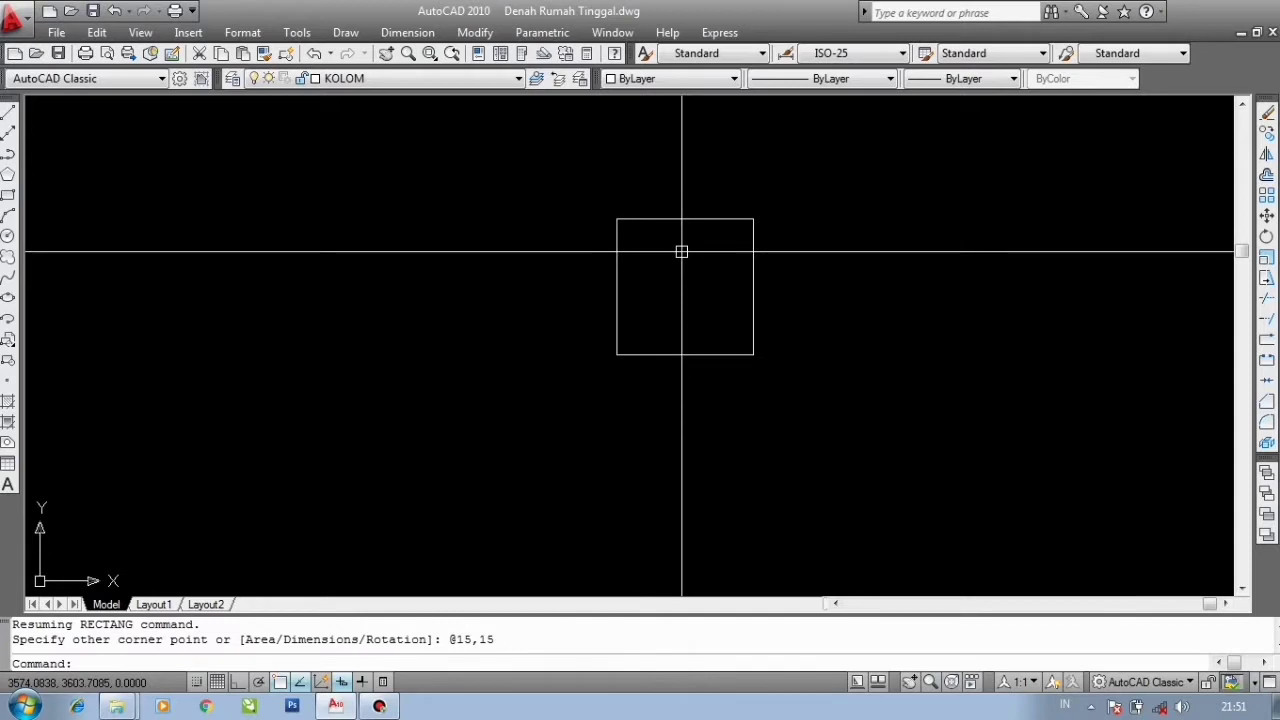
text(L)
key(Return)
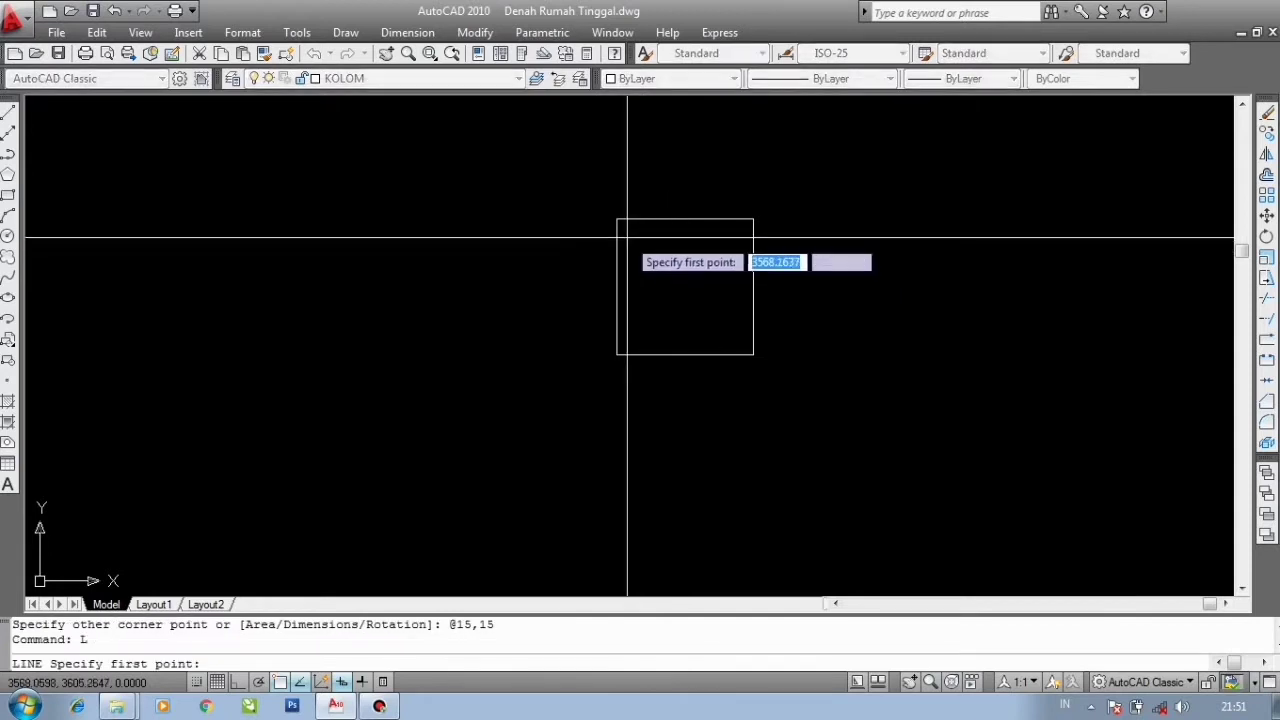
key(Escape)
text(L)
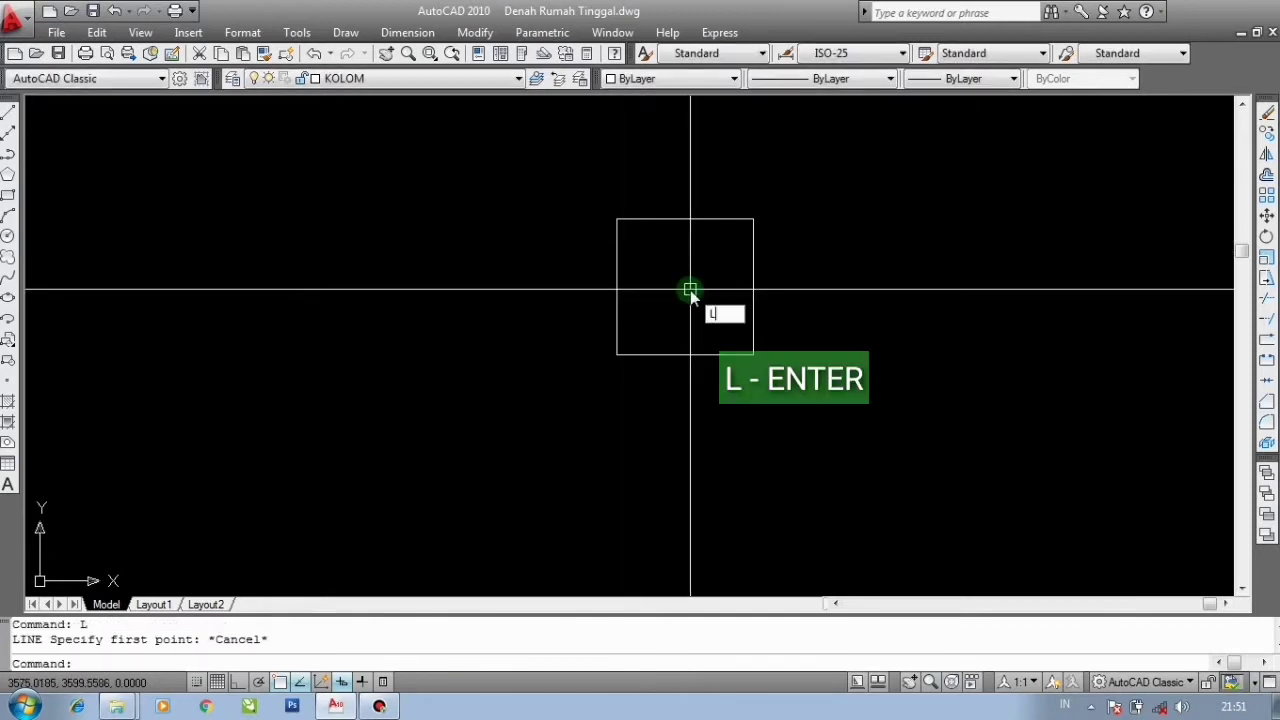
key(Return)
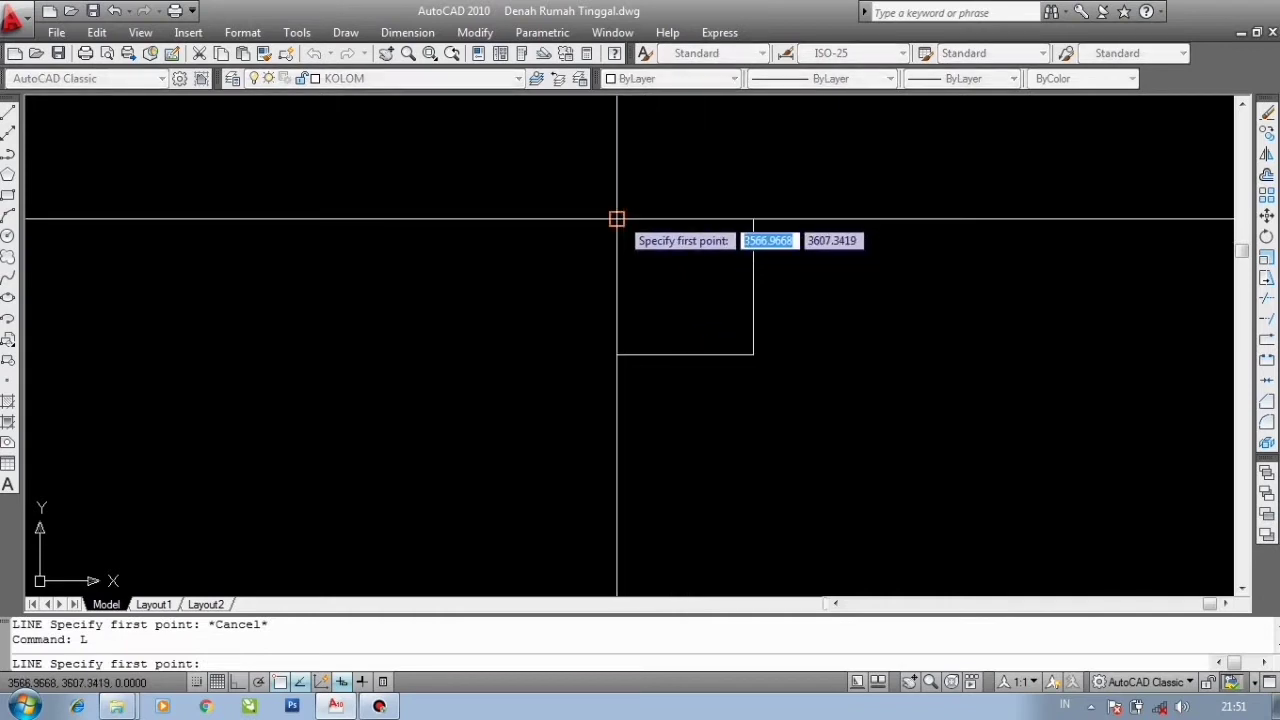
click(617, 219)
click(753, 354)
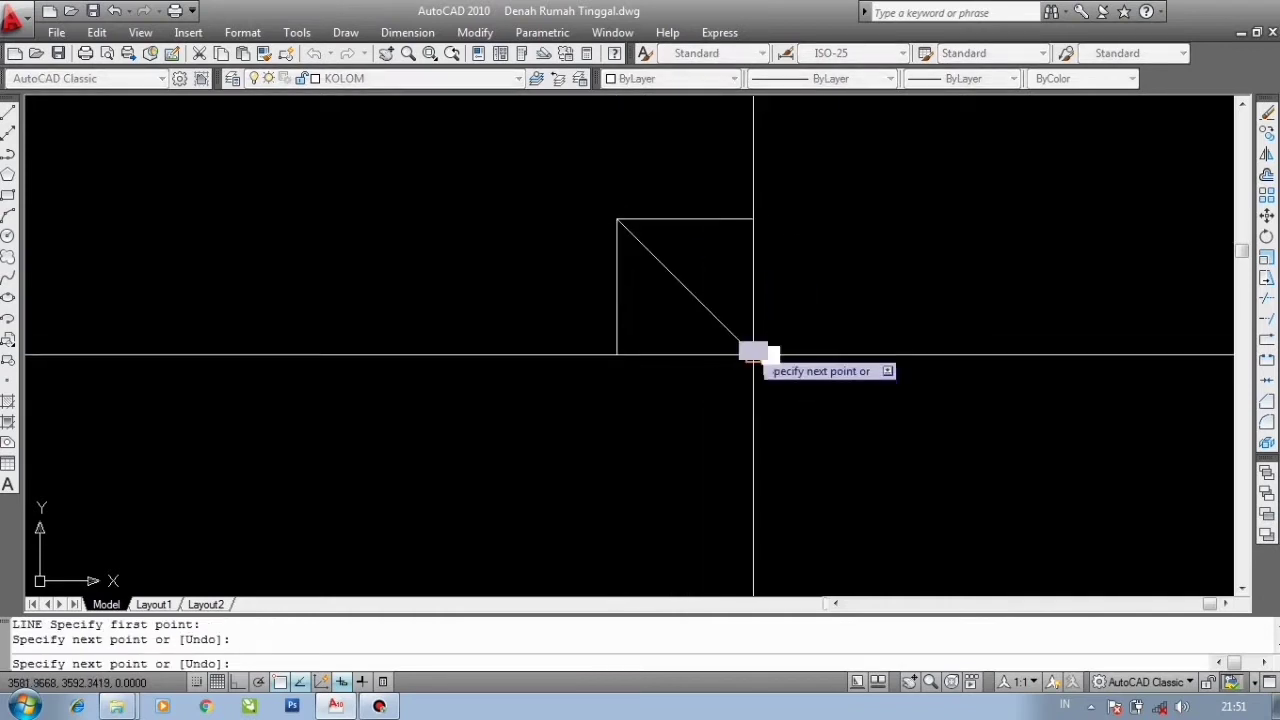
key(Escape)
- Draw the opposite diagonal across the column square from its upper-right to its lower-left corner
key(Return)
click(753, 219)
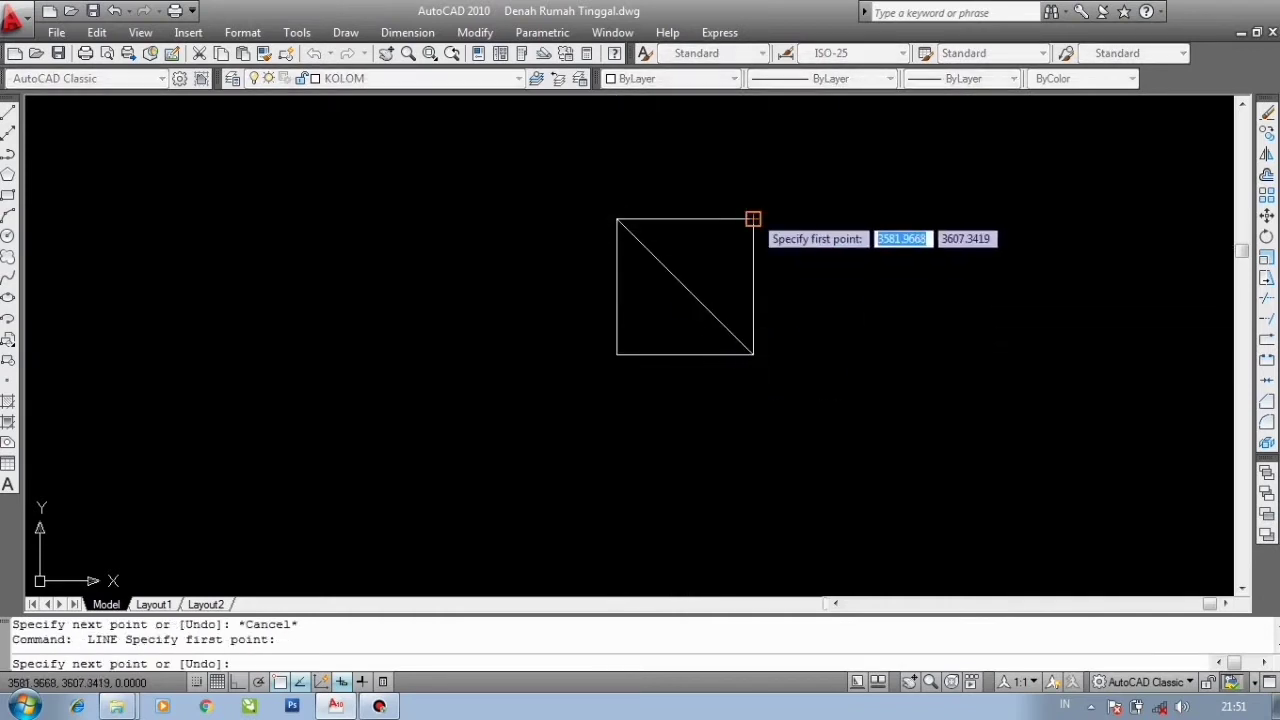
click(617, 354)
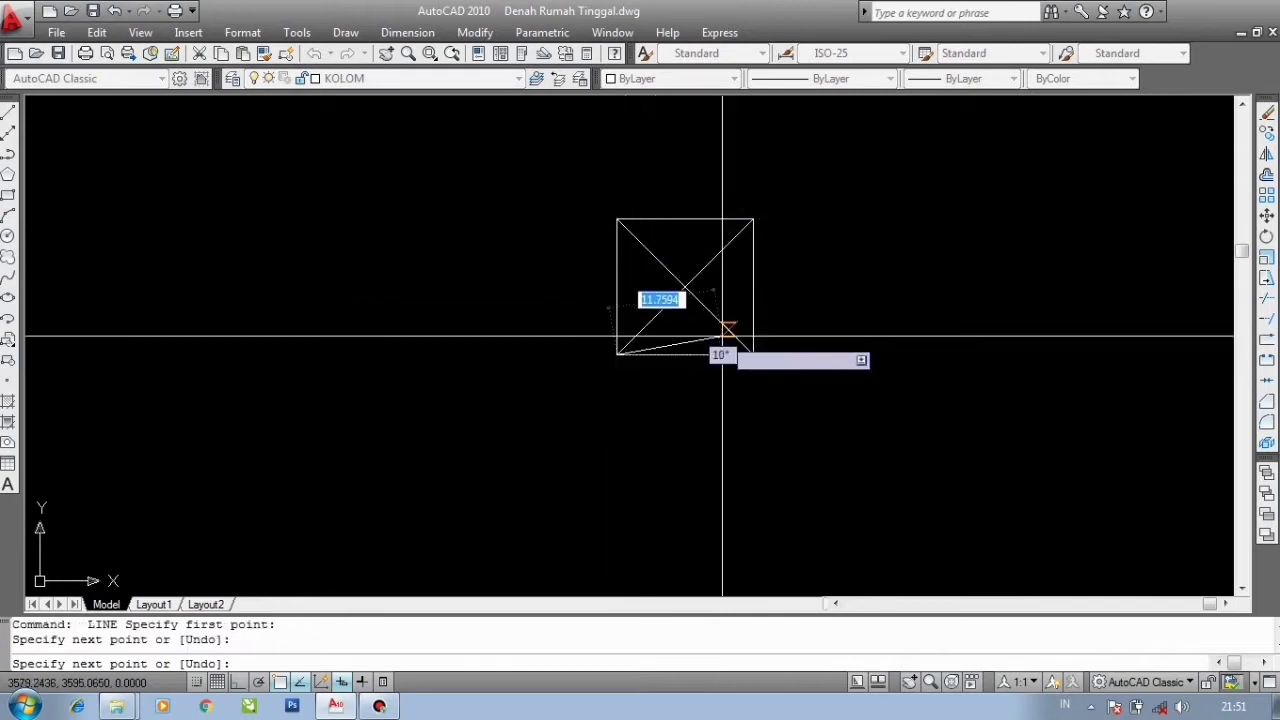
key(Return)
- Define a block named KOLOM from the column square and both diagonals, with the base point at the square's centre
scroll(726, 351, down, 6)
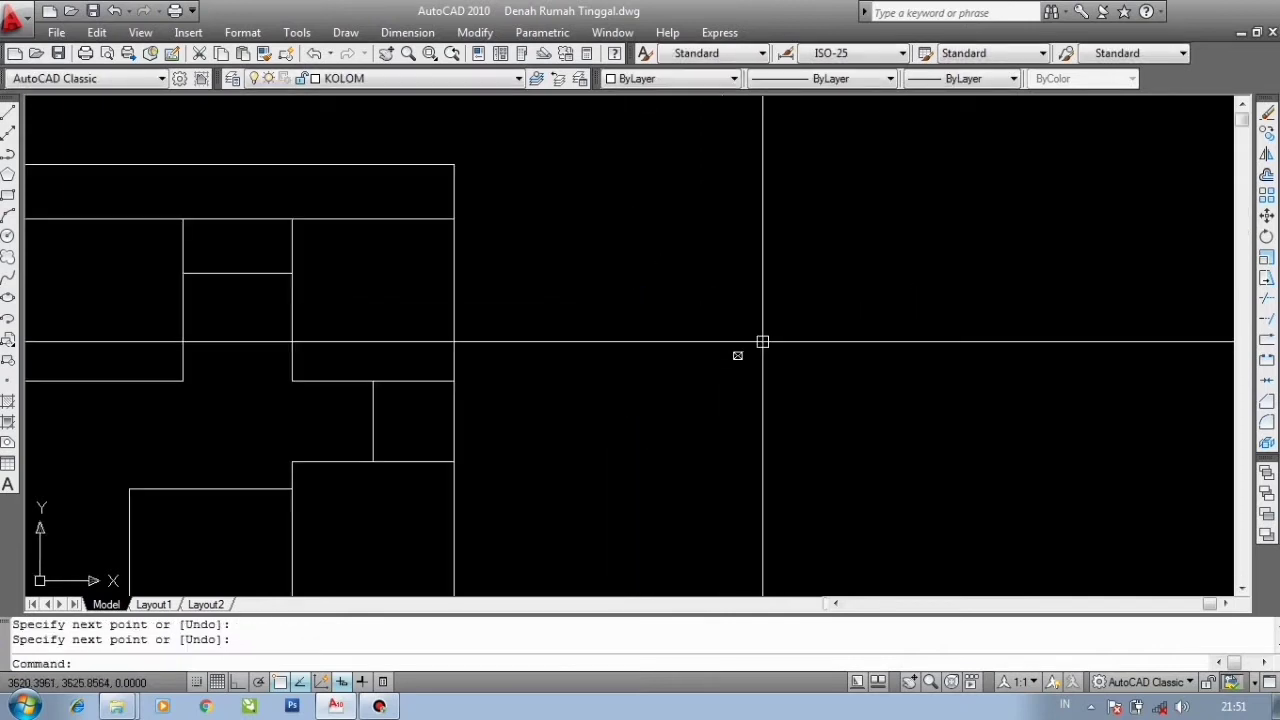
scroll(737, 354, up, 8)
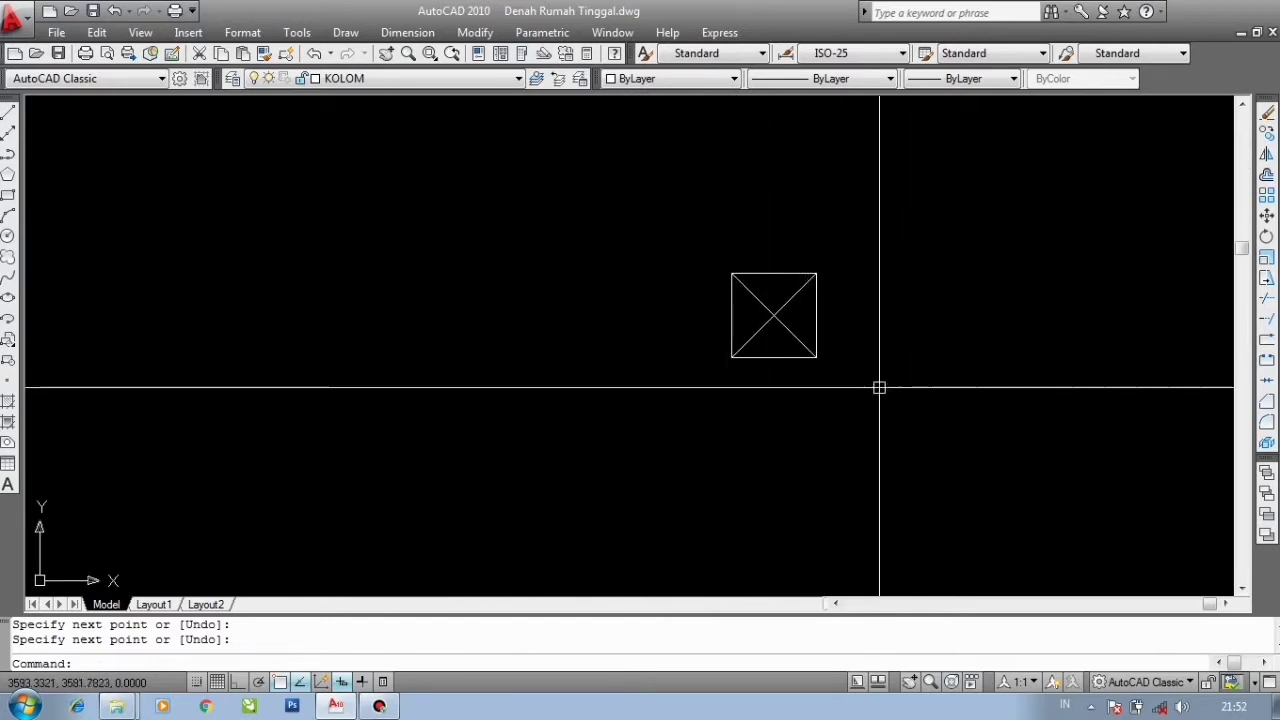
text(B)
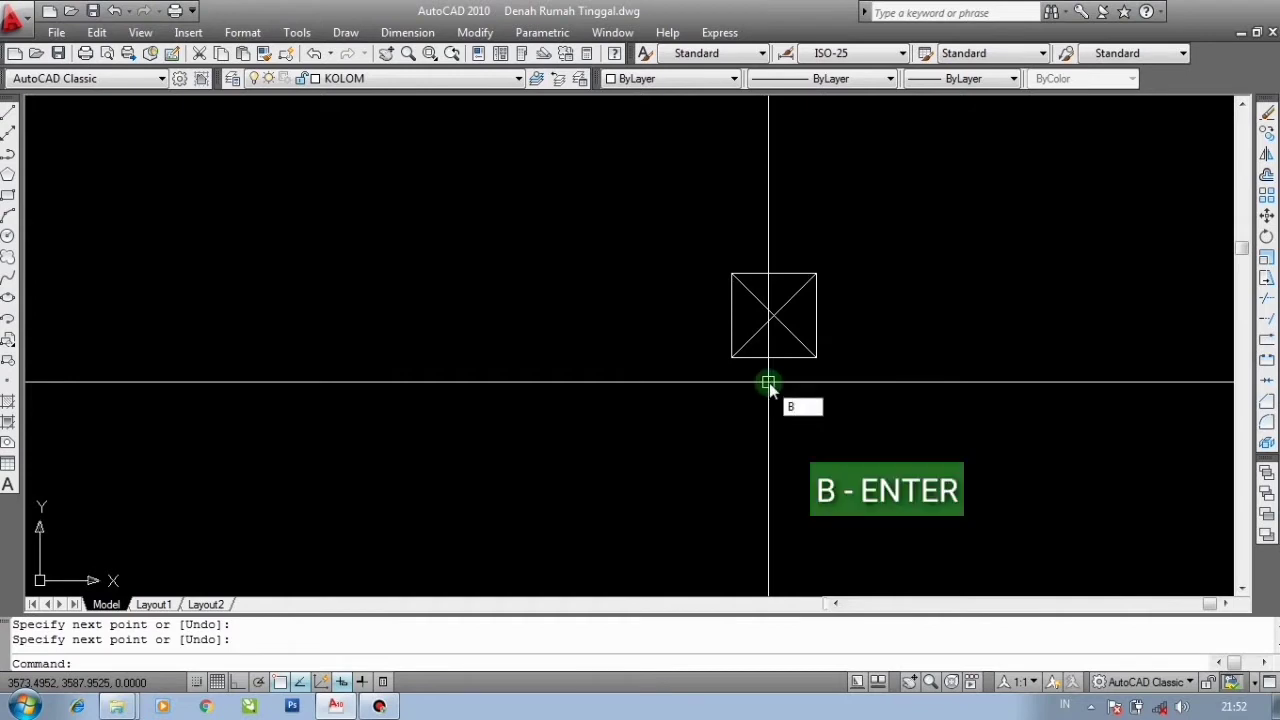
key(Return)
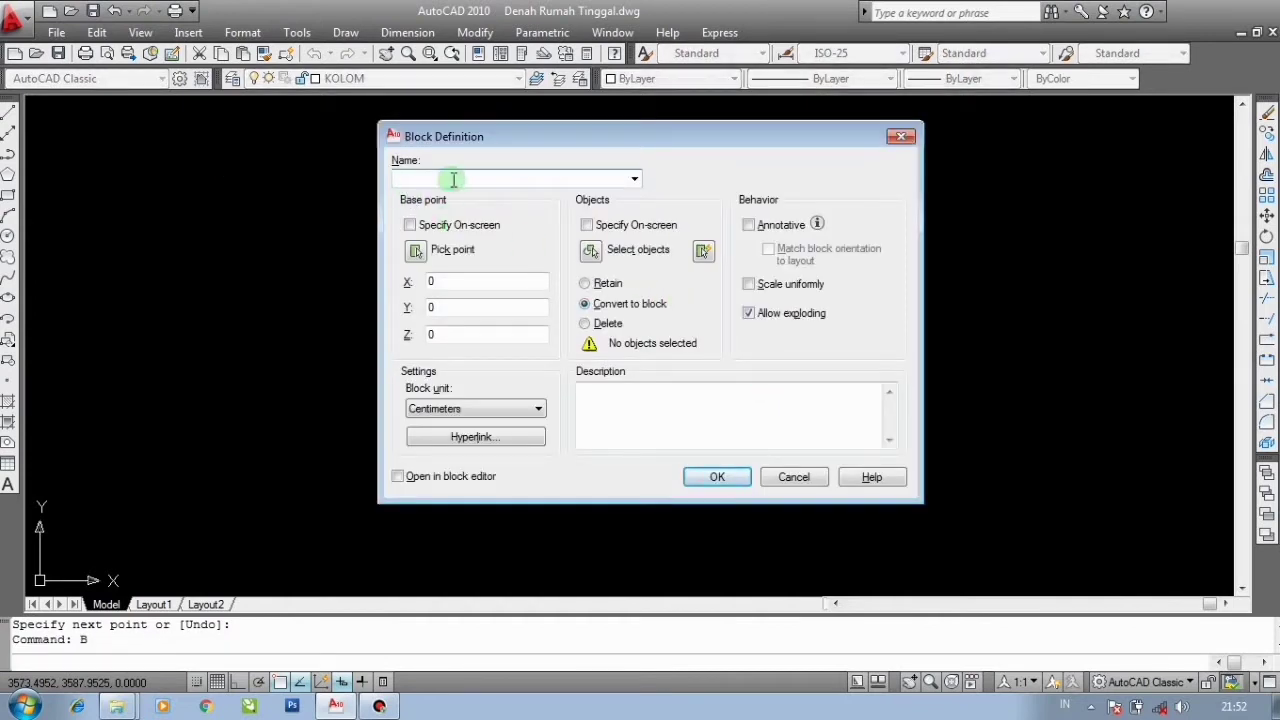
text(KOLOM)
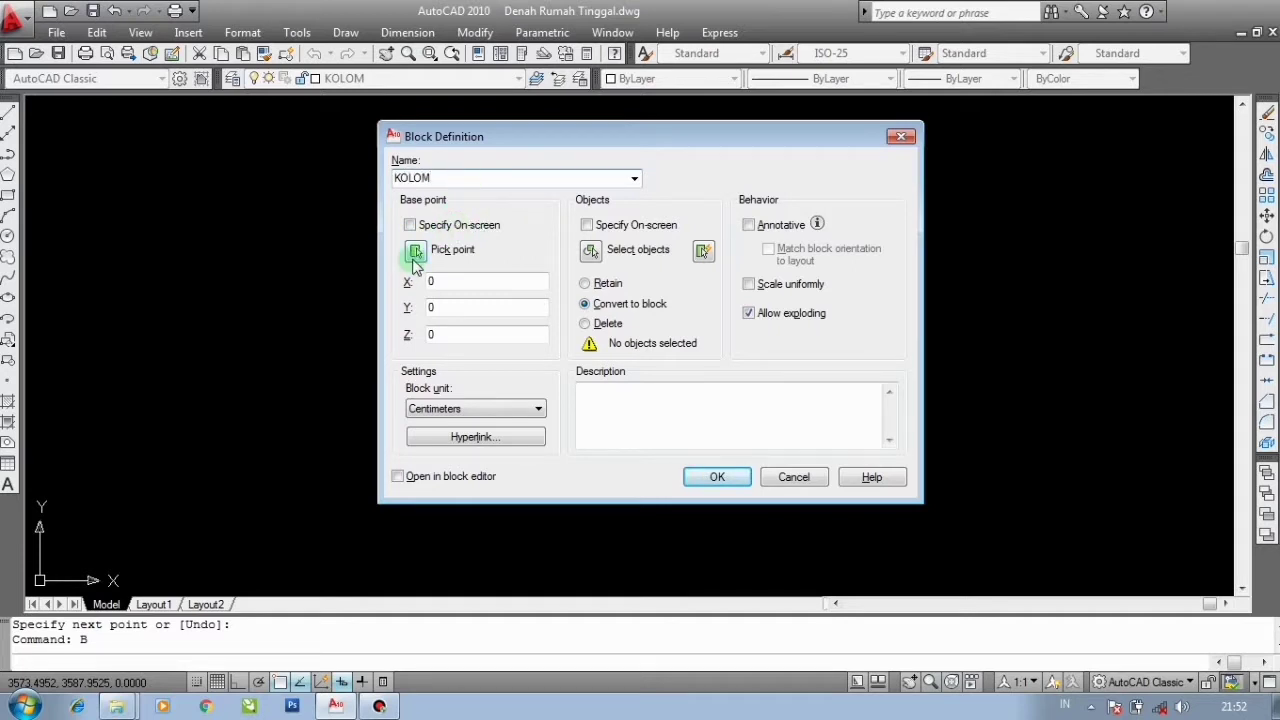
click(416, 254)
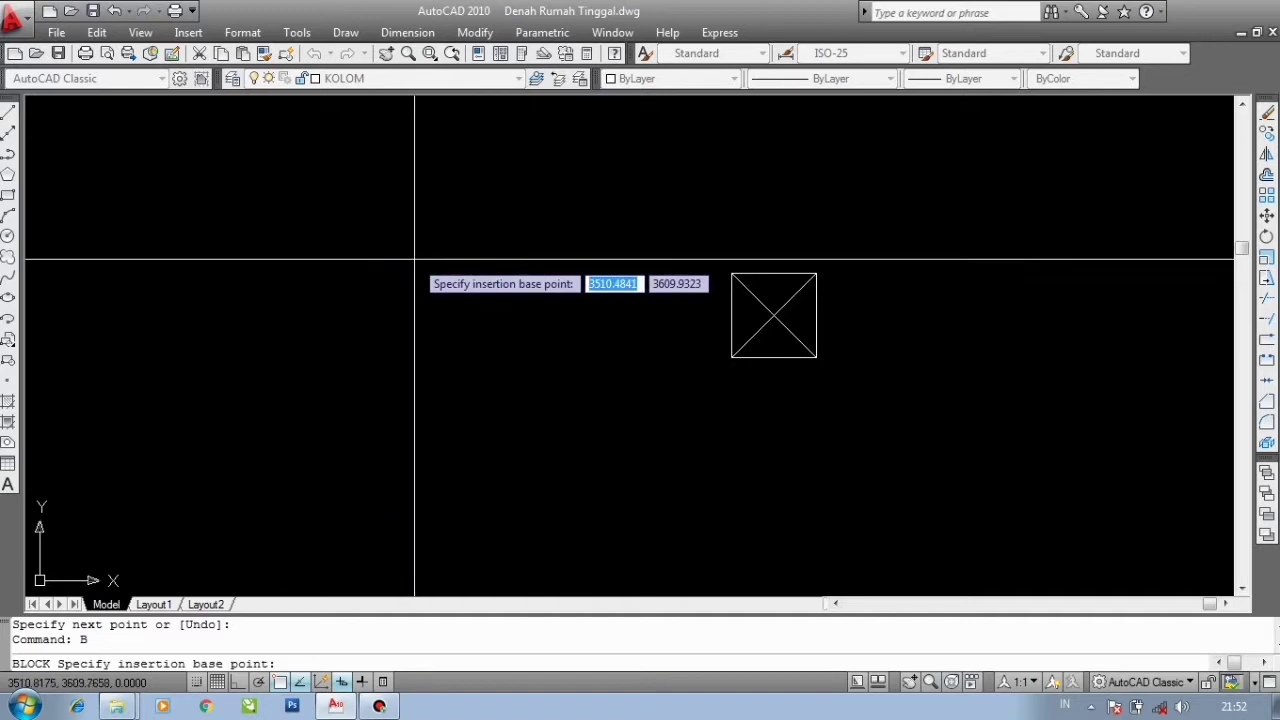
click(773, 318)
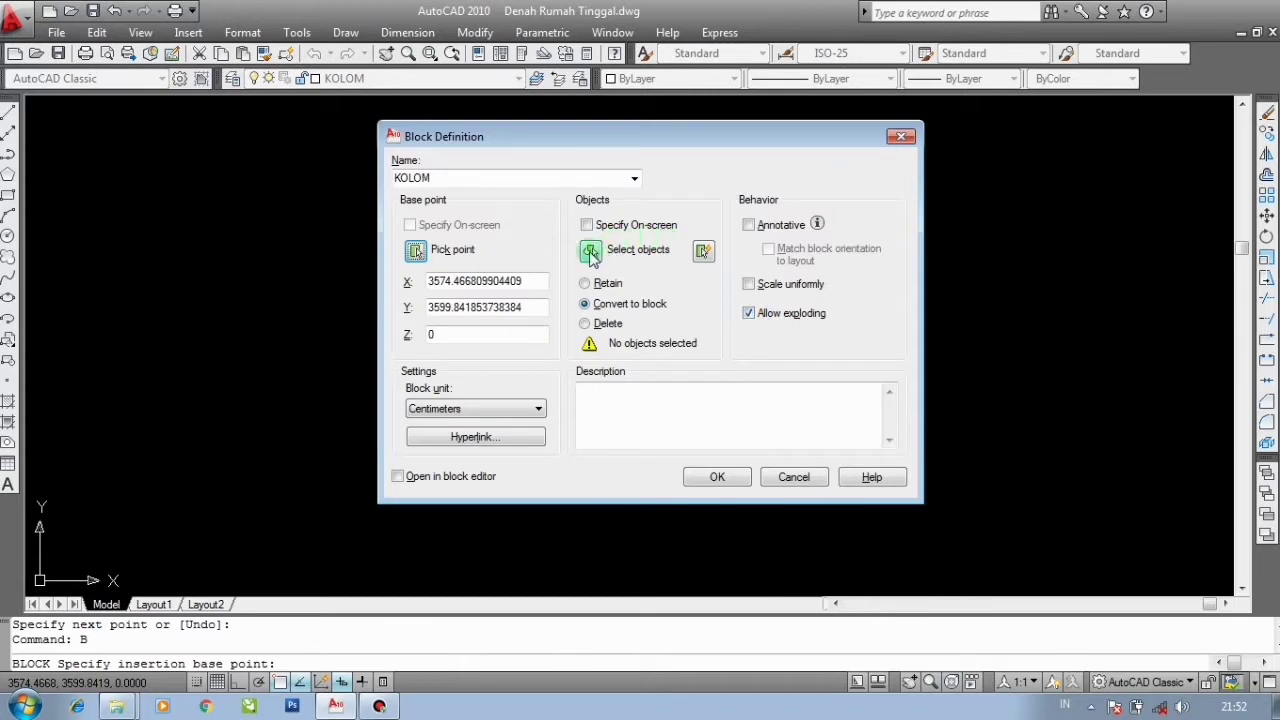
click(591, 252)
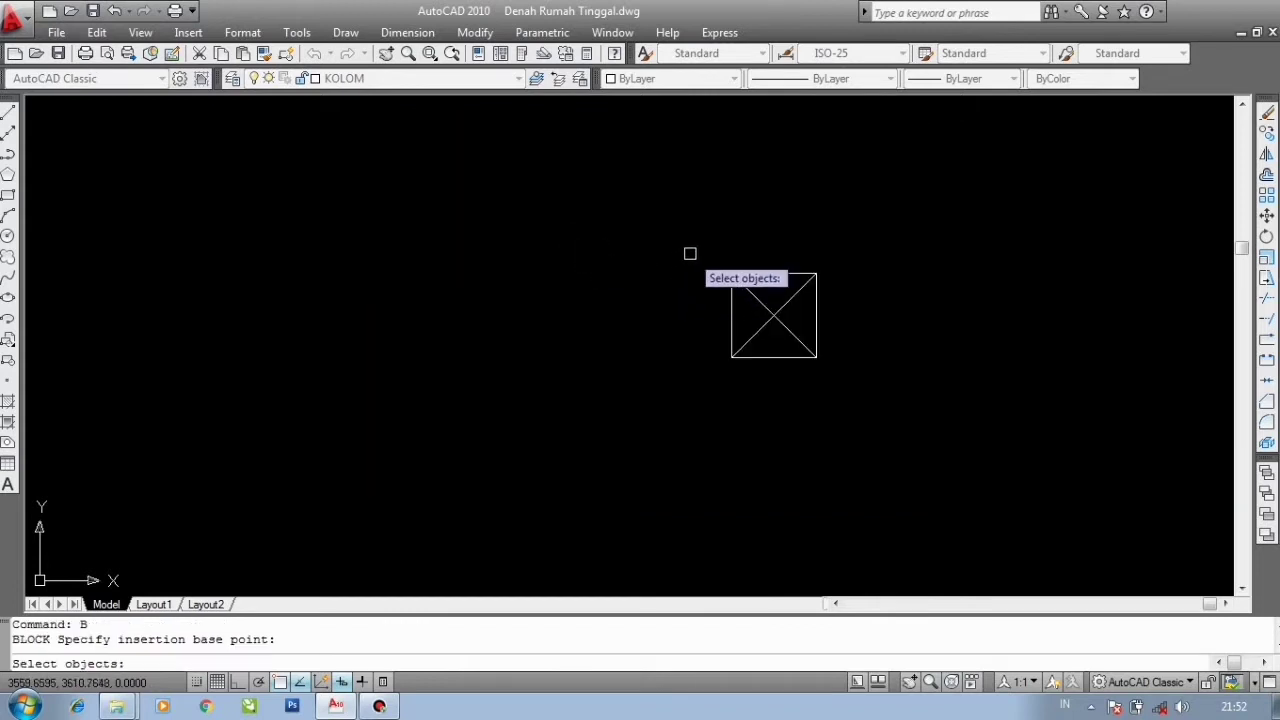
click(690, 253)
click(864, 399)
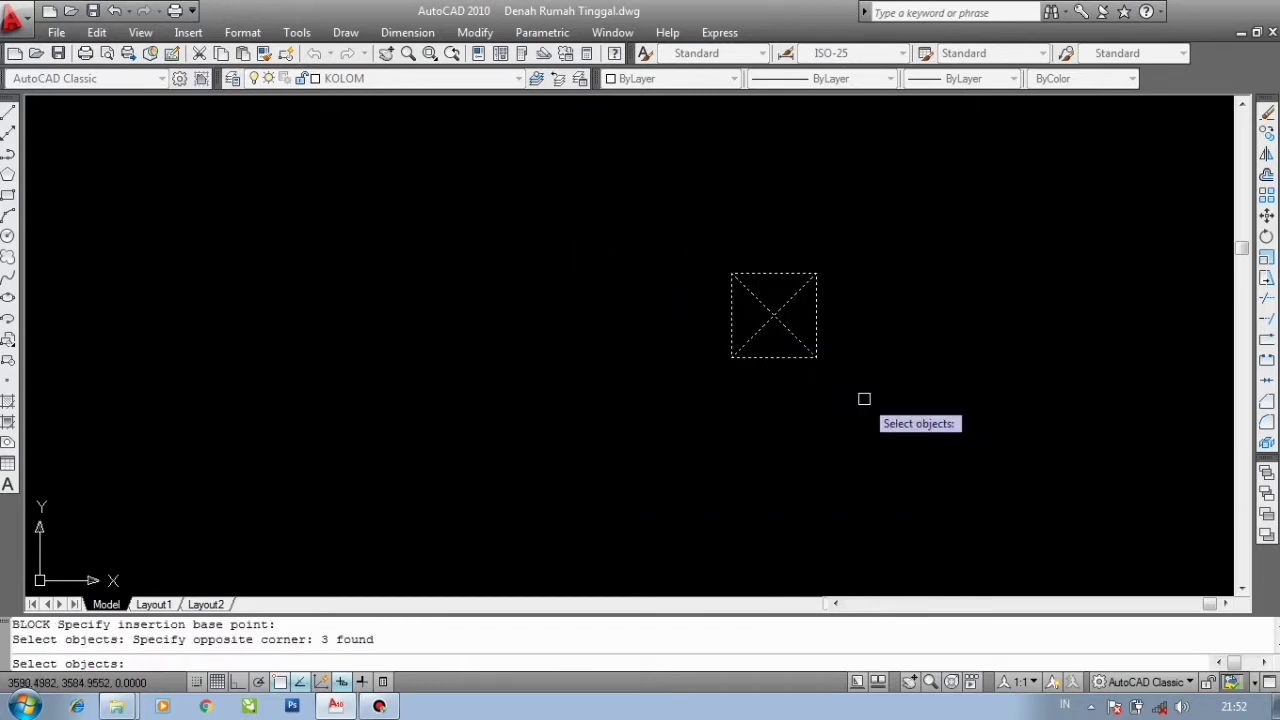
key(Return)
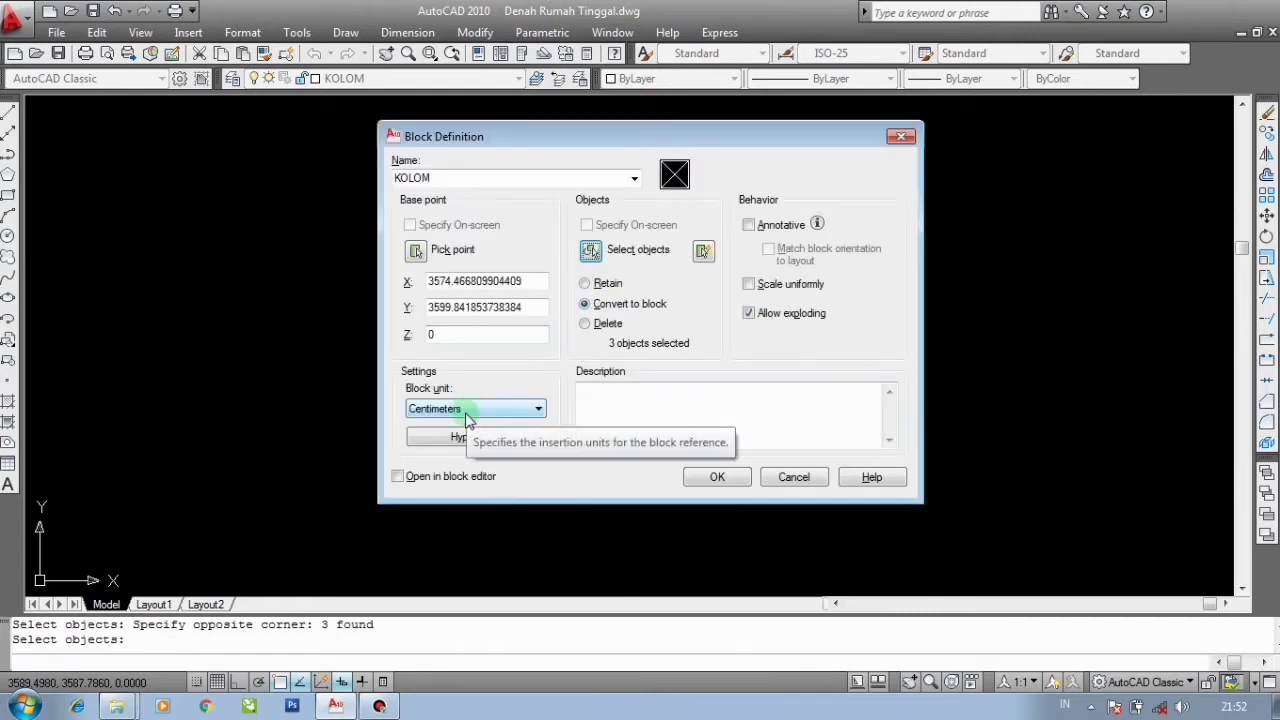
click(717, 477)
- Erase the original column symbol from the drawing
click(774, 316)
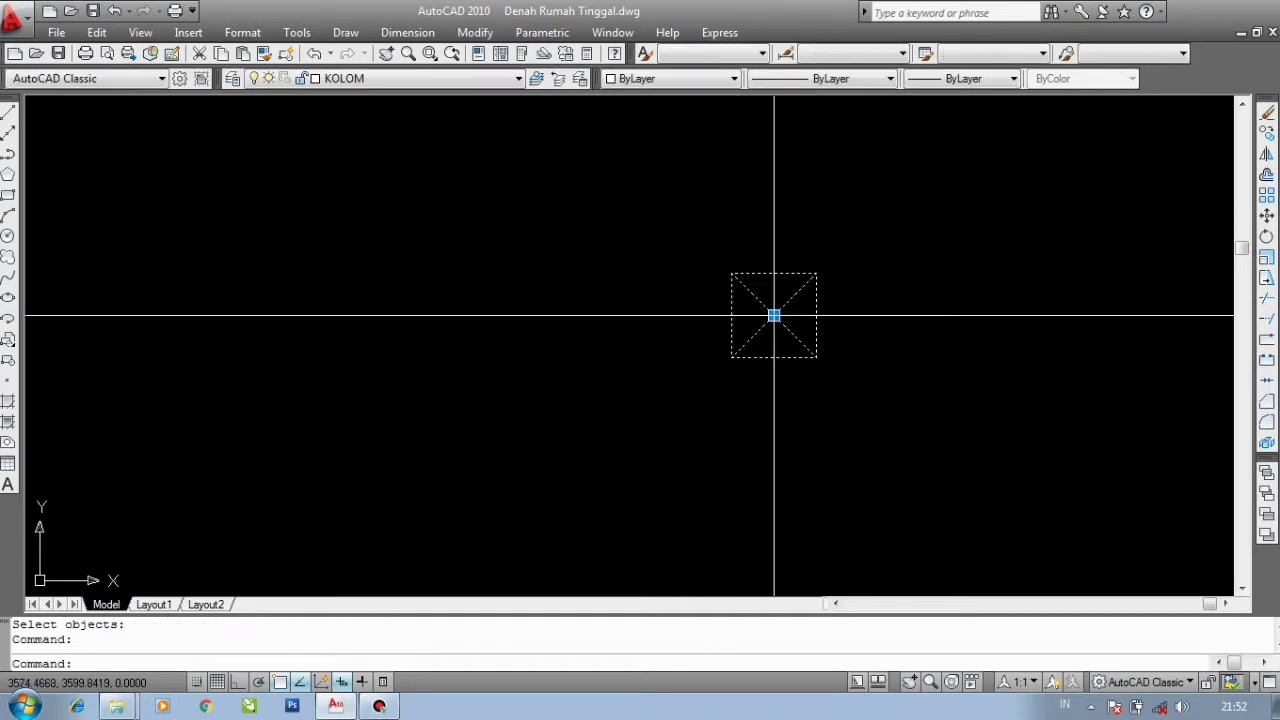
scroll(774, 316, down, 2)
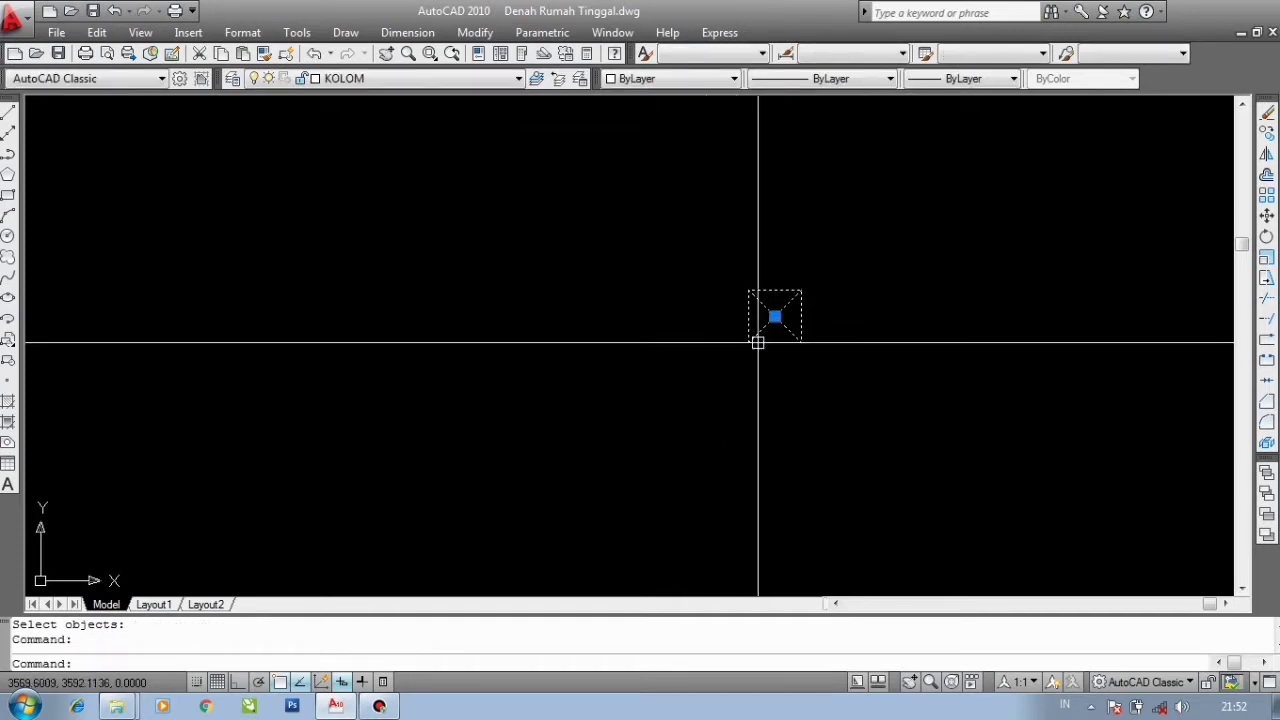
scroll(758, 343, up, 2)
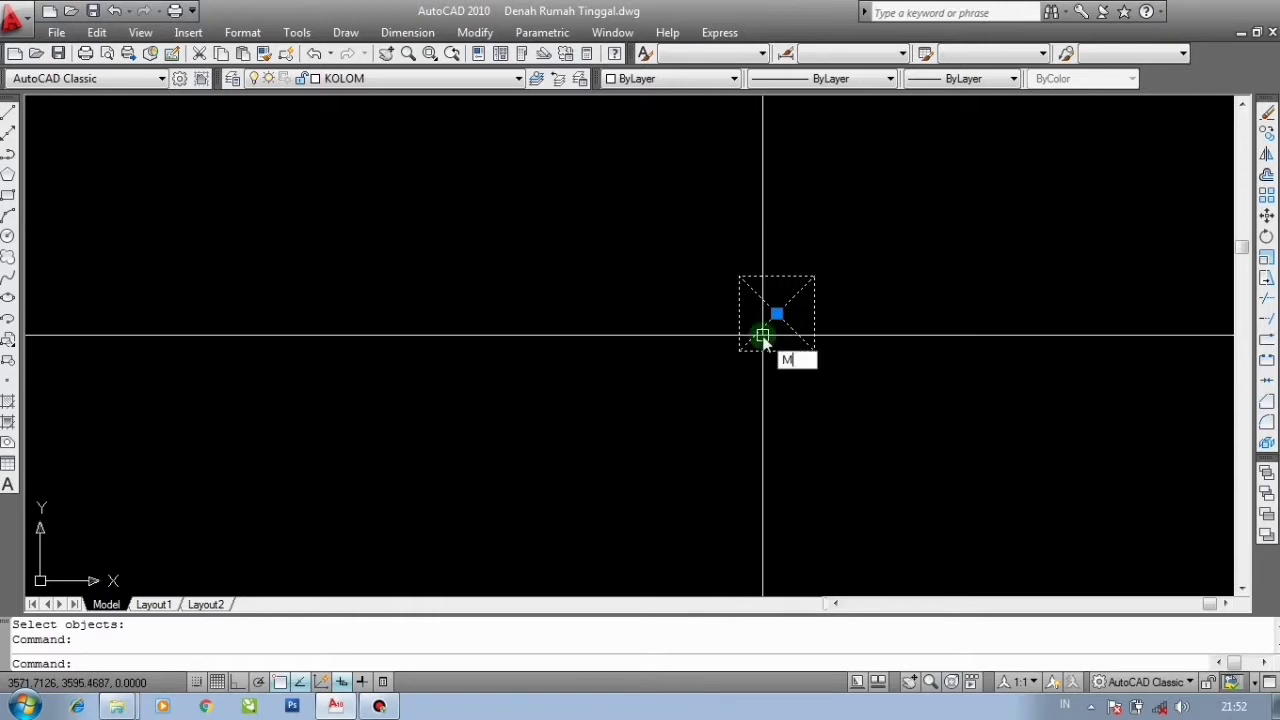
key(Escape)
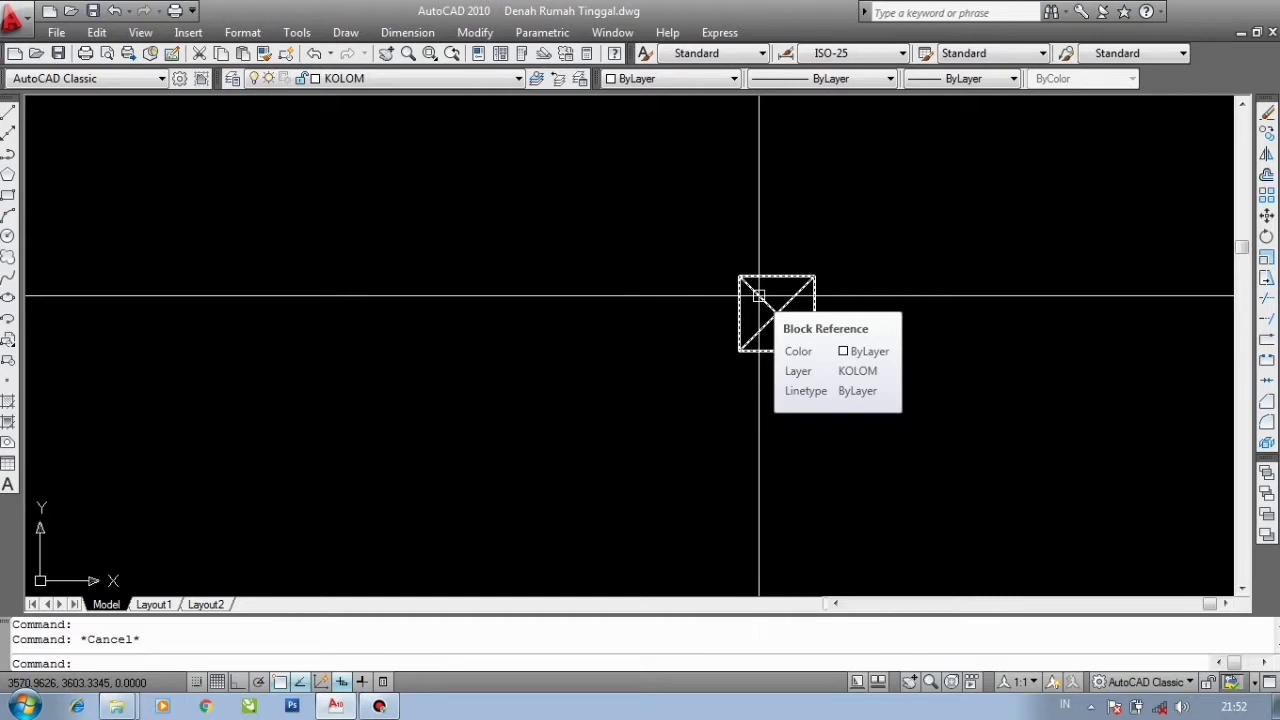
click(848, 382)
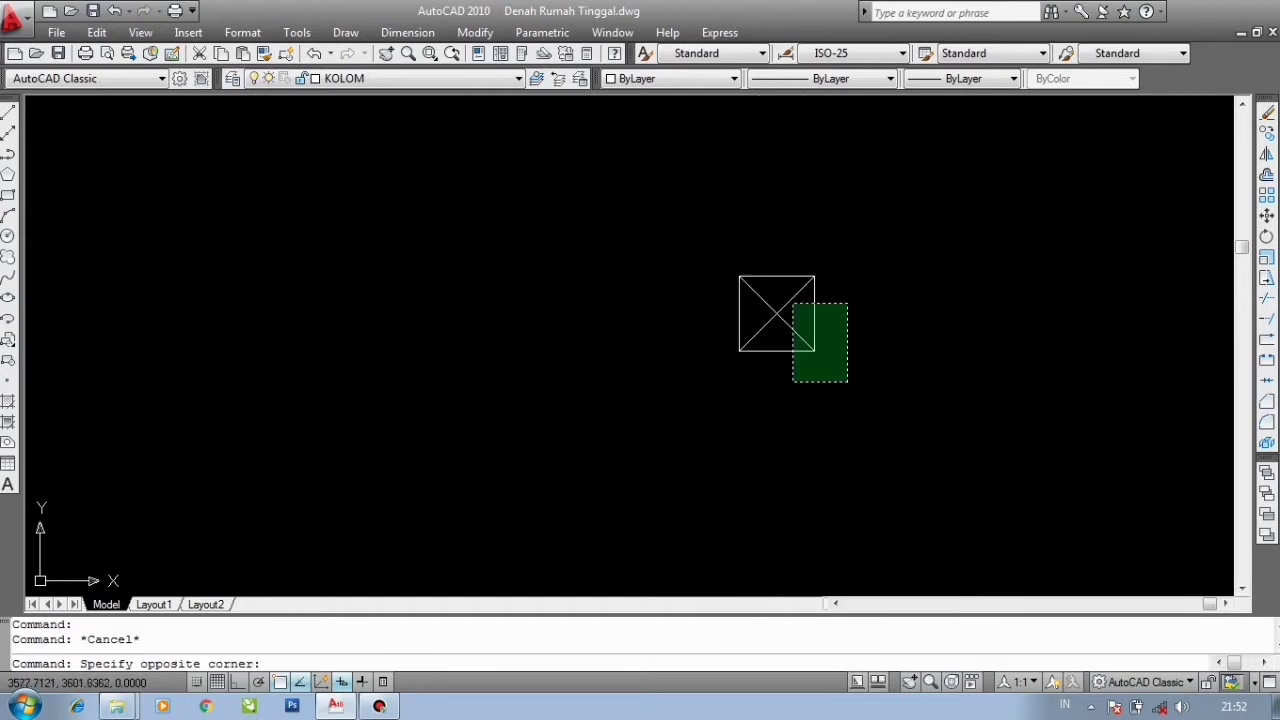
click(792, 303)
key(Delete)
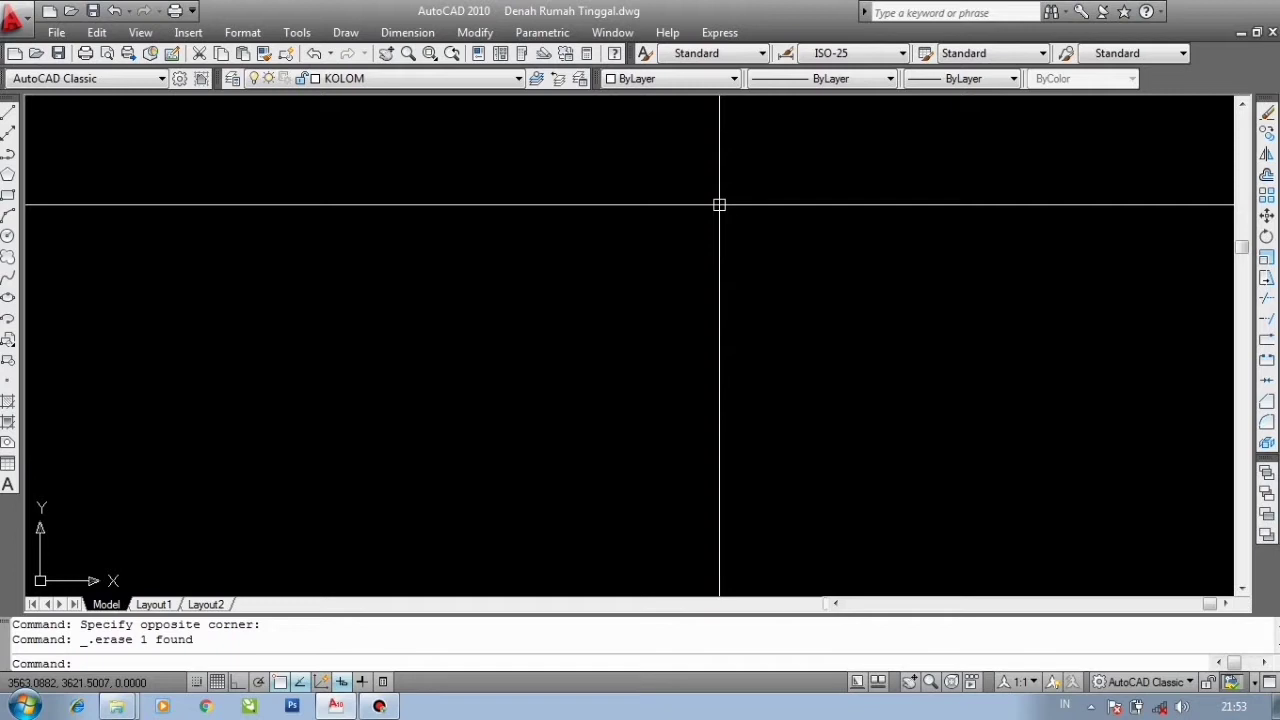
- Insert the KOLOM block at scale 1 and rotation 0 beside the floor plan
text(l)
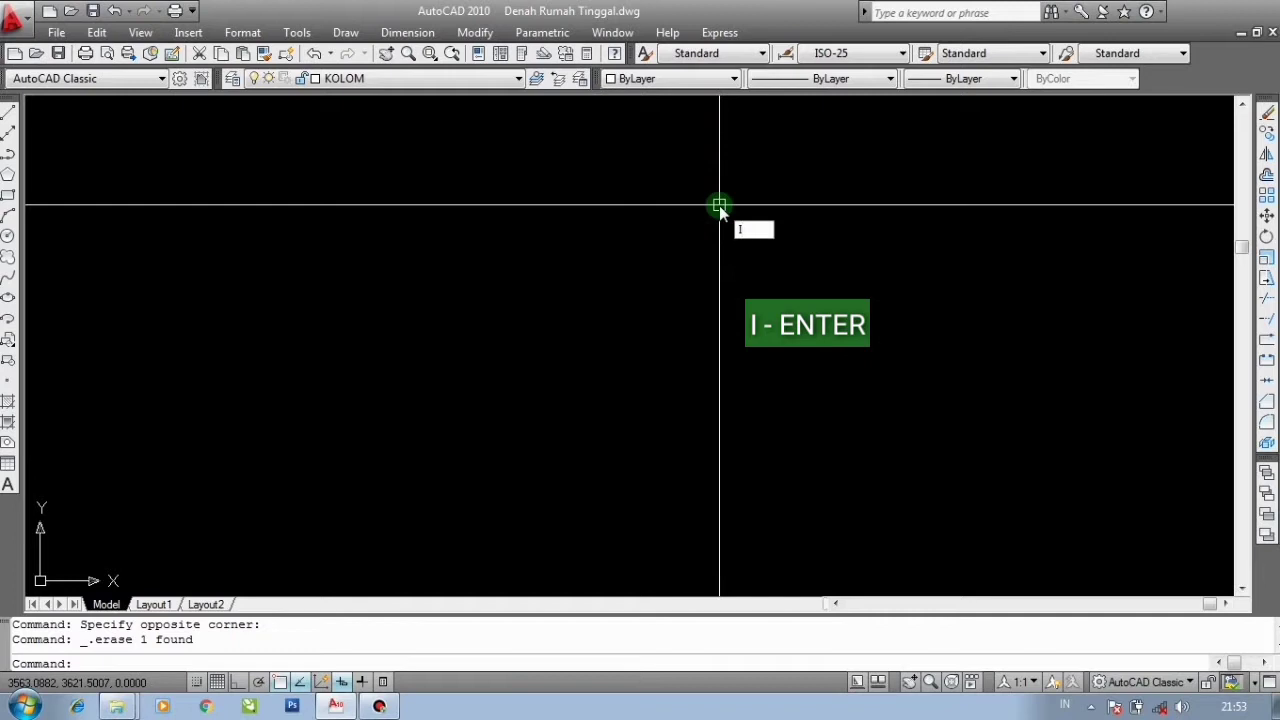
key(Return)
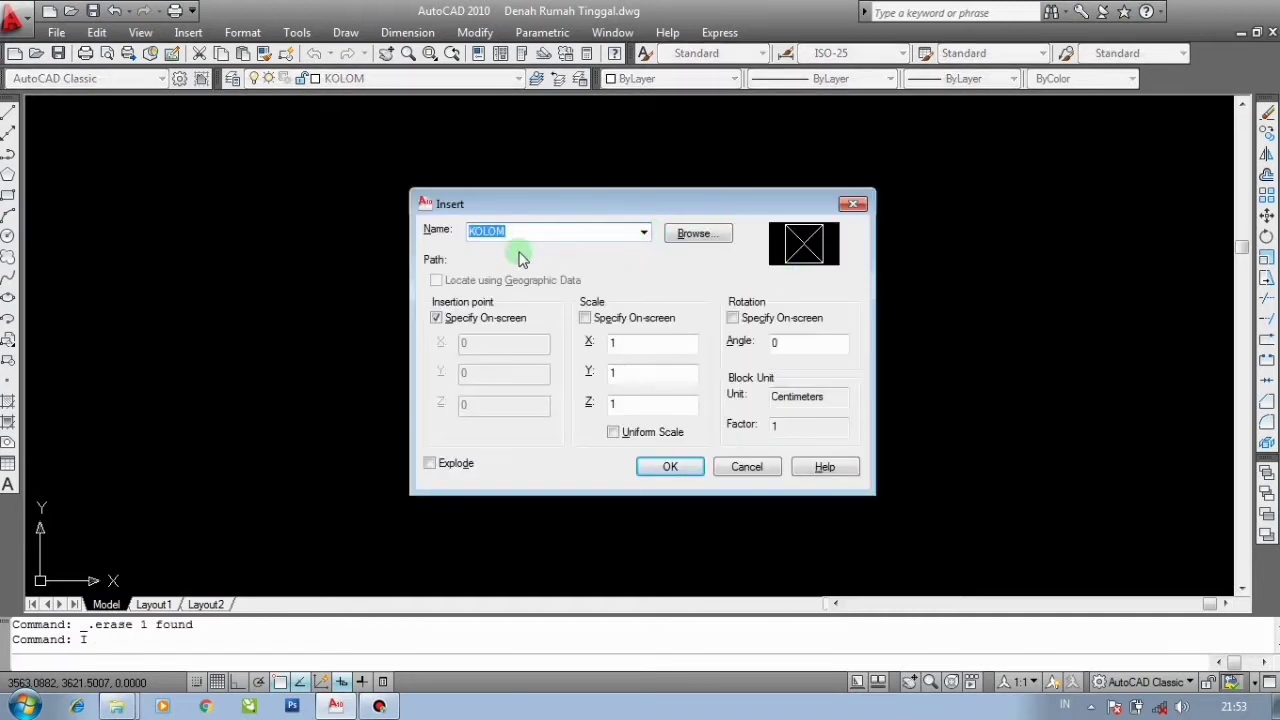
click(642, 236)
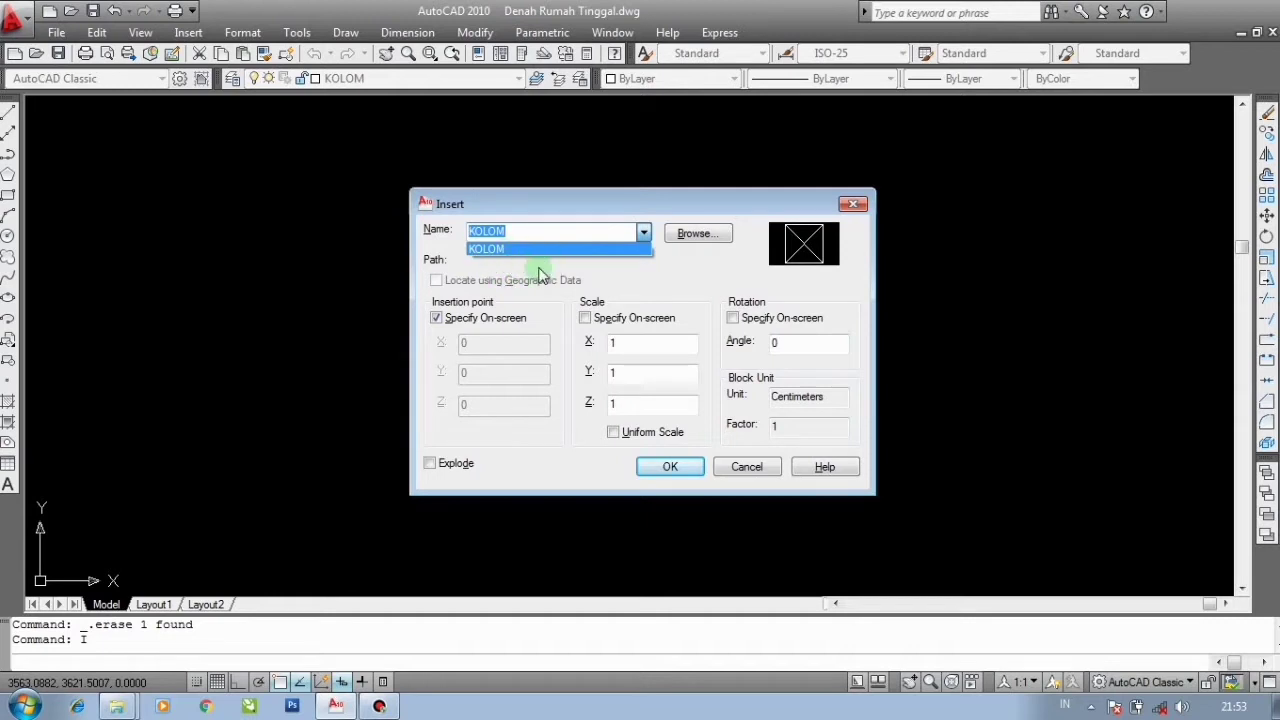
click(681, 276)
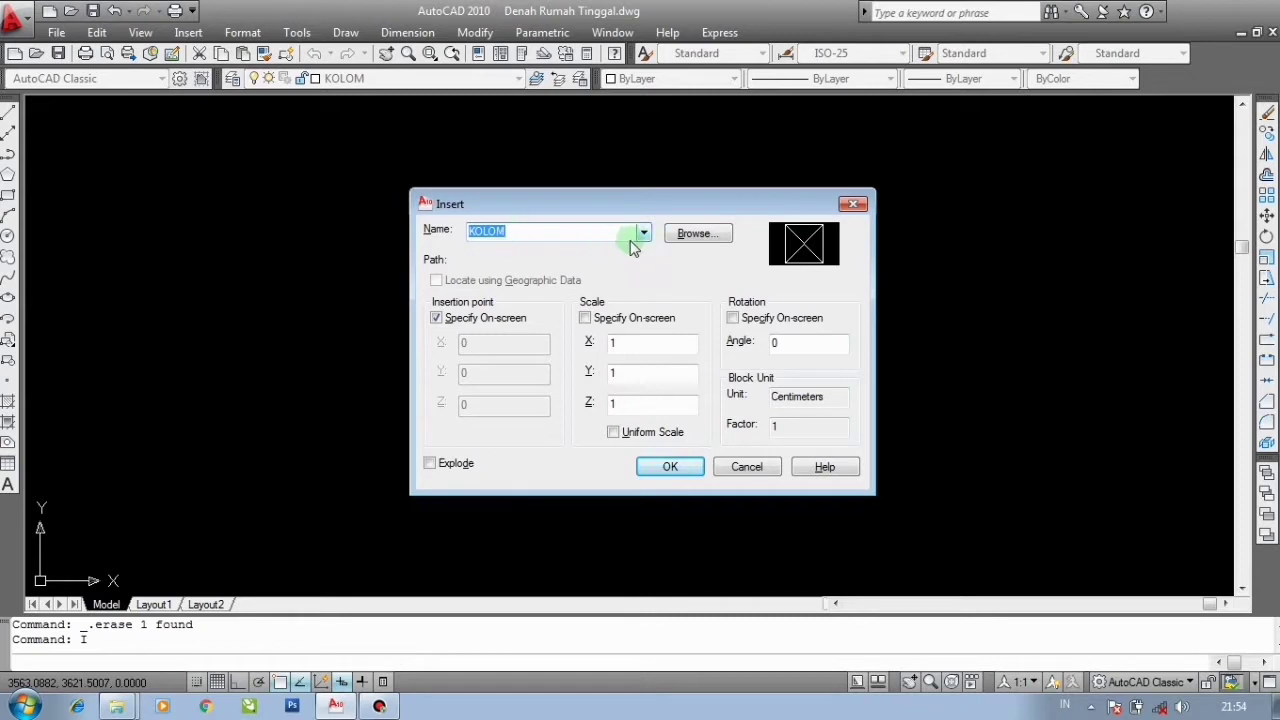
click(670, 467)
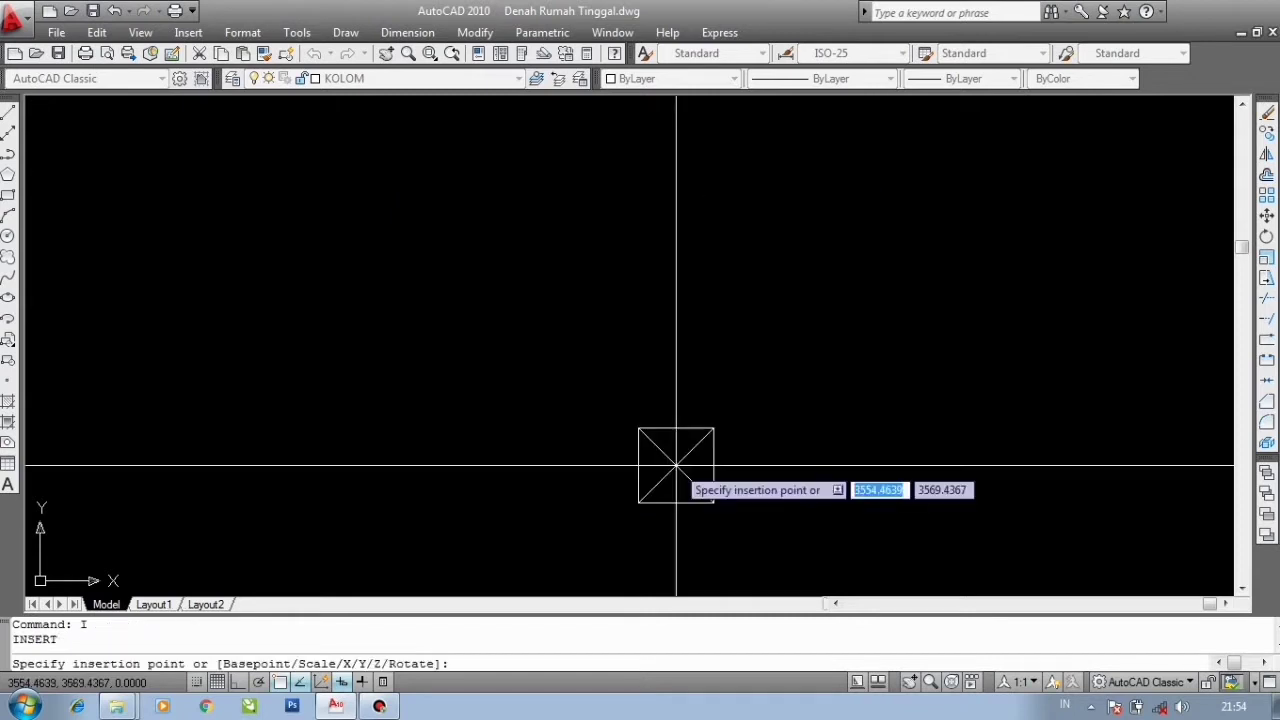
click(510, 305)
- Move the inserted column block from its centre to a point just right of the floor plan
scroll(814, 320, down, 5)
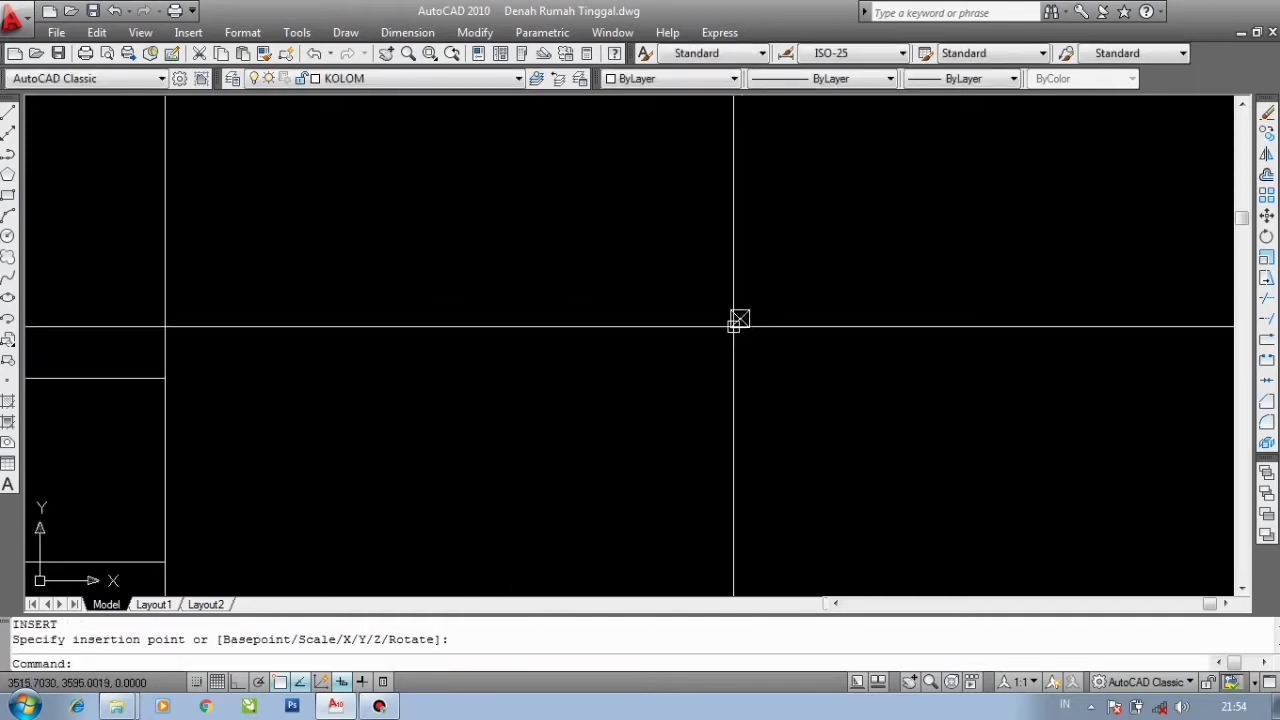
scroll(734, 326, up, 4)
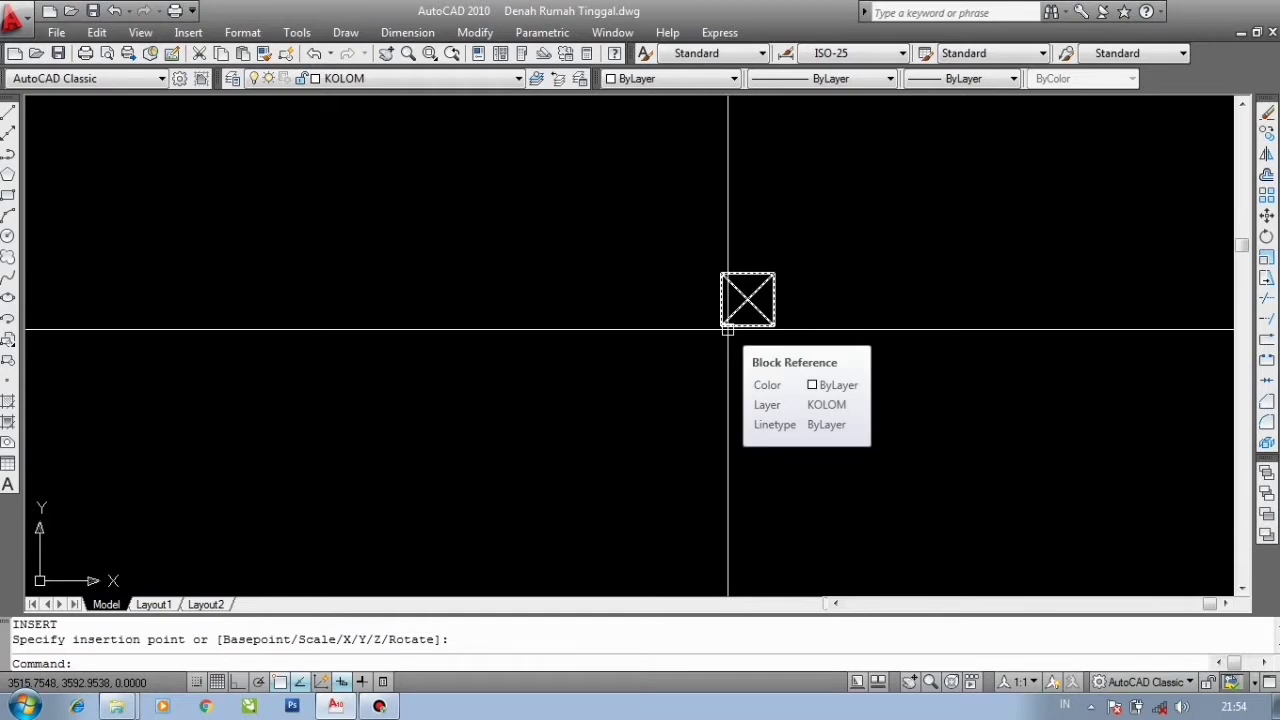
scroll(806, 318, down, 6)
click(796, 331)
click(713, 254)
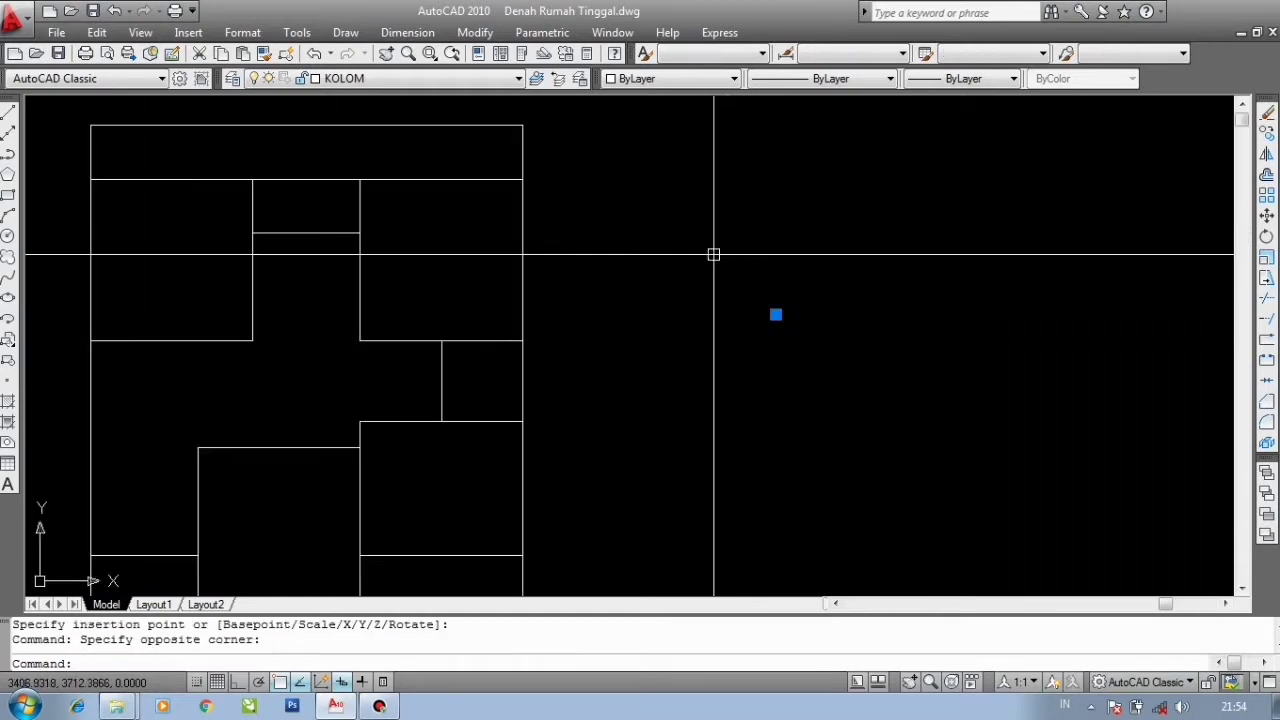
text(M)
key(Return)
click(776, 315)
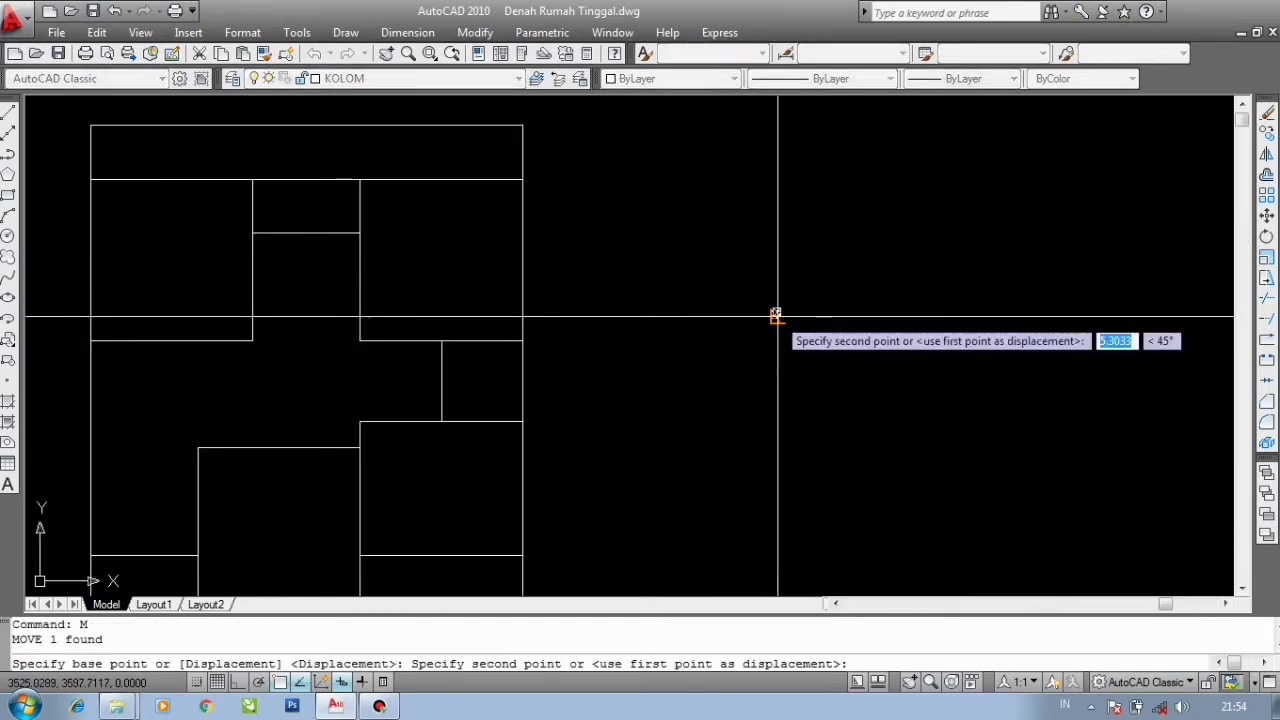
scroll(771, 314, down, 3)
scroll(714, 343, up, 5)
click(676, 340)
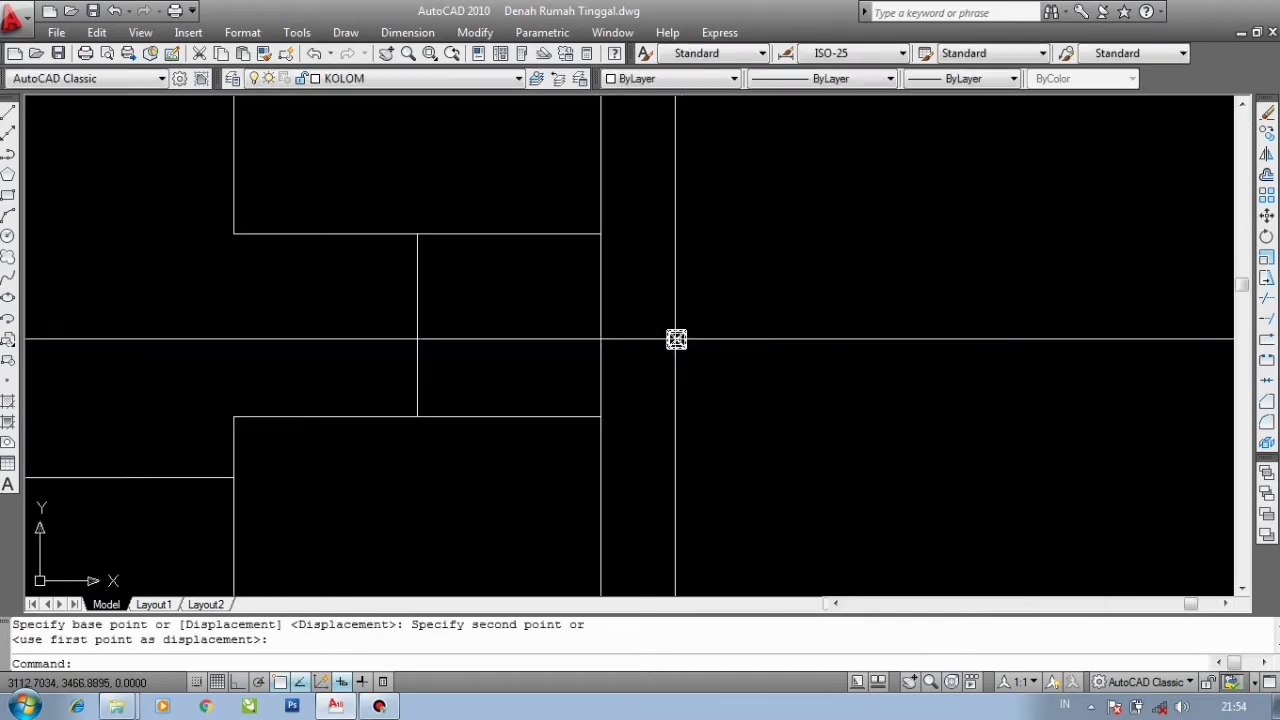
scroll(740, 338, up, 3)
scroll(663, 330, down, 8)
middle_drag(652, 326, 751, 277)
scroll(503, 343, down, 3)
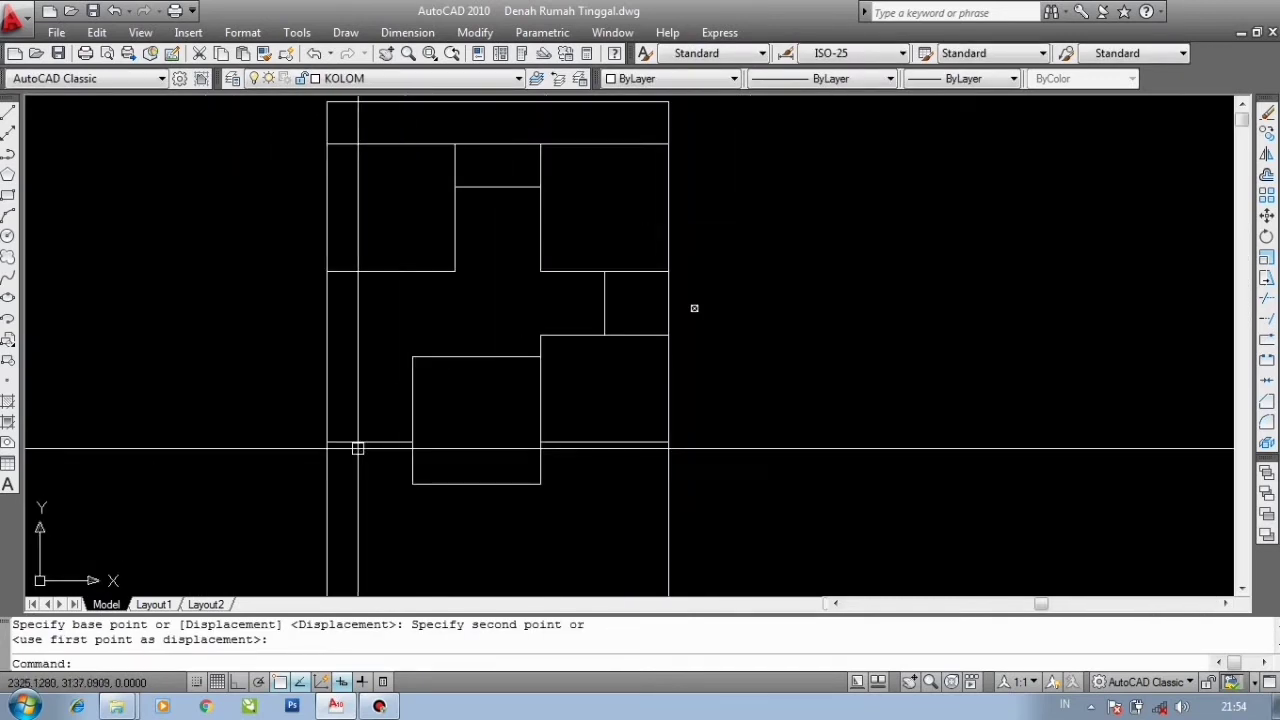
scroll(684, 318, up, 4)
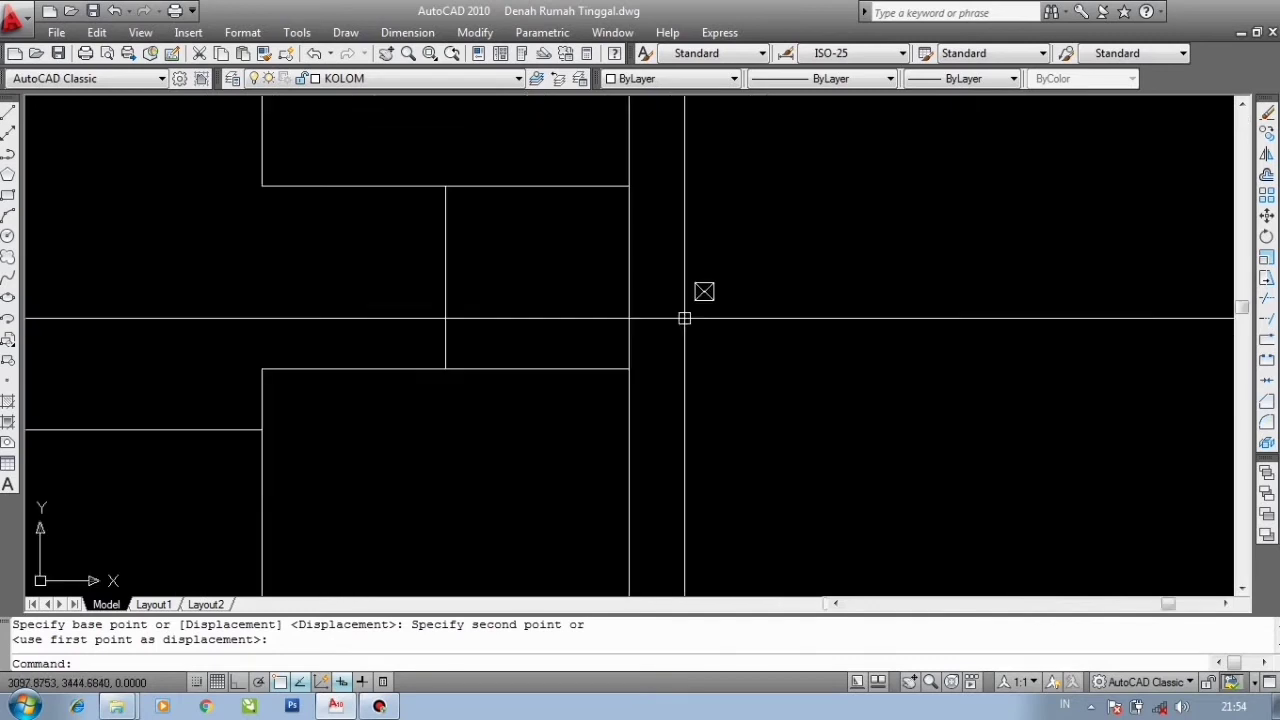
scroll(690, 310, down, 3)
scroll(711, 303, up, 5)
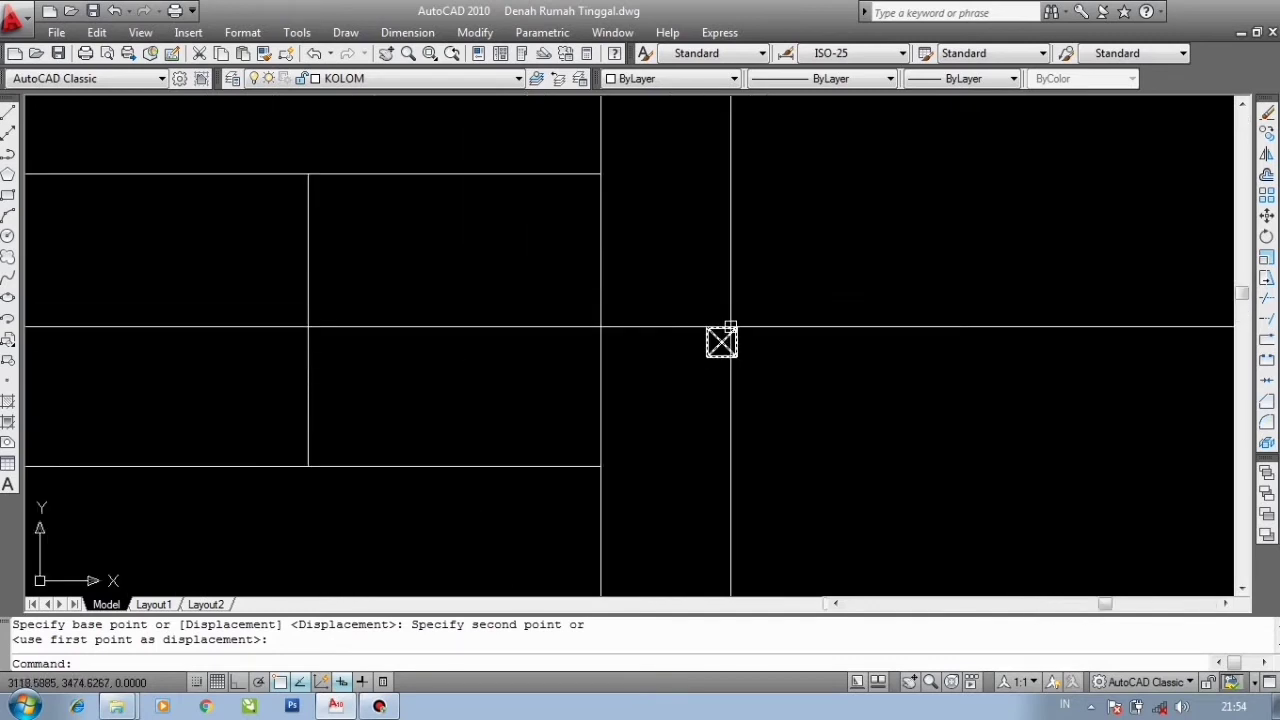
click(749, 411)
click(671, 297)
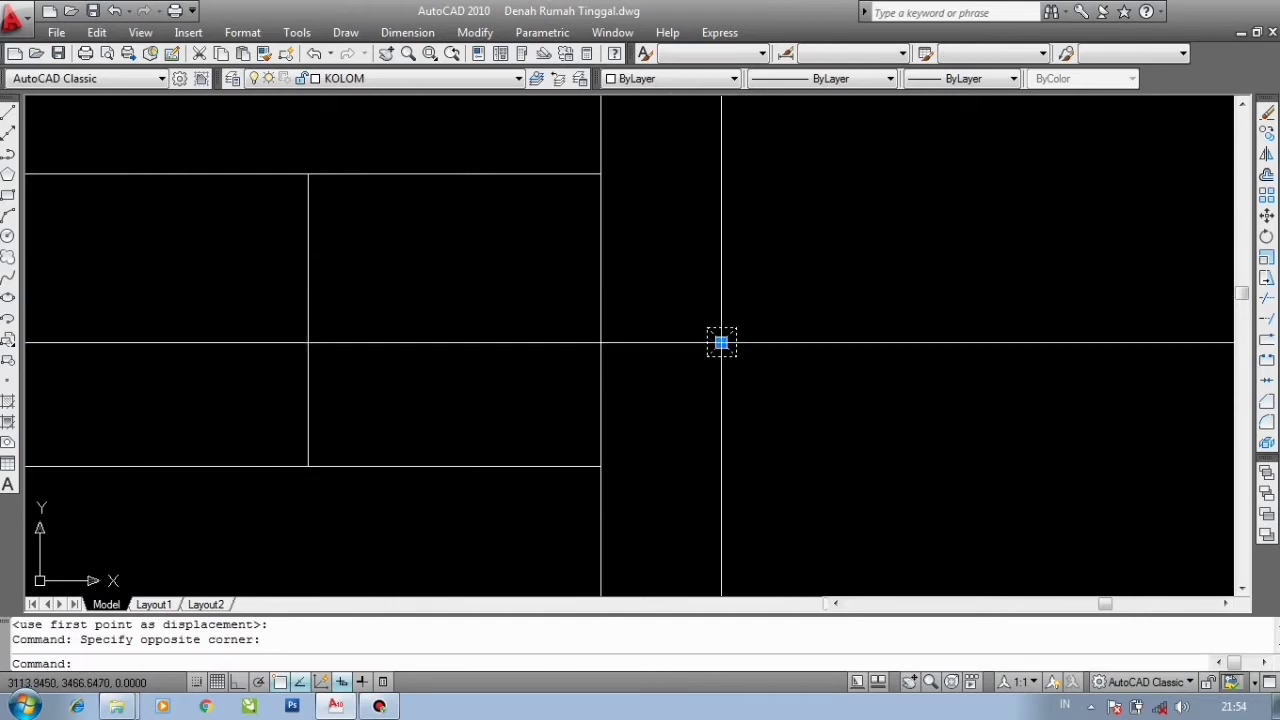
key(Escape)
- Select the KOLOM column block and copy it from its centre onto the four wall corners of the central room
scroll(721, 343, up, 3)
click(823, 434)
click(643, 262)
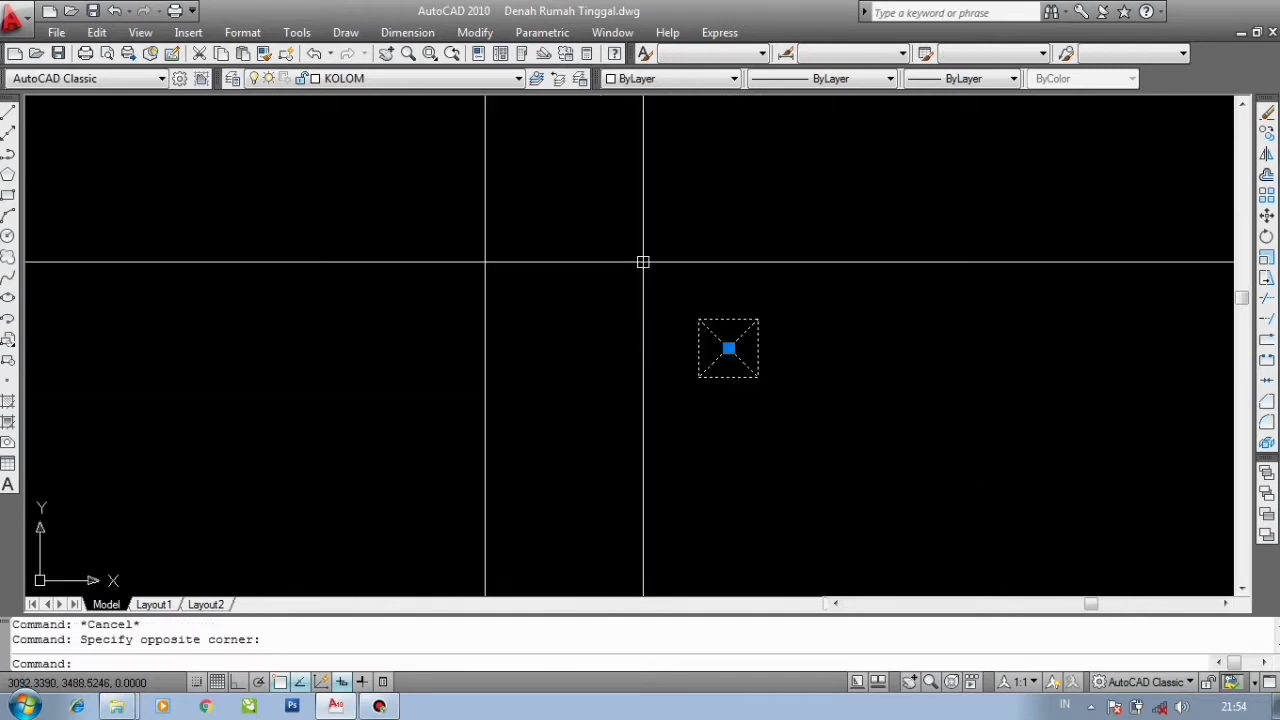
text(co)
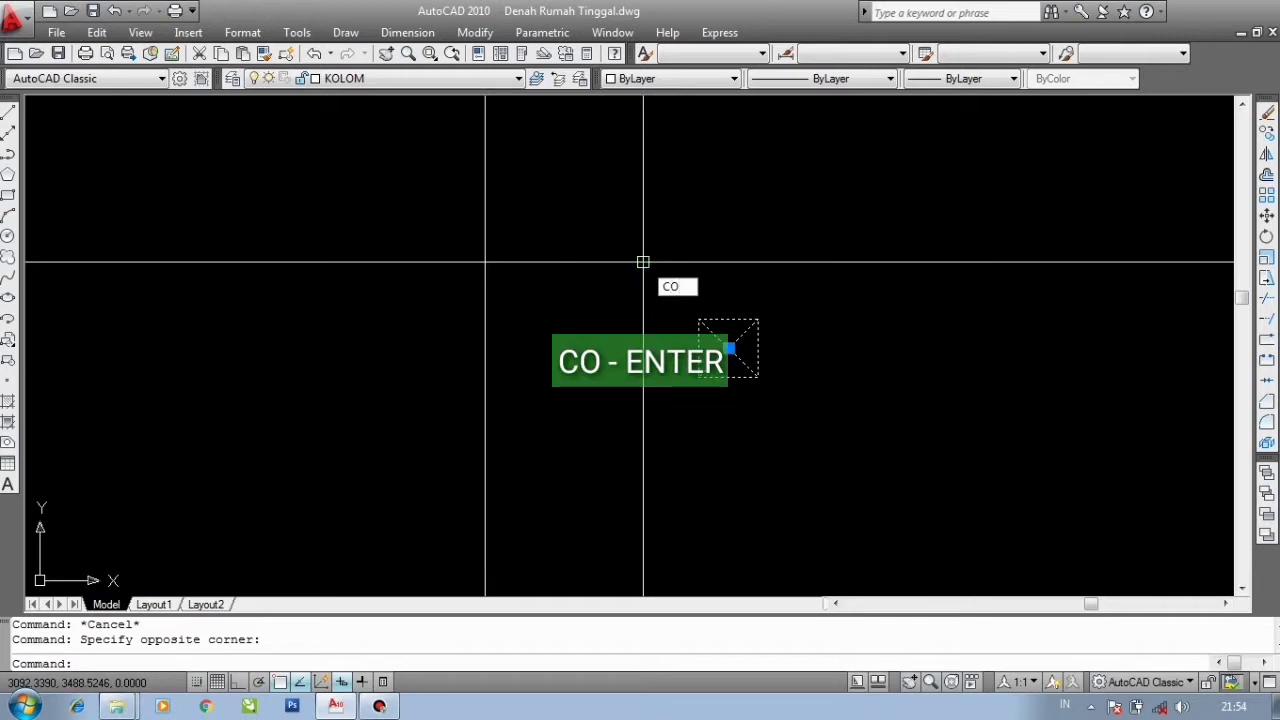
key(Return)
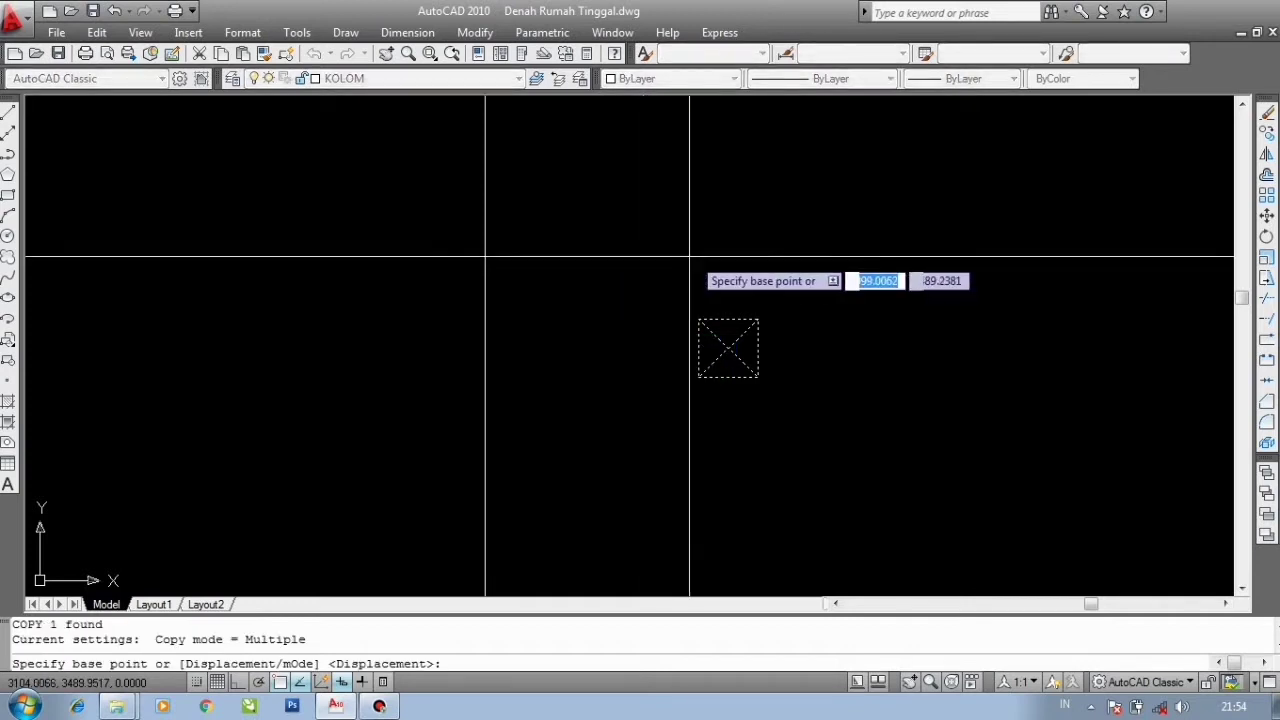
click(728, 348)
scroll(837, 248, down, 5)
scroll(837, 251, down, 3)
scroll(880, 209, up, 4)
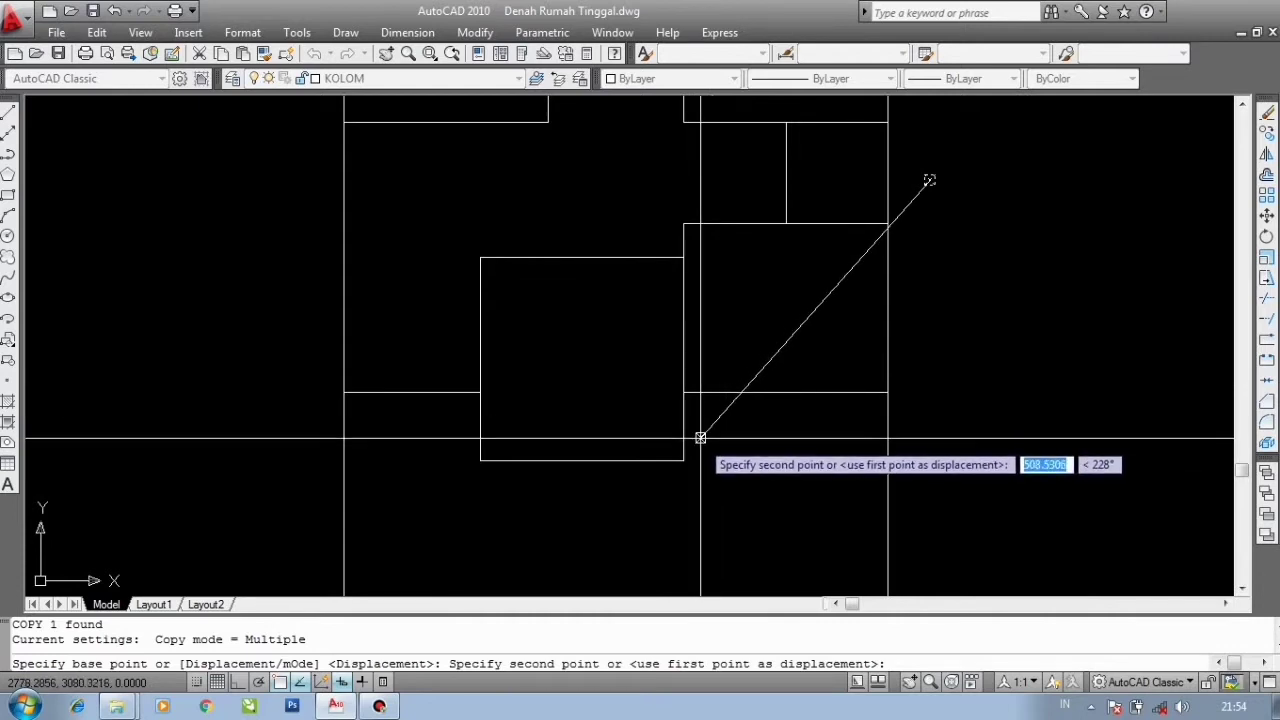
scroll(690, 458, up, 2)
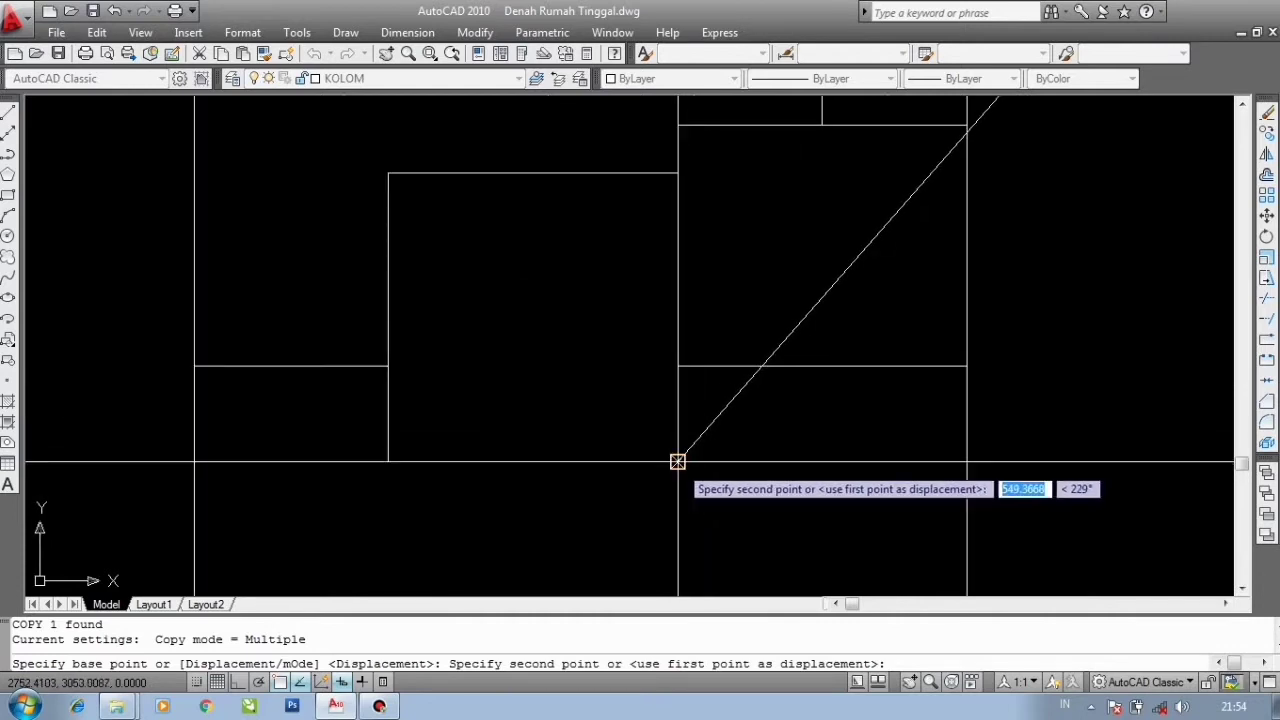
click(680, 462)
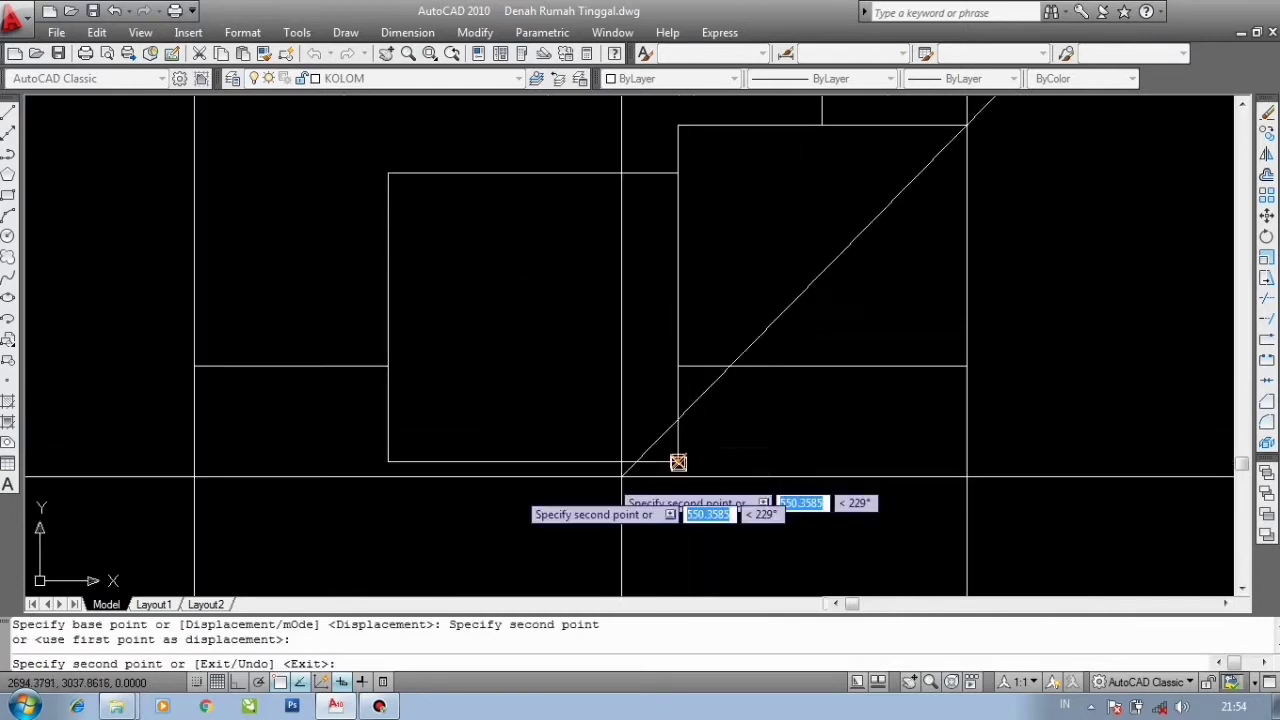
click(389, 462)
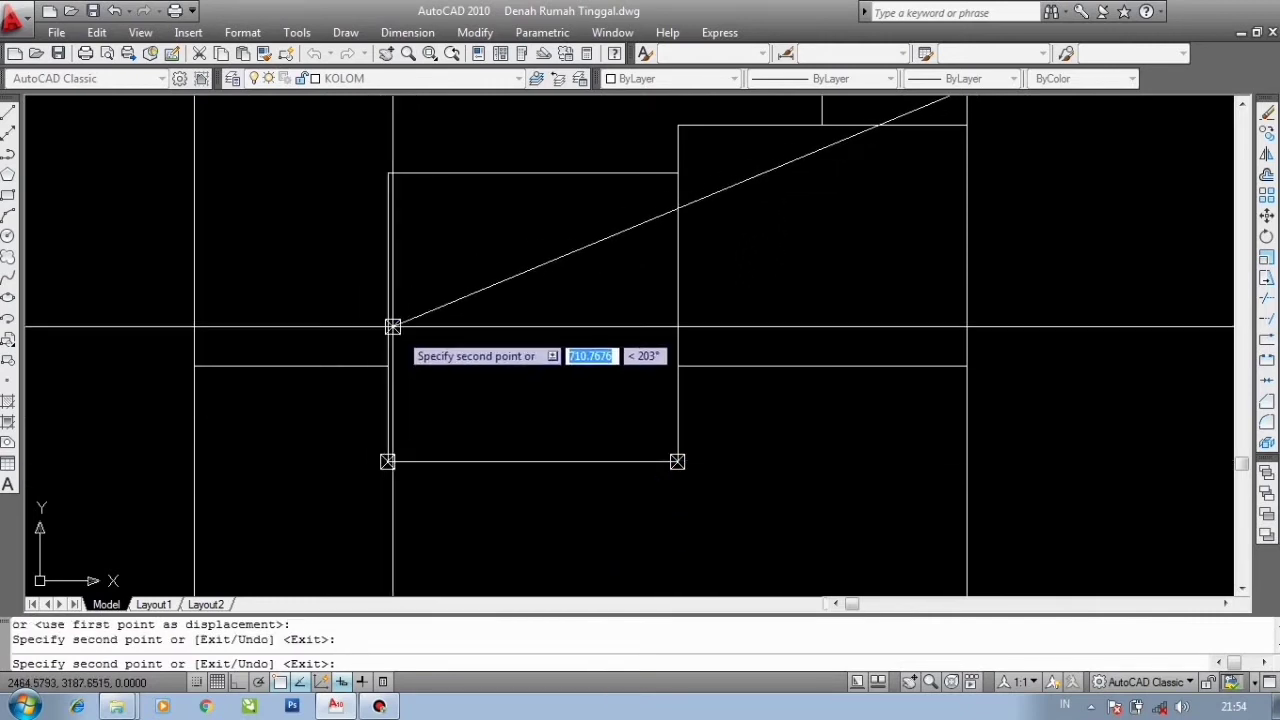
click(388, 366)
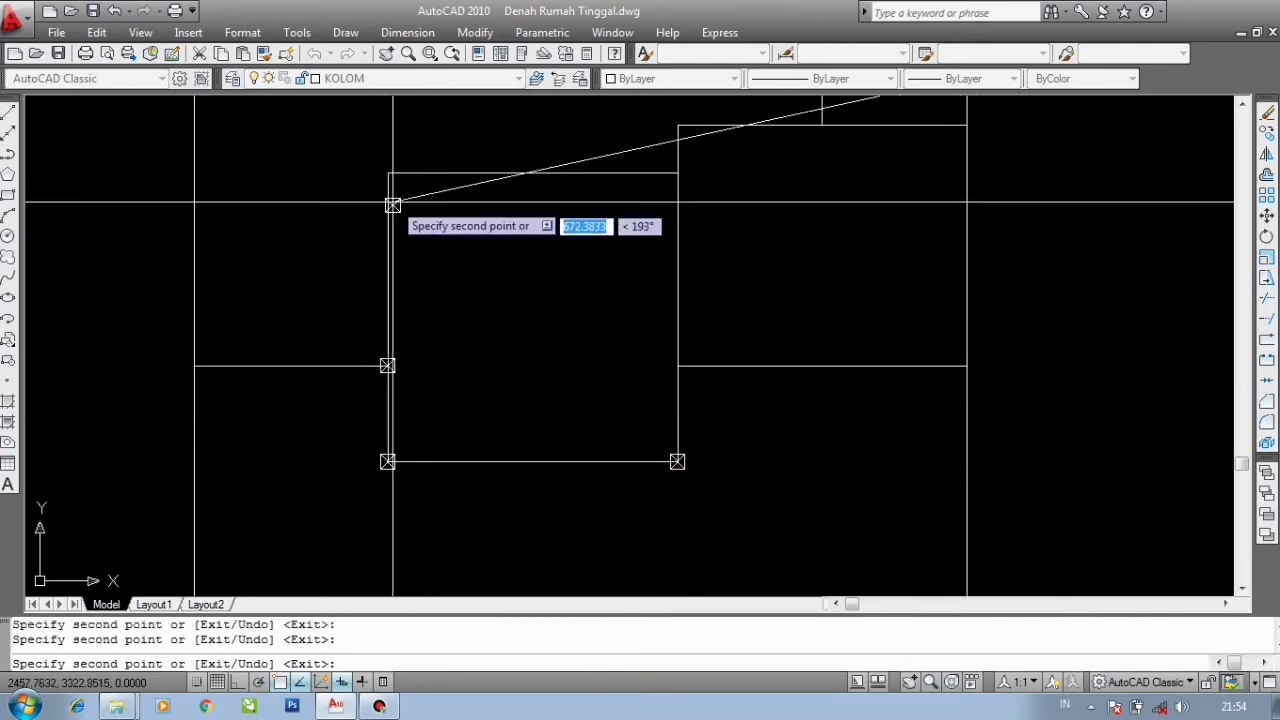
click(388, 174)
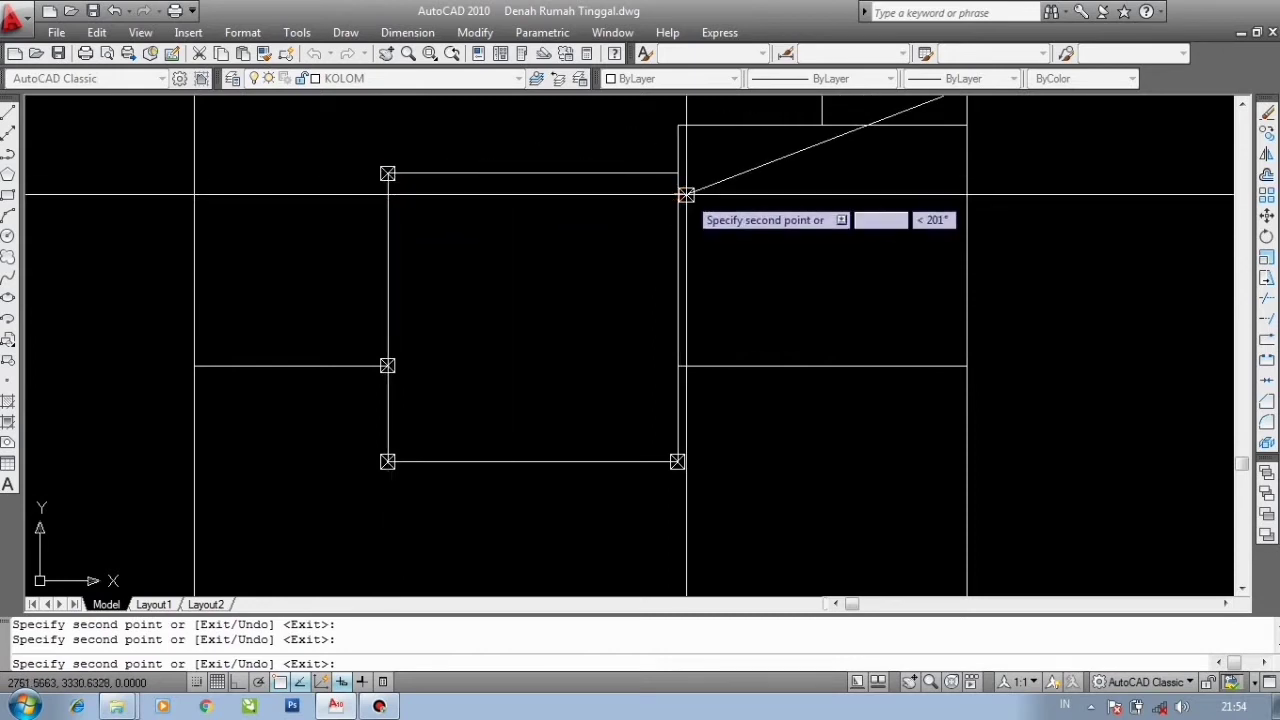
- Place further copies of the column block at the wall intersections in the middle and upper part of the plan
middle_drag(674, 265, 695, 337)
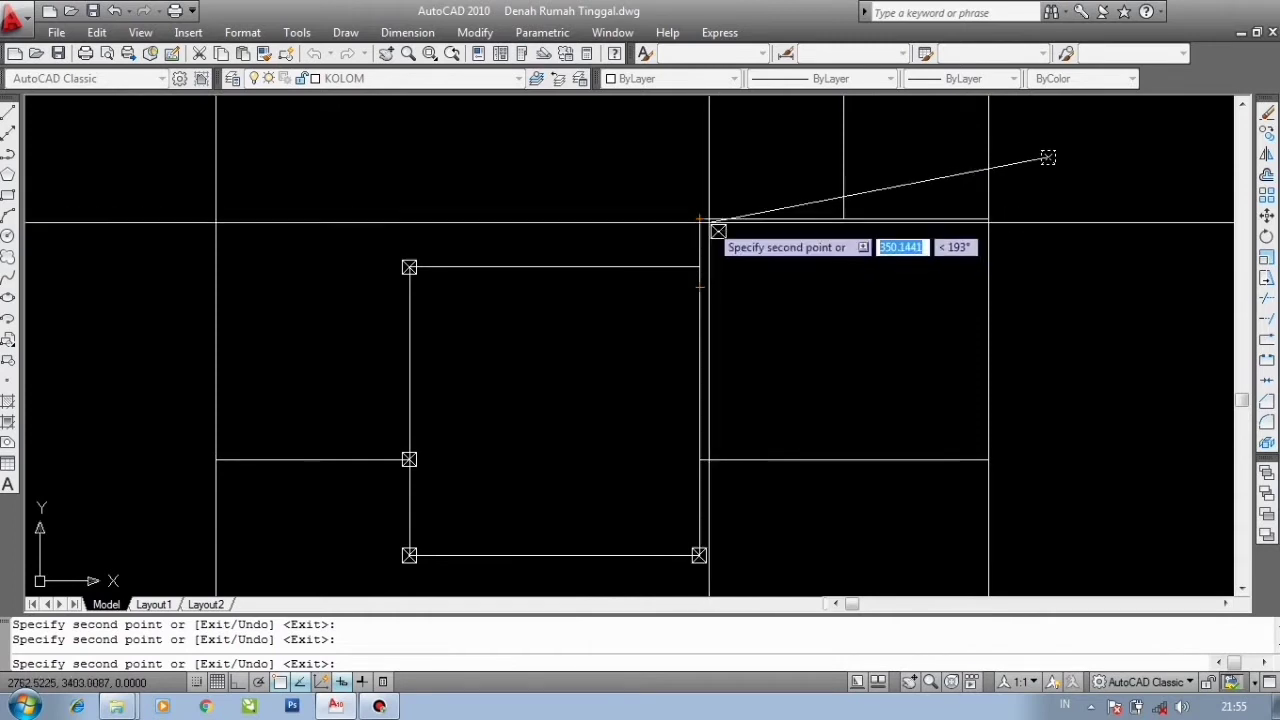
click(699, 218)
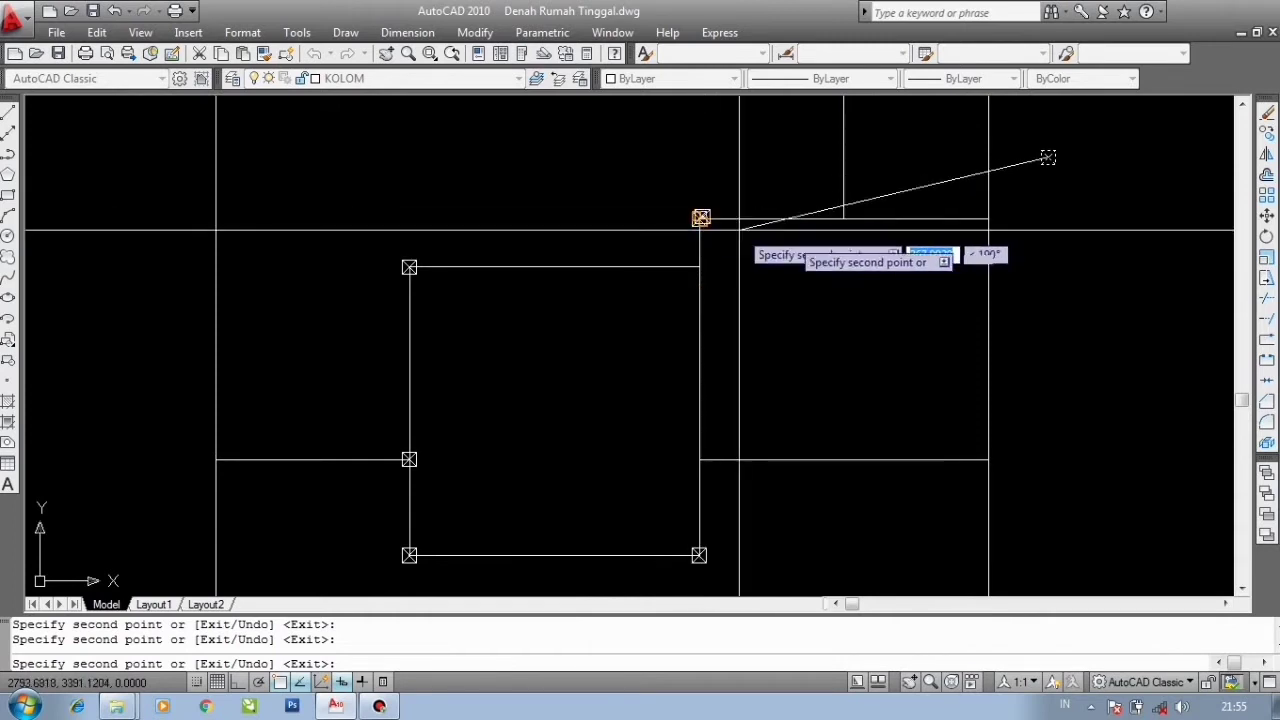
click(844, 218)
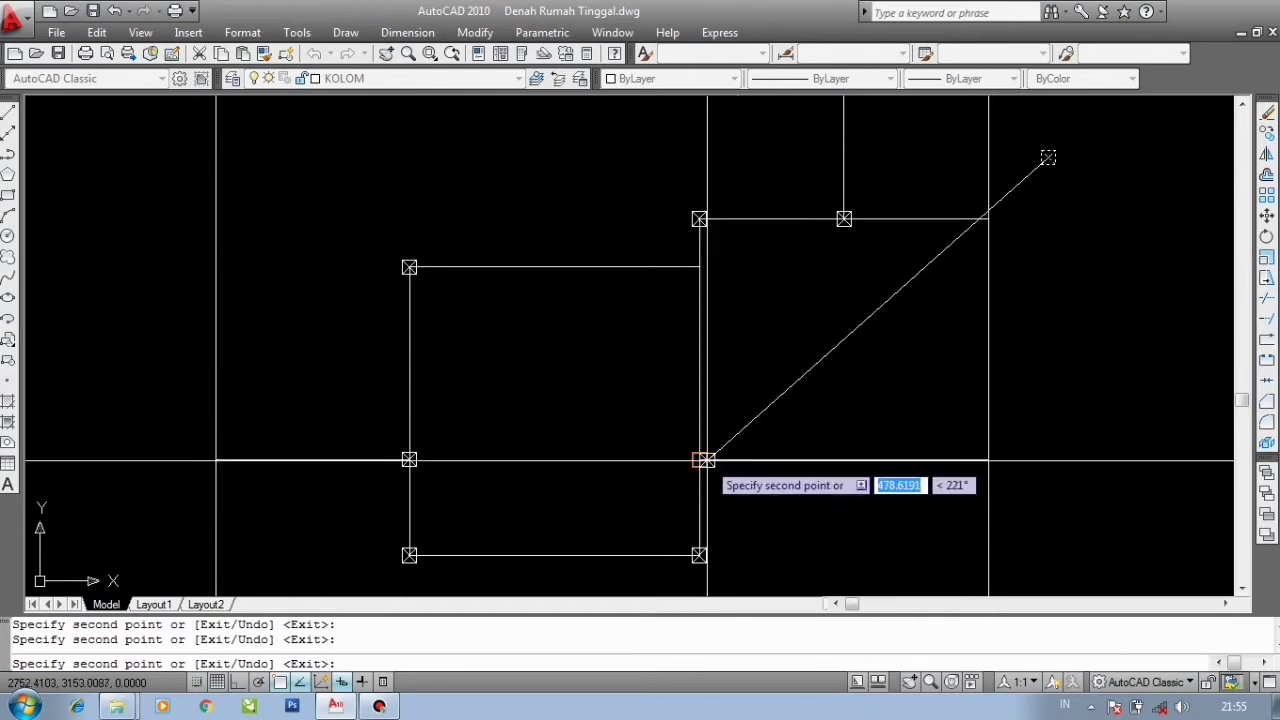
scroll(707, 461, down, 5)
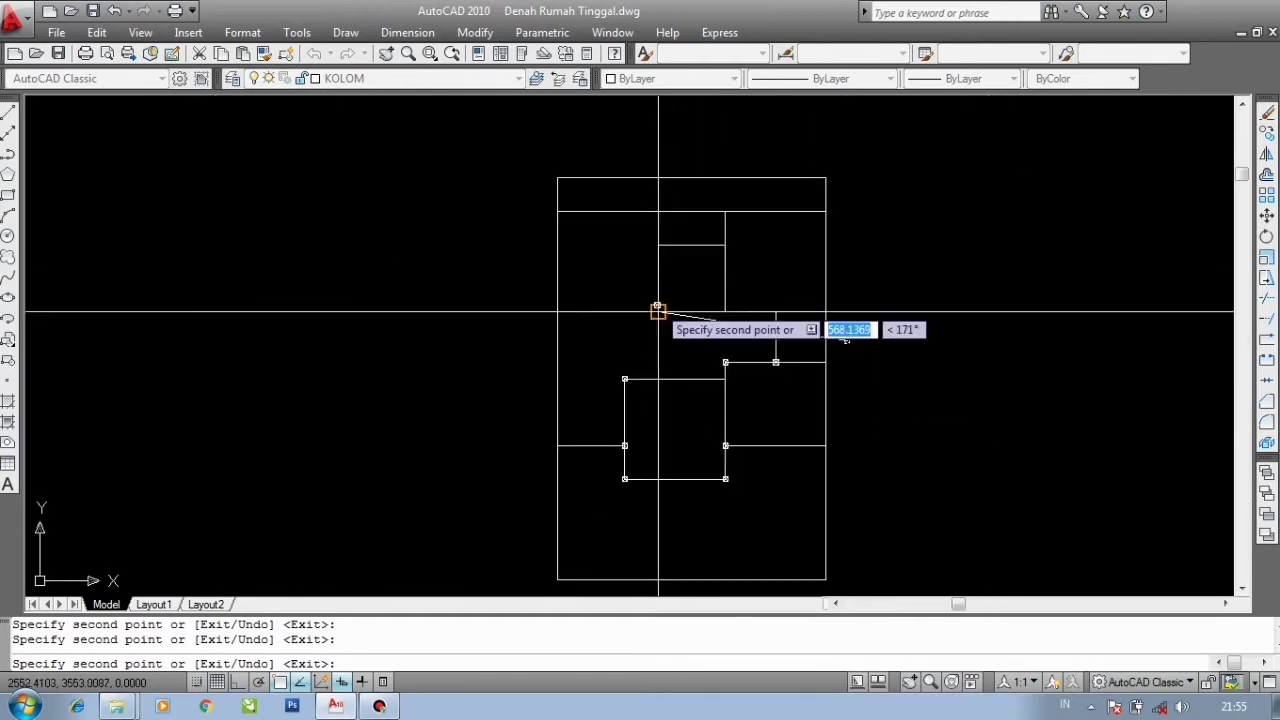
scroll(657, 245, up, 2)
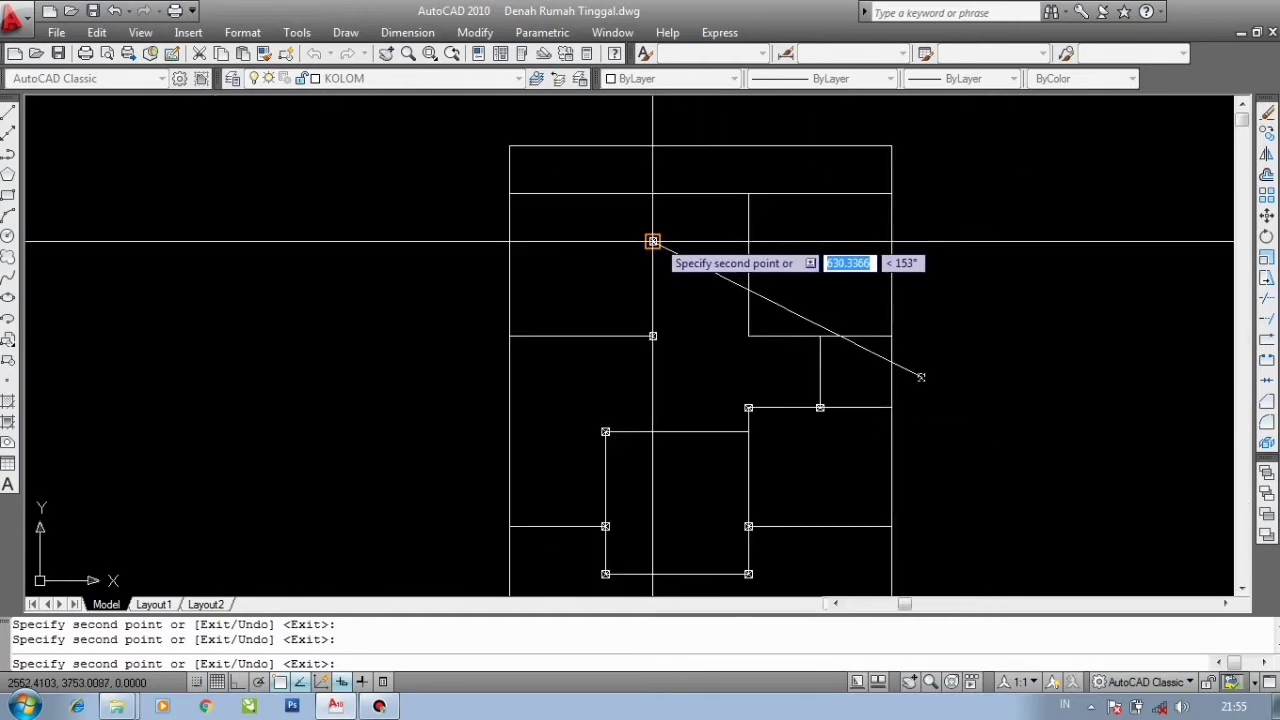
scroll(653, 241, up, 4)
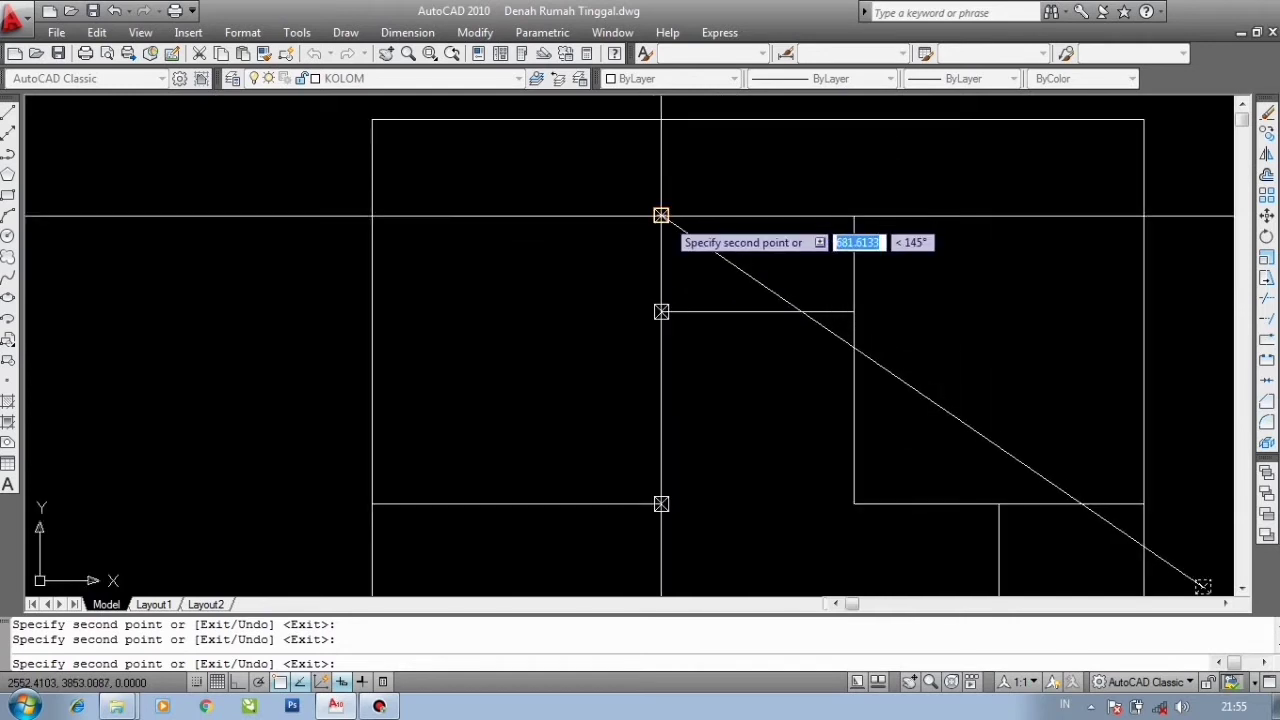
click(854, 312)
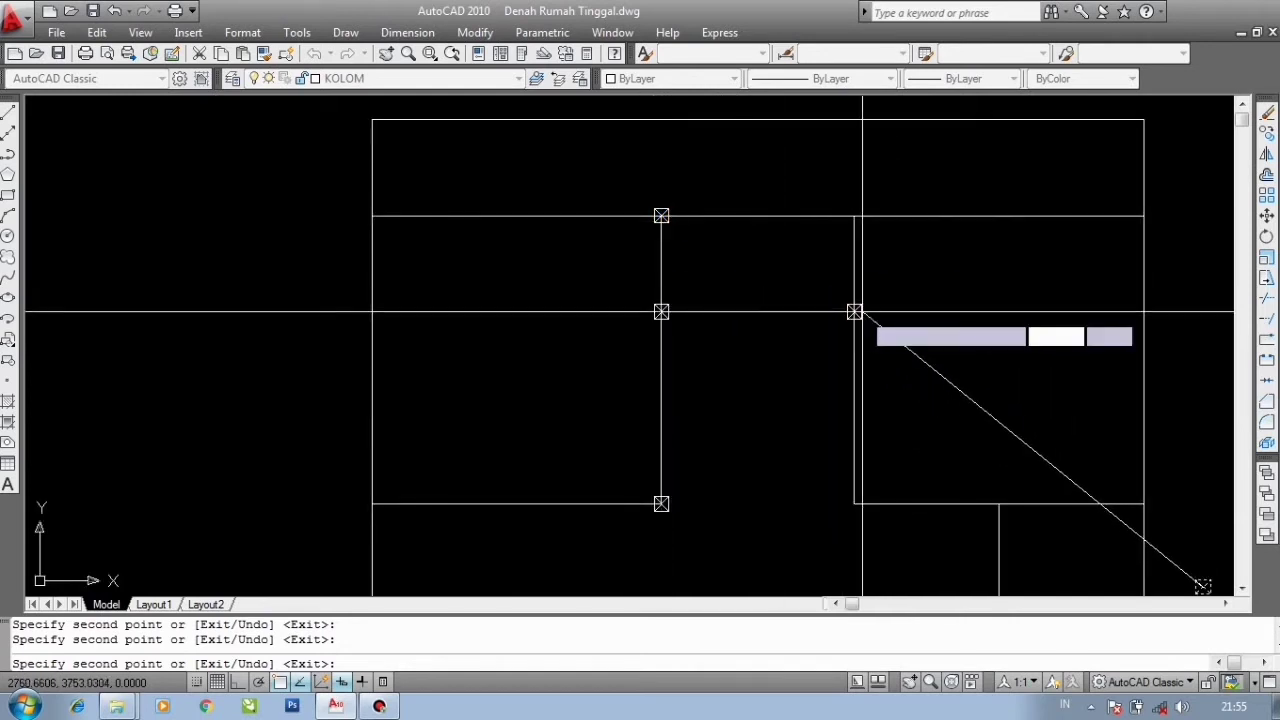
click(854, 216)
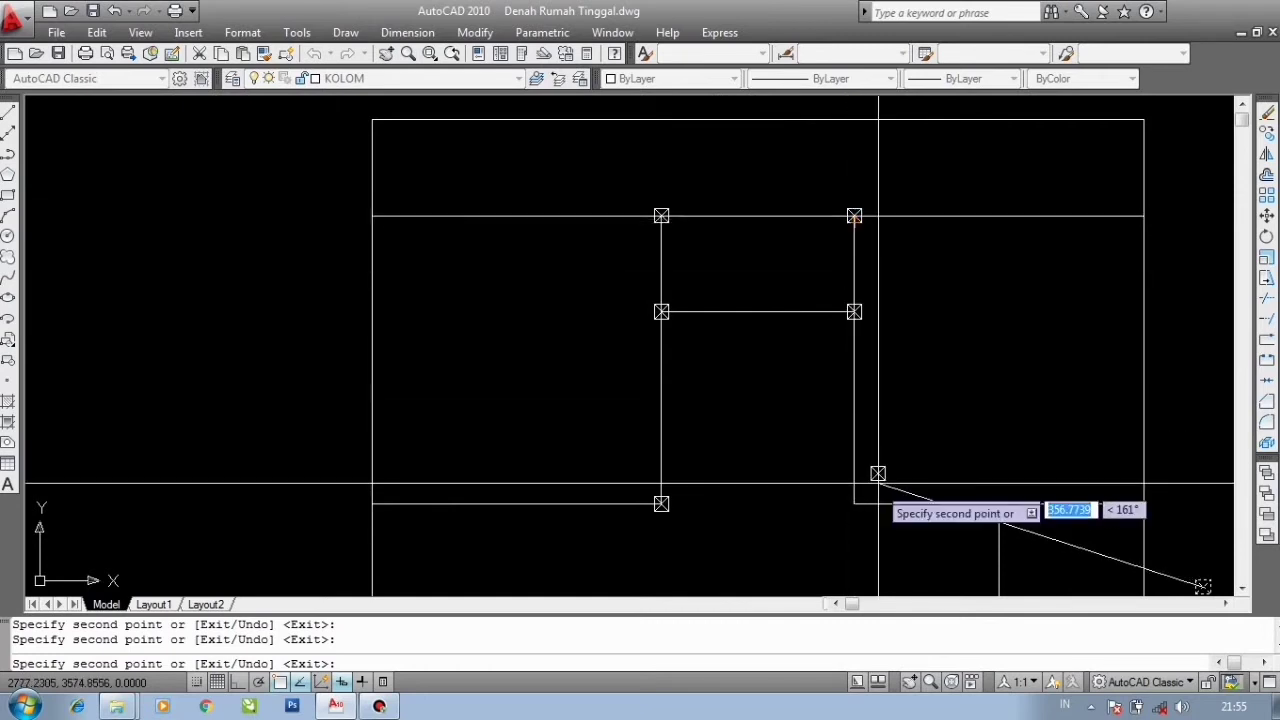
click(856, 507)
middle_drag(763, 329, 663, 241)
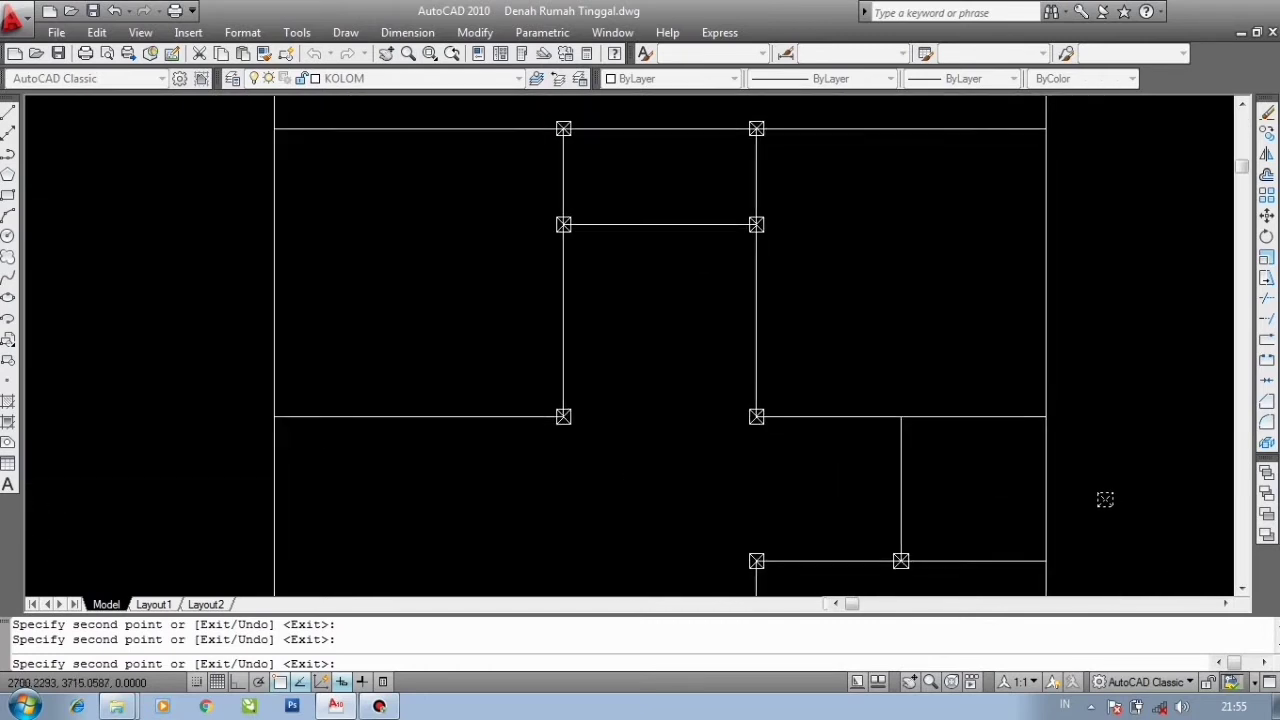
click(899, 415)
- Place one more column copy near the right outer wall and end the Copy command
scroll(872, 289, down, 4)
scroll(885, 478, up, 2)
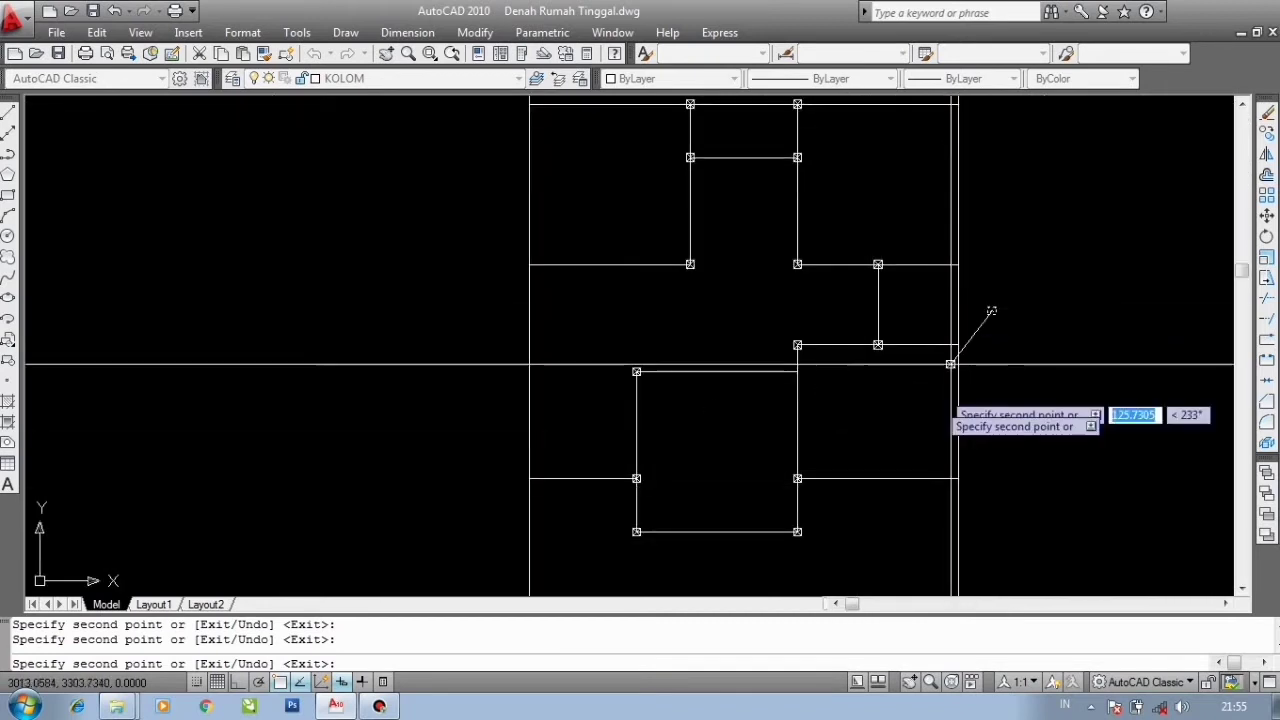
scroll(952, 267, up, 3)
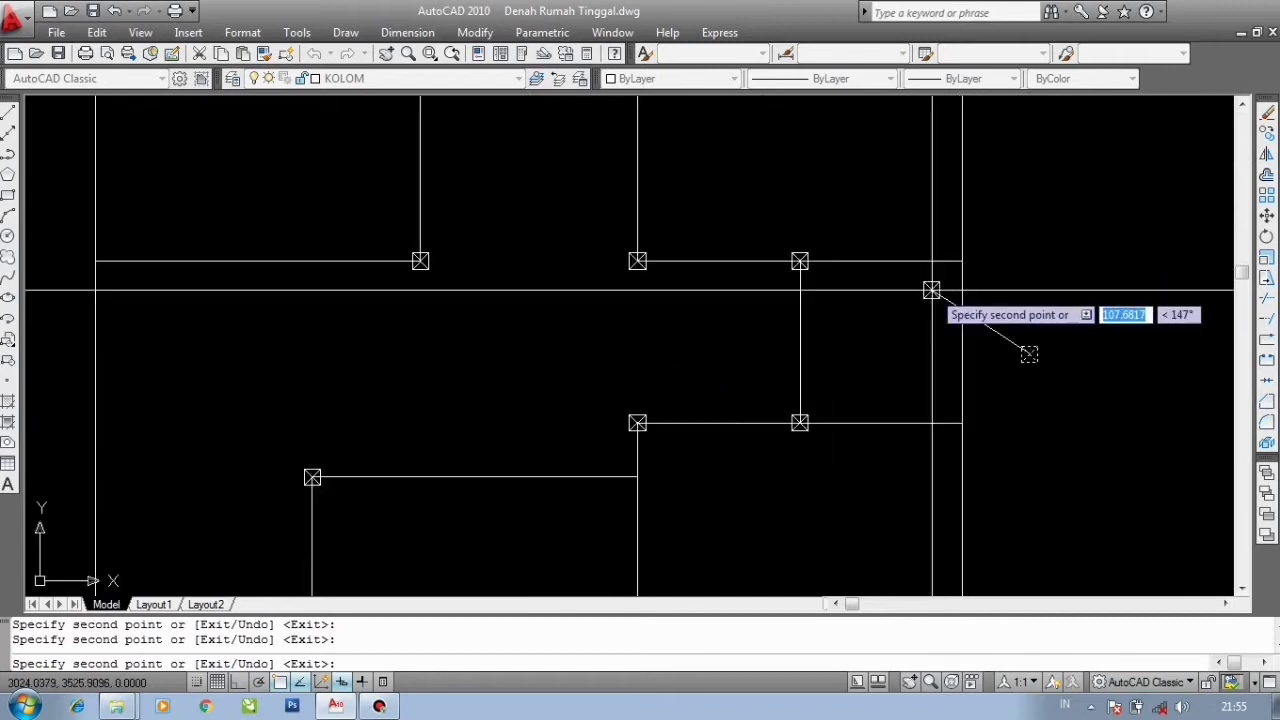
scroll(815, 279, up, 3)
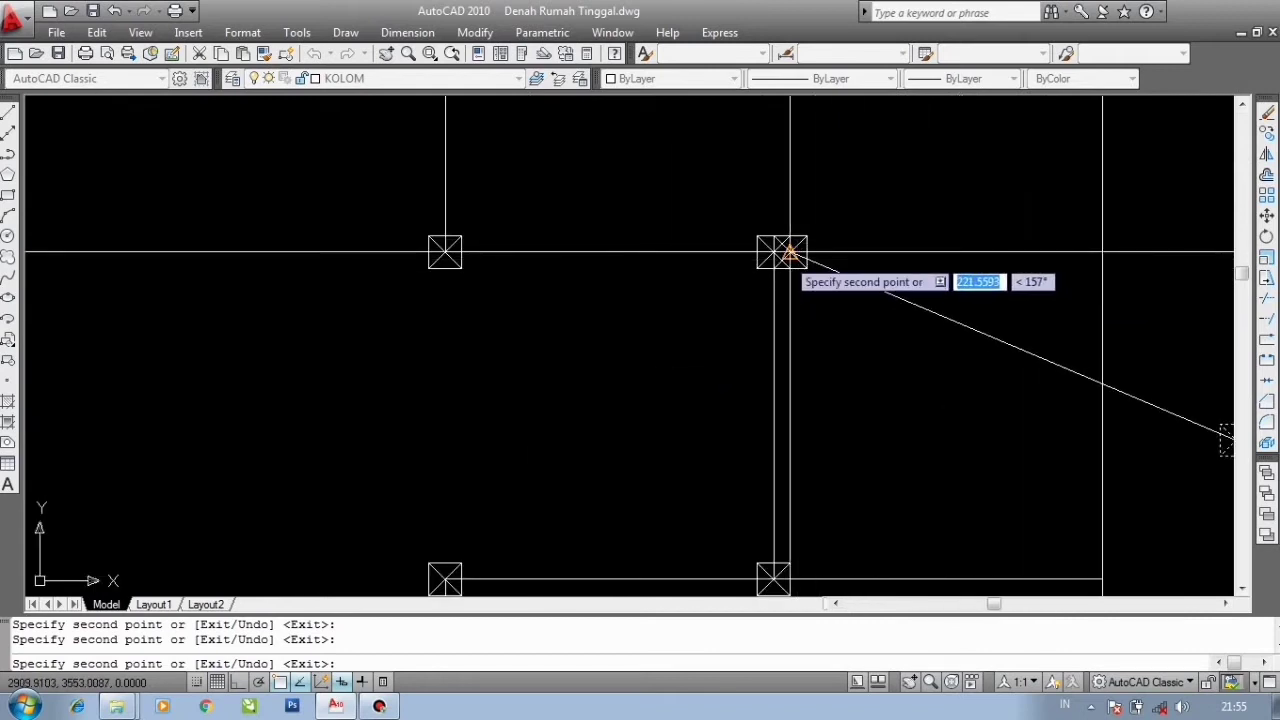
scroll(760, 316, down, 3)
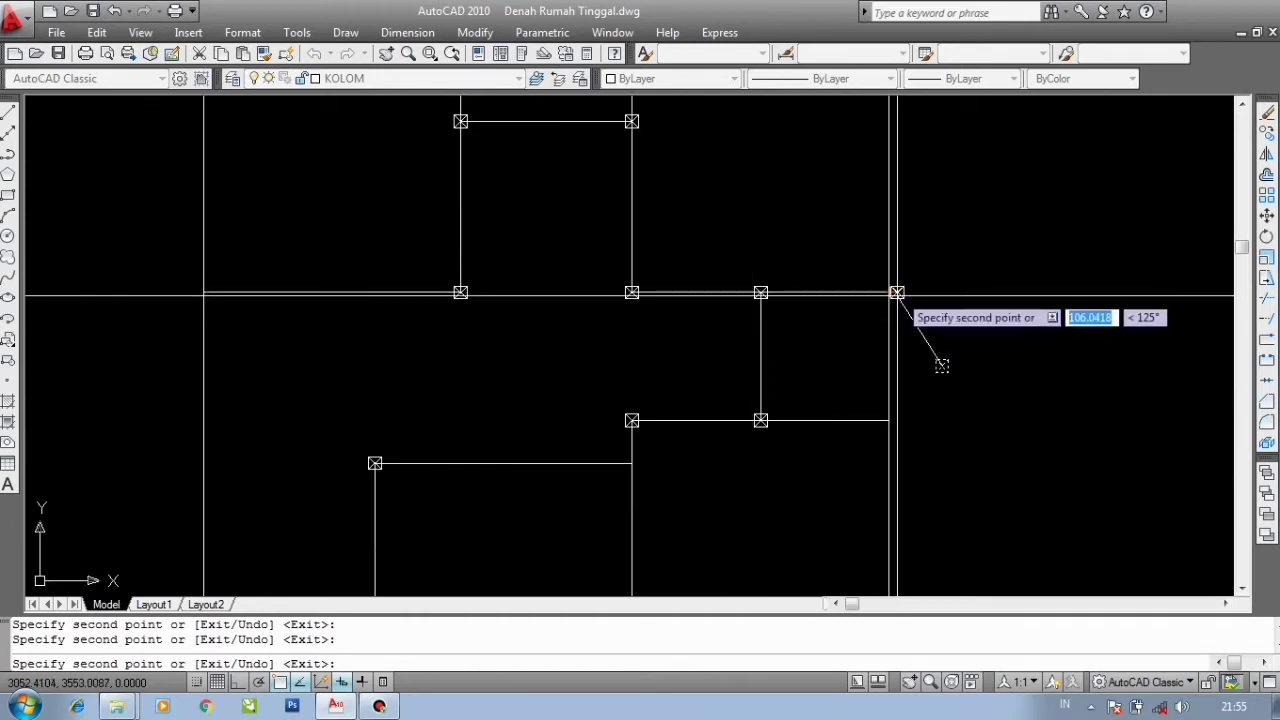
scroll(893, 291, up, 3)
scroll(1018, 495, up, 3)
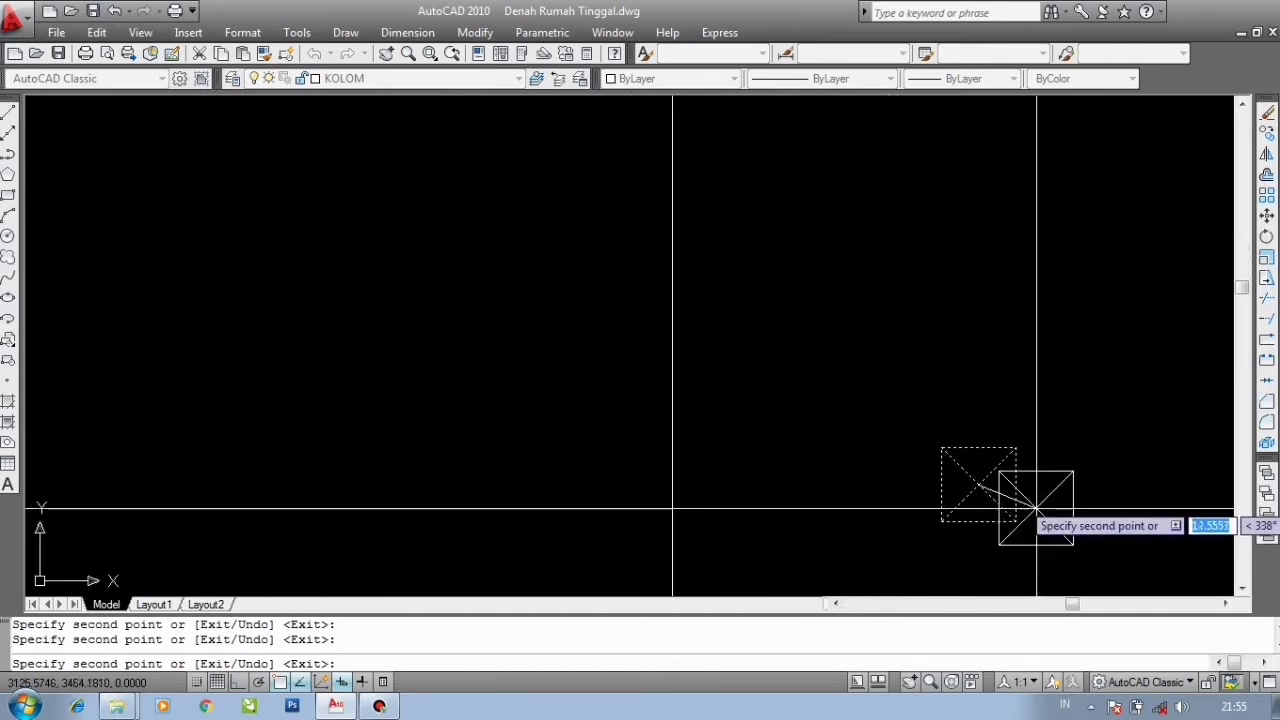
scroll(1012, 485, down, 5)
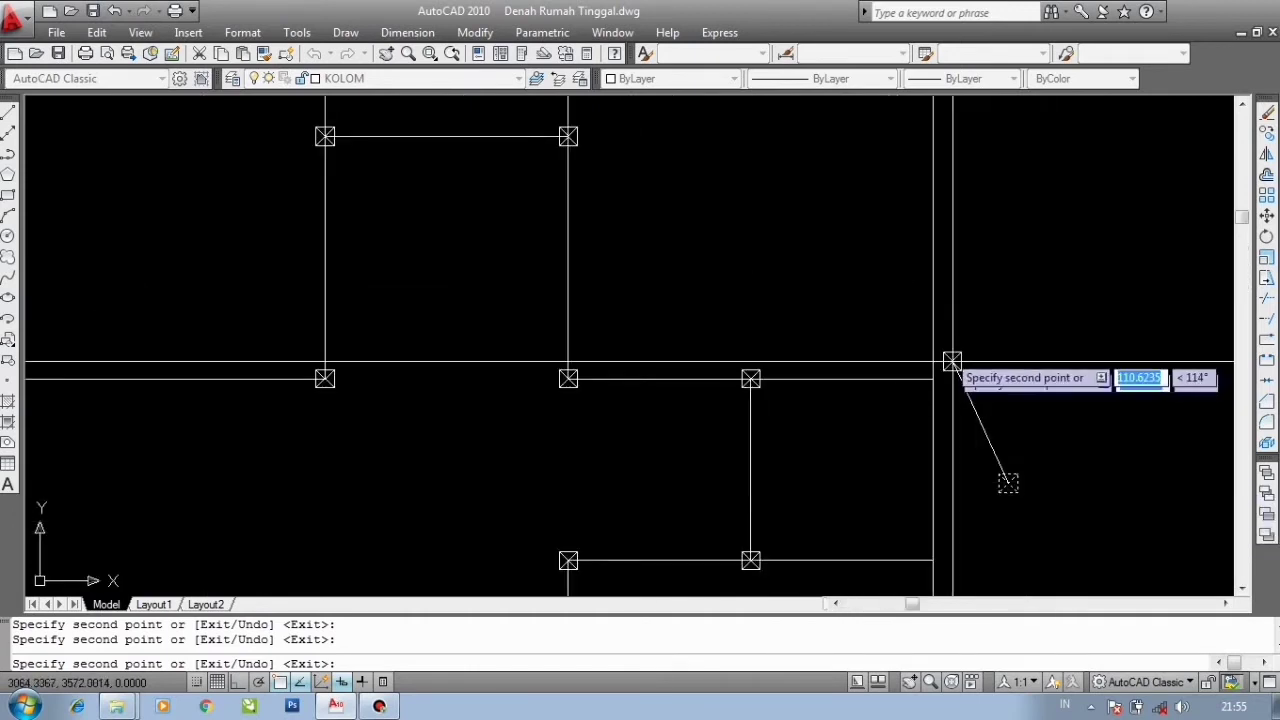
click(1008, 483)
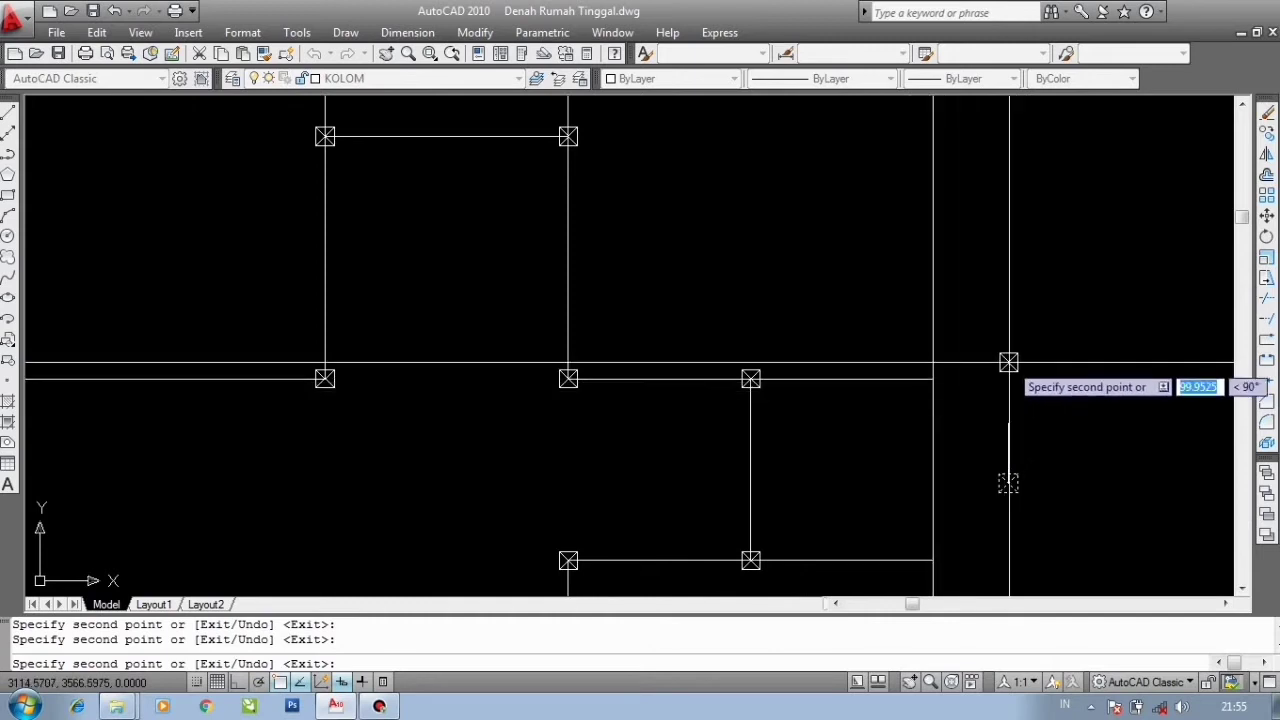
key(Escape)
- Reselect the original column block and copy it from its centre to a corner on the plan's right outer wall
scroll(1039, 527, up, 3)
click(1039, 526)
click(918, 387)
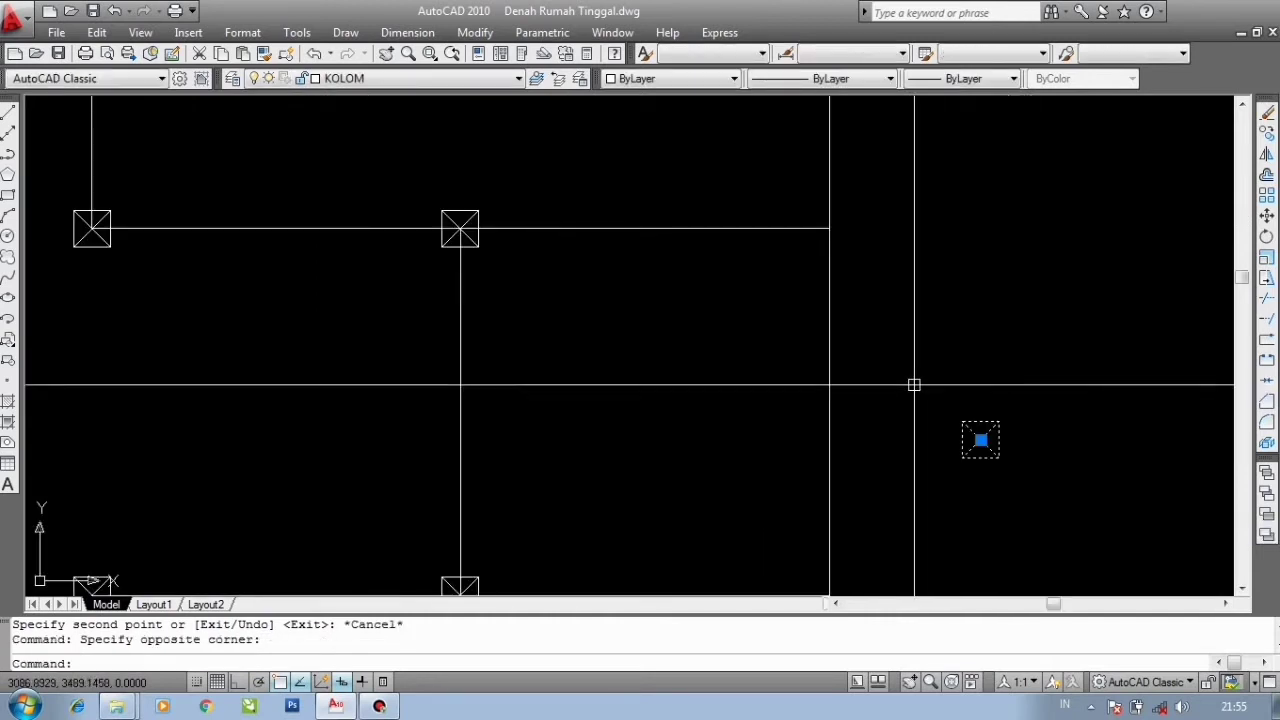
click(994, 486)
click(933, 358)
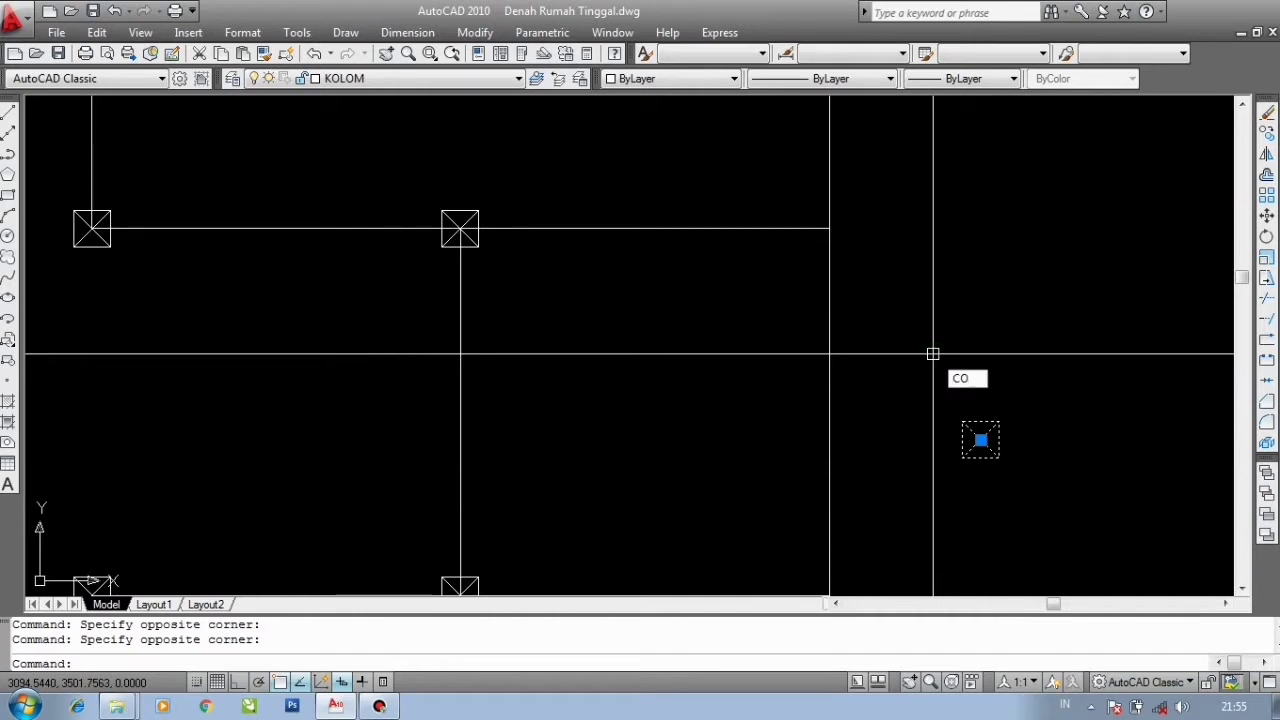
key(Return)
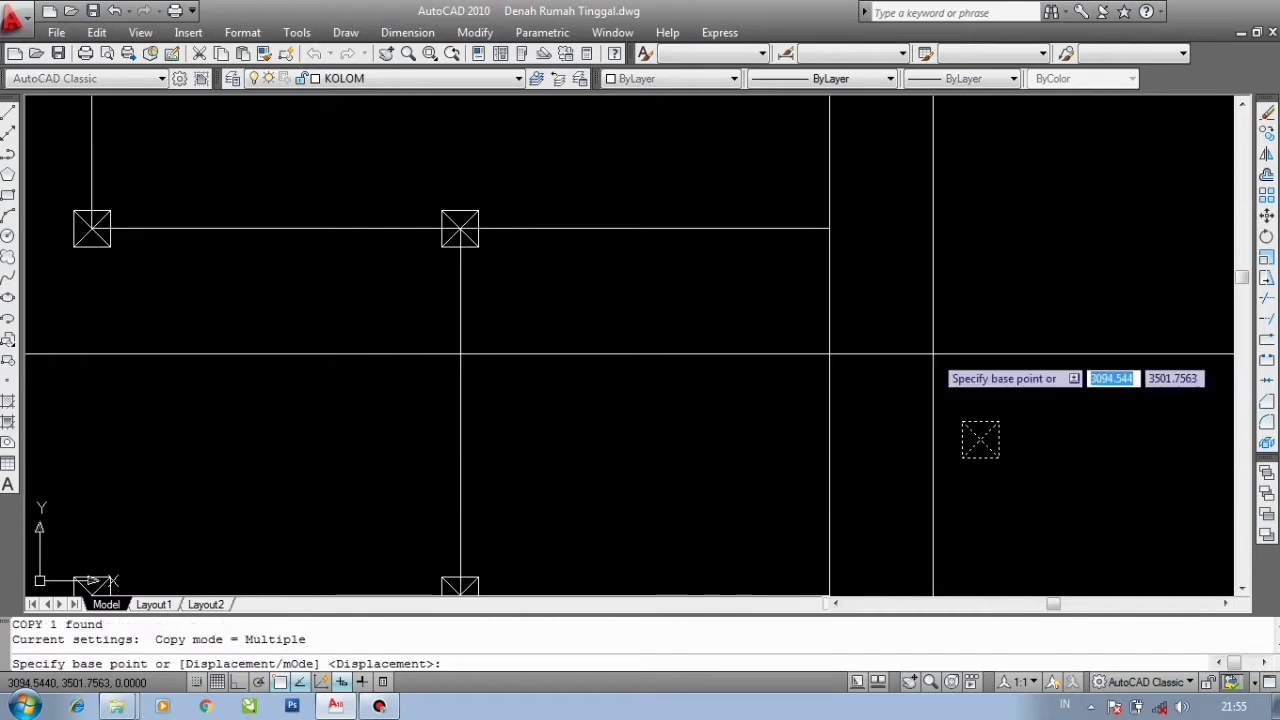
click(998, 440)
scroll(980, 430, down, 3)
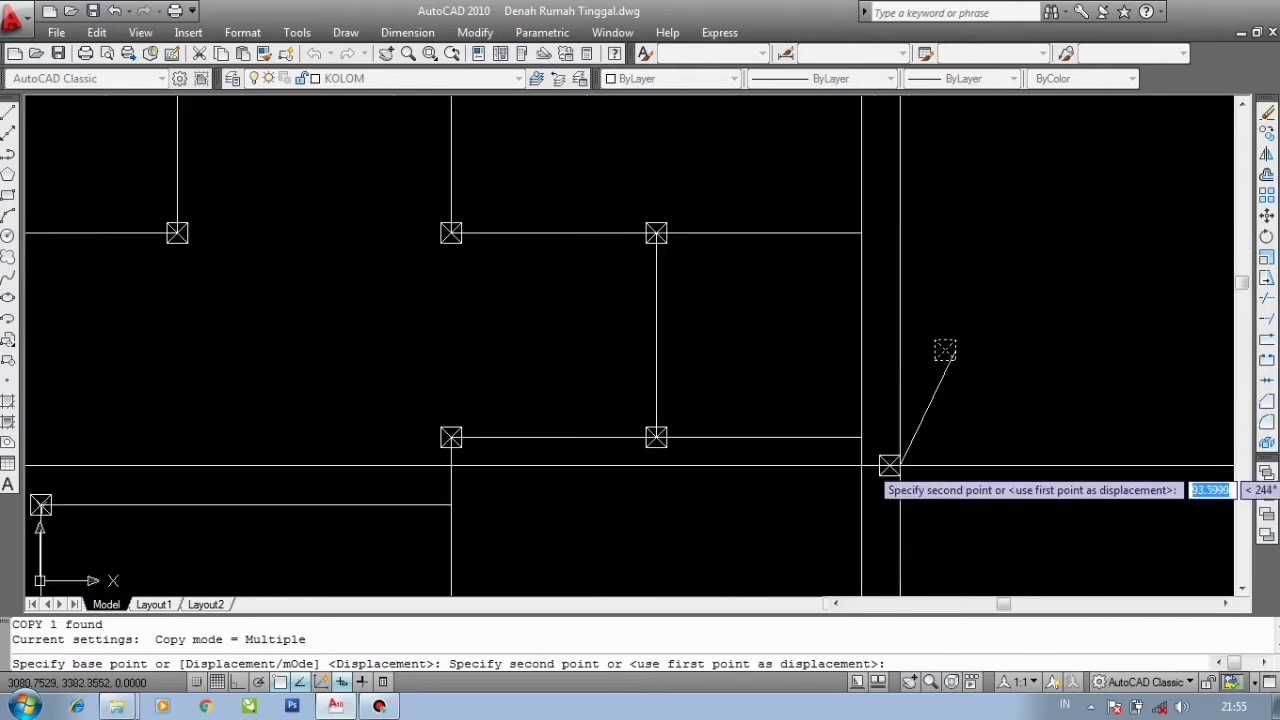
scroll(945, 350, up, 5)
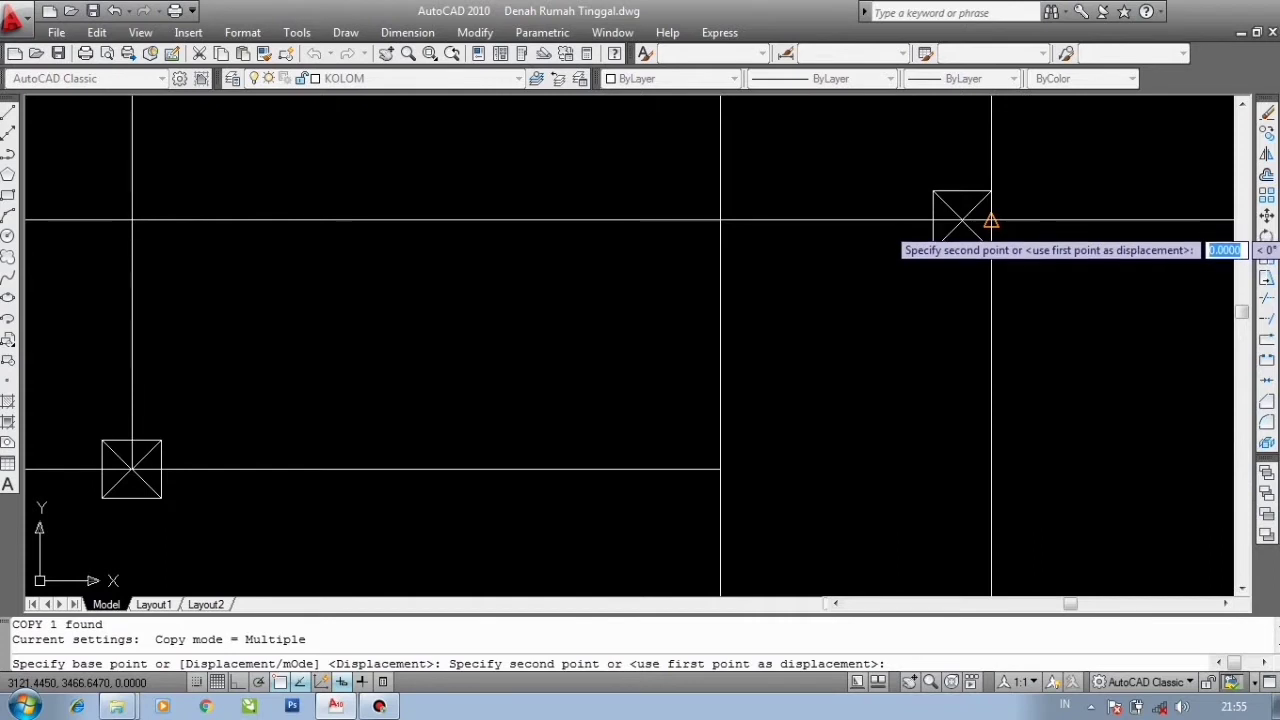
scroll(970, 218, down, 5)
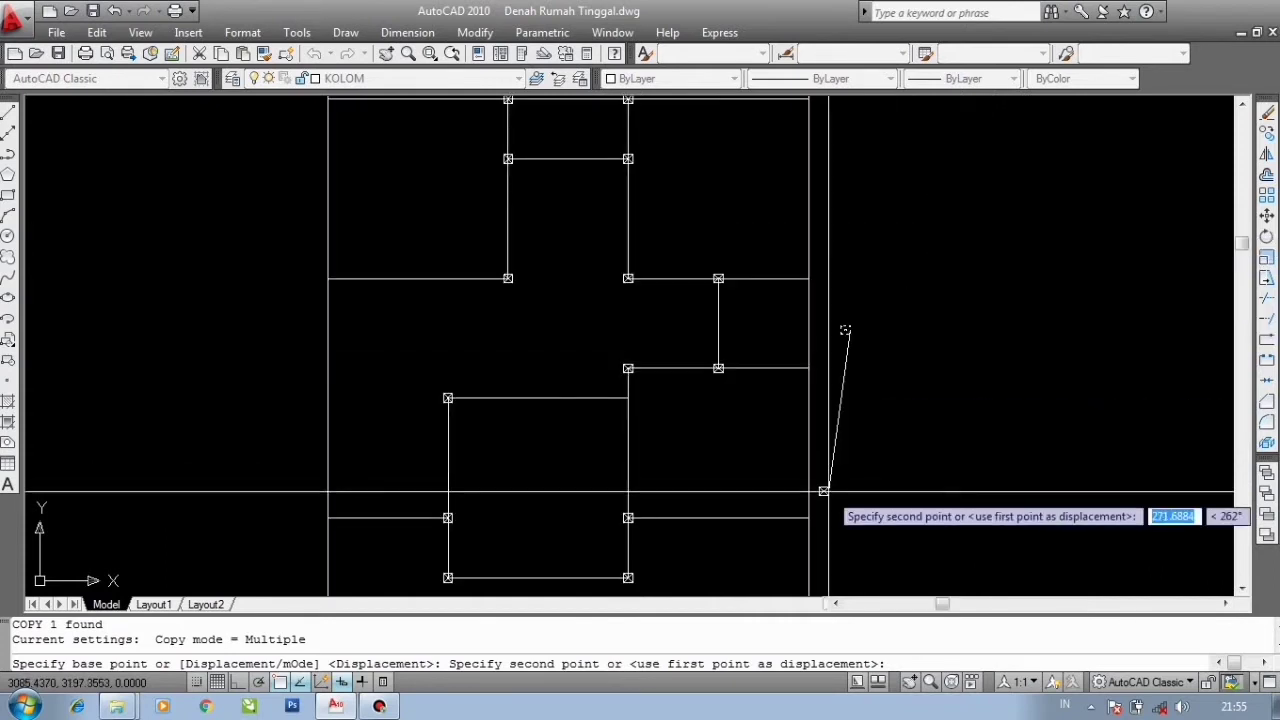
scroll(805, 565, up, 2)
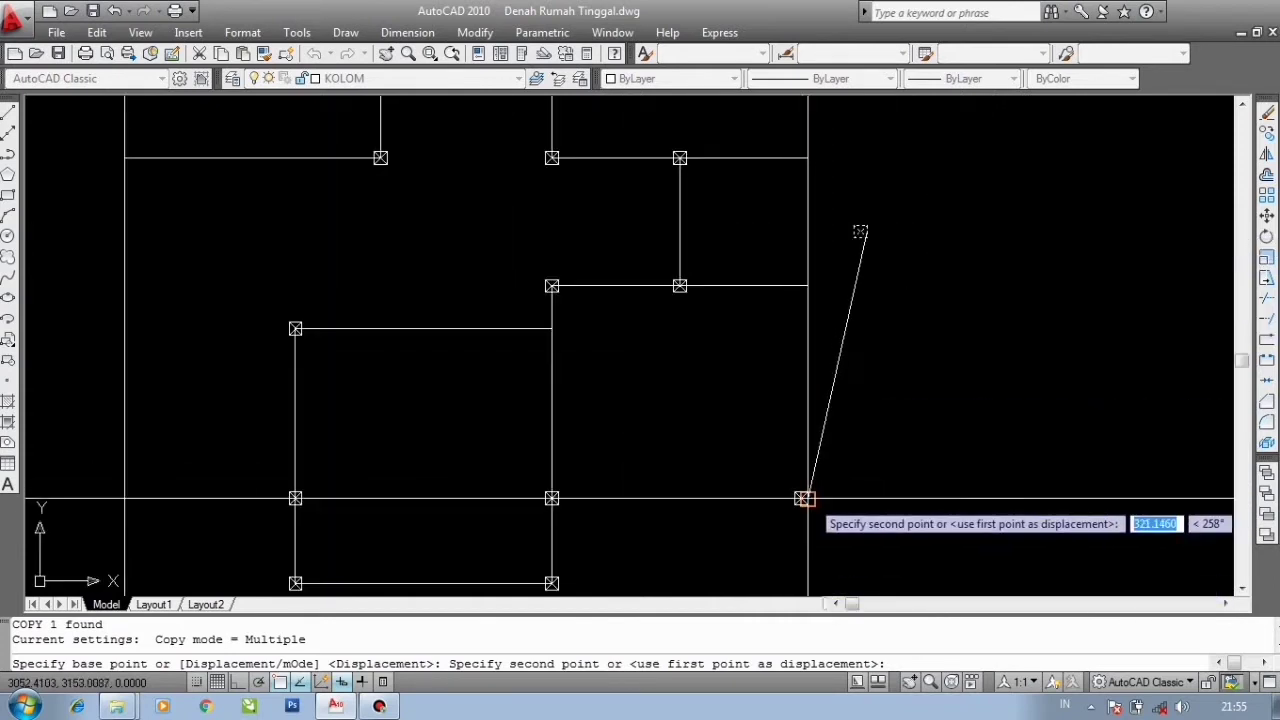
click(808, 498)
- Place further column copies at the corners along the plan's right outer wall and end the Copy command
scroll(812, 283, up, 3)
click(797, 288)
scroll(715, 436, down, 4)
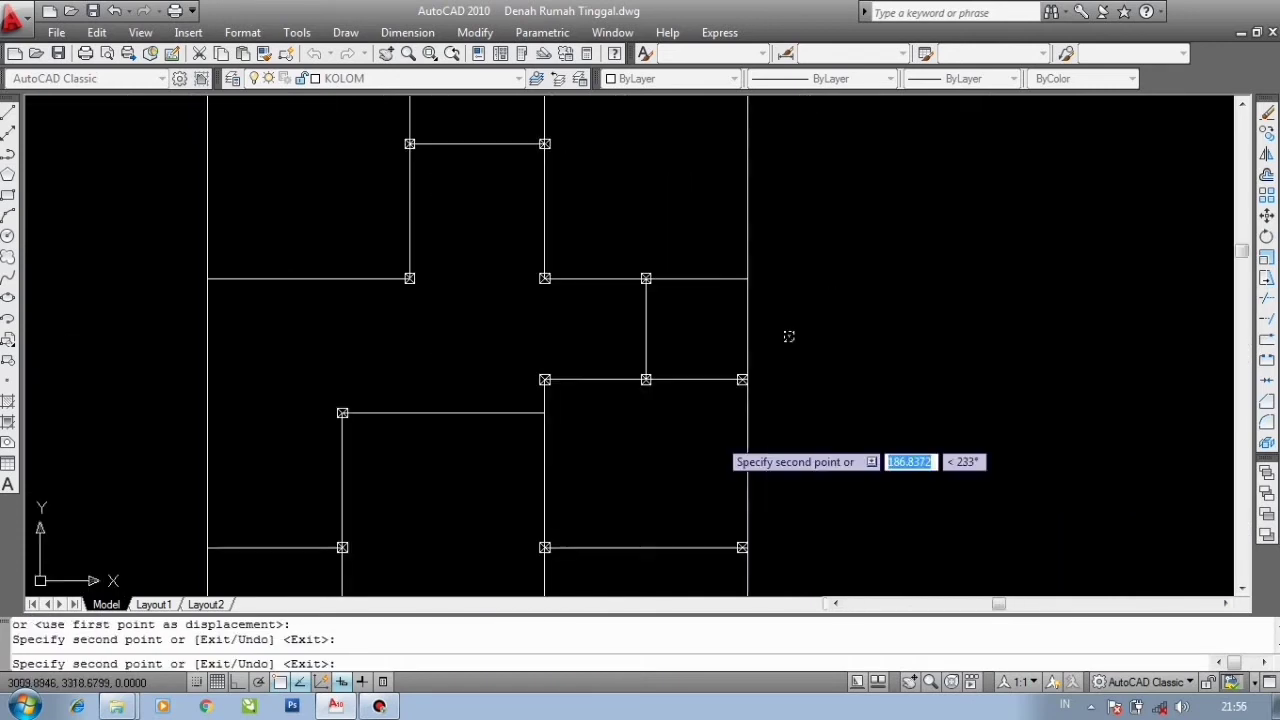
scroll(720, 305, up, 2)
click(759, 268)
scroll(728, 315, down, 4)
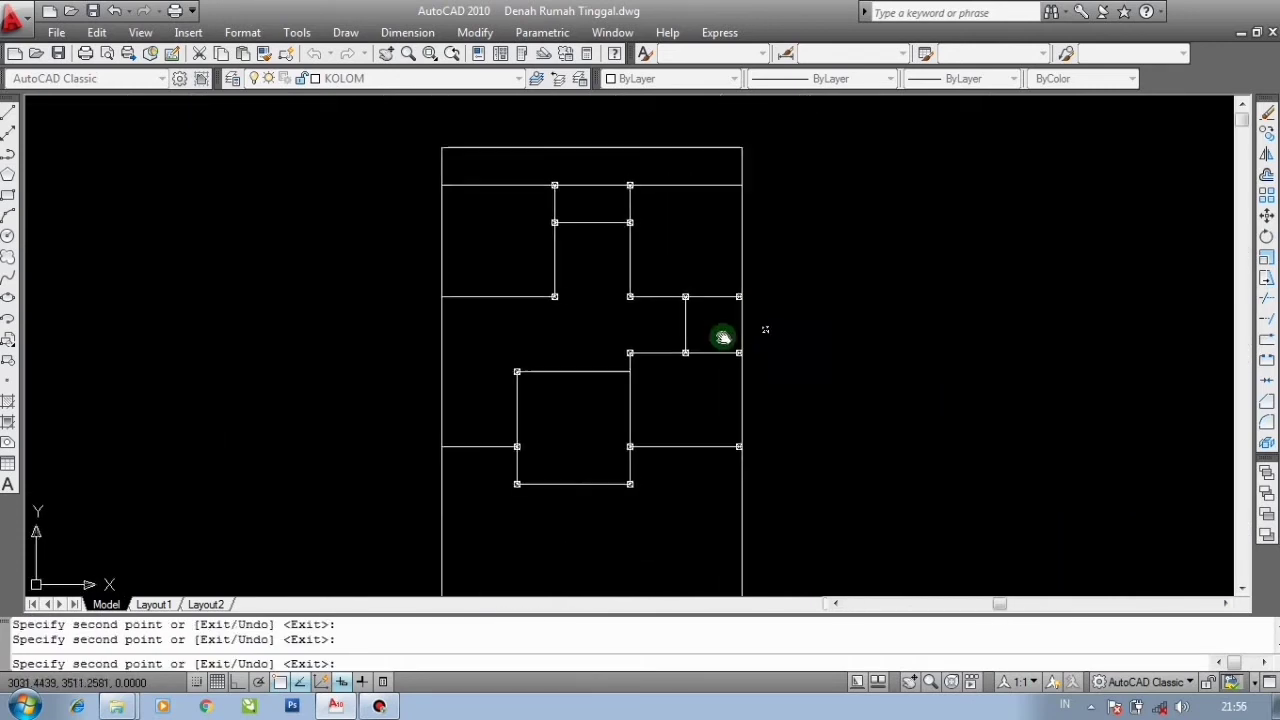
middle_drag(723, 337, 700, 420)
scroll(687, 268, up, 3)
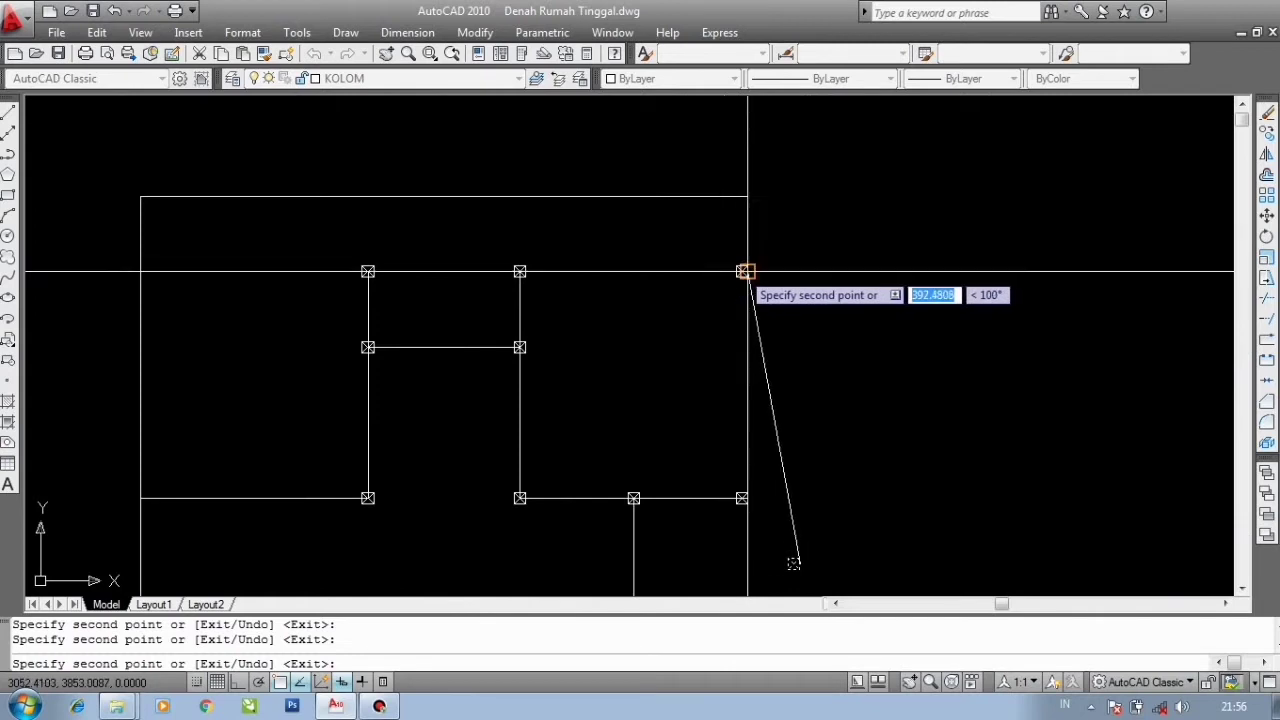
scroll(741, 270, down, 2)
scroll(605, 320, down, 2)
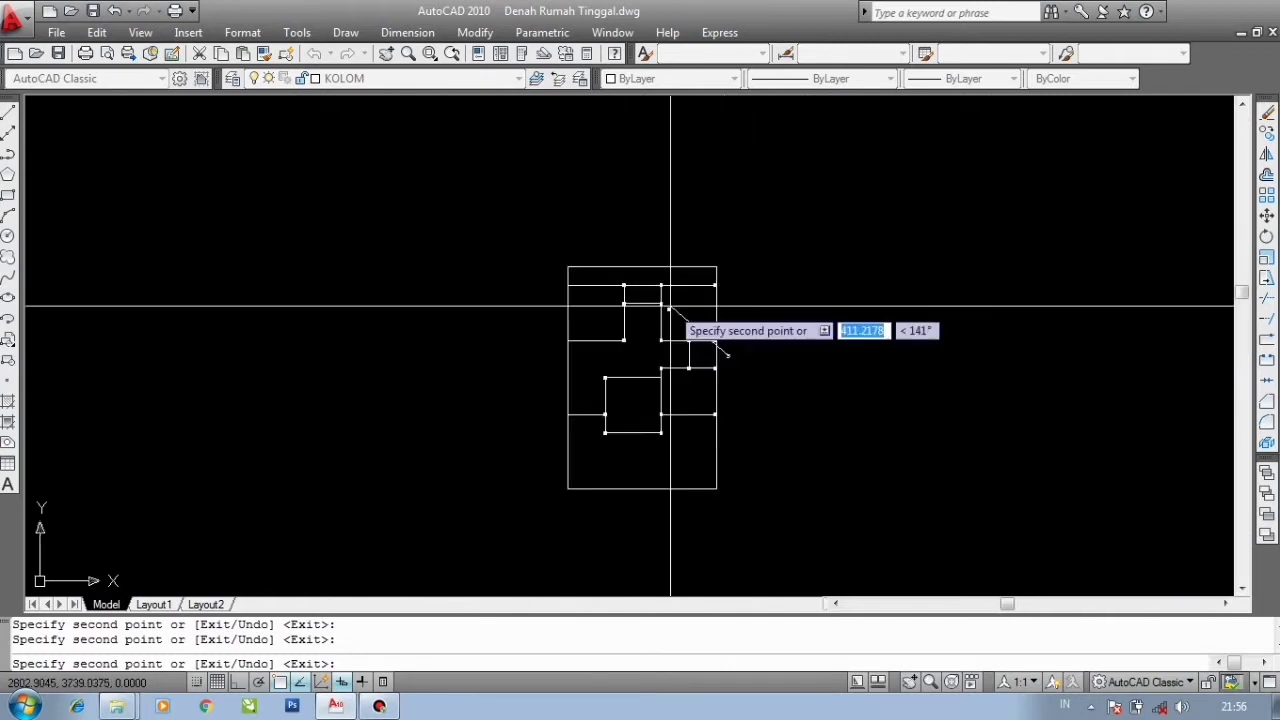
scroll(696, 386, up, 2)
scroll(696, 386, up, 3)
key(Escape)
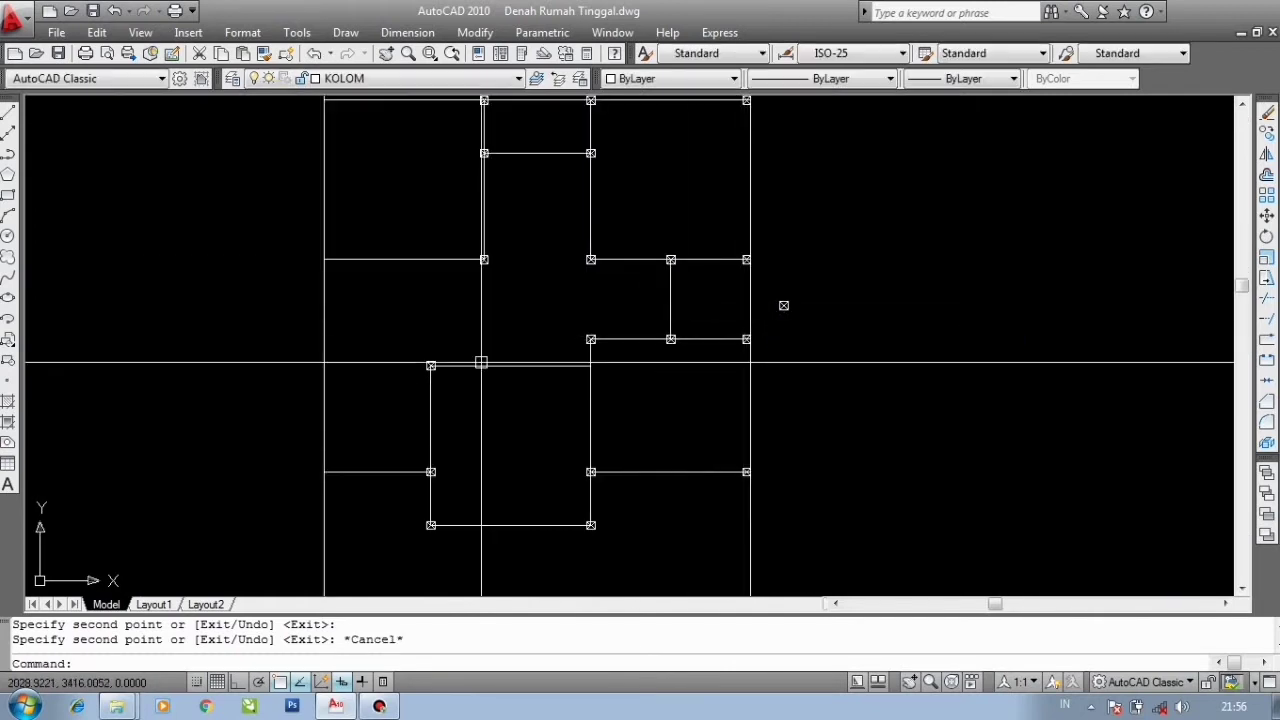
- Copy the column block from its edge onto three intersections along the plan's left outer wall
scroll(786, 302, up, 5)
click(834, 371)
click(755, 273)
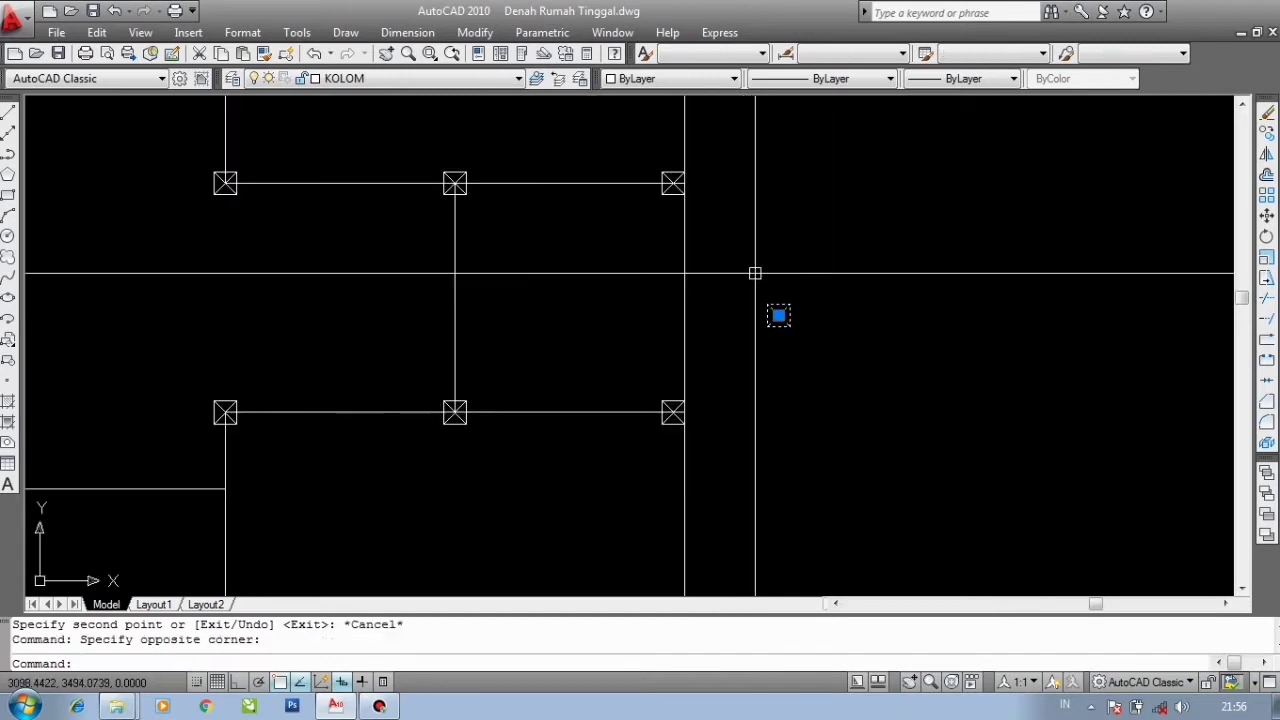
text(co)
key(Return)
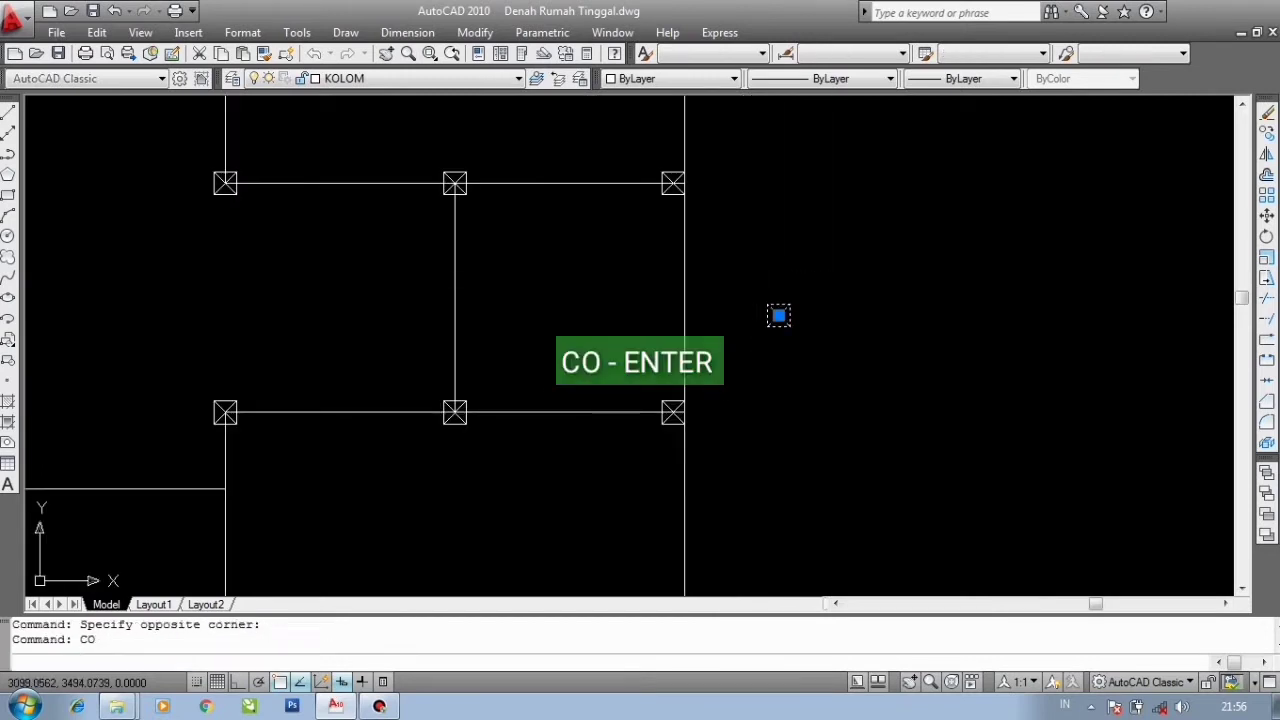
scroll(772, 306, up, 3)
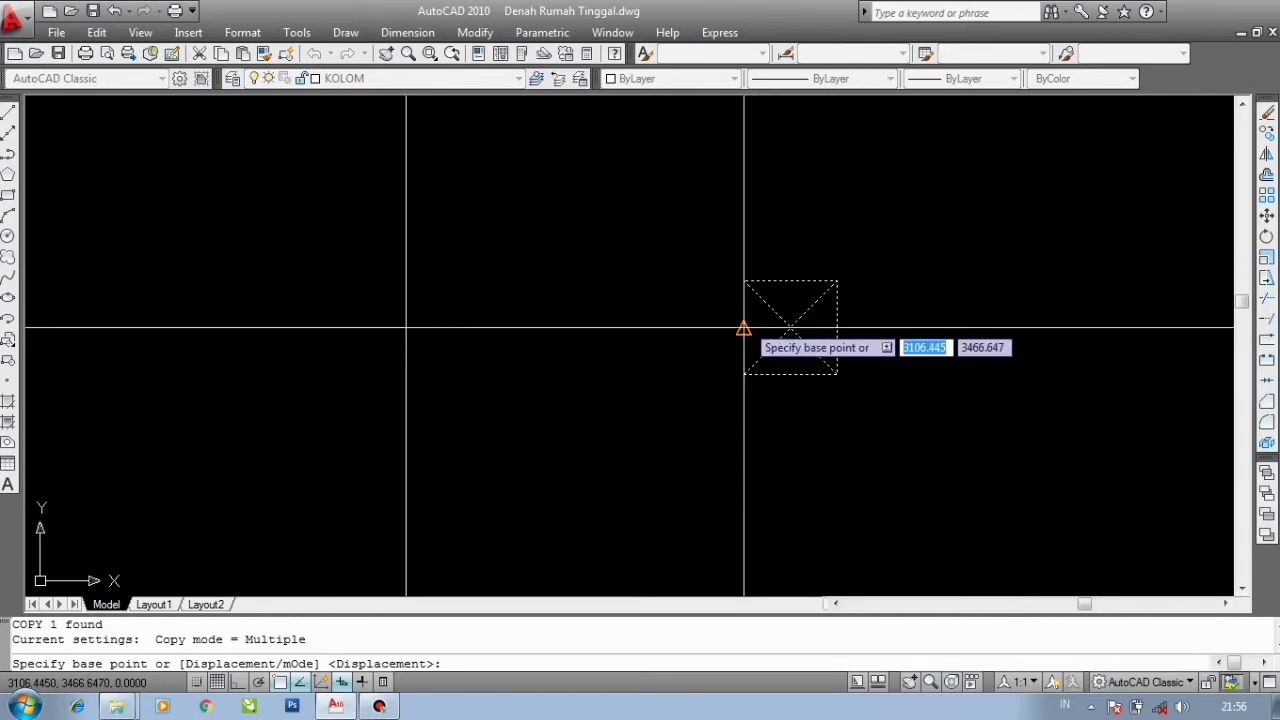
click(743, 328)
scroll(746, 318, down, 4)
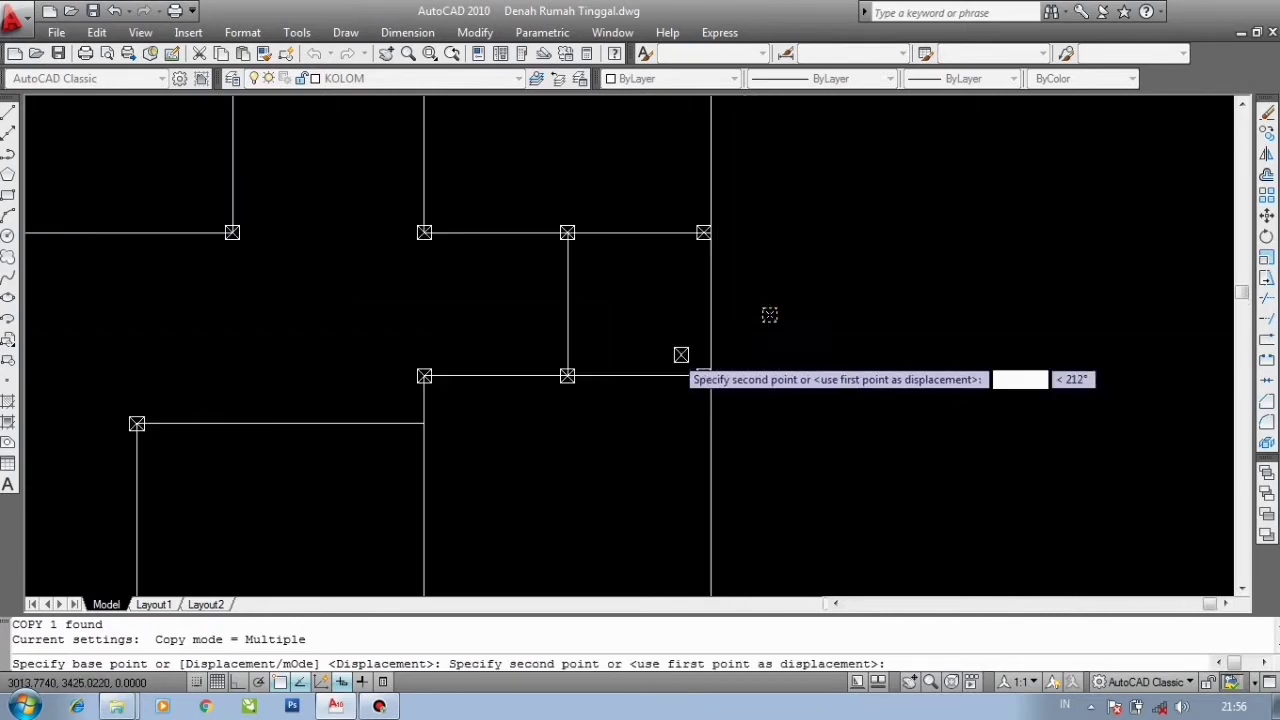
scroll(520, 452, up, 4)
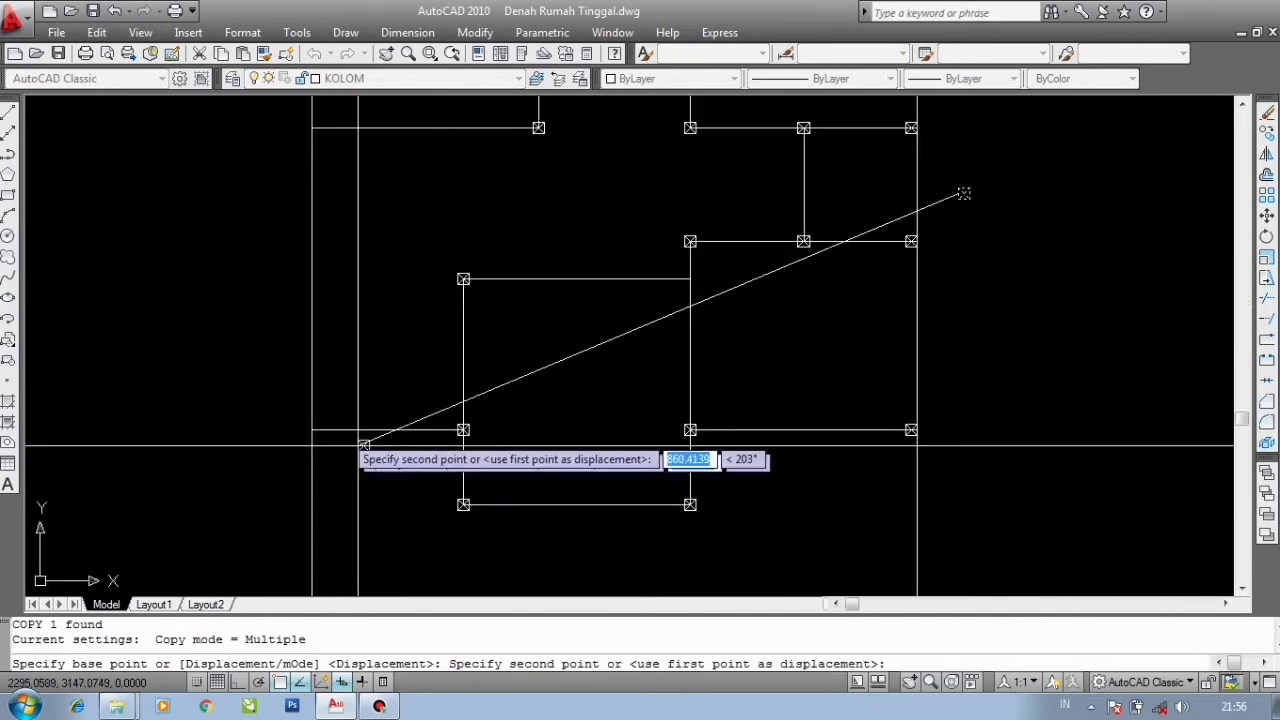
click(320, 410)
scroll(330, 262, up, 2)
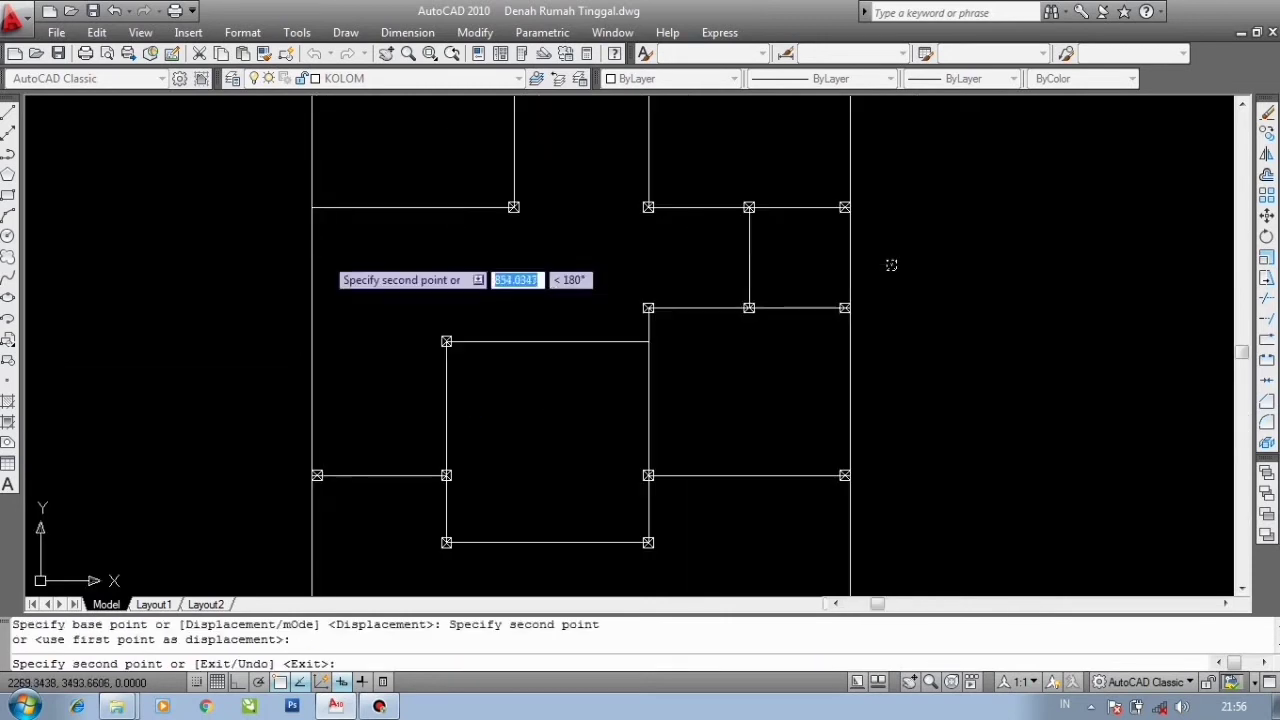
click(330, 210)
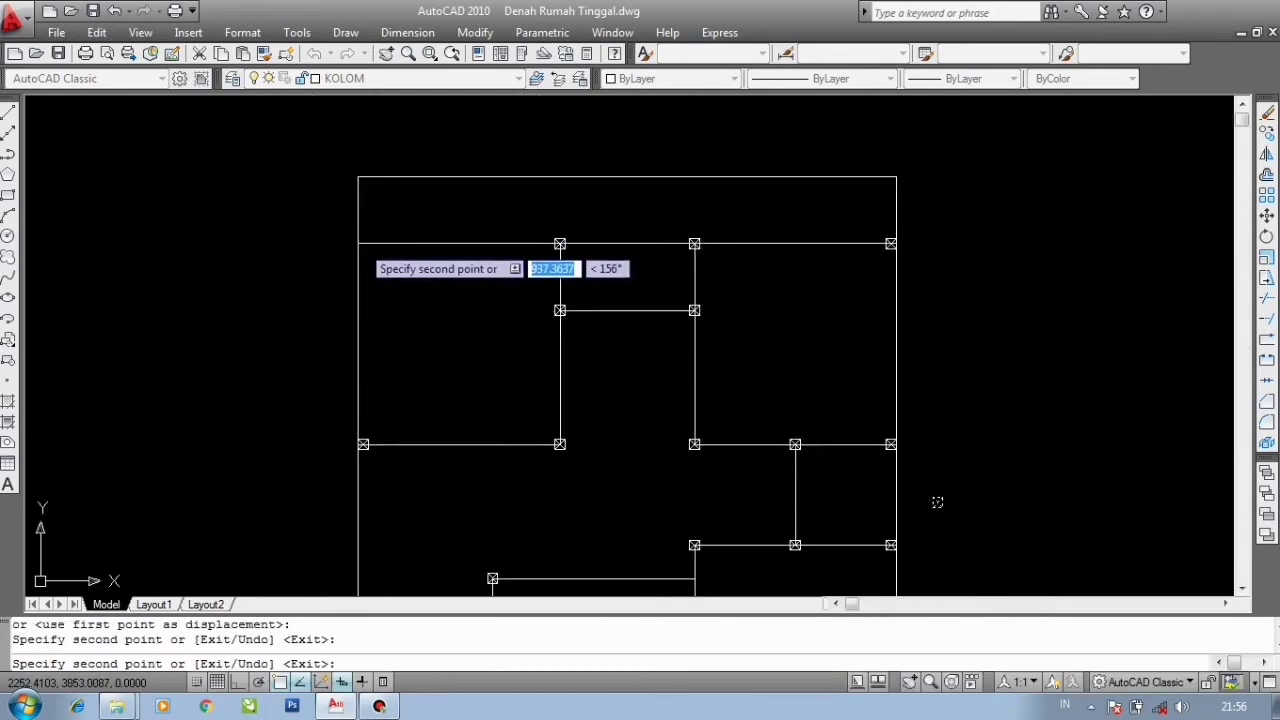
click(330, 270)
scroll(616, 256, down, 6)
scroll(671, 357, up, 6)
scroll(697, 331, down, 4)
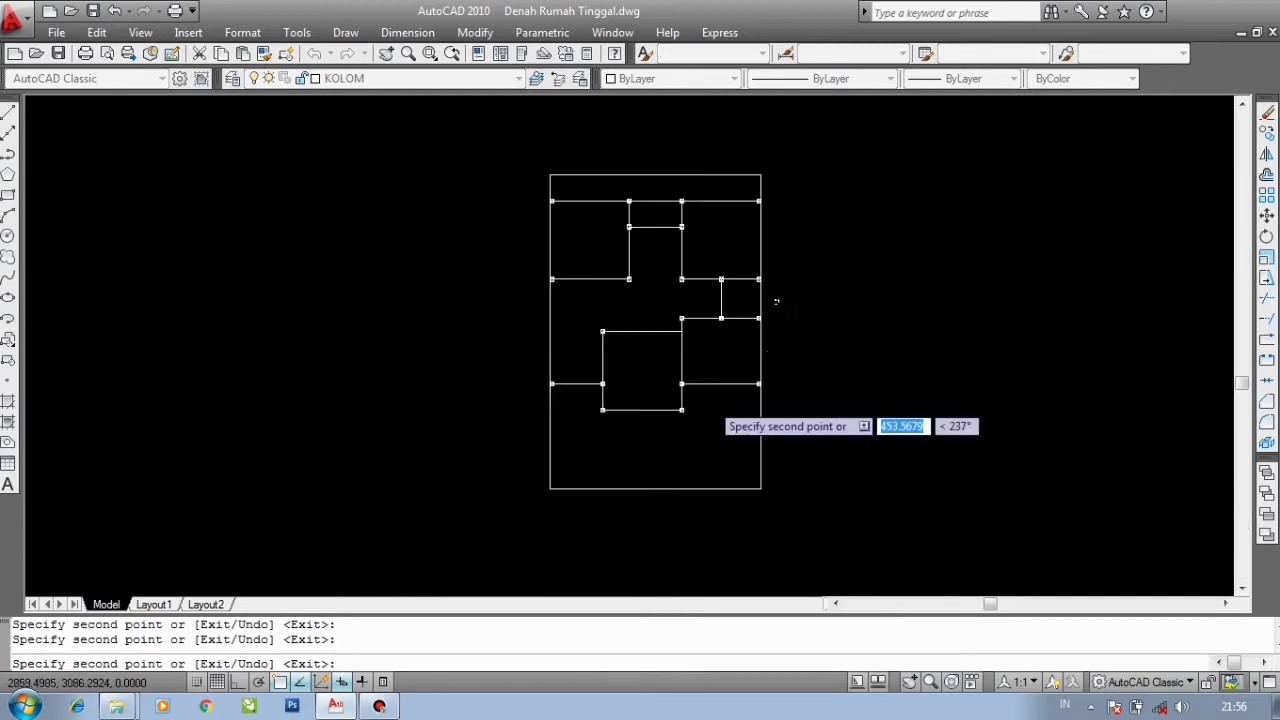
key(Escape)
- Inspect the column blocks placed along the plan's left and upper walls
scroll(600, 260, up, 6)
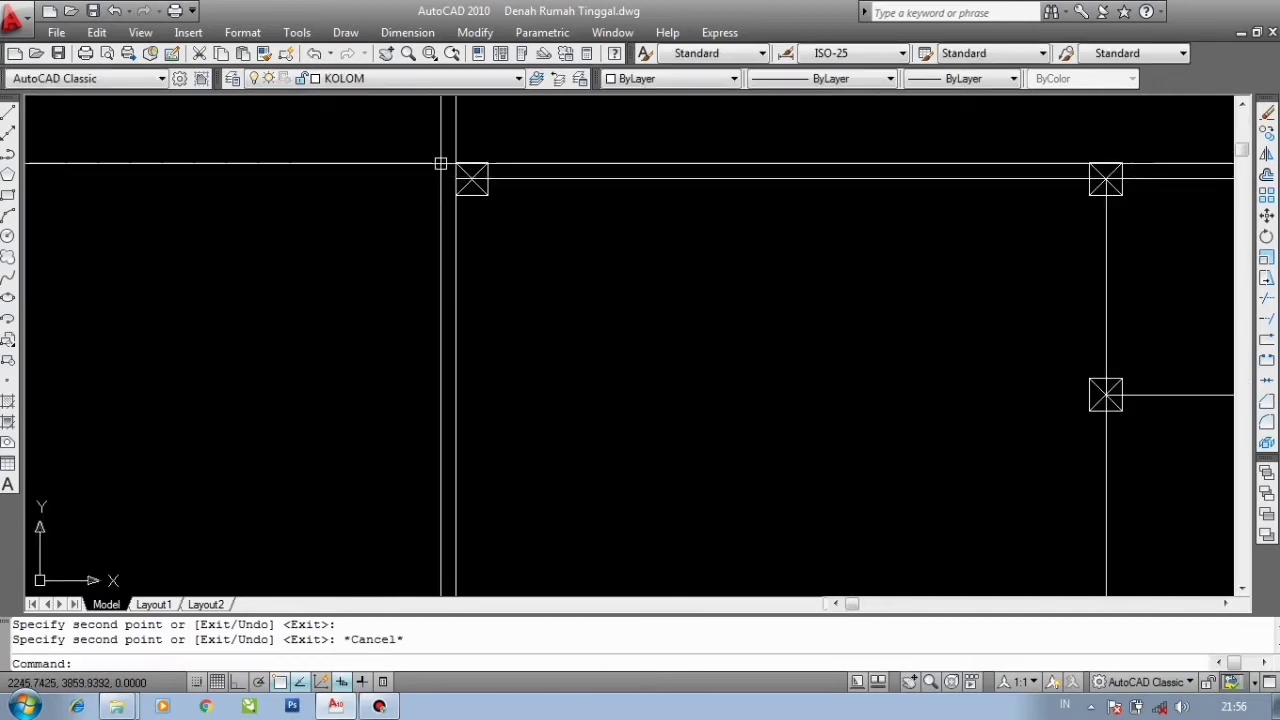
scroll(440, 164, down, 5)
scroll(435, 166, up, 8)
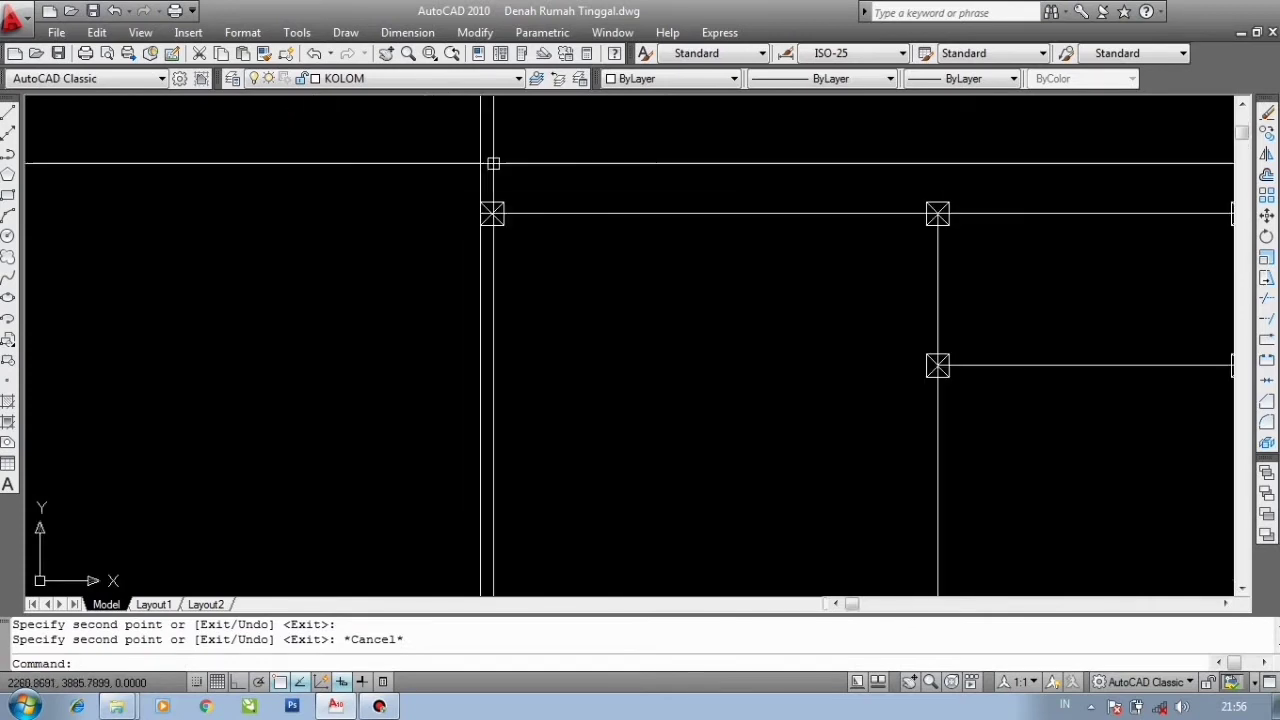
click(481, 213)
click(481, 211)
scroll(596, 157, down, 6)
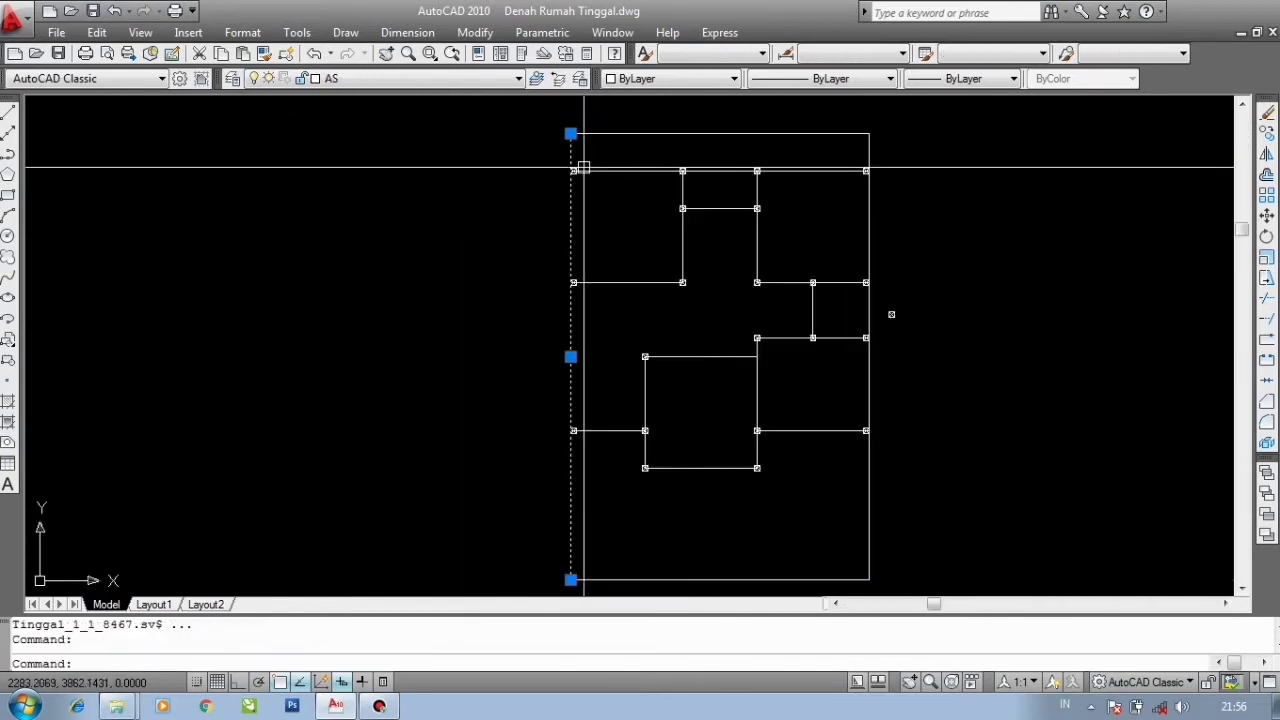
key(Escape)
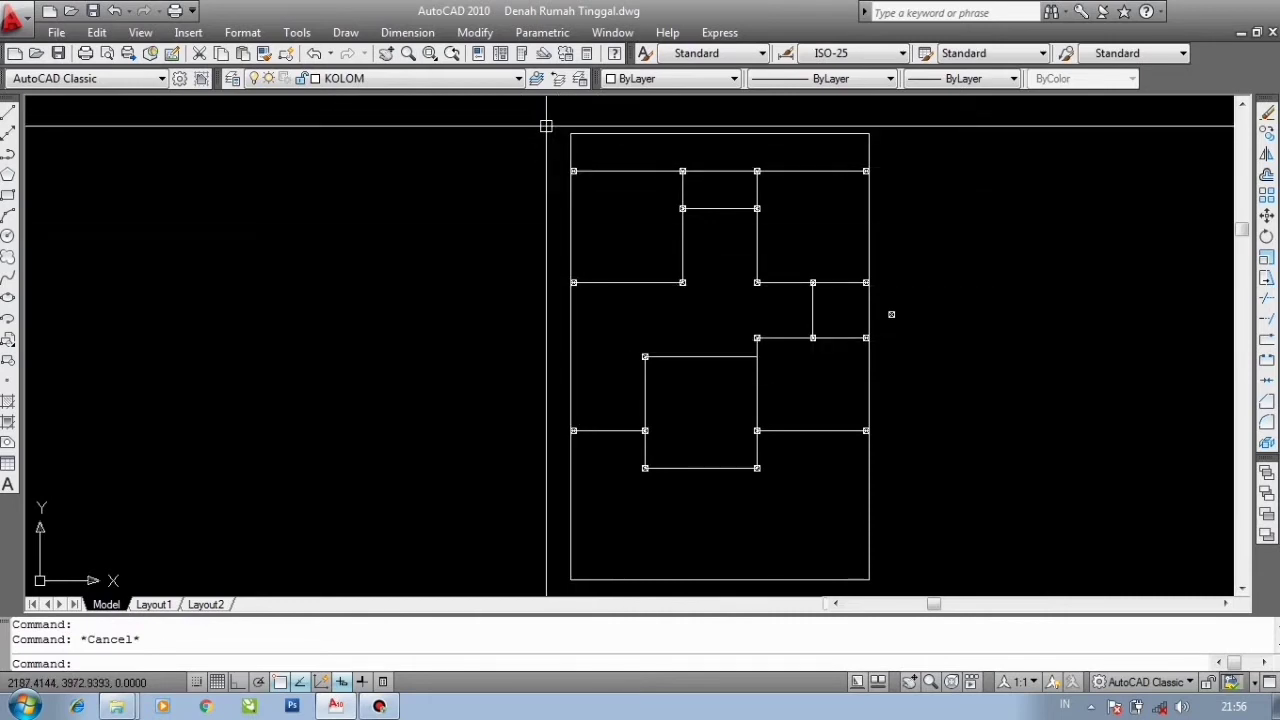
click(583, 189)
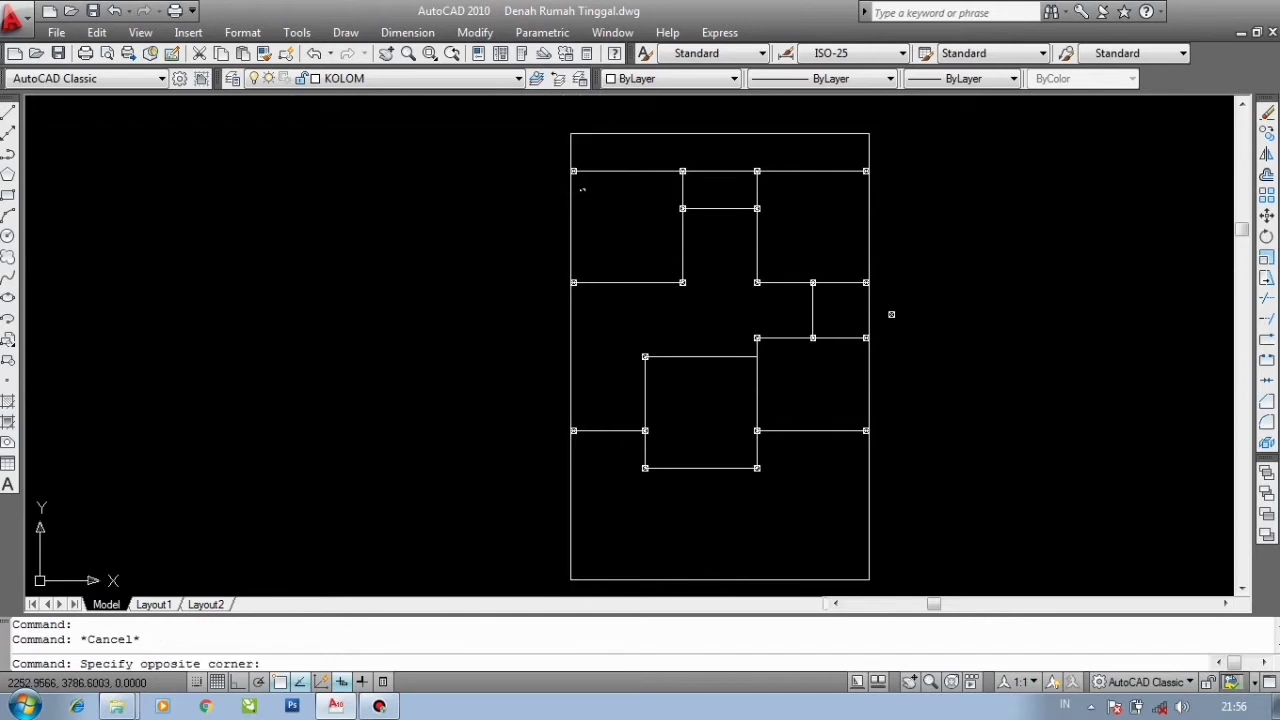
click(514, 206)
scroll(593, 184, up, 3)
key(Escape)
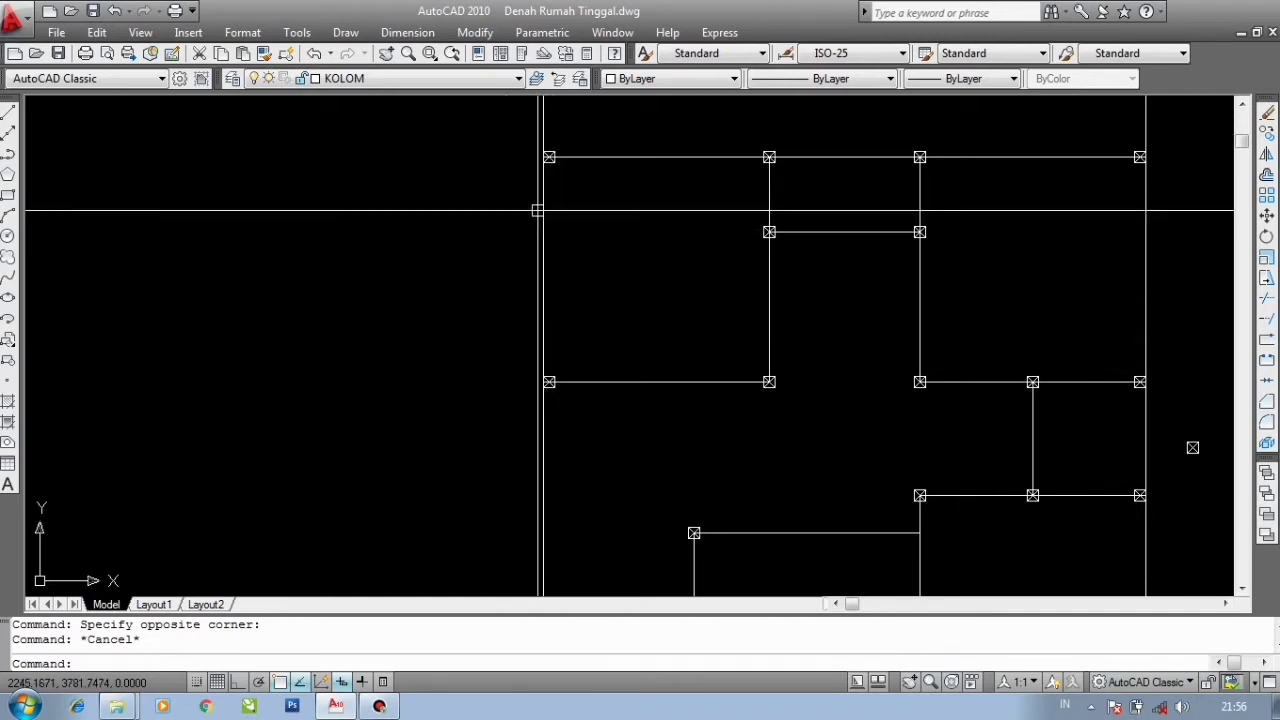
scroll(544, 205, up, 3)
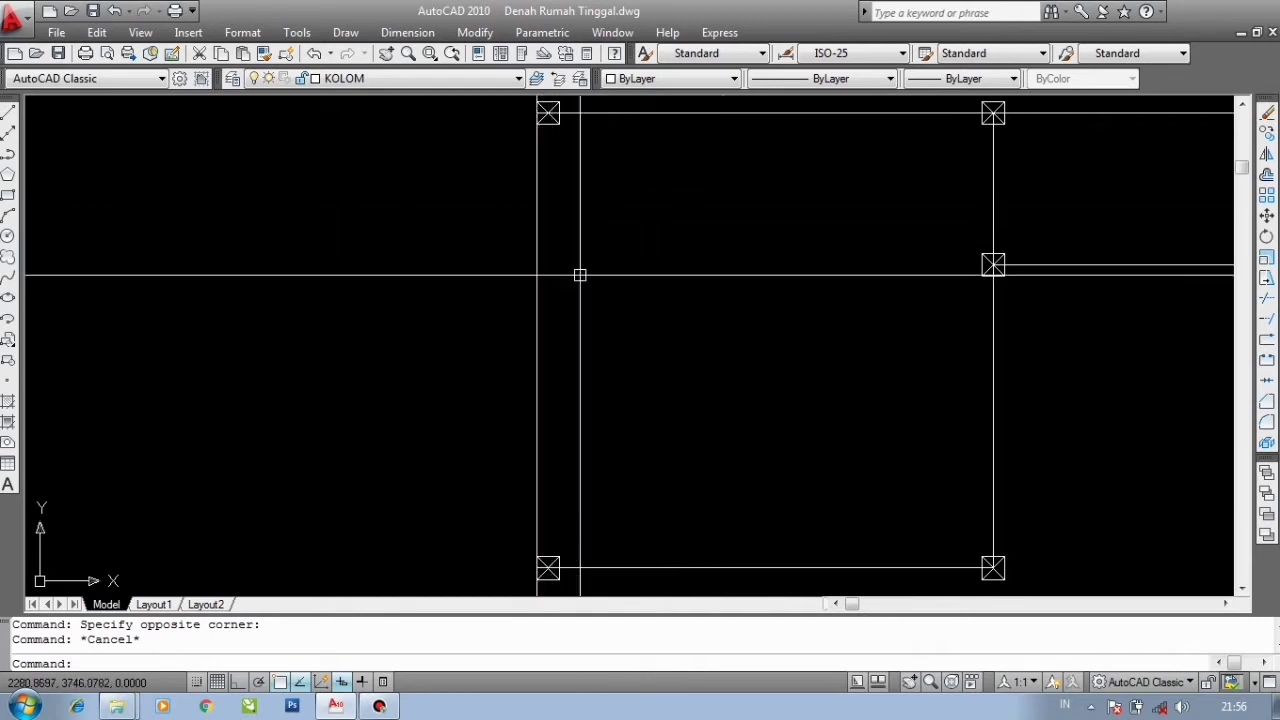
scroll(590, 225, down, 2)
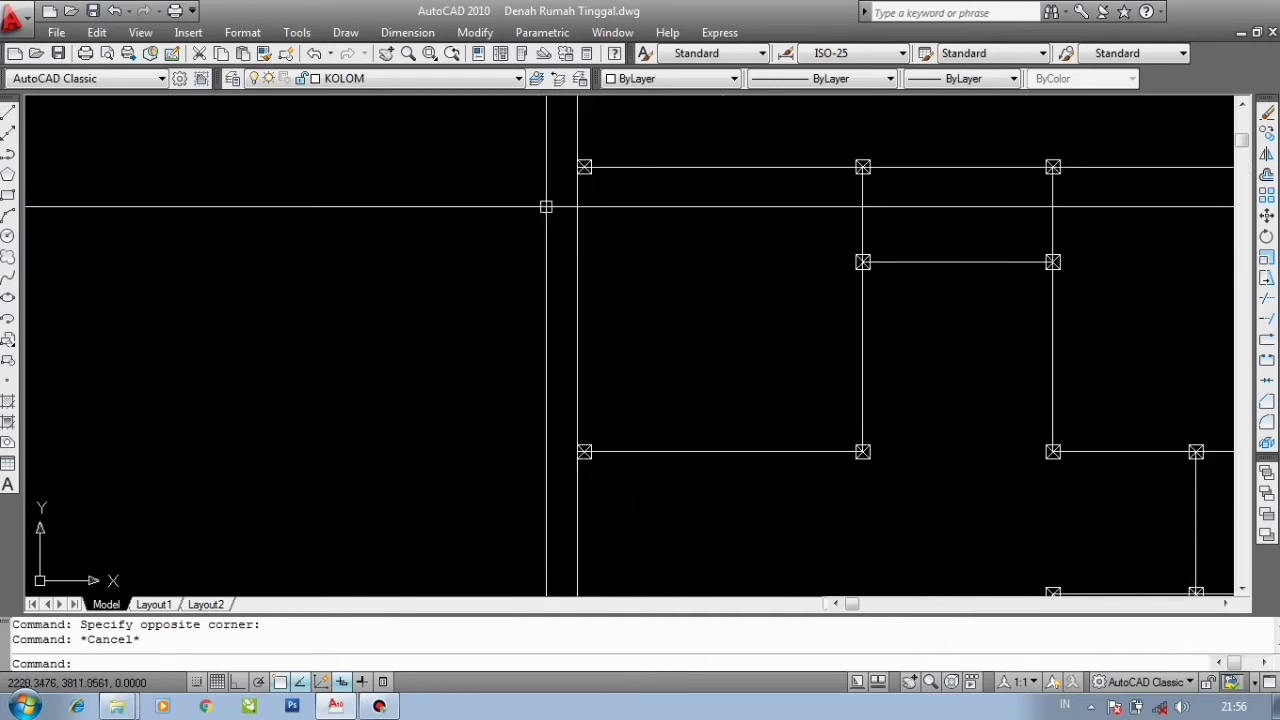
scroll(491, 222, up, 1)
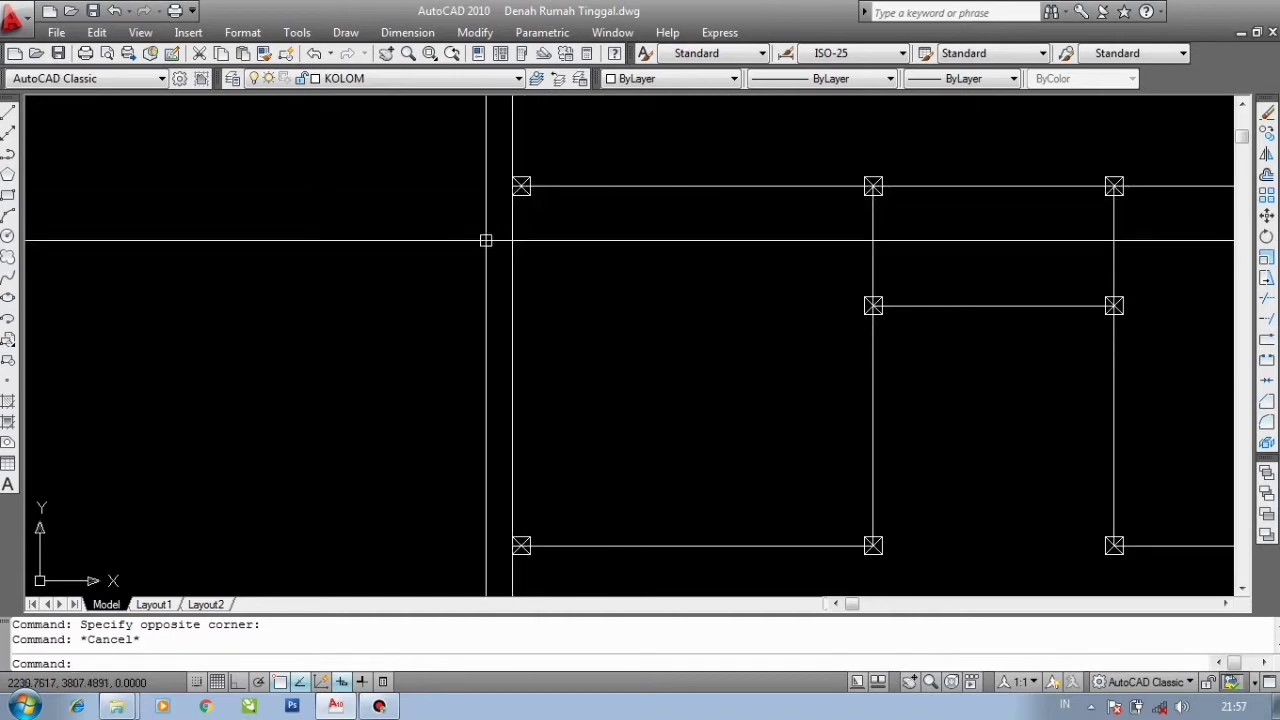
scroll(493, 229, down, 2)
scroll(526, 209, down, 2)
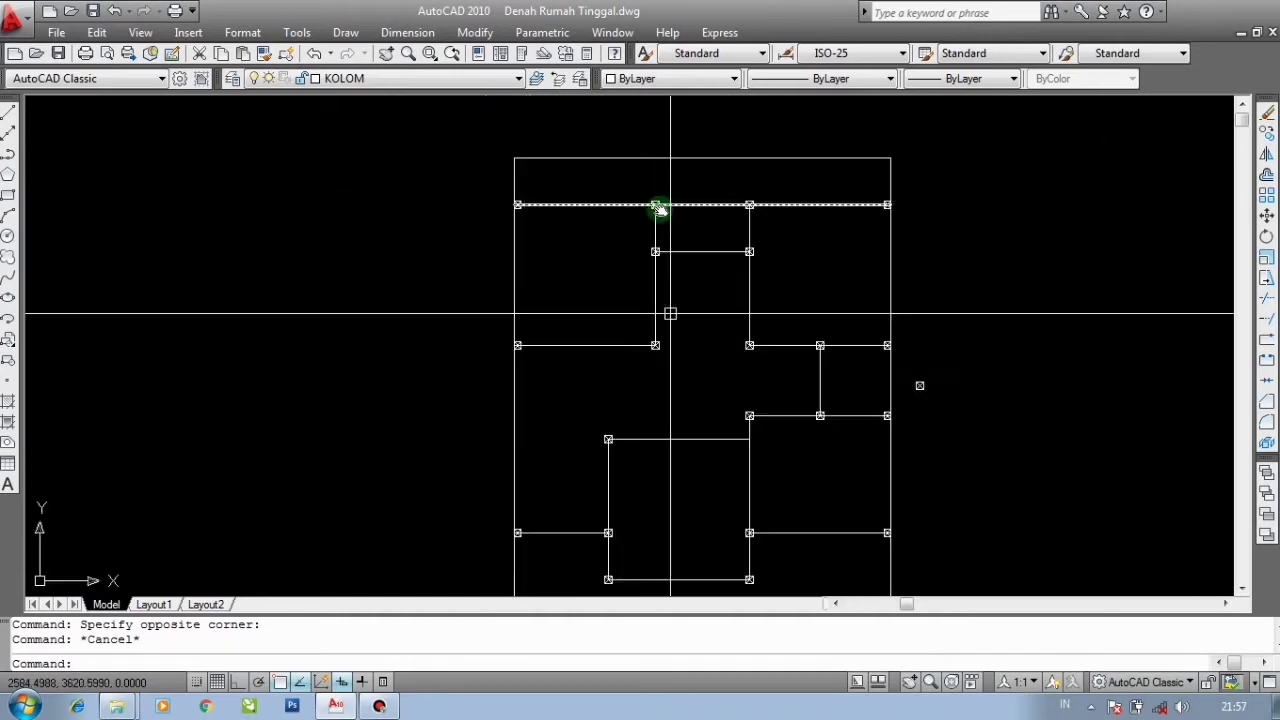
scroll(663, 208, down, 2)
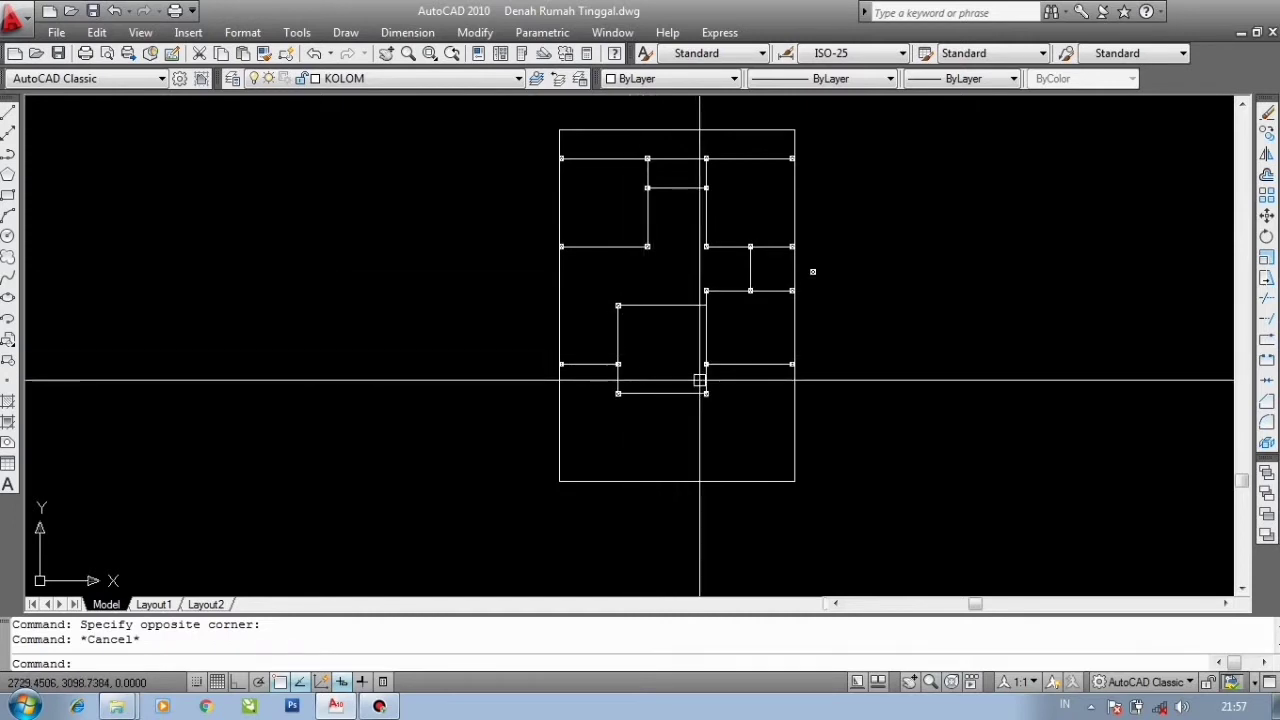
- Select the original column block standing outside the plan and delete it
scroll(660, 326, up, 2)
middle_drag(731, 322, 609, 382)
scroll(738, 310, up, 4)
click(820, 357)
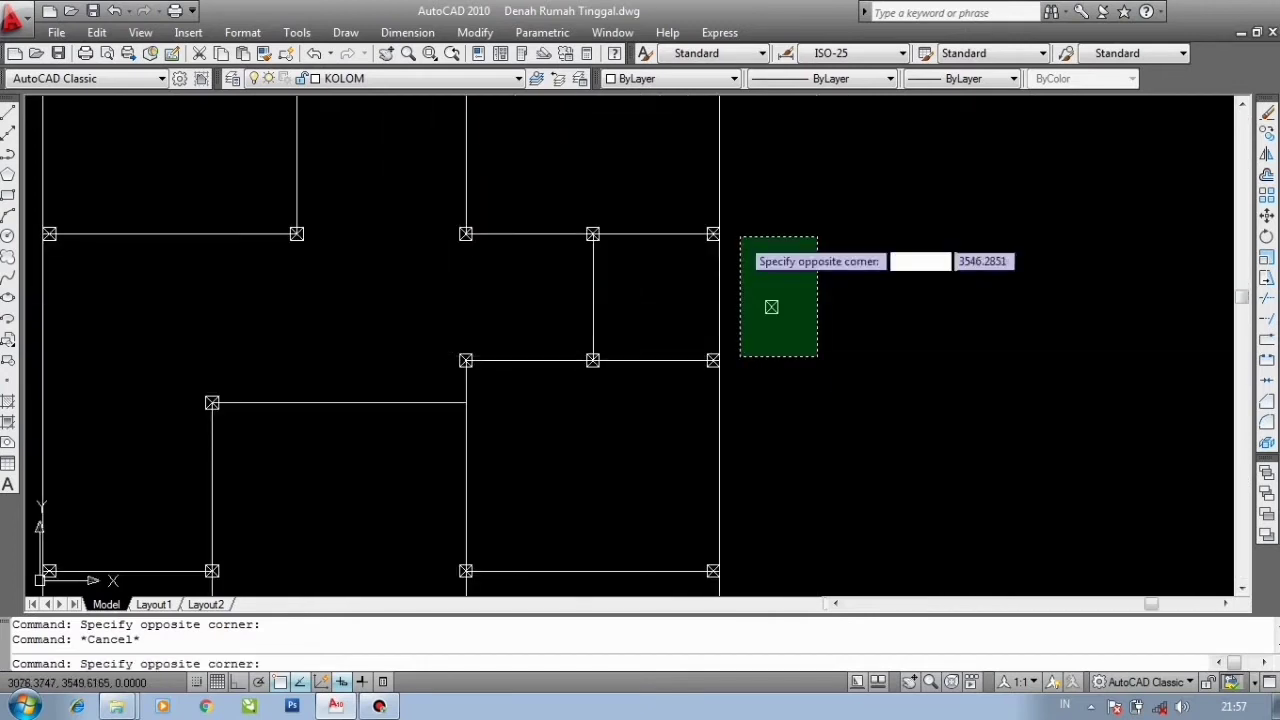
click(737, 234)
key(Delete)
- Make DINDING15 the current layer
scroll(720, 270, down, 5)
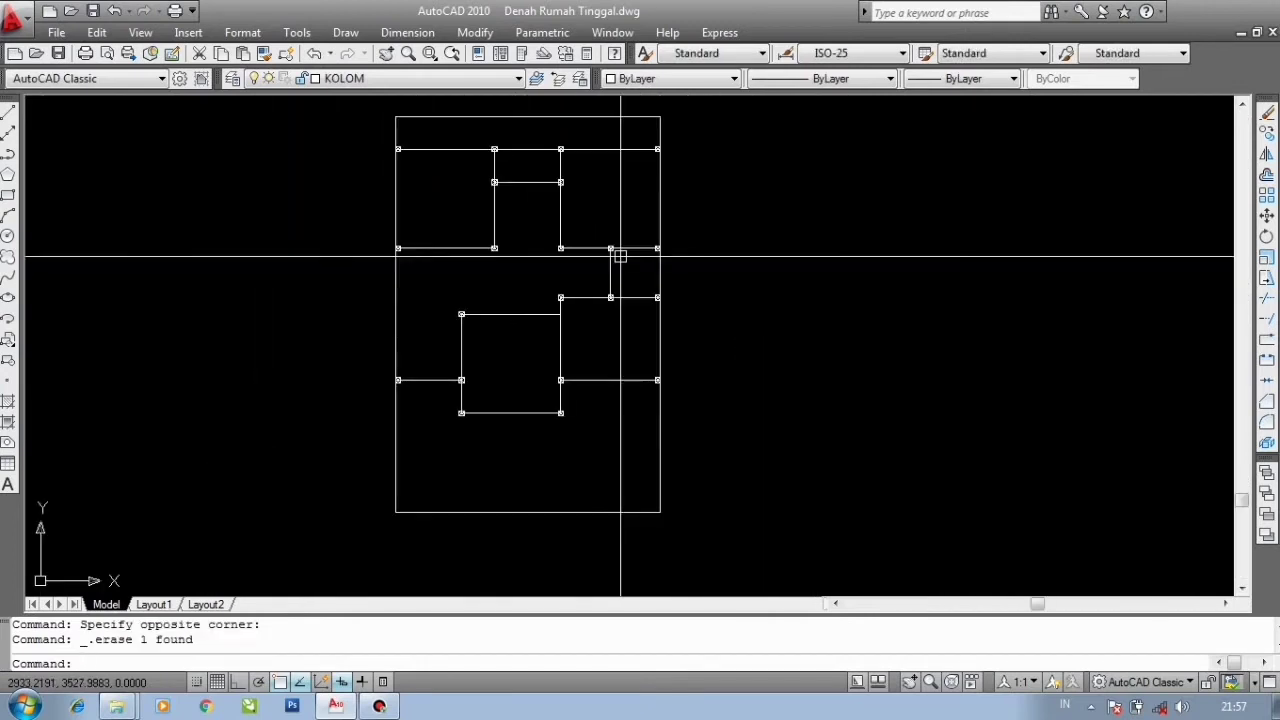
middle_drag(614, 298, 614, 300)
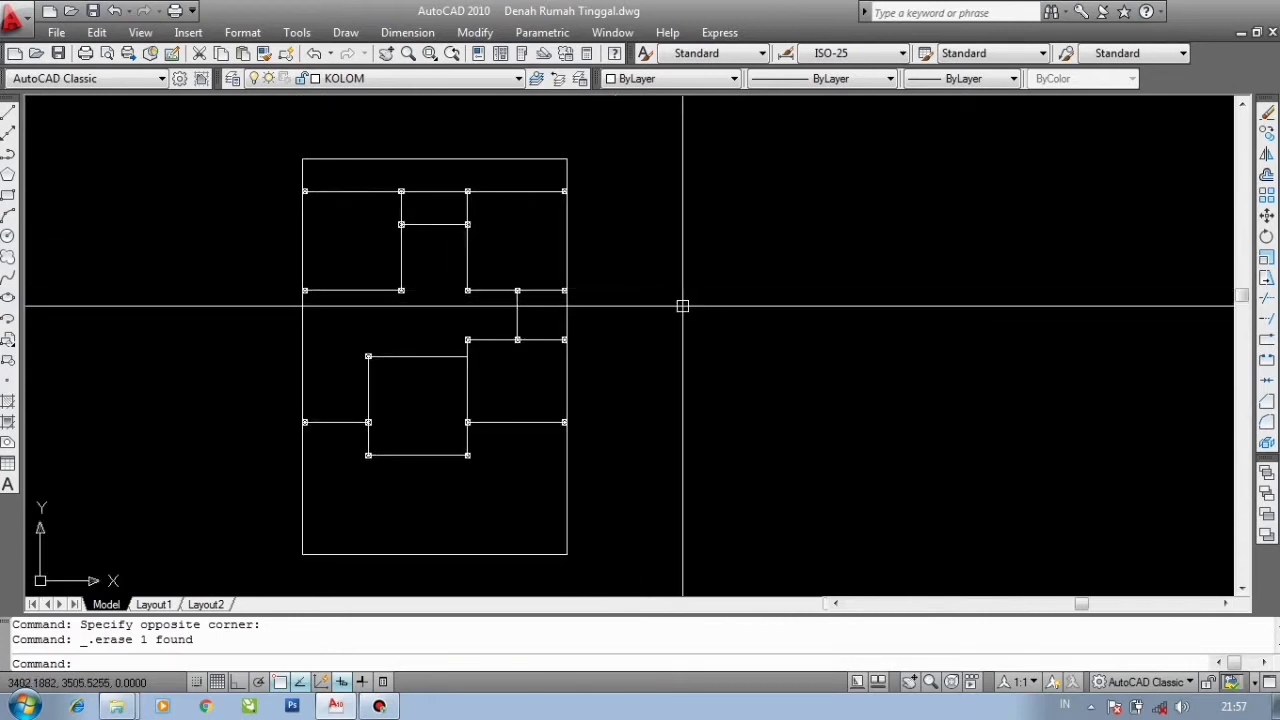
scroll(682, 306, up, 2)
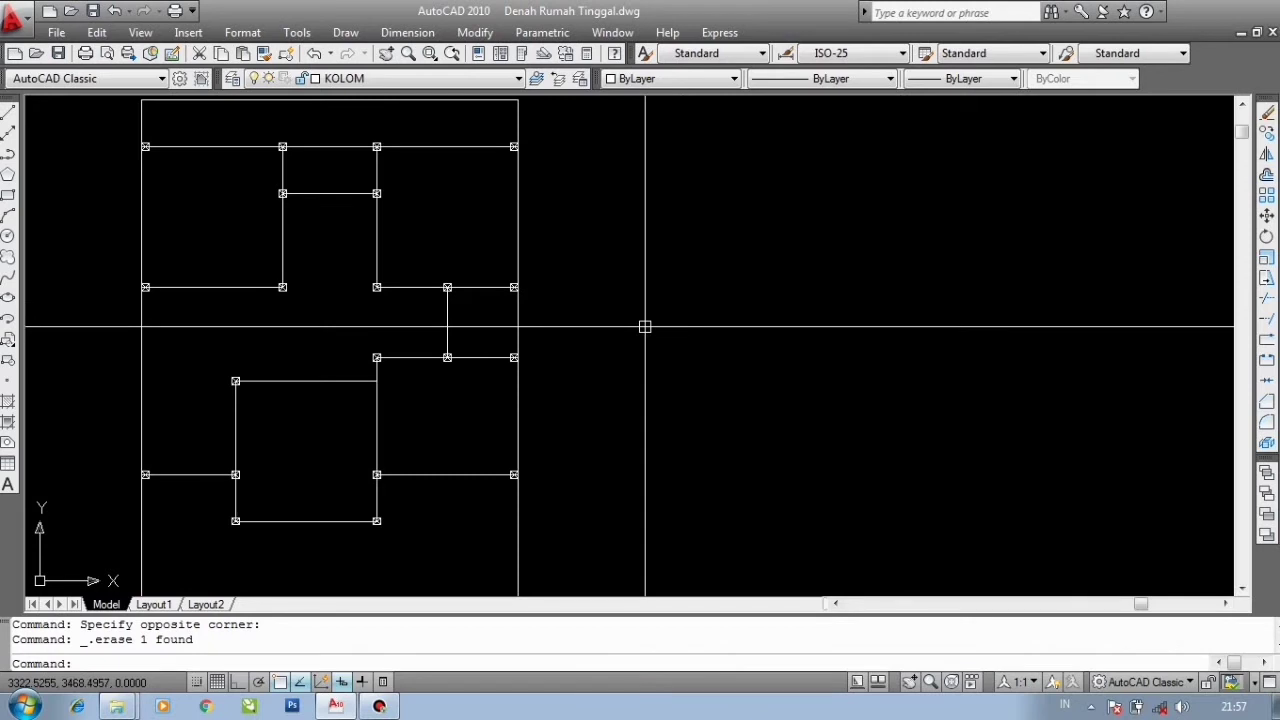
click(420, 79)
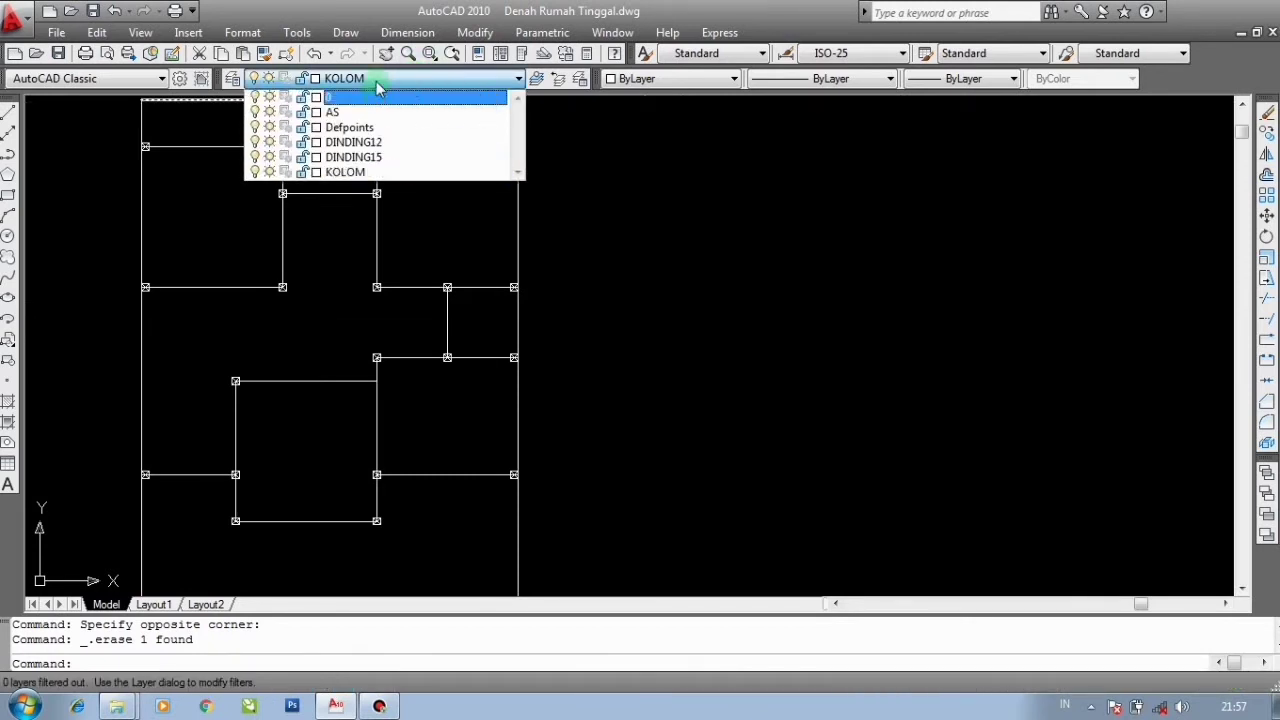
click(362, 163)
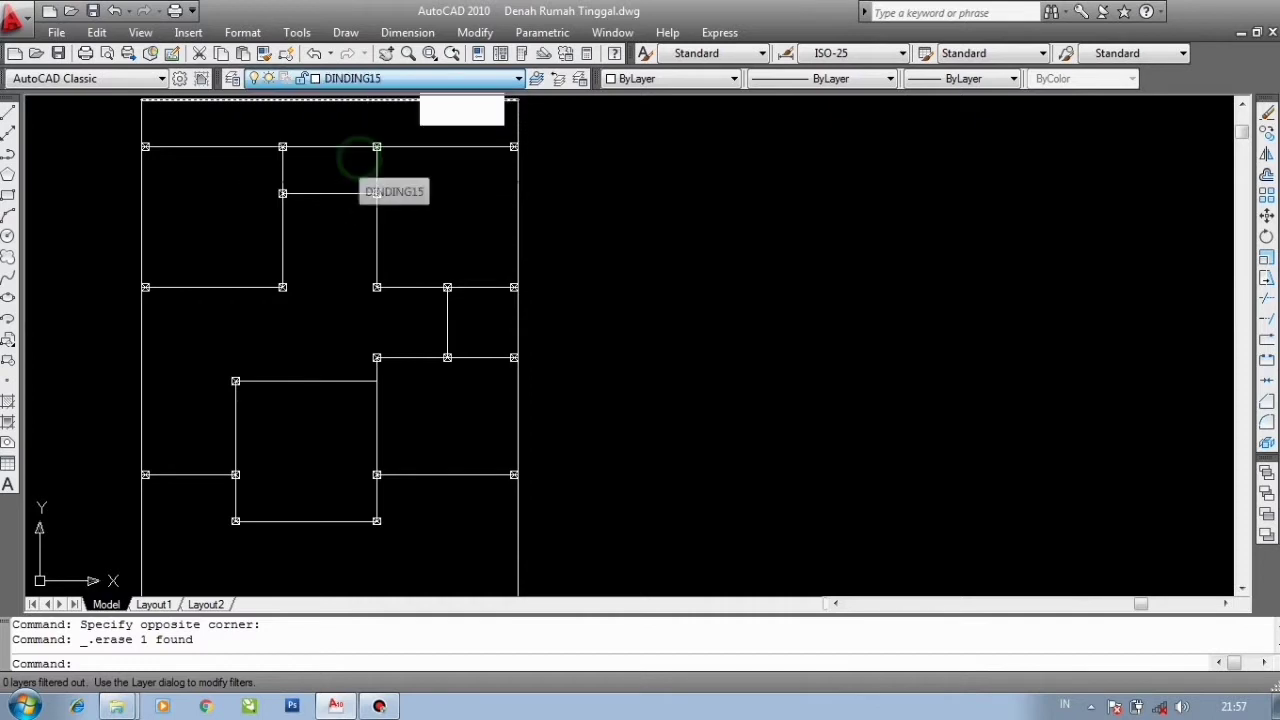
- Start the Multiline command and set its justification to Zero and its scale to 15
middle_drag(726, 303, 698, 273)
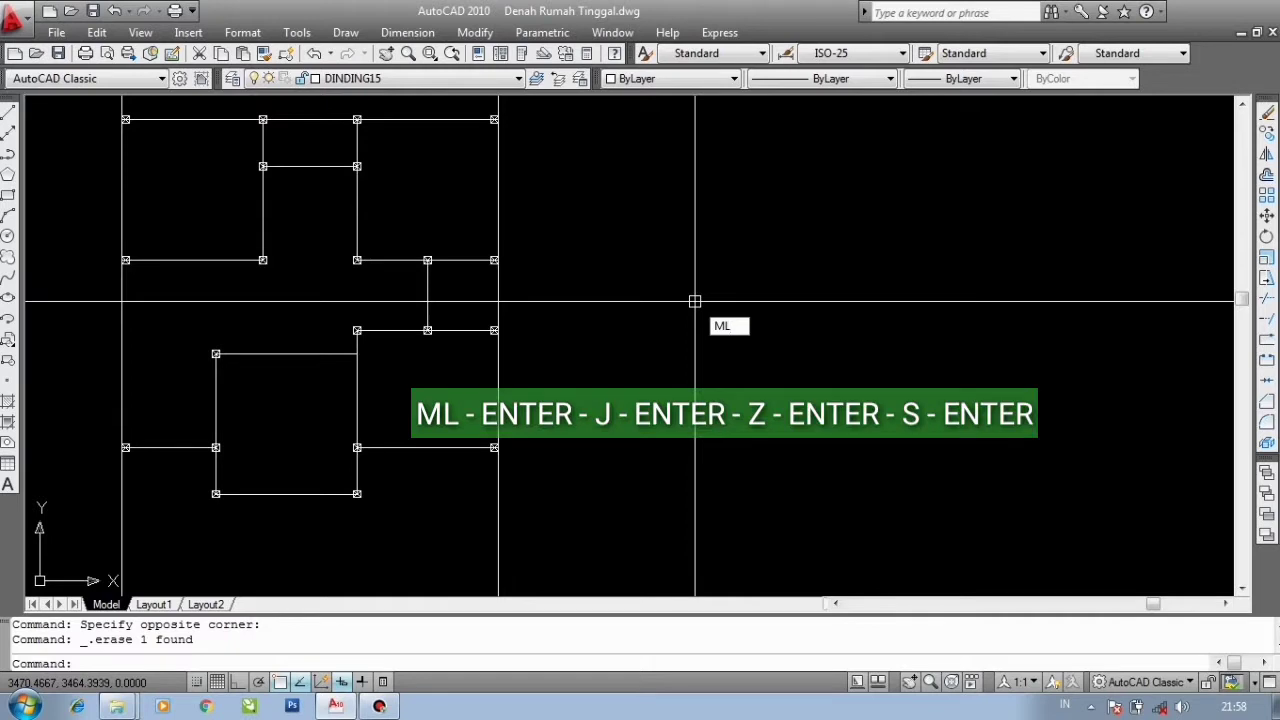
key(Return)
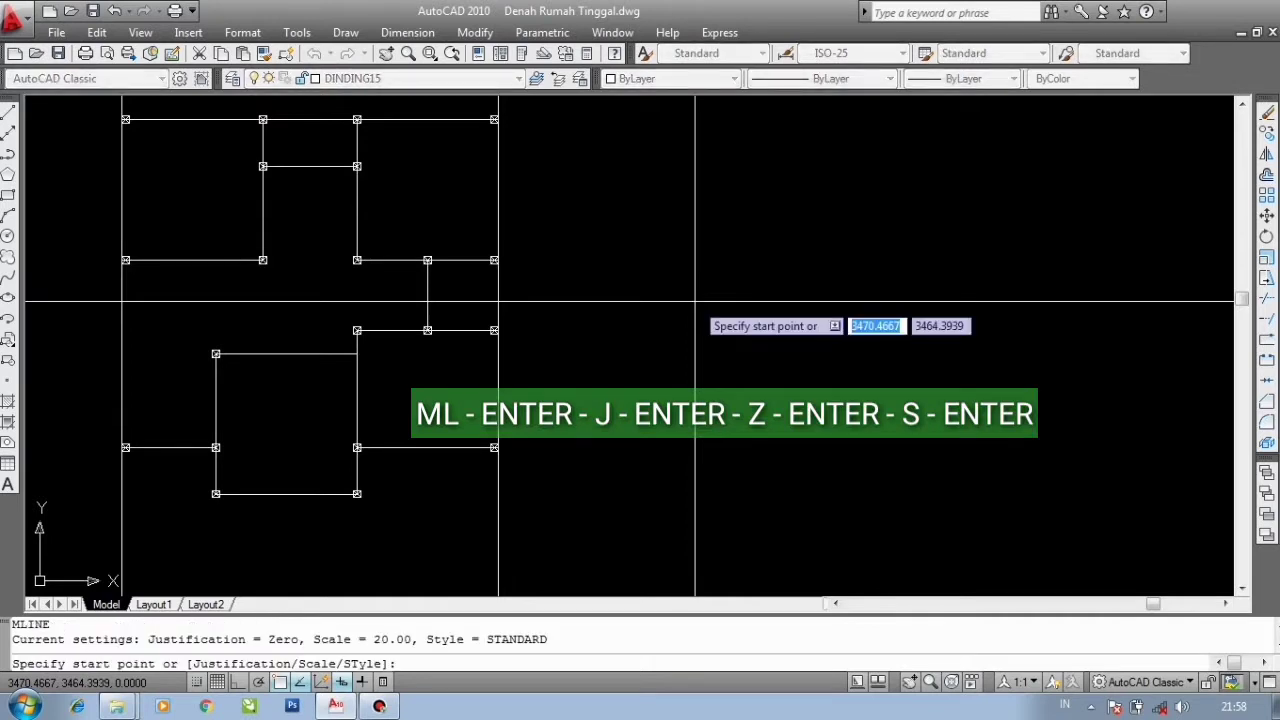
key(Return)
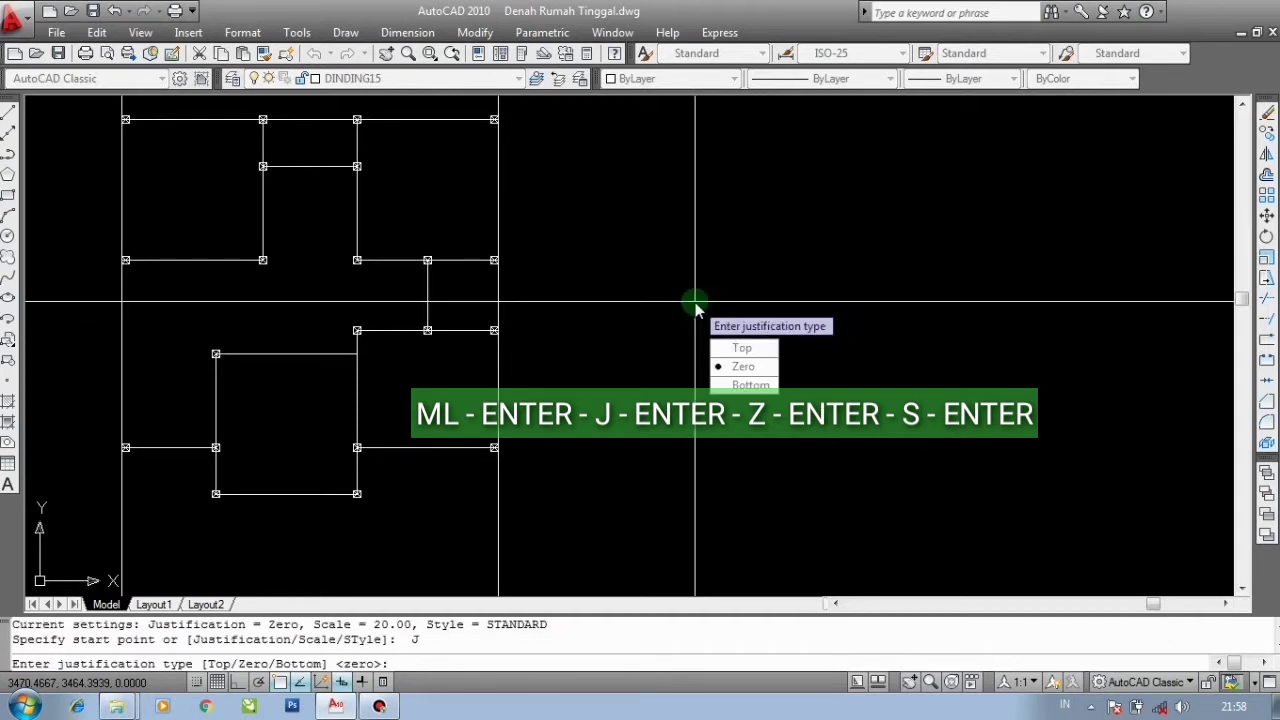
key(Return)
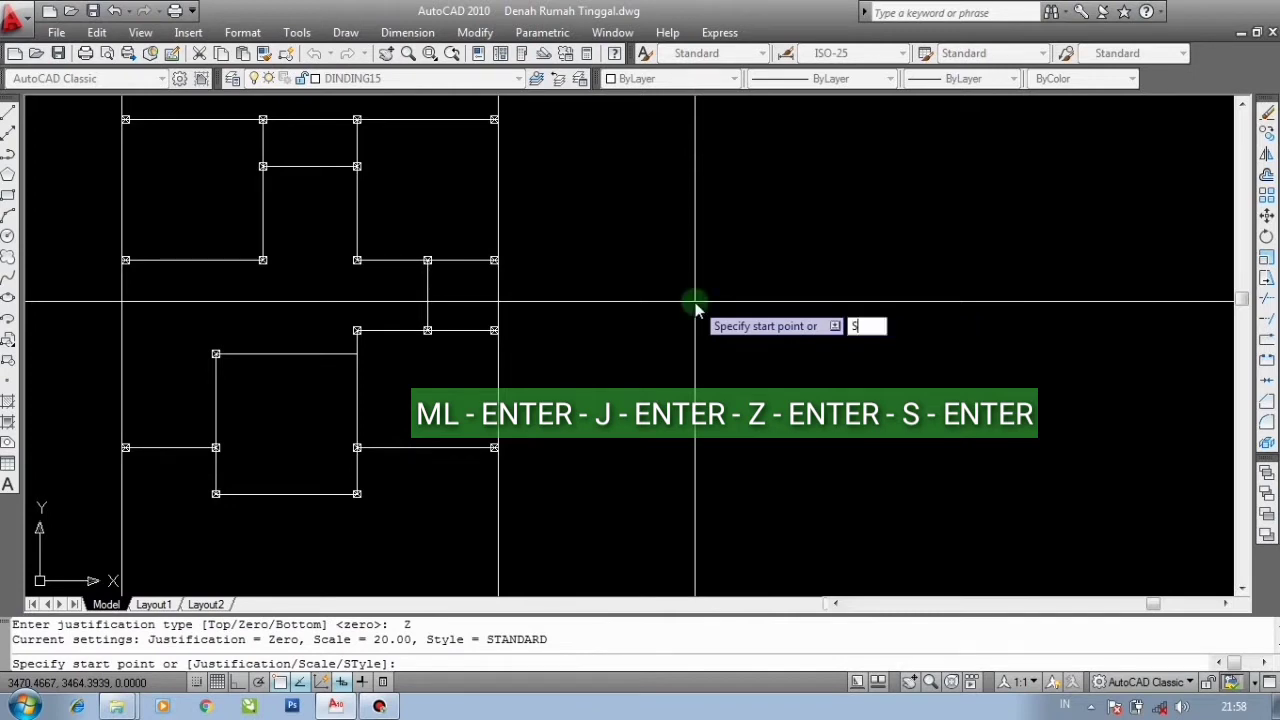
key(Return)
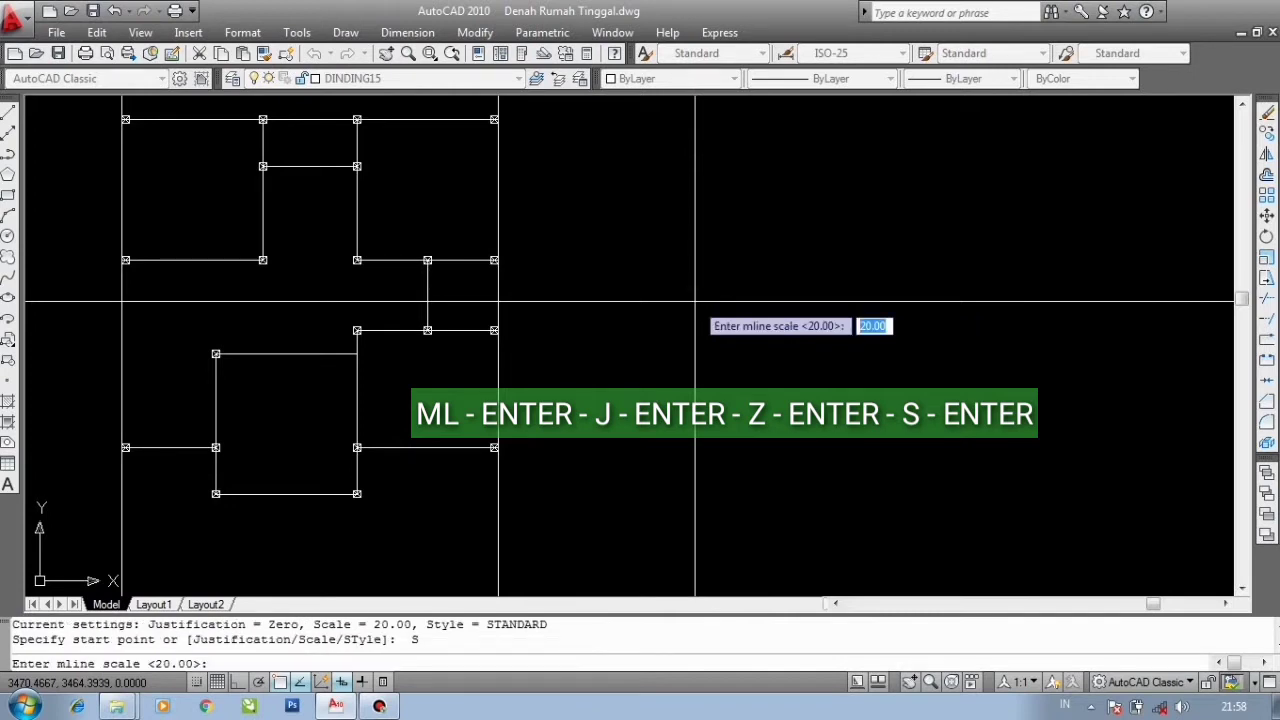
text(1)
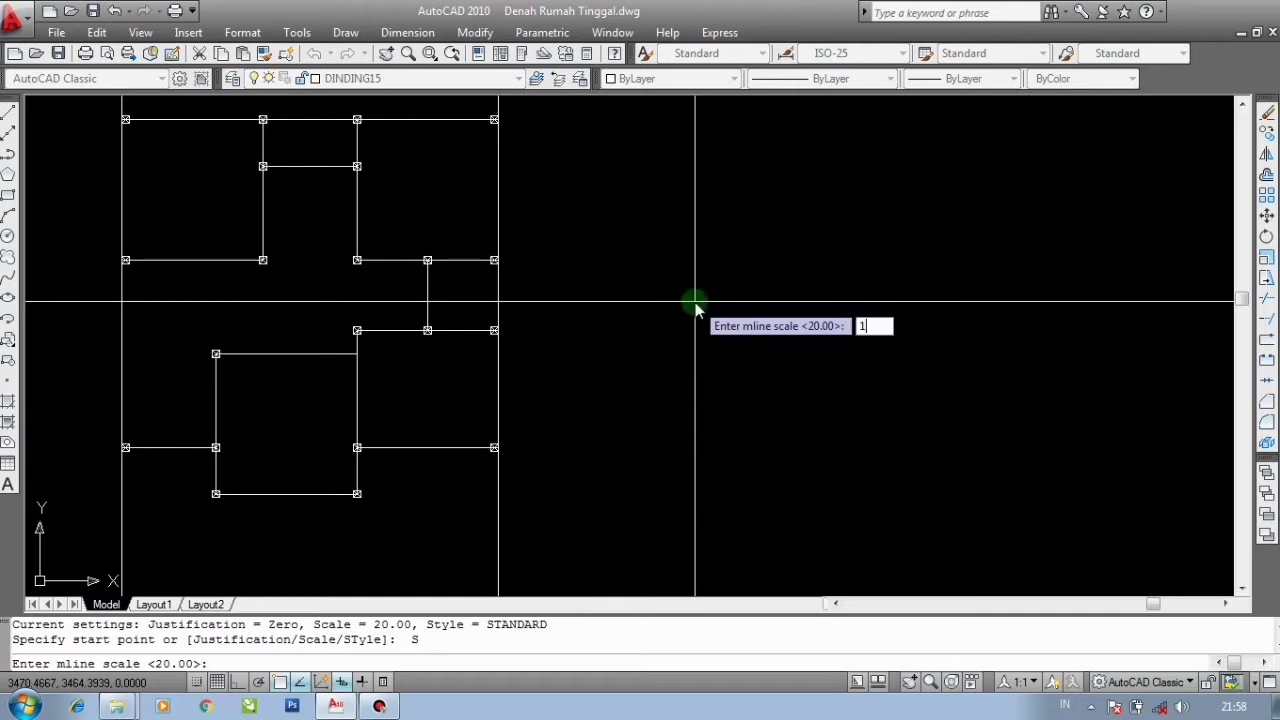
text(5)
key(Return)
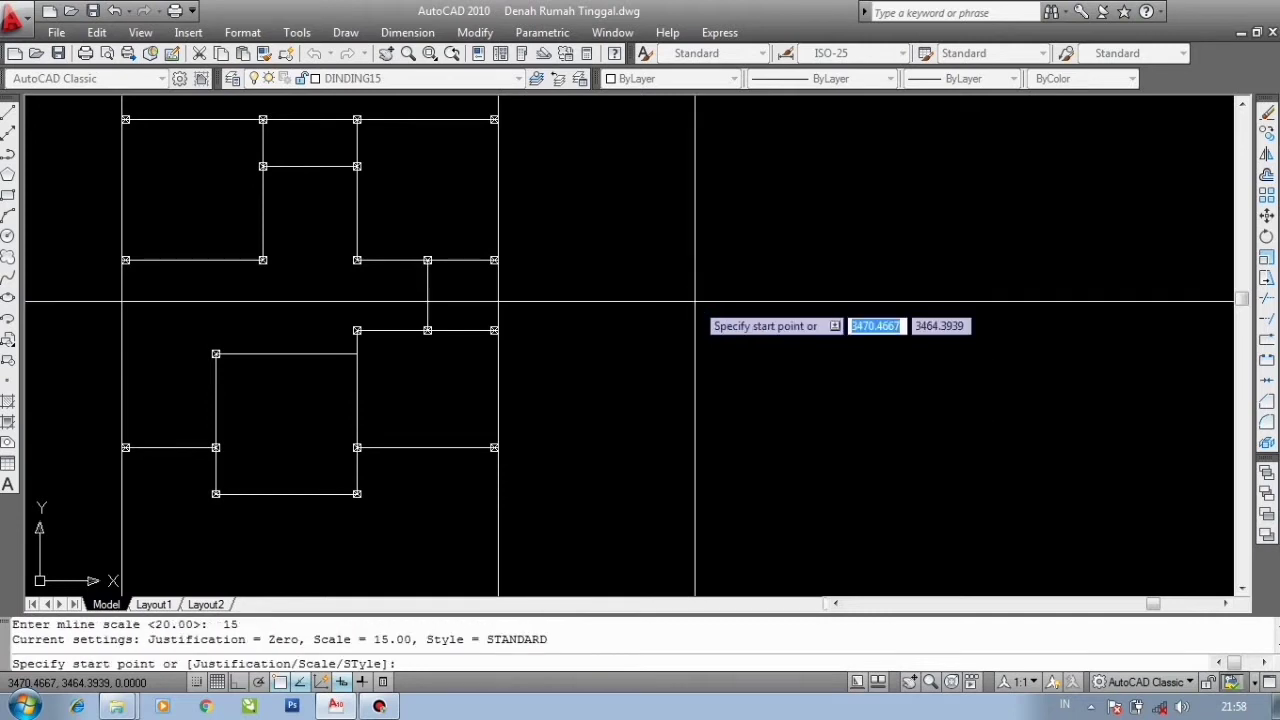
- Draw a horizontal multiline wall segment 100 units long with Ortho mode turned on
scroll(595, 310, up, 2)
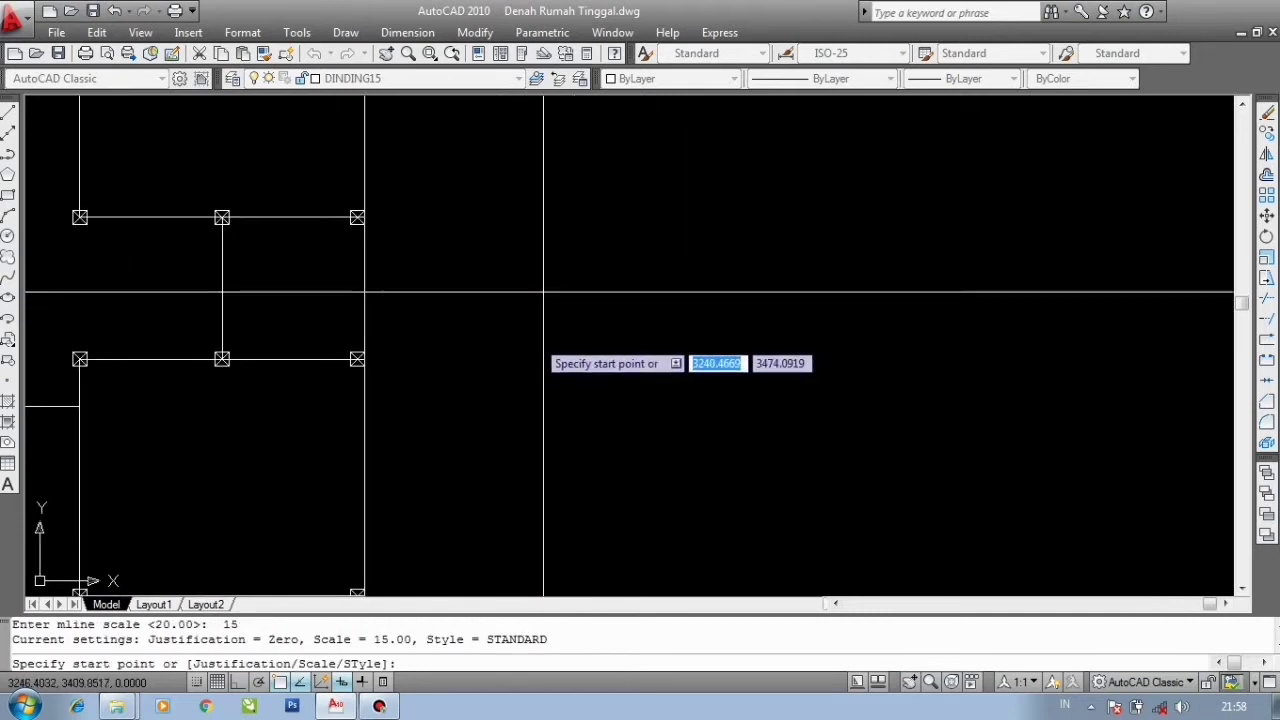
click(525, 313)
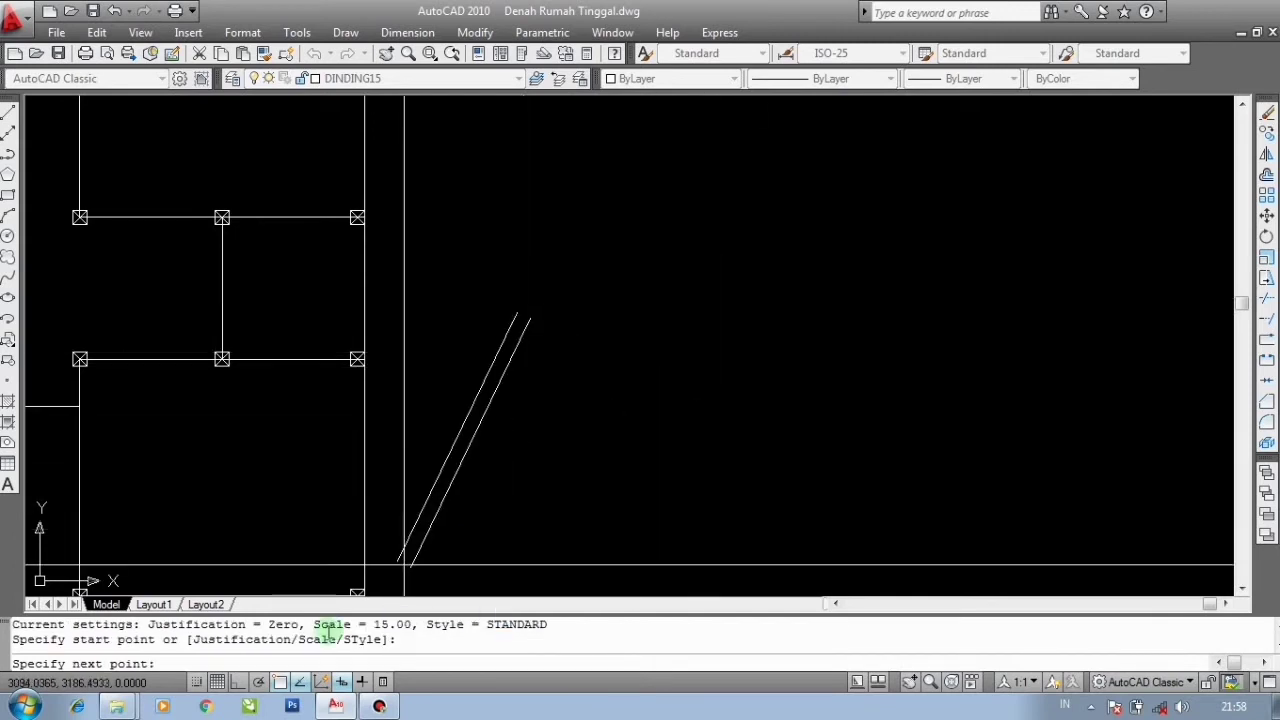
click(240, 682)
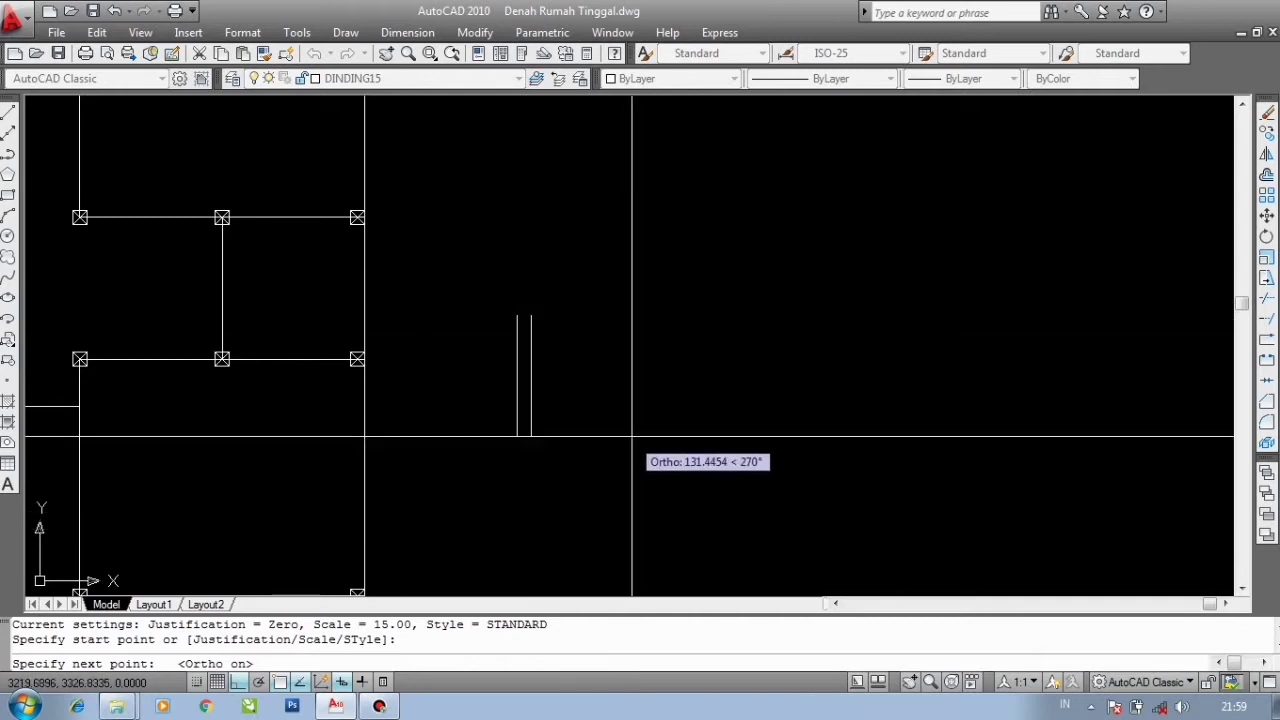
key(F8)
key(F8)
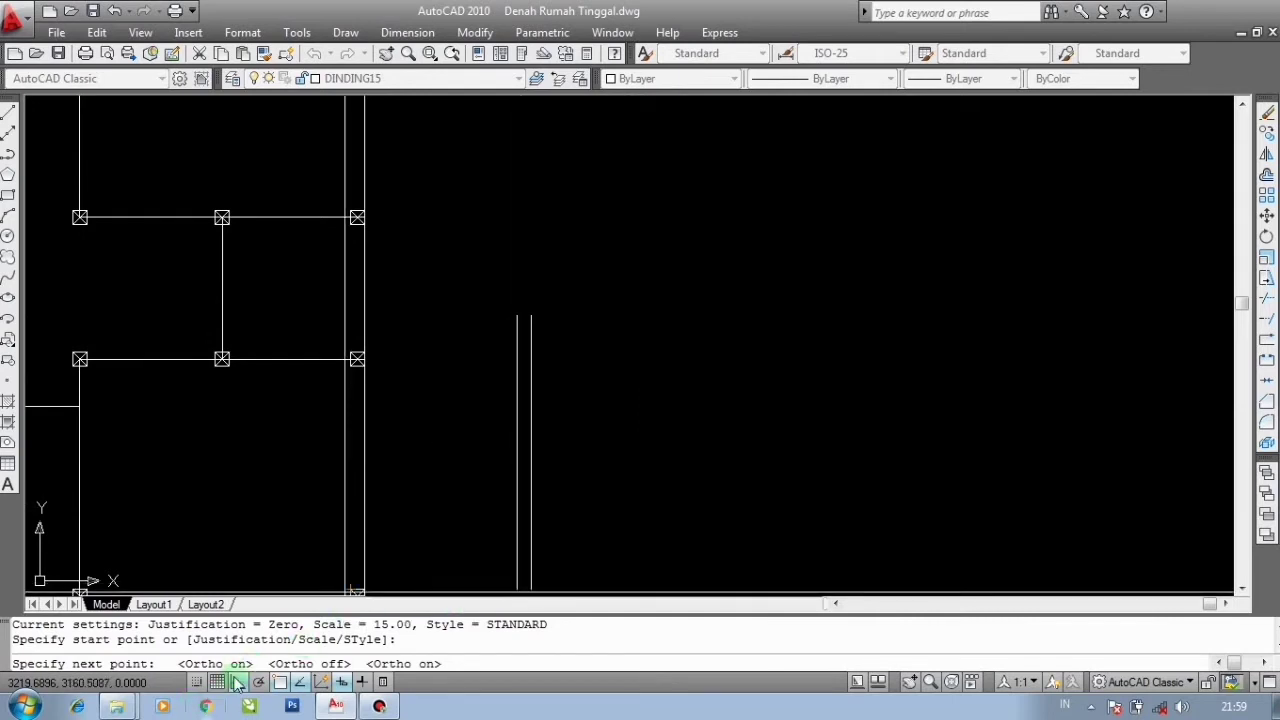
key(F8)
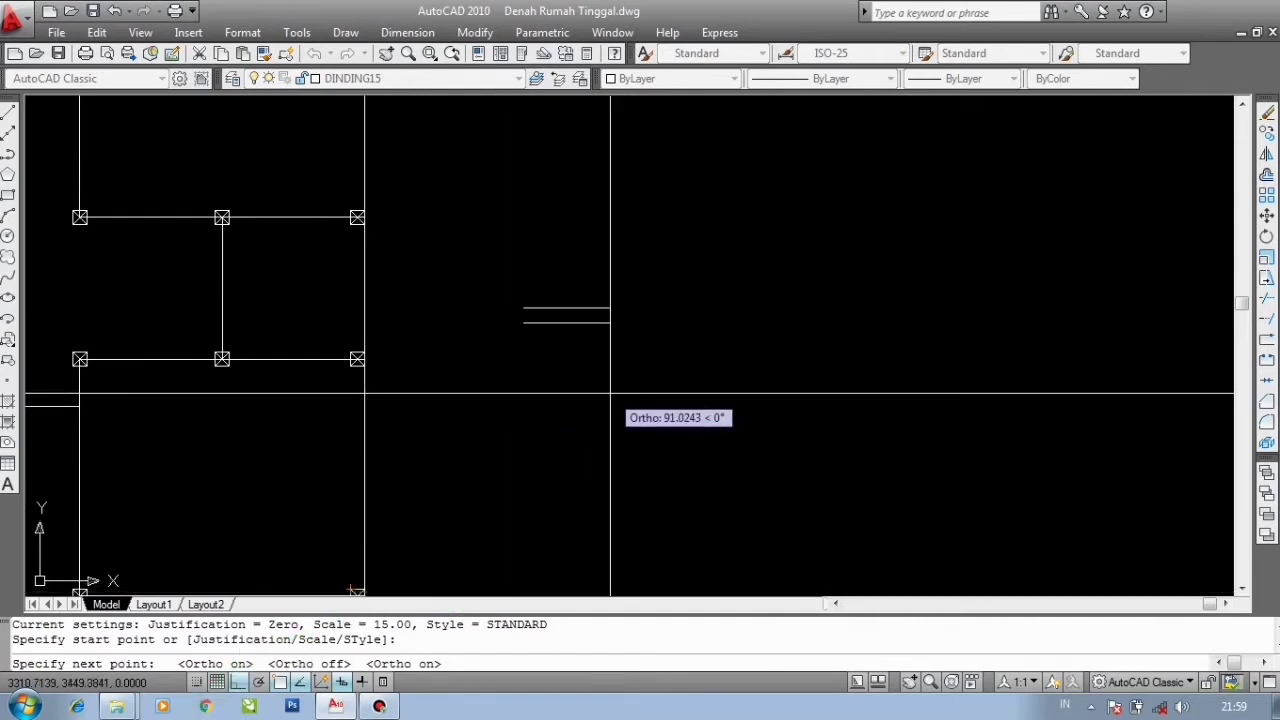
key(F8)
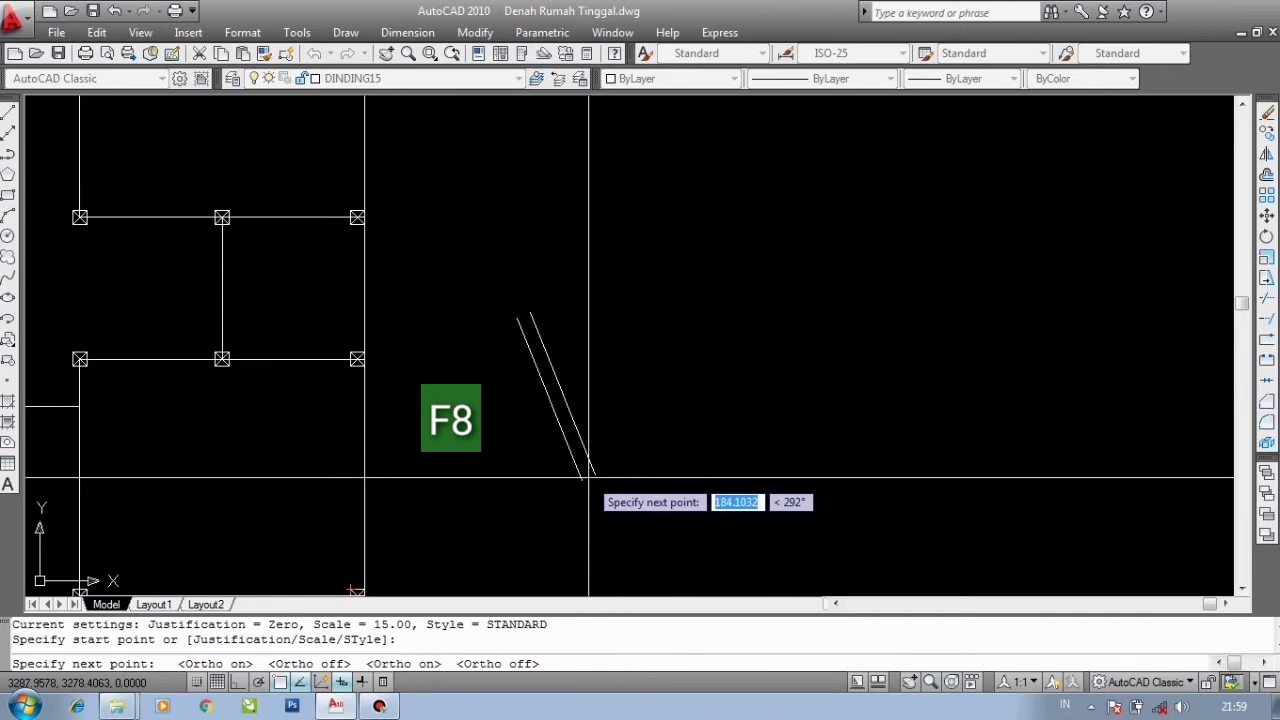
key(F8)
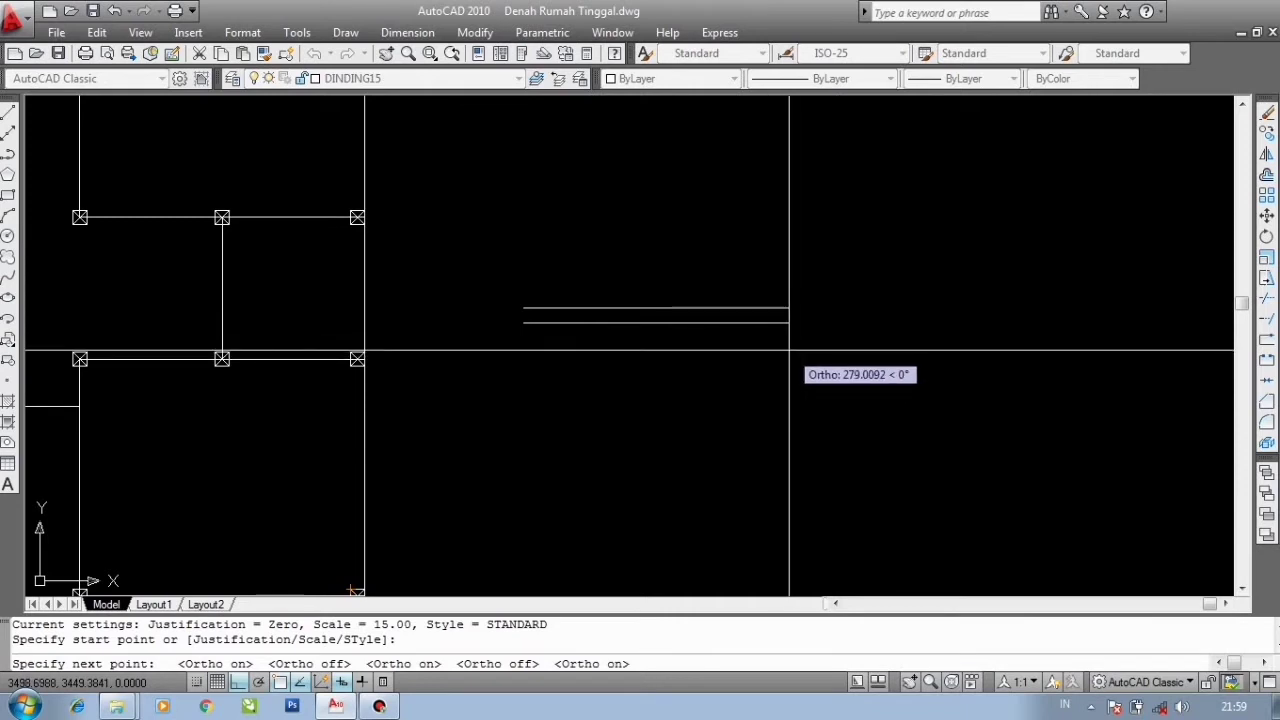
text(100)
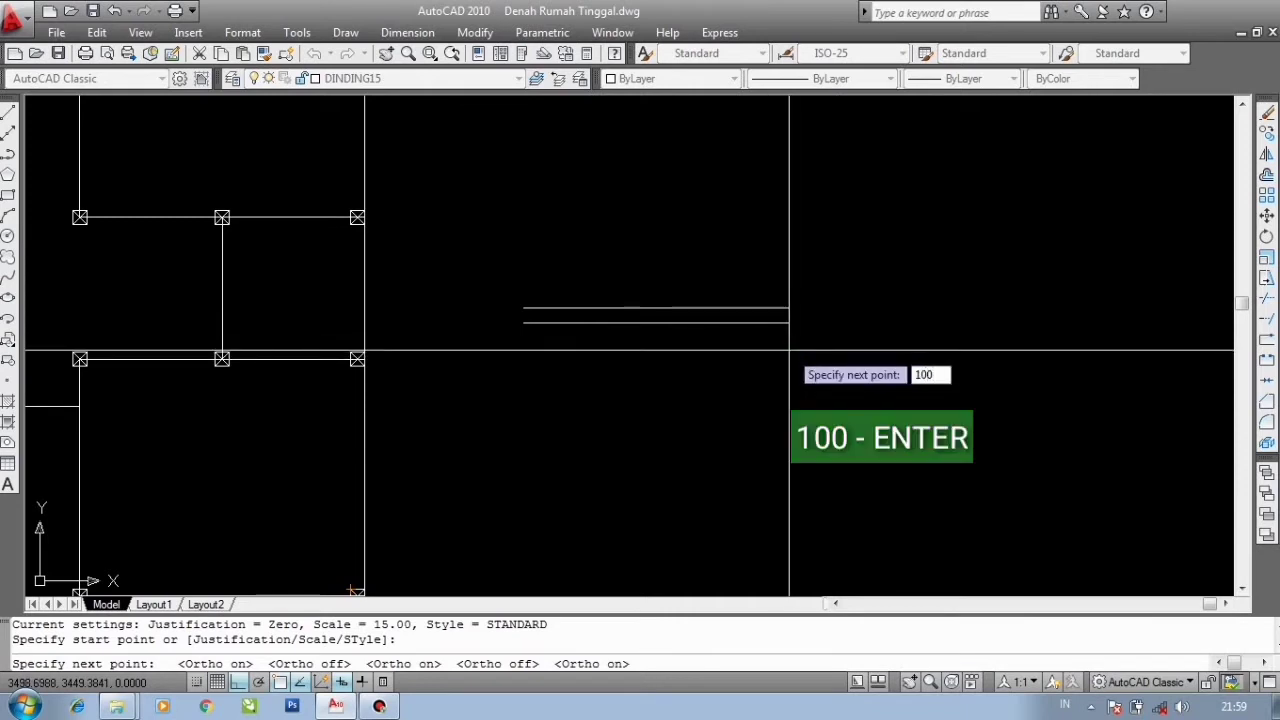
key(Return)
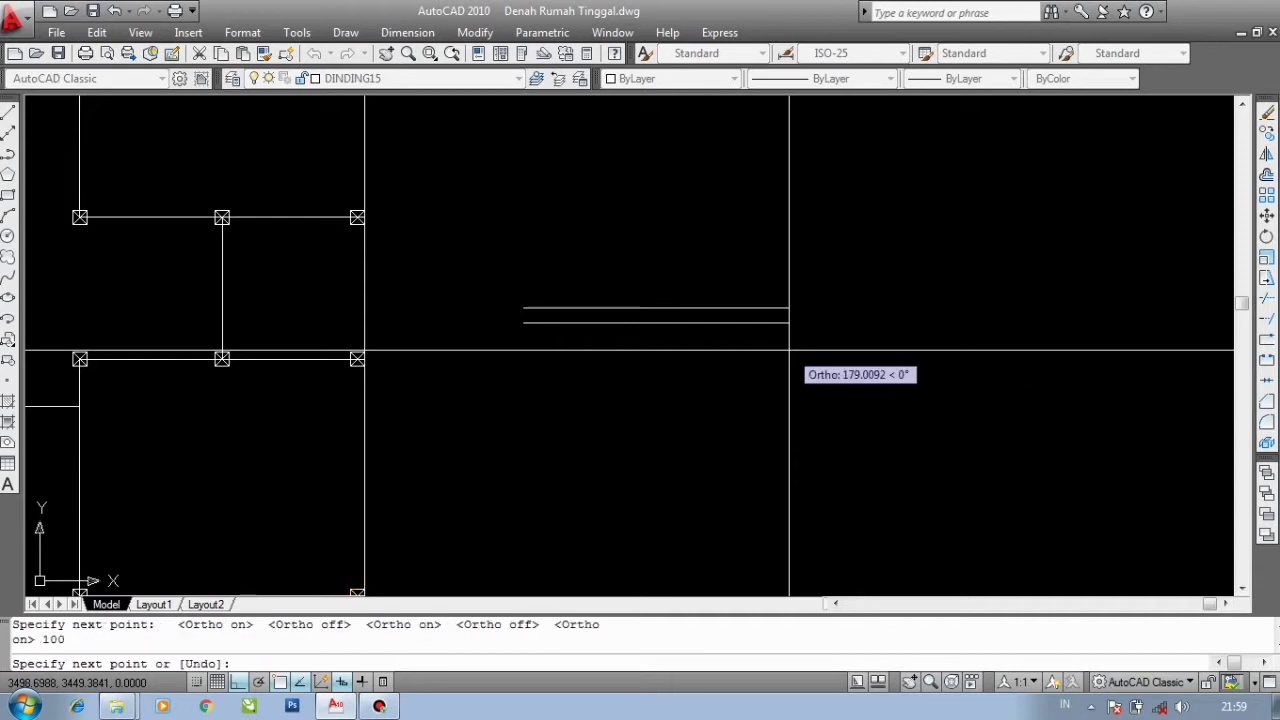
click(626, 360)
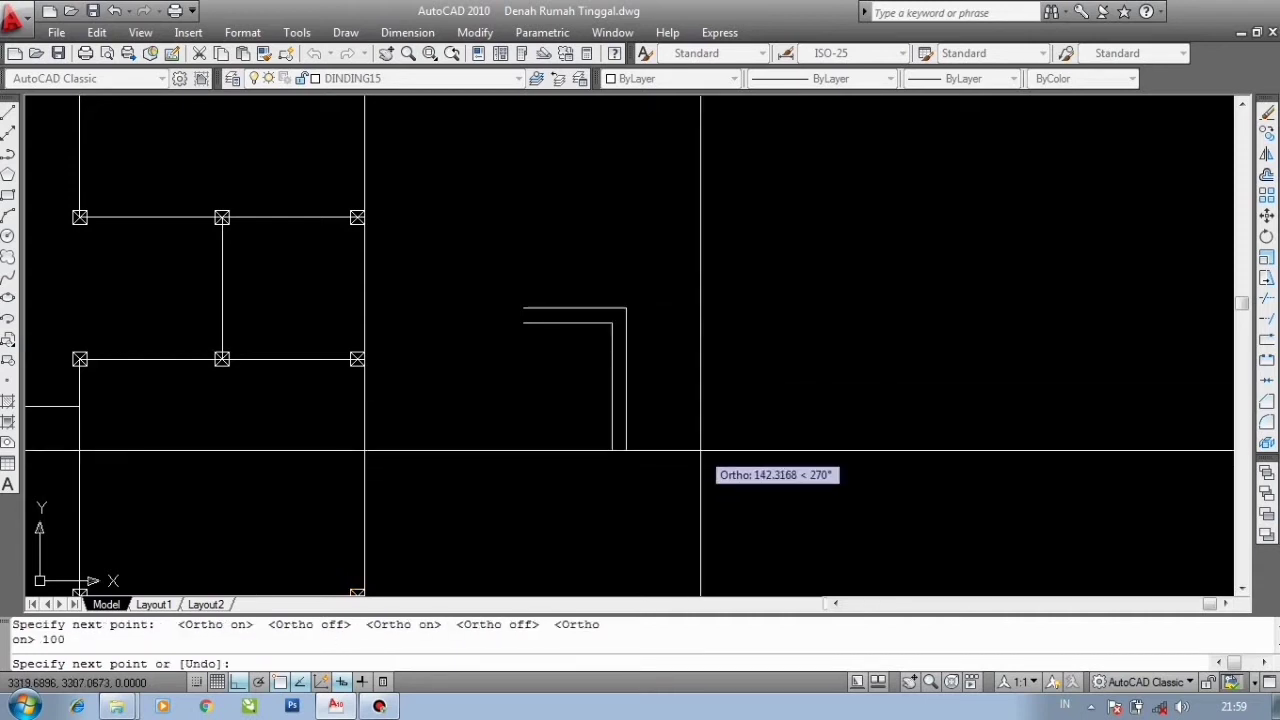
key(Return)
- Zoom in and select the new multiline wall to inspect it, then clear the selection
scroll(535, 305, up, 4)
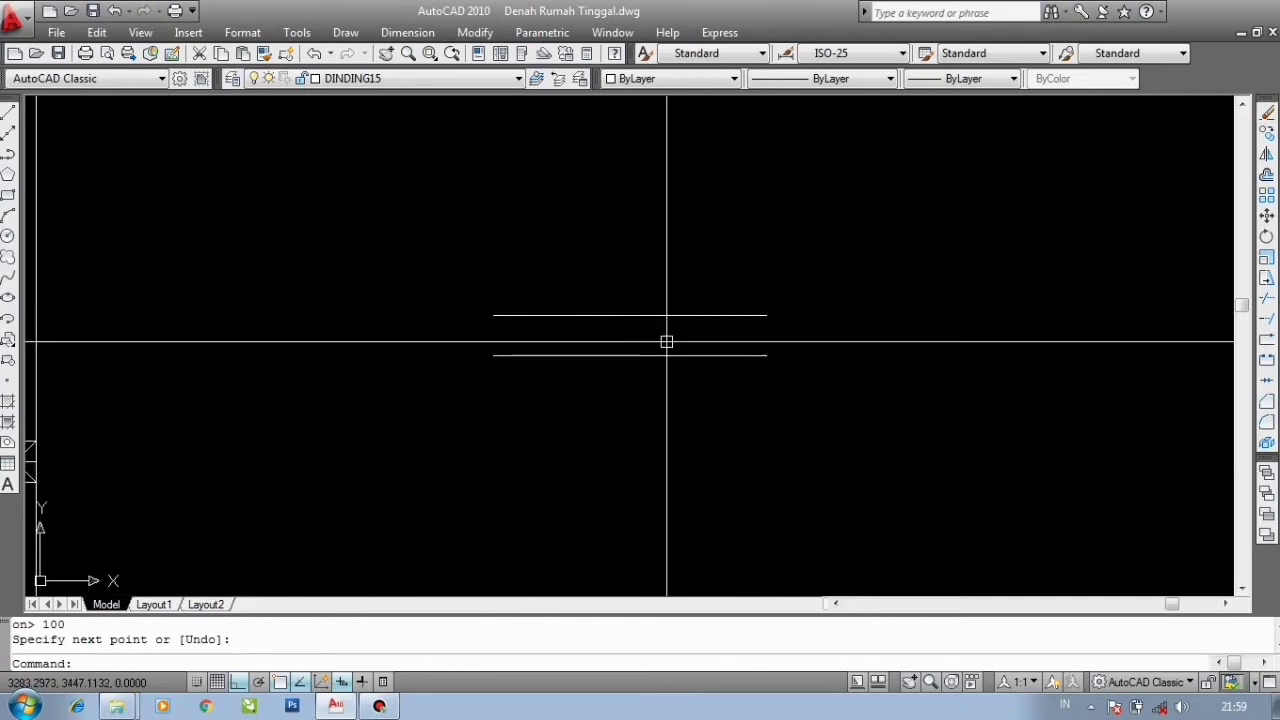
click(621, 380)
click(578, 275)
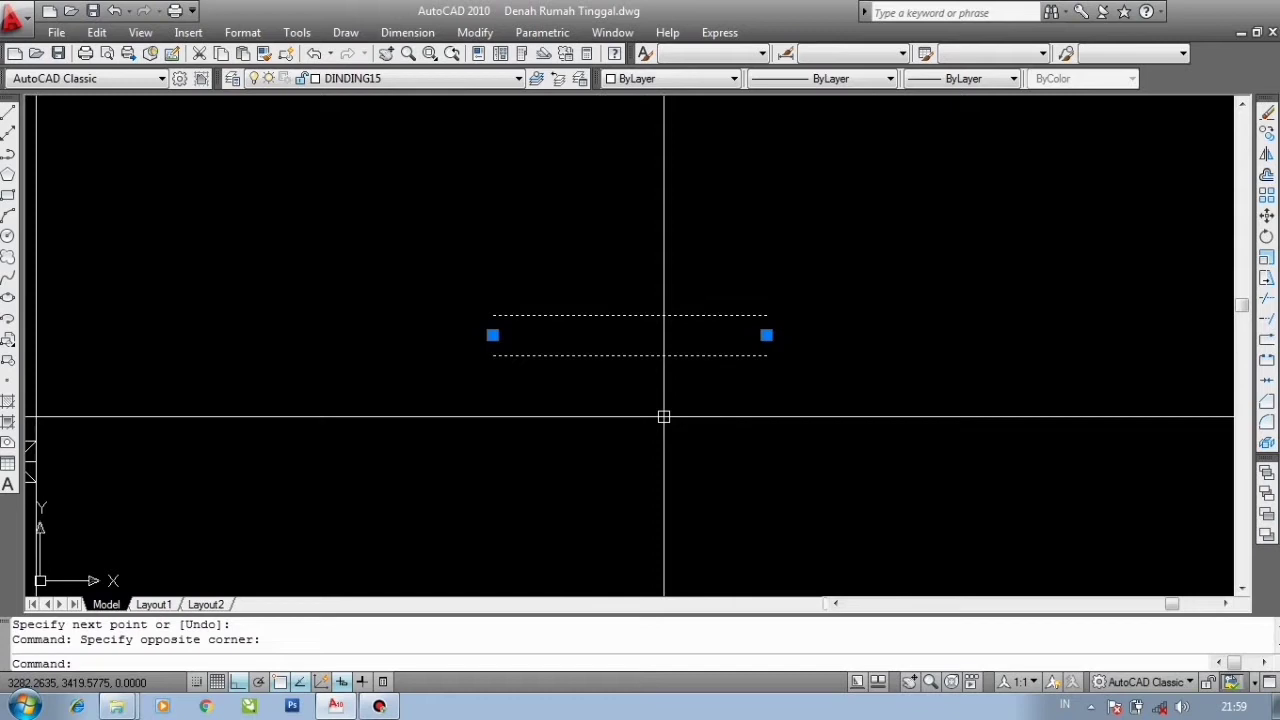
key(Escape)
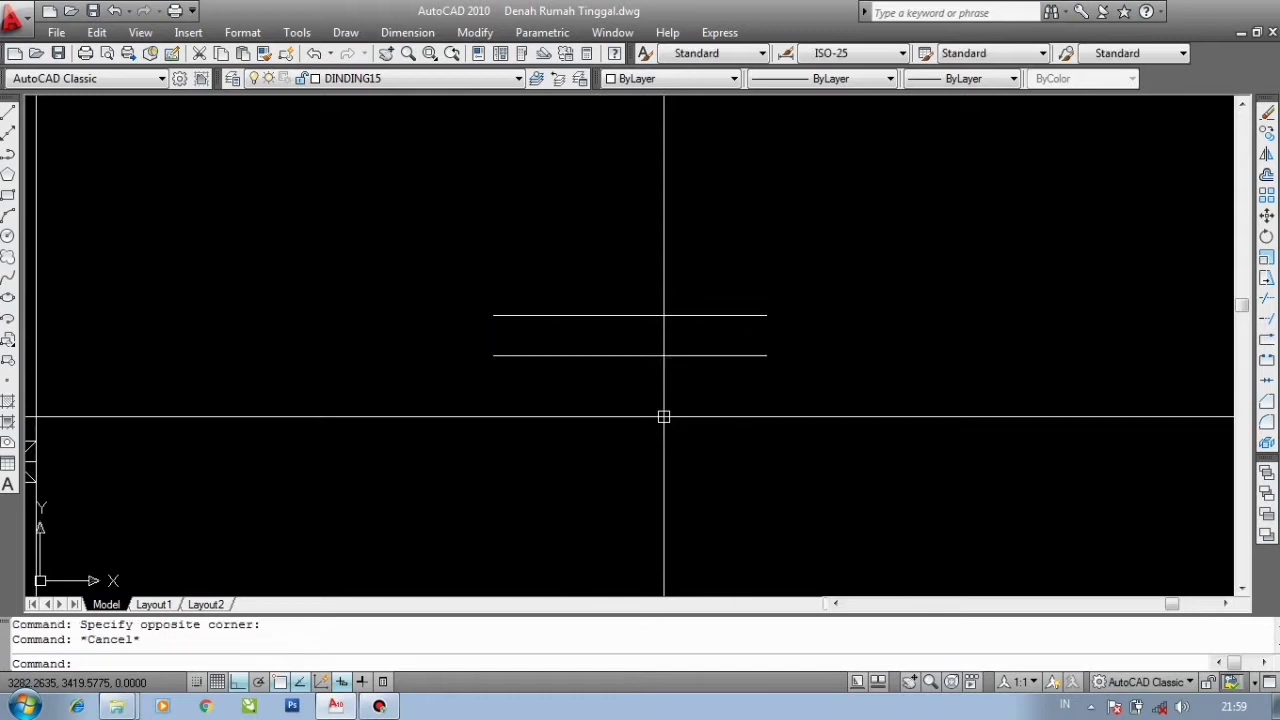
click(603, 380)
click(517, 257)
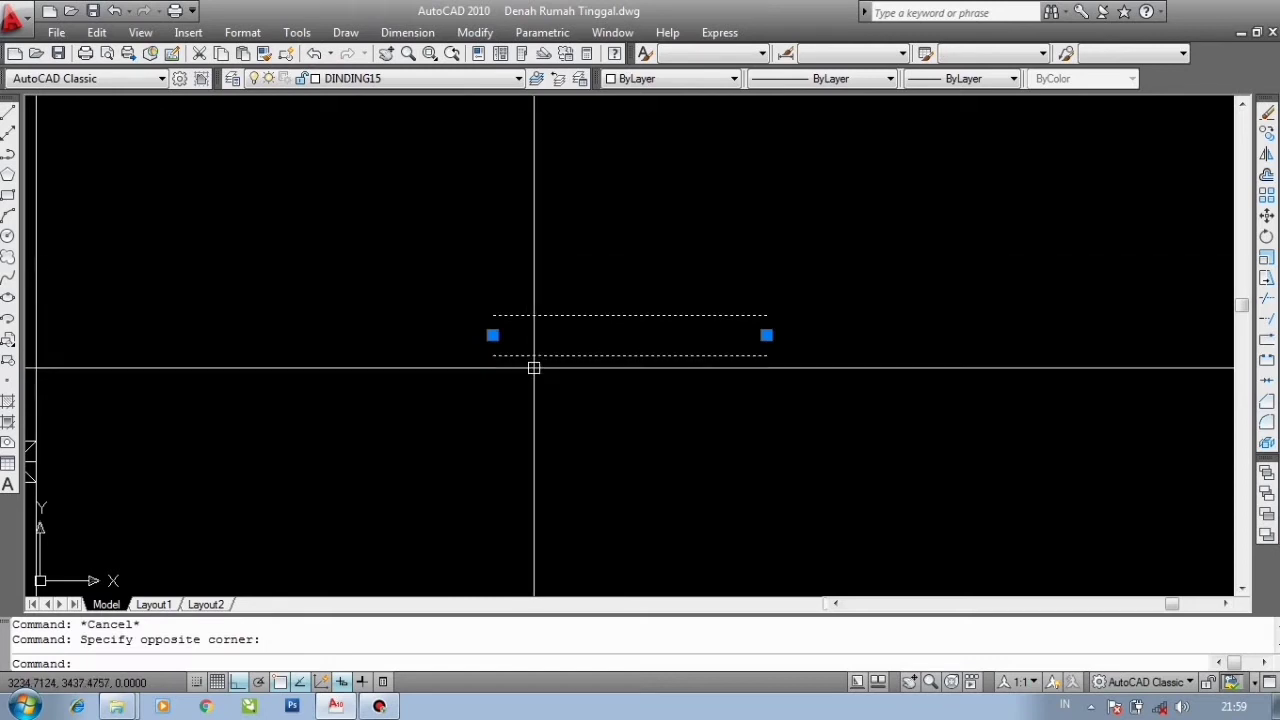
scroll(544, 336, up, 3)
key(Escape)
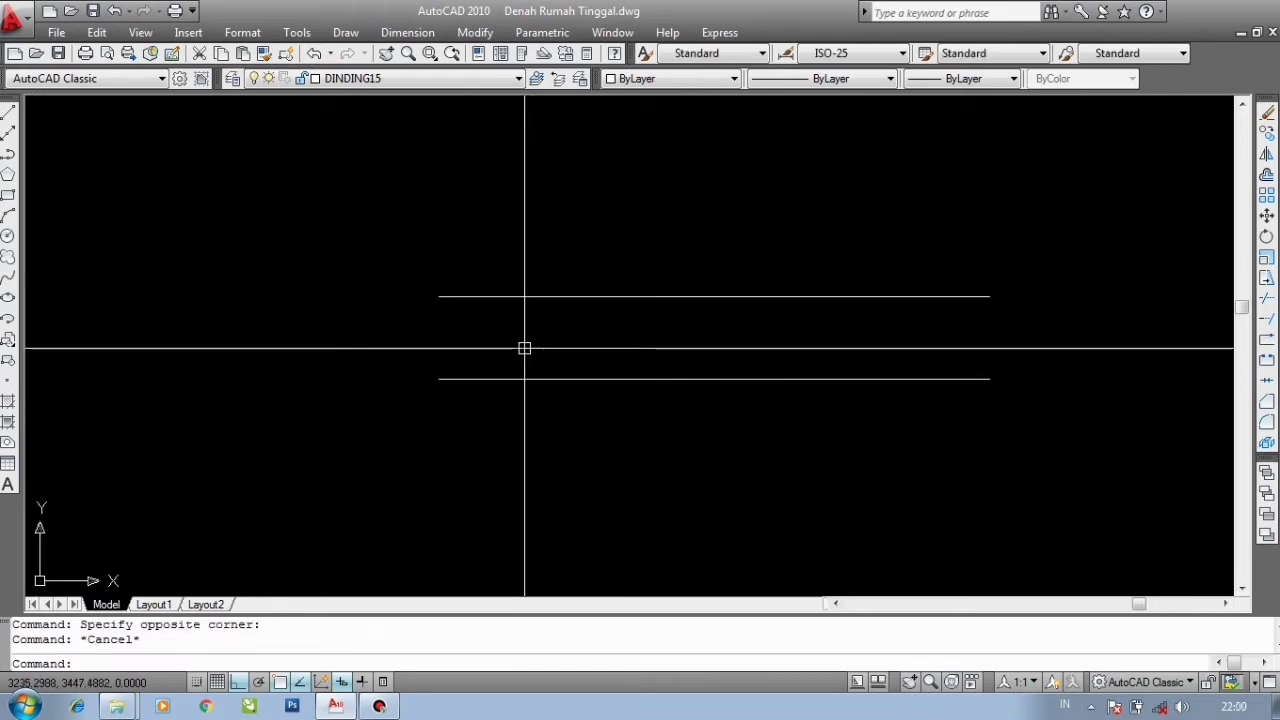
text(l)
key(Return)
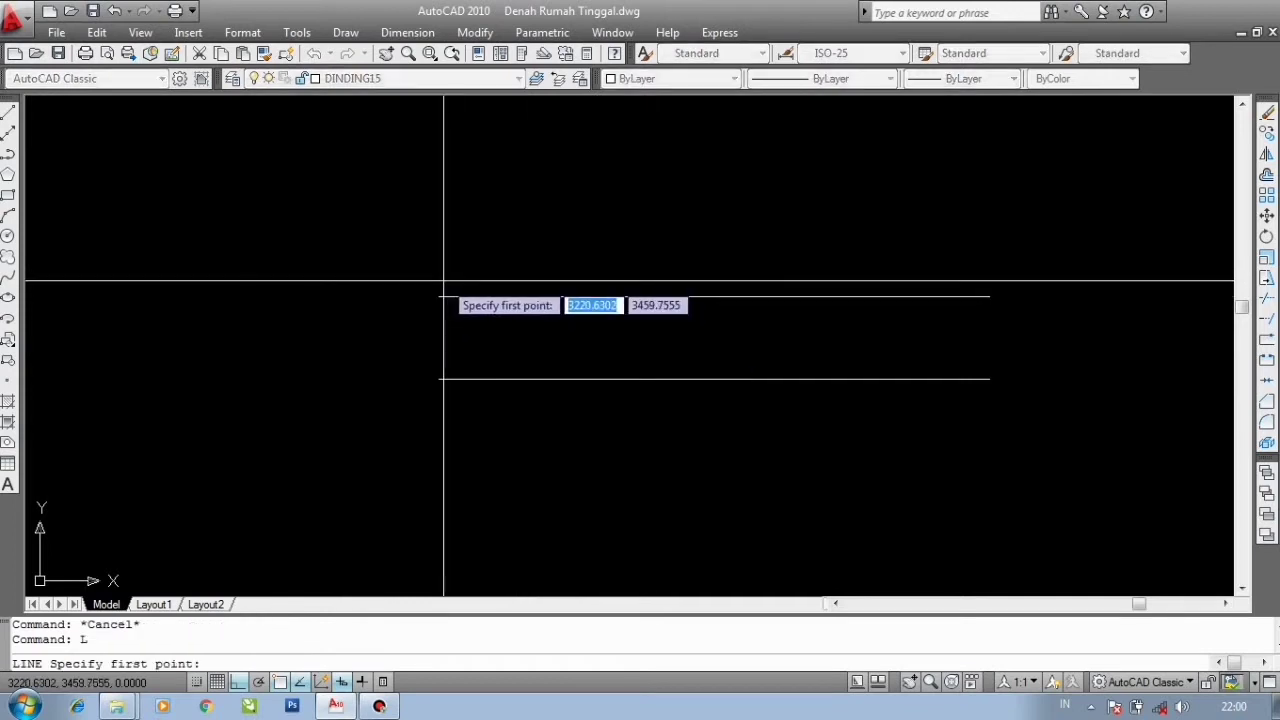
key(Escape)
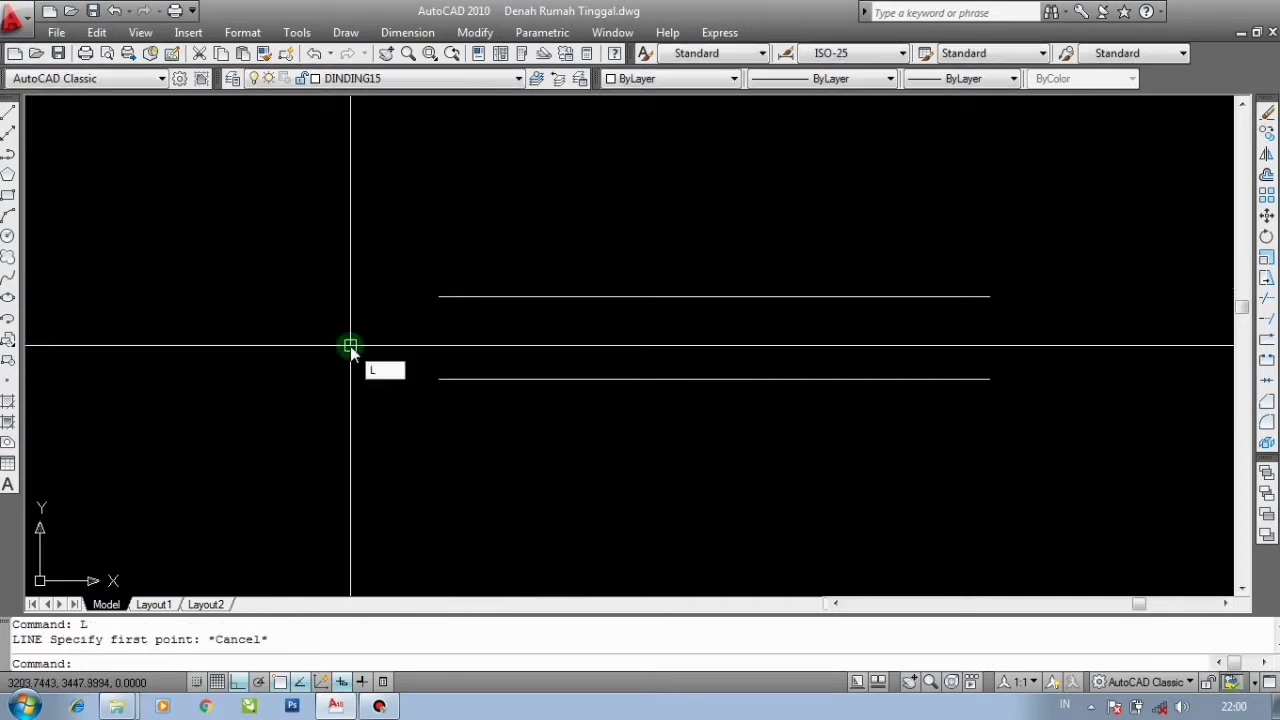
- Draw a line closing the wall's left end between the two multiline edges
key(Return)
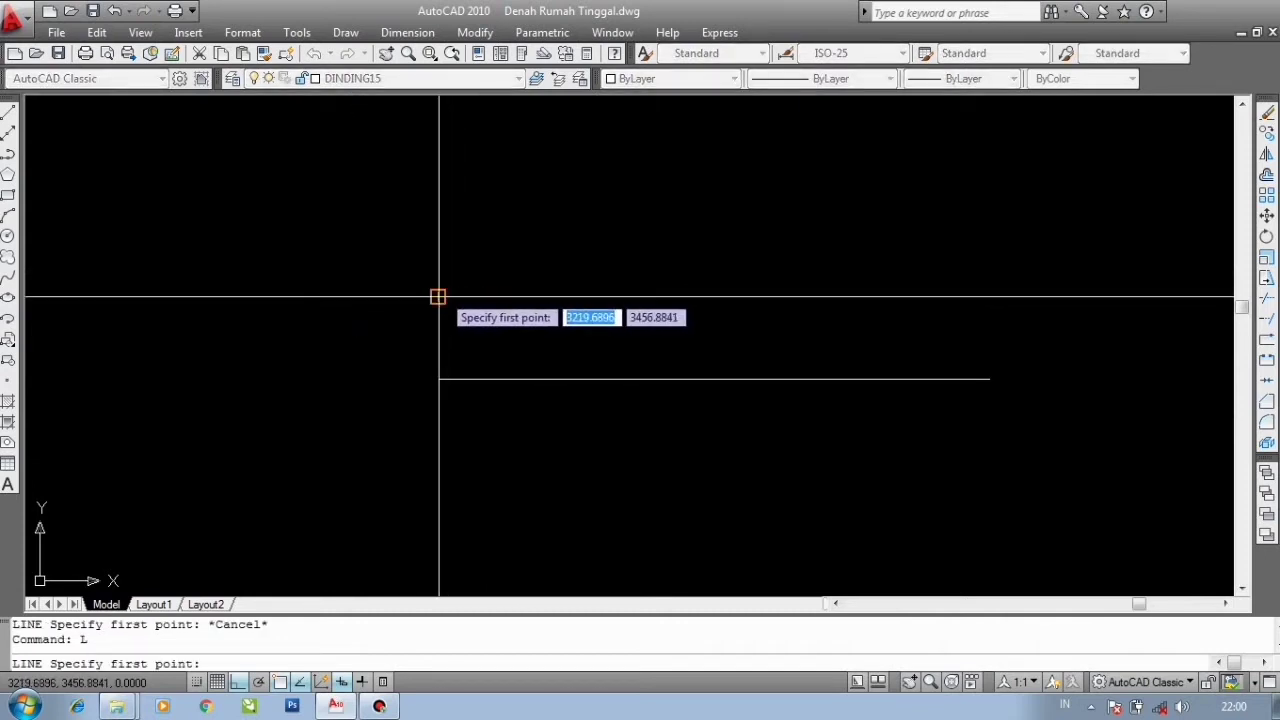
click(438, 296)
click(438, 378)
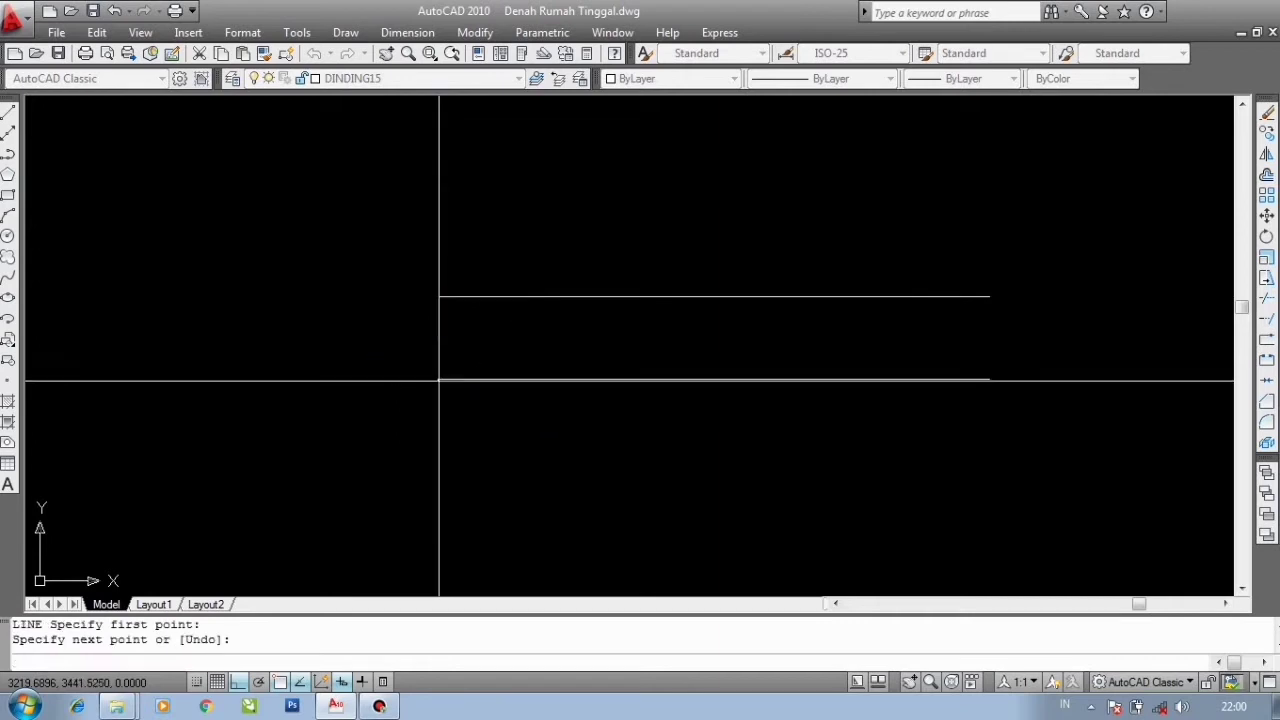
key(Return)
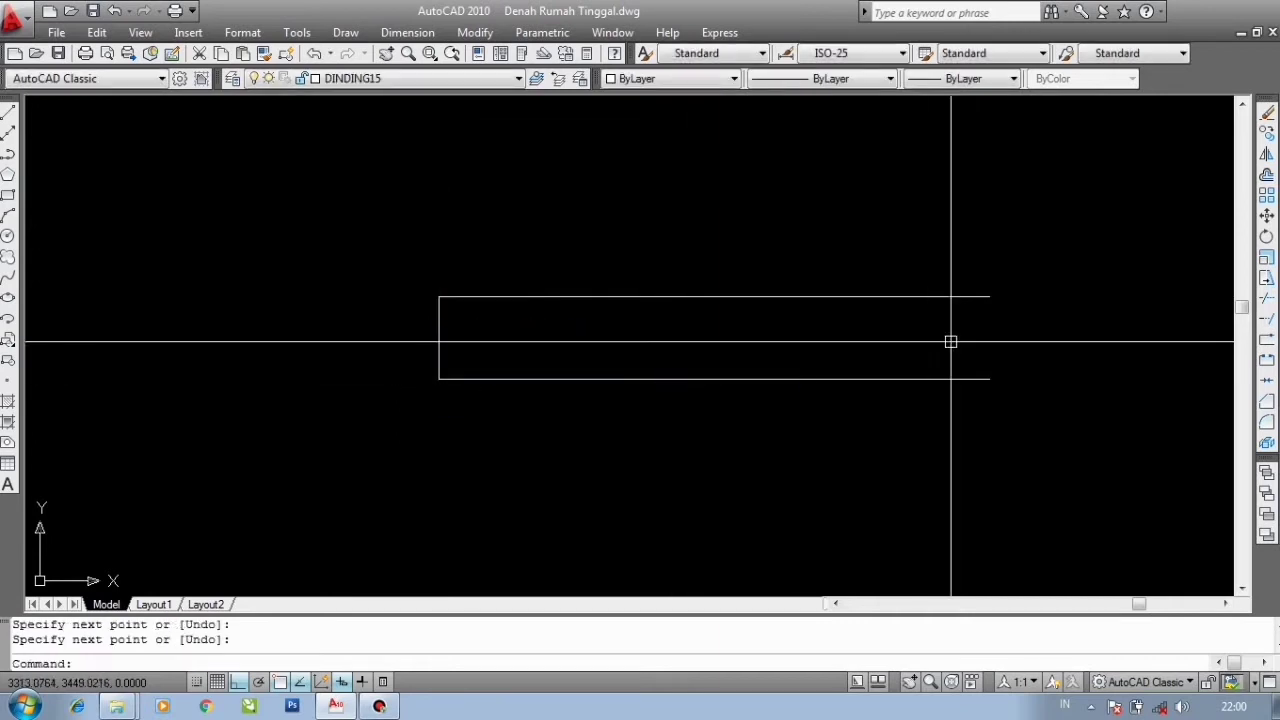
- Draw a line closing the wall's right end between the two multiline edges
key(Return)
click(990, 296)
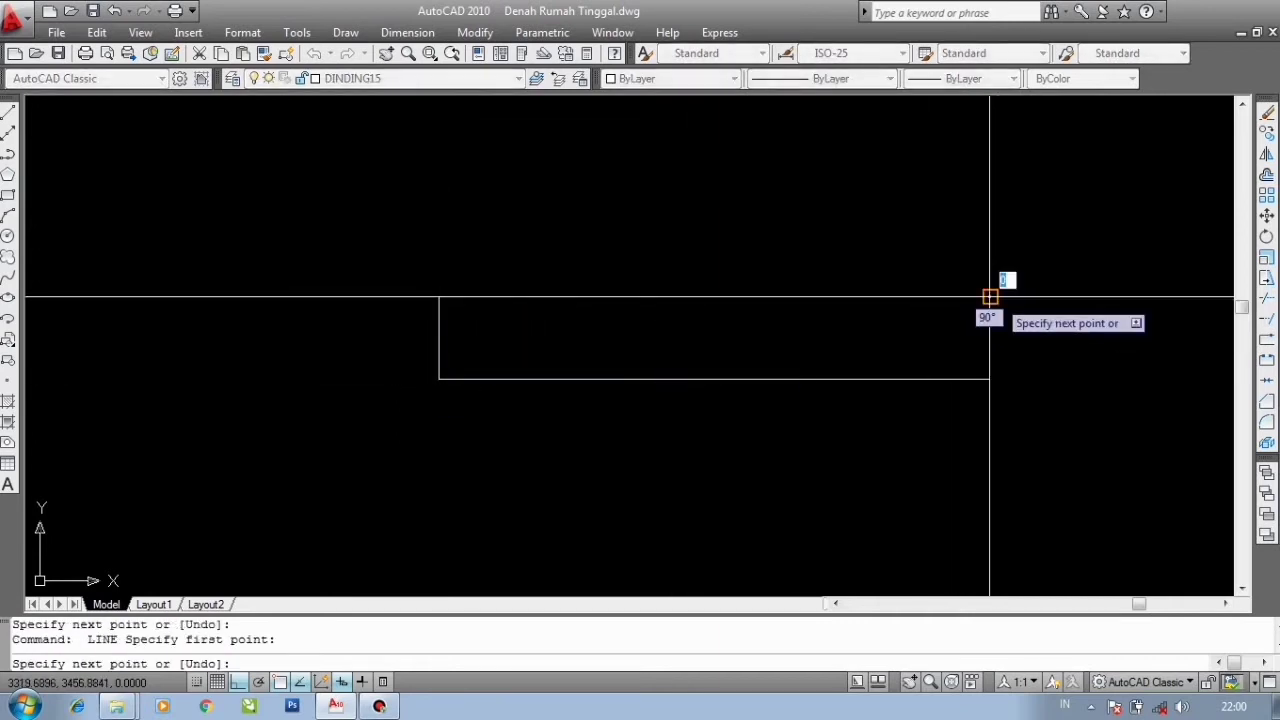
click(990, 378)
key(Return)
scroll(502, 350, down, 4)
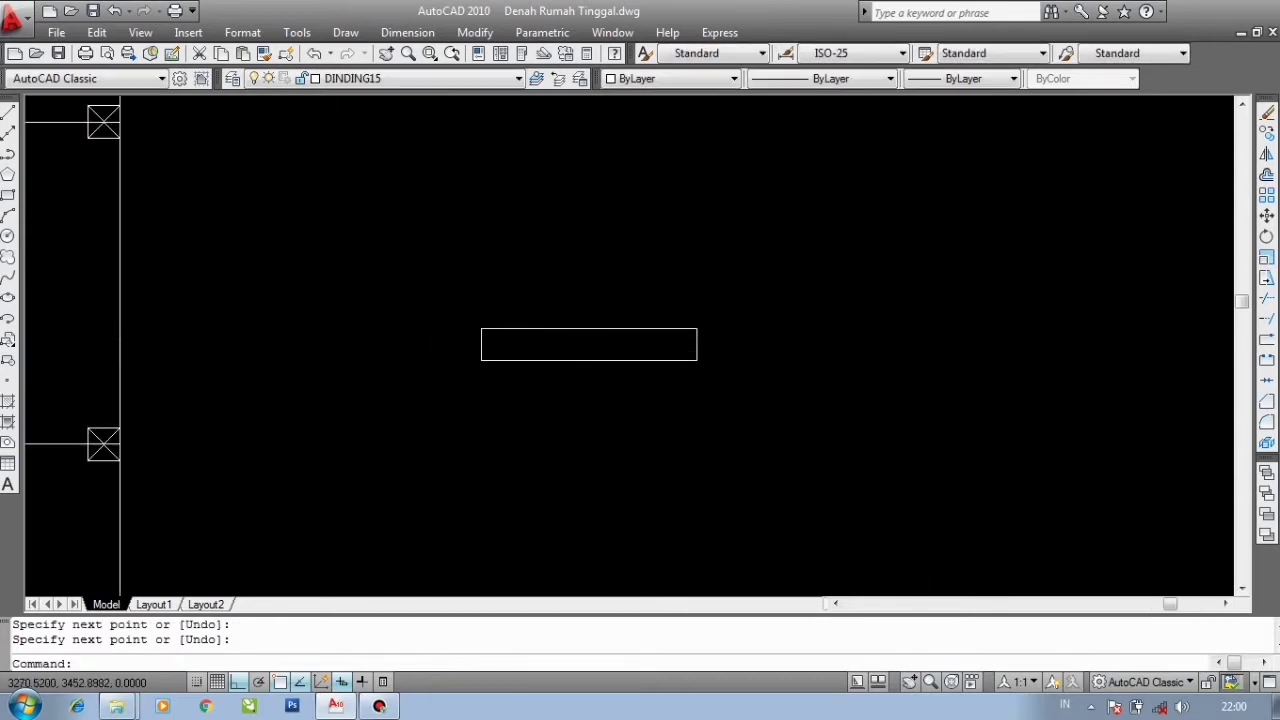
scroll(594, 338, up, 3)
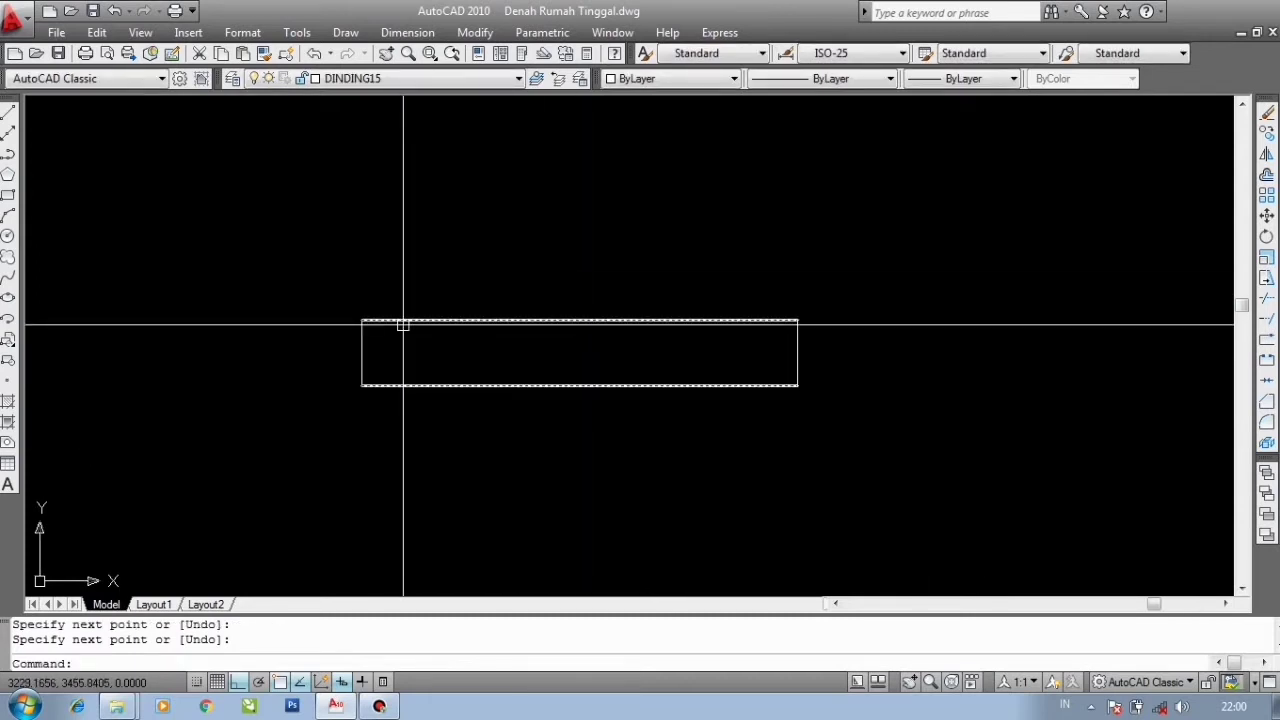
- Switch to the DINDING12 layer and draw a multiline at scale 12 along the existing wall from its left end to its right end
mouse_move(403, 325)
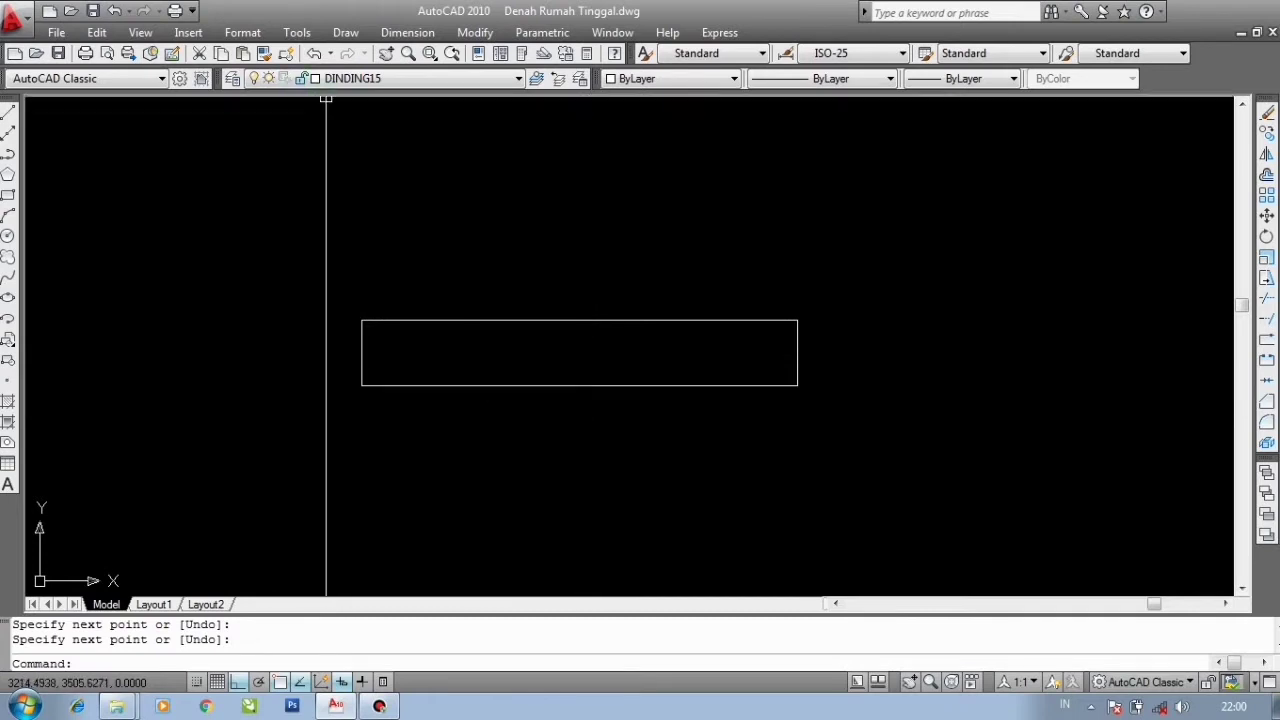
click(368, 79)
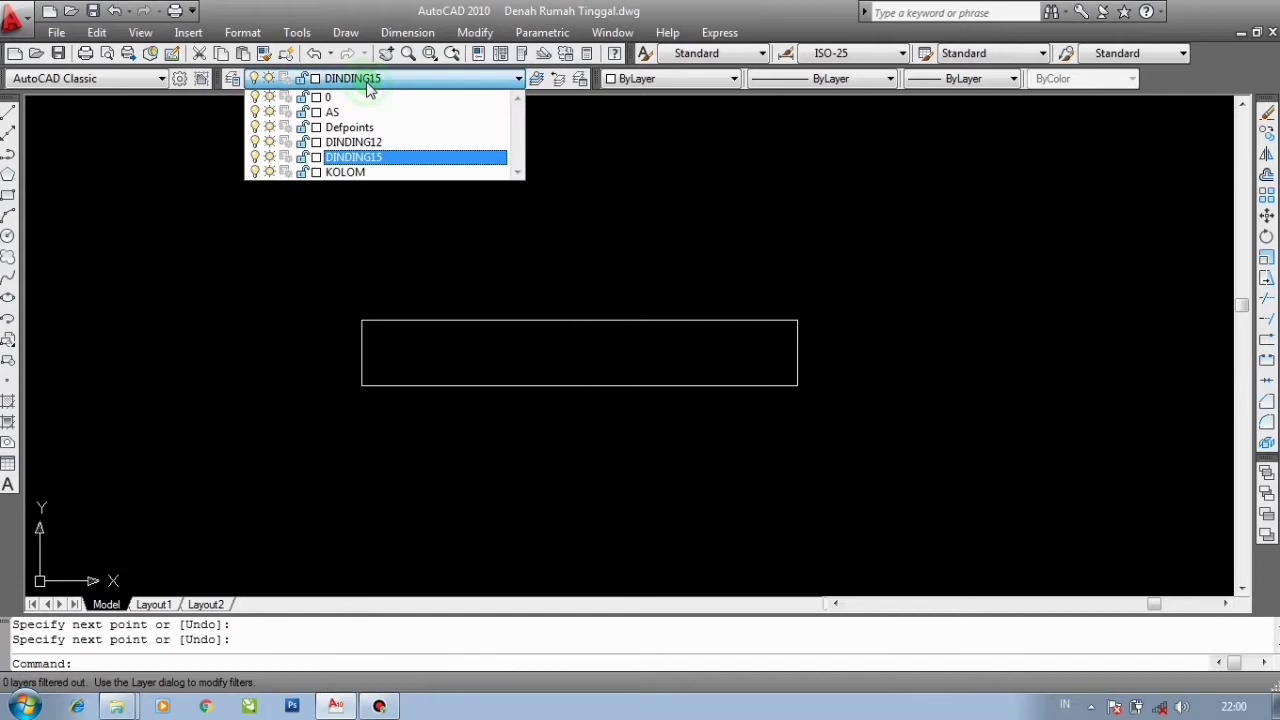
click(366, 140)
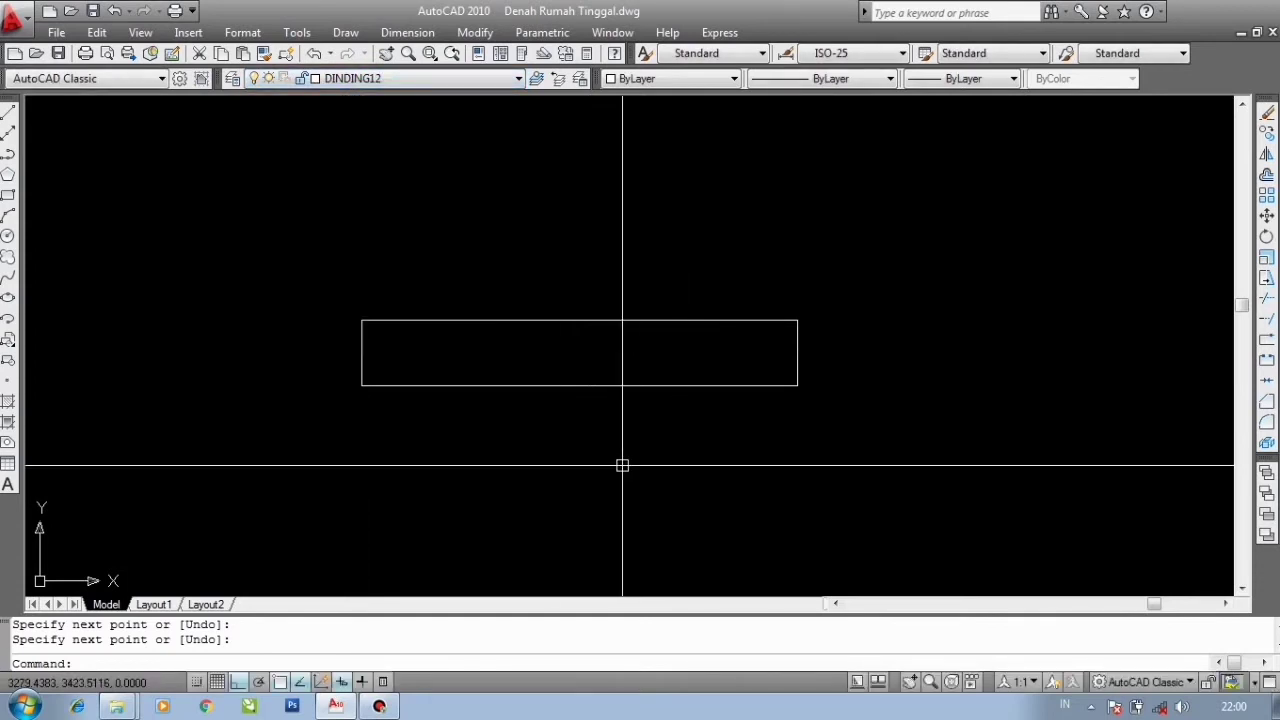
text(M)
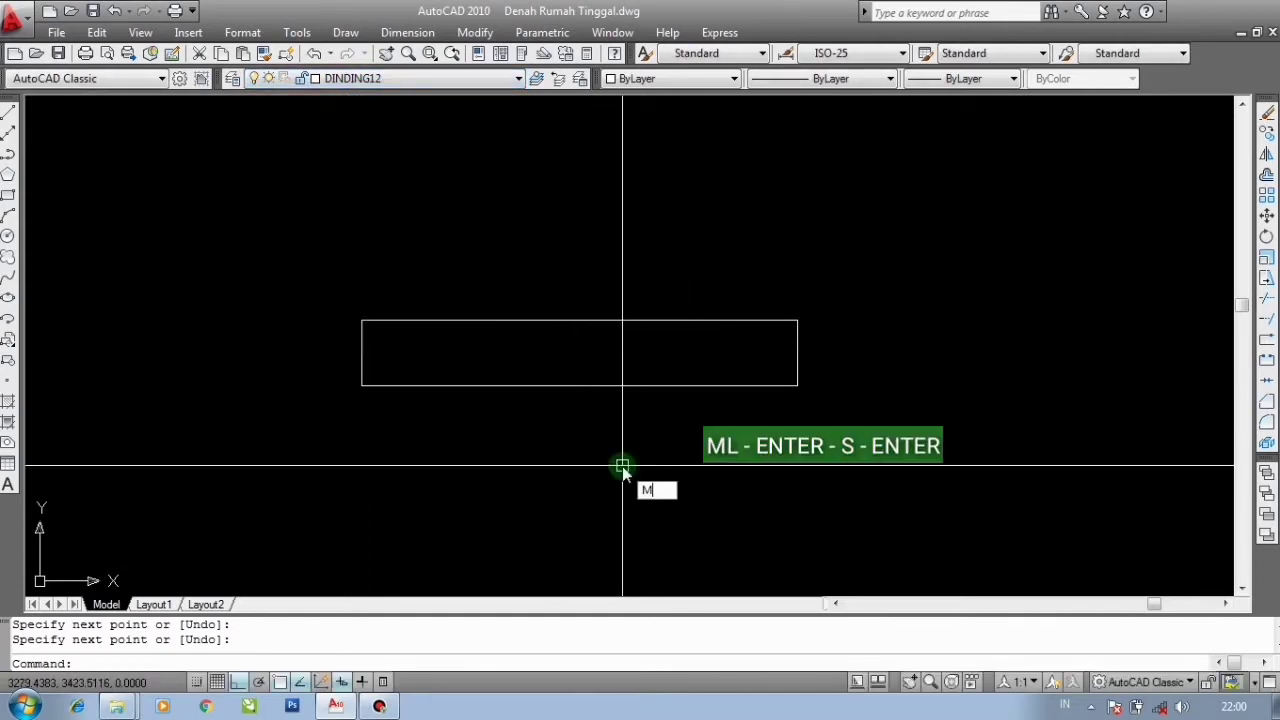
text(L)
key(Return)
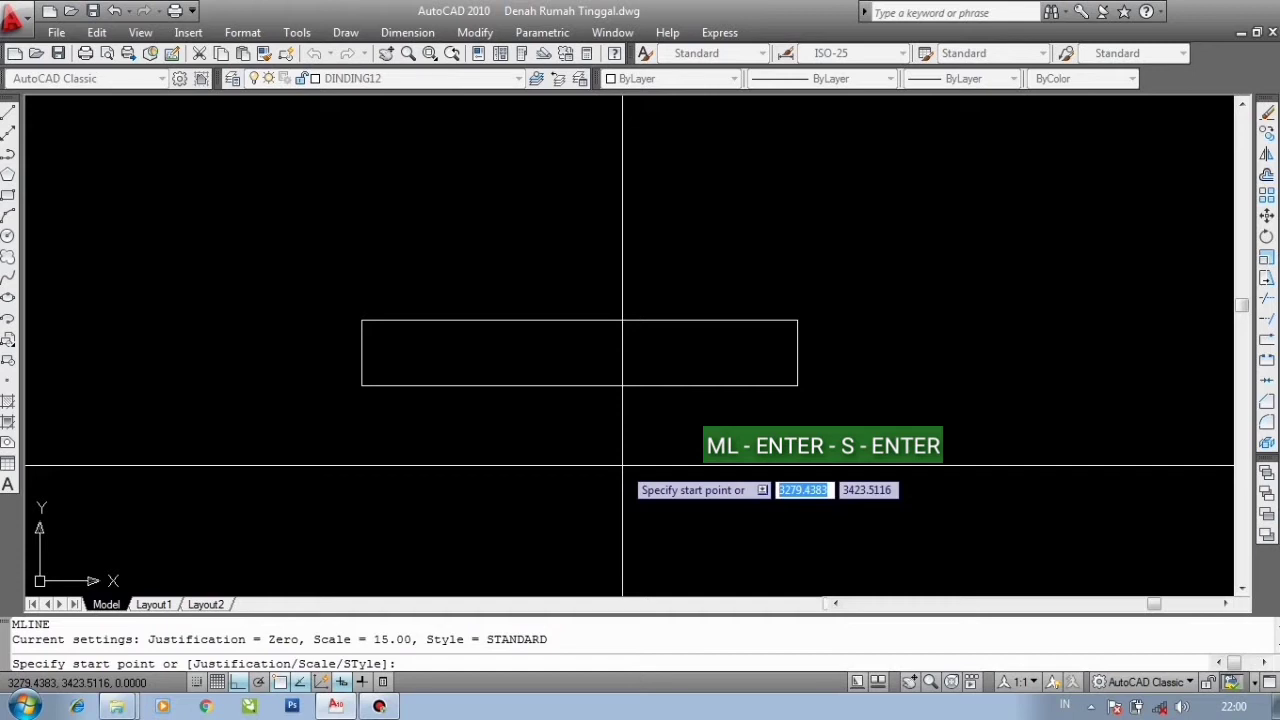
text(s)
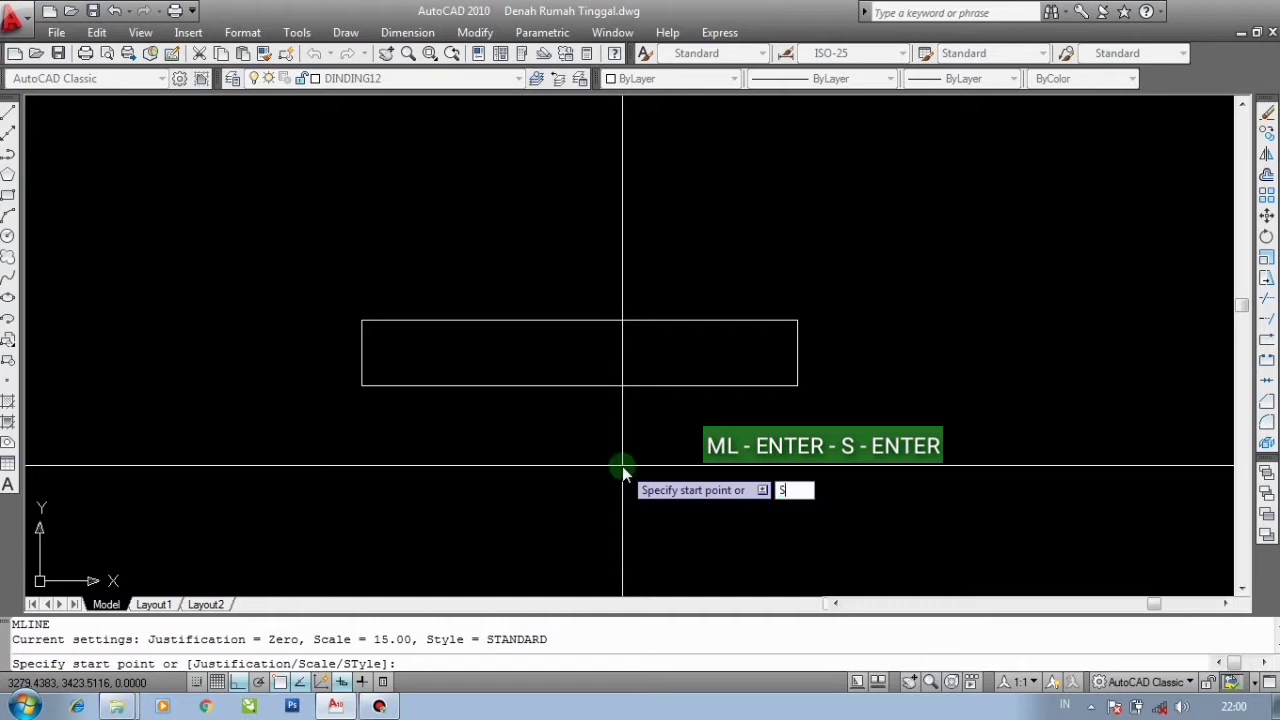
key(Return)
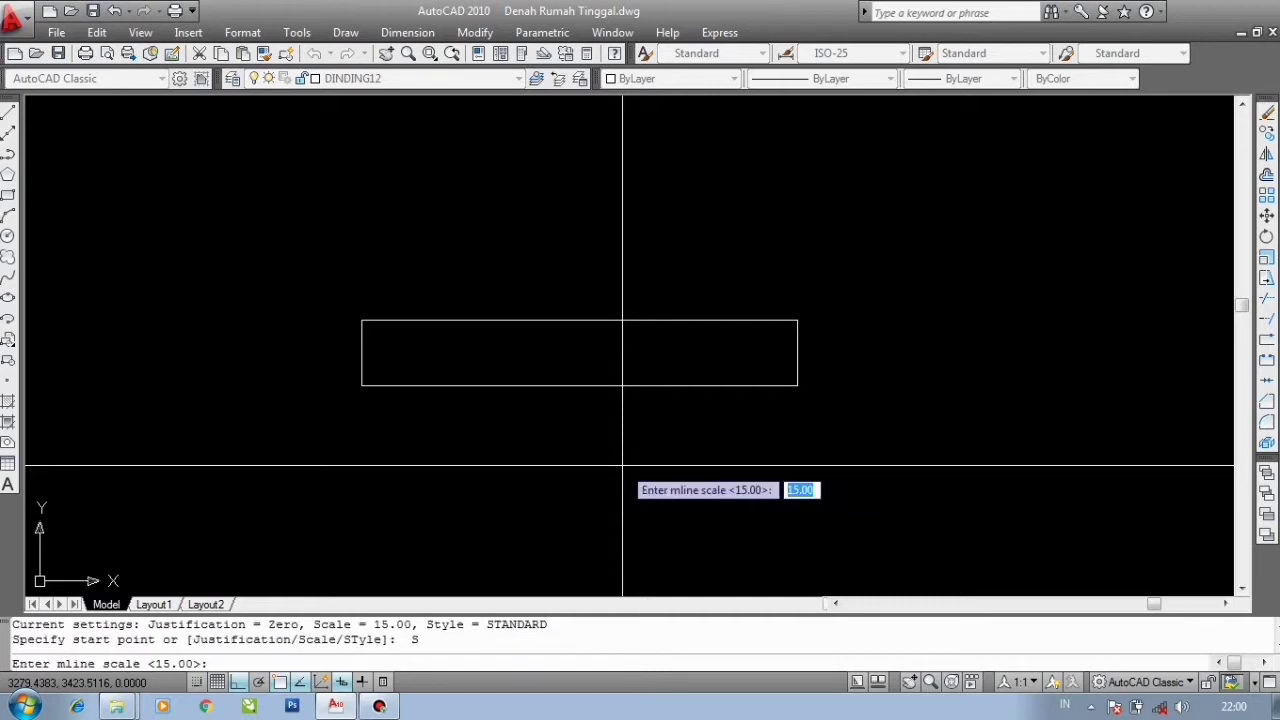
text(12)
key(Return)
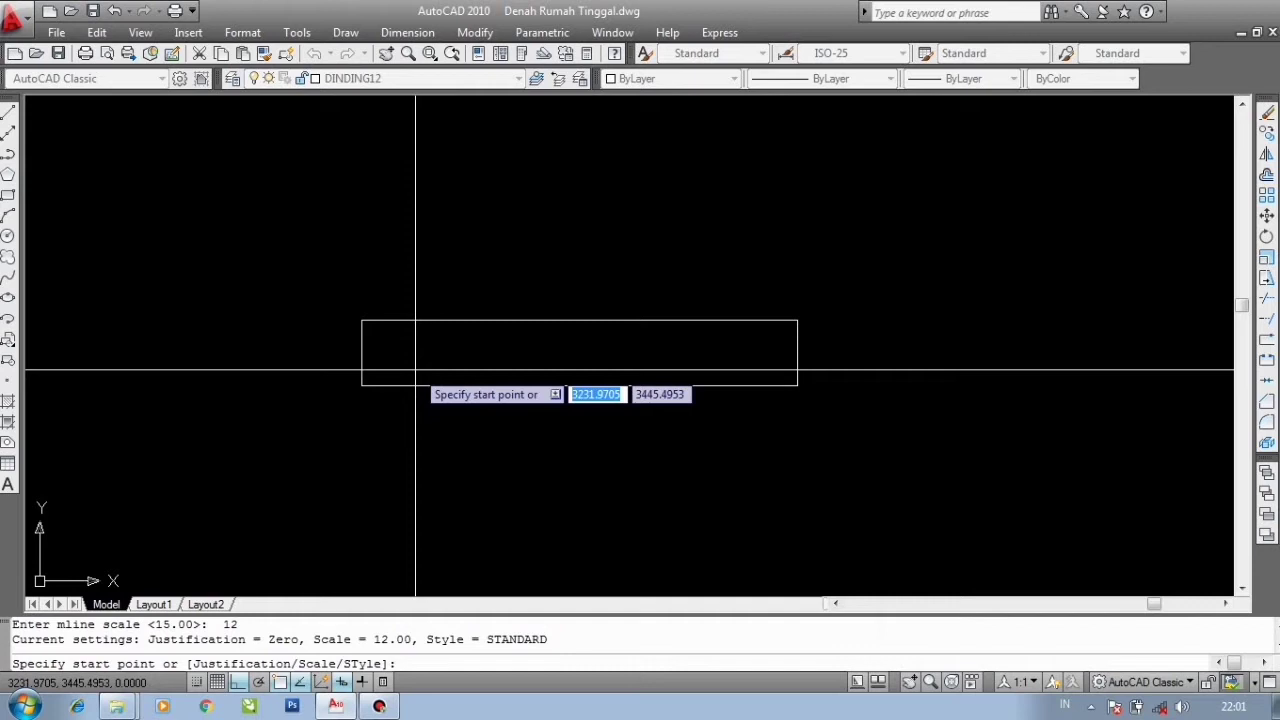
click(361, 353)
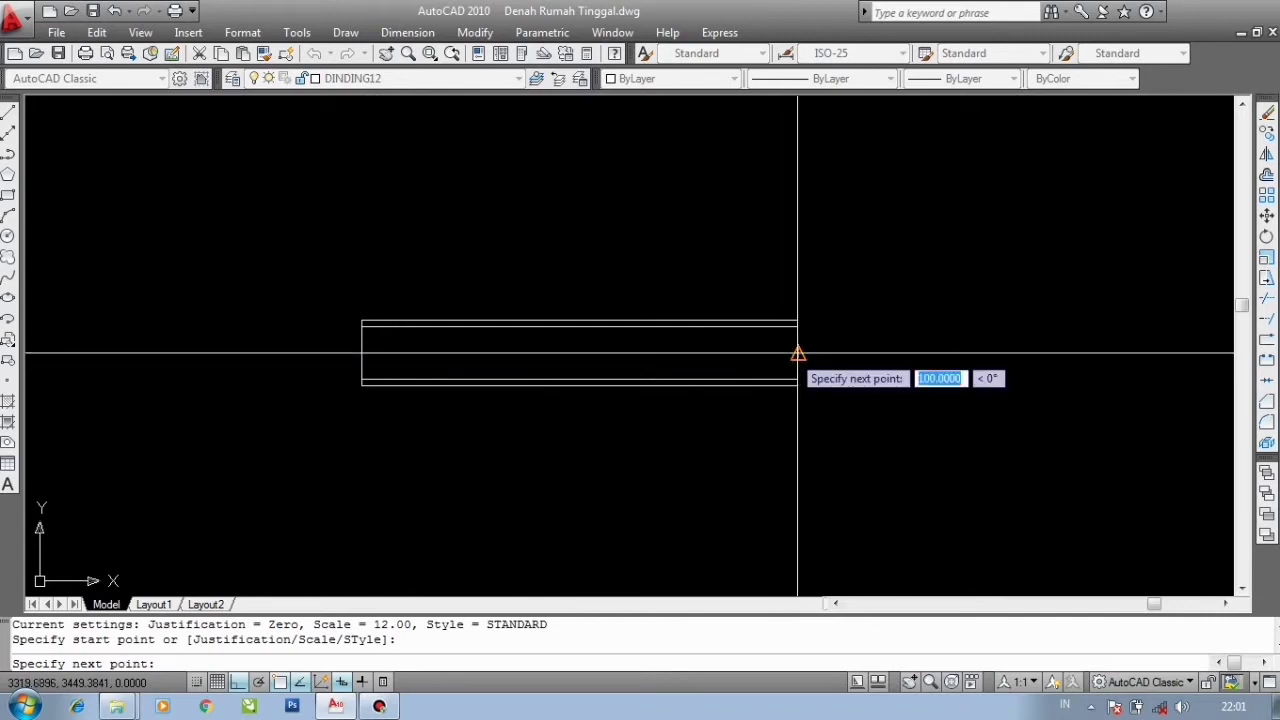
click(797, 353)
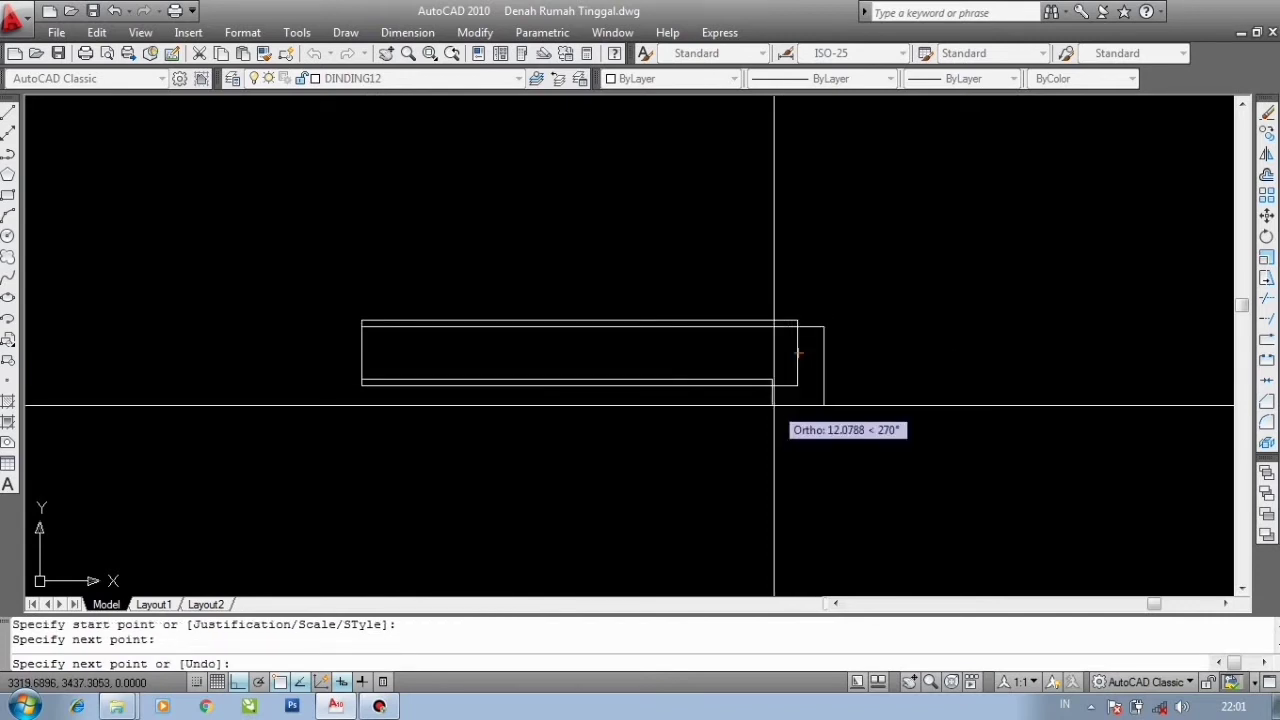
key(Return)
- Zoom in and select the overlapping wall multilines one by one to inspect them, then clear the selection
scroll(700, 400, up, 1)
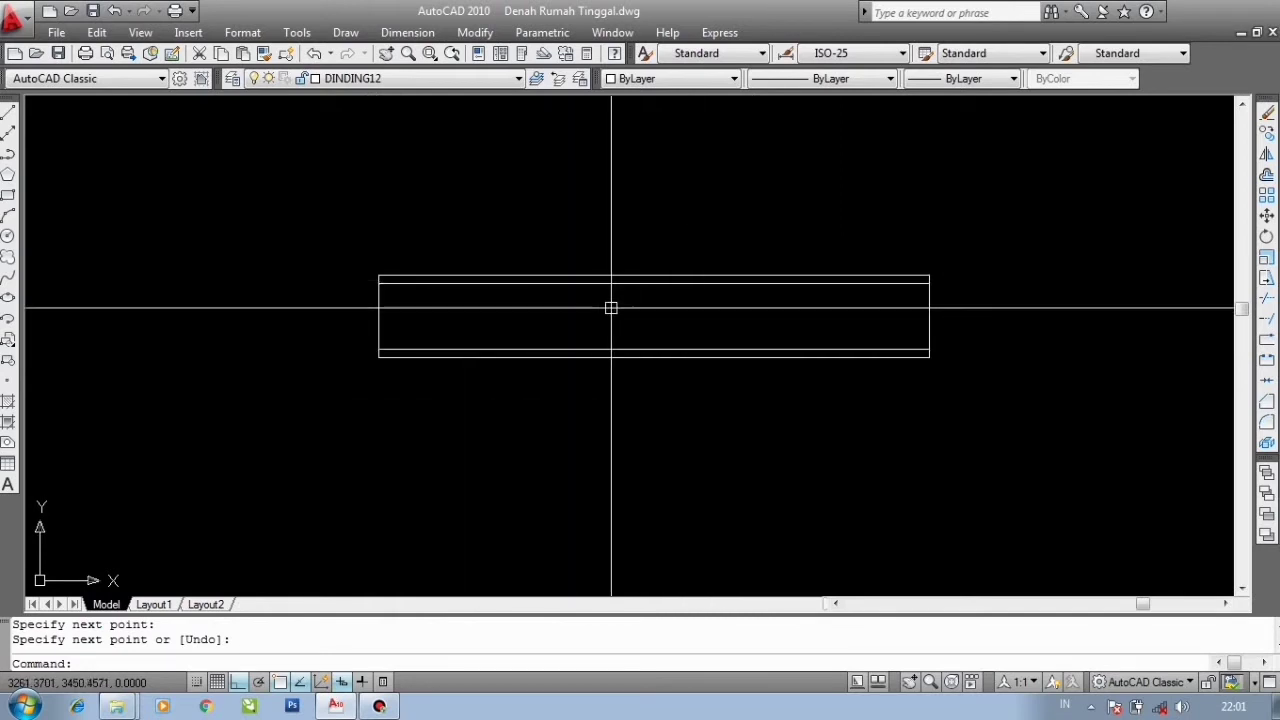
scroll(459, 316, up, 4)
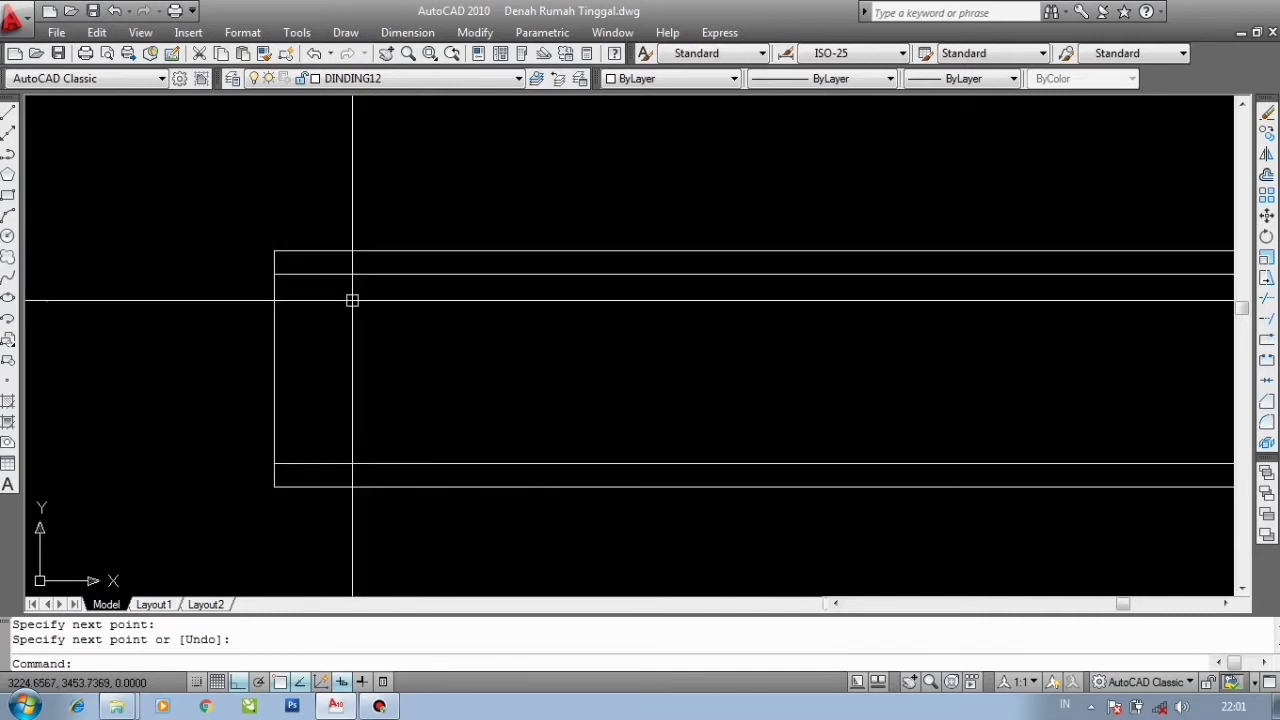
scroll(355, 300, down, 3)
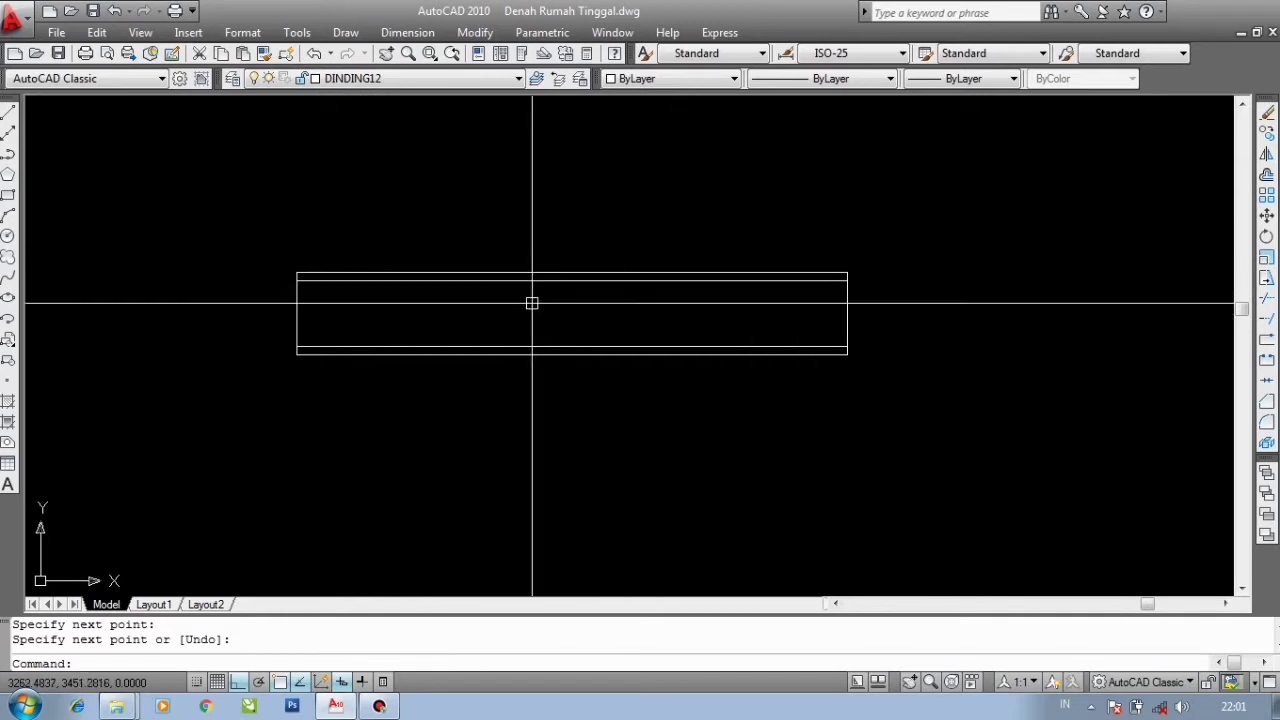
scroll(491, 297, down, 3)
scroll(482, 291, up, 2)
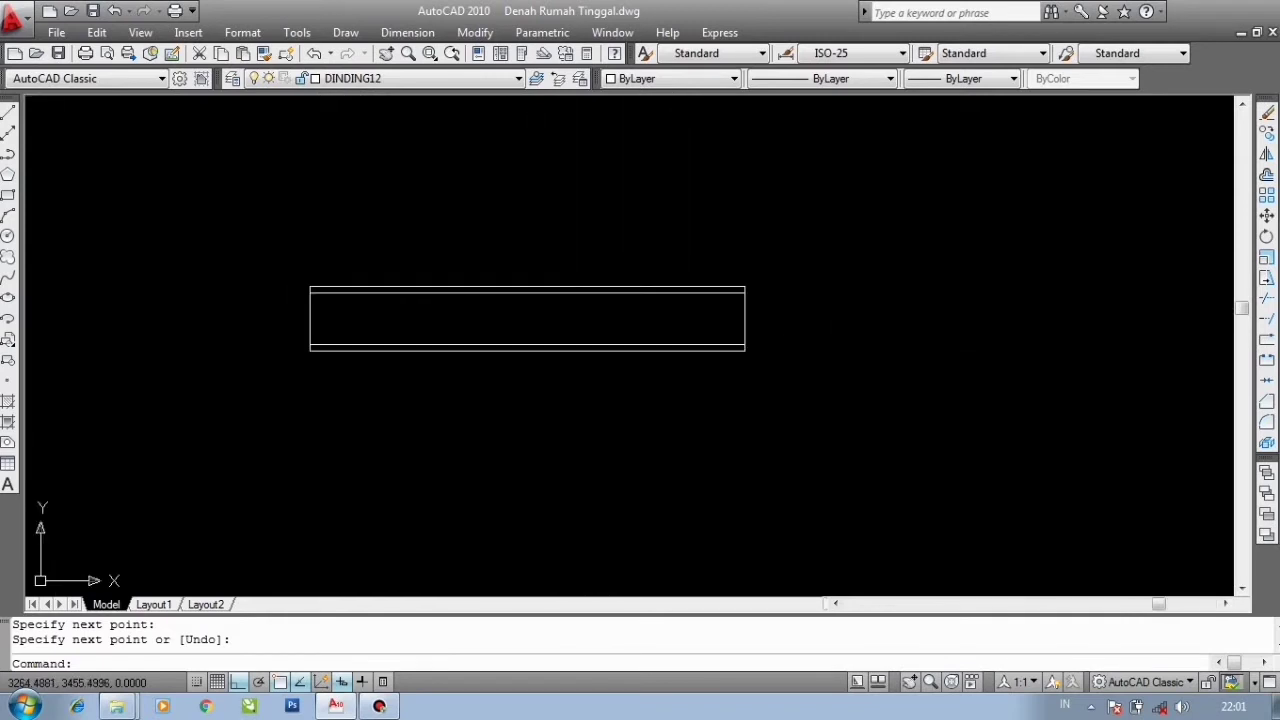
click(550, 392)
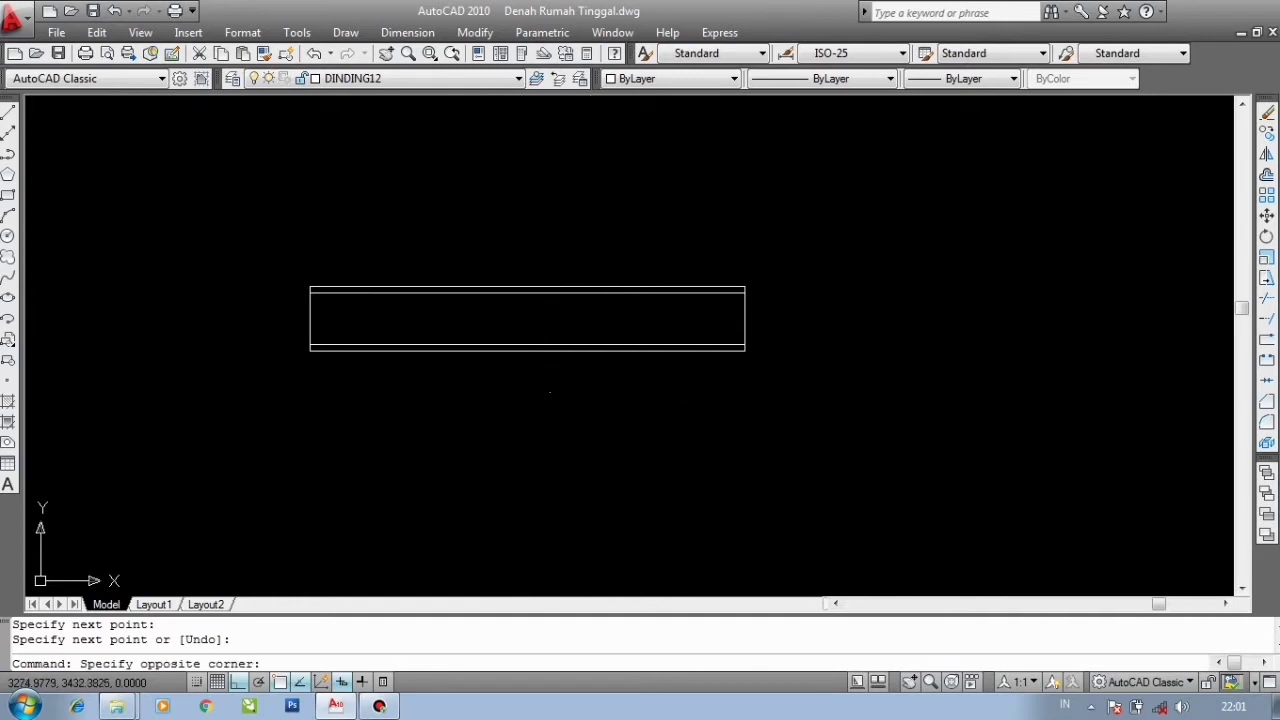
click(434, 240)
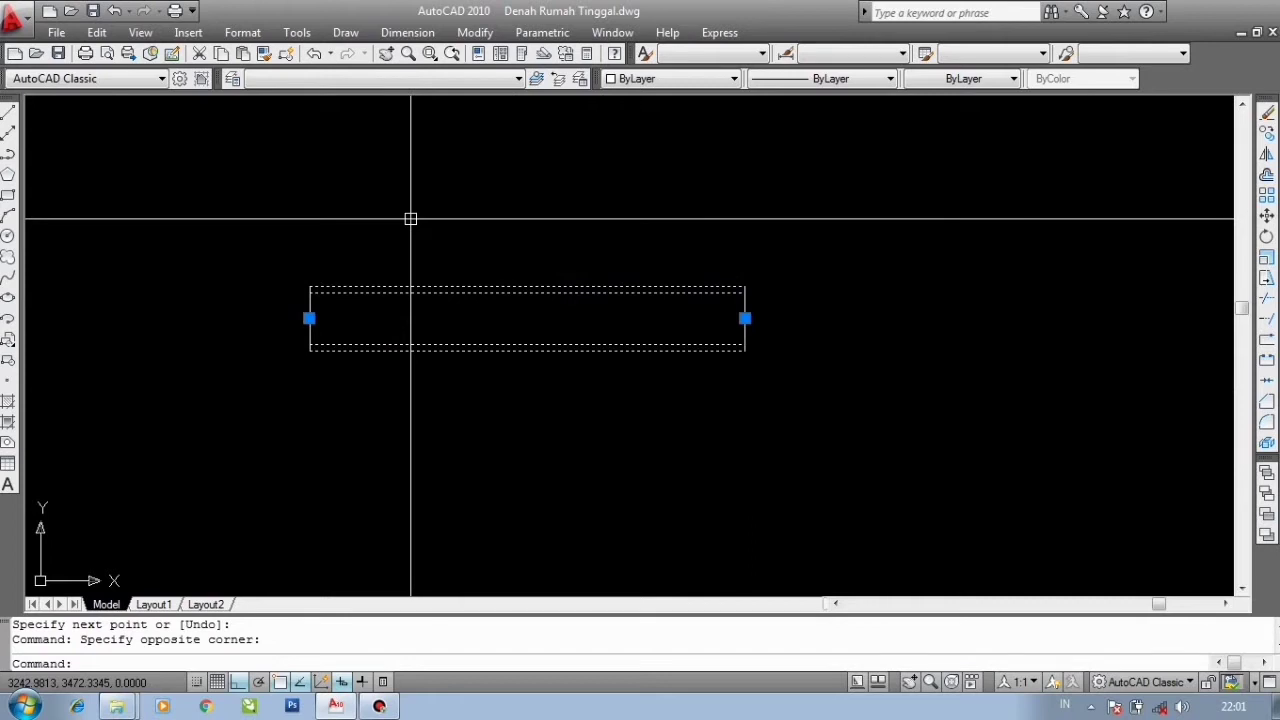
key(Escape)
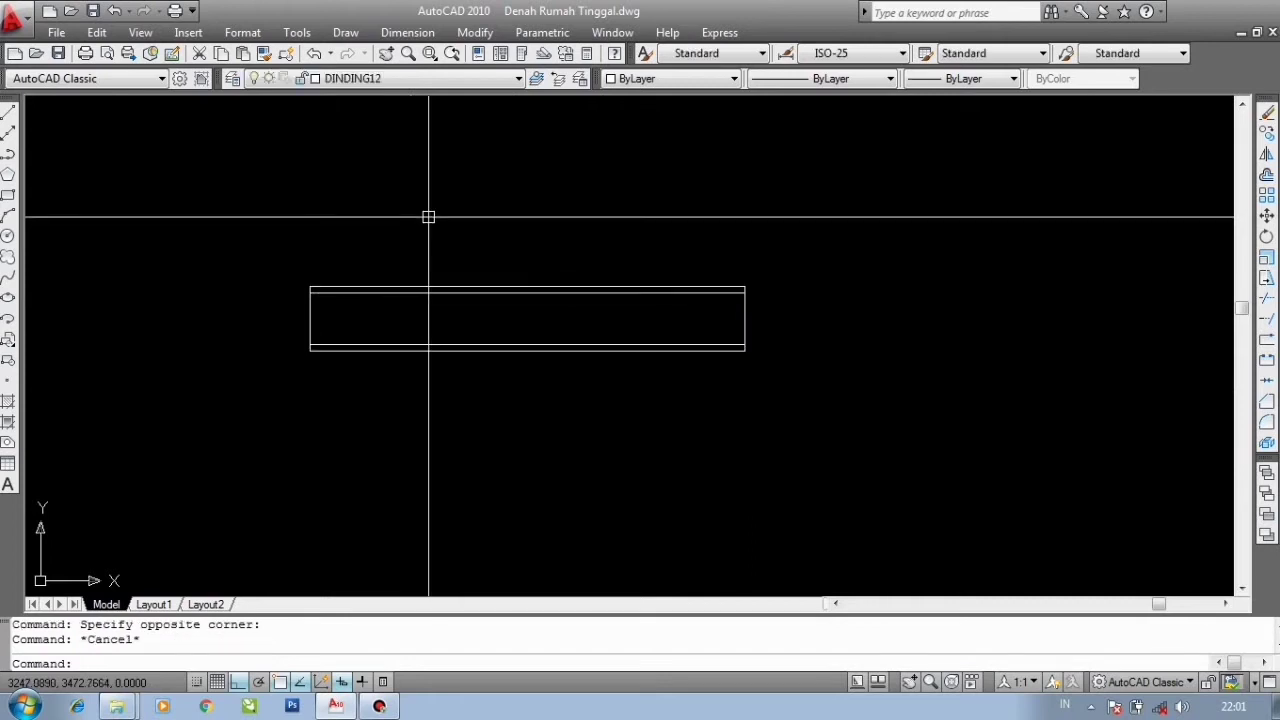
click(451, 287)
scroll(456, 289, up, 2)
key(Escape)
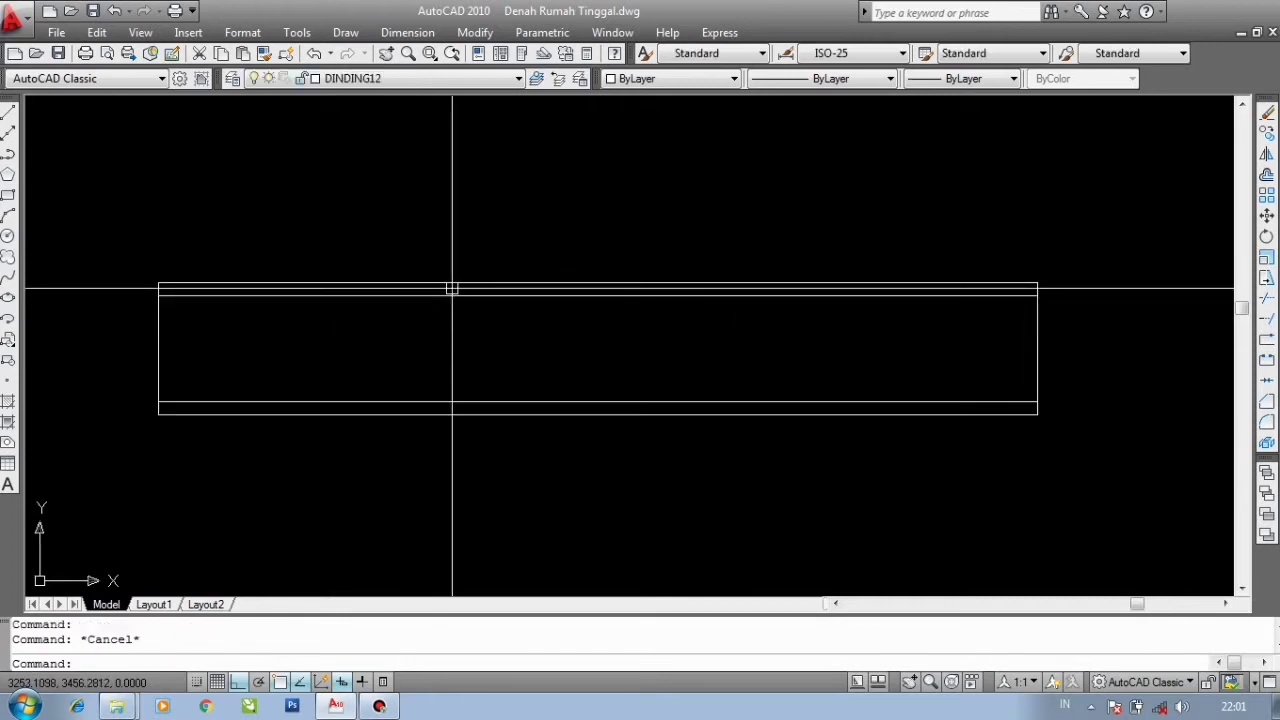
click(437, 282)
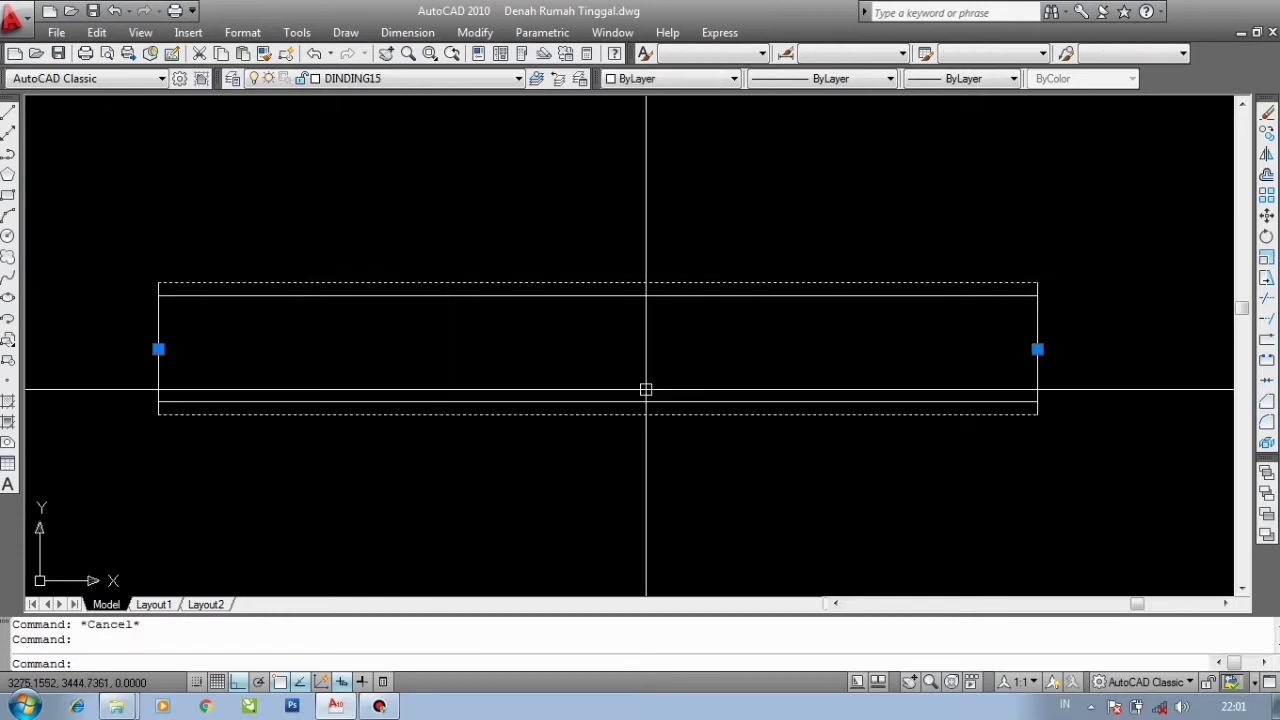
key(Escape)
- Explode the two overlapping wall multilines into individual lines
scroll(620, 278, down, 2)
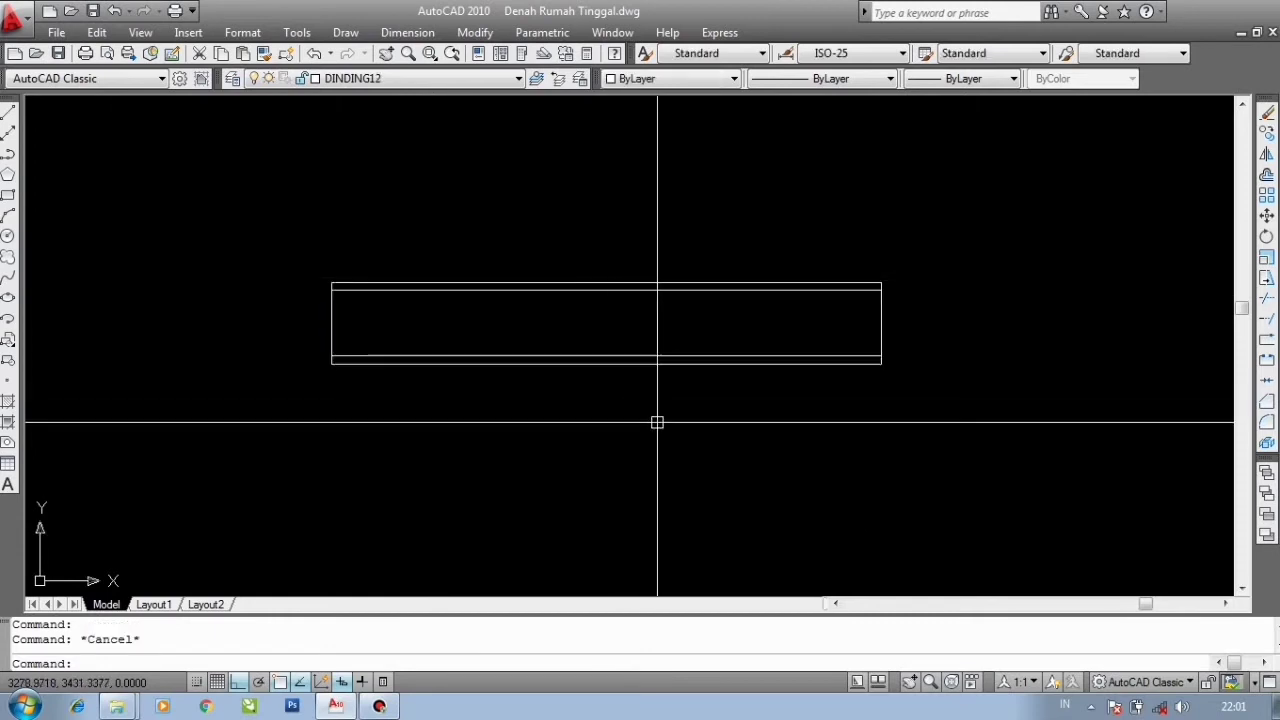
click(669, 434)
click(538, 192)
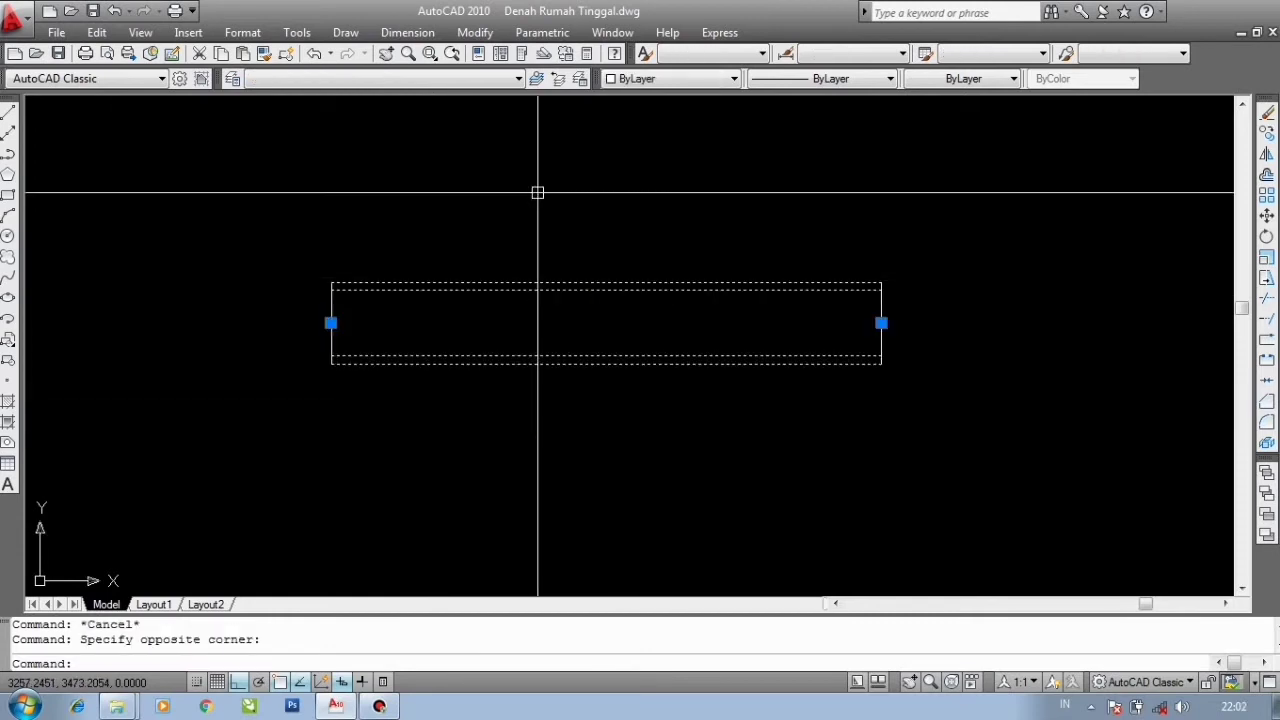
text(x)
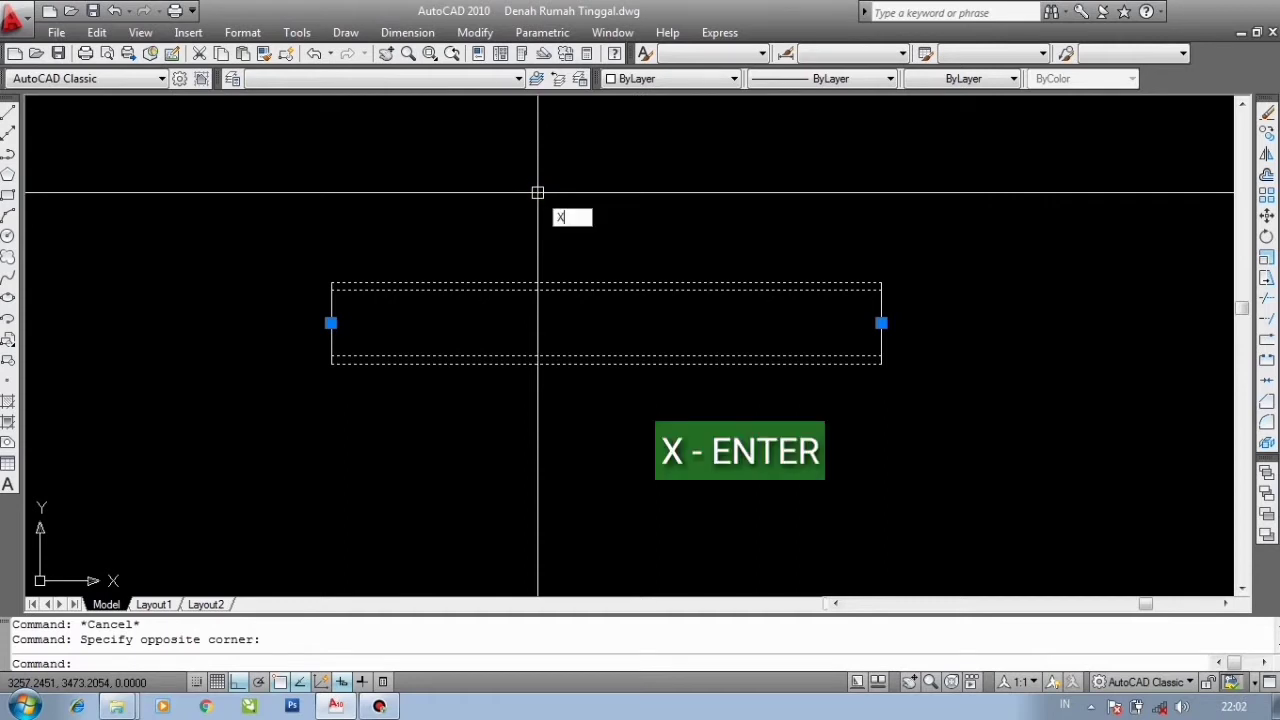
key(Return)
click(564, 283)
key(Escape)
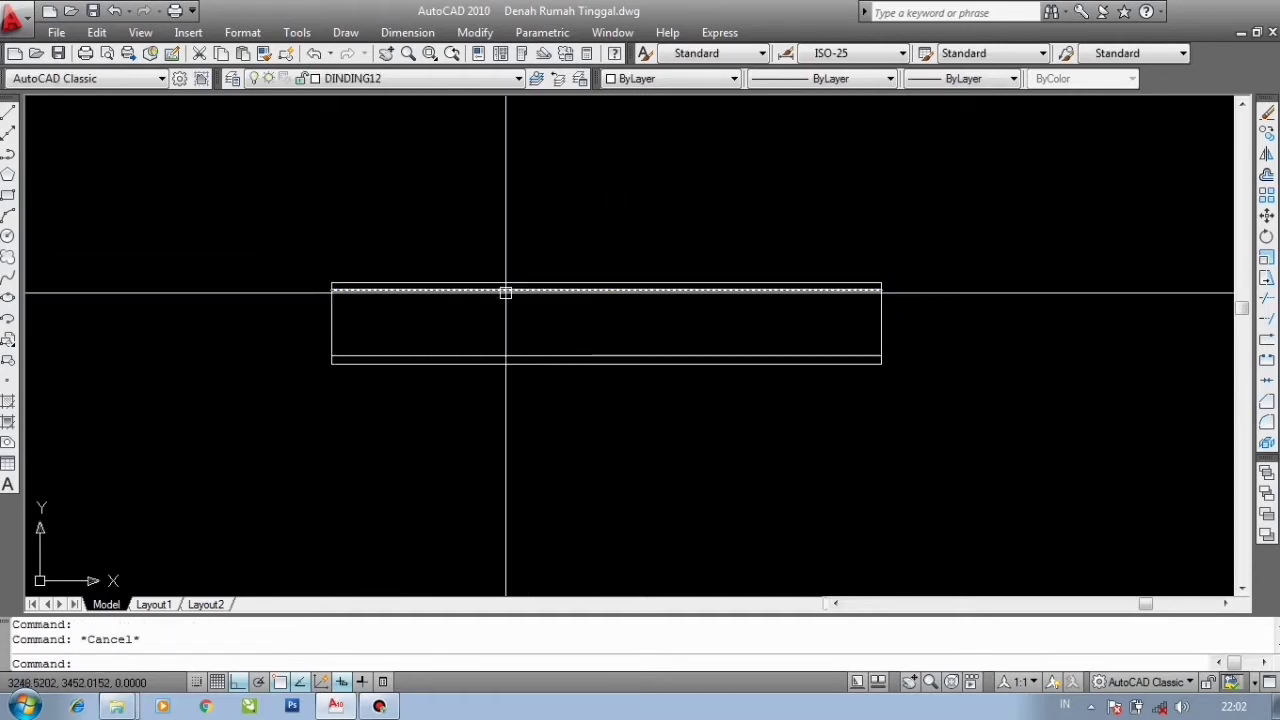
scroll(505, 292, down, 3)
scroll(517, 326, up, 2)
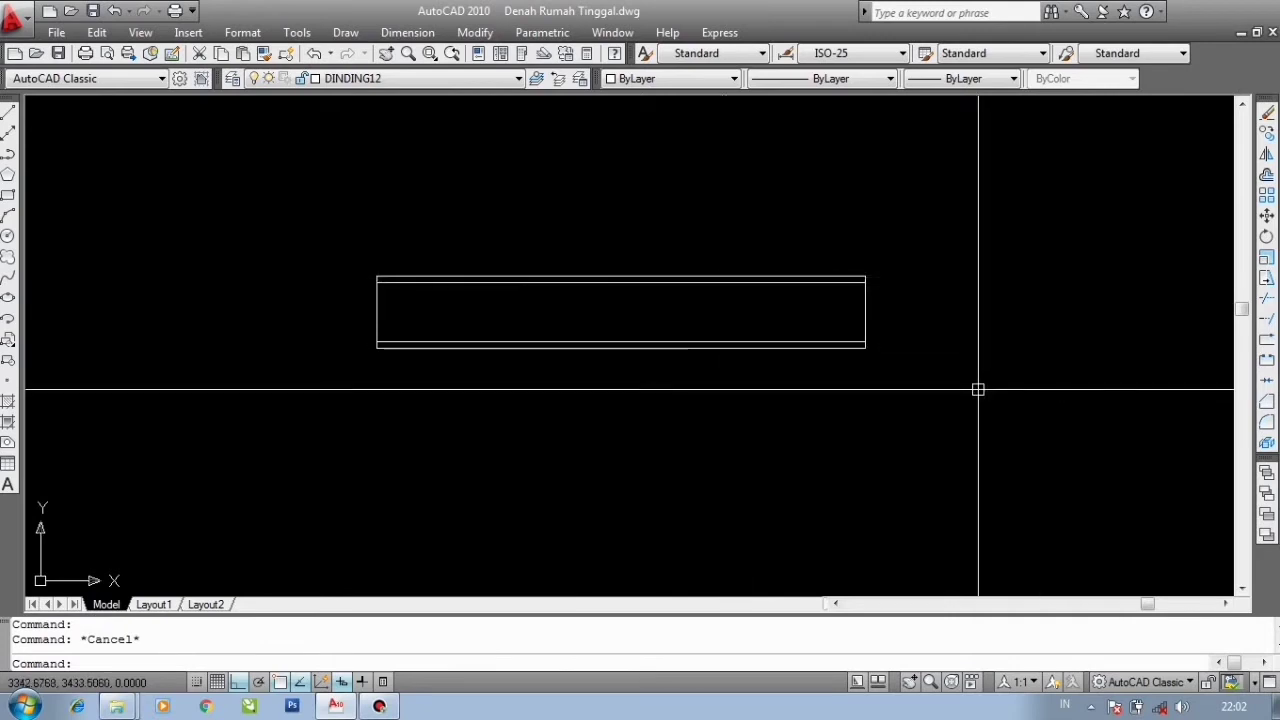
- Create a new layer named ARSIRAN with a lineweight of 0.05 mm
click(378, 79)
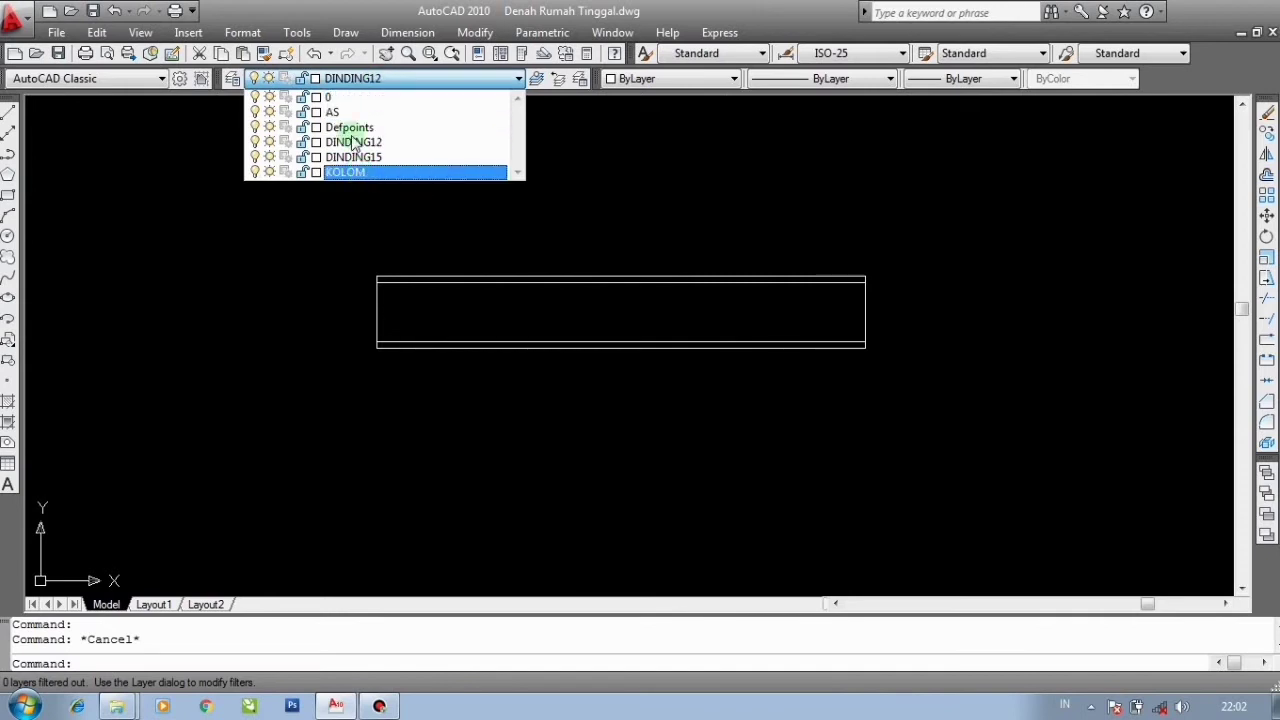
click(607, 161)
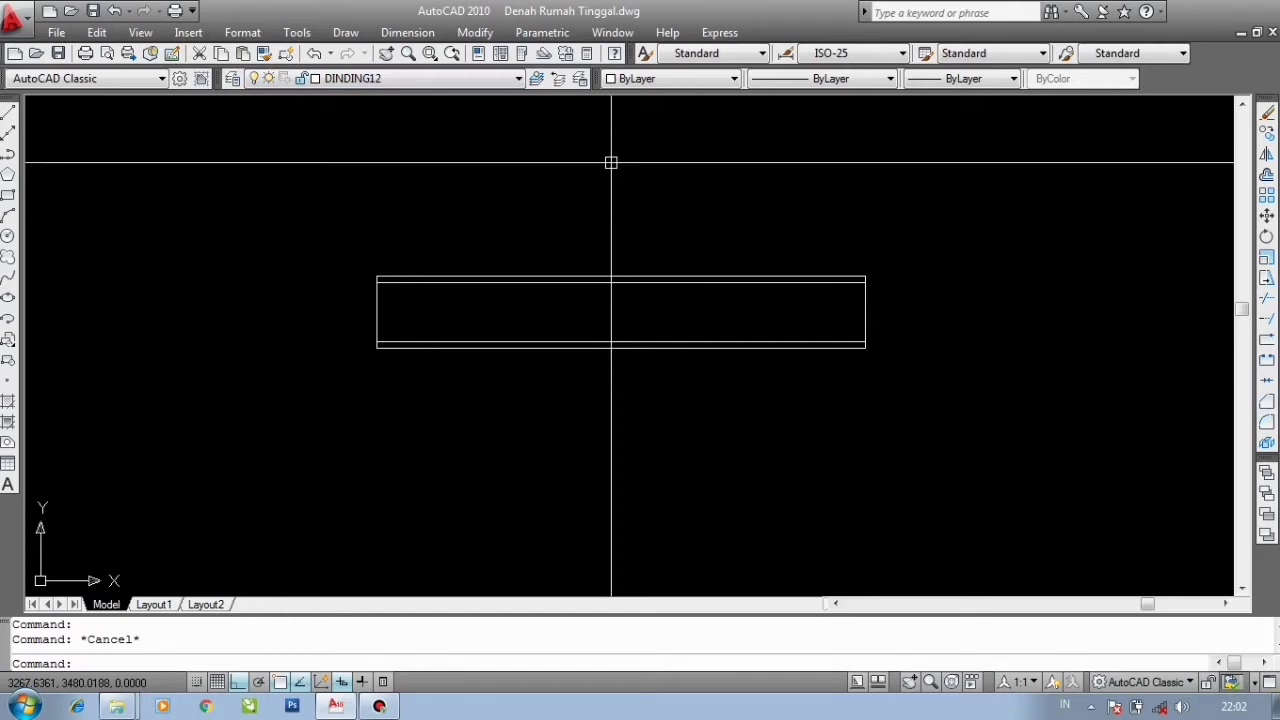
text(LA)
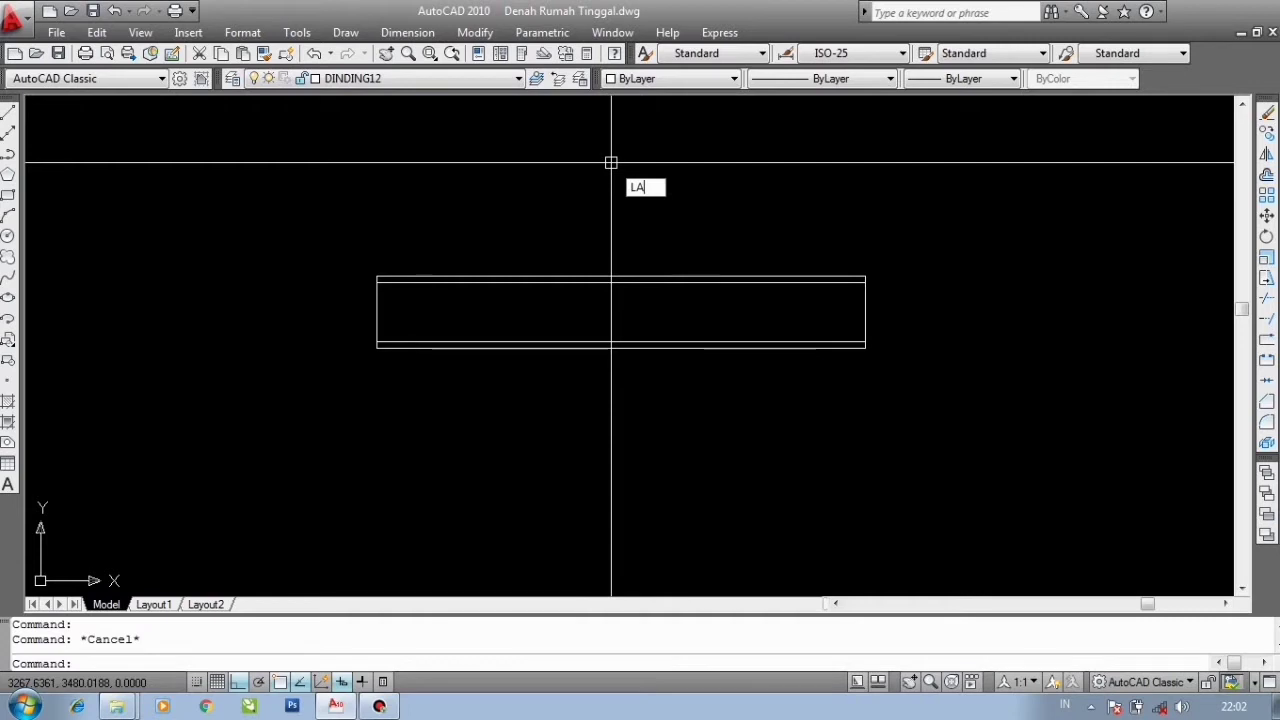
key(Return)
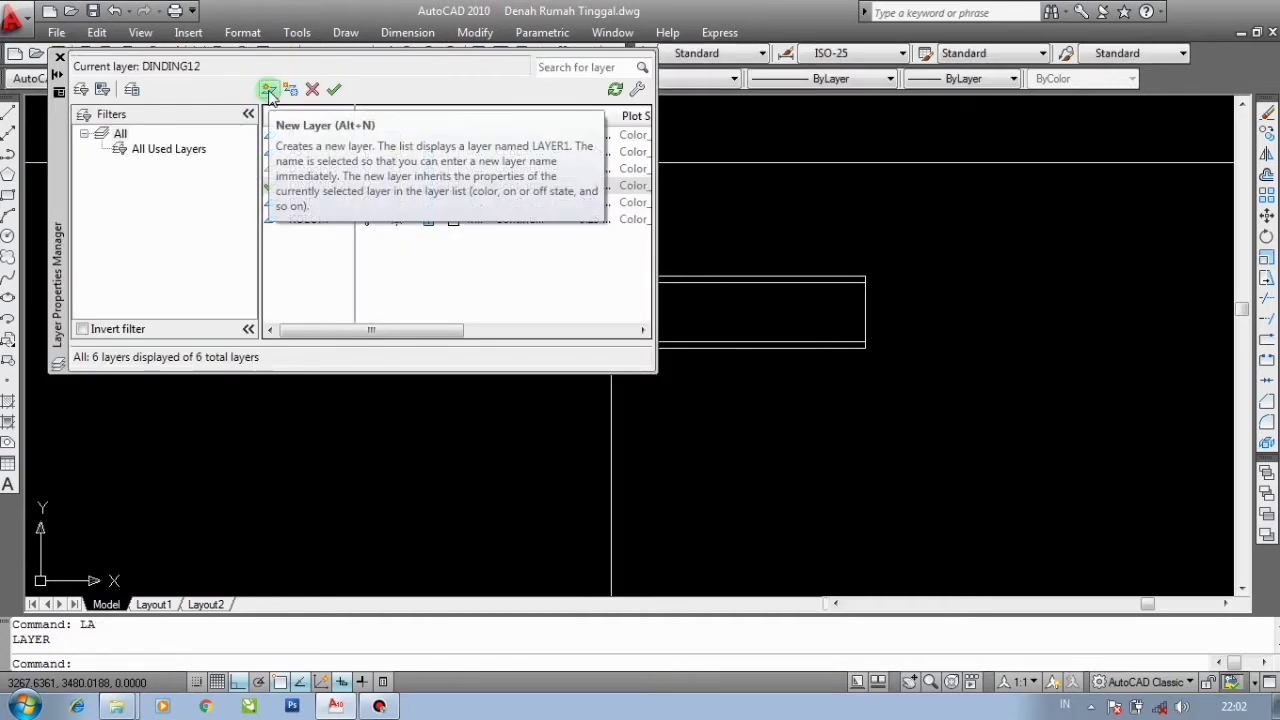
click(268, 90)
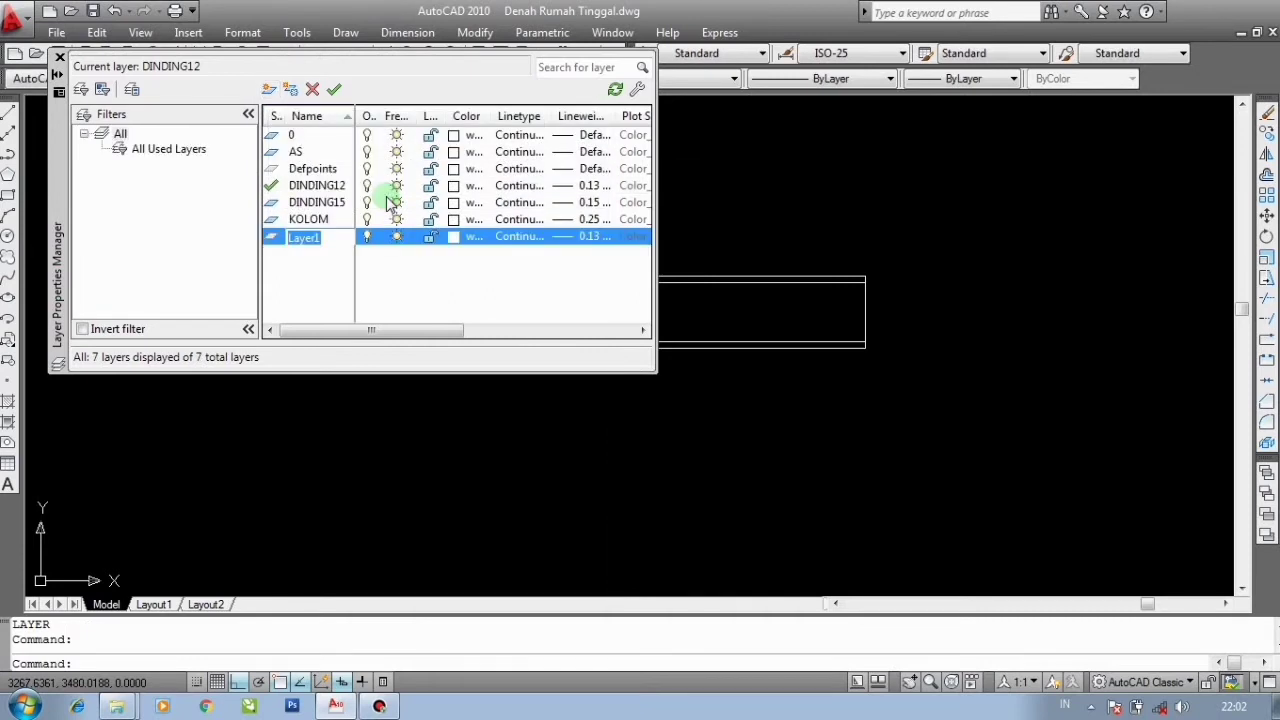
text(ARSIRAN)
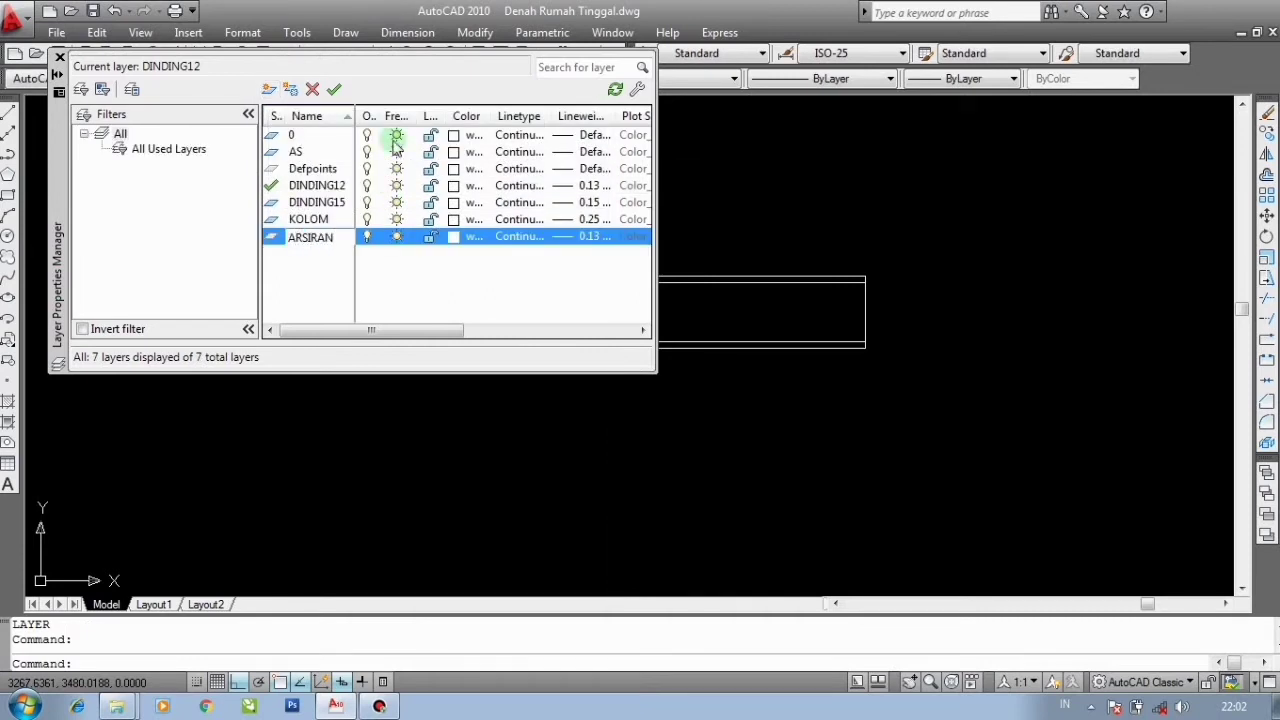
click(556, 240)
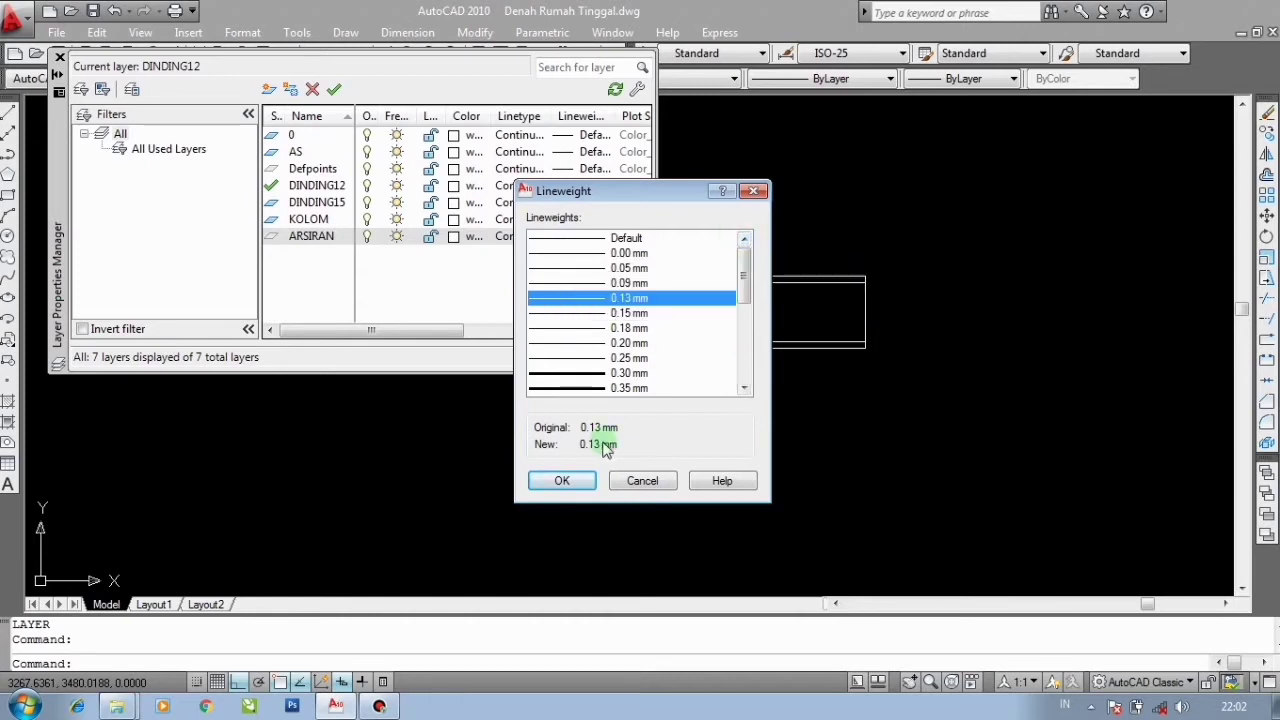
click(628, 268)
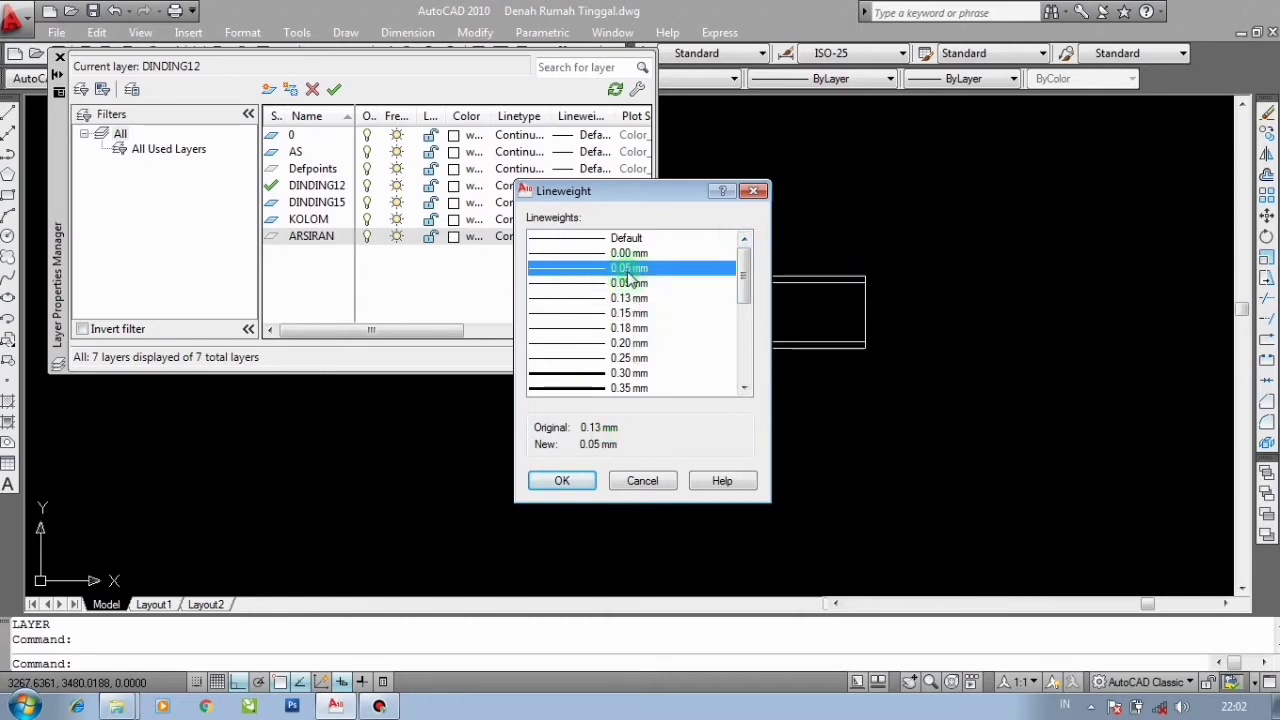
click(562, 481)
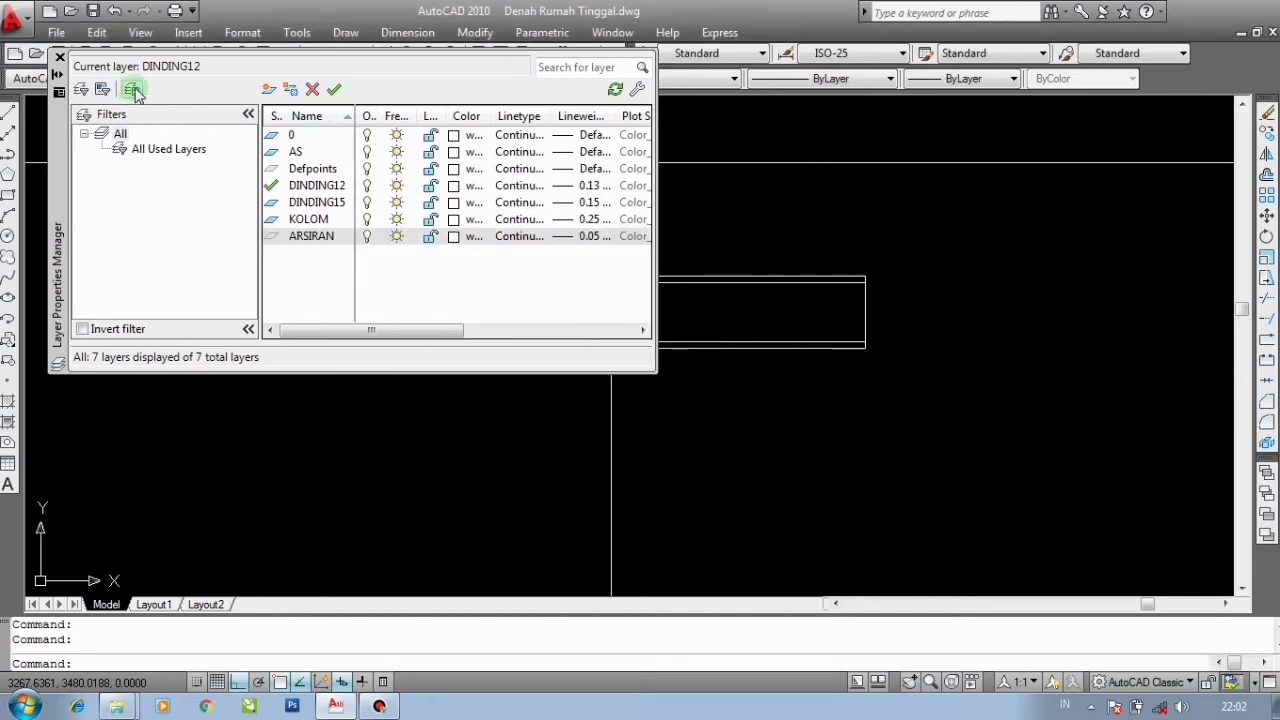
click(60, 57)
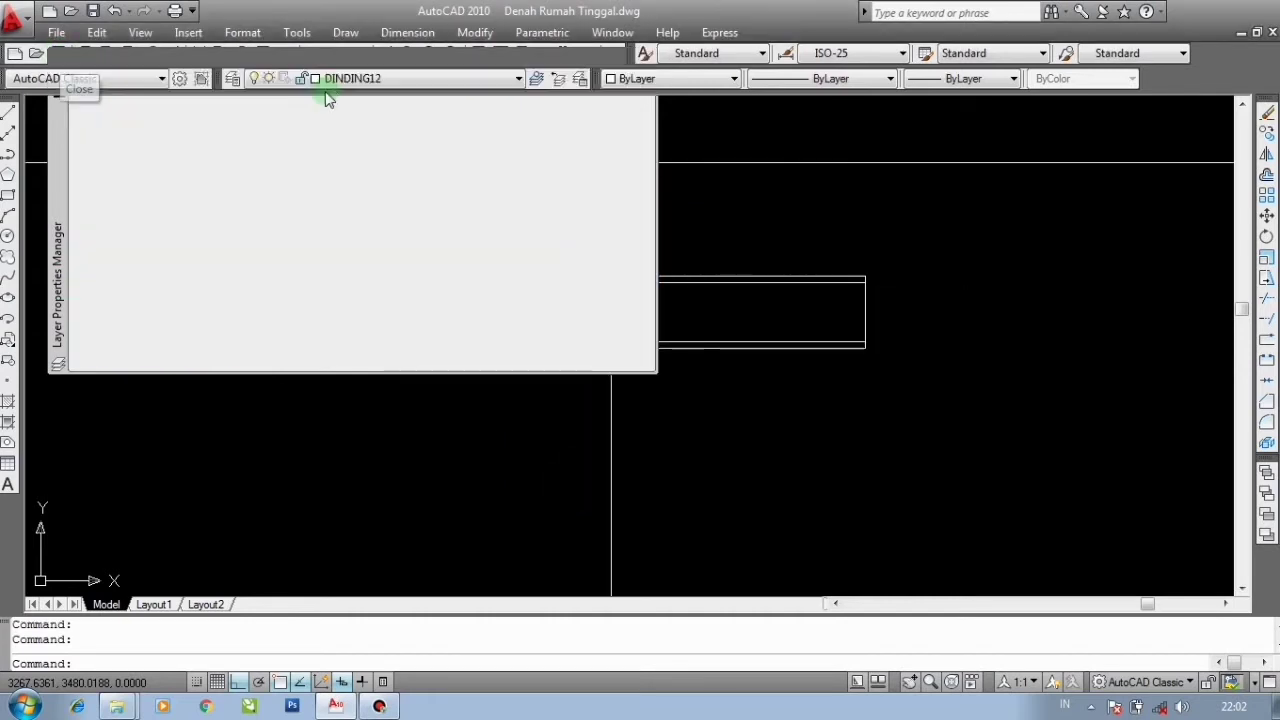
- Make ARSIRAN the current layer and hatch the inside of the wall with the ANSI32 pattern at scale 0.1
click(352, 79)
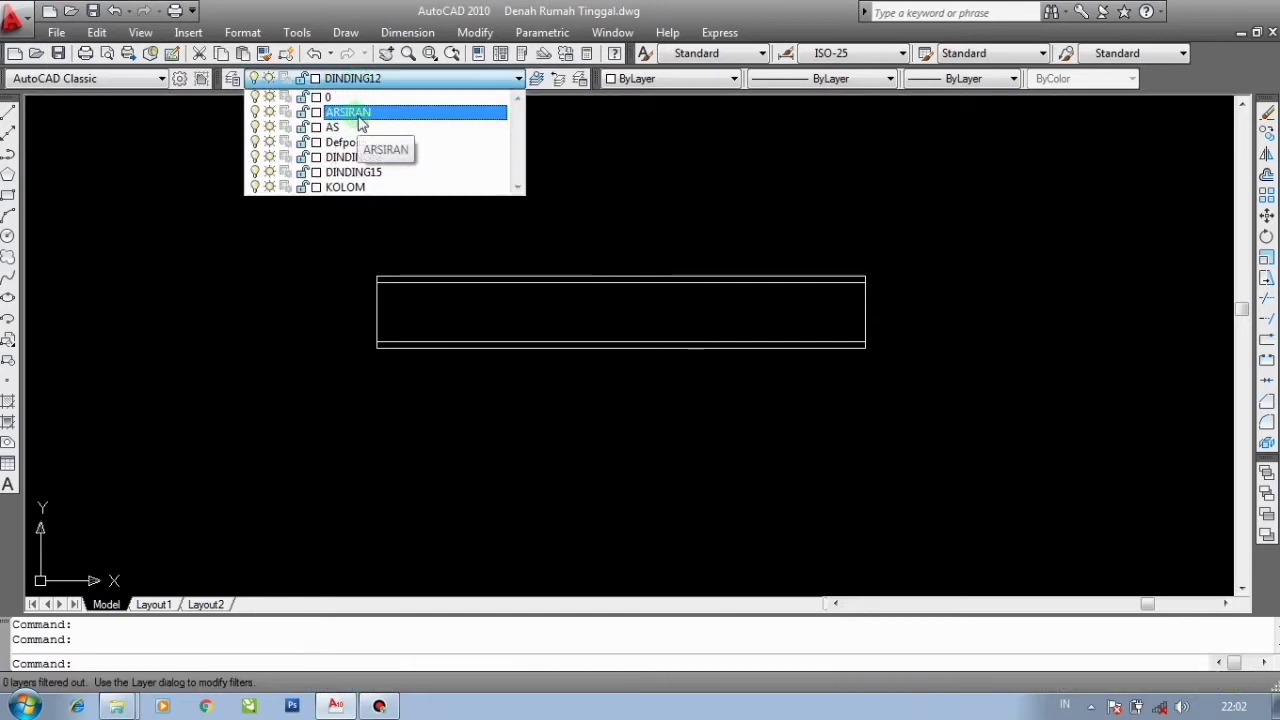
click(357, 114)
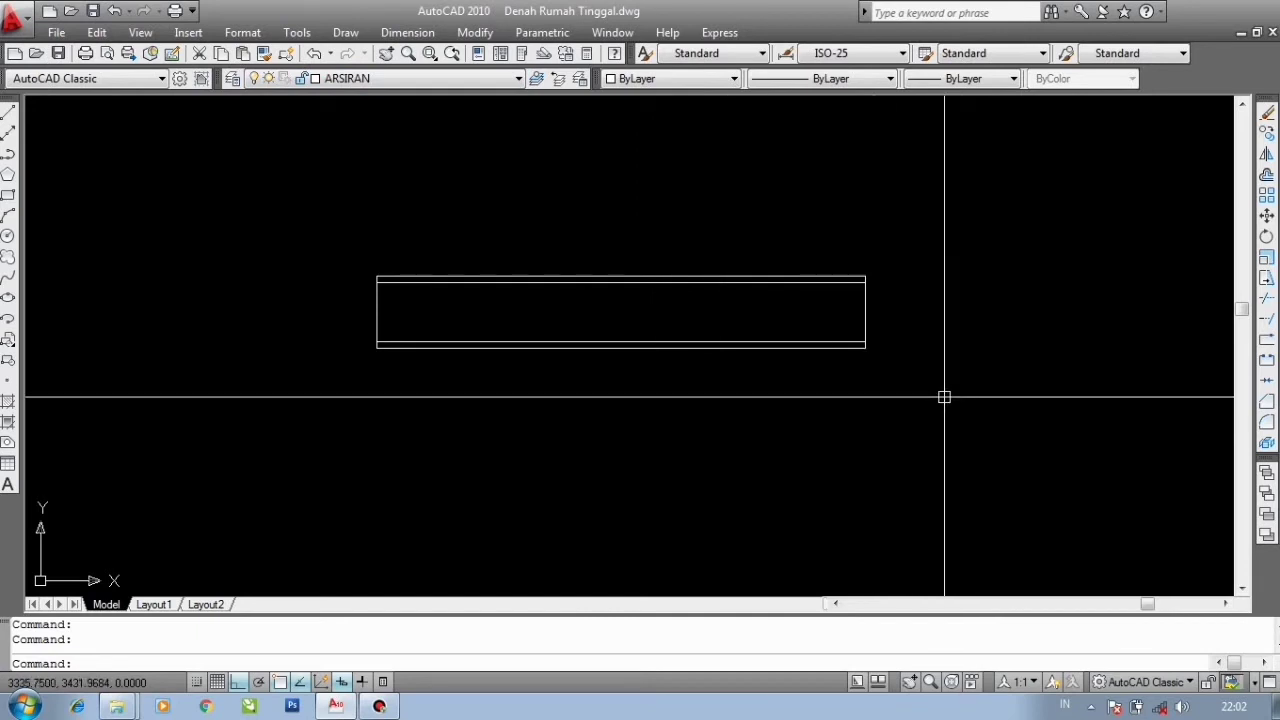
text(H)
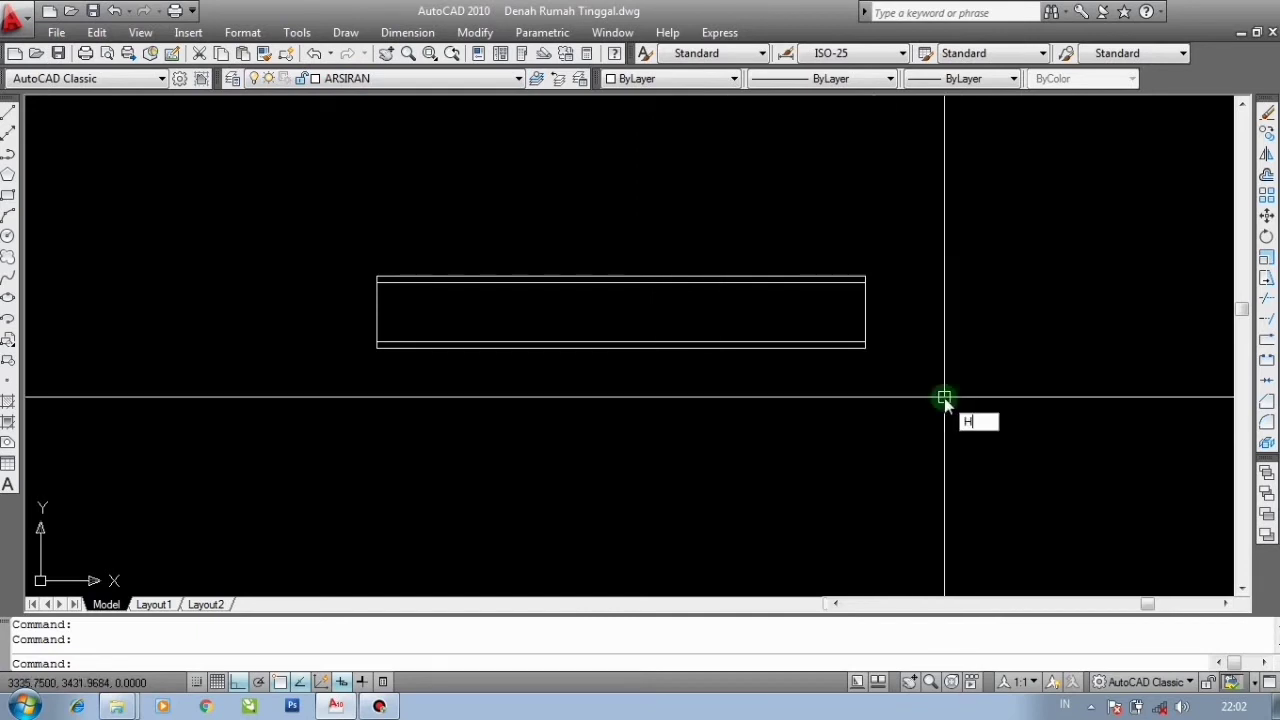
key(Return)
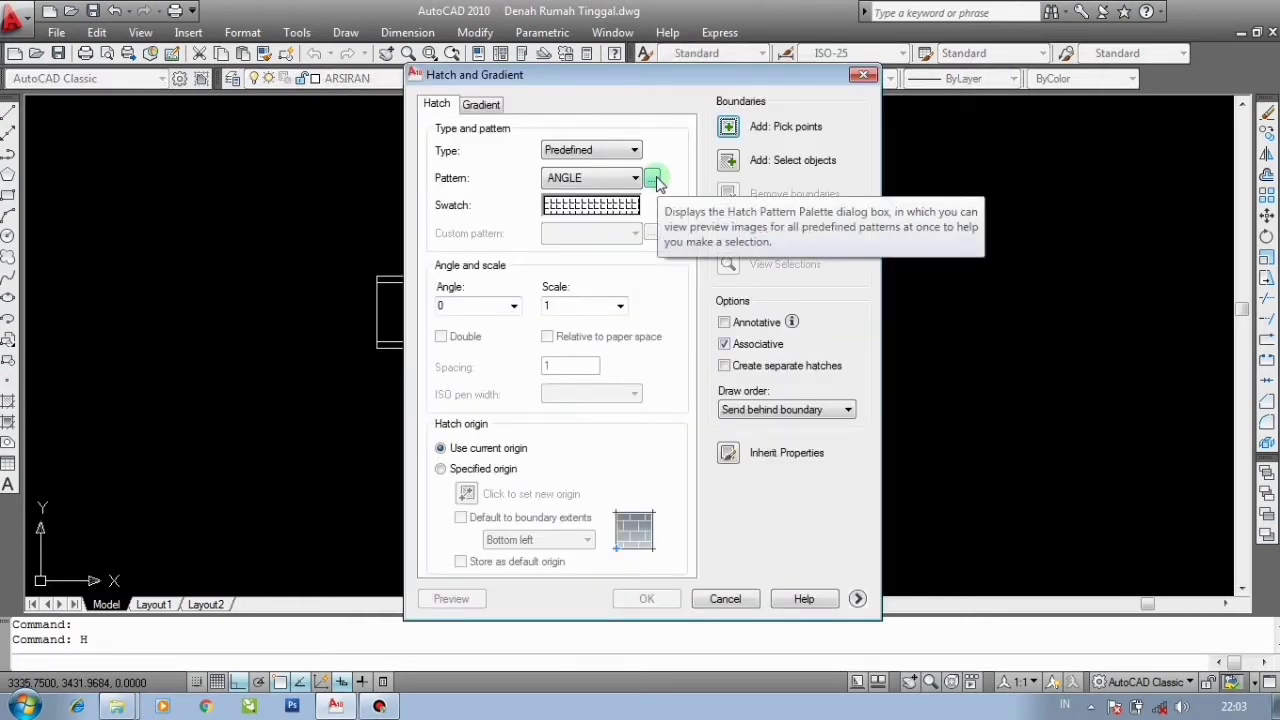
click(653, 180)
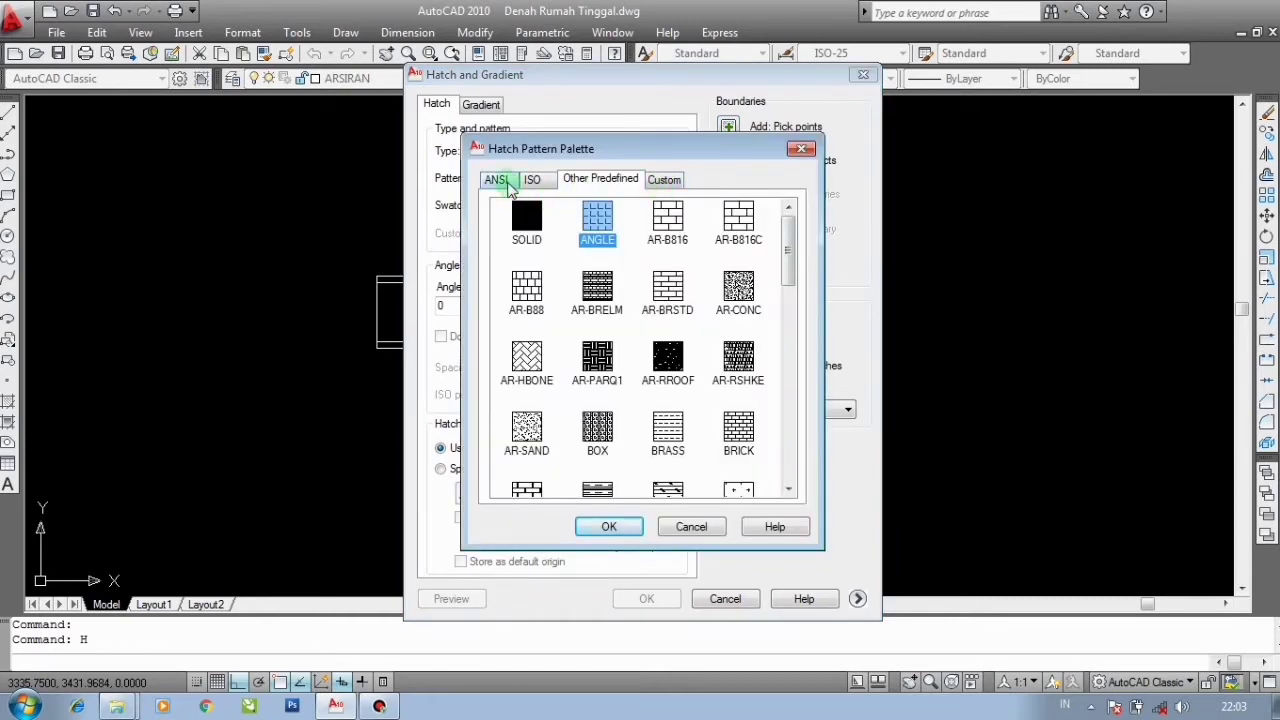
click(500, 180)
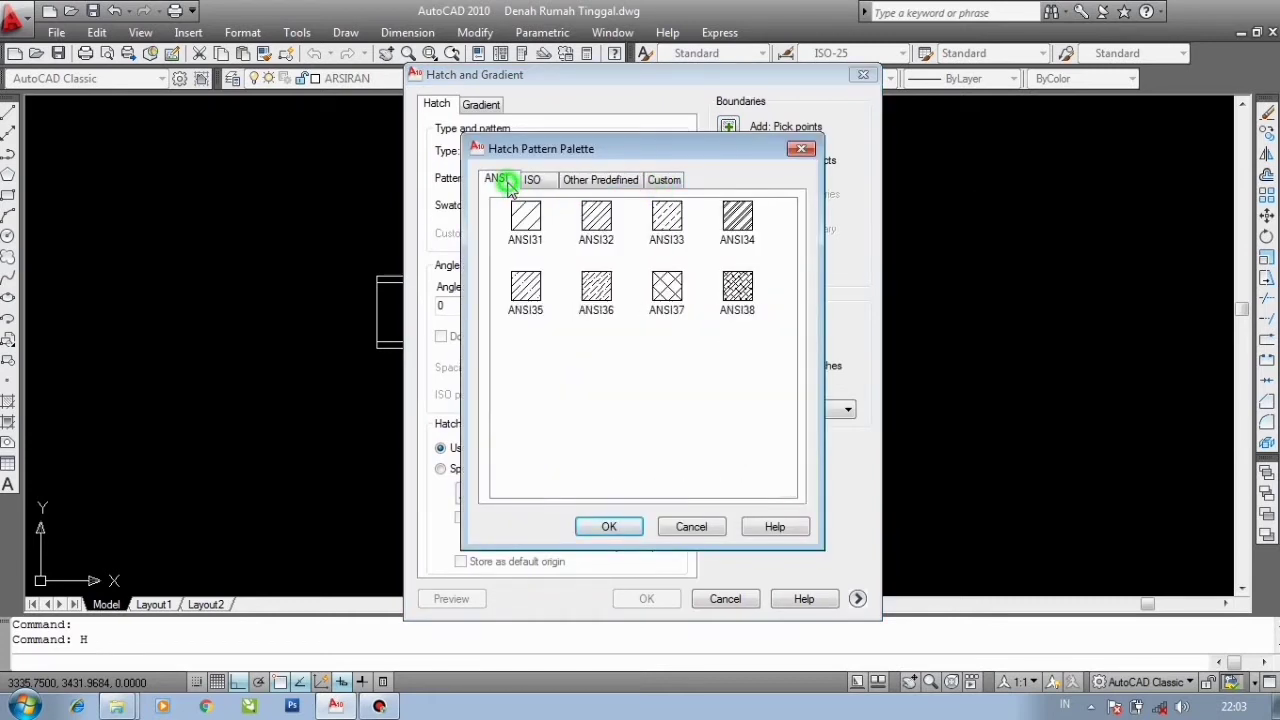
click(596, 228)
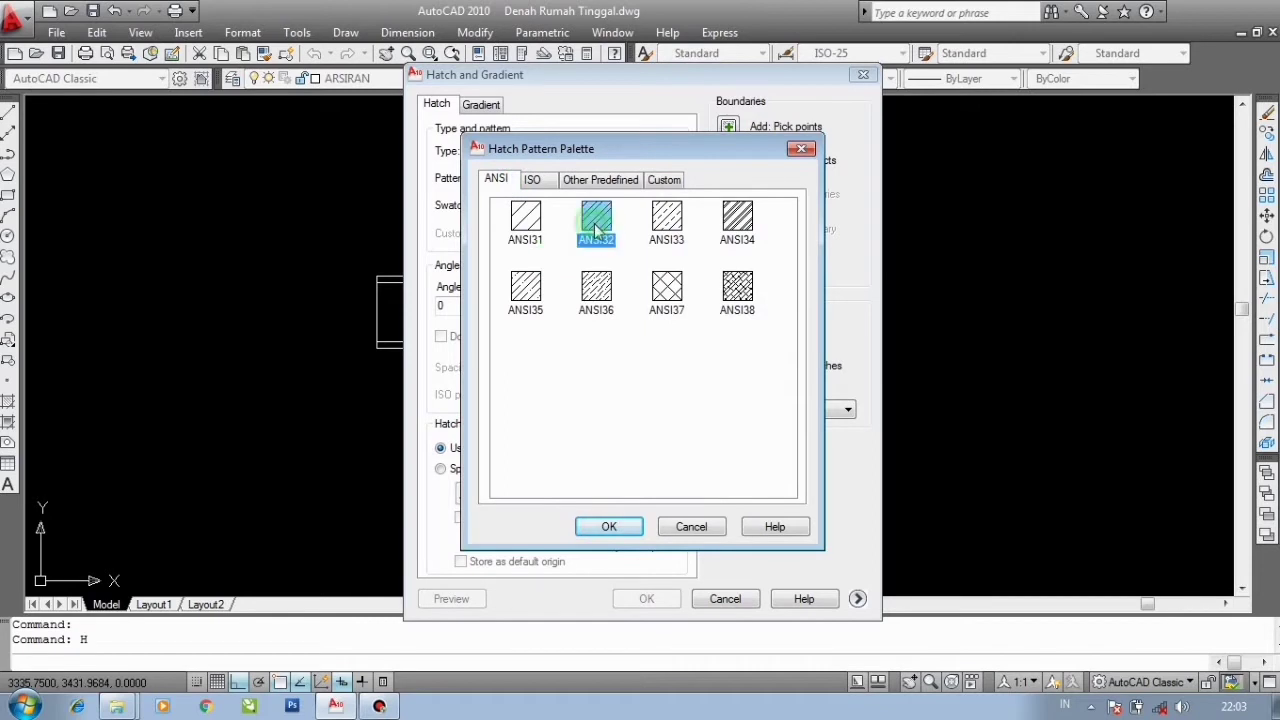
click(610, 527)
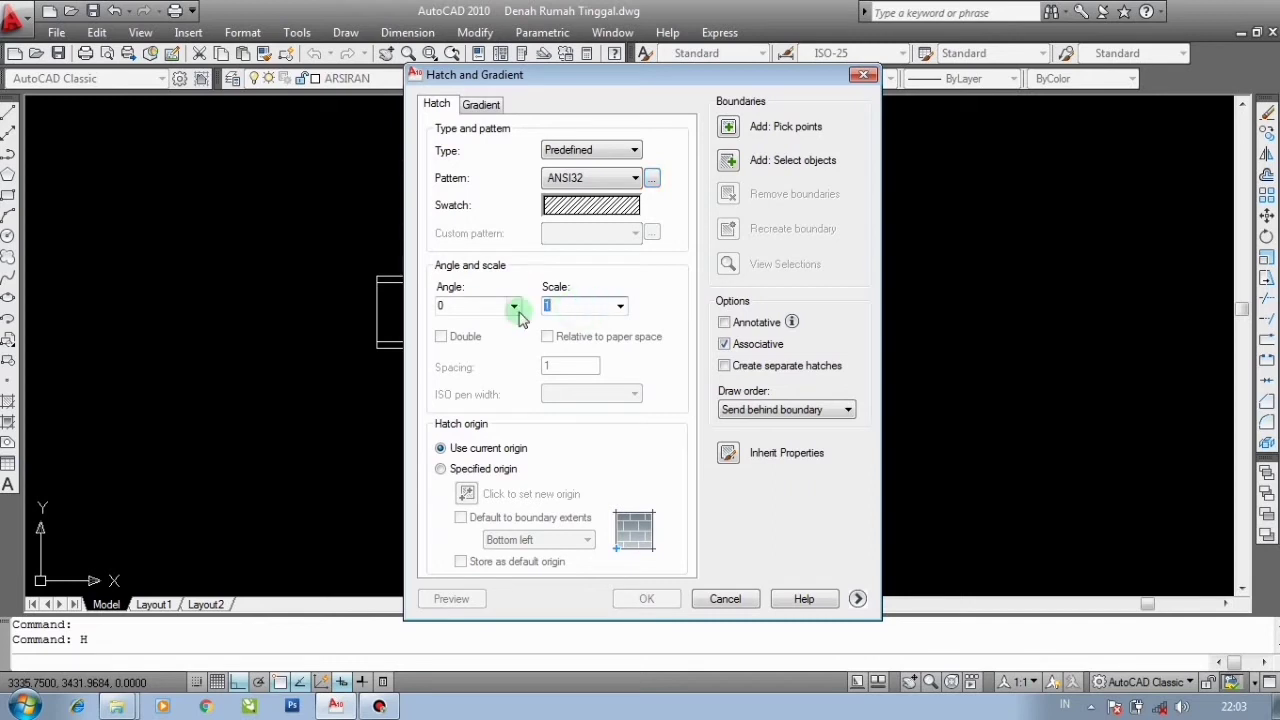
double_click(579, 307)
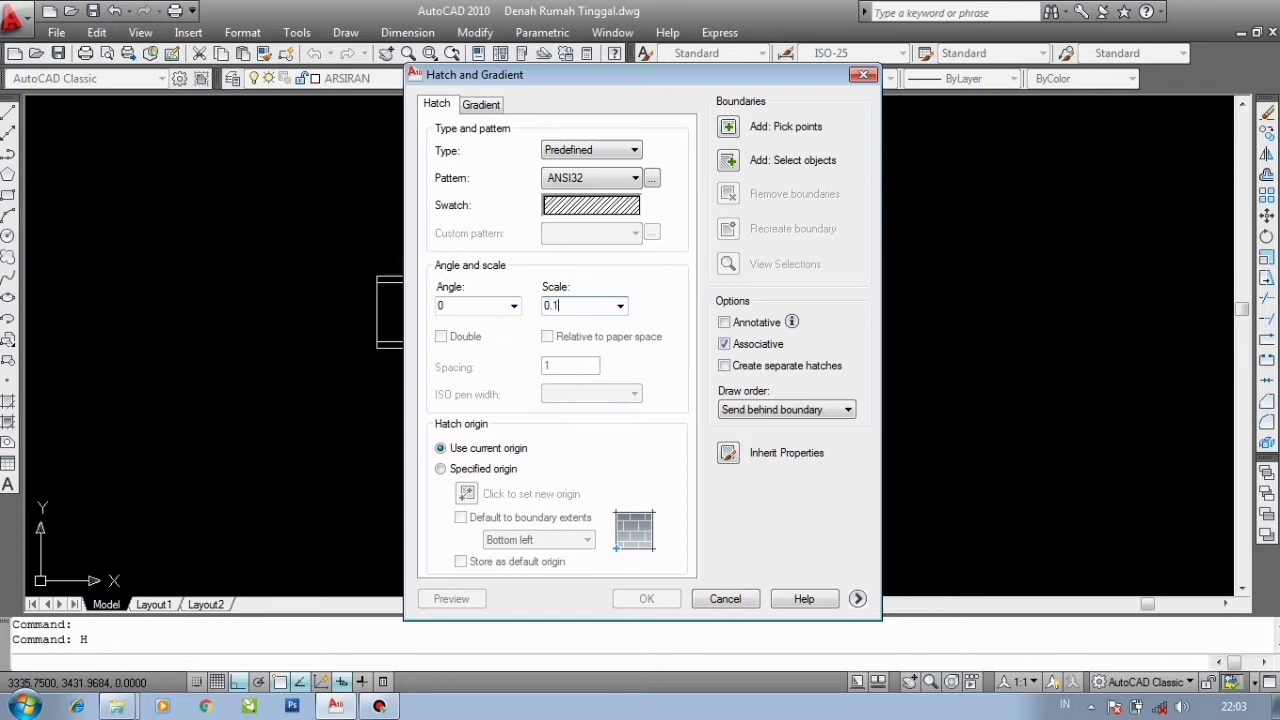
click(727, 128)
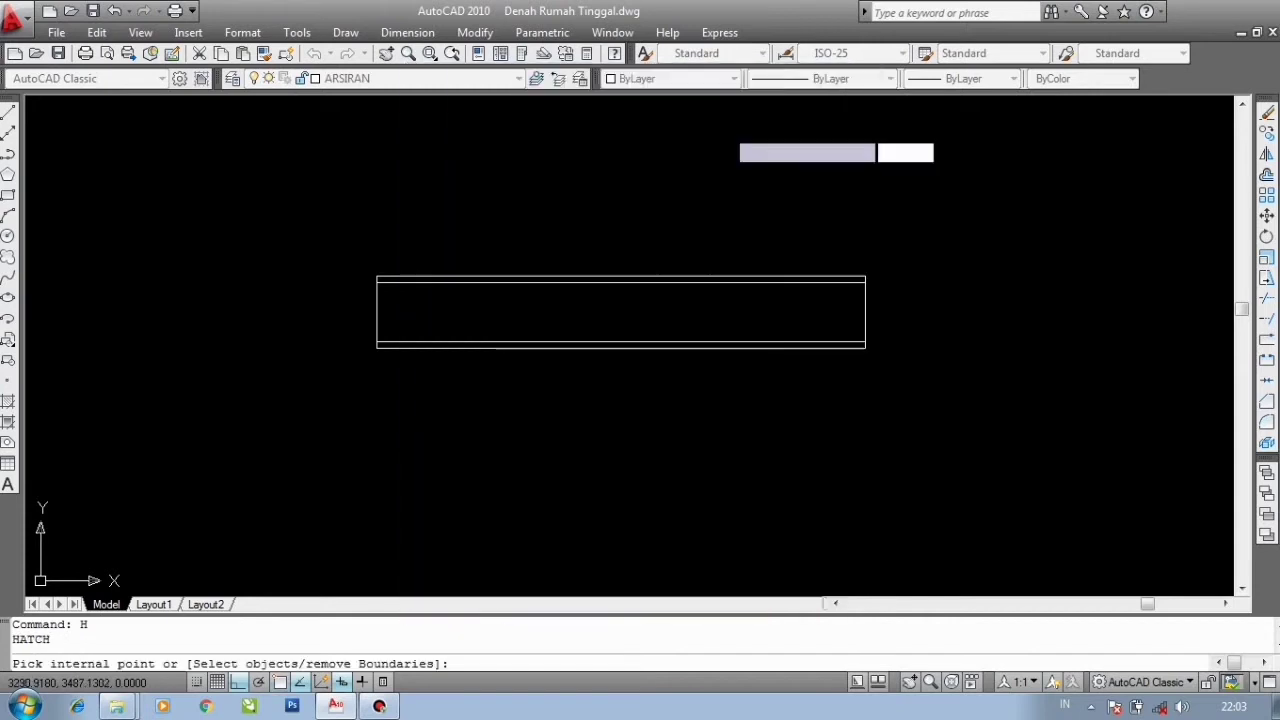
click(570, 313)
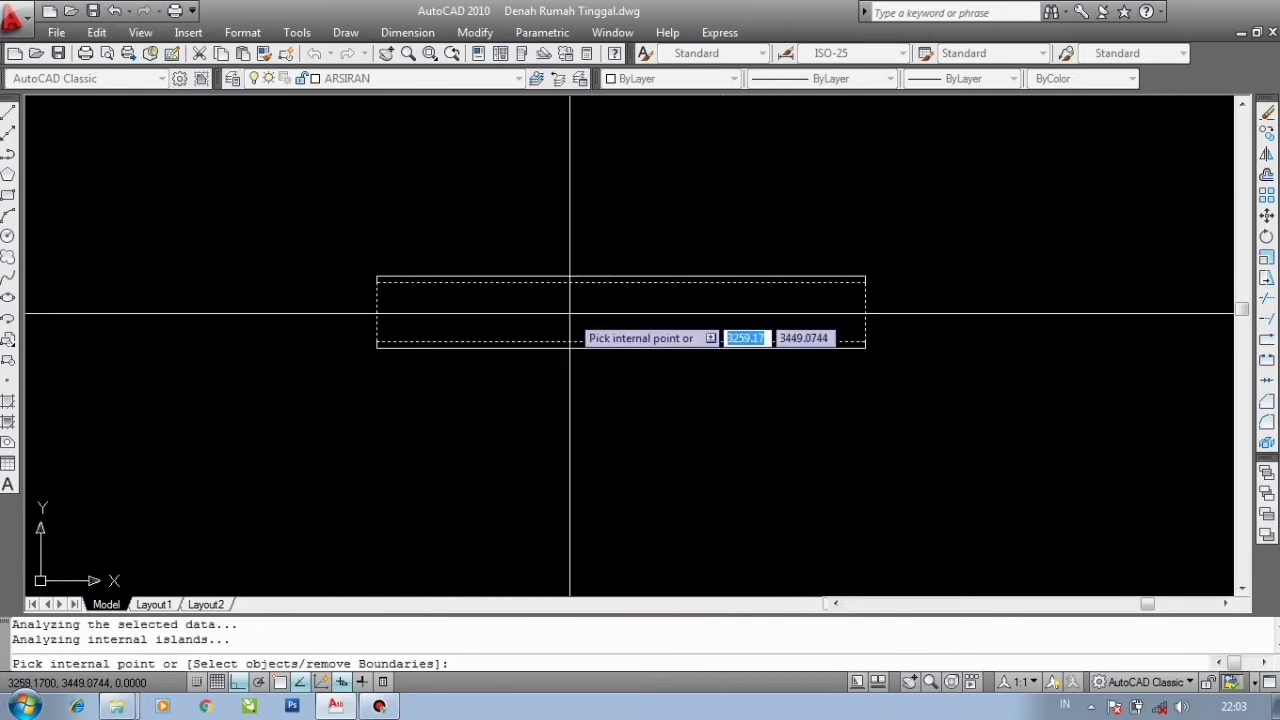
key(Return)
key(Return)
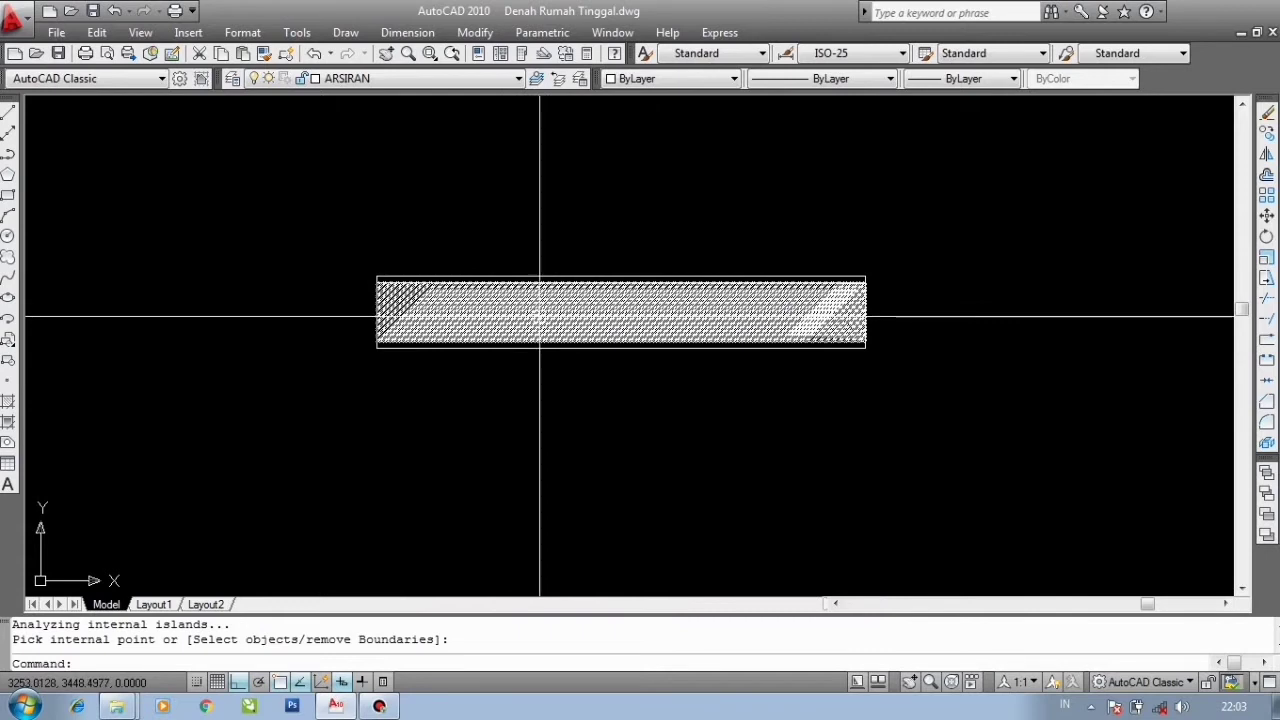
- Edit the wall hatch and set its pattern scale to 2
click(621, 311)
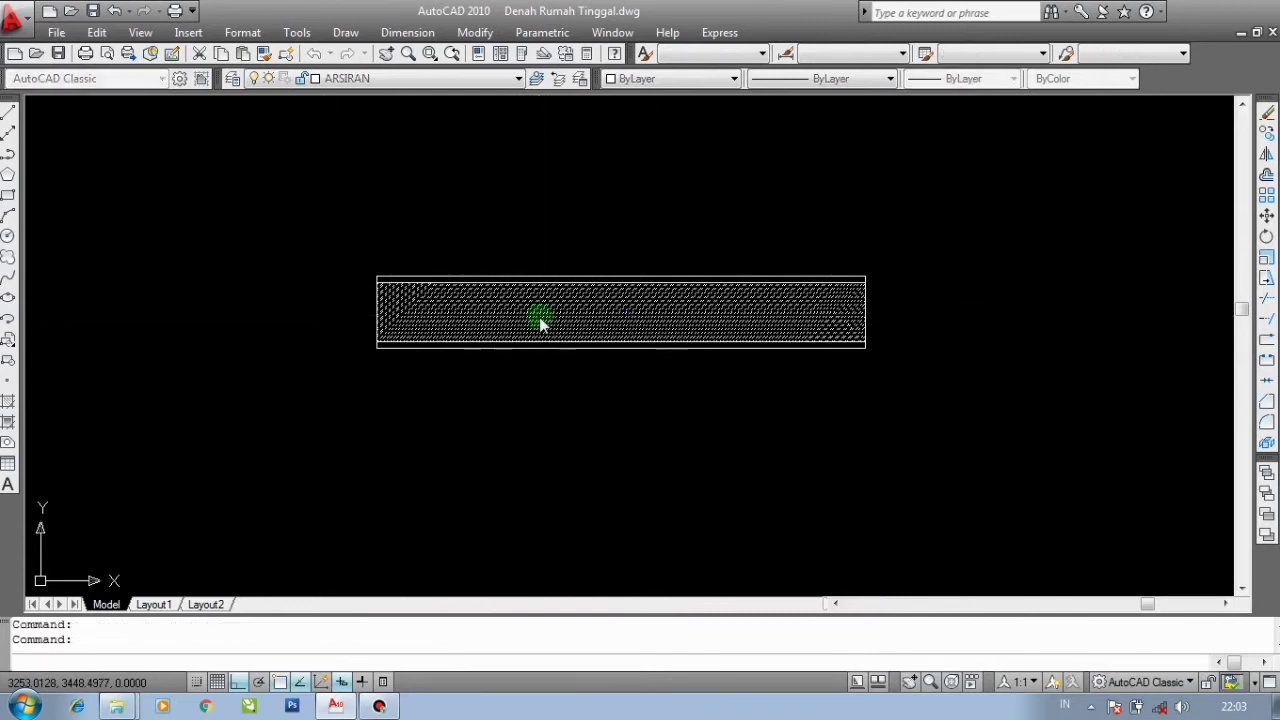
double_click(540, 318)
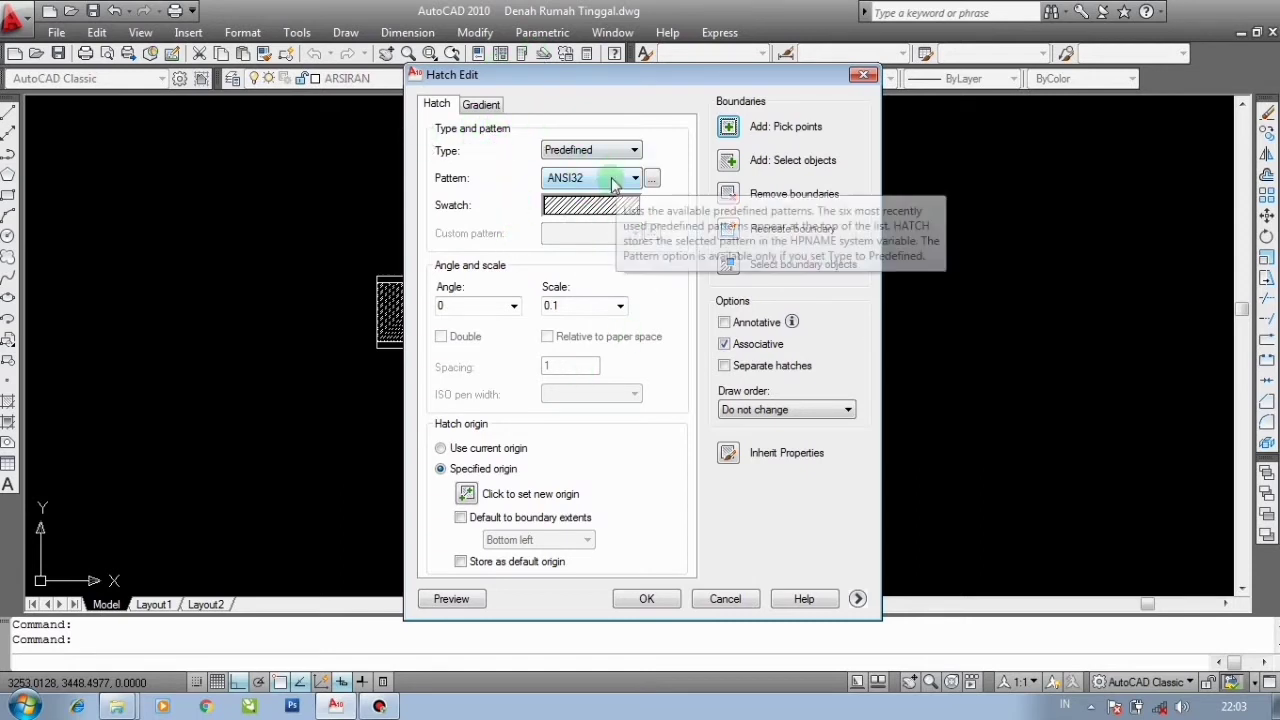
double_click(585, 308)
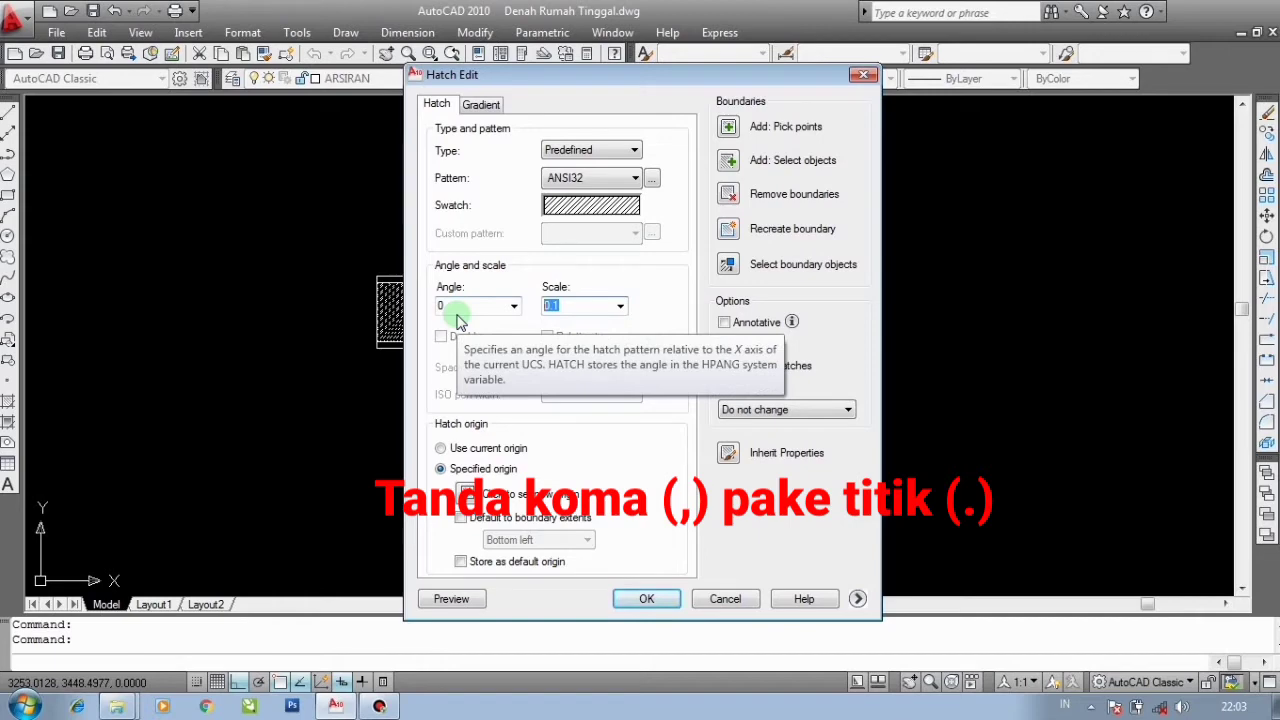
text(2)
key(Return)
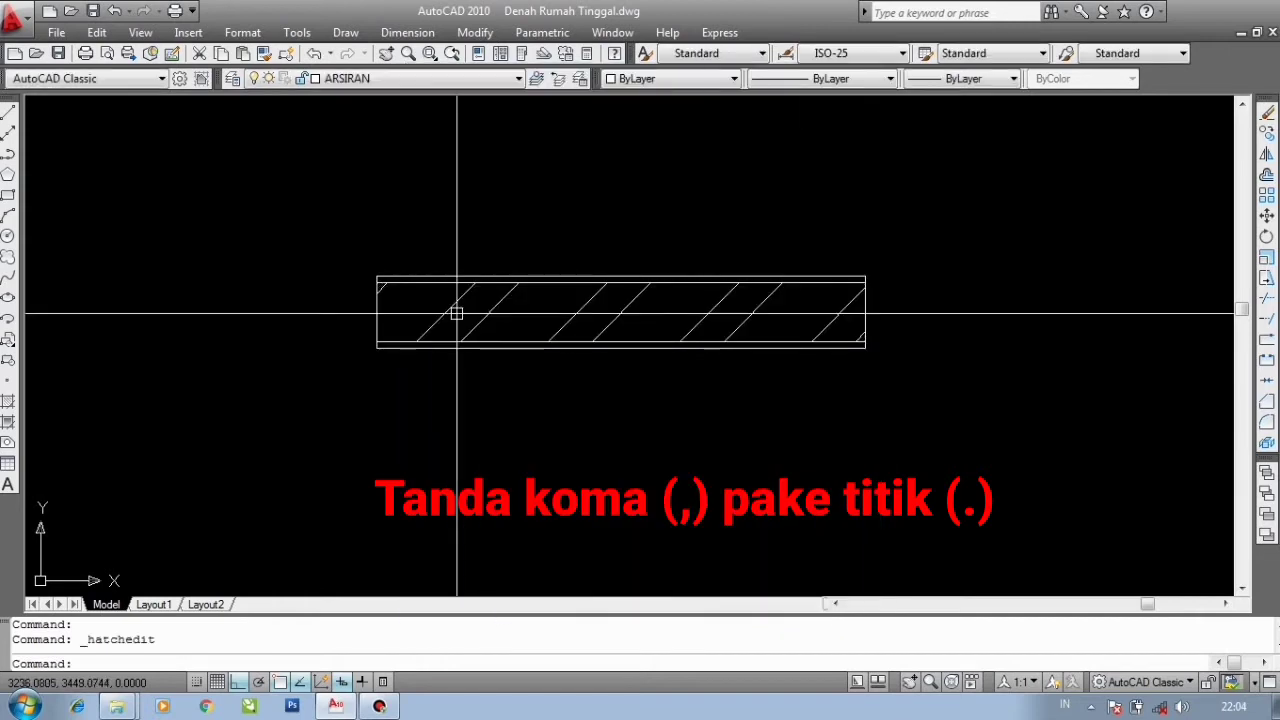
- Edit the wall hatch and set its pattern scale to 0.5
double_click(451, 309)
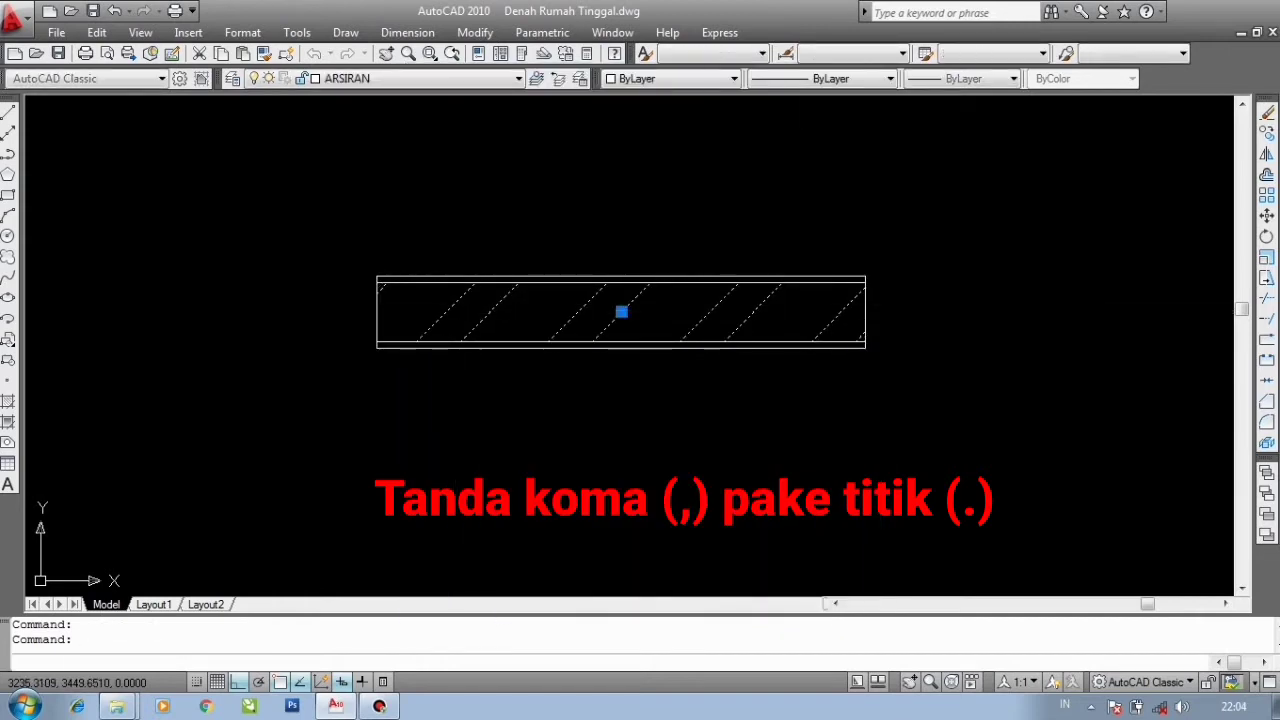
double_click(565, 303)
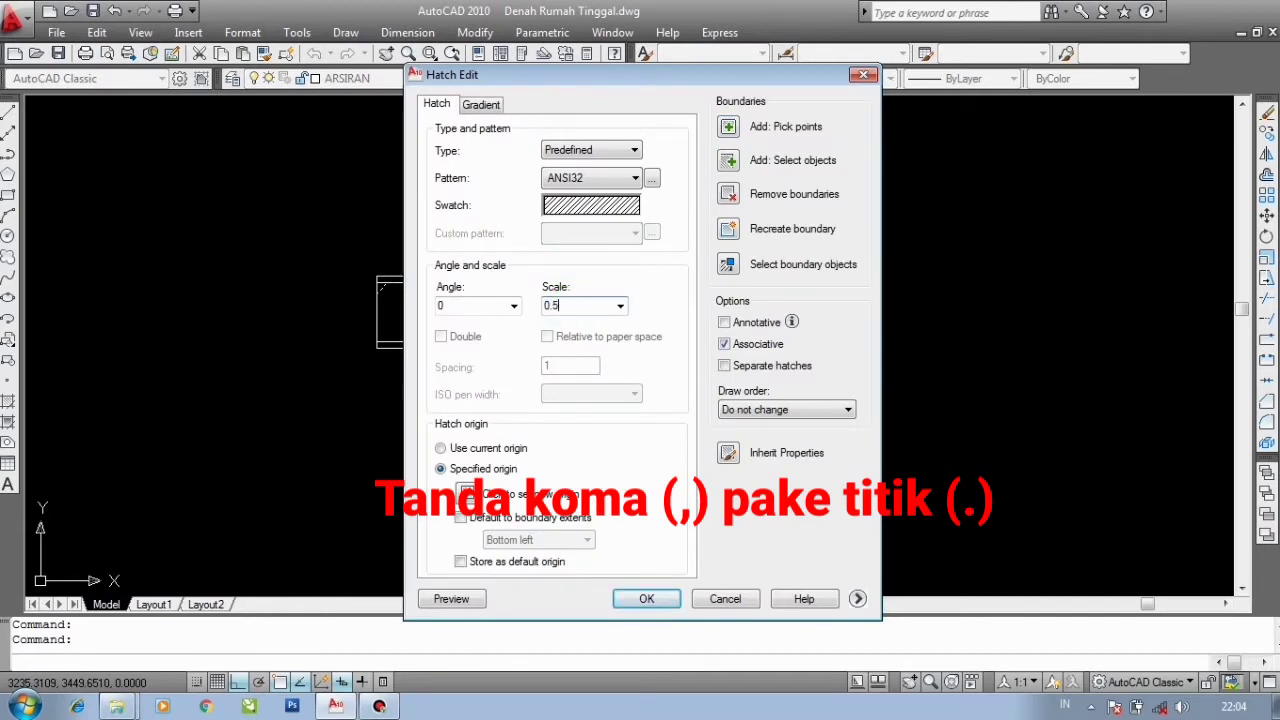
text(0.5)
key(Return)
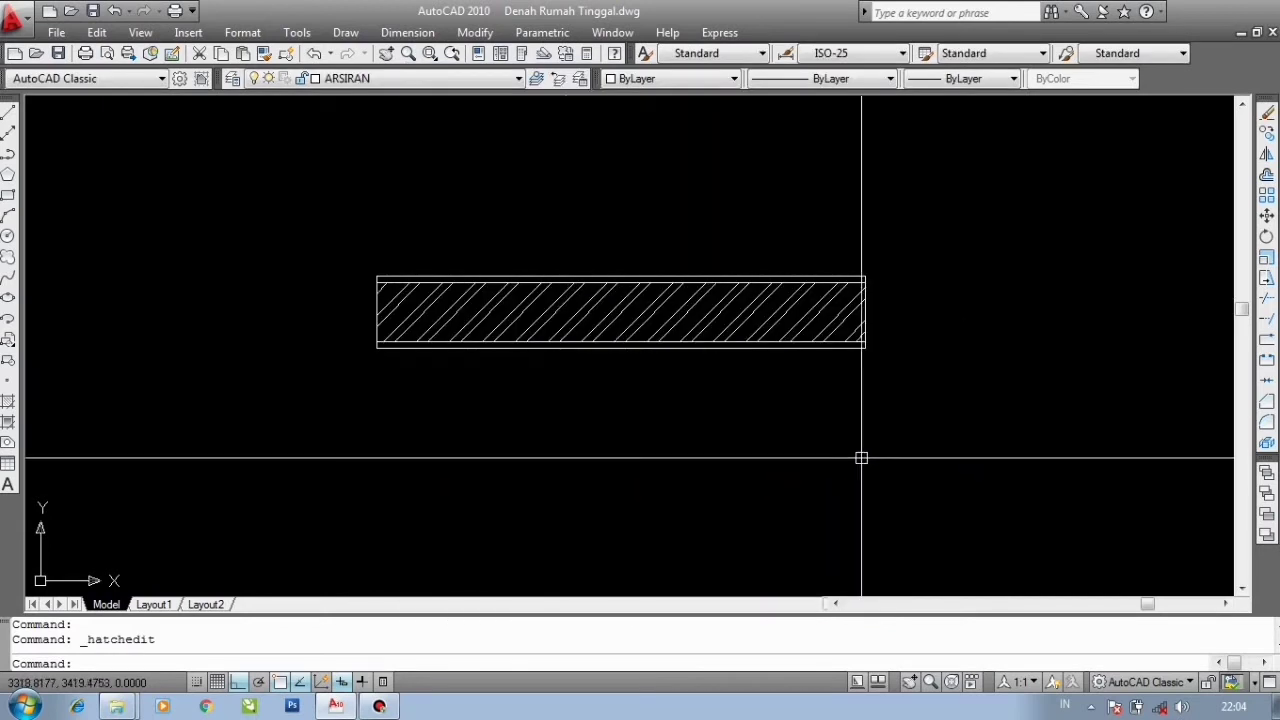
scroll(846, 405, down, 5)
scroll(855, 395, up, 8)
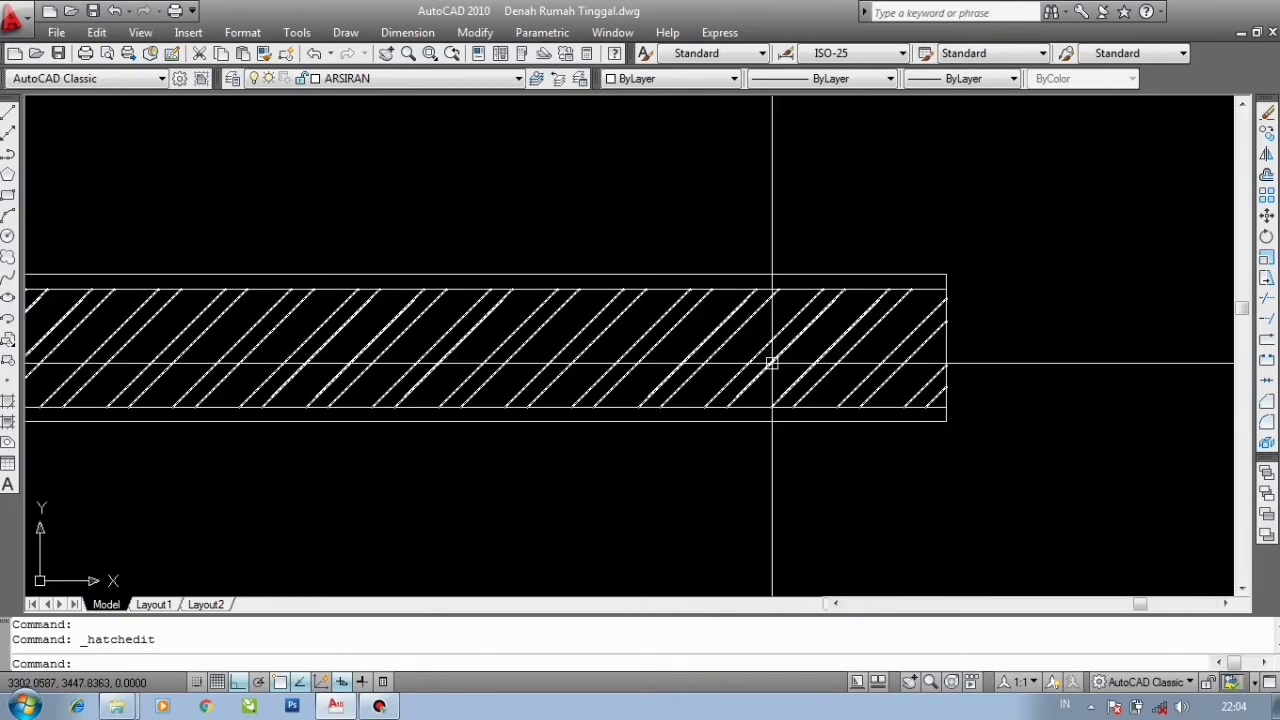
- Edit the wall hatch and change its pattern scale once more
double_click(768, 360)
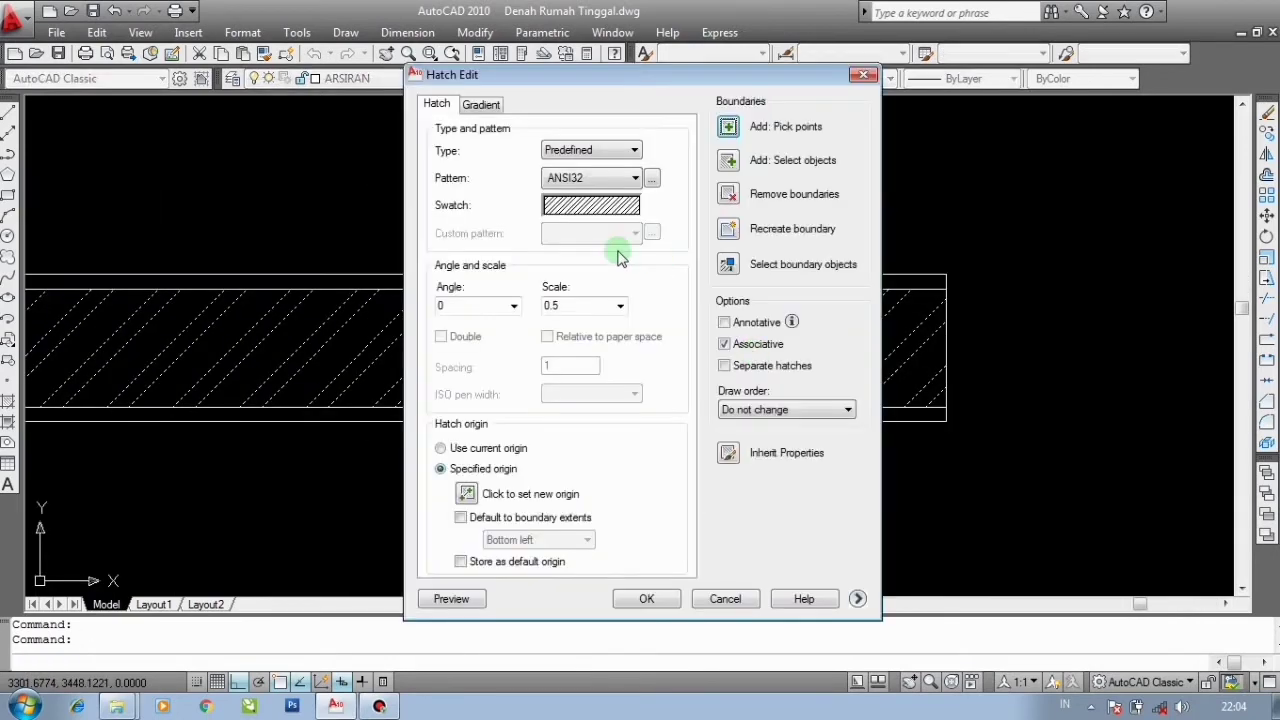
double_click(563, 308)
click(575, 308)
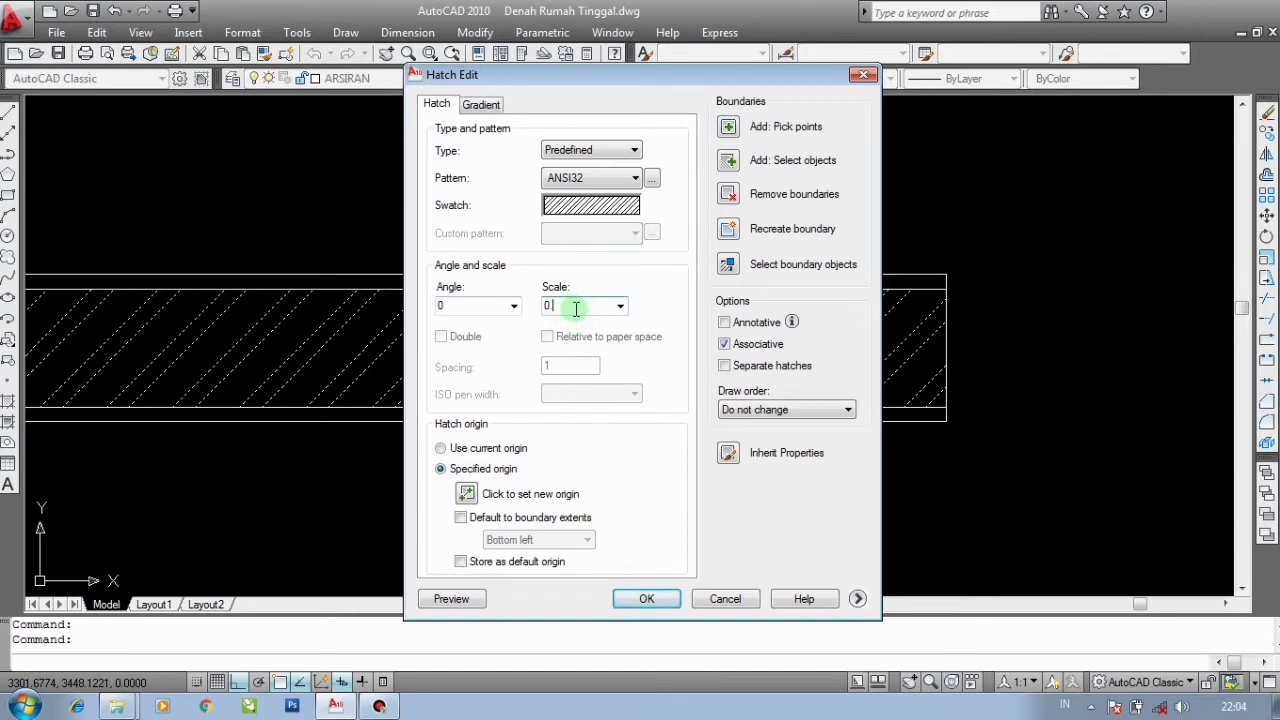
key(Return)
scroll(690, 306, down, 4)
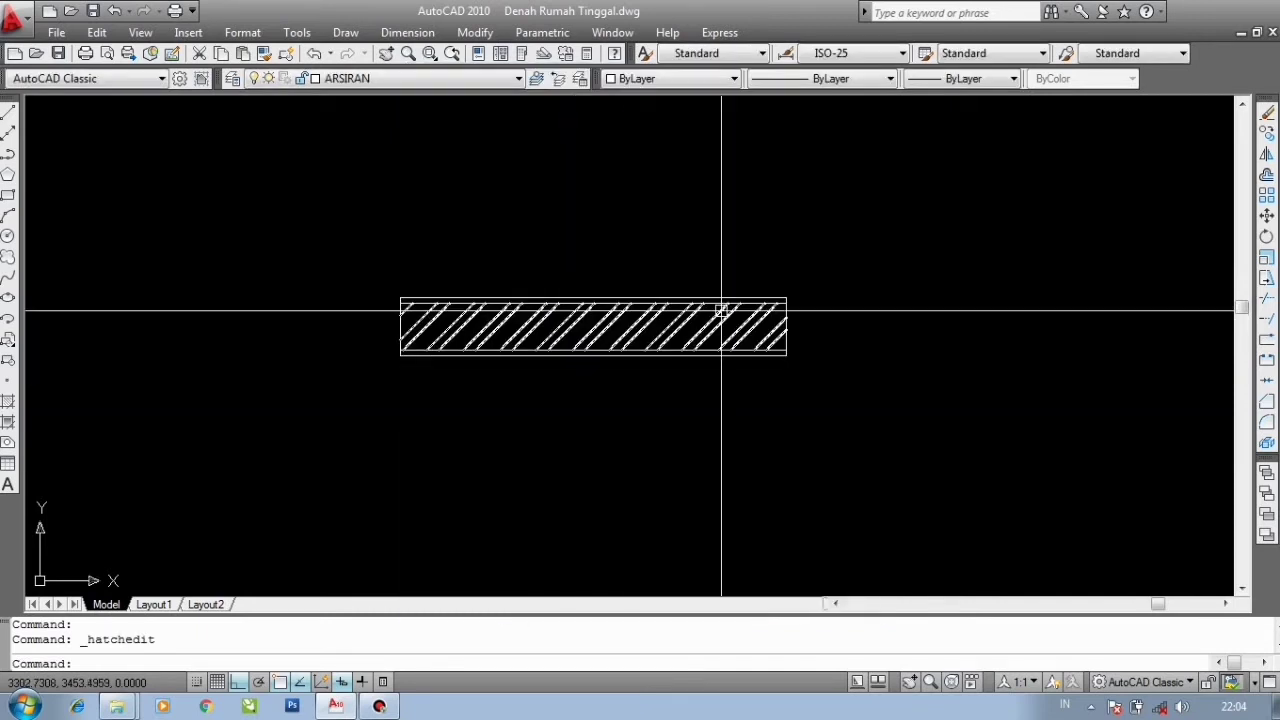
scroll(579, 317, up, 3)
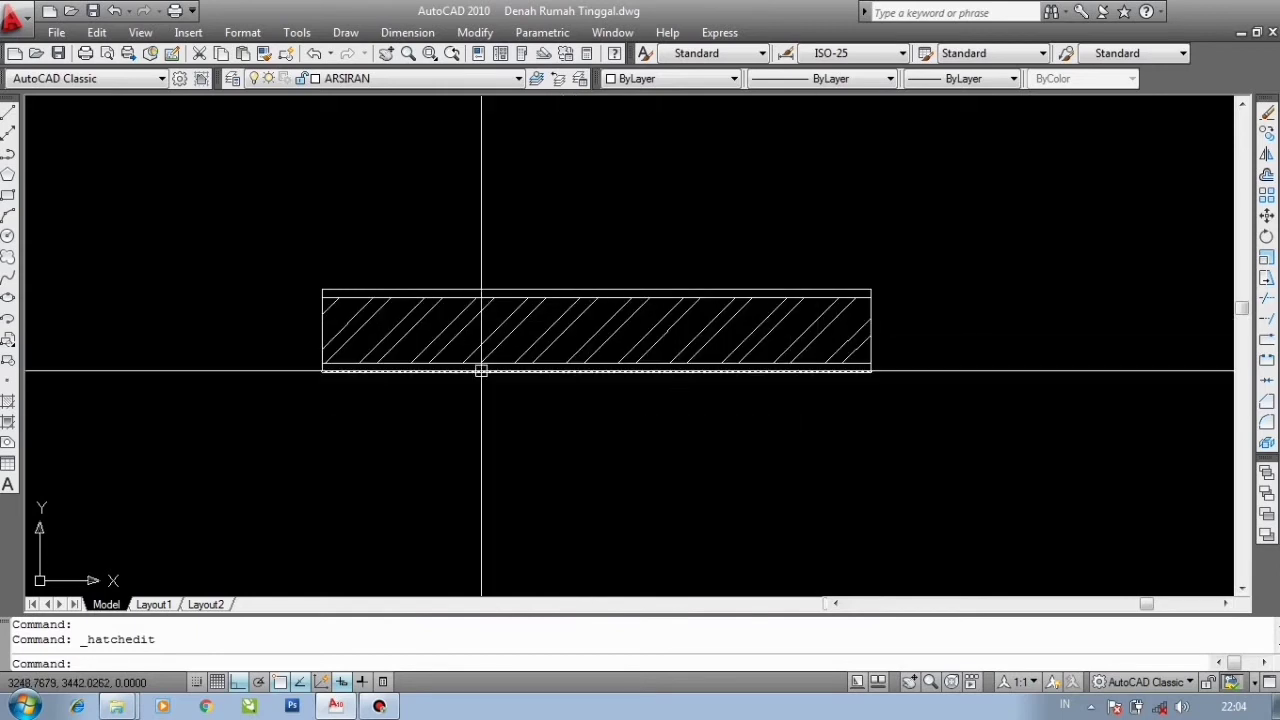
scroll(483, 370, down, 4)
scroll(749, 374, up, 2)
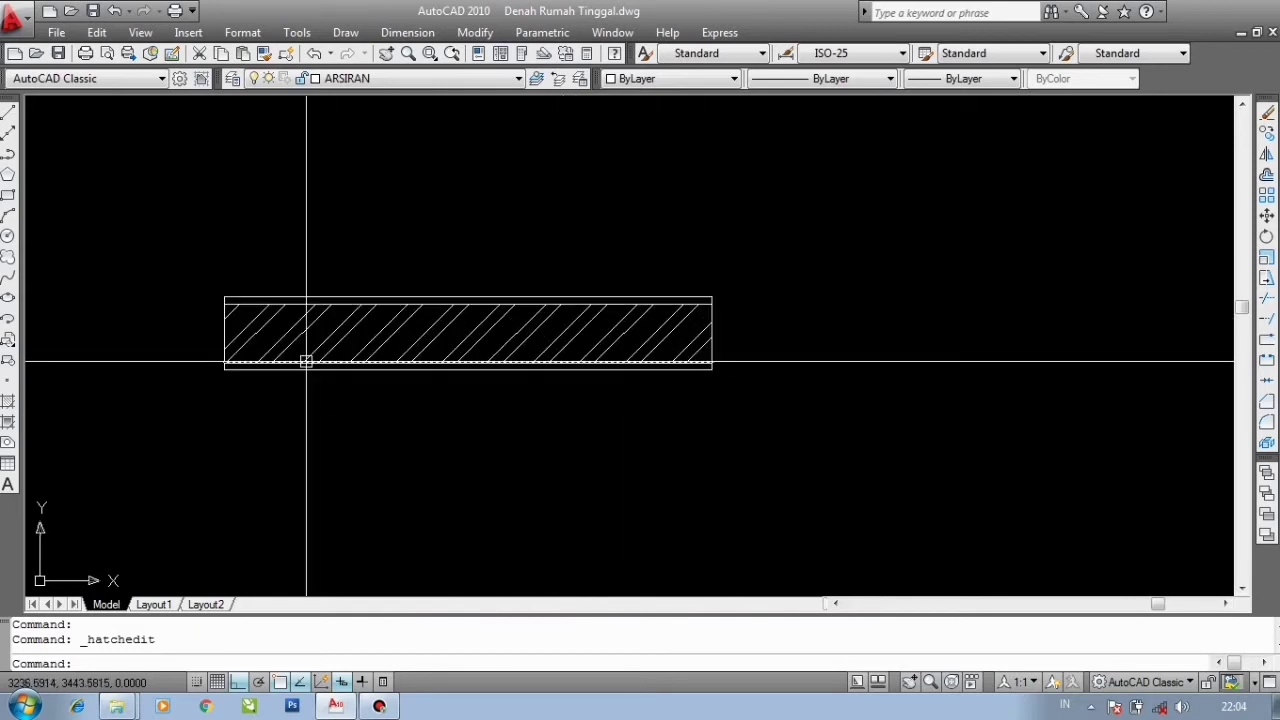
scroll(514, 352, down, 3)
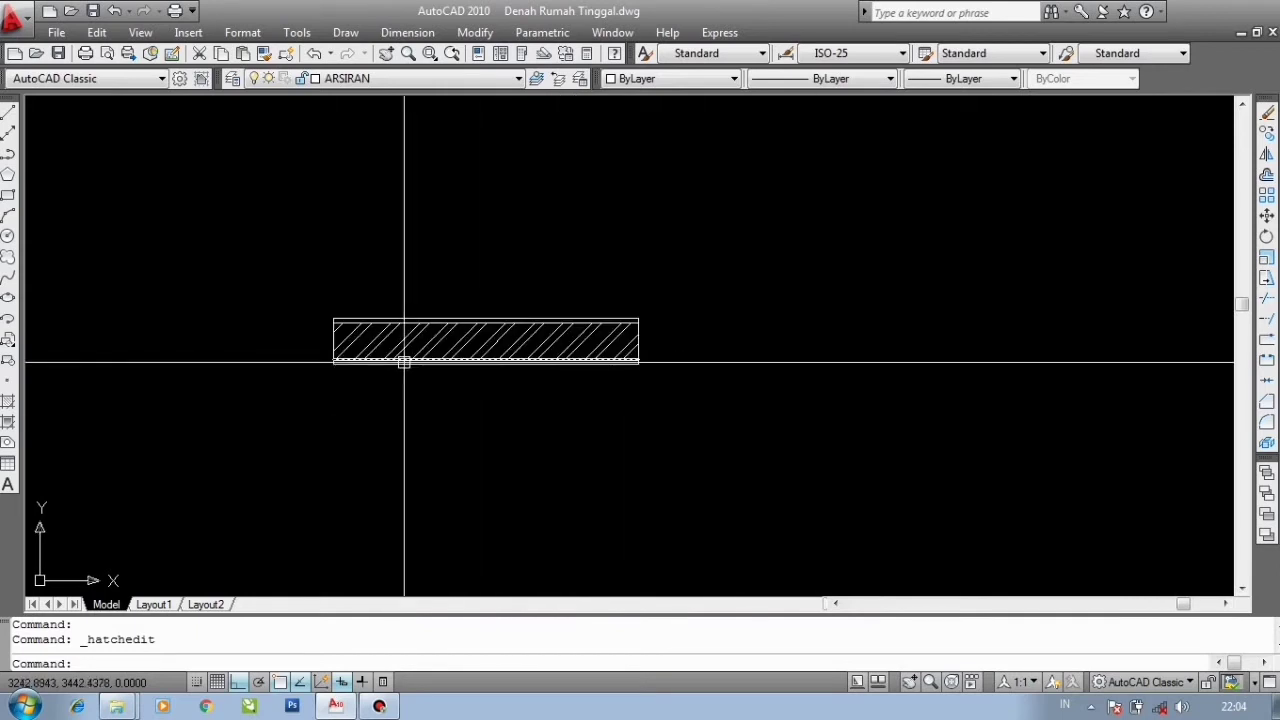
click(286, 280)
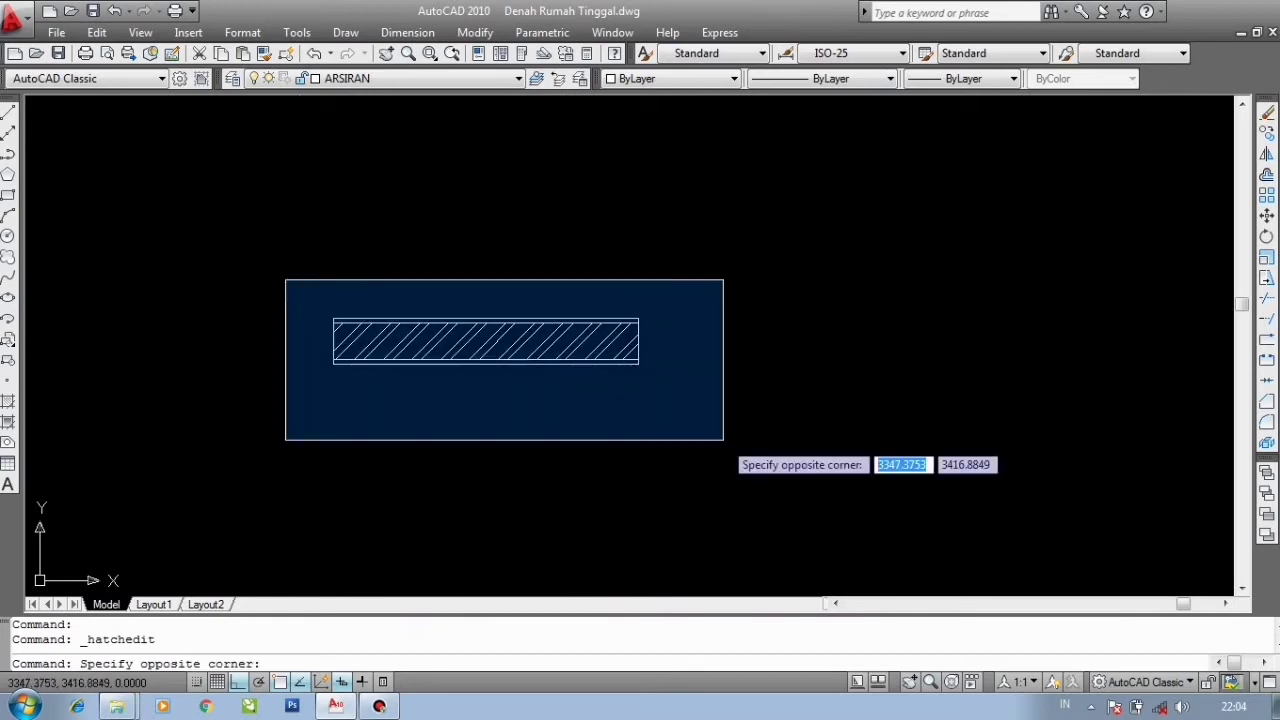
key(Escape)
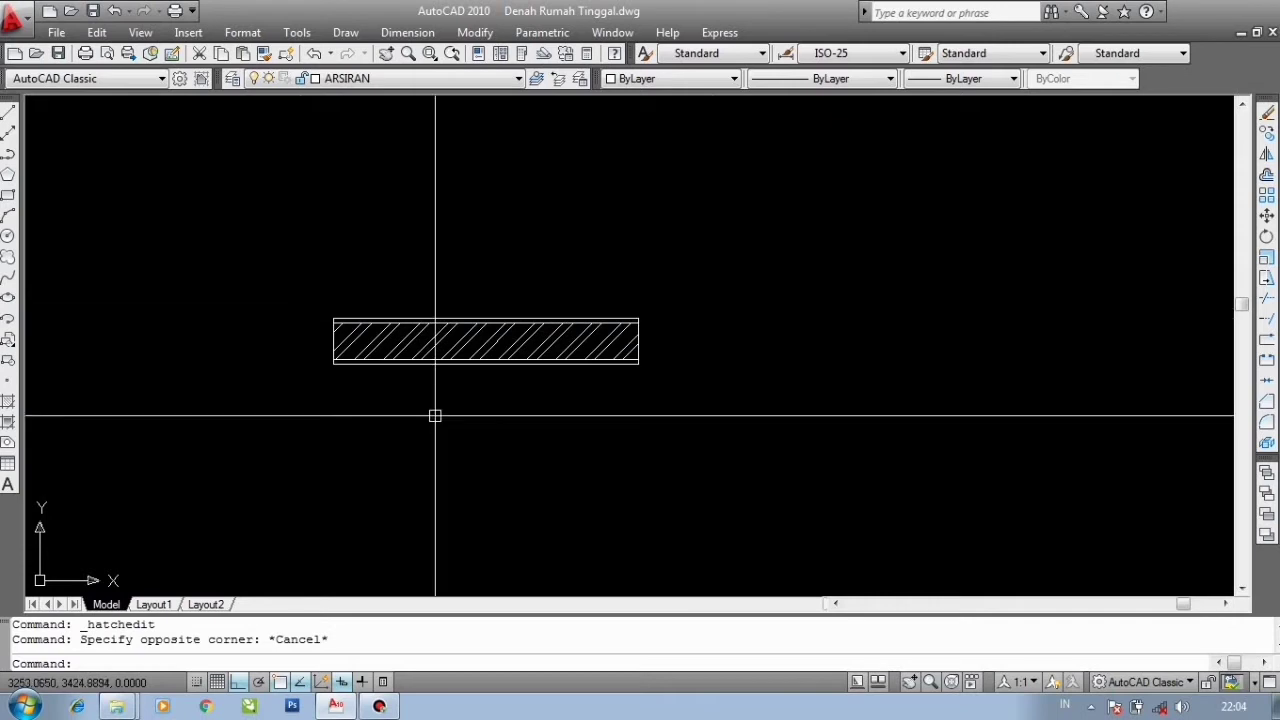
- Define a block named DINDING from the hatched wall, with its base point at the wall's left end, converting the objects to a block
text(B)
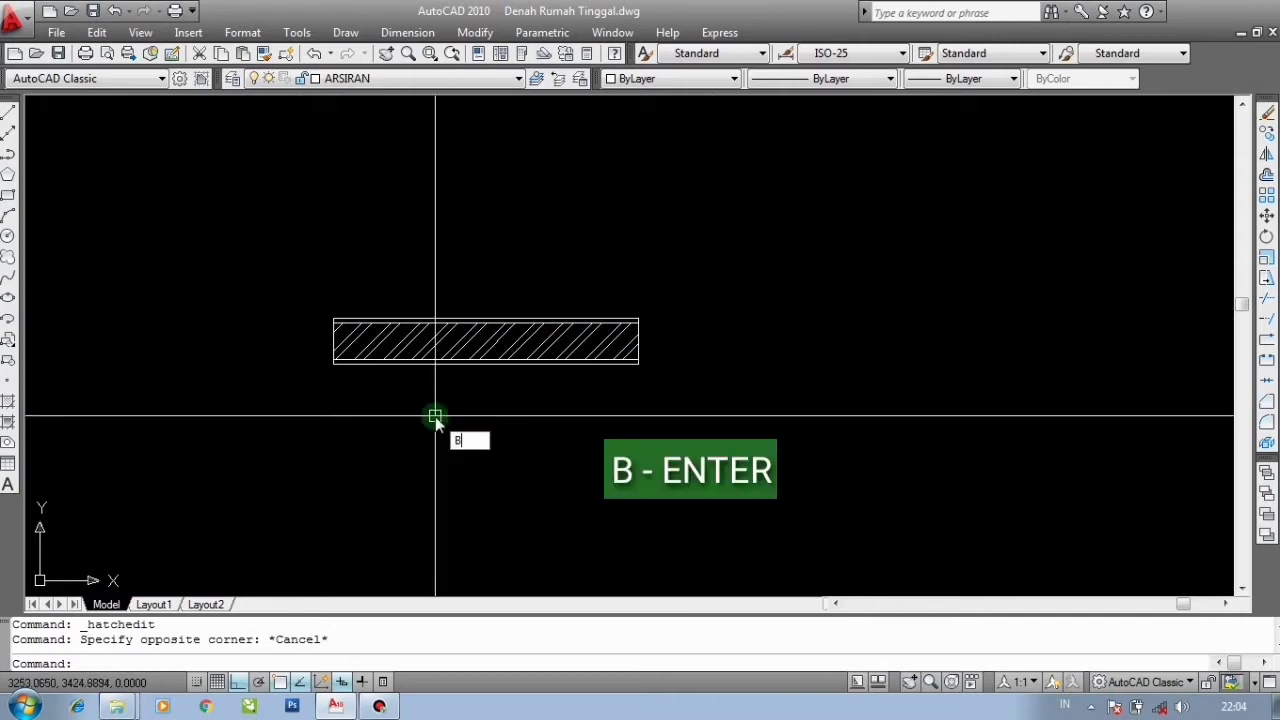
key(Return)
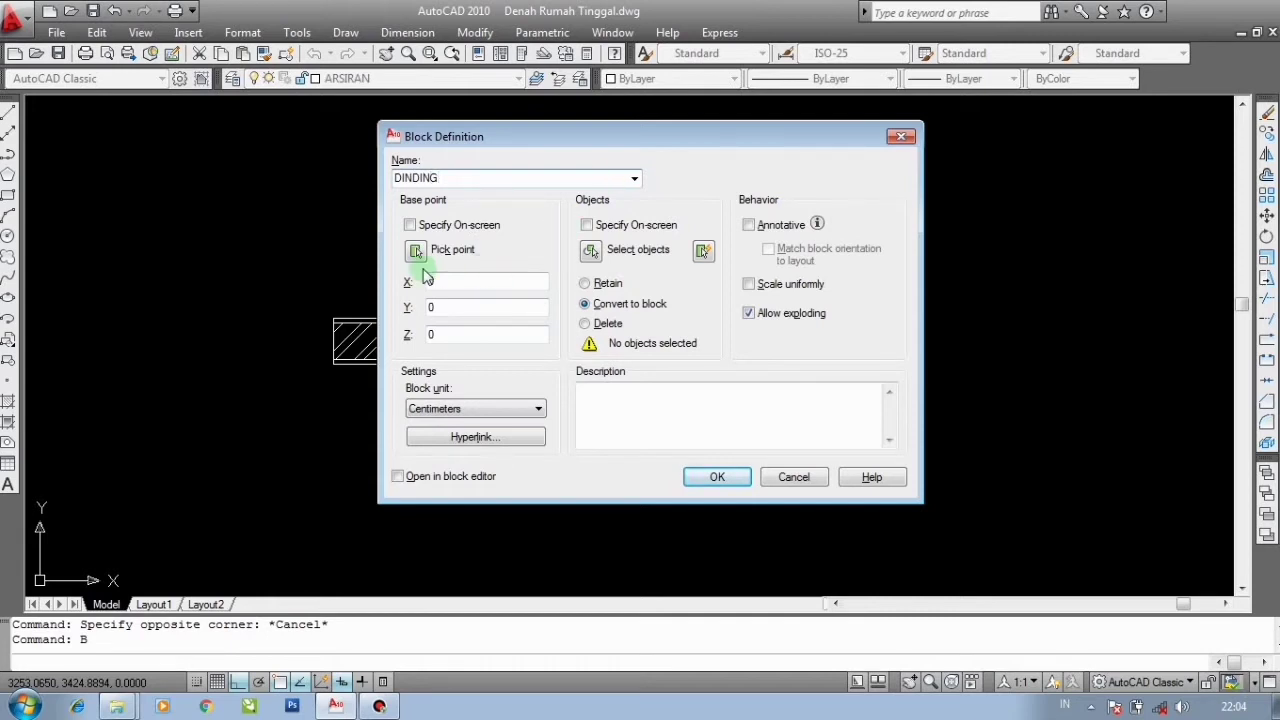
click(415, 252)
scroll(366, 294, up, 3)
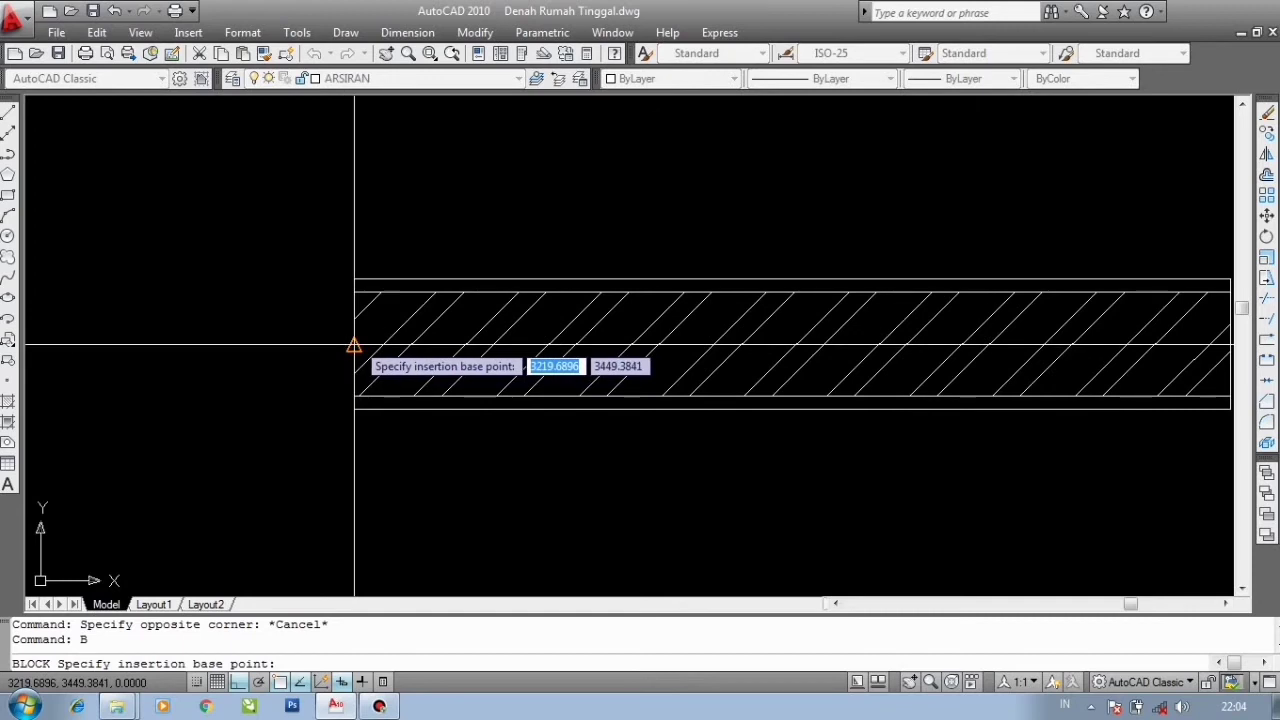
click(354, 345)
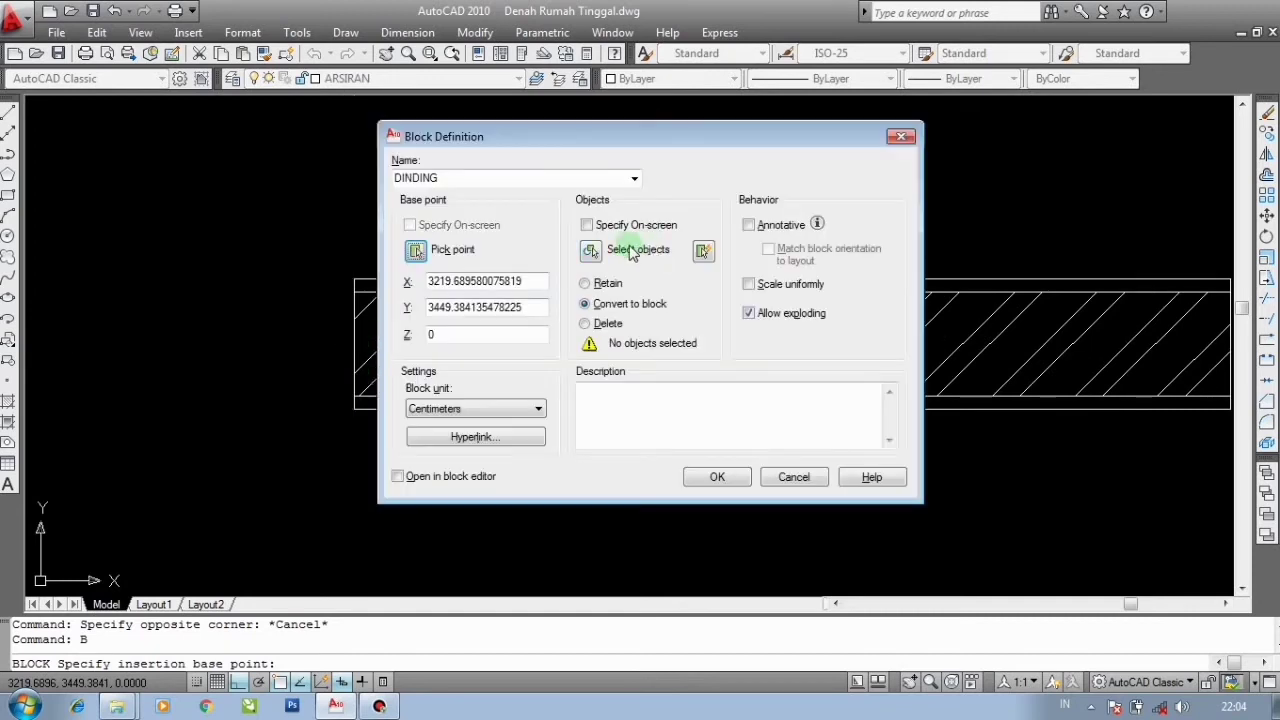
click(598, 251)
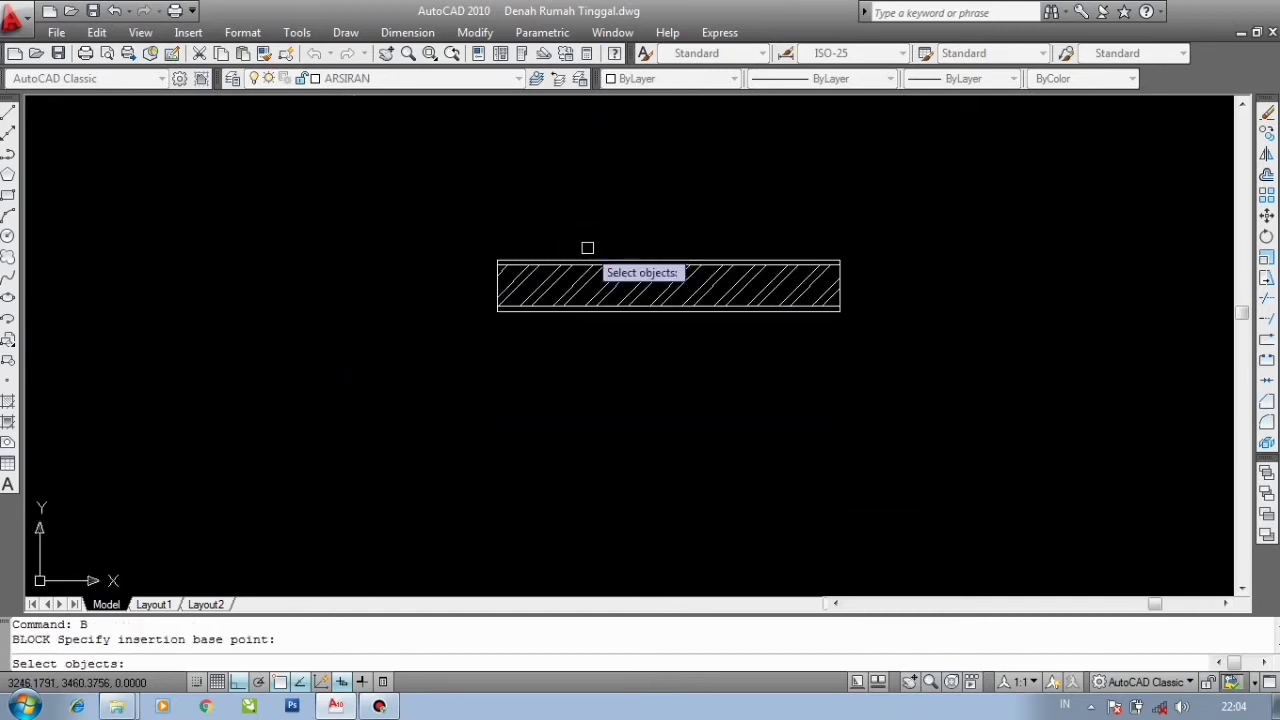
click(448, 222)
click(918, 388)
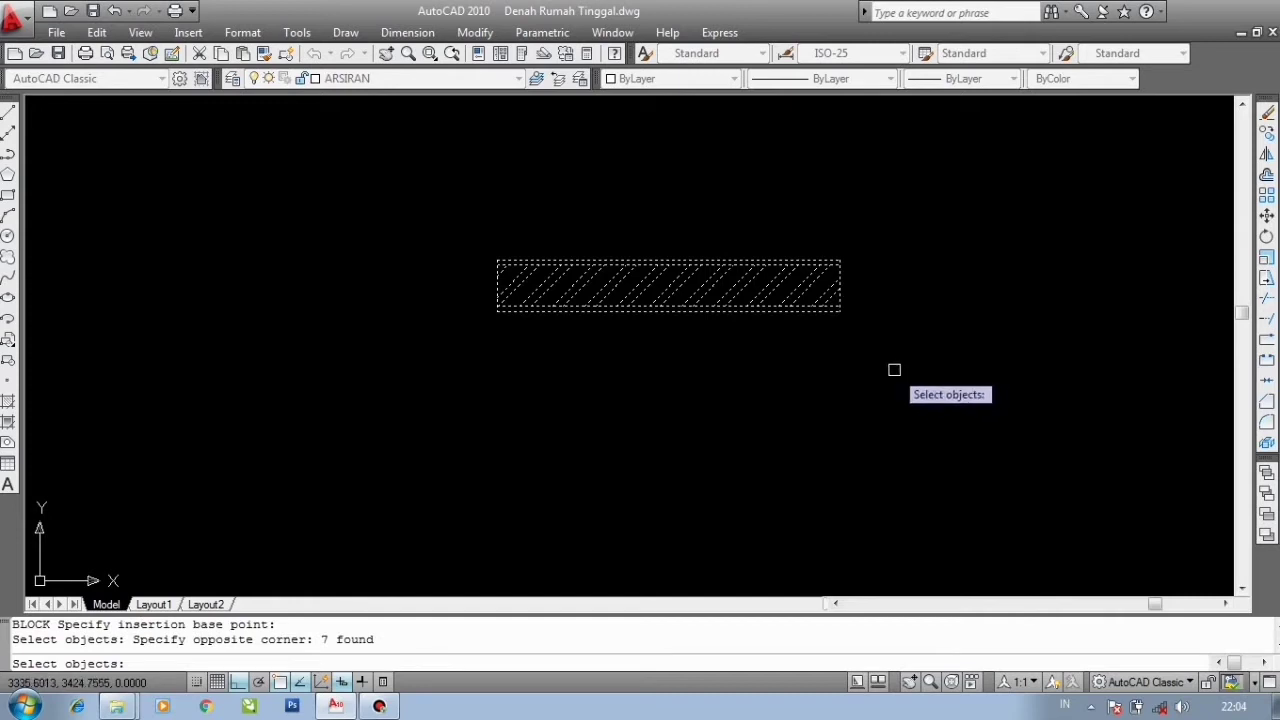
key(Return)
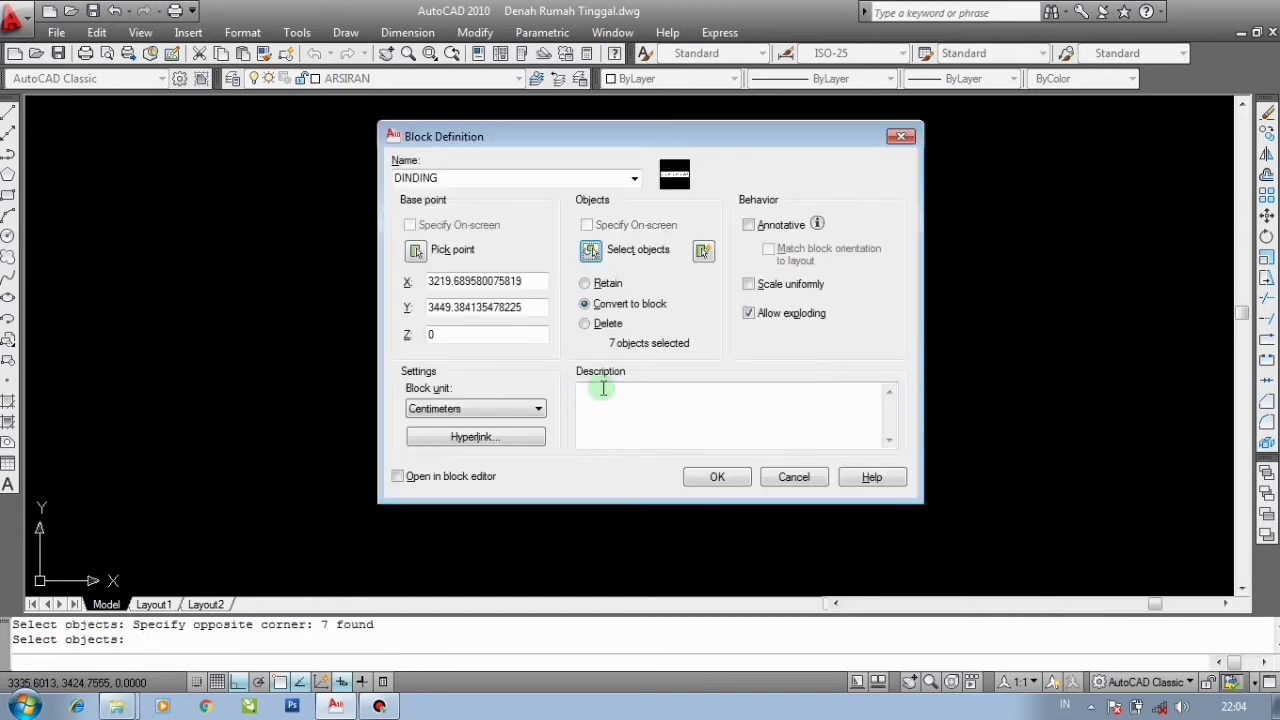
click(716, 478)
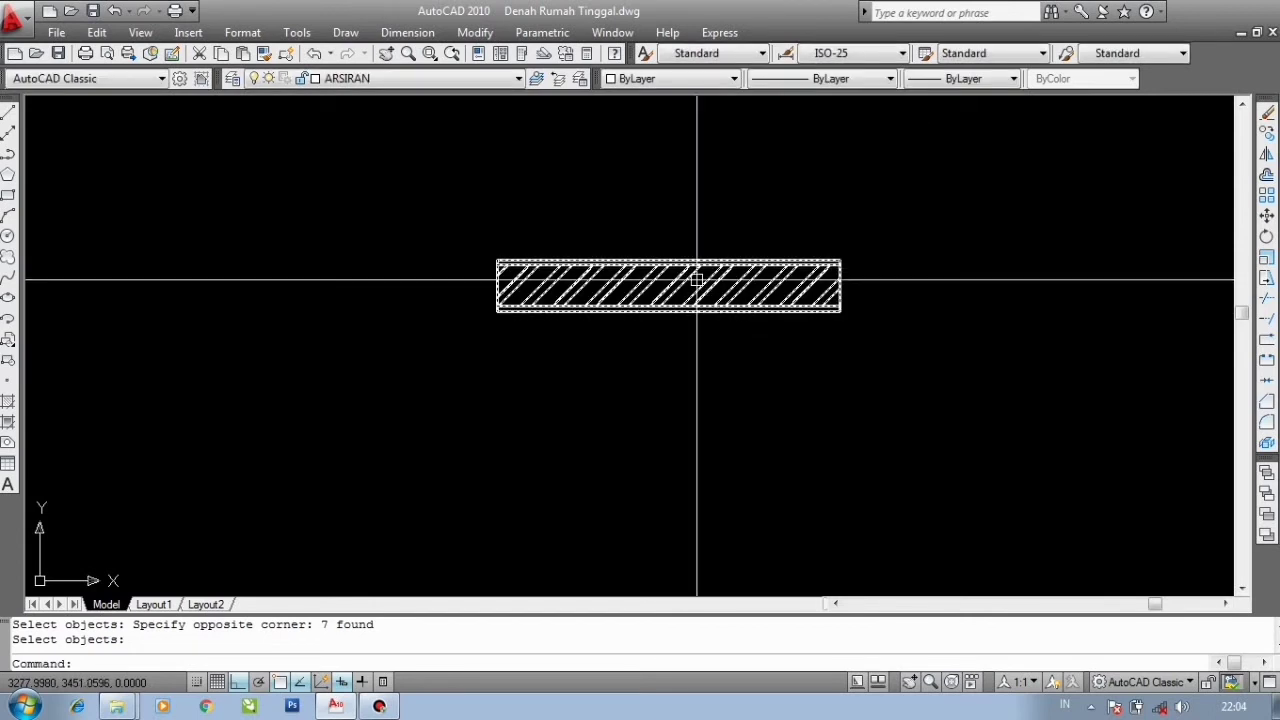
- Open the DINDING block in the Block Editor
mouse_move(697, 280)
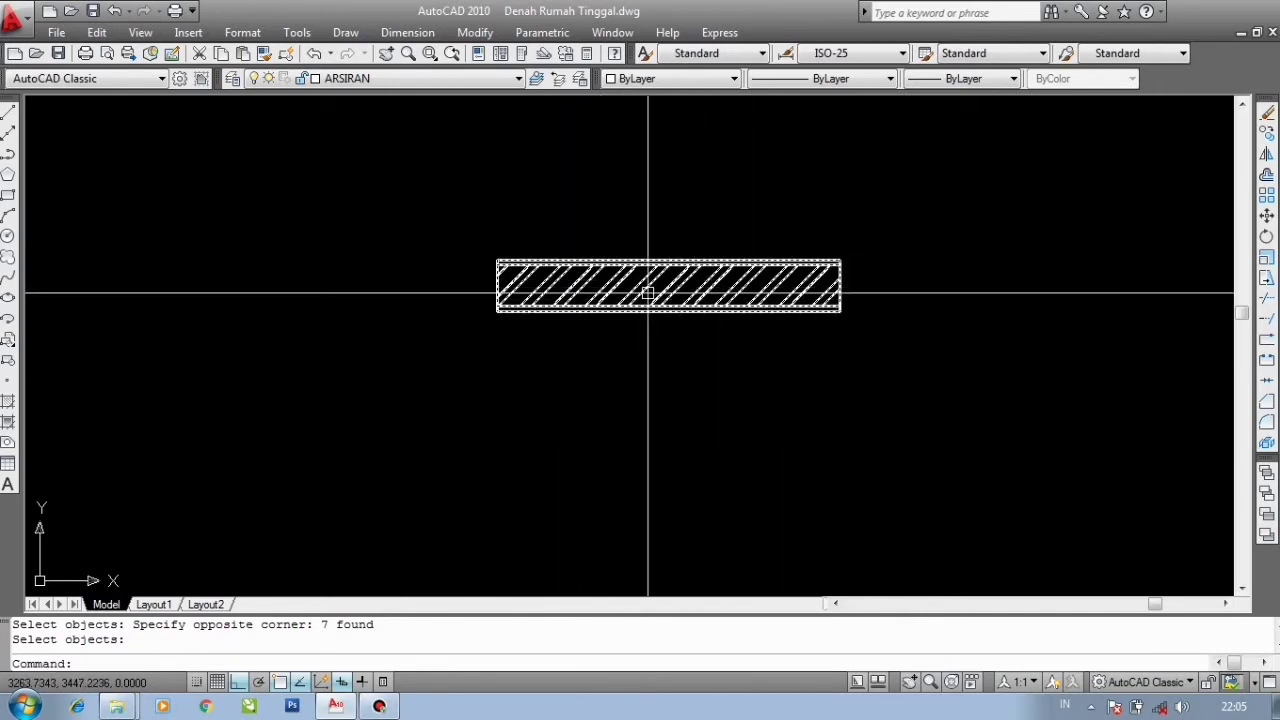
double_click(668, 297)
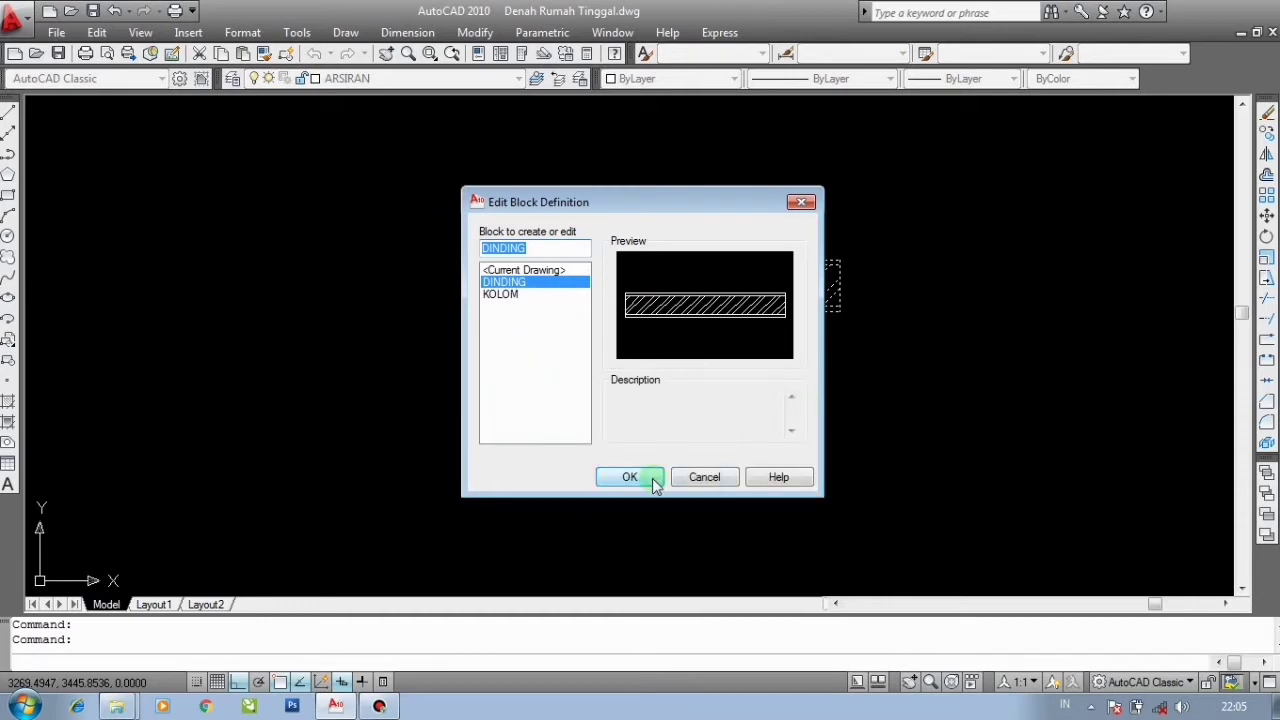
click(650, 478)
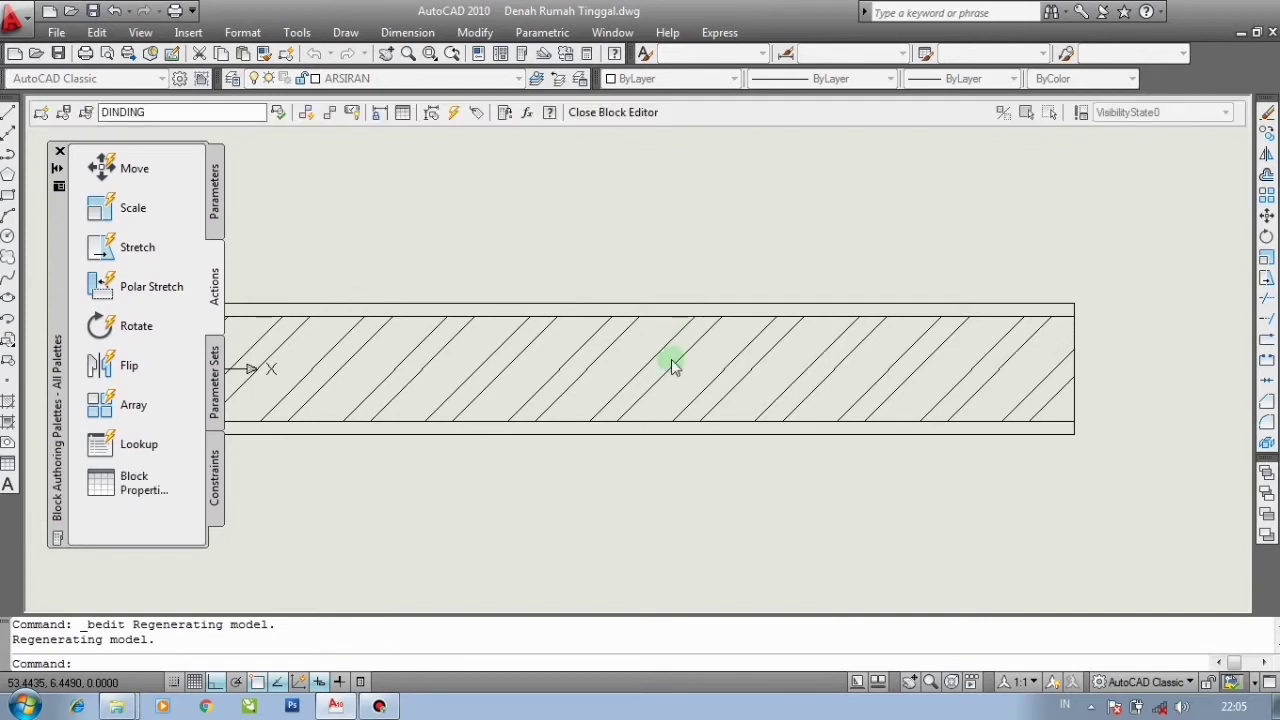
- Add a linear parameter along the wall's top edge from its left end to its right end, with the label placed above
scroll(820, 297, down, 2)
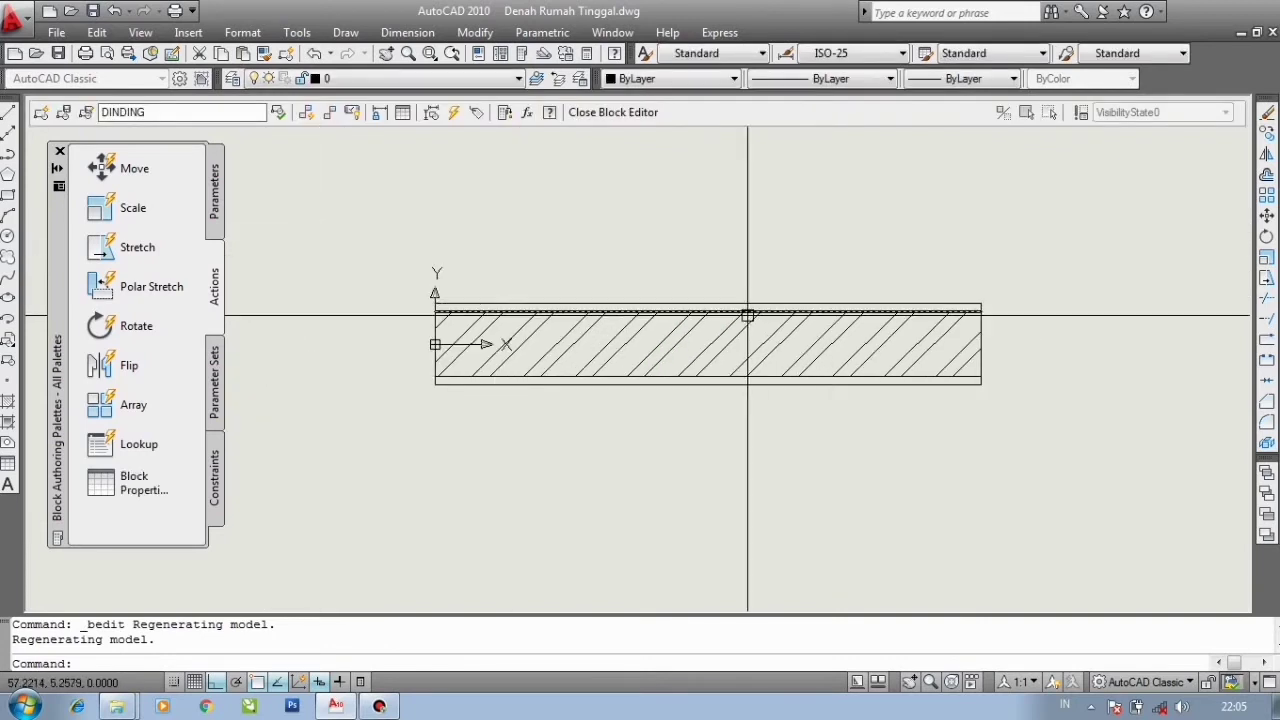
scroll(740, 325, up, 1)
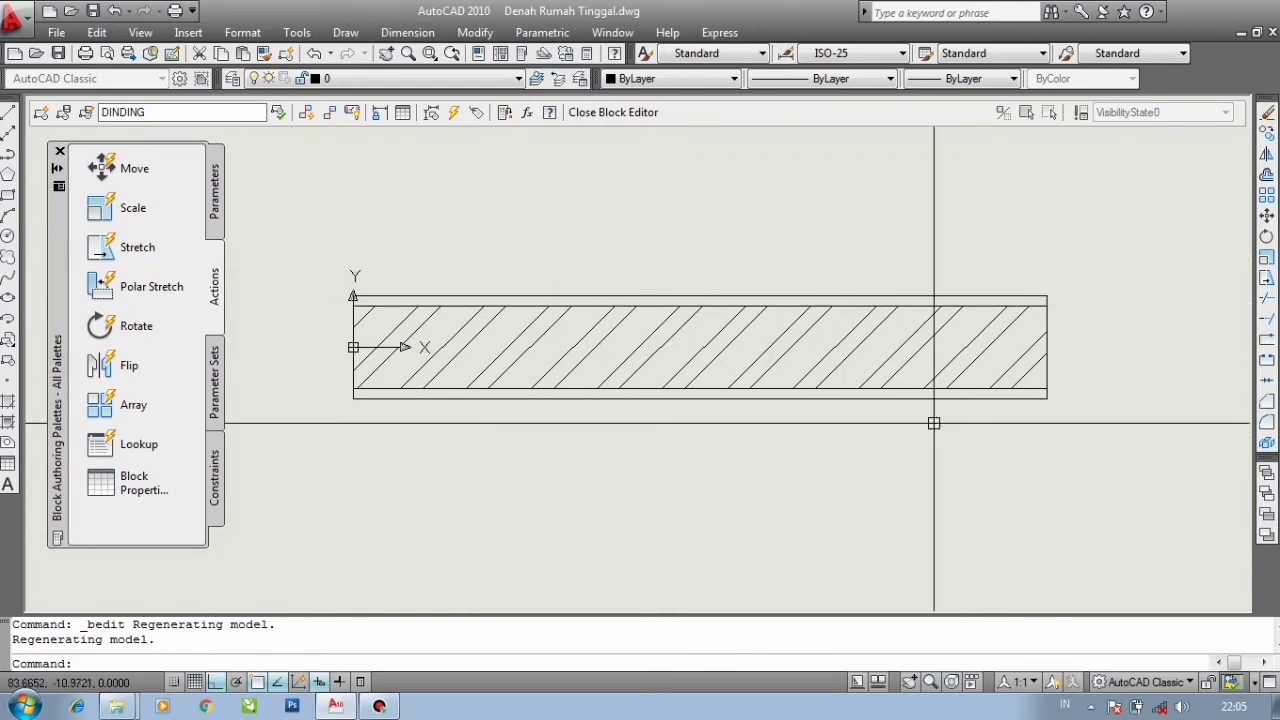
scroll(563, 391, down, 2)
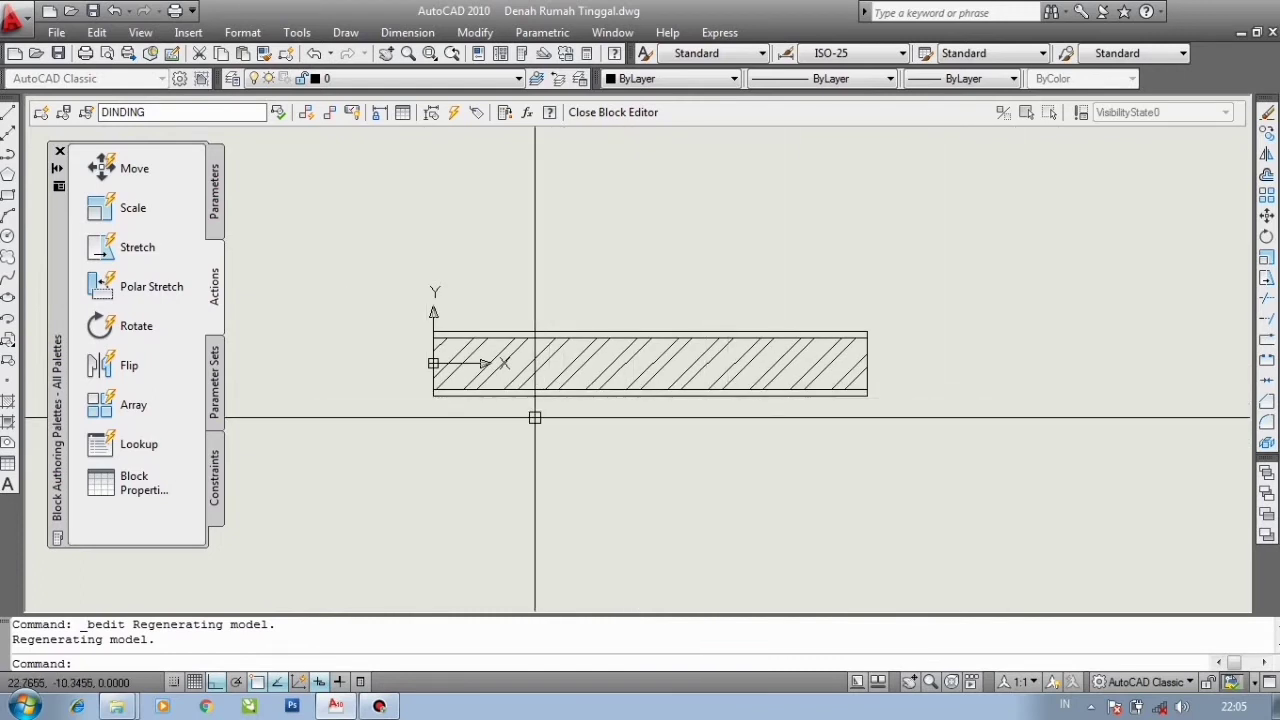
scroll(620, 300, up, 2)
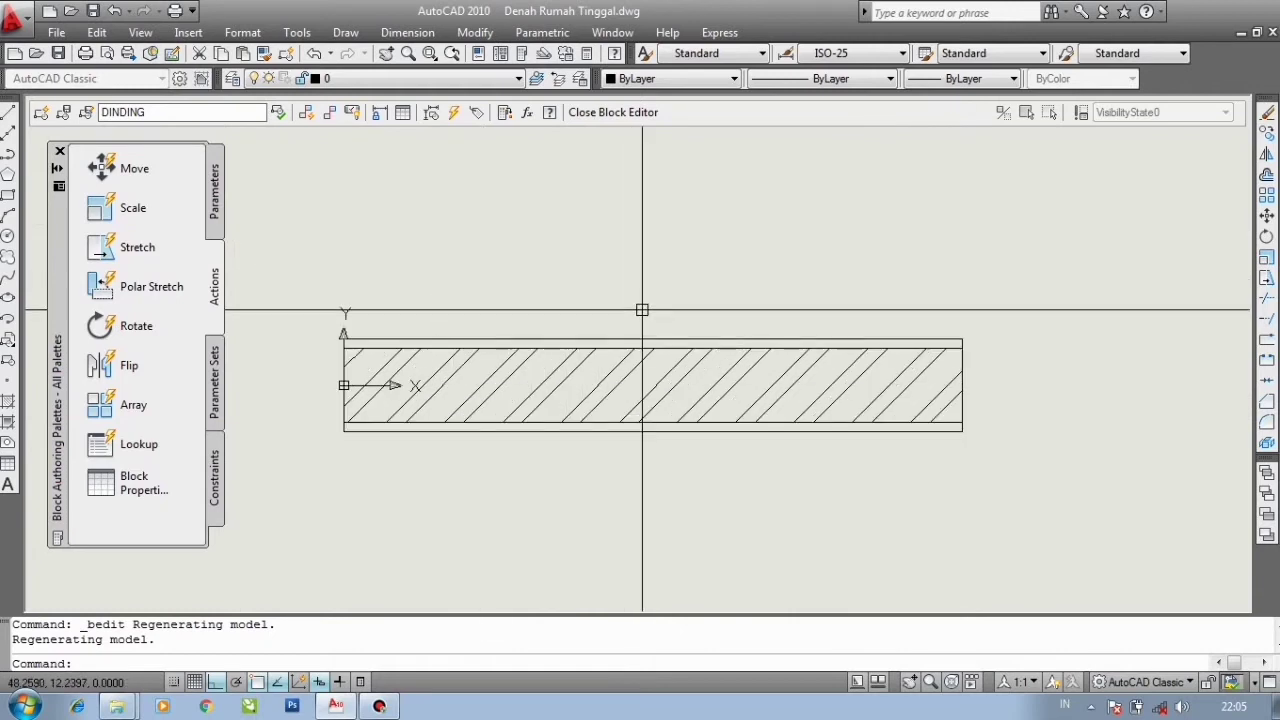
click(213, 205)
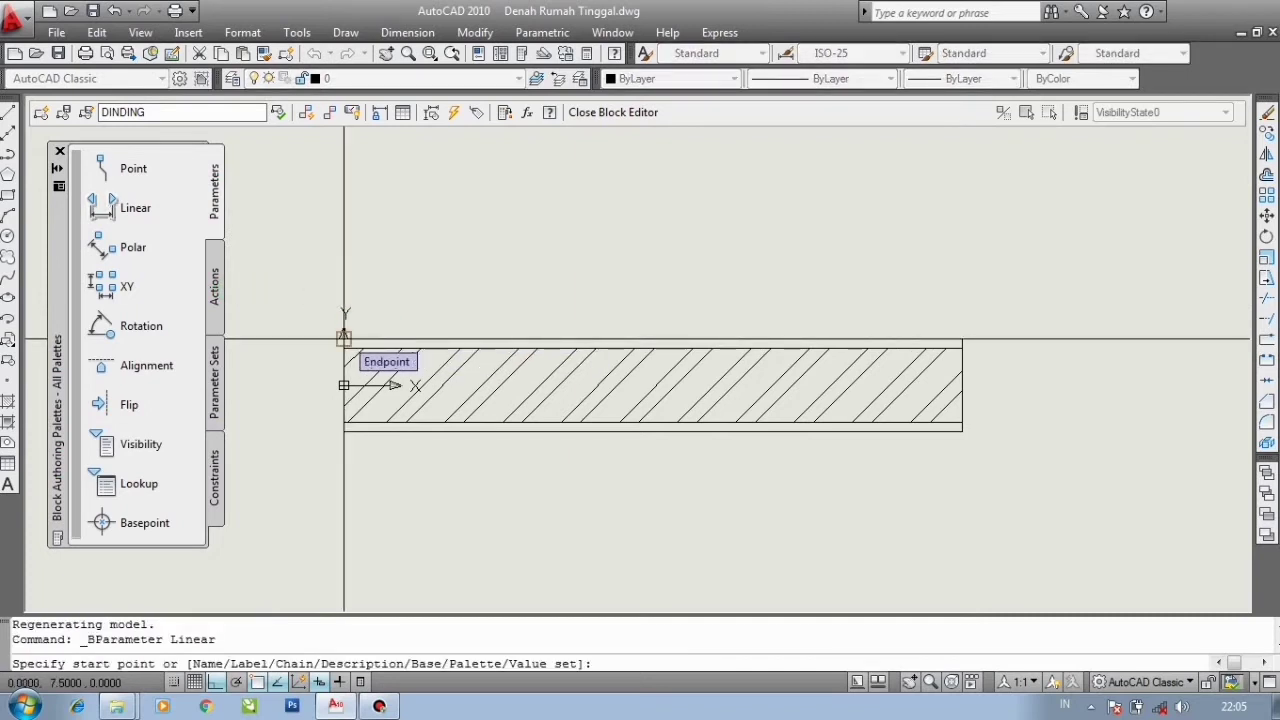
click(344, 338)
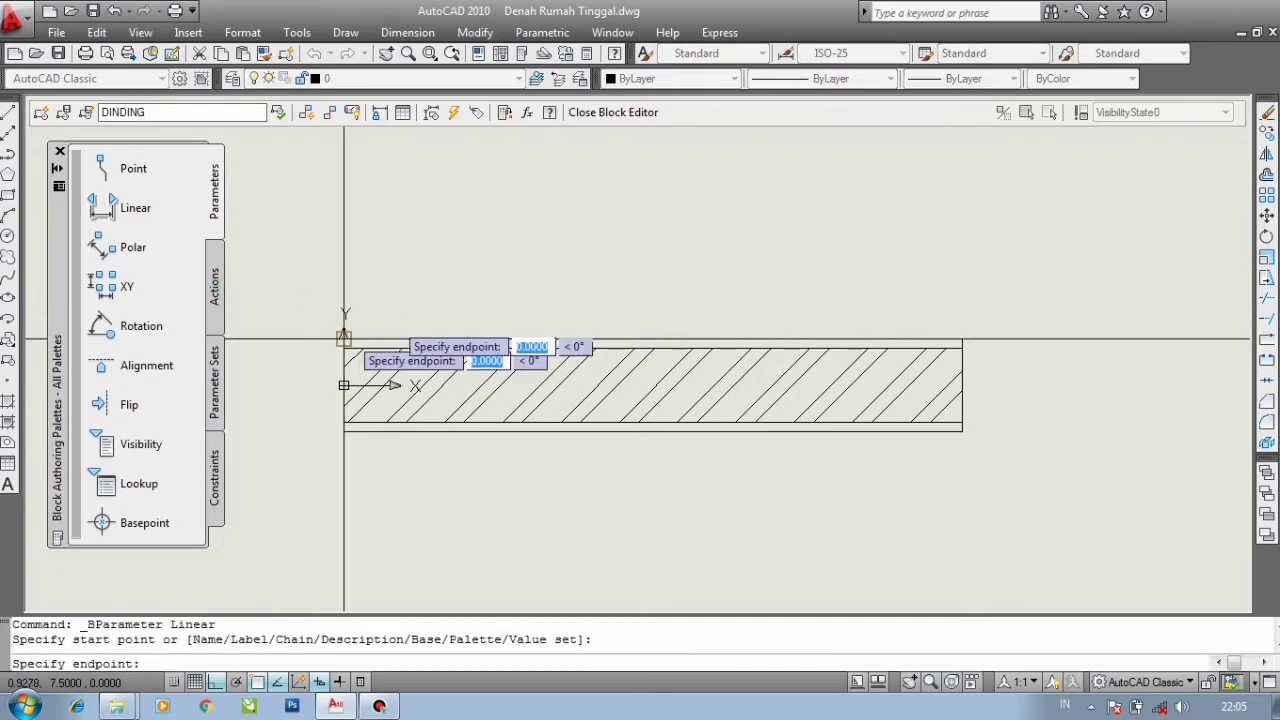
click(962, 339)
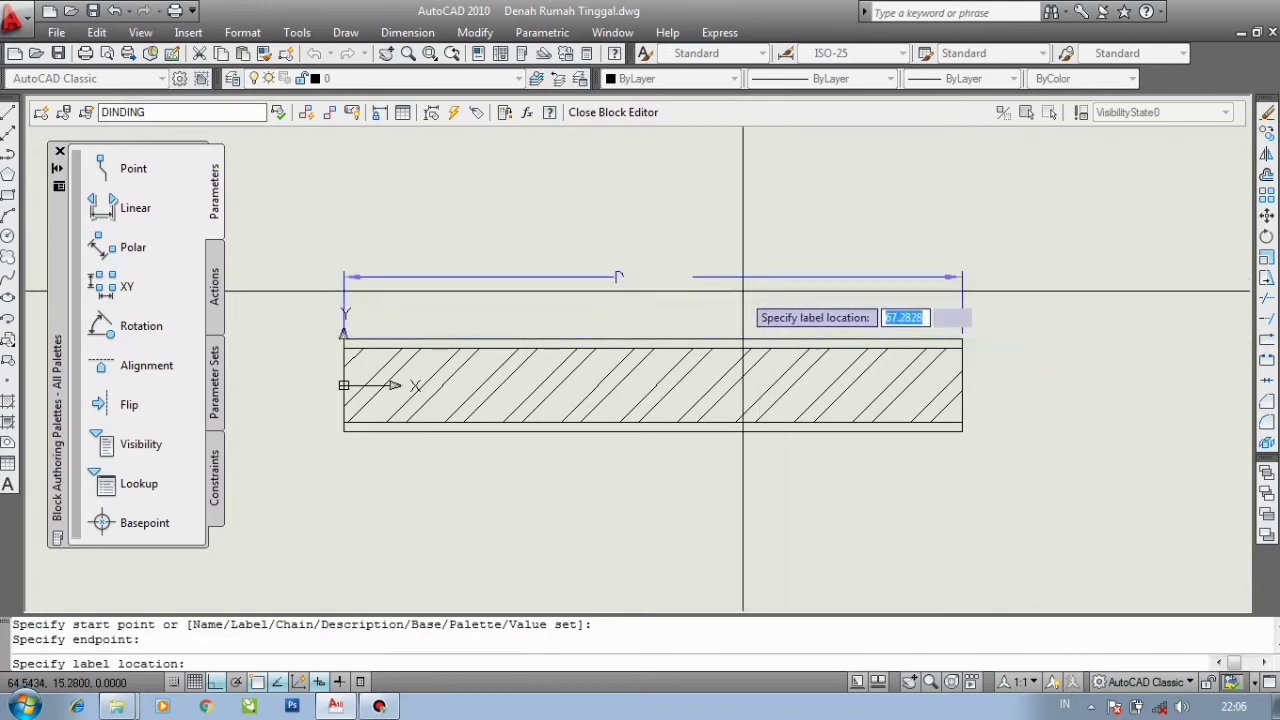
click(711, 287)
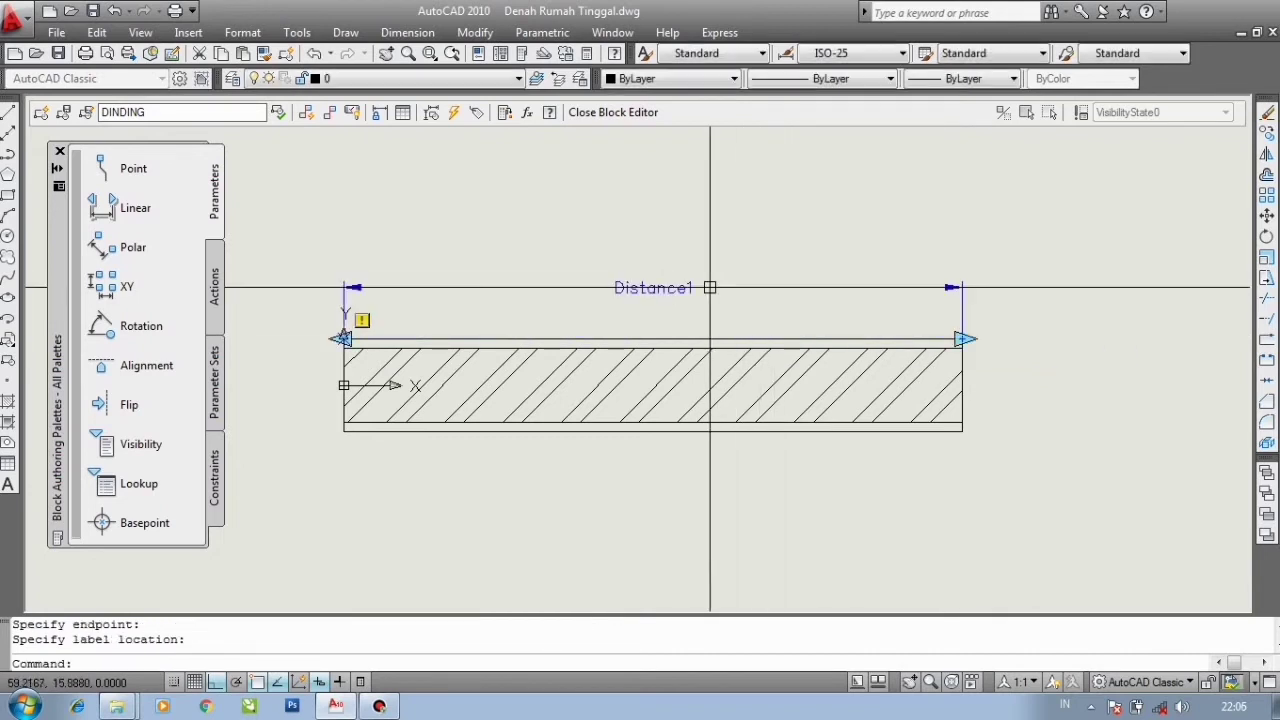
- Start a Stretch action and select the linear parameter and its left point to associate with it
click(214, 290)
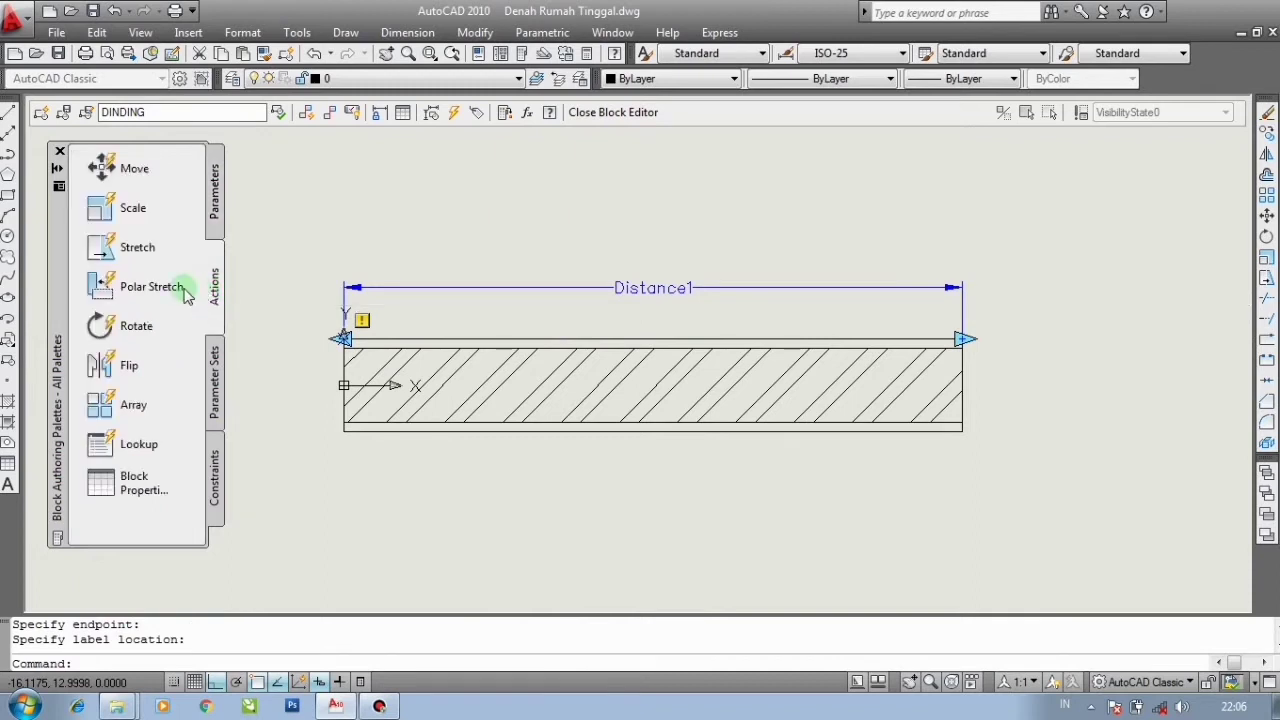
click(130, 249)
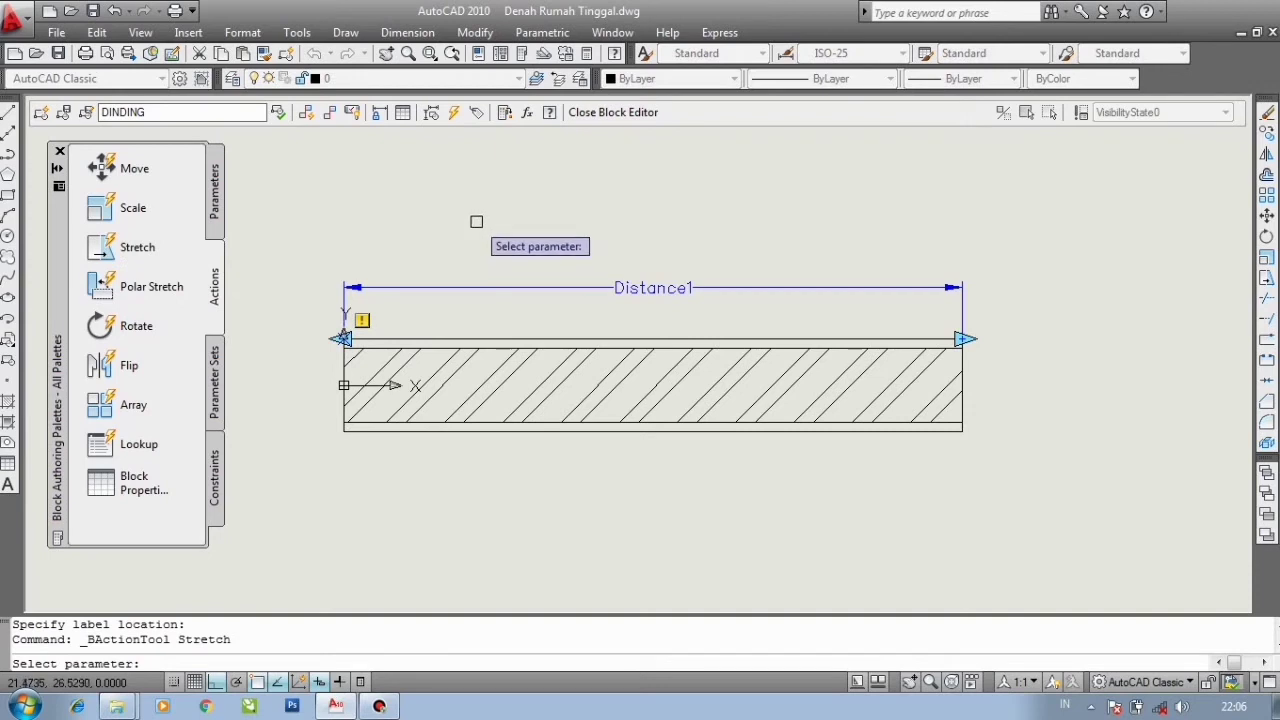
click(530, 288)
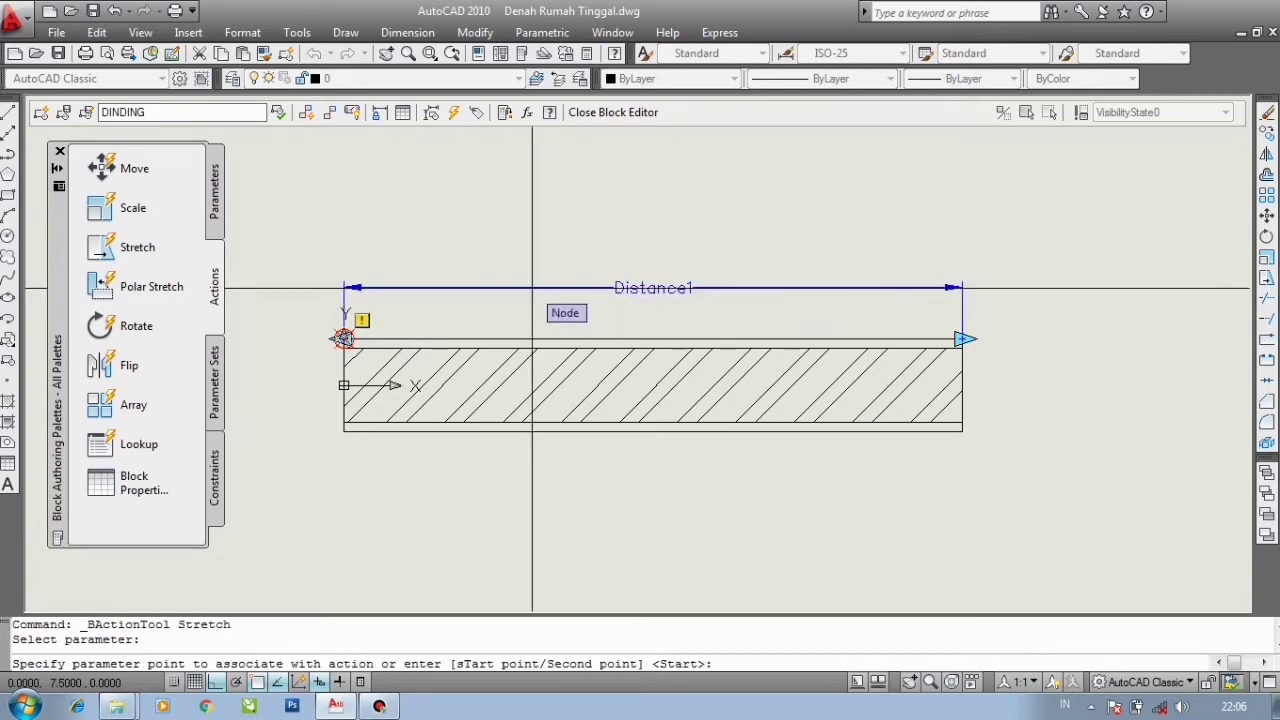
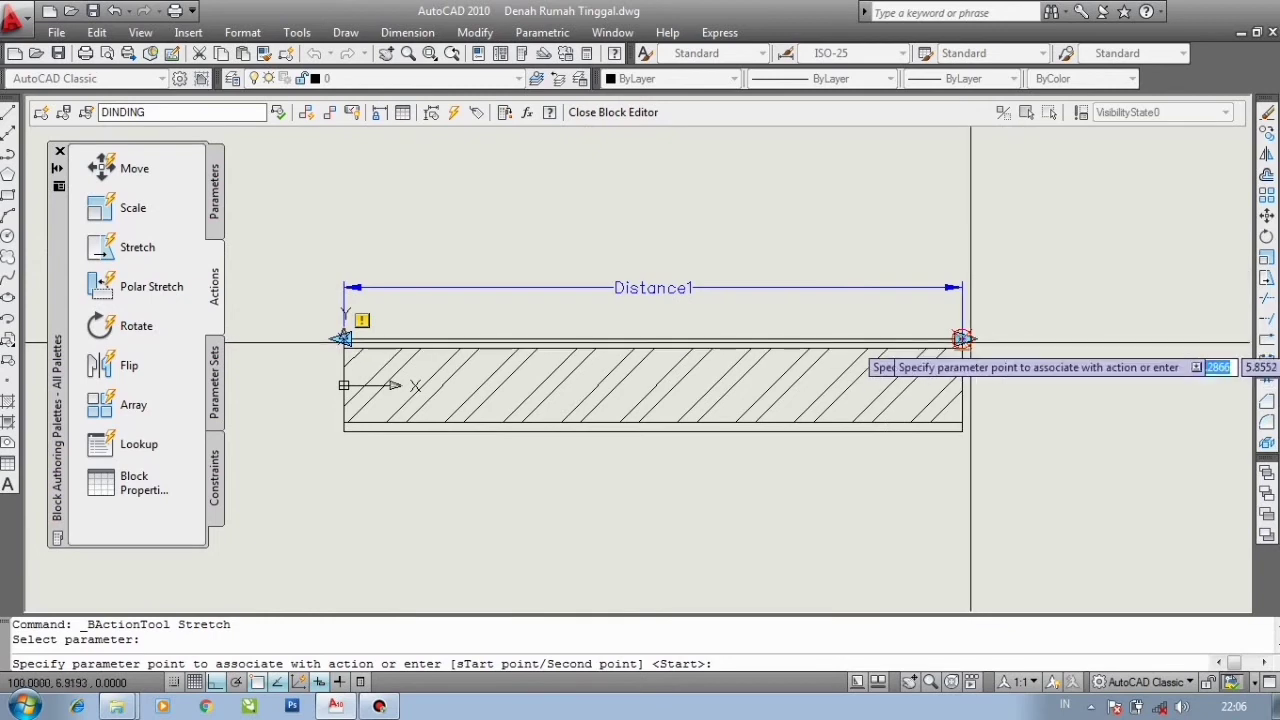
- Associate the Stretch action with the parameter's right point, frame the wall's right end, and select the objects crossing it
click(970, 344)
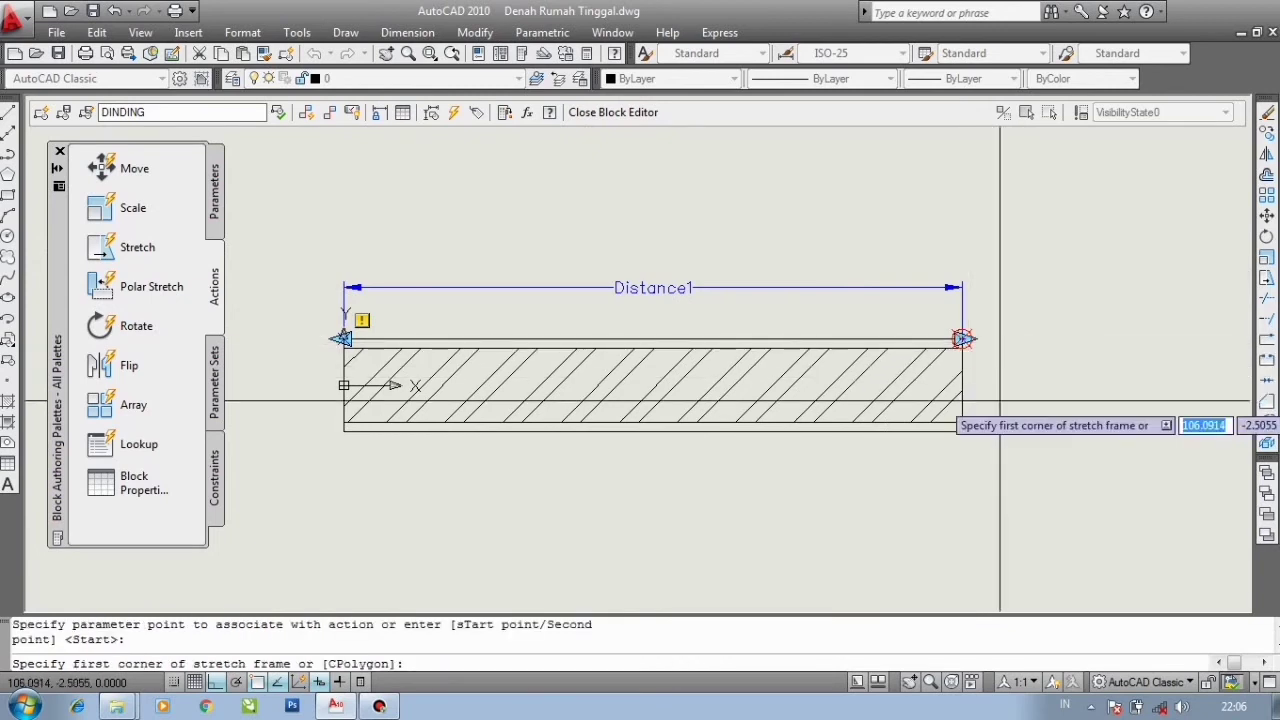
click(1008, 472)
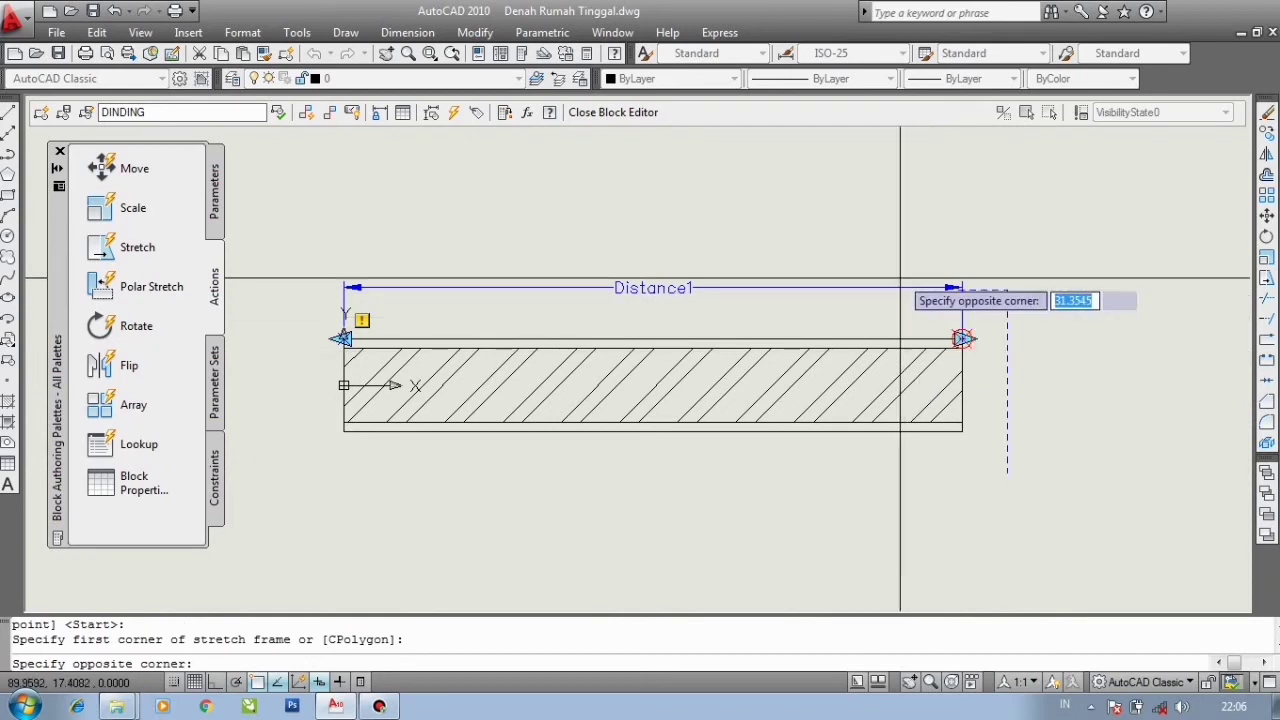
click(899, 263)
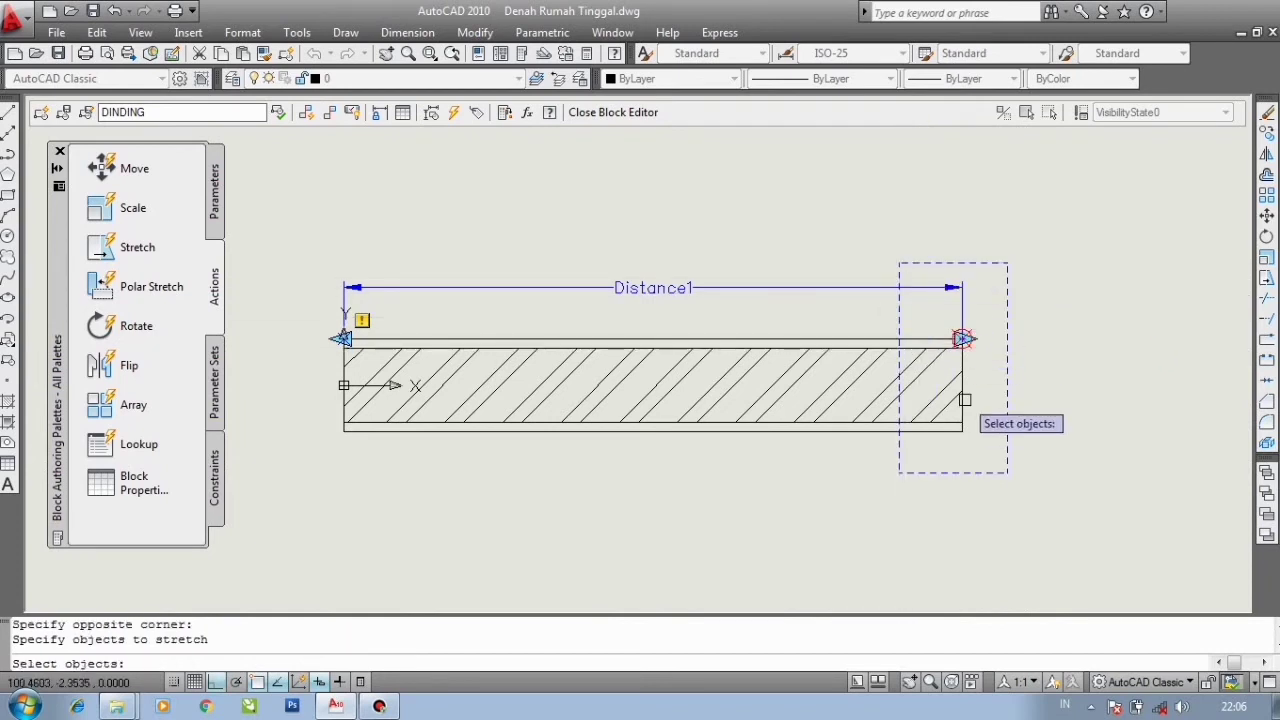
scroll(964, 400, up, 2)
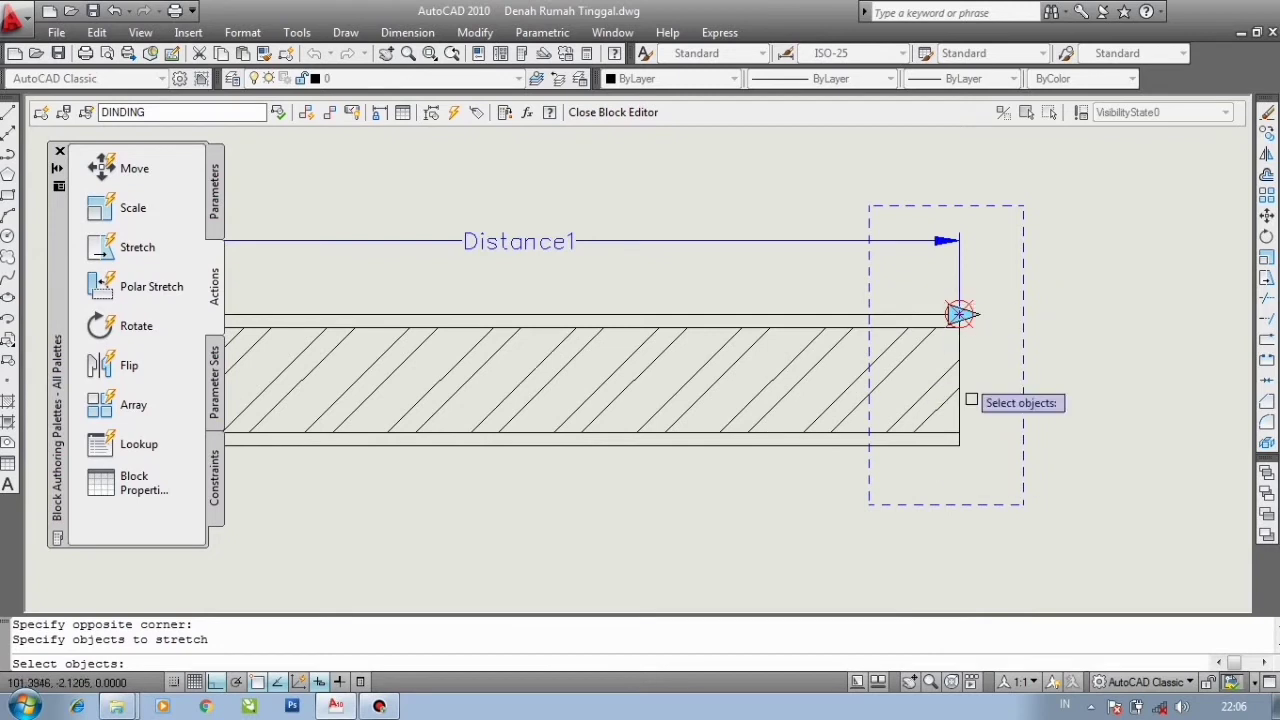
click(995, 462)
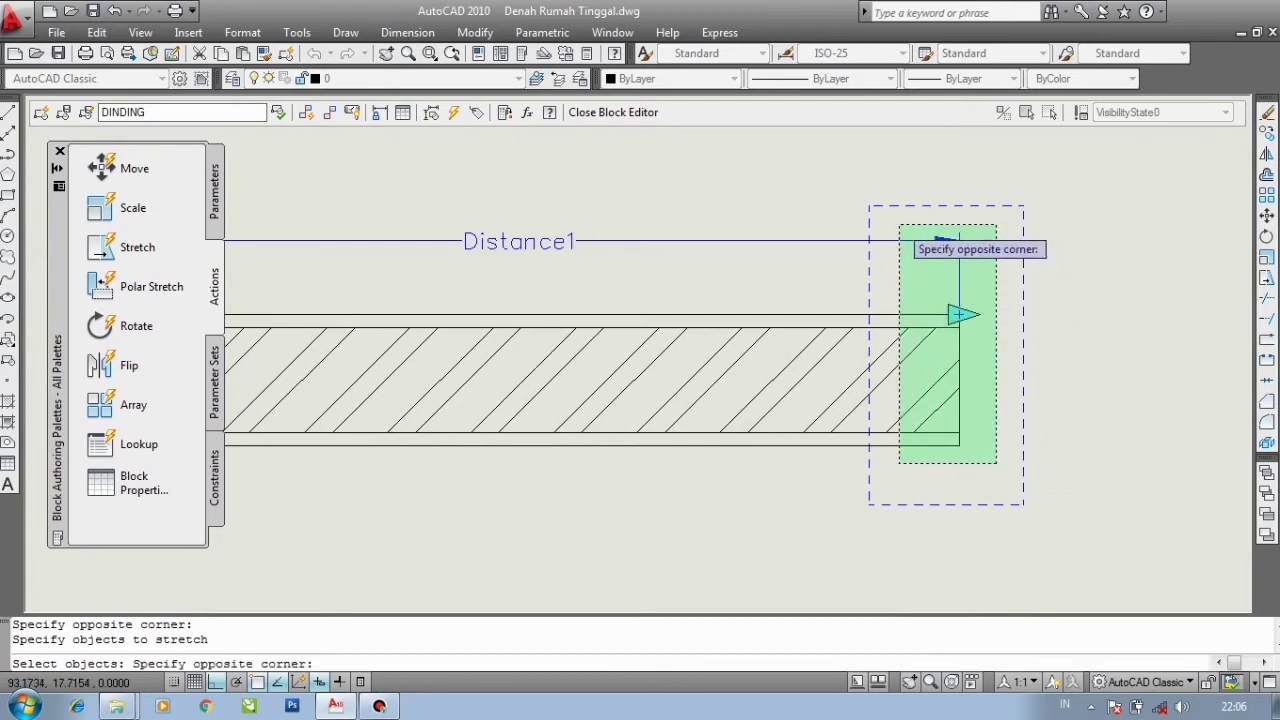
click(899, 226)
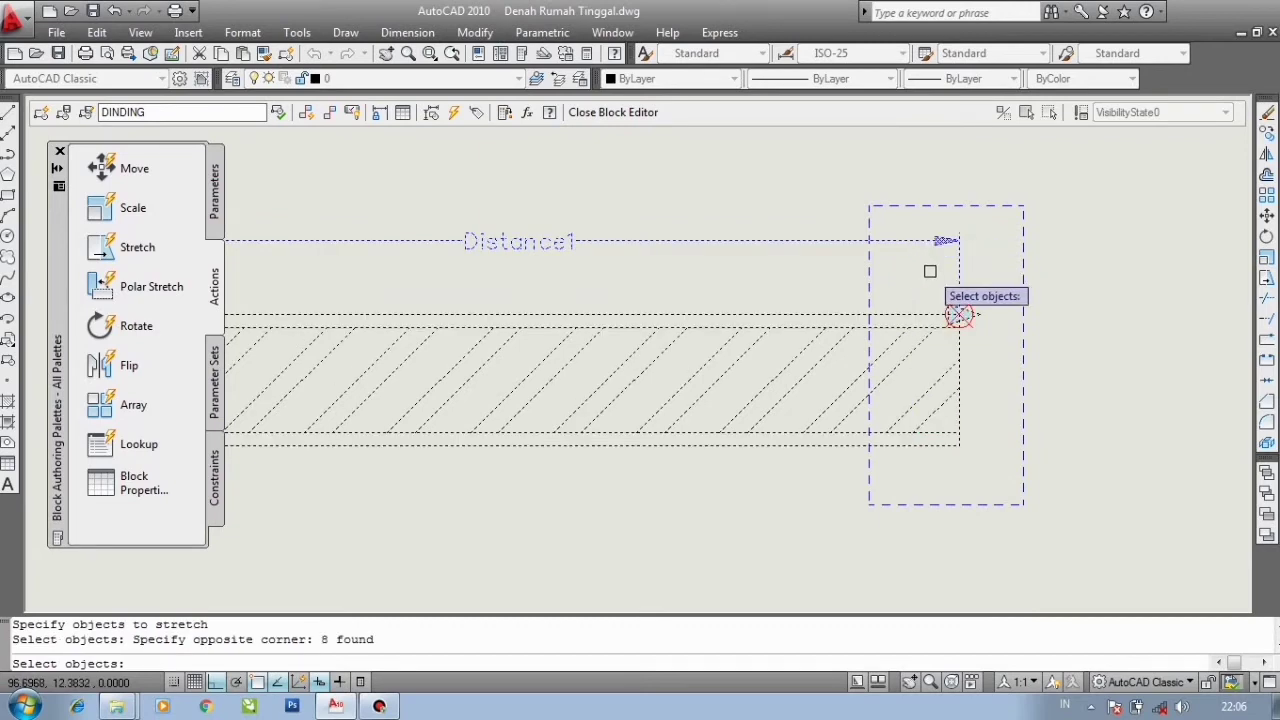
key(Return)
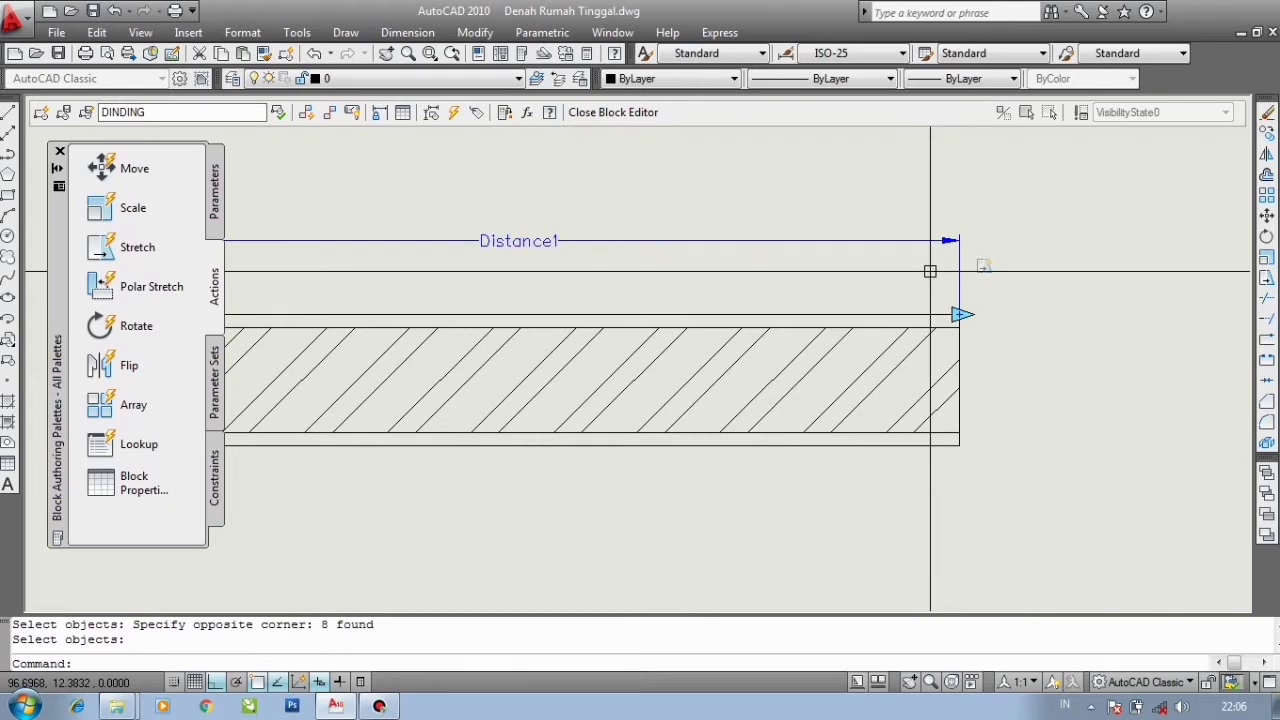
- Add a second Stretch action on the parameter's left point, framing the wall's left end and selecting the objects crossing it
scroll(1020, 250, down, 2)
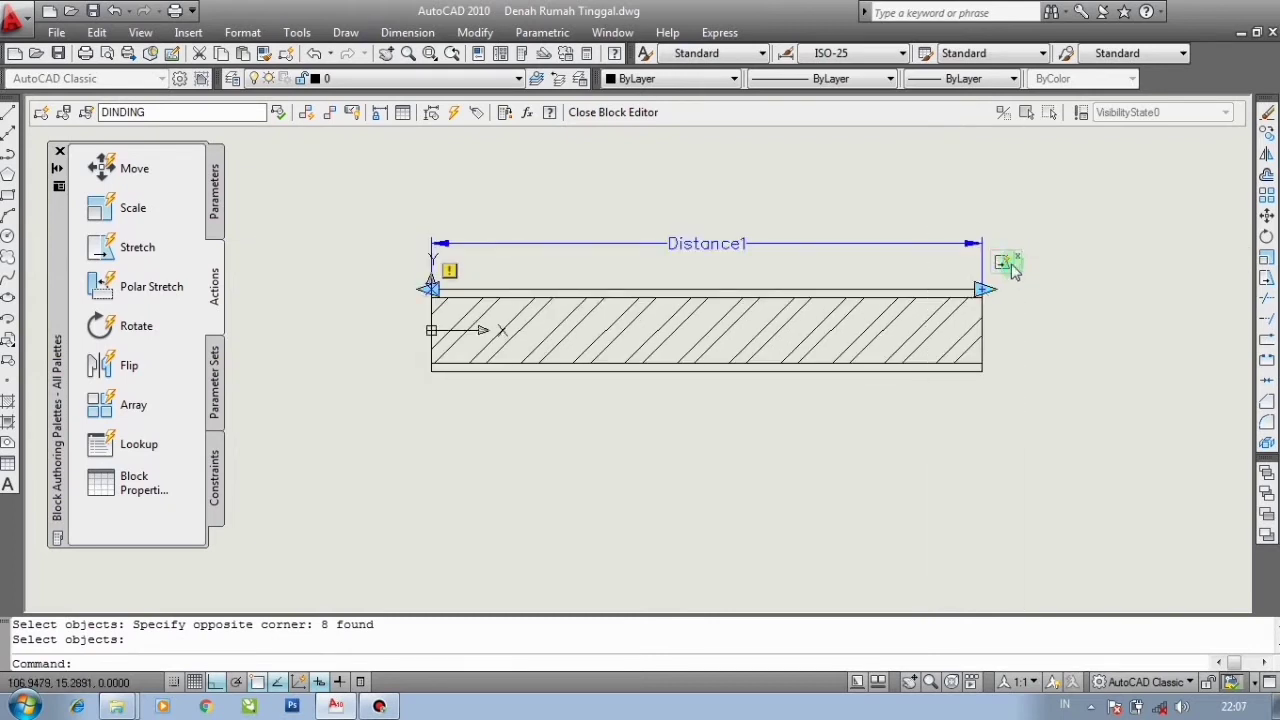
scroll(1005, 275, up, 2)
scroll(978, 300, down, 4)
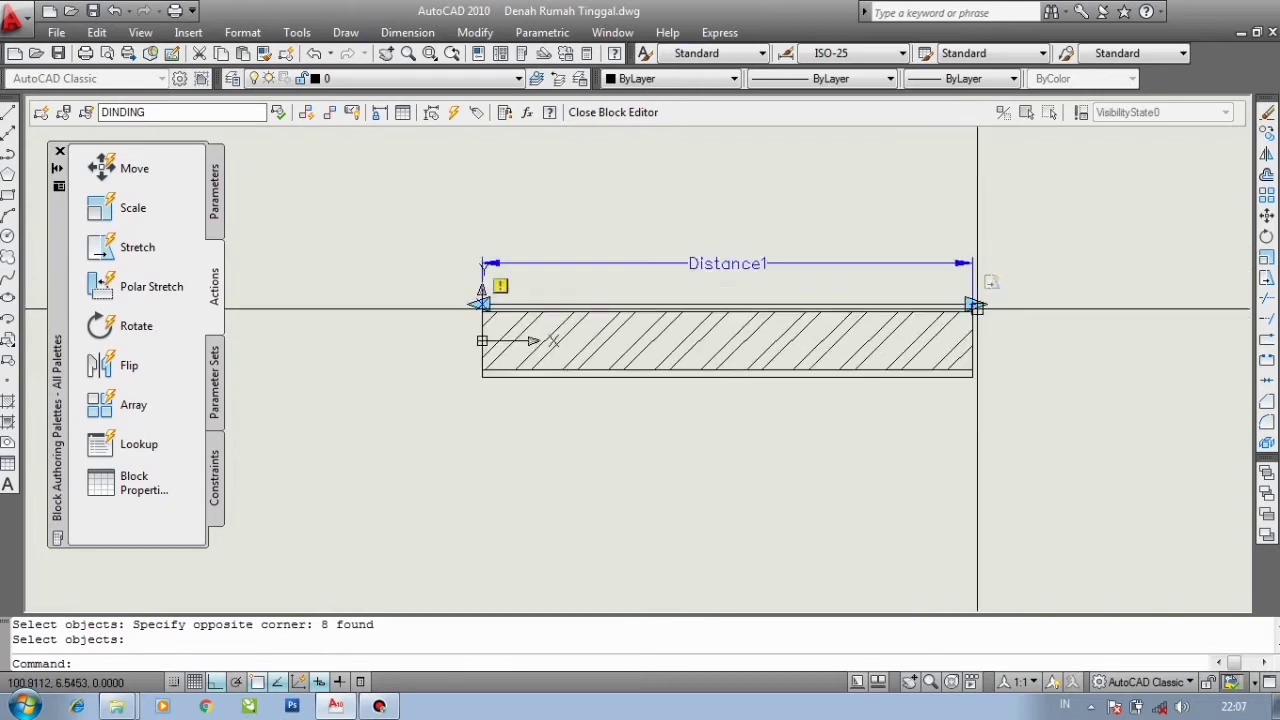
scroll(978, 310, up, 2)
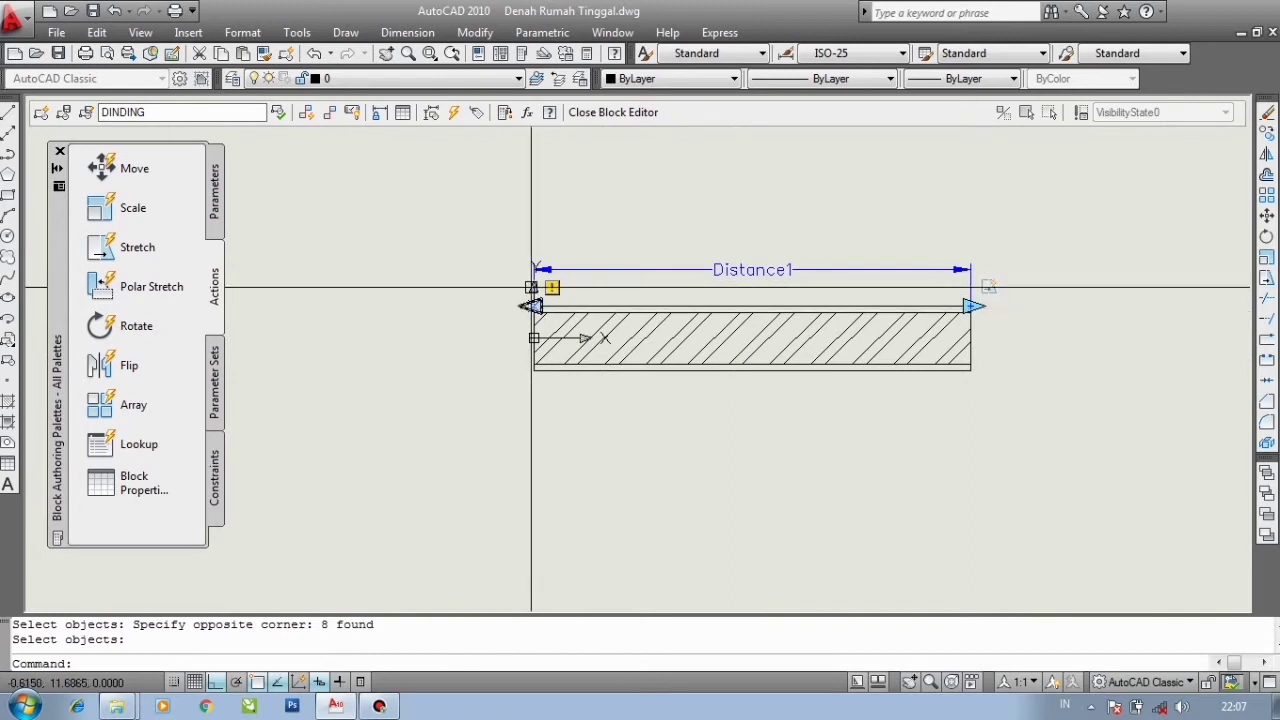
scroll(532, 310, up, 2)
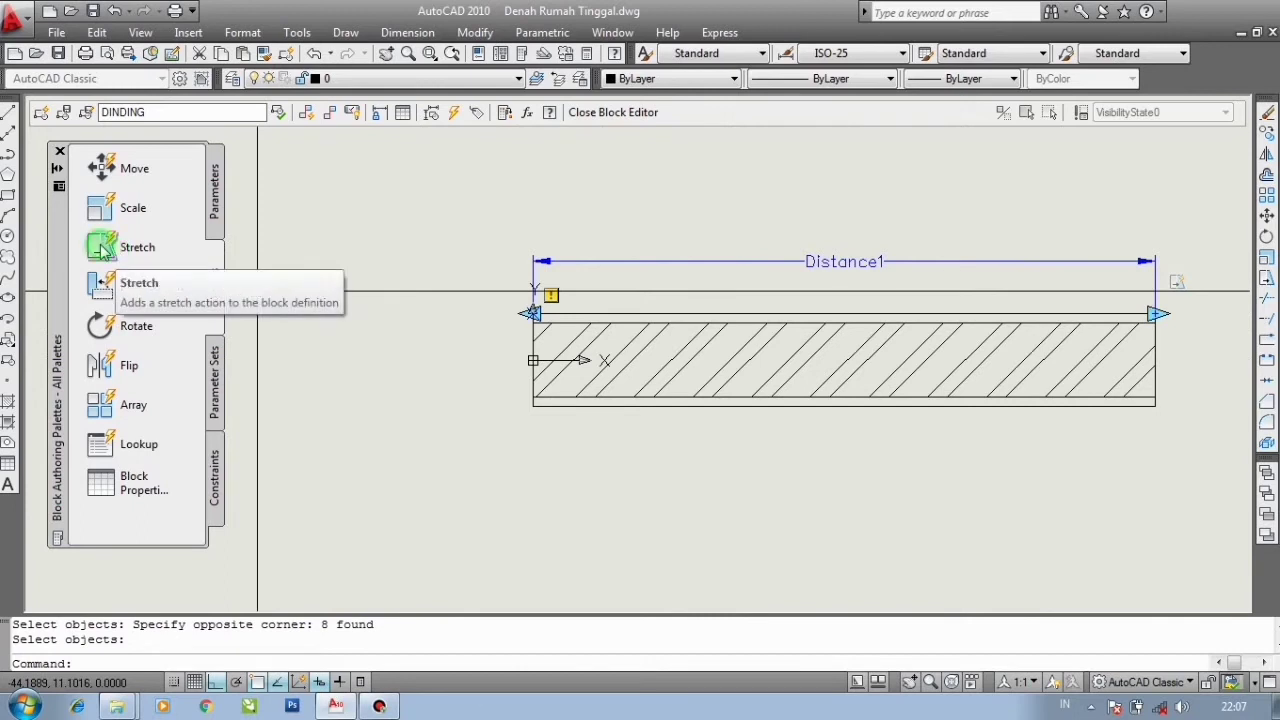
click(314, 284)
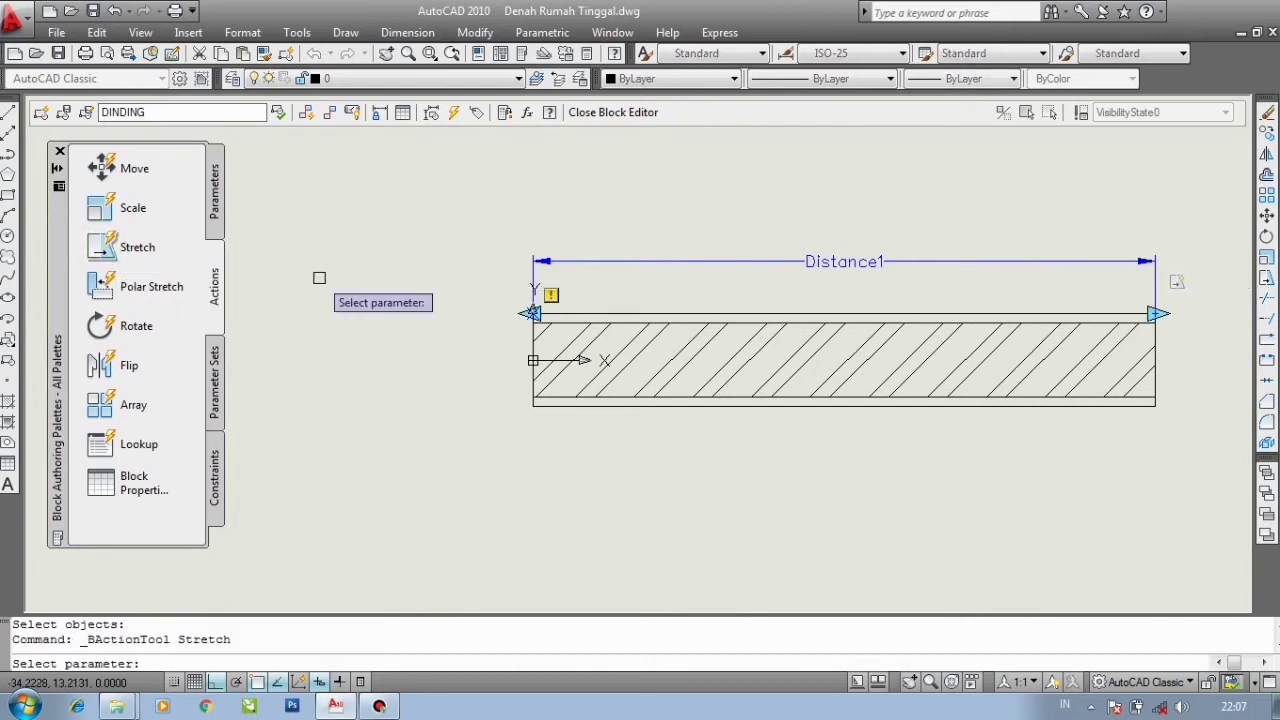
click(644, 260)
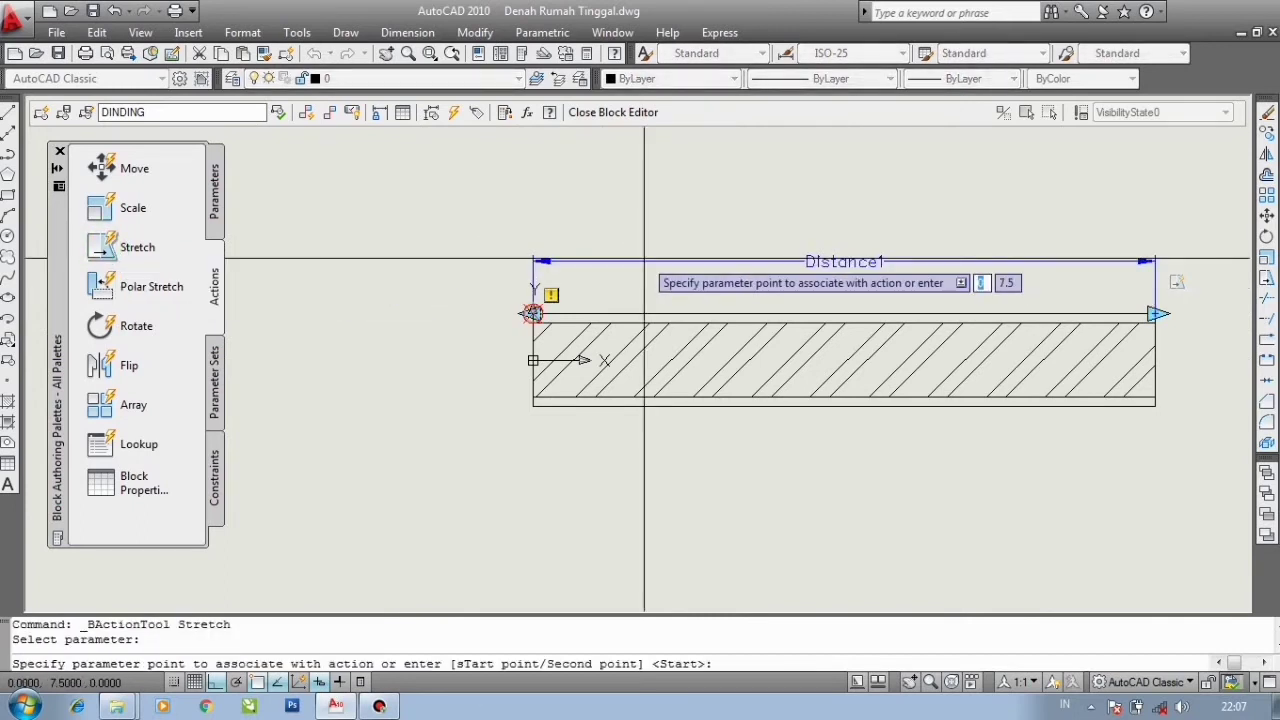
click(533, 313)
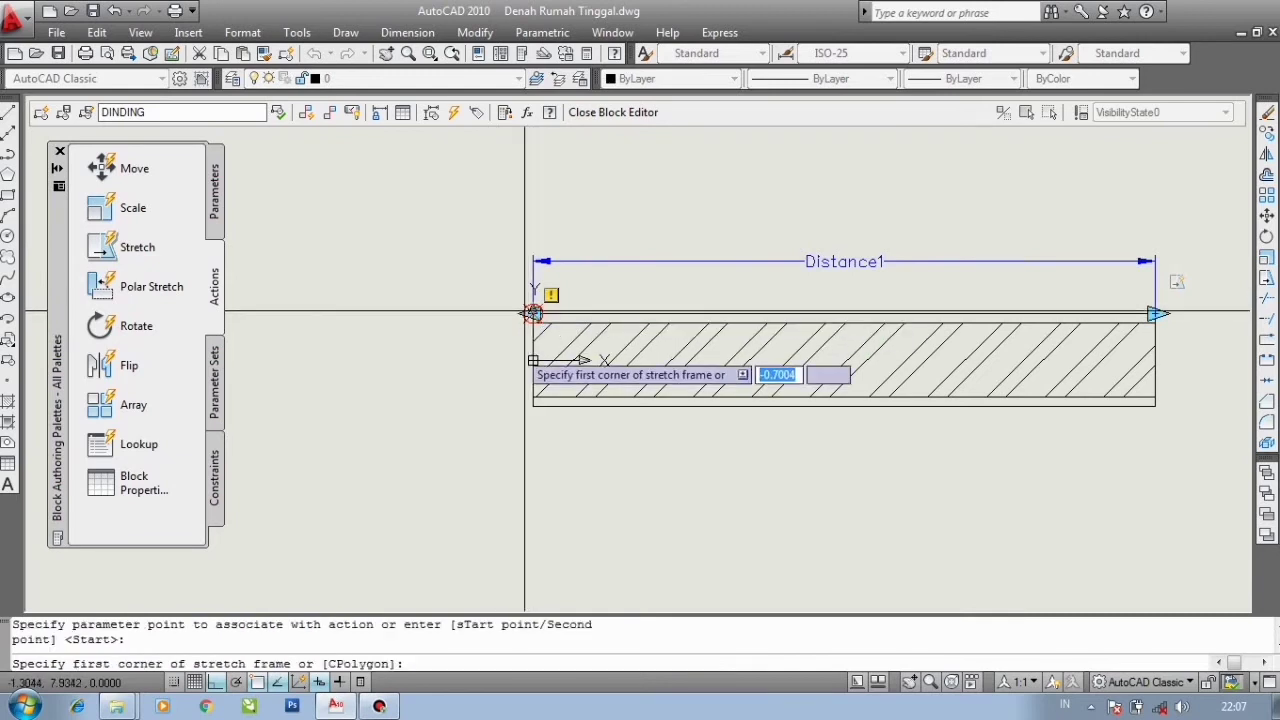
click(580, 444)
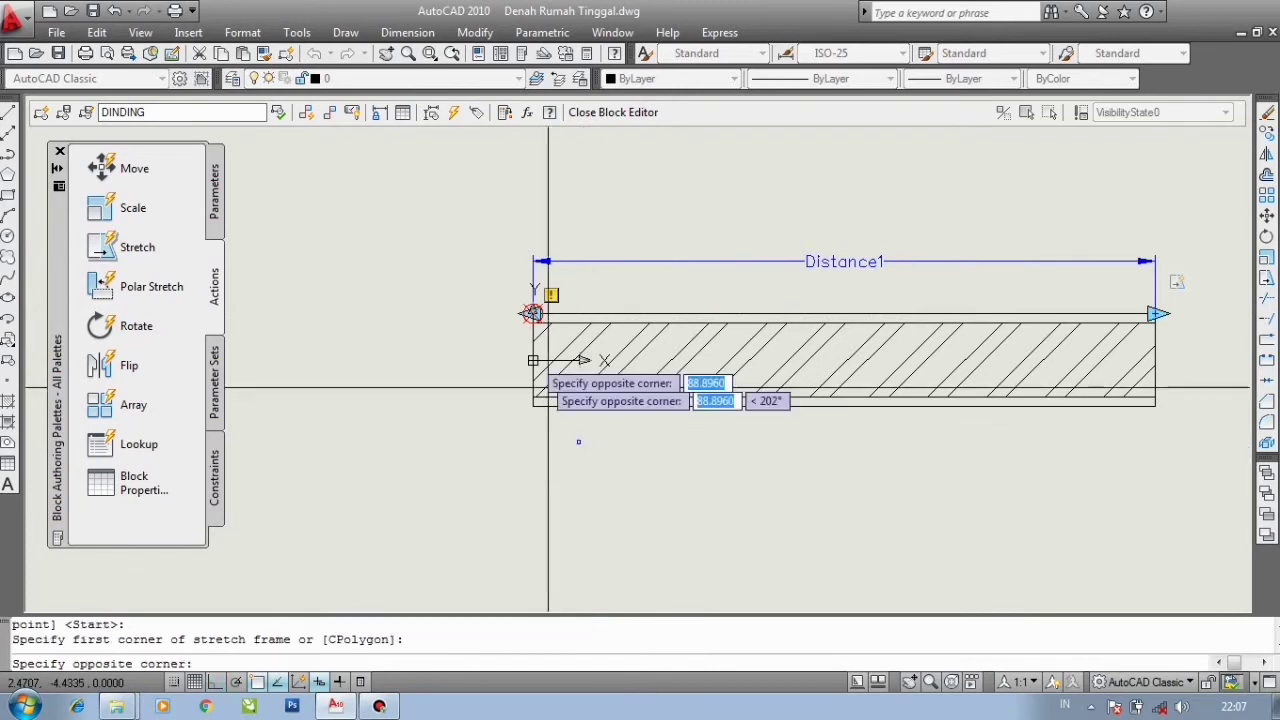
click(471, 238)
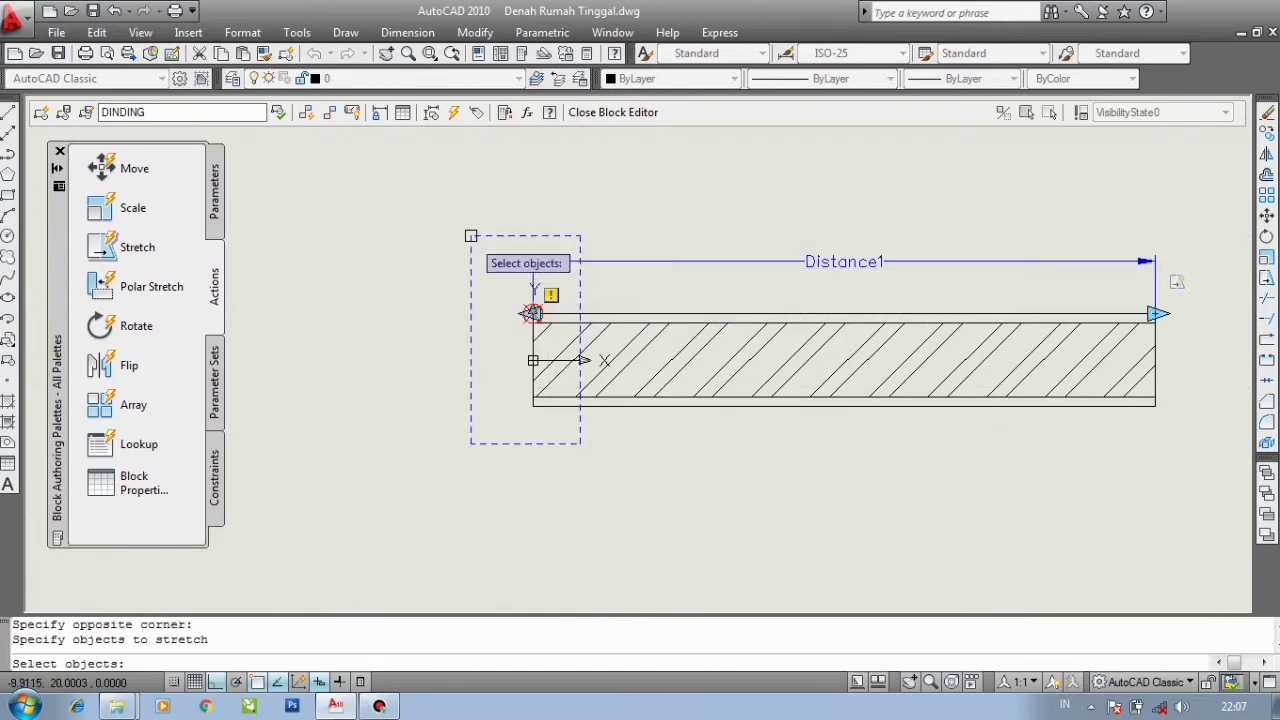
click(559, 422)
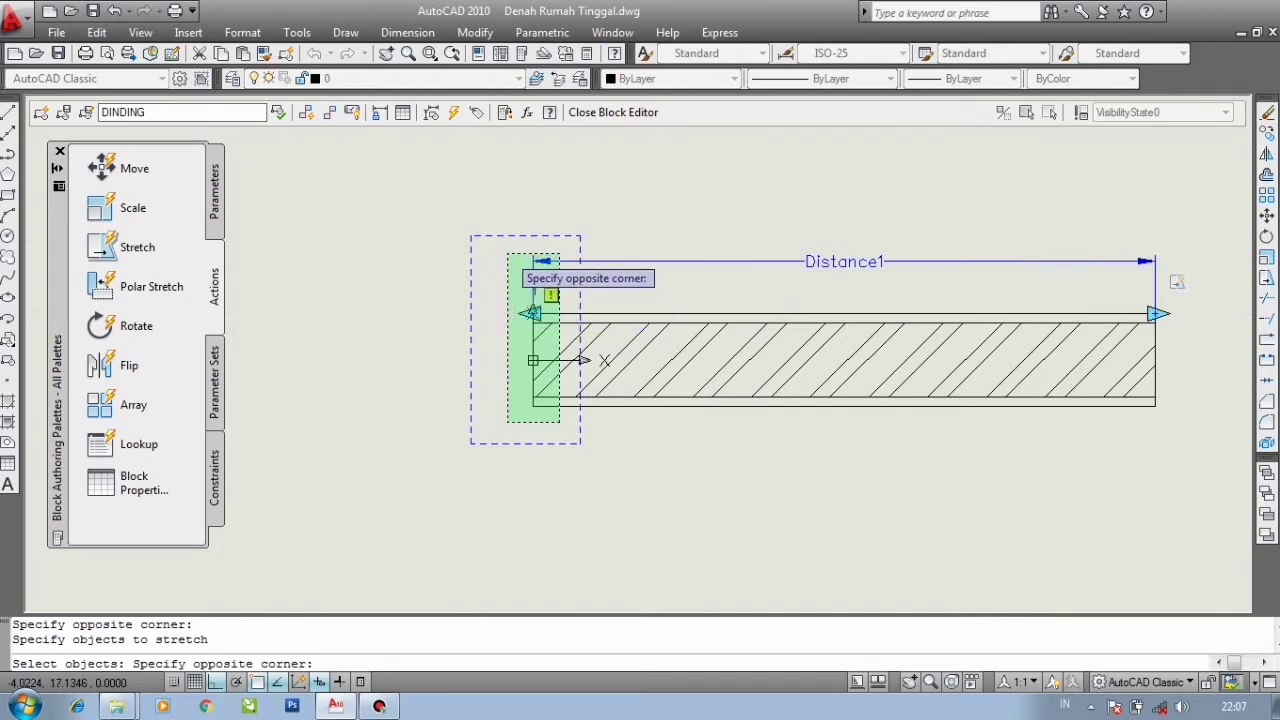
click(507, 254)
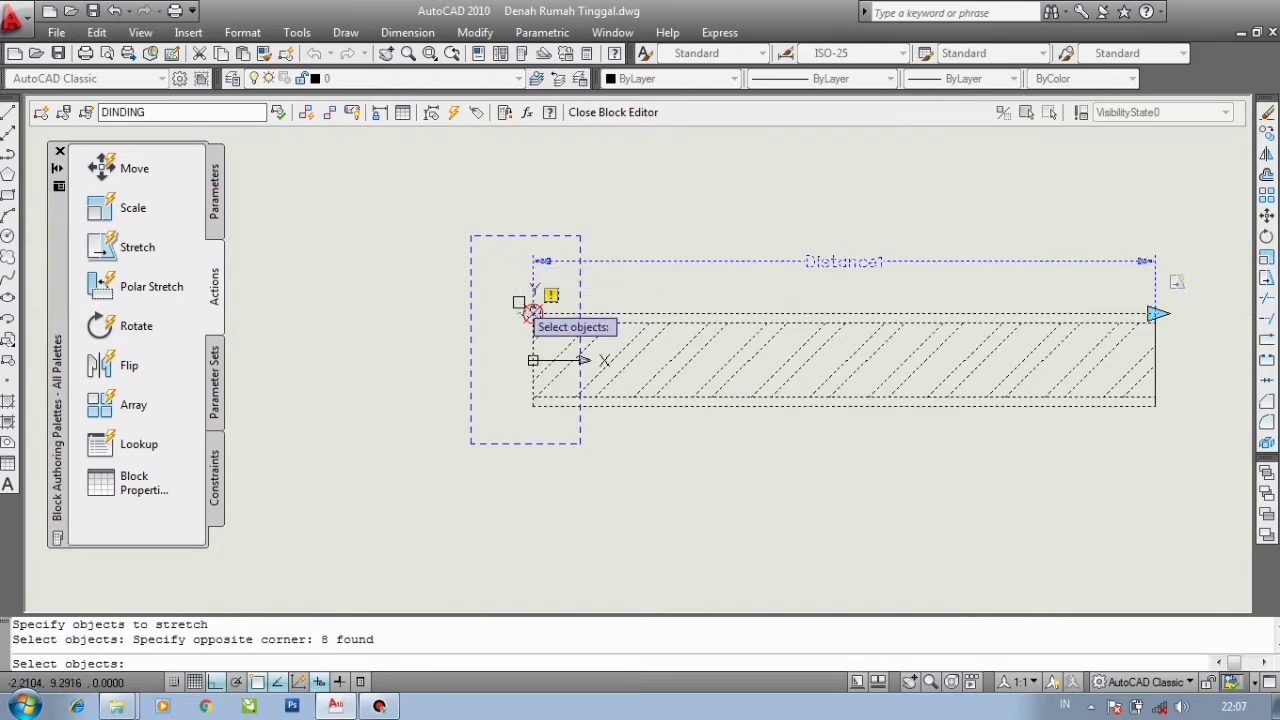
key(Return)
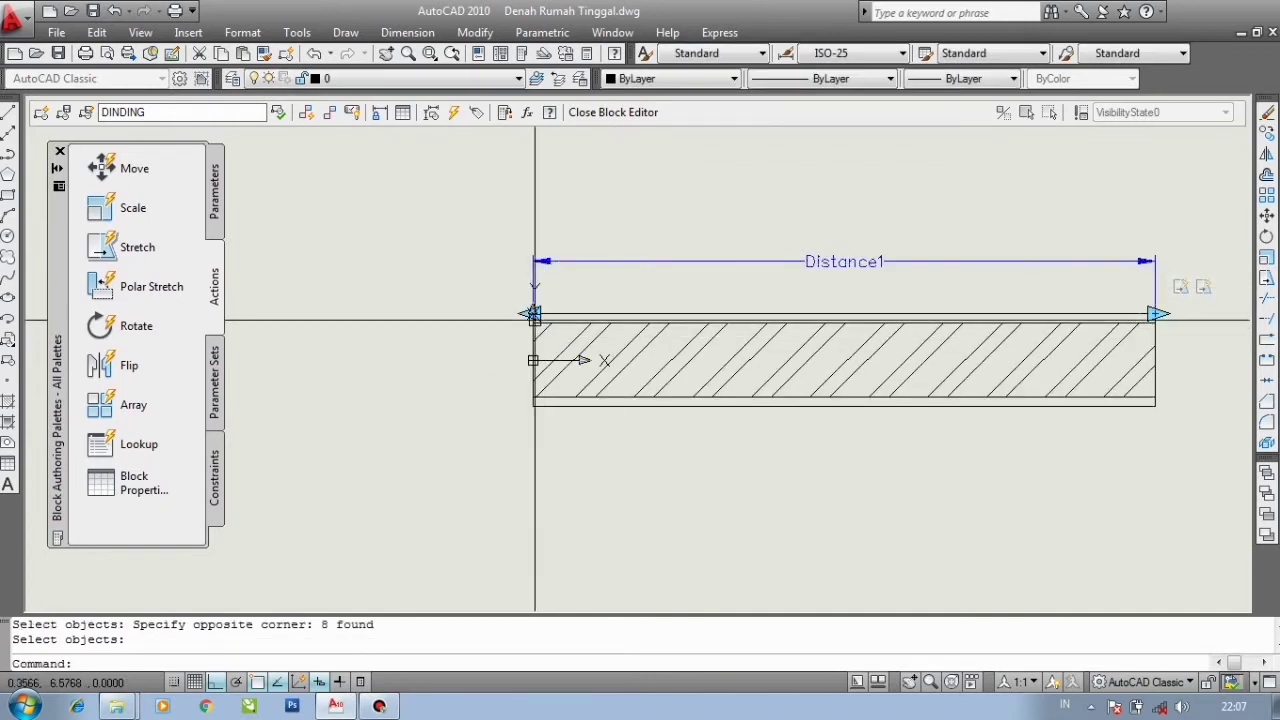
- Close the Block Editor, saving the changes to DINDING
click(533, 300)
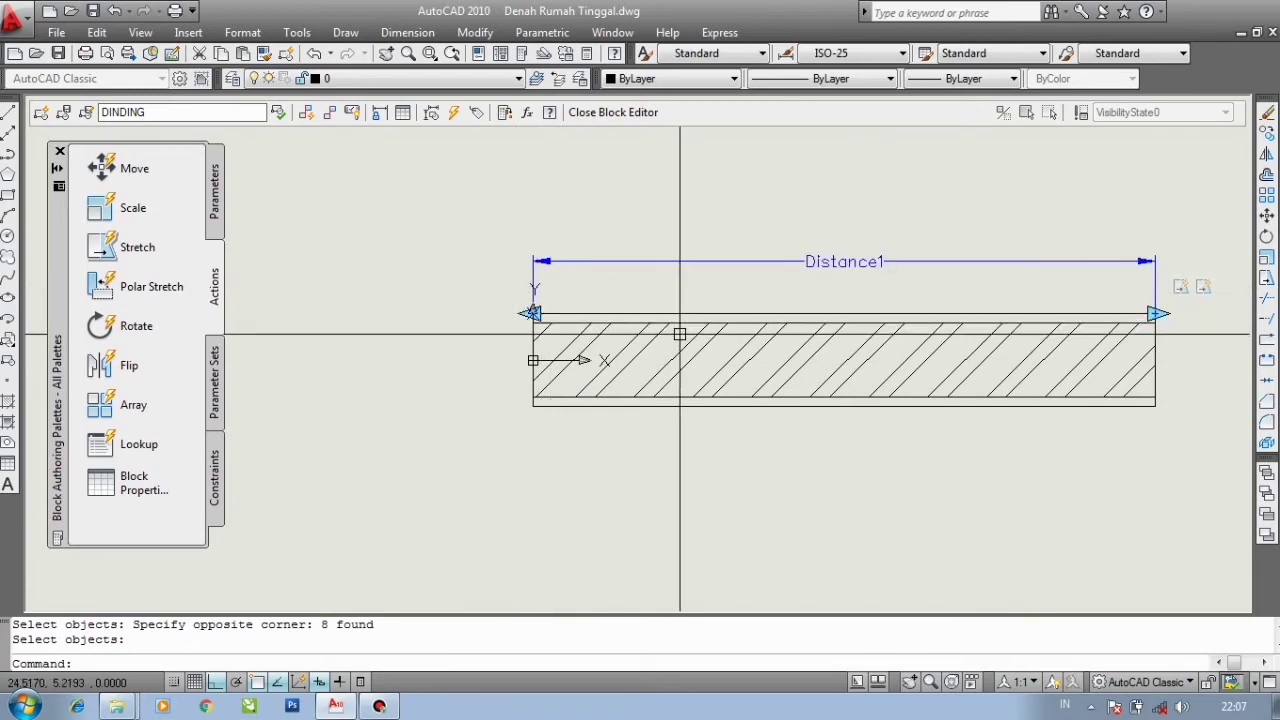
scroll(754, 324, down, 2)
scroll(1040, 325, up, 2)
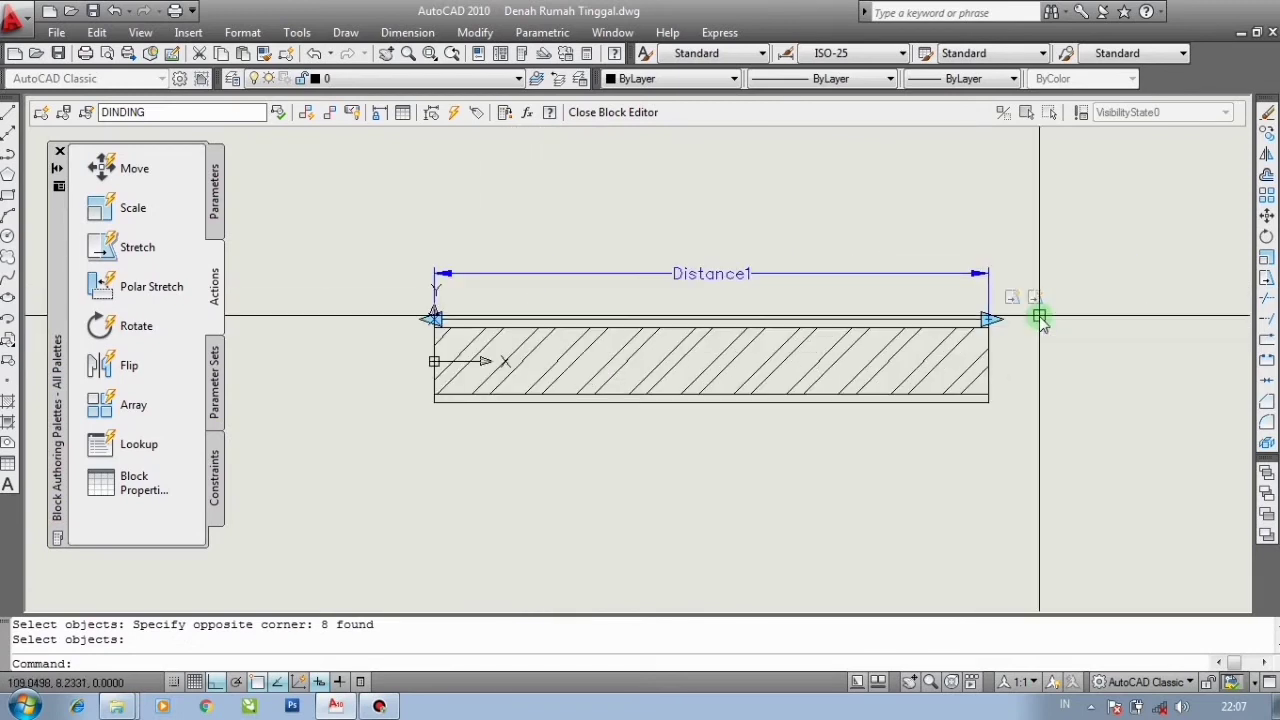
click(615, 118)
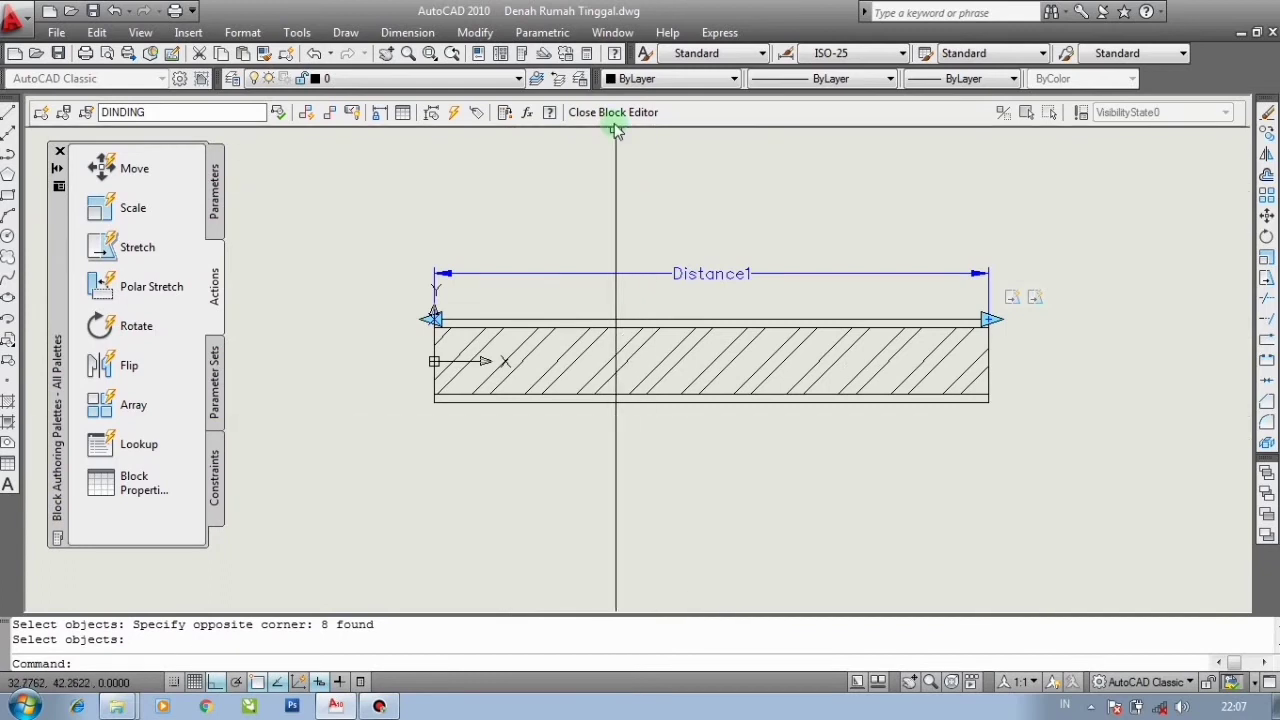
click(613, 115)
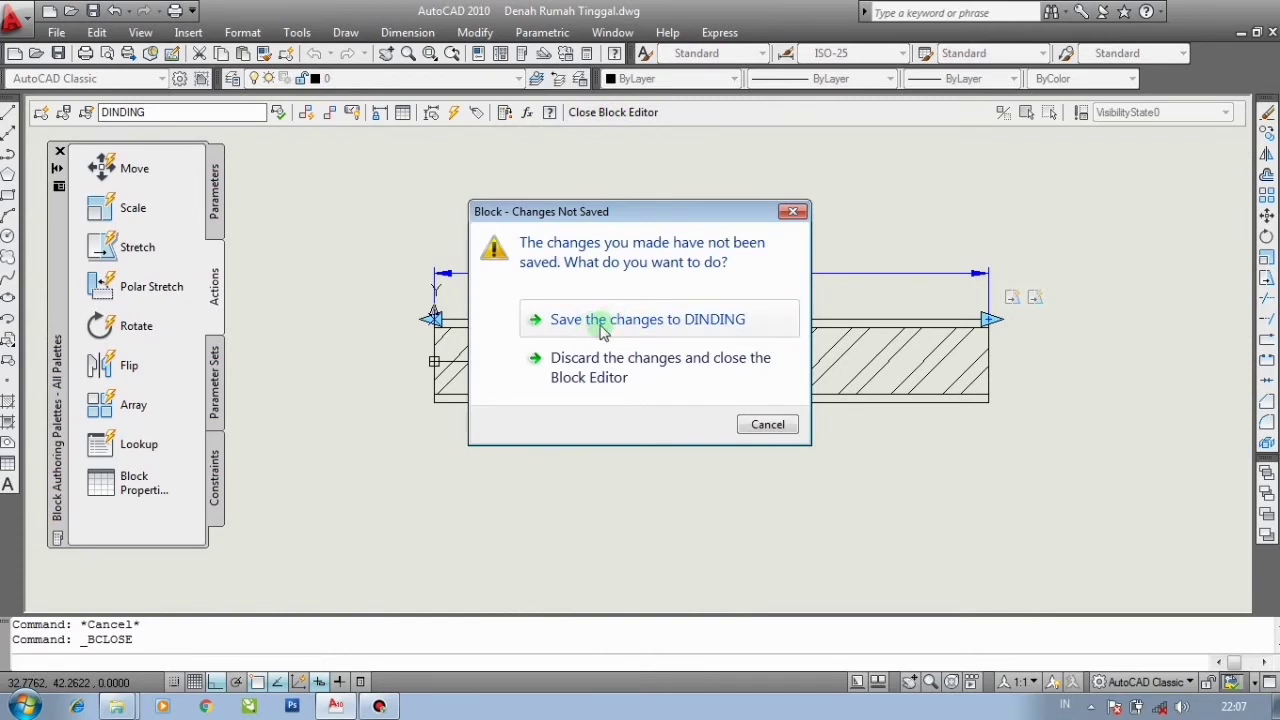
click(604, 326)
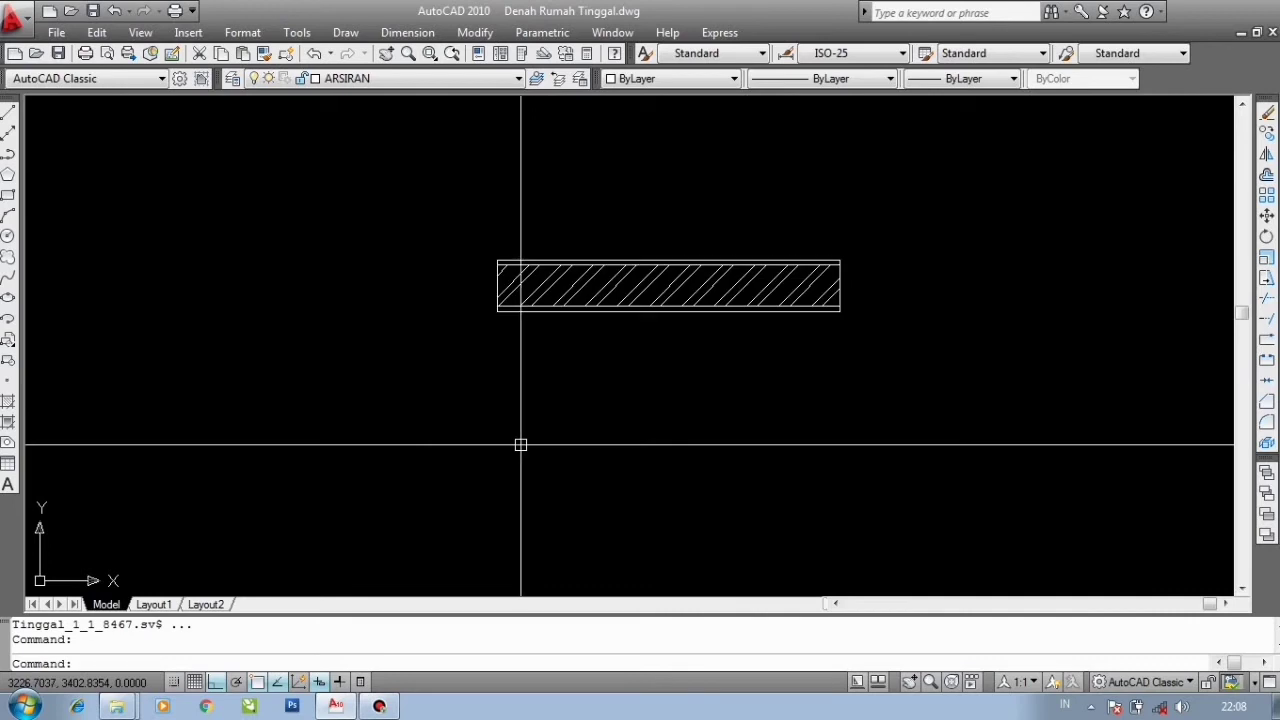
- Select the DINDING wall block and stretch its right end twice with its grip to lengthen the wall
scroll(343, 407, down, 4)
scroll(465, 340, up, 3)
click(464, 376)
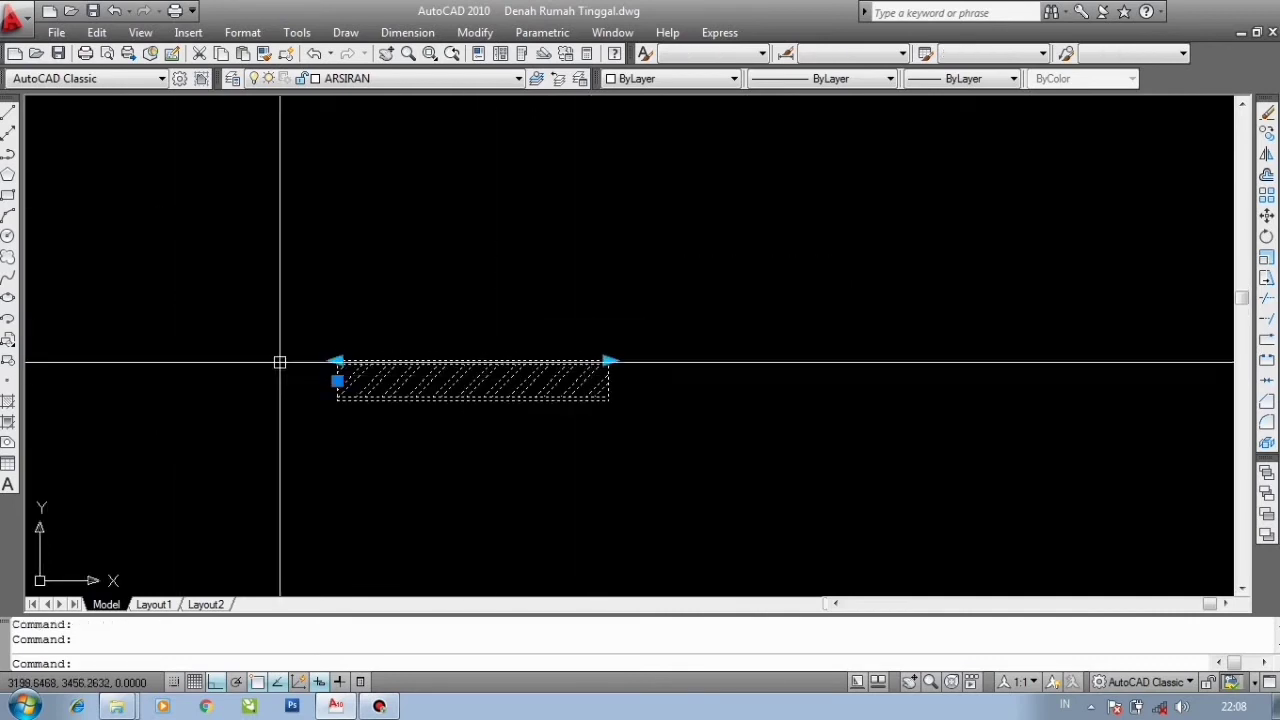
scroll(365, 378, up, 2)
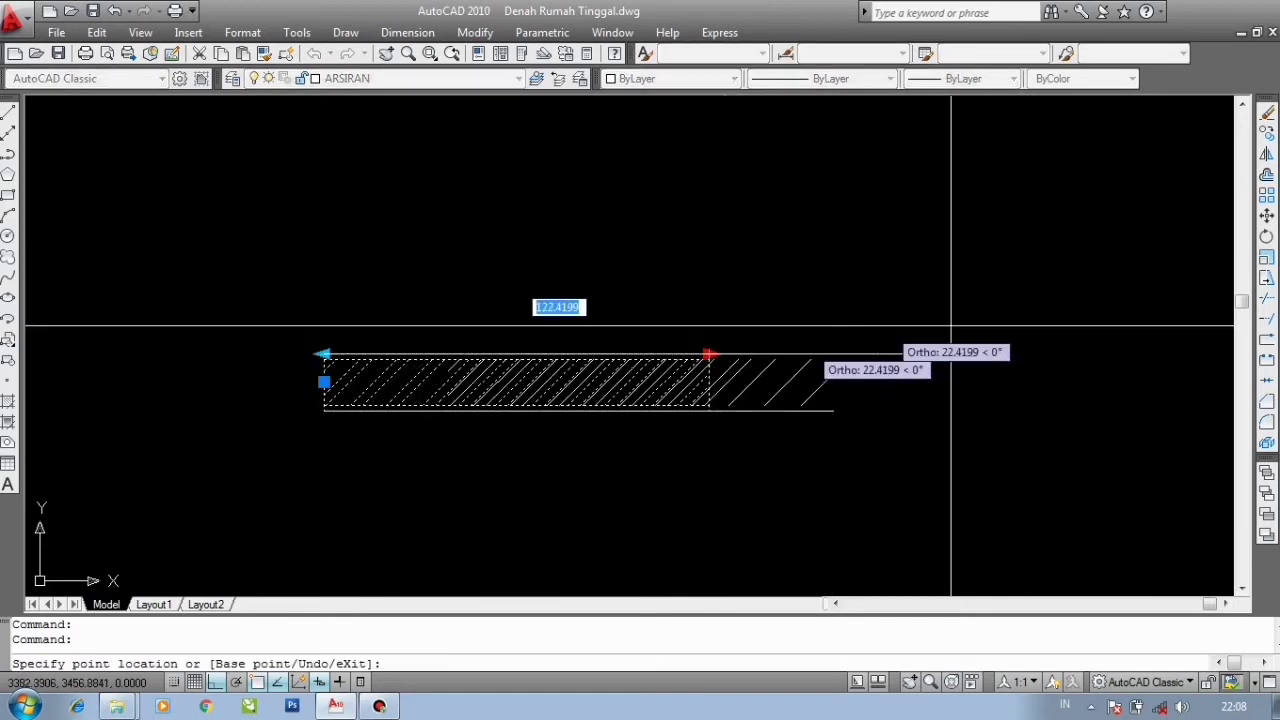
click(1145, 354)
scroll(1145, 354, down, 3)
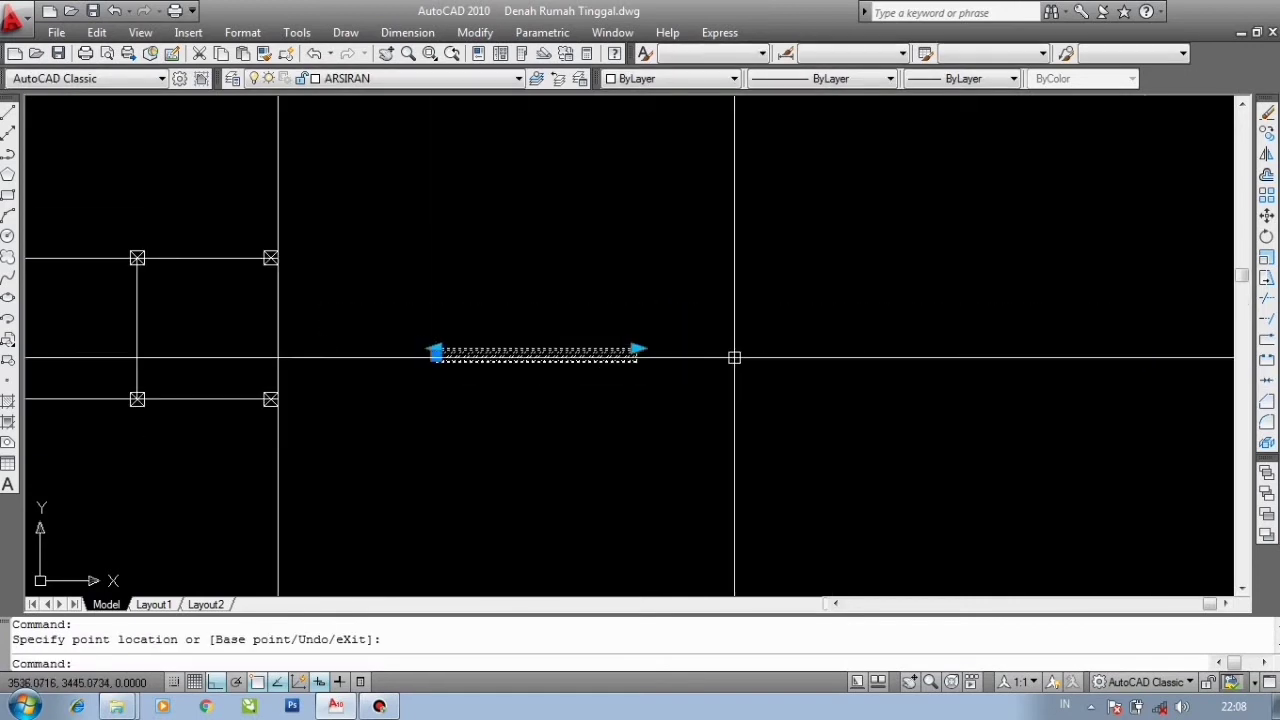
click(634, 349)
click(1014, 350)
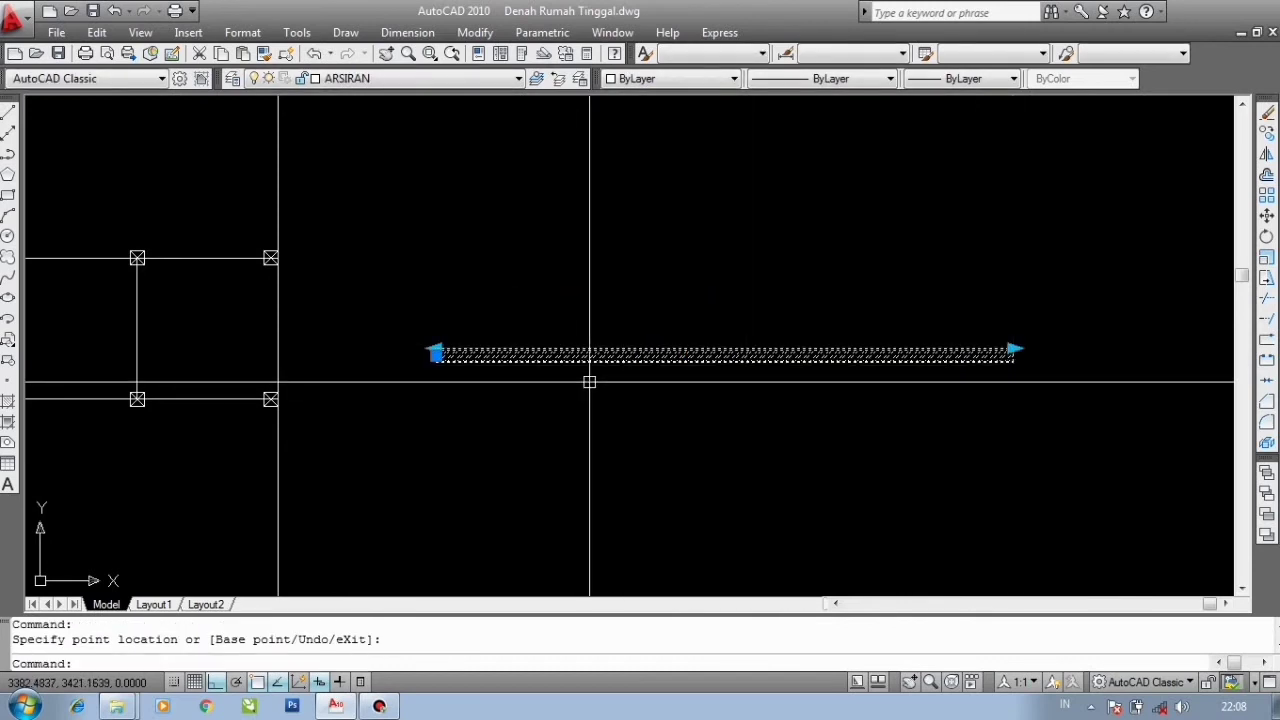
- Try stretching the wall's left-end grip inward and back, then undo both grip edits
click(436, 350)
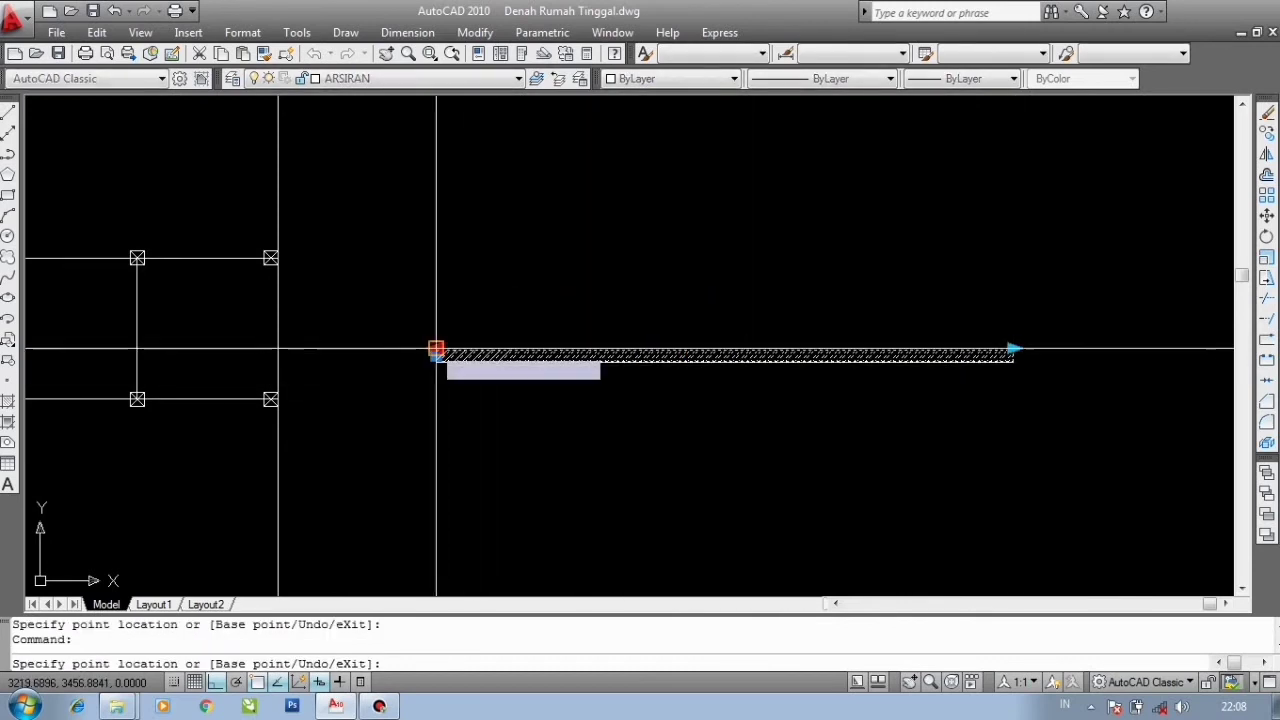
click(674, 277)
click(674, 349)
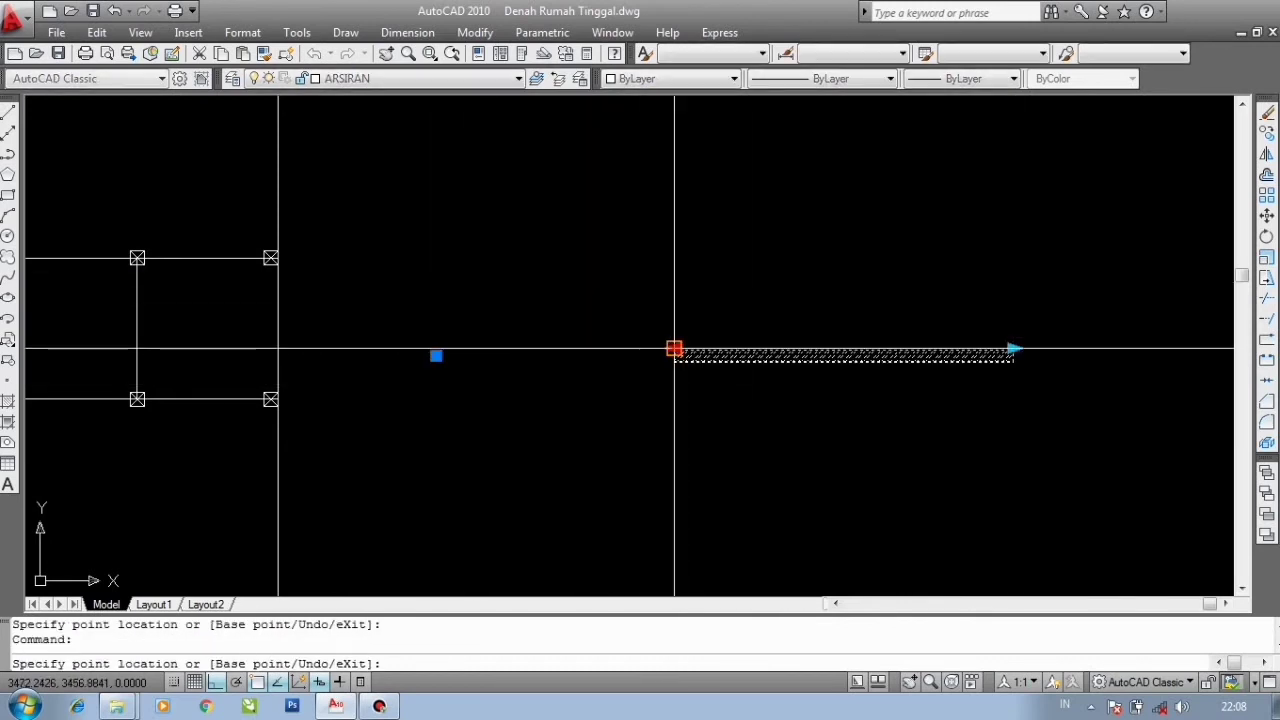
click(424, 300)
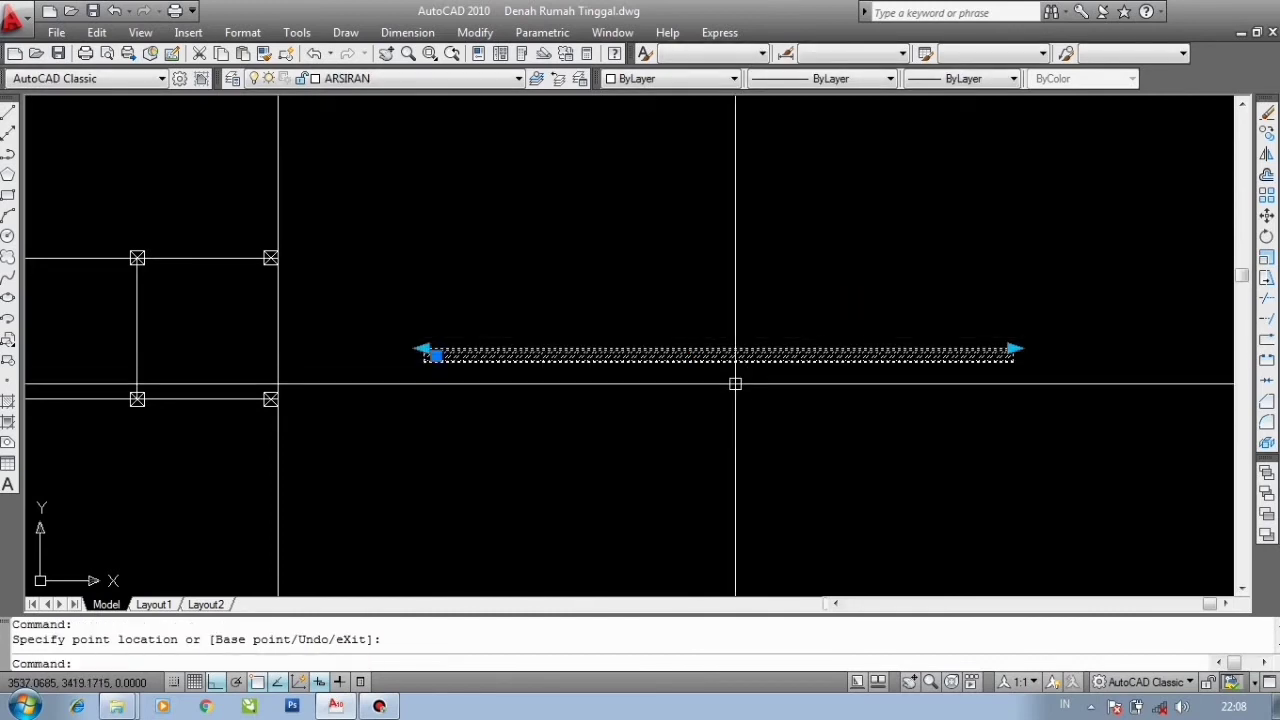
key(ctrl+z)
key(ctrl+z)
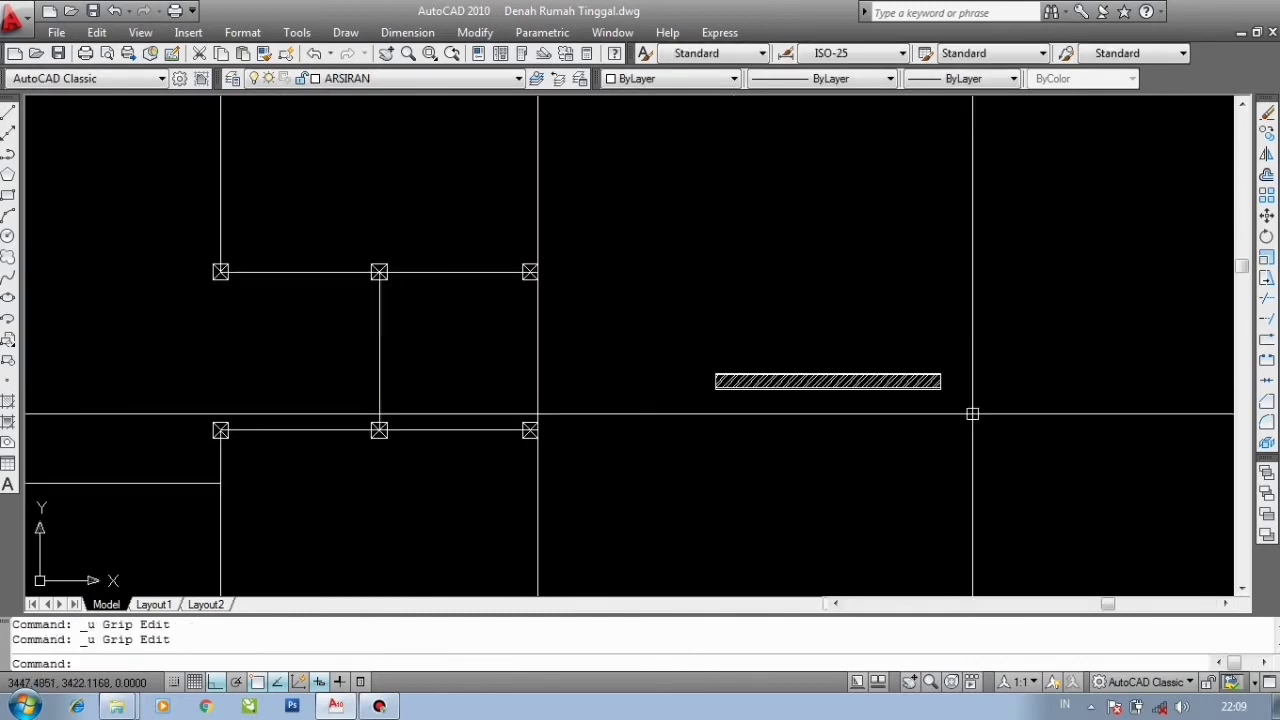
- Copy the DINDING wall block from its left end, turning Ortho off, and place copies at two column corners
scroll(900, 408, down, 3)
click(875, 415)
click(869, 334)
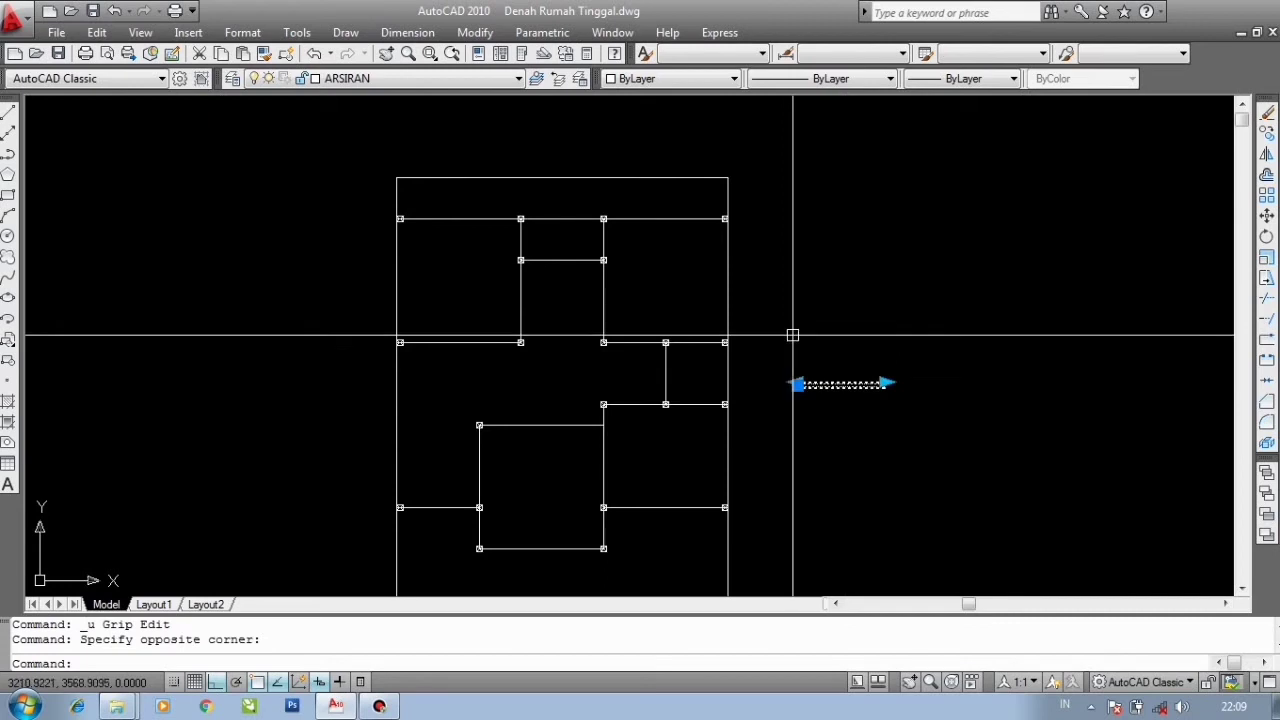
scroll(824, 364, up, 3)
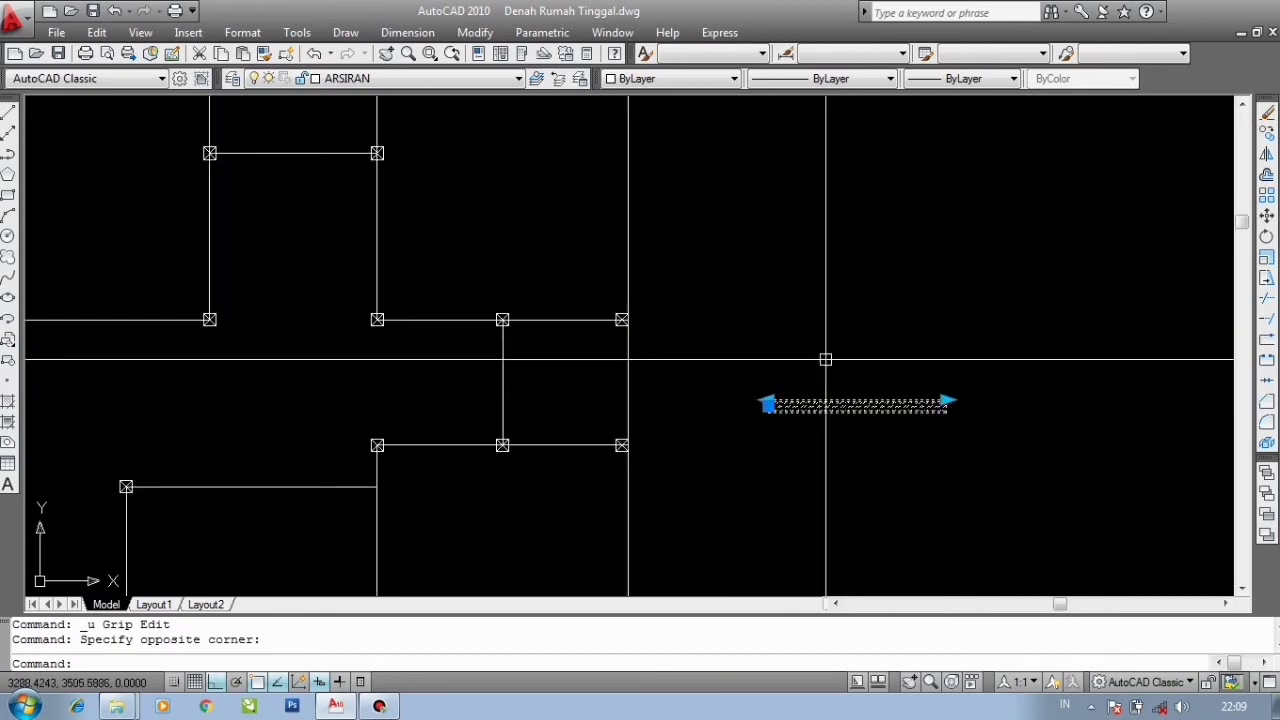
scroll(800, 410, up, 3)
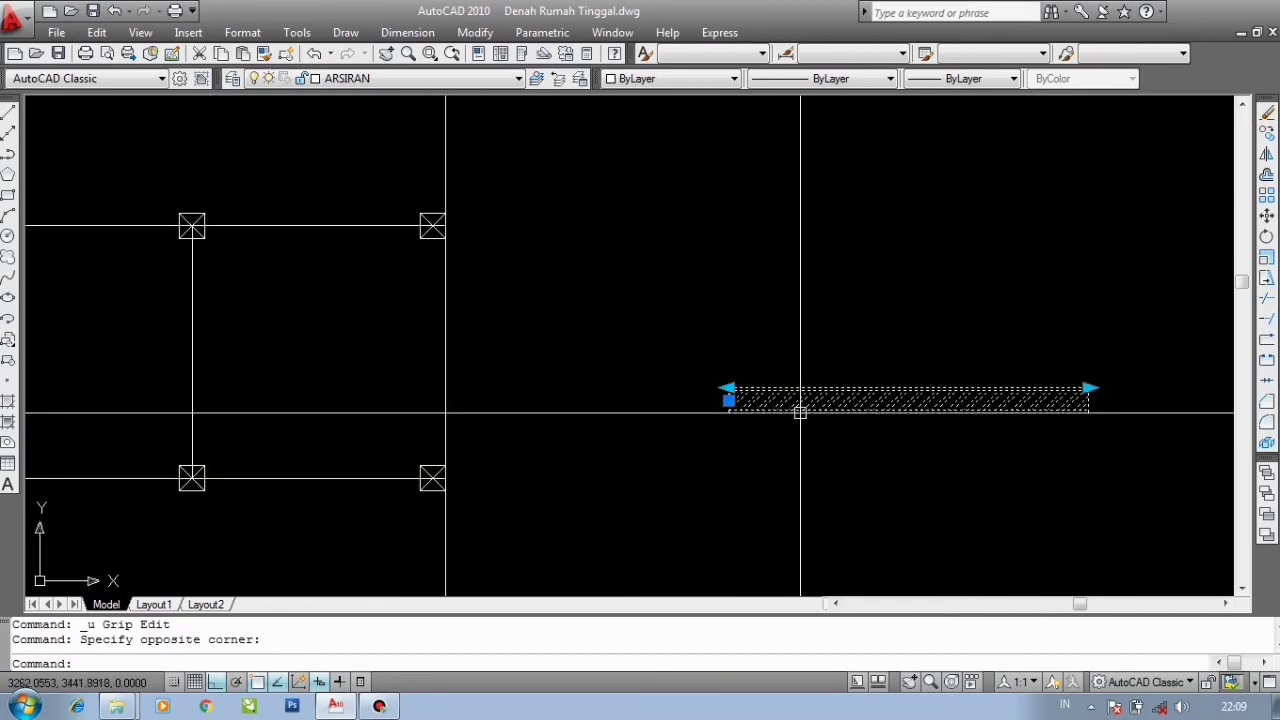
scroll(790, 400, down, 3)
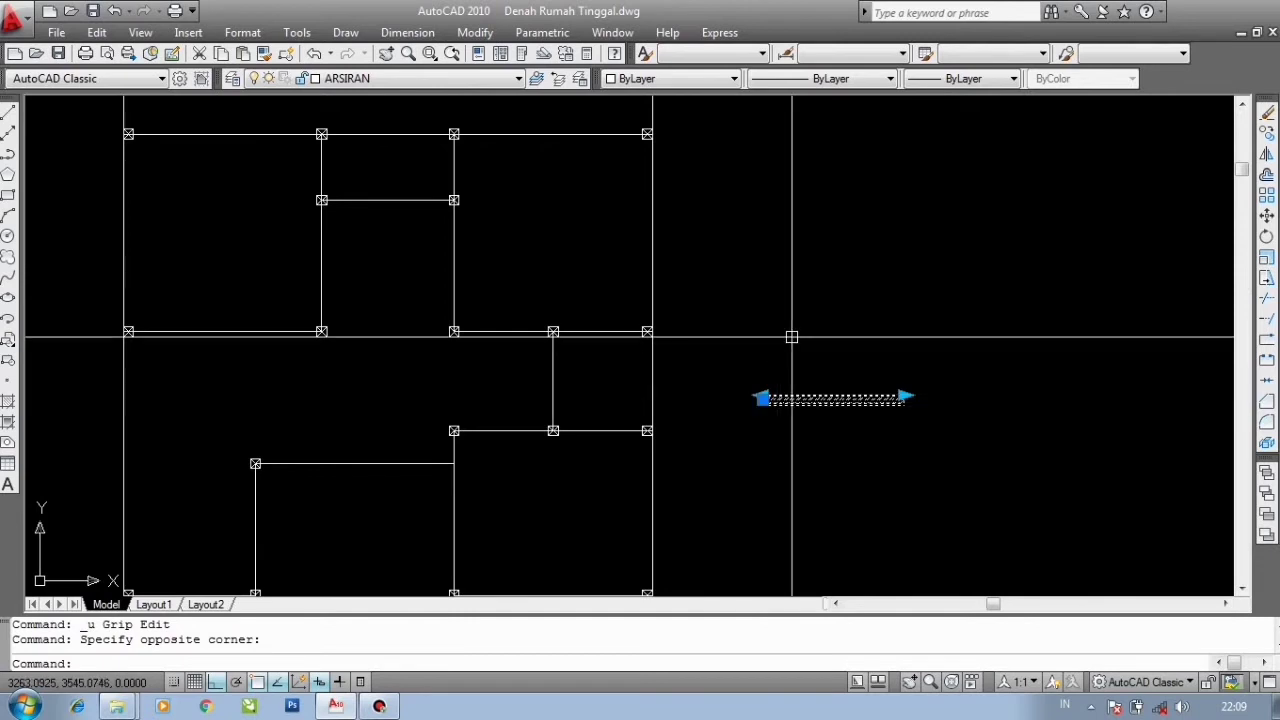
scroll(791, 337, down, 2)
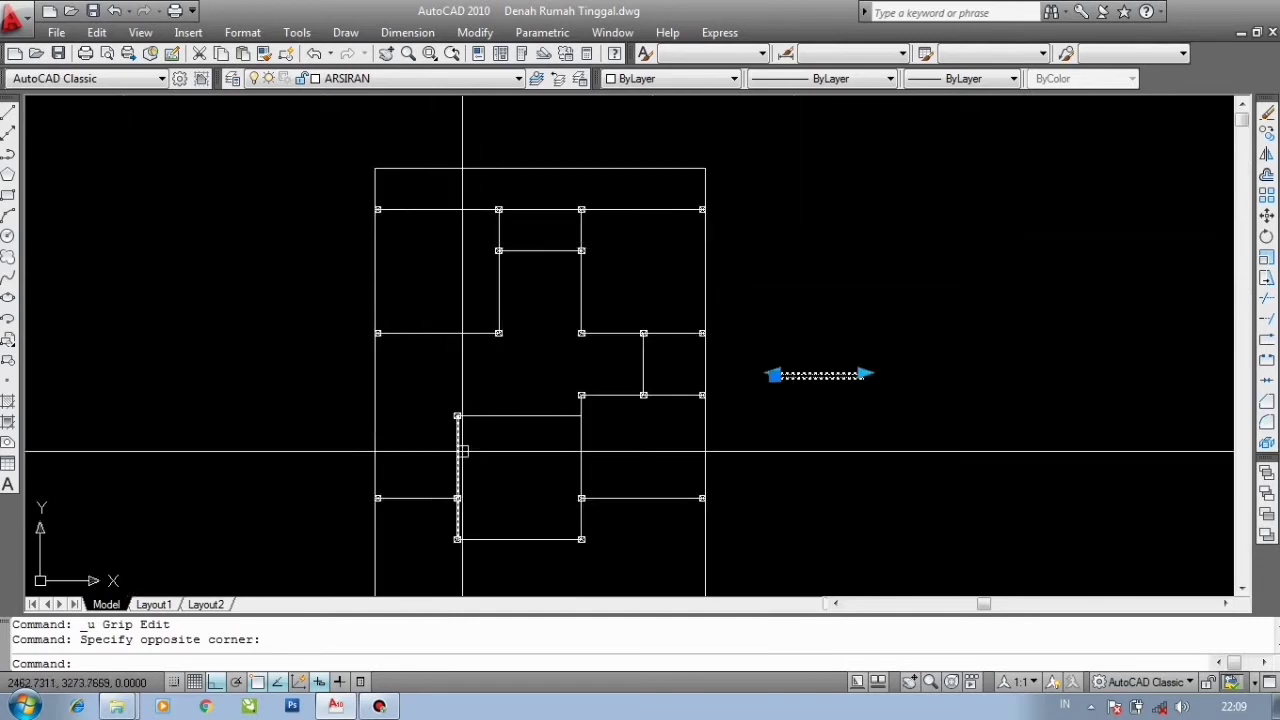
scroll(671, 264, up, 5)
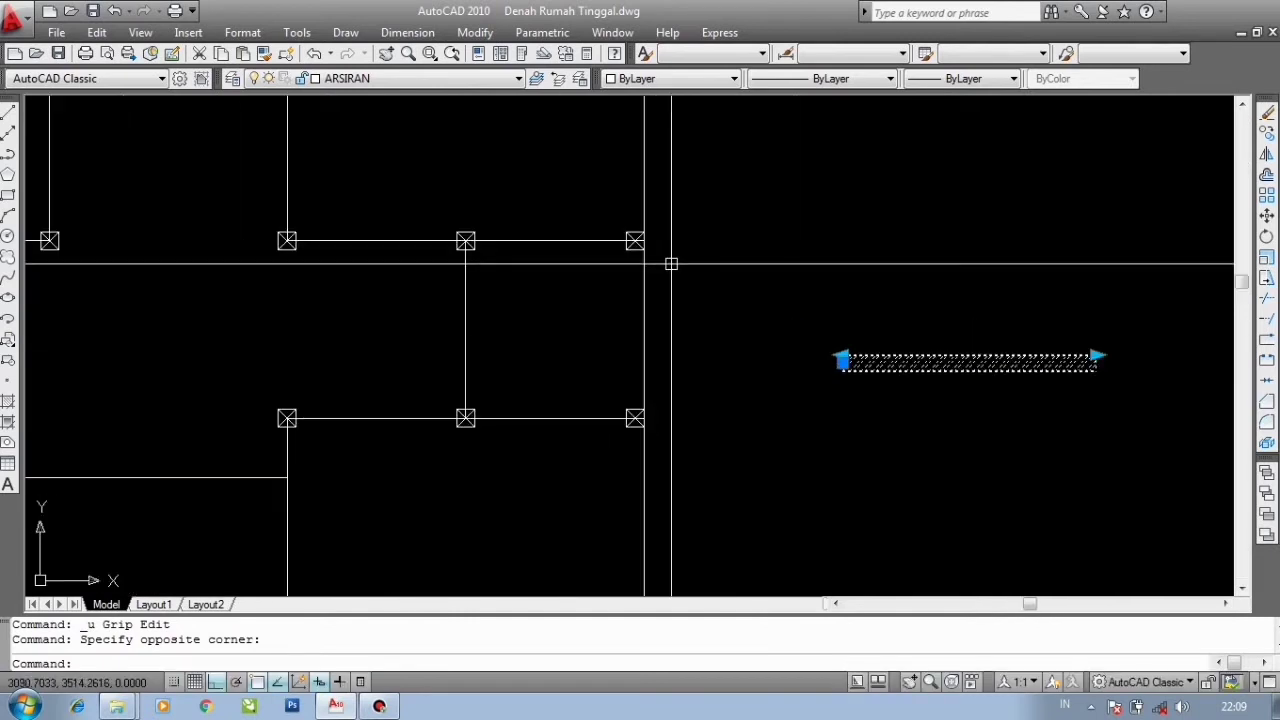
scroll(857, 358, up, 3)
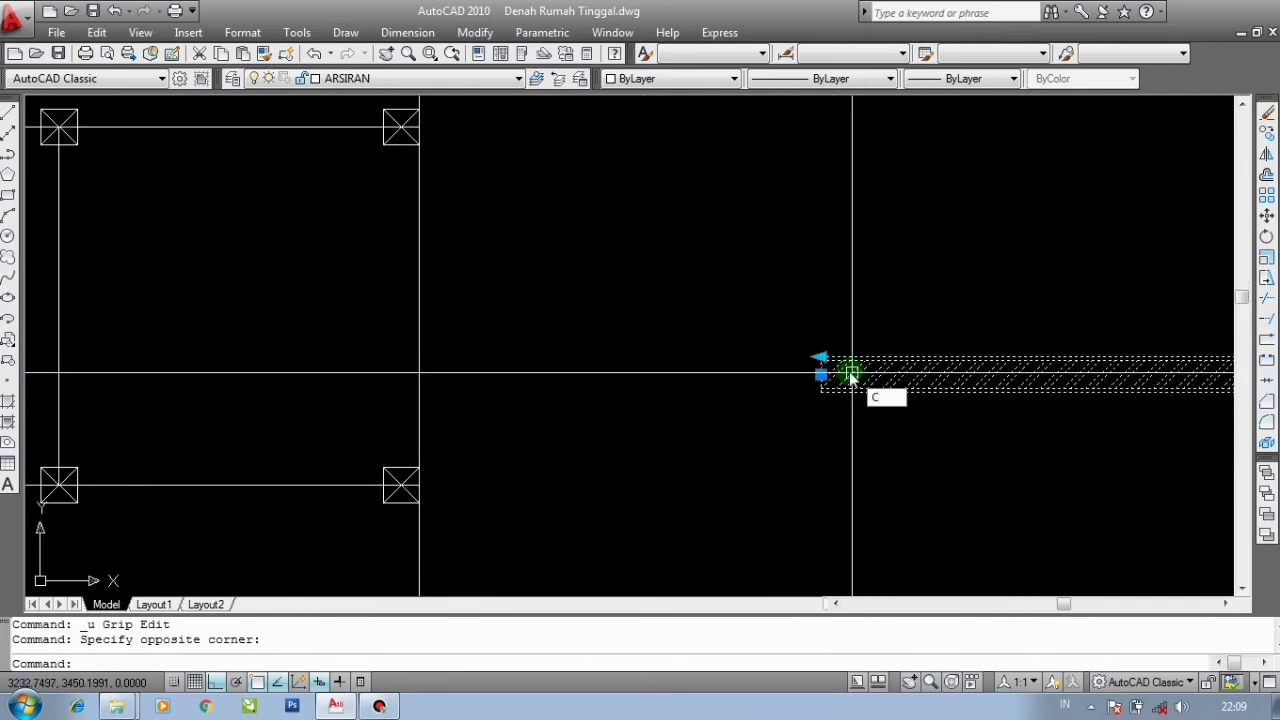
scroll(836, 357, up, 5)
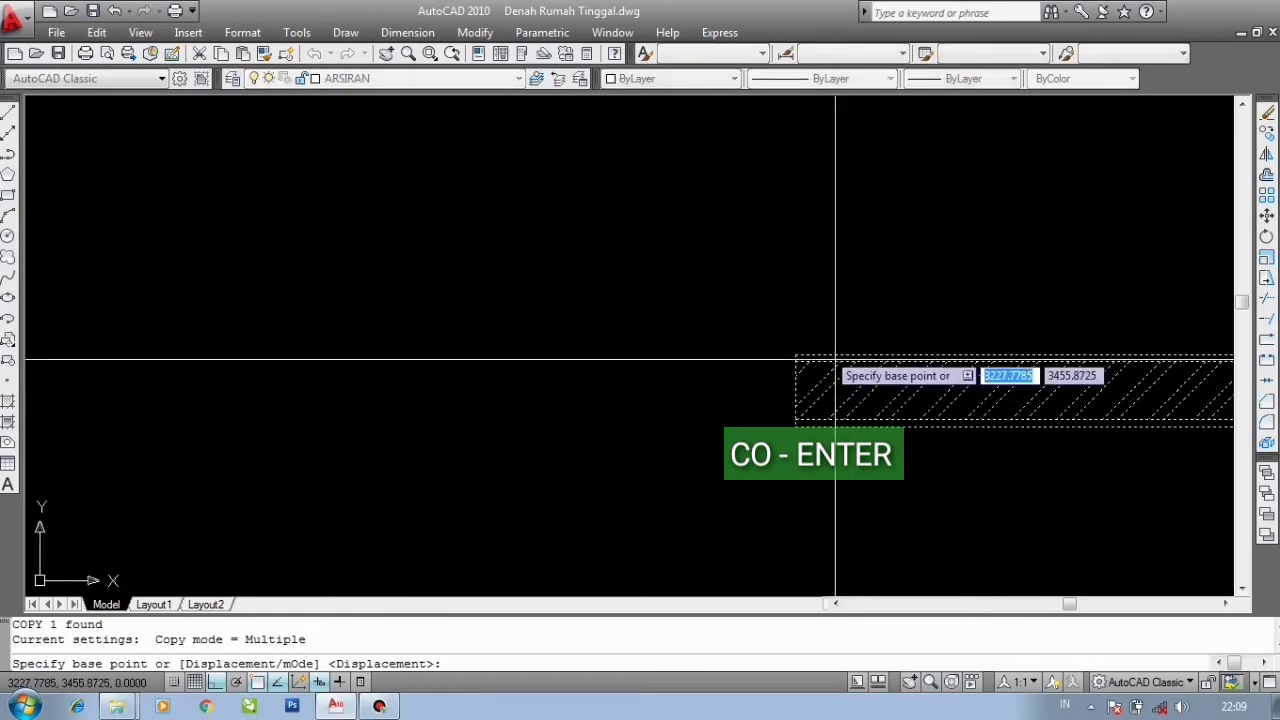
click(771, 370)
scroll(808, 295, down, 14)
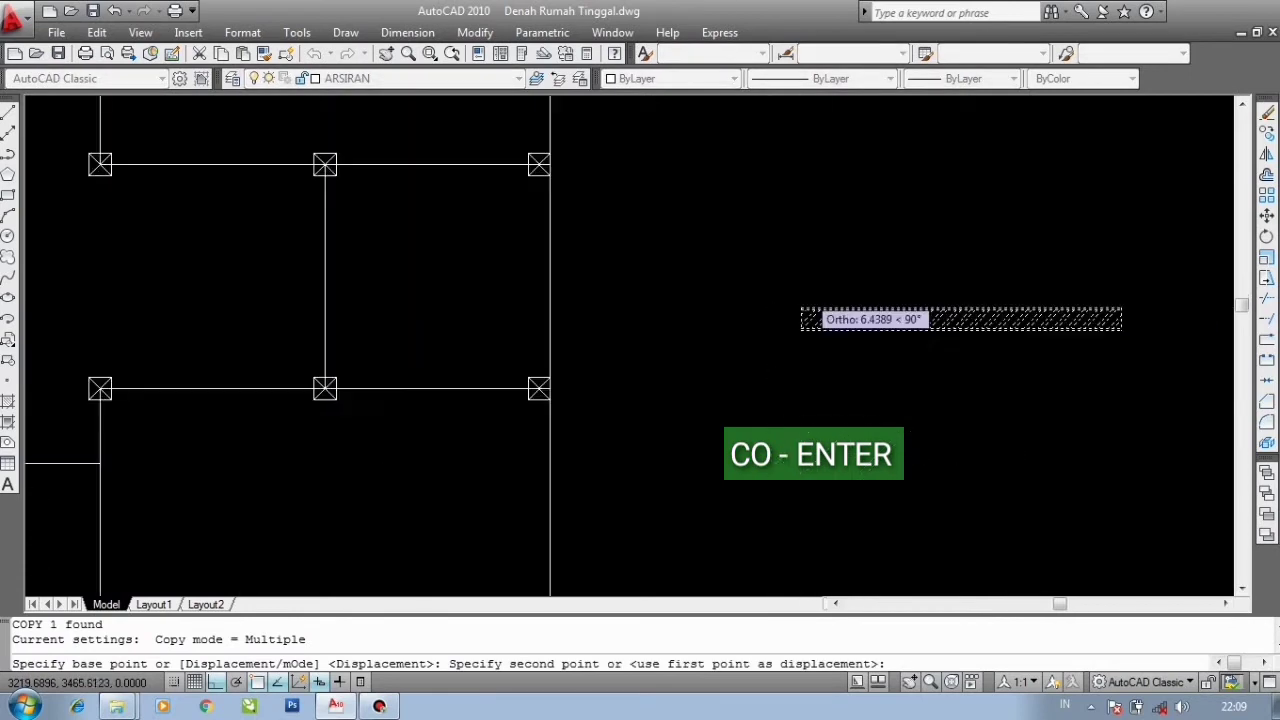
scroll(612, 399, up, 5)
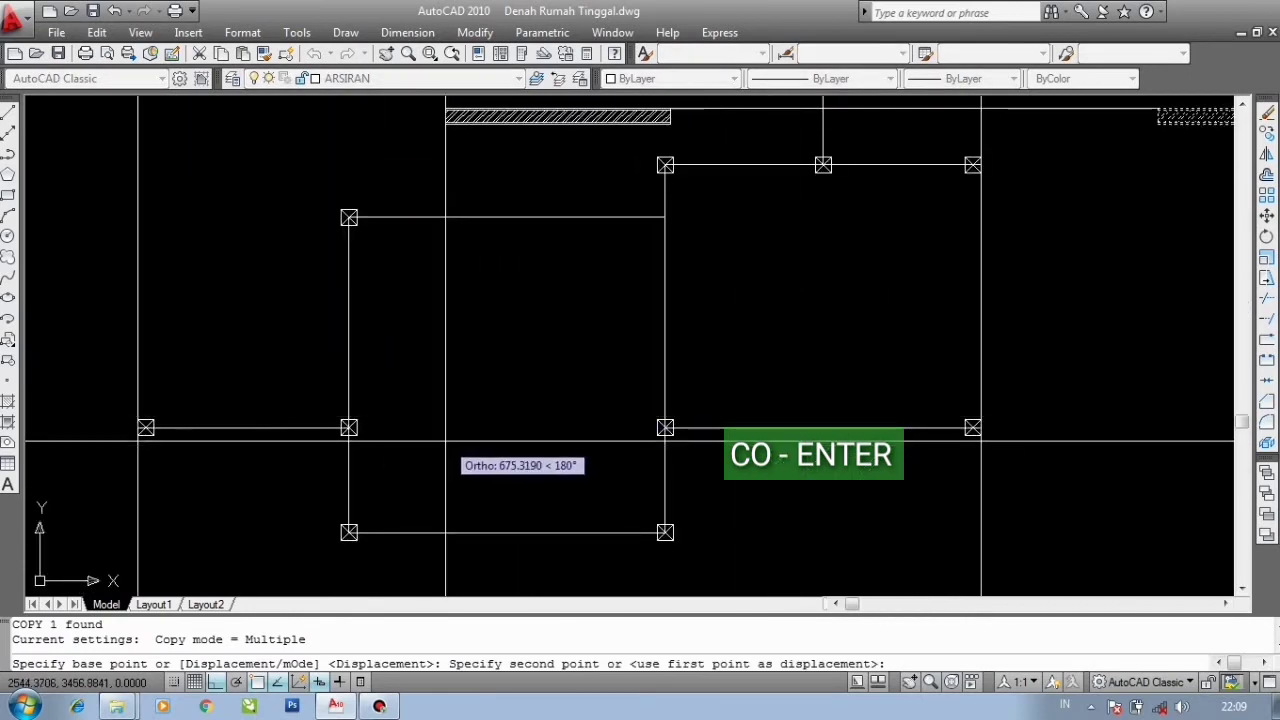
key(F8)
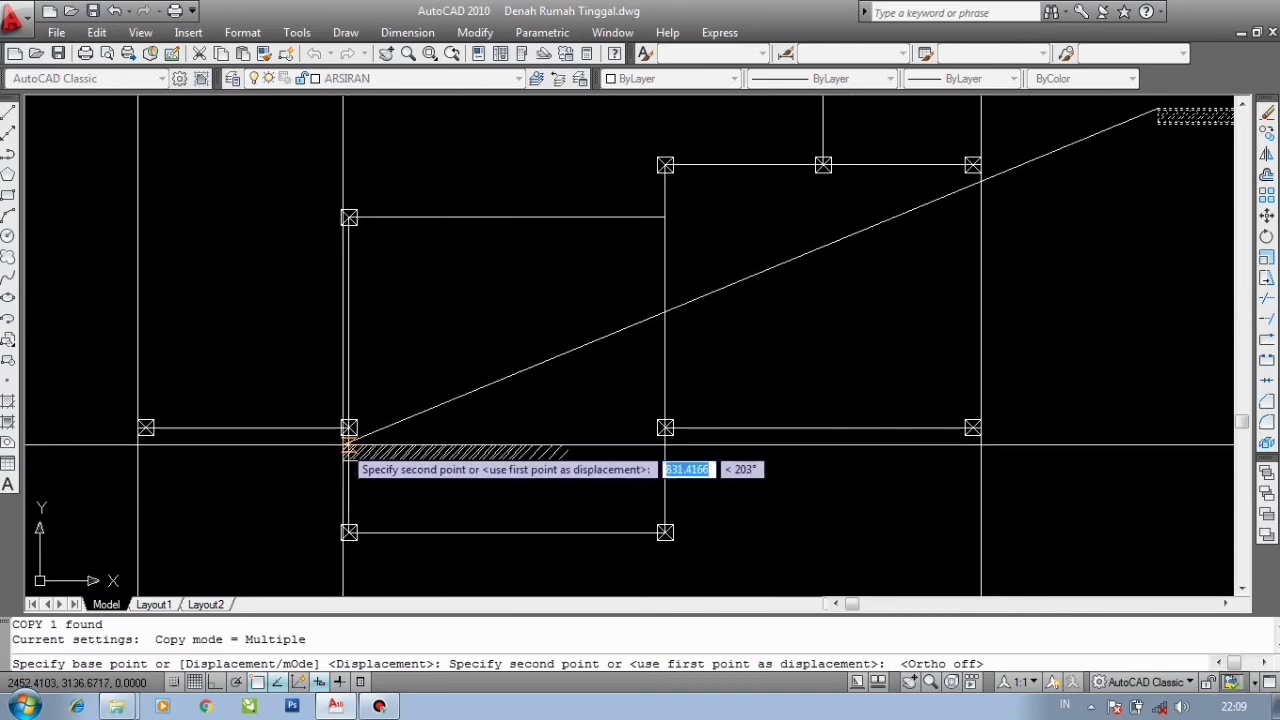
scroll(190, 468, up, 3)
middle_drag(420, 369, 651, 320)
scroll(353, 317, up, 3)
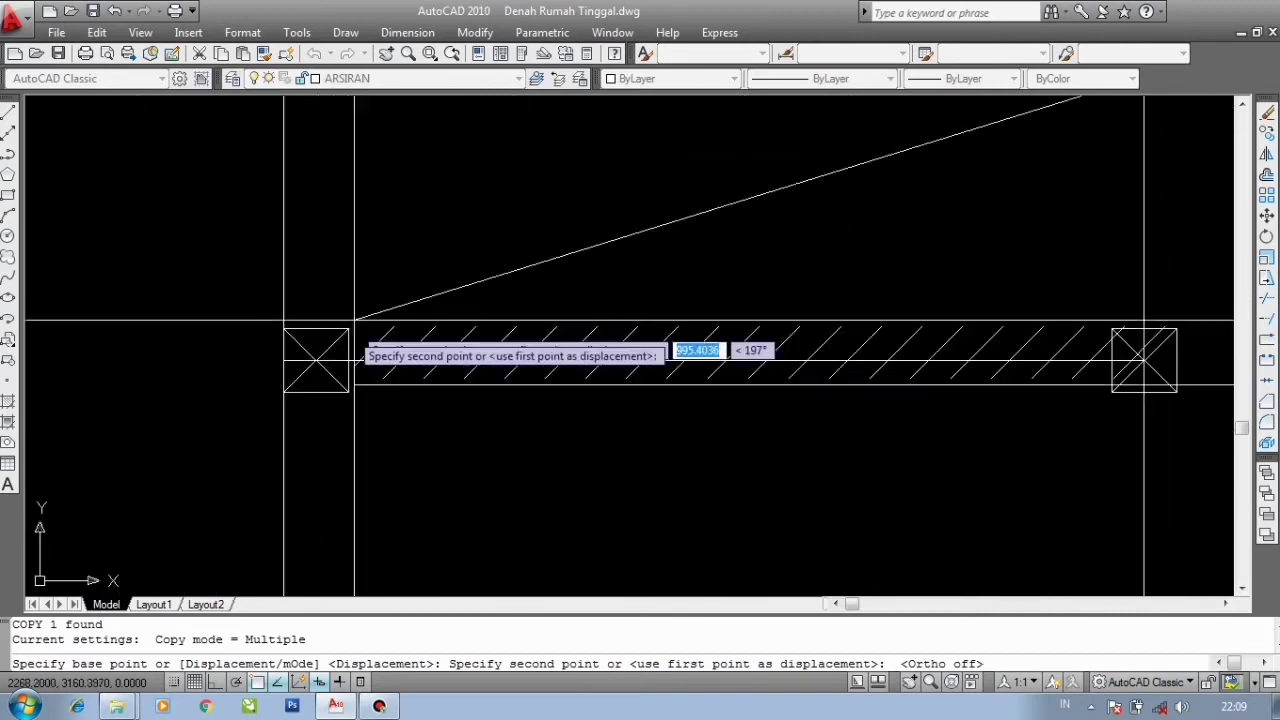
click(347, 327)
scroll(540, 340, down, 4)
scroll(568, 457, up, 3)
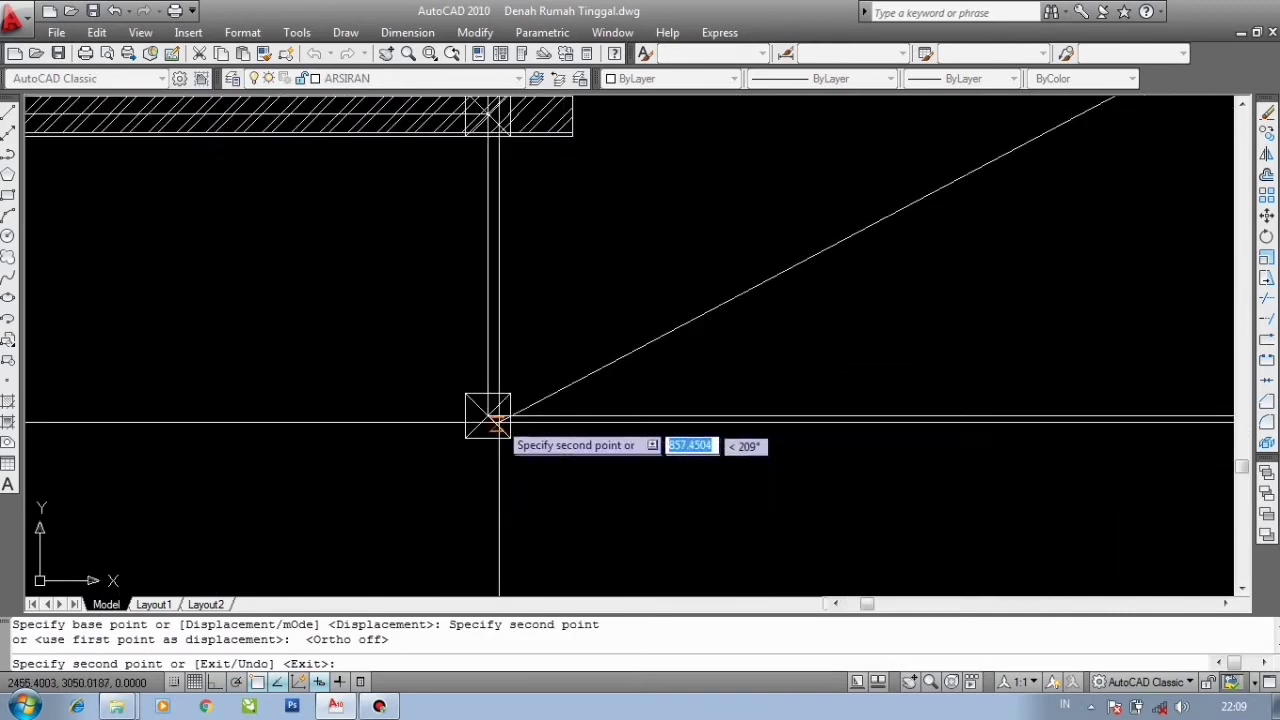
click(512, 395)
- Place five more copies of the wall block at further column corners around the floor plan
scroll(402, 346, down, 4)
scroll(703, 246, up, 2)
scroll(636, 330, up, 1)
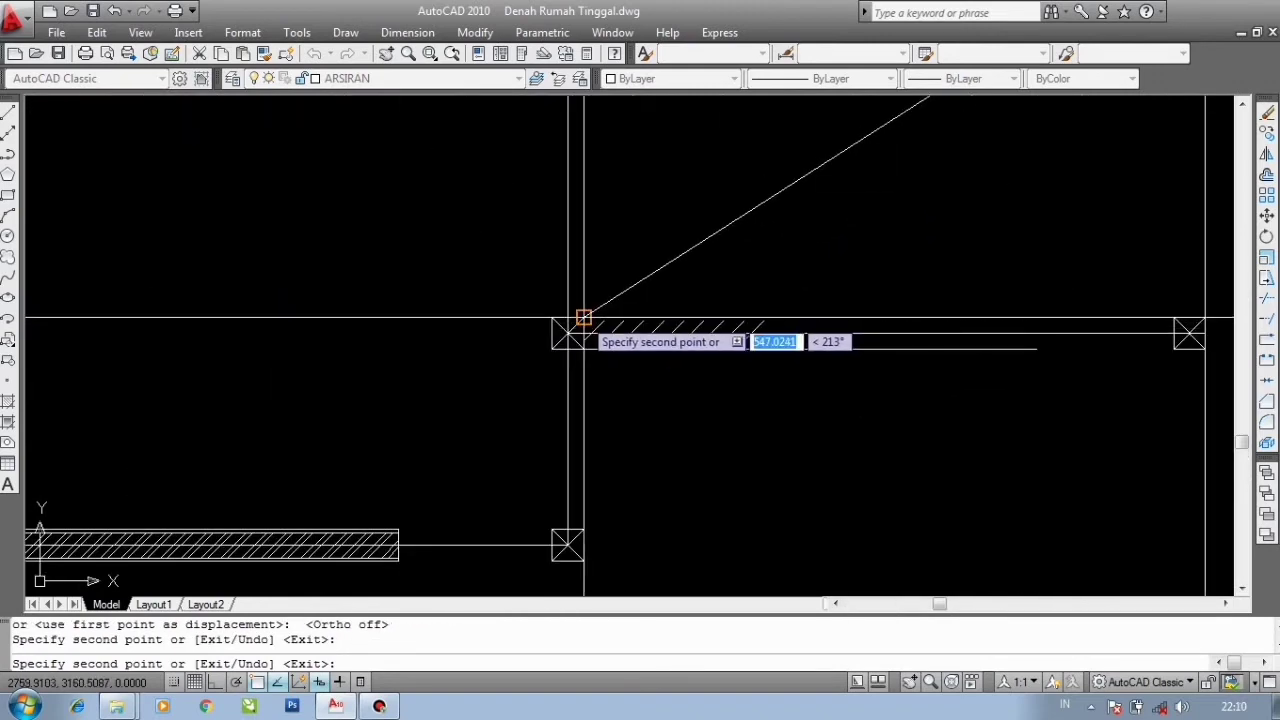
click(583, 317)
scroll(587, 321, down, 3)
scroll(582, 145, up, 4)
click(653, 316)
scroll(648, 319, down, 3)
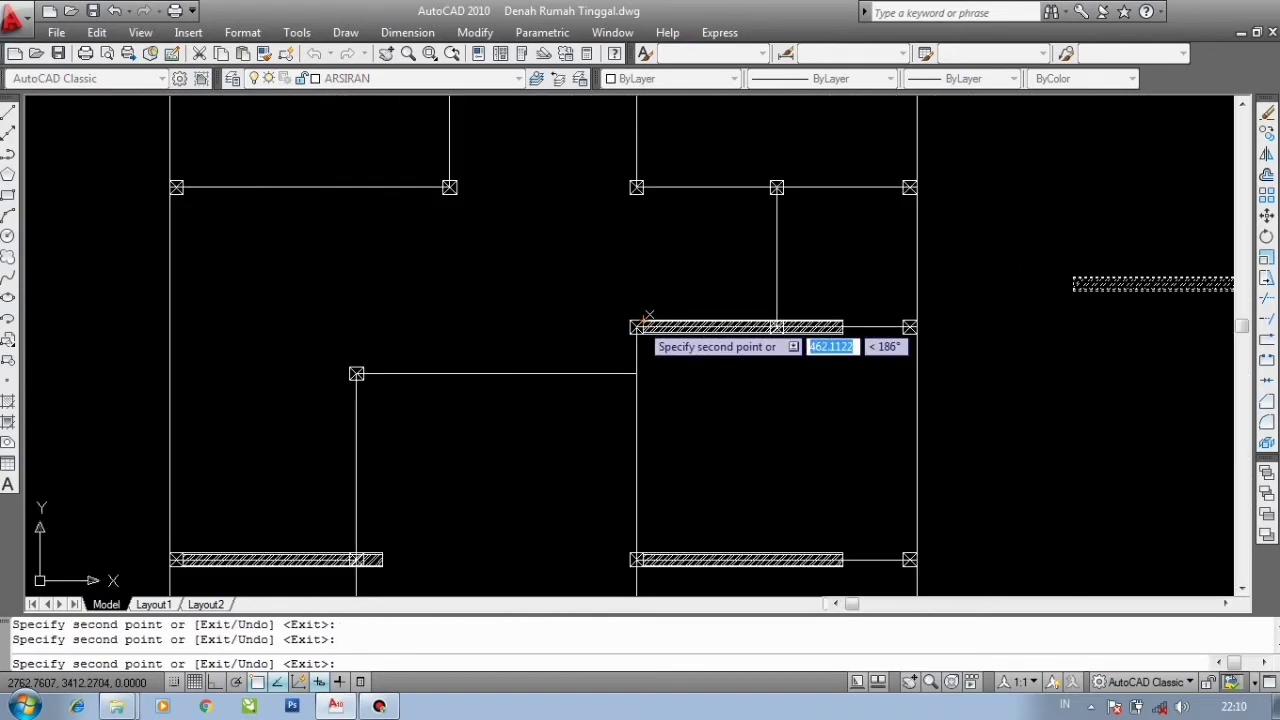
scroll(360, 388, up, 3)
click(370, 322)
scroll(296, 328, down, 6)
scroll(229, 247, up, 6)
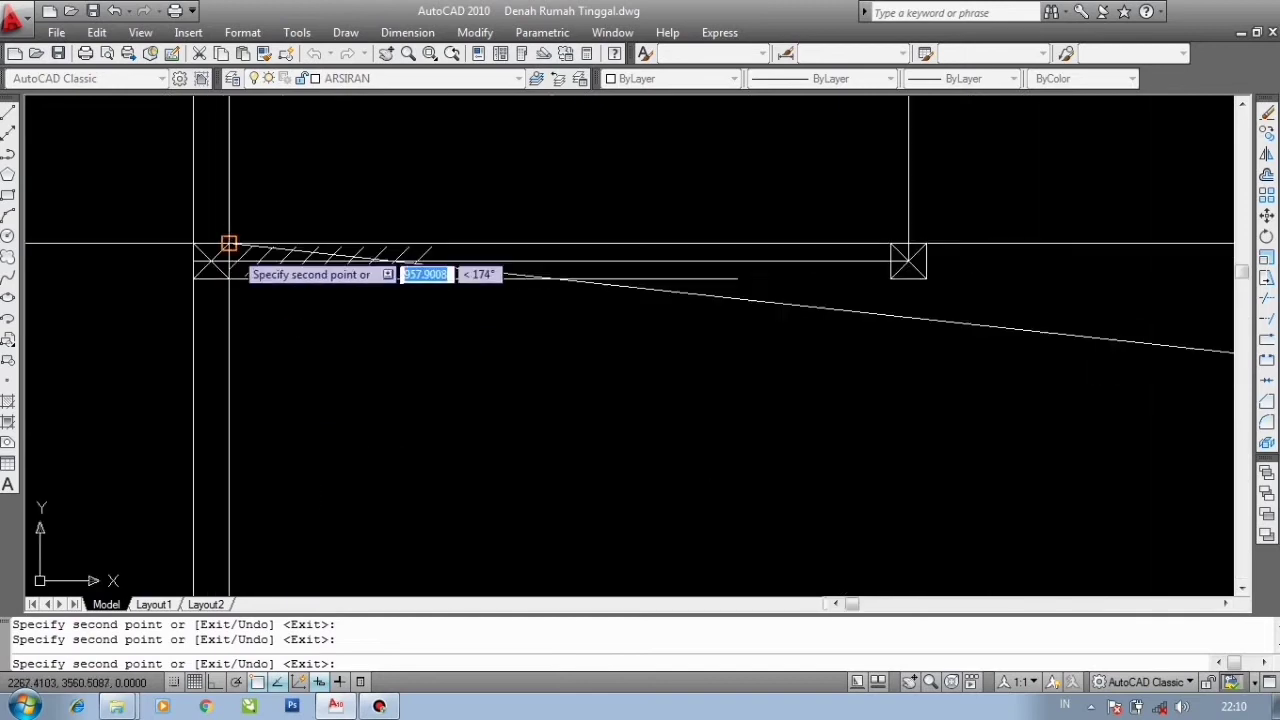
click(226, 241)
scroll(226, 241, down, 4)
middle_drag(226, 241, 437, 494)
scroll(440, 232, up, 3)
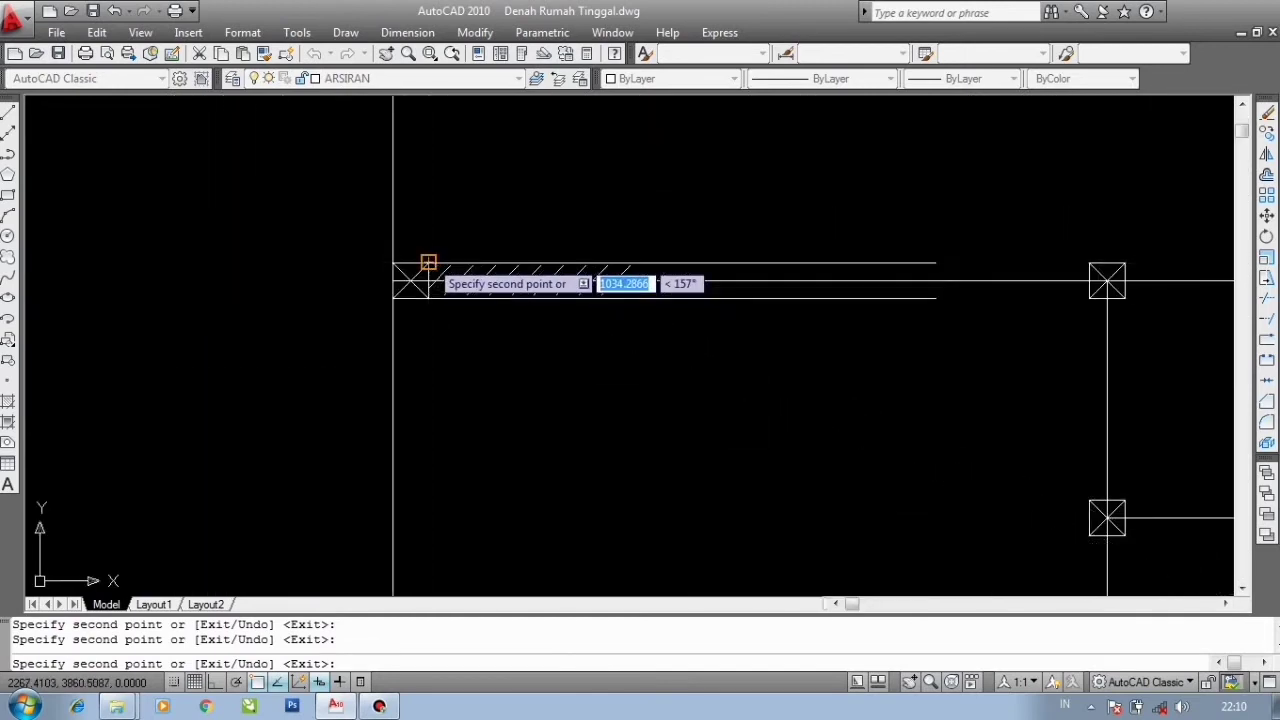
click(428, 262)
- Place one last wall copy at a column corner and end the Copy command
scroll(430, 262, down, 3)
scroll(645, 324, up, 2)
scroll(684, 367, up, 2)
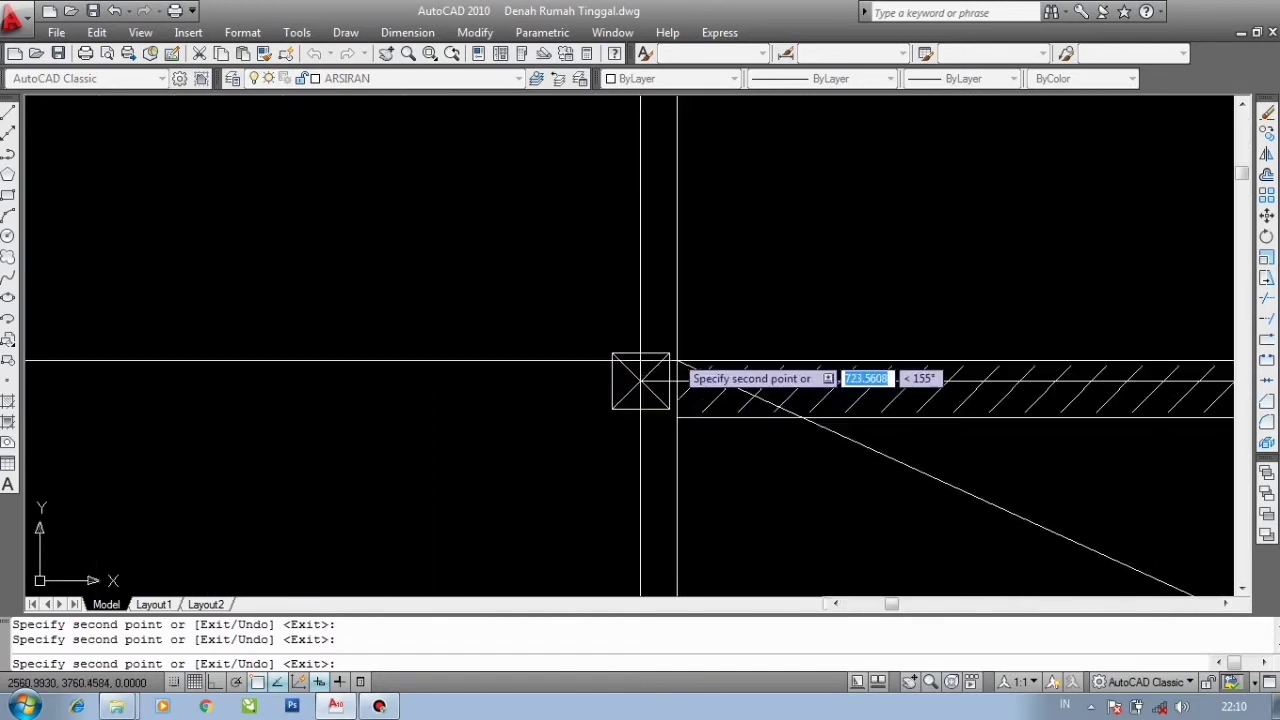
click(671, 352)
scroll(304, 251, down, 4)
scroll(591, 190, up, 3)
scroll(578, 204, down, 4)
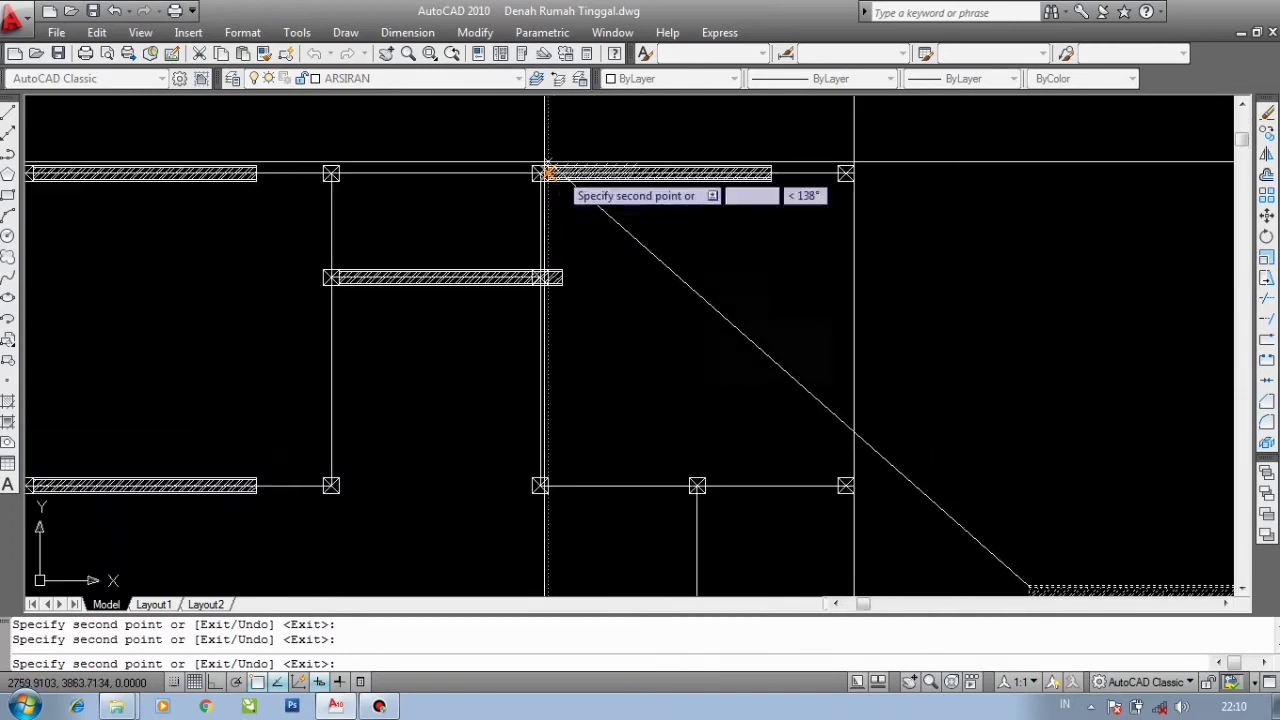
scroll(538, 324, up, 3)
scroll(810, 330, up, 3)
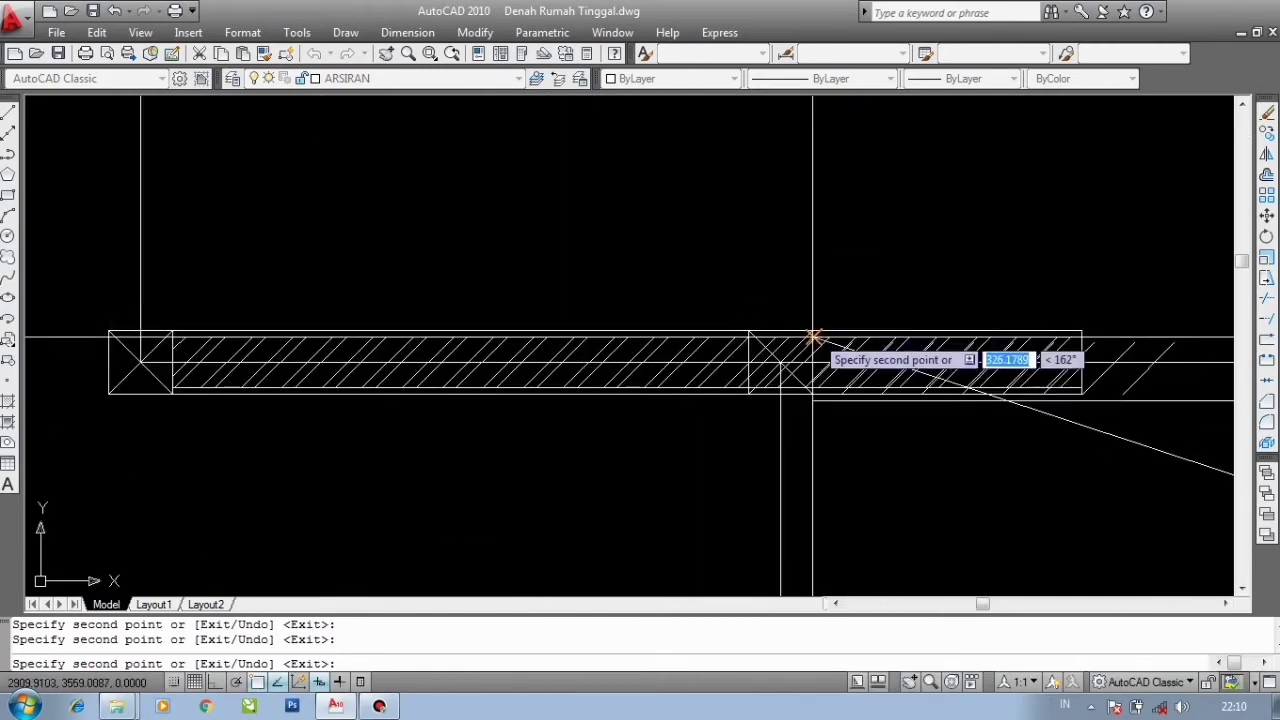
scroll(811, 330, up, 2)
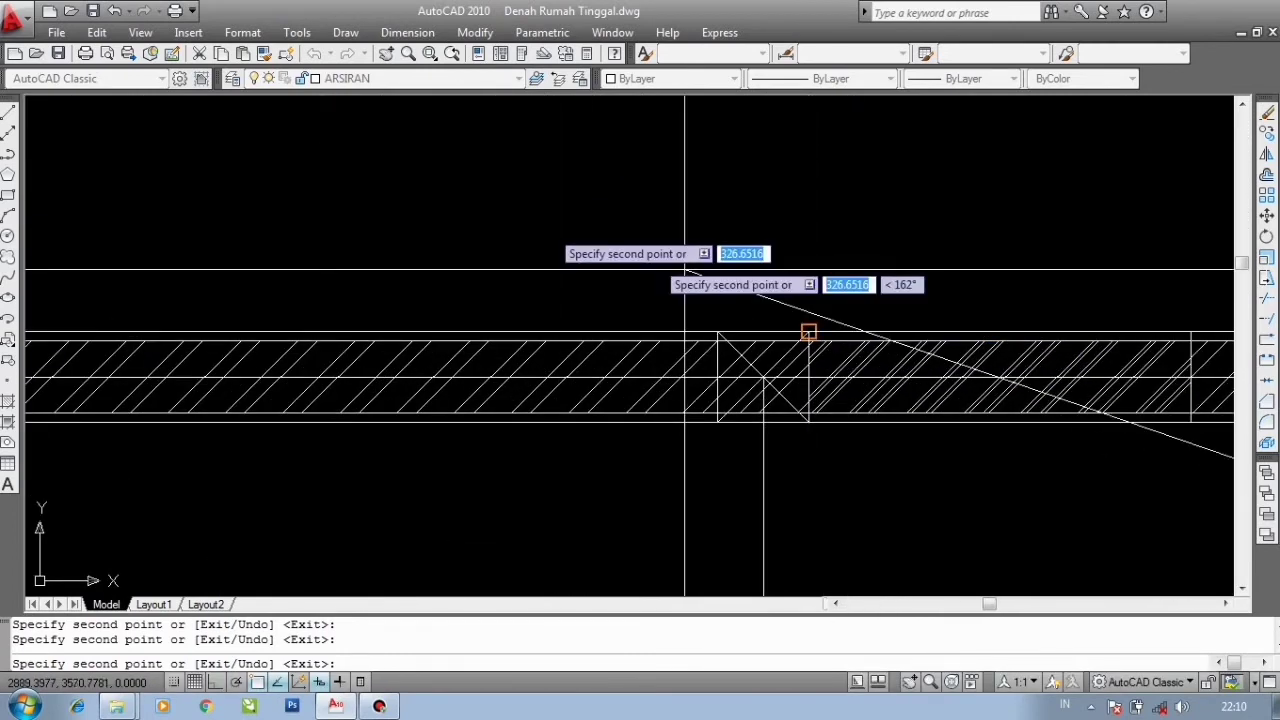
scroll(808, 332, down, 8)
scroll(812, 311, down, 2)
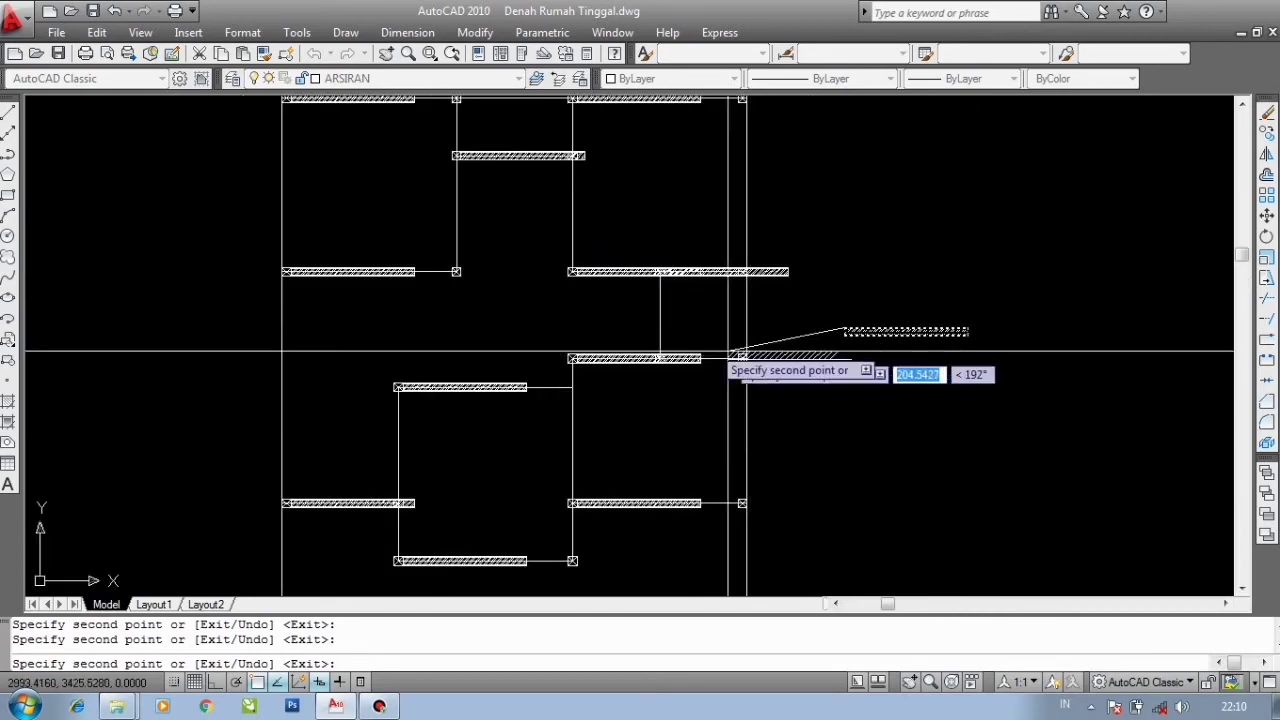
key(Escape)
- Stretch a copied wall's right-end grip to meet the next column, then deselect it
scroll(548, 278, up, 8)
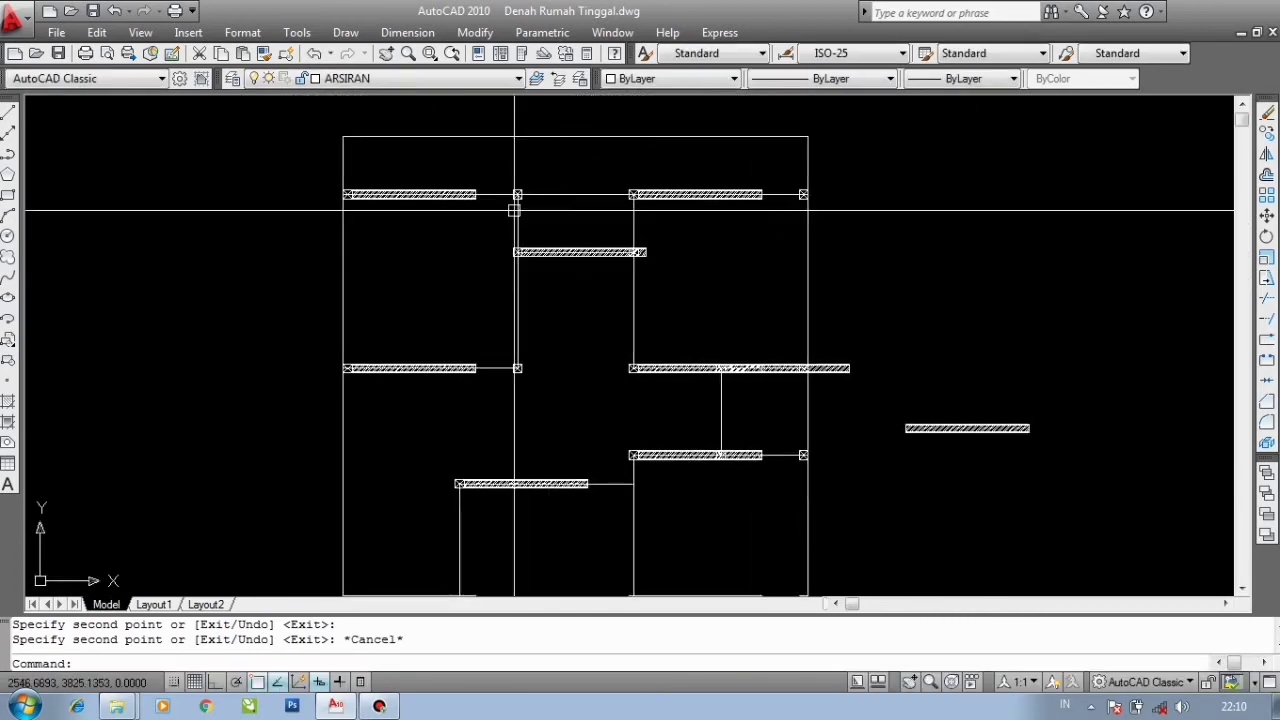
click(538, 321)
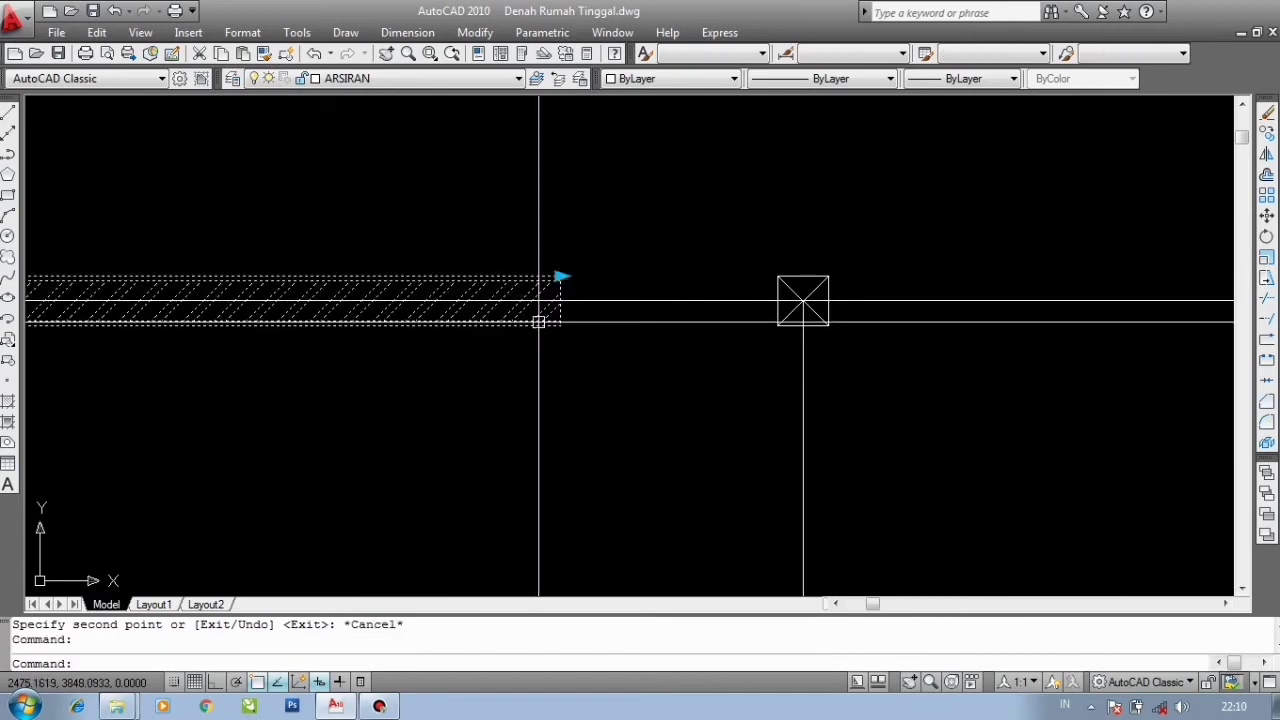
click(778, 276)
scroll(768, 250, down, 8)
middle_drag(838, 321, 705, 390)
scroll(705, 390, up, 2)
key(Escape)
- Stretch another copied wall's right end to reach the adjacent column and deselect
middle_drag(928, 318, 643, 320)
scroll(746, 309, up, 4)
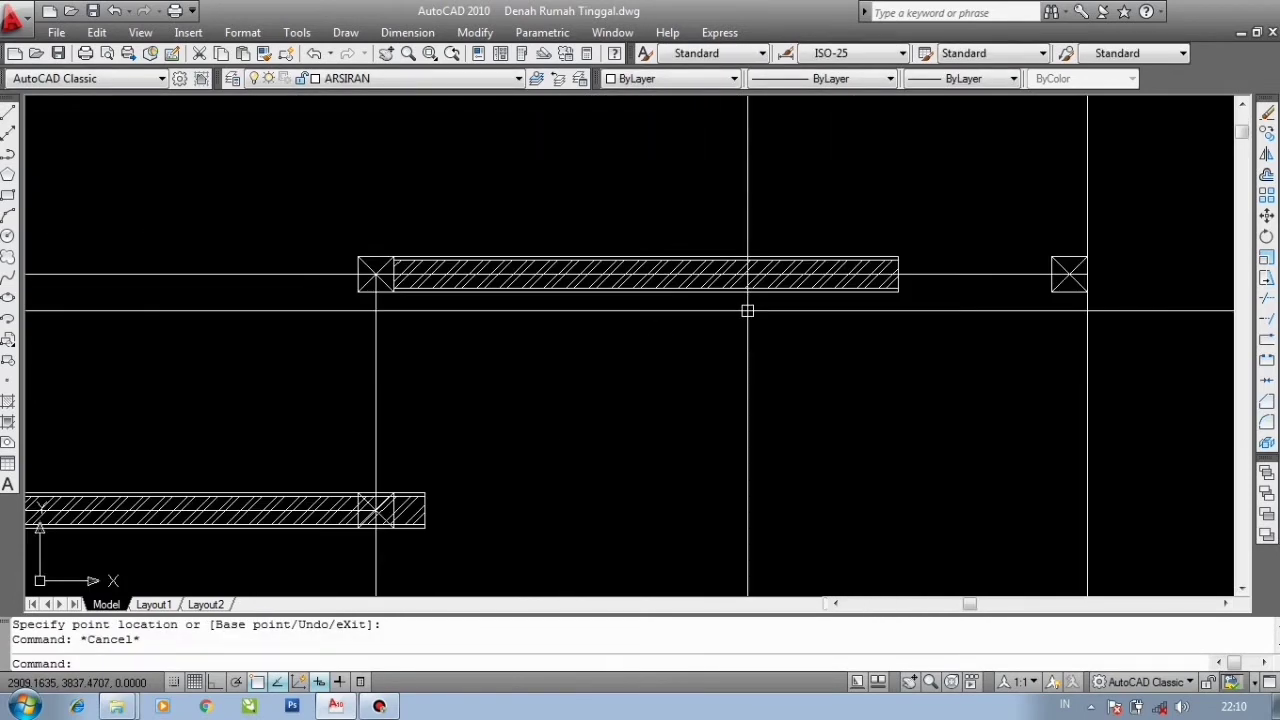
click(762, 283)
click(900, 257)
click(1051, 257)
scroll(940, 205, down, 9)
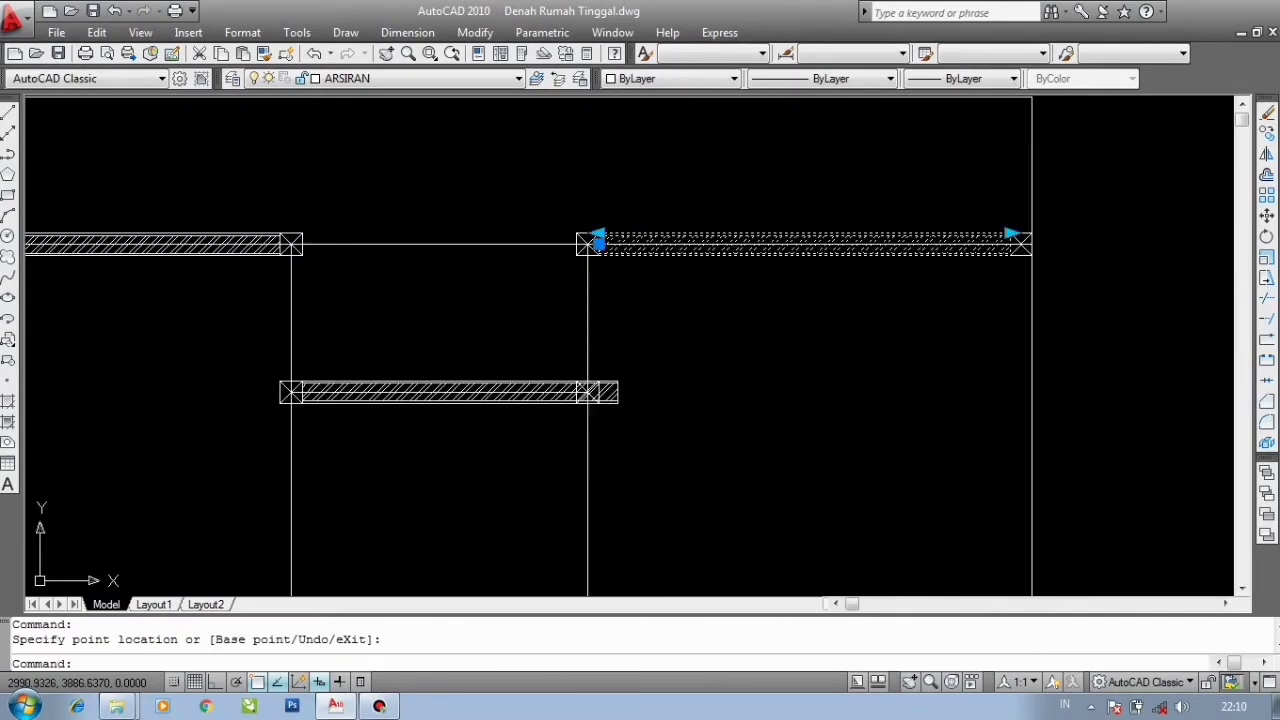
scroll(552, 440, up, 7)
key(Escape)
- Stretch a lower wall's right-end grip out to the column corner and deselect
click(569, 440)
scroll(586, 446, up, 4)
click(560, 421)
scroll(769, 415, up, 2)
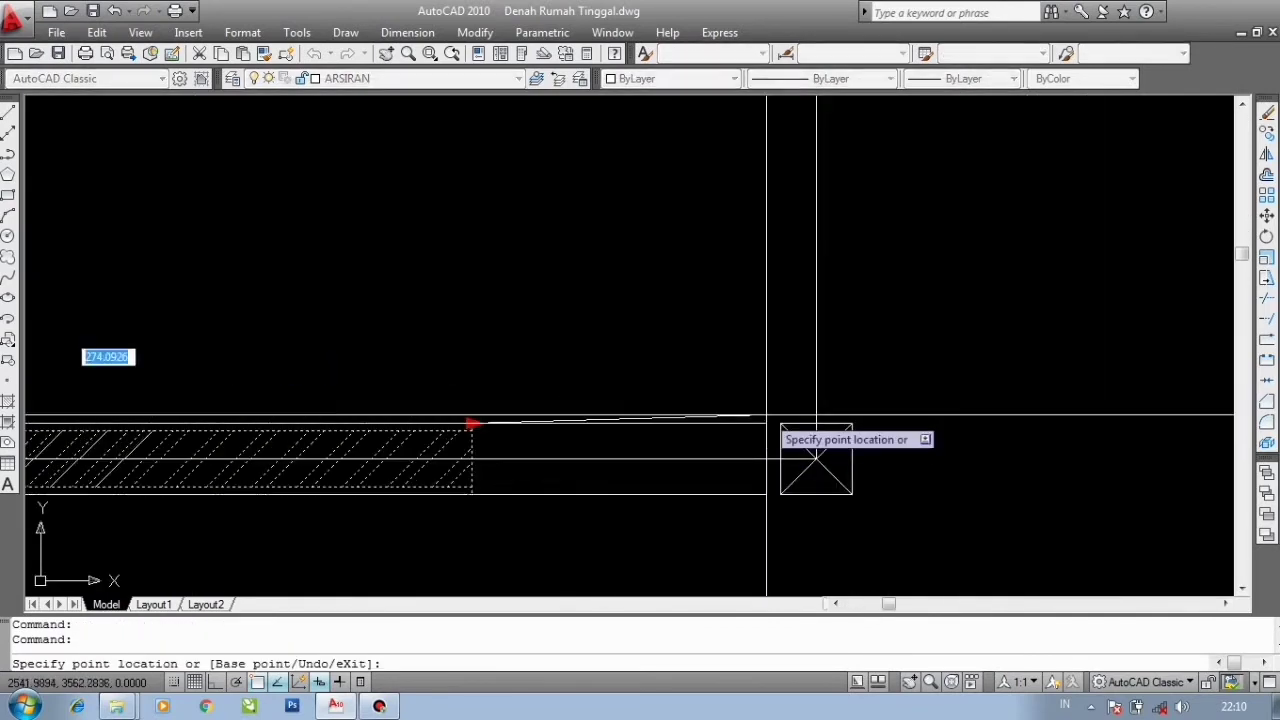
click(779, 425)
scroll(698, 318, down, 13)
middle_drag(680, 430, 667, 313)
scroll(667, 313, up, 7)
key(Escape)
- Shorten a wall that overshoots by pulling its right-end grip back to the column
click(760, 290)
scroll(765, 290, down, 6)
middle_drag(793, 289, 674, 297)
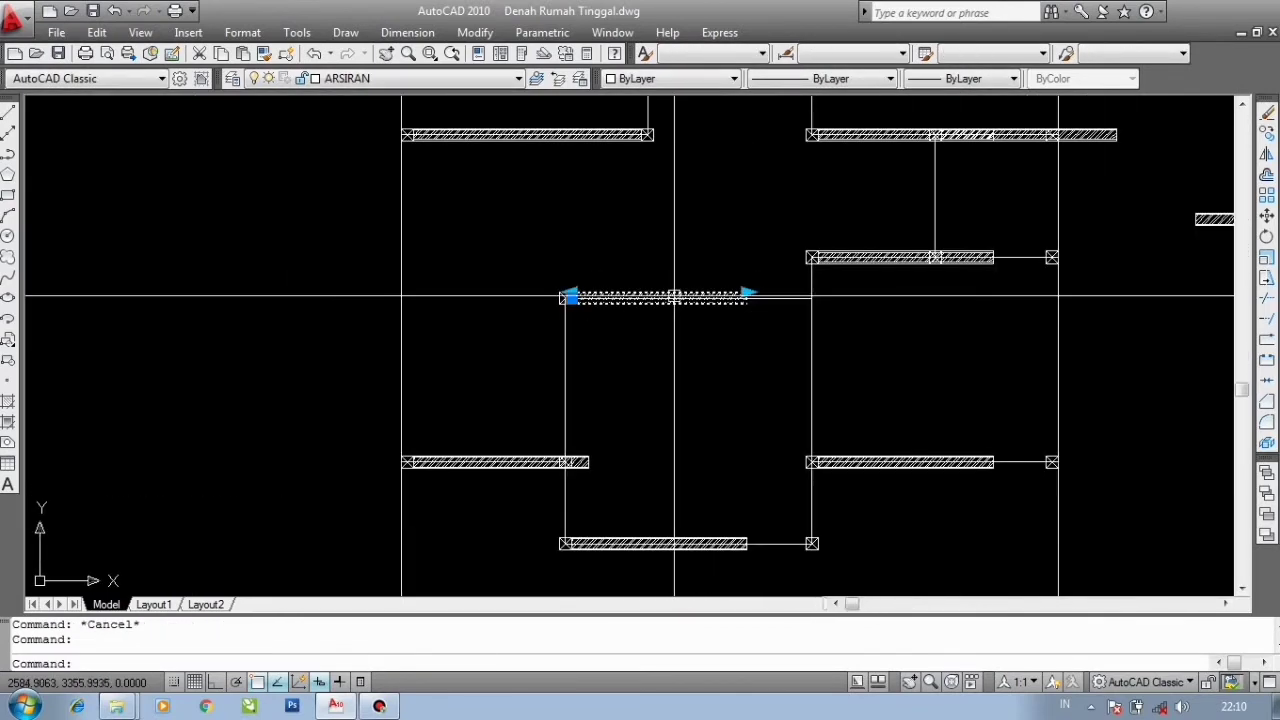
middle_drag(858, 325, 757, 347)
scroll(730, 350, up, 3)
scroll(635, 307, up, 2)
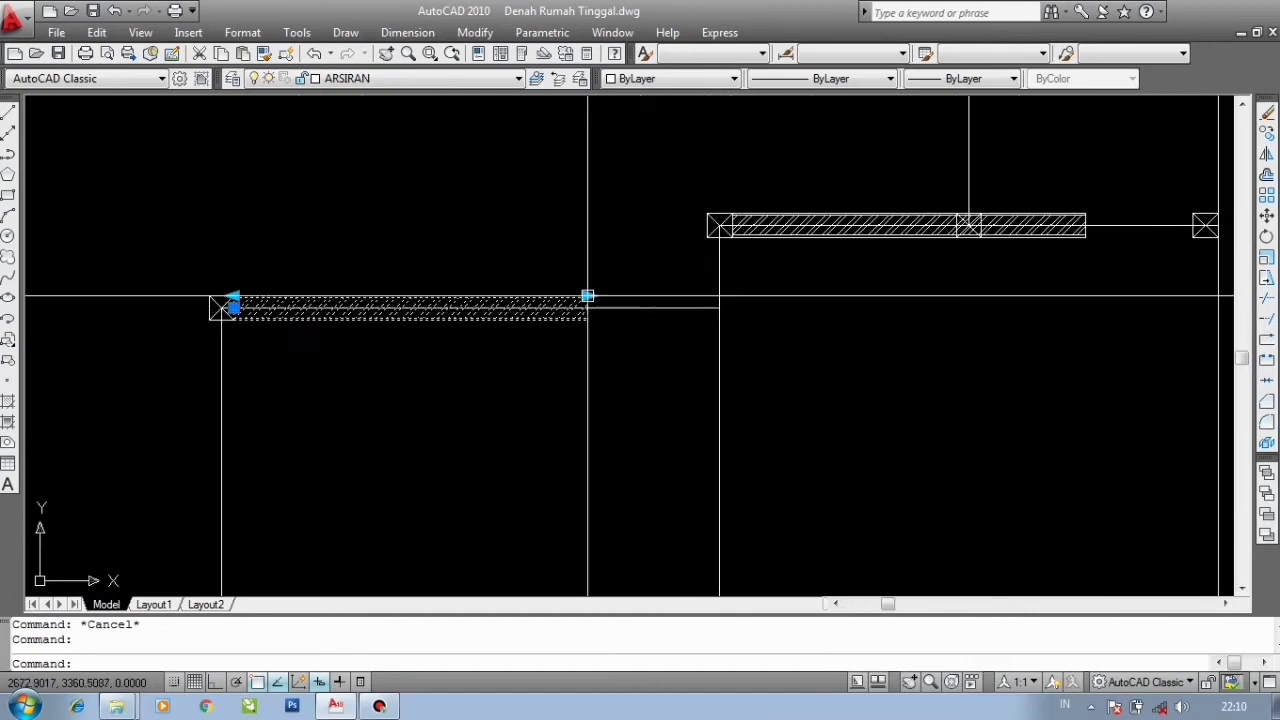
click(587, 297)
click(543, 355)
scroll(558, 267, down, 2)
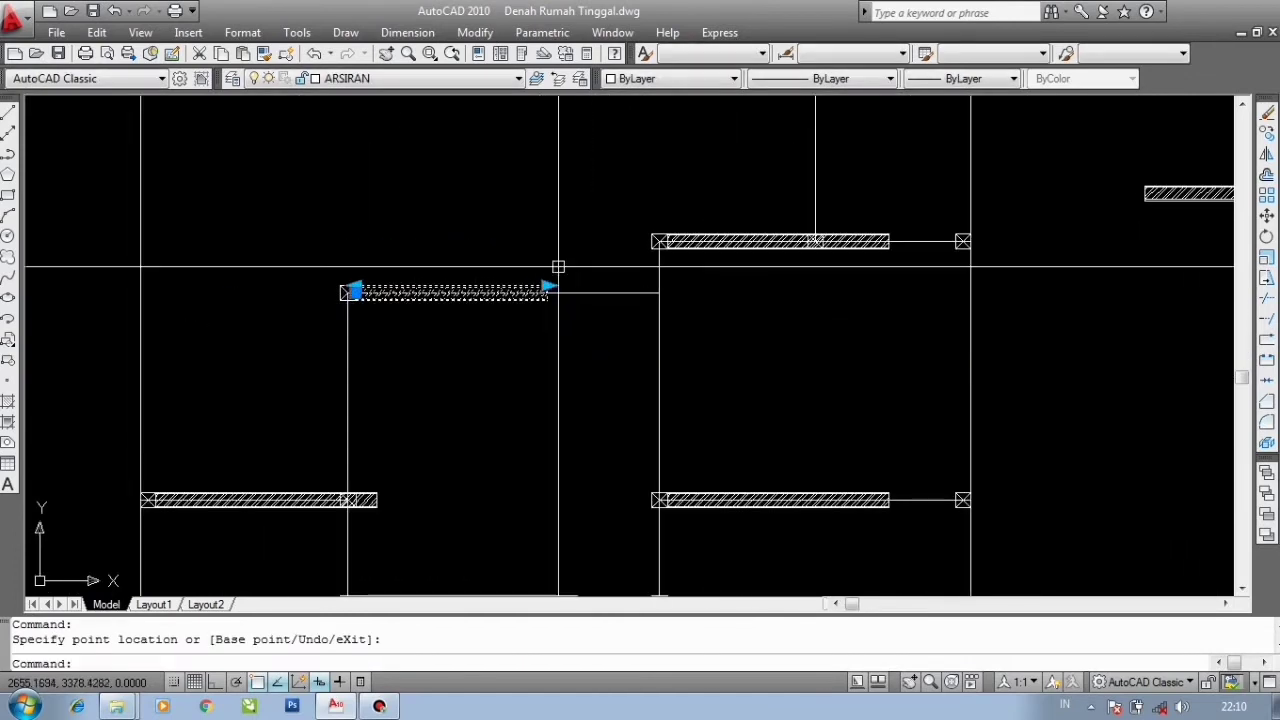
key(Escape)
- Pull another overshooting wall's right end back to the column face
middle_drag(379, 496, 397, 371)
scroll(290, 398, up, 2)
click(312, 374)
scroll(440, 356, up, 4)
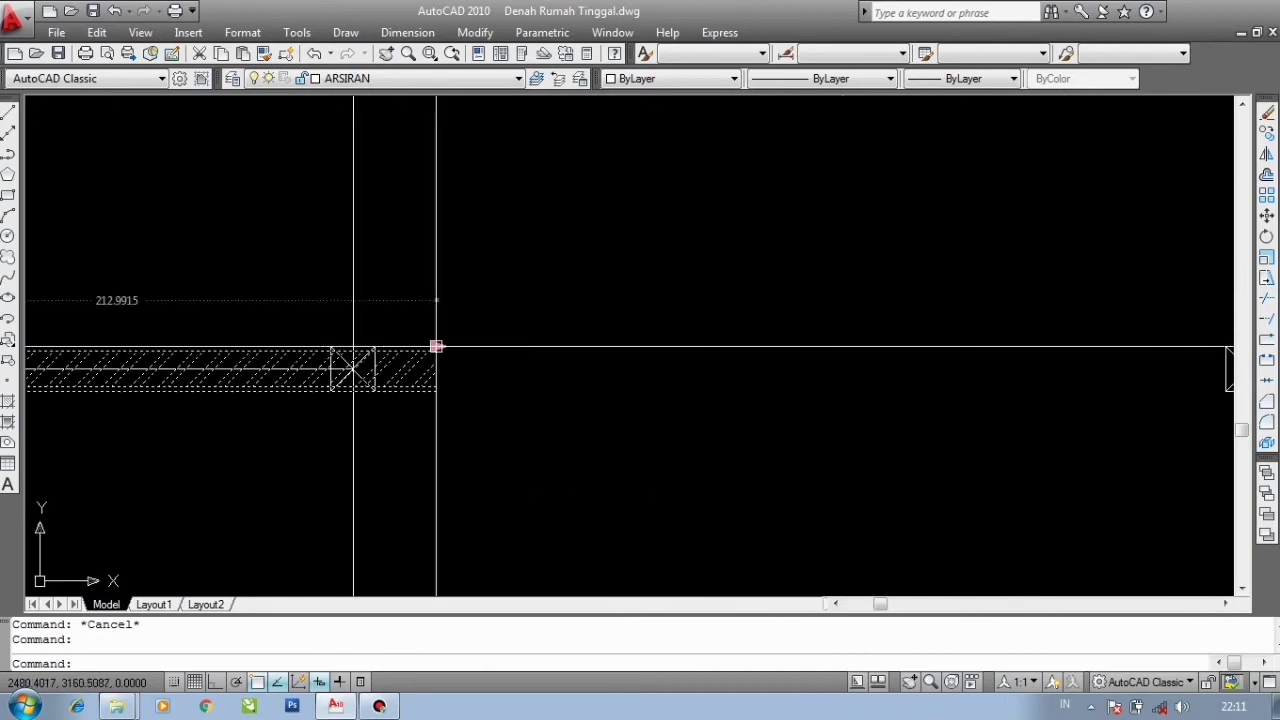
click(436, 346)
scroll(395, 349, up, 3)
click(266, 349)
scroll(646, 257, down, 6)
scroll(637, 390, up, 3)
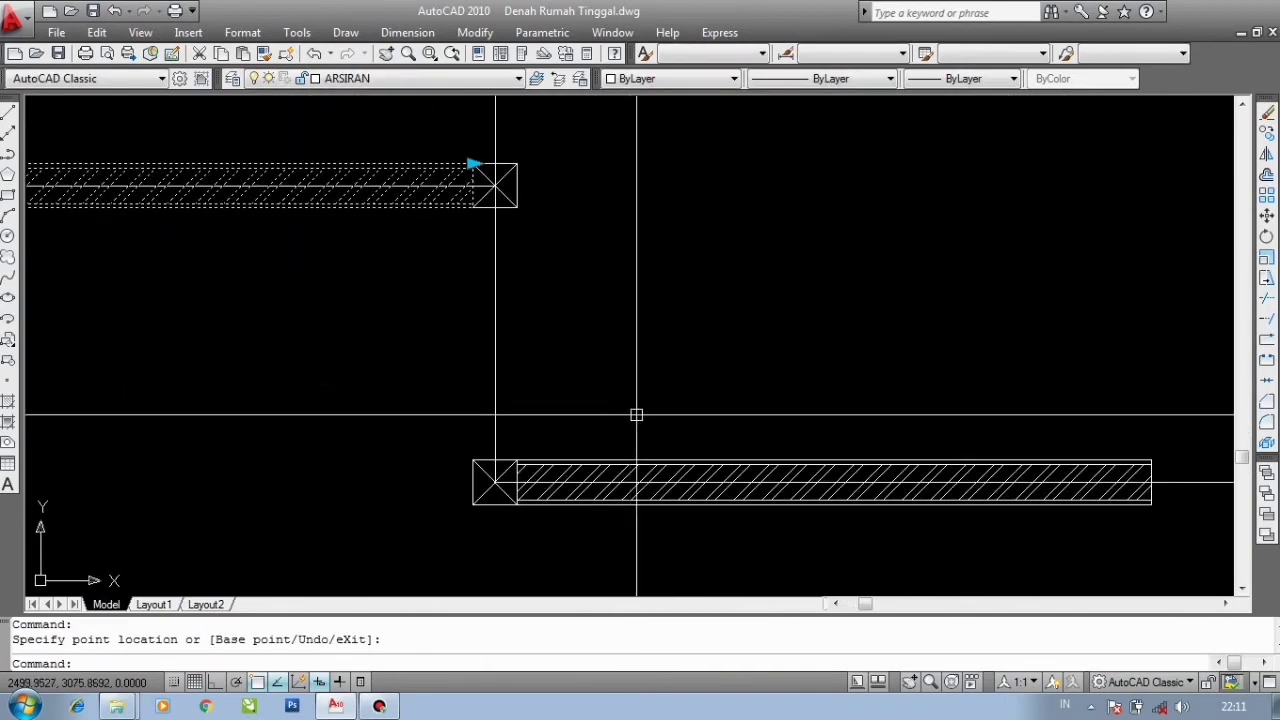
- Stretch a short wall's right-end grip out to the column at its end
scroll(636, 414, down, 2)
click(926, 413)
scroll(1037, 422, up, 3)
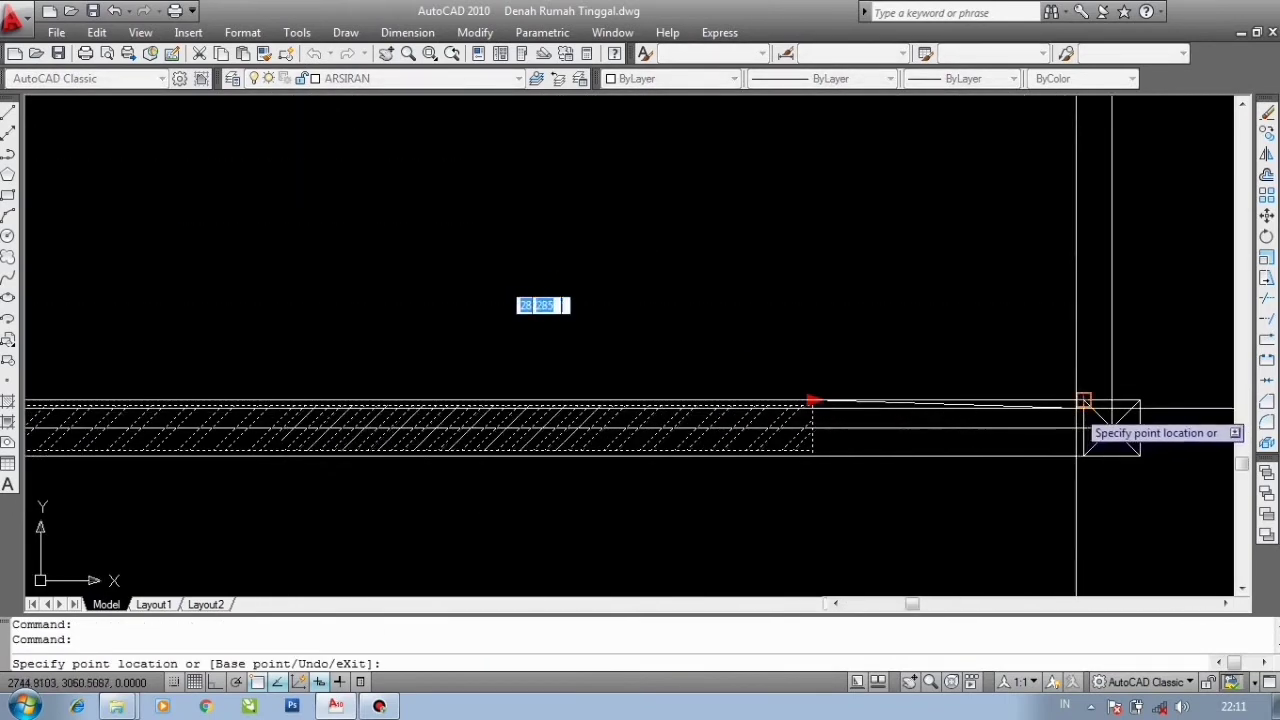
click(1083, 401)
scroll(1083, 401, down, 6)
- Stretch one more wall's right end to the next column and clear the selection
middle_drag(1207, 326, 584, 389)
scroll(610, 357, up, 3)
click(658, 396)
click(735, 393)
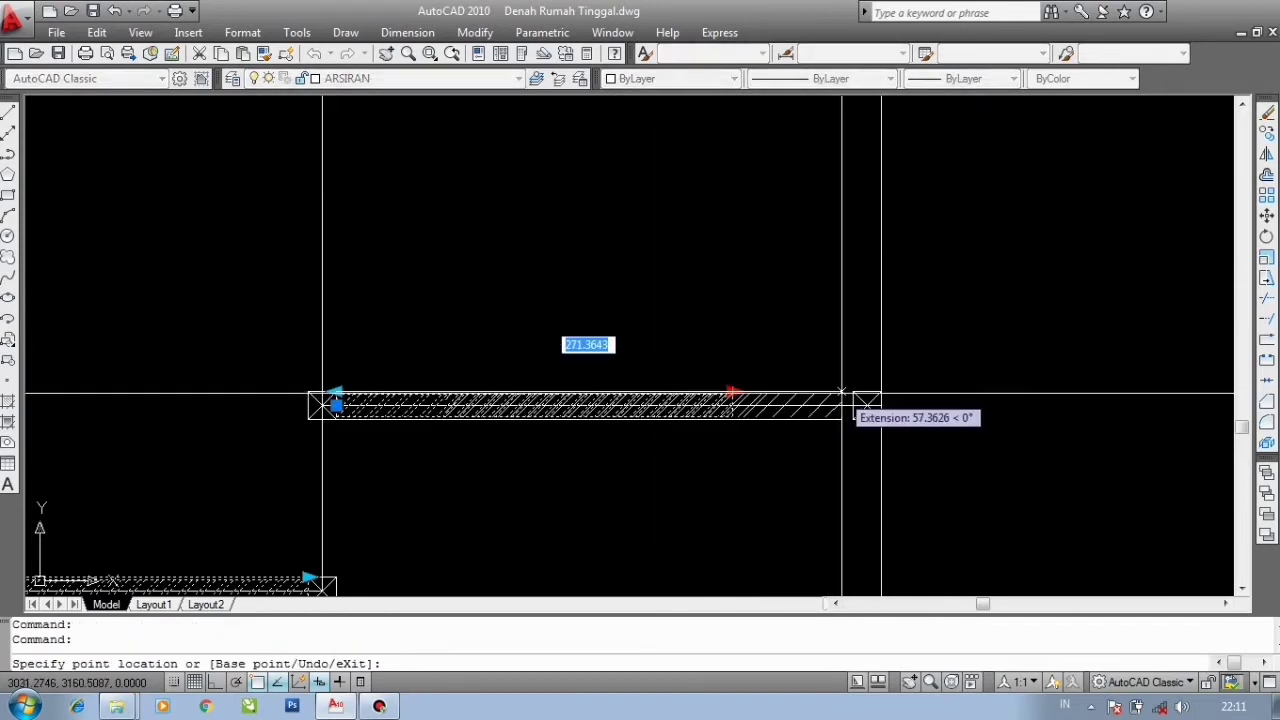
click(855, 395)
key(Escape)
scroll(658, 365, down, 3)
scroll(660, 277, up, 6)
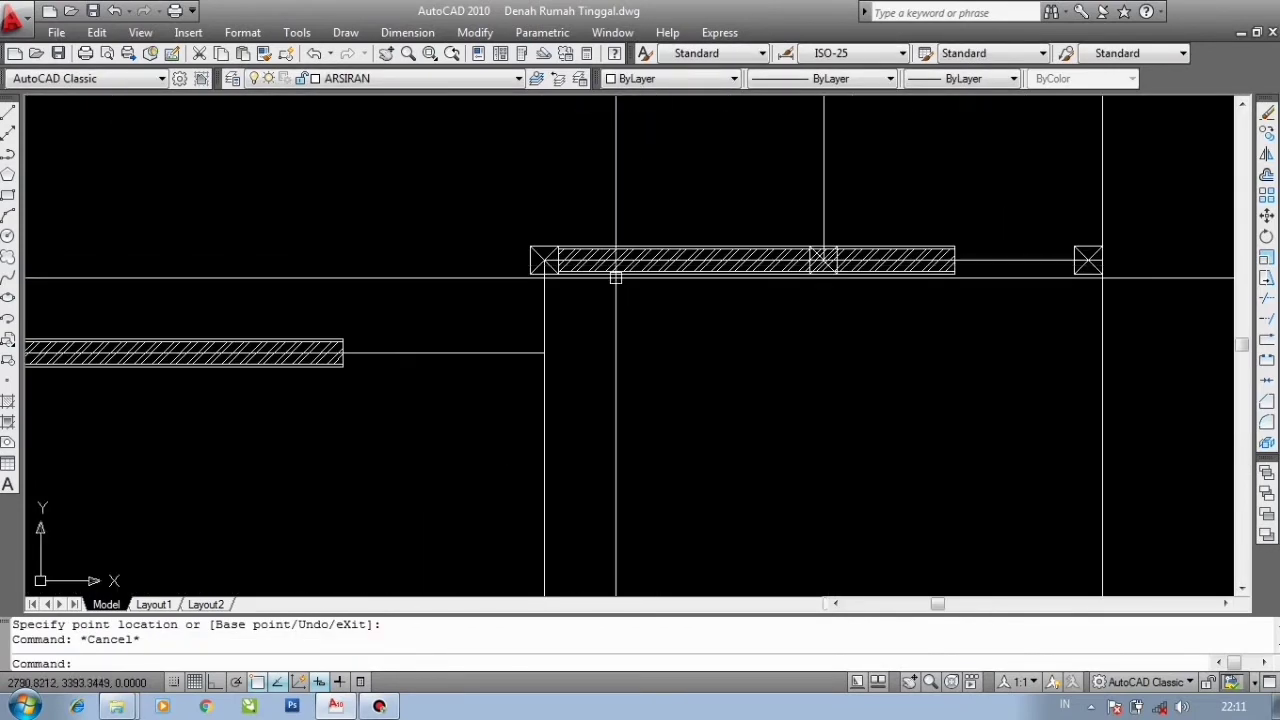
- Extend a wall's right-end grip out to the corner of the next column
scroll(613, 266, down, 3)
middle_drag(803, 264, 565, 348)
scroll(565, 348, up, 2)
click(567, 344)
scroll(619, 337, up, 3)
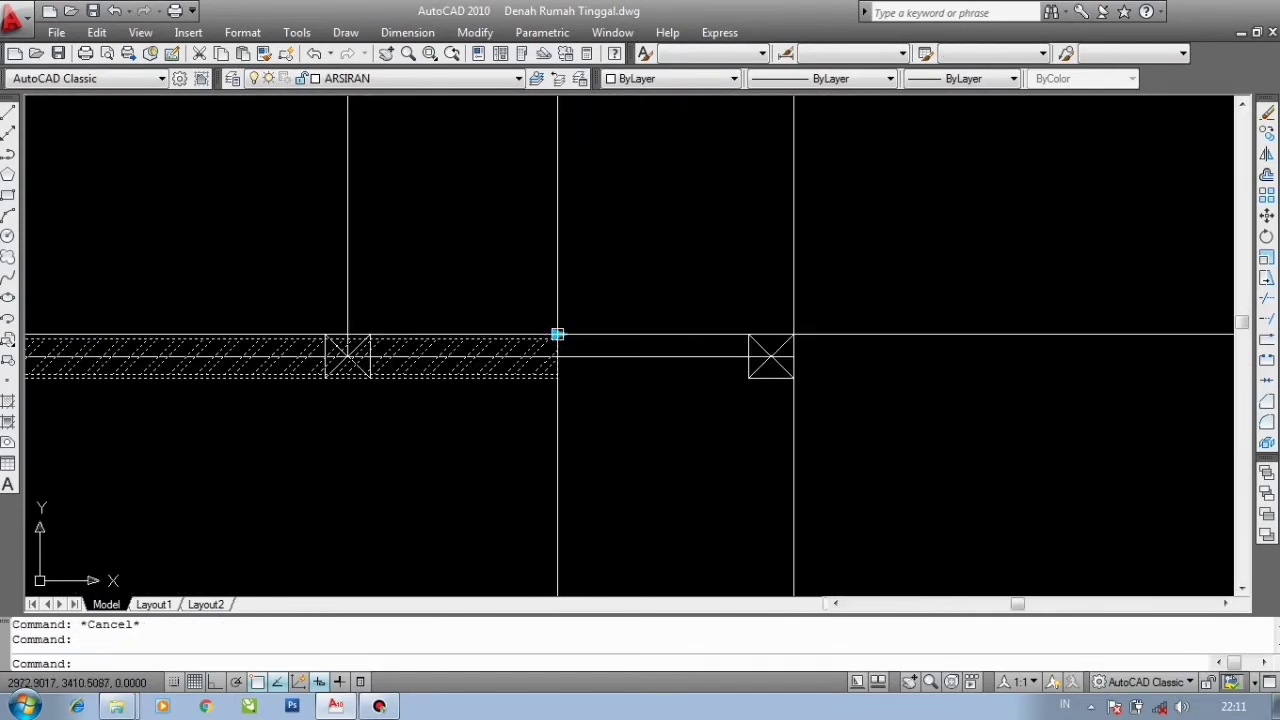
click(557, 334)
click(746, 351)
scroll(585, 396, down, 6)
scroll(675, 287, up, 3)
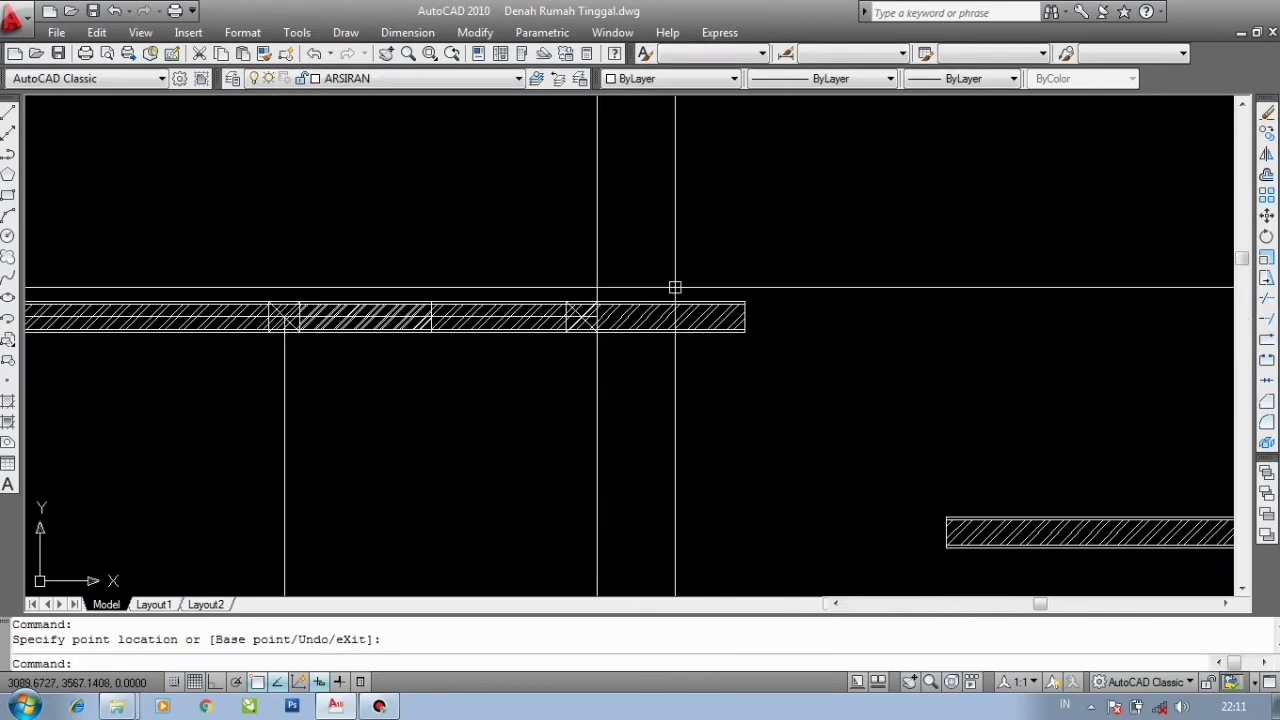
- Stretch another wall's right end to the column face and clear the selection
click(745, 301)
scroll(557, 310, up, 6)
click(590, 277)
scroll(587, 276, down, 4)
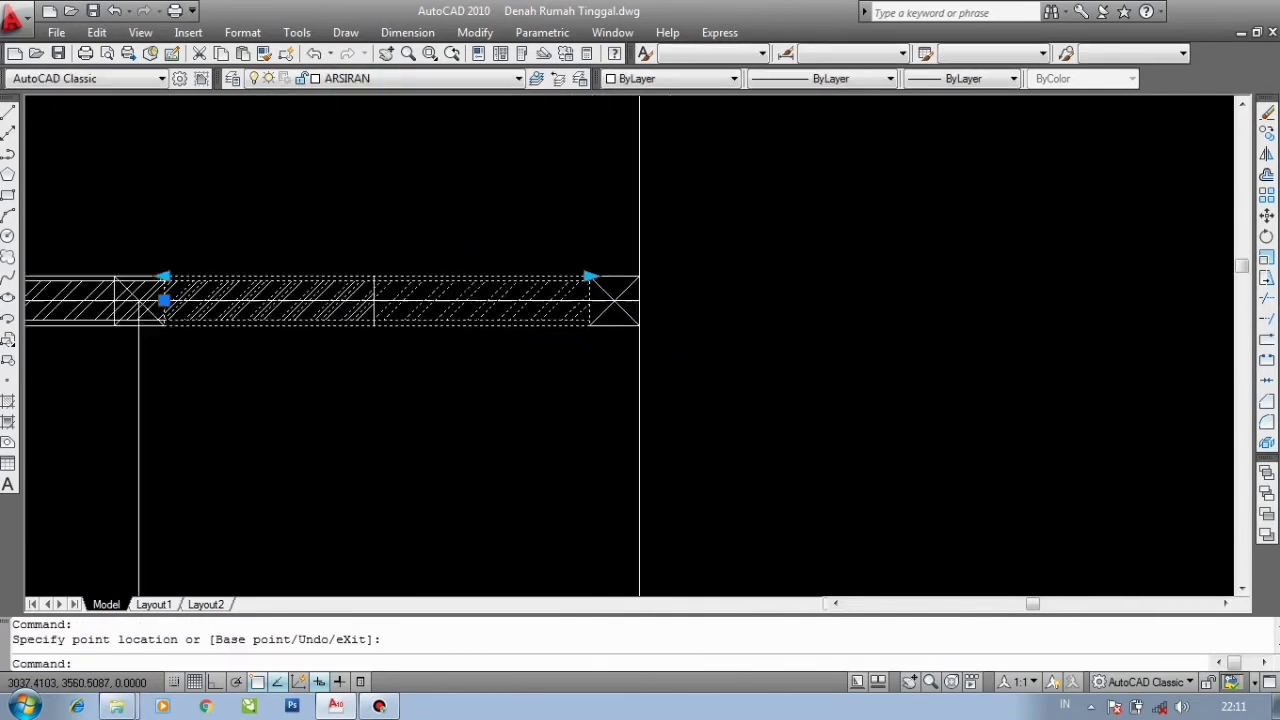
scroll(583, 273, down, 2)
key(Escape)
- Stretch a wall's left end out to the column on its left, then clear the selection
click(231, 286)
click(452, 278)
scroll(294, 269, up, 3)
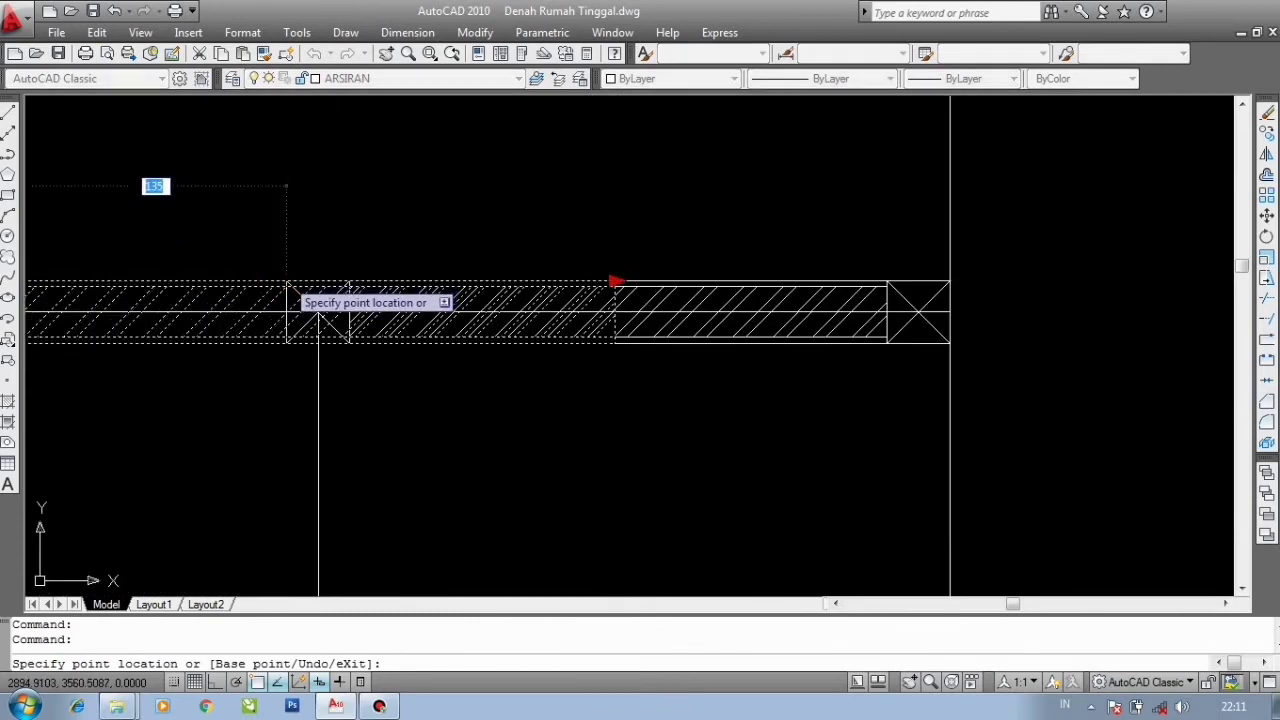
click(286, 281)
scroll(554, 289, down, 5)
middle_drag(554, 289, 695, 487)
key(Escape)
- Shorten another wall by pulling its right-end grip back to the column face
scroll(594, 349, up, 7)
scroll(610, 380, down, 9)
scroll(566, 365, up, 7)
click(738, 365)
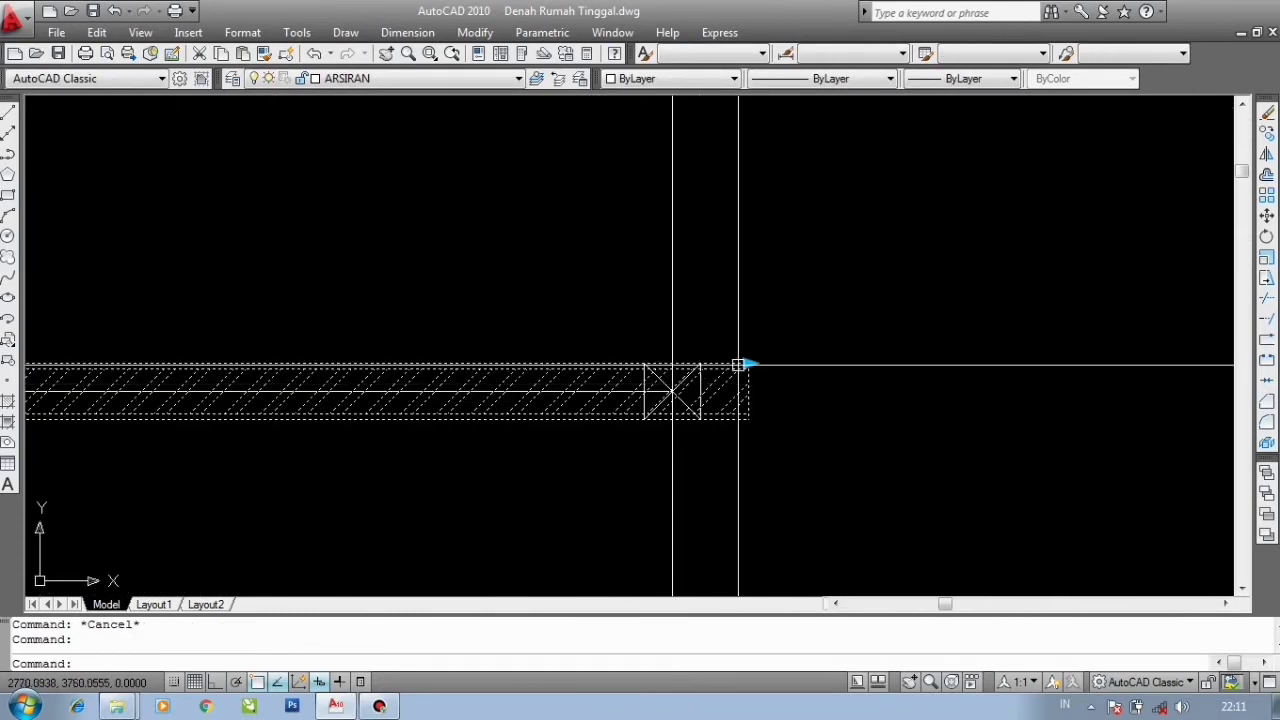
click(750, 364)
scroll(640, 374, up, 1)
click(646, 360)
scroll(618, 347, down, 9)
scroll(617, 346, up, 1)
middle_drag(627, 468, 580, 330)
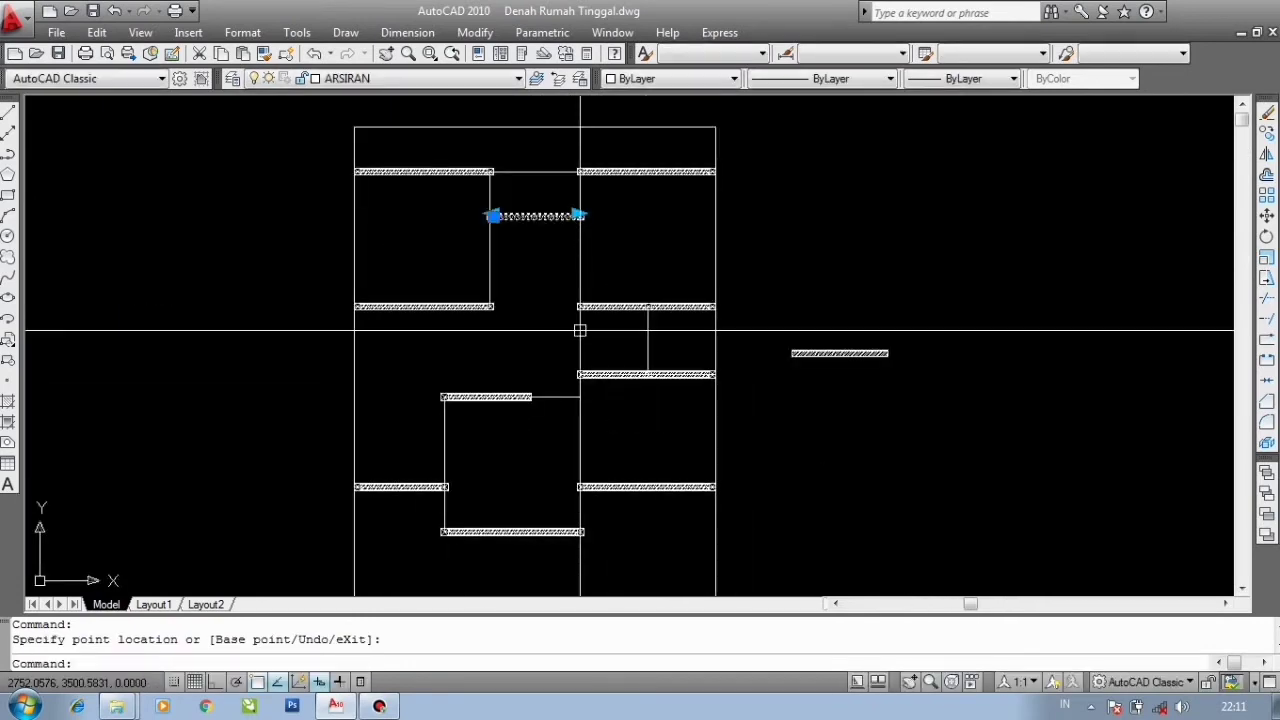
key(Escape)
- Zoom around the floor plan to review which wall positions are still missing
scroll(580, 330, up, 2)
scroll(524, 423, down, 1)
scroll(470, 380, down, 2)
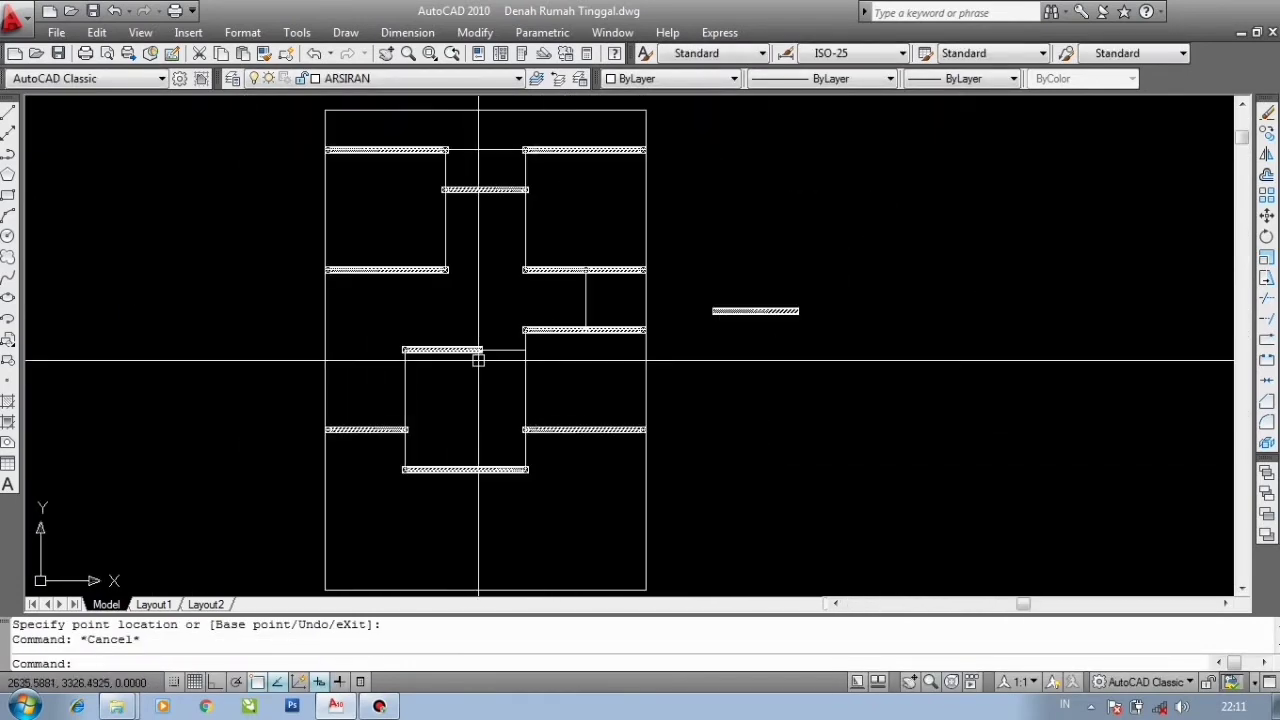
scroll(475, 360, up, 1)
middle_drag(534, 333, 602, 364)
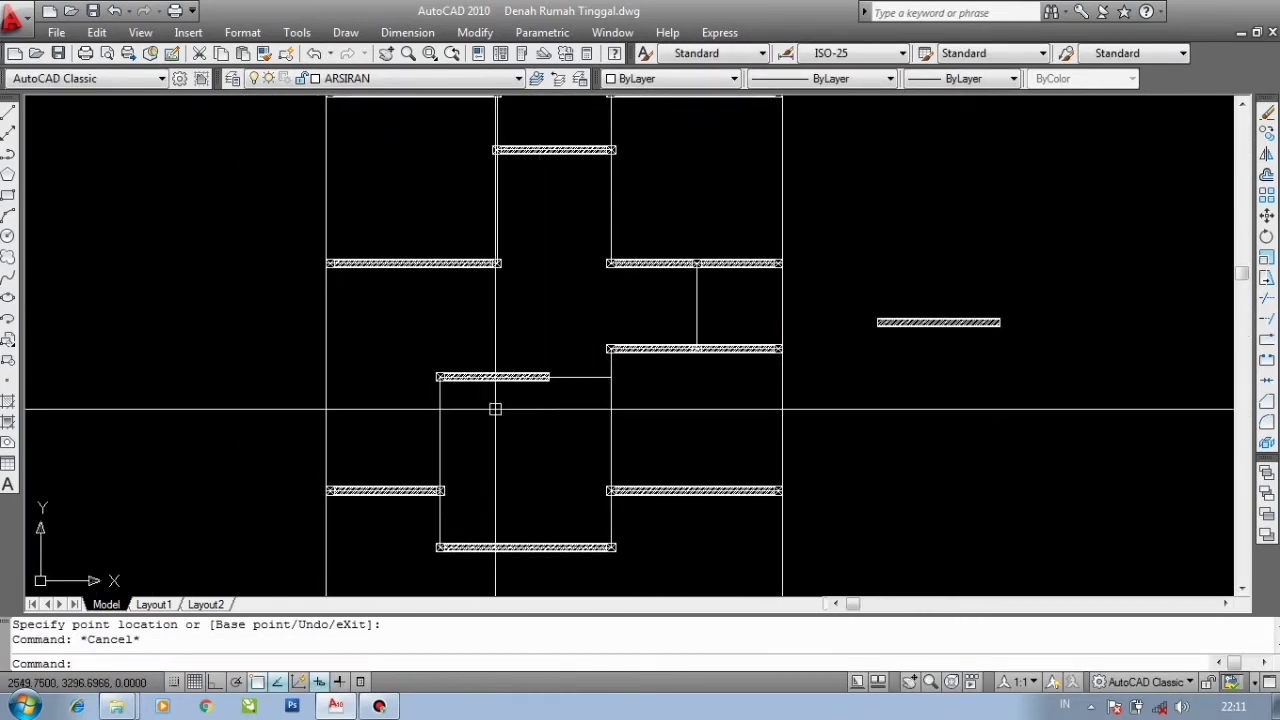
scroll(495, 409, down, 2)
scroll(464, 304, up, 2)
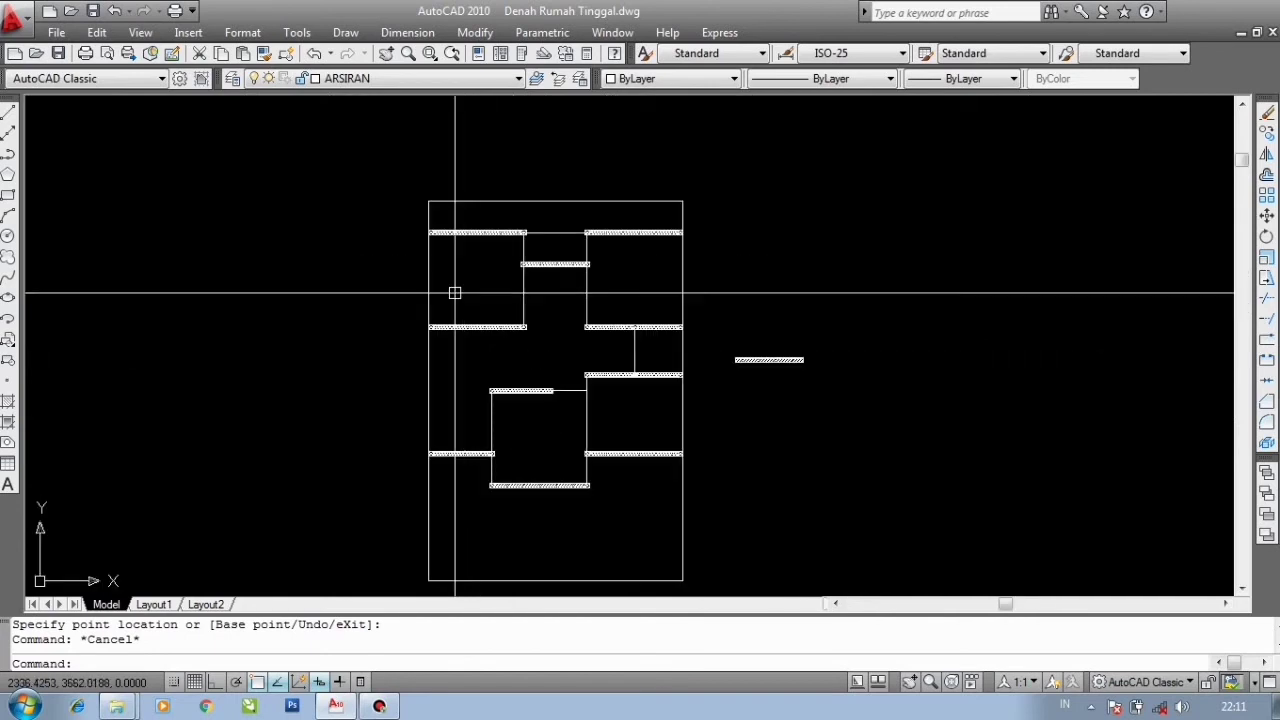
scroll(405, 277, up, 3)
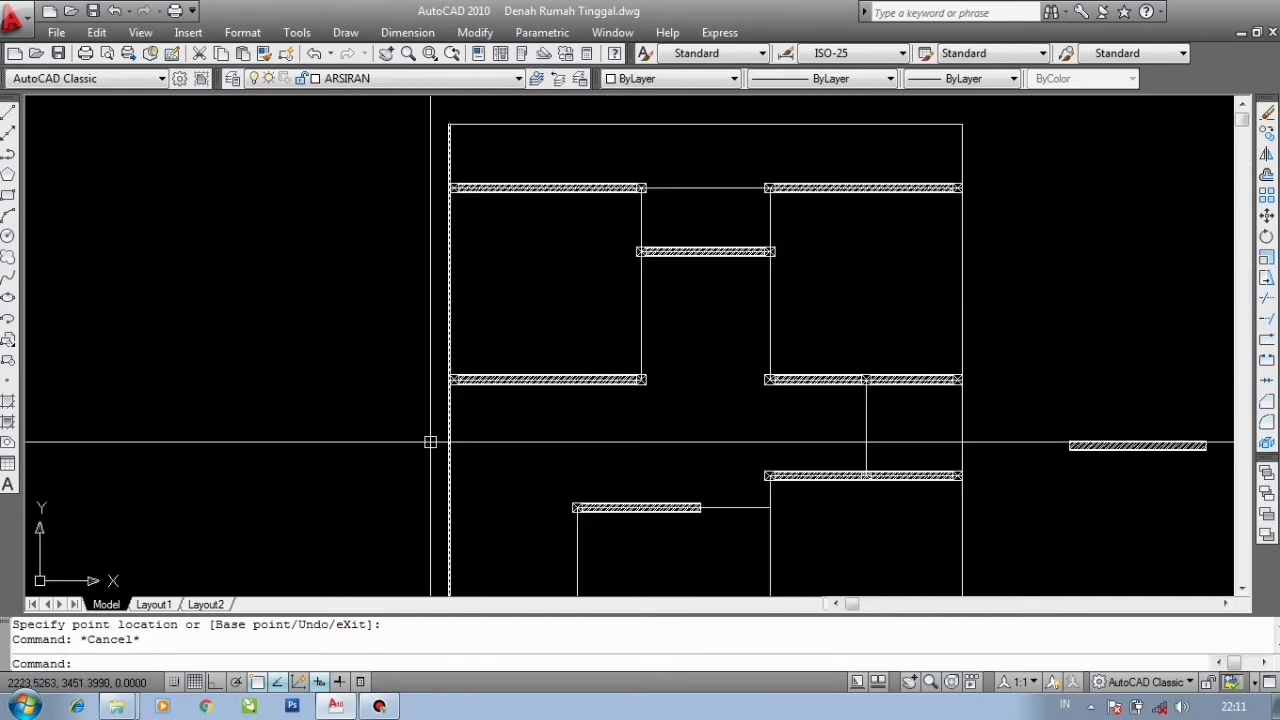
scroll(454, 305, down, 2)
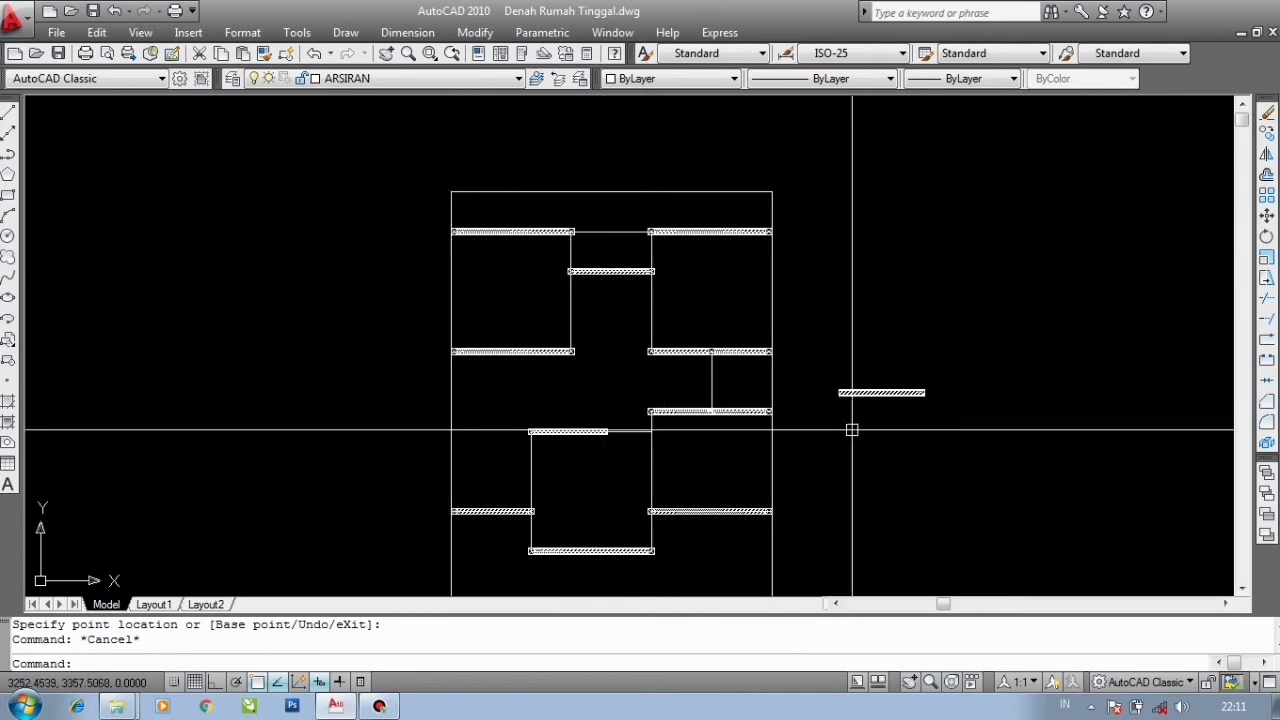
scroll(851, 430, up, 2)
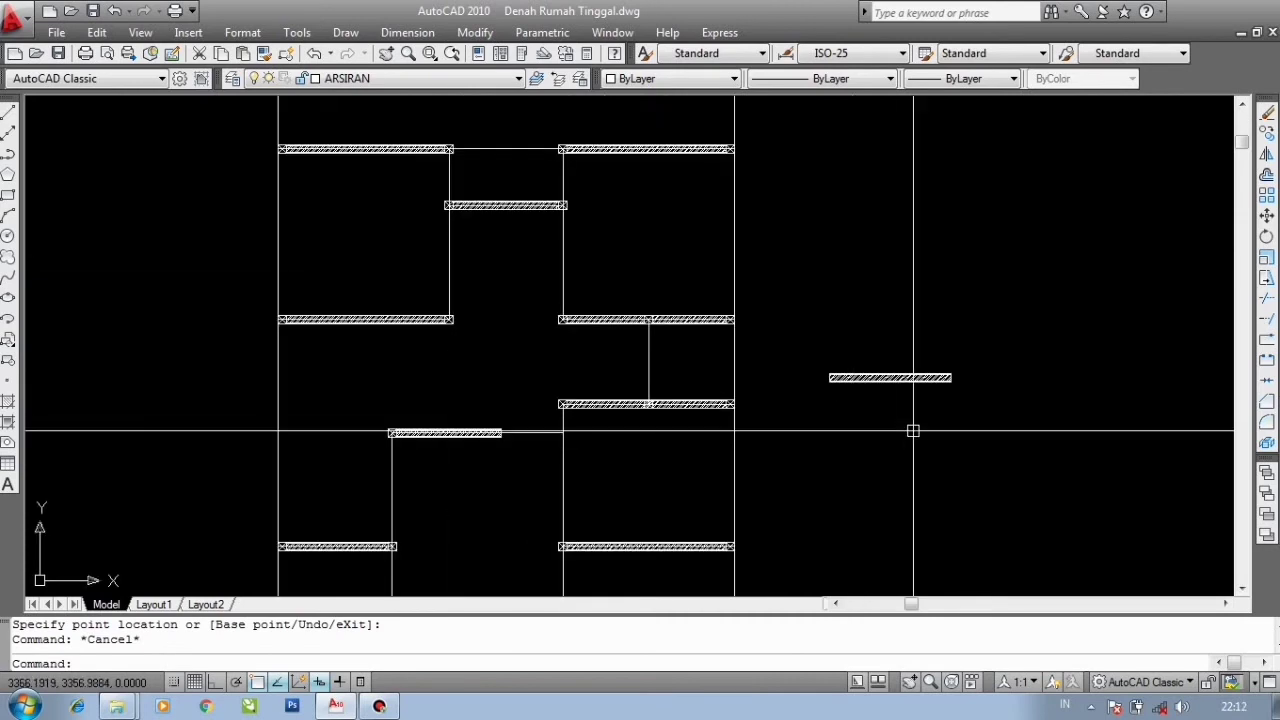
- Rotate the loose wall block 90° to a vertical orientation with Ortho on
click(858, 322)
scroll(865, 378, up, 5)
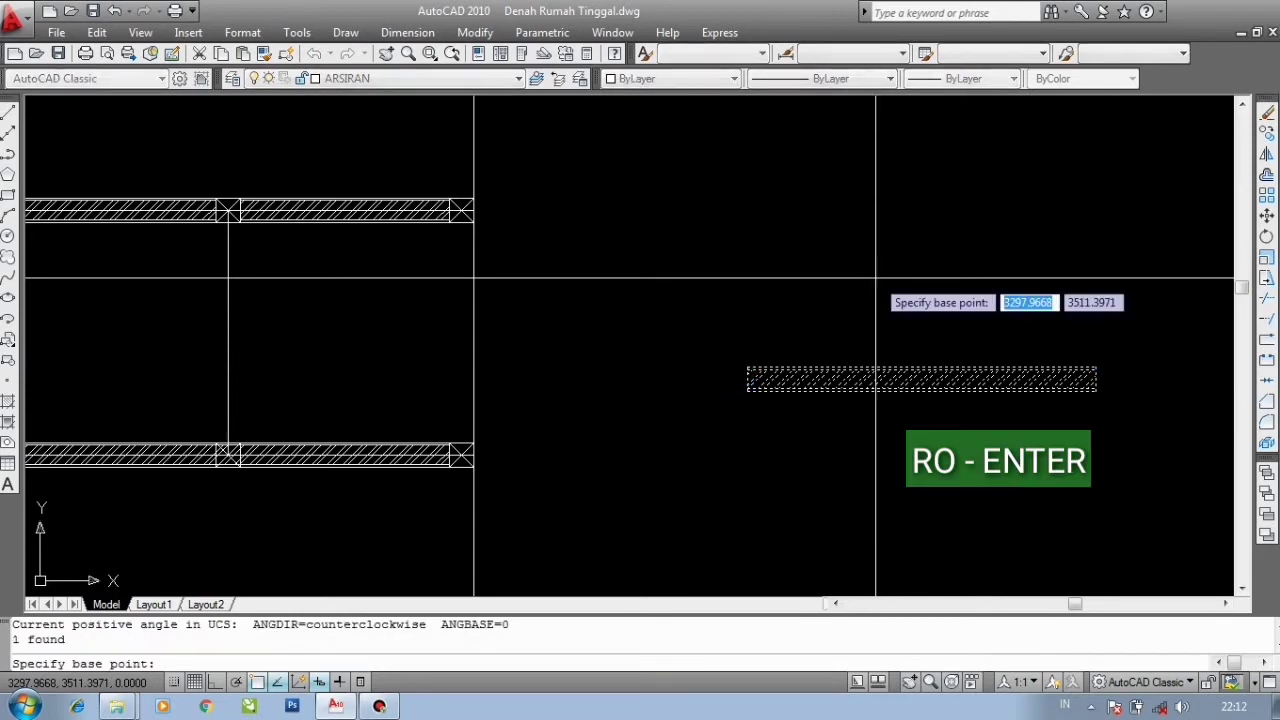
scroll(760, 360, up, 5)
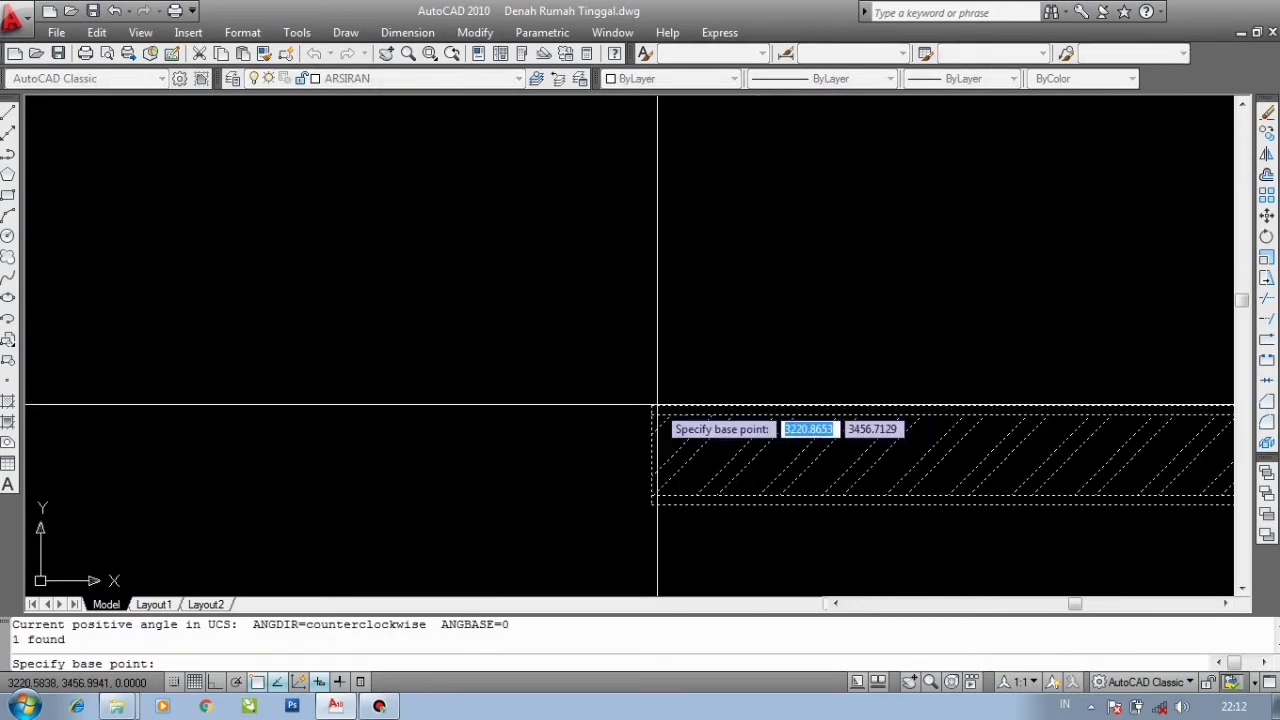
scroll(651, 405, down, 4)
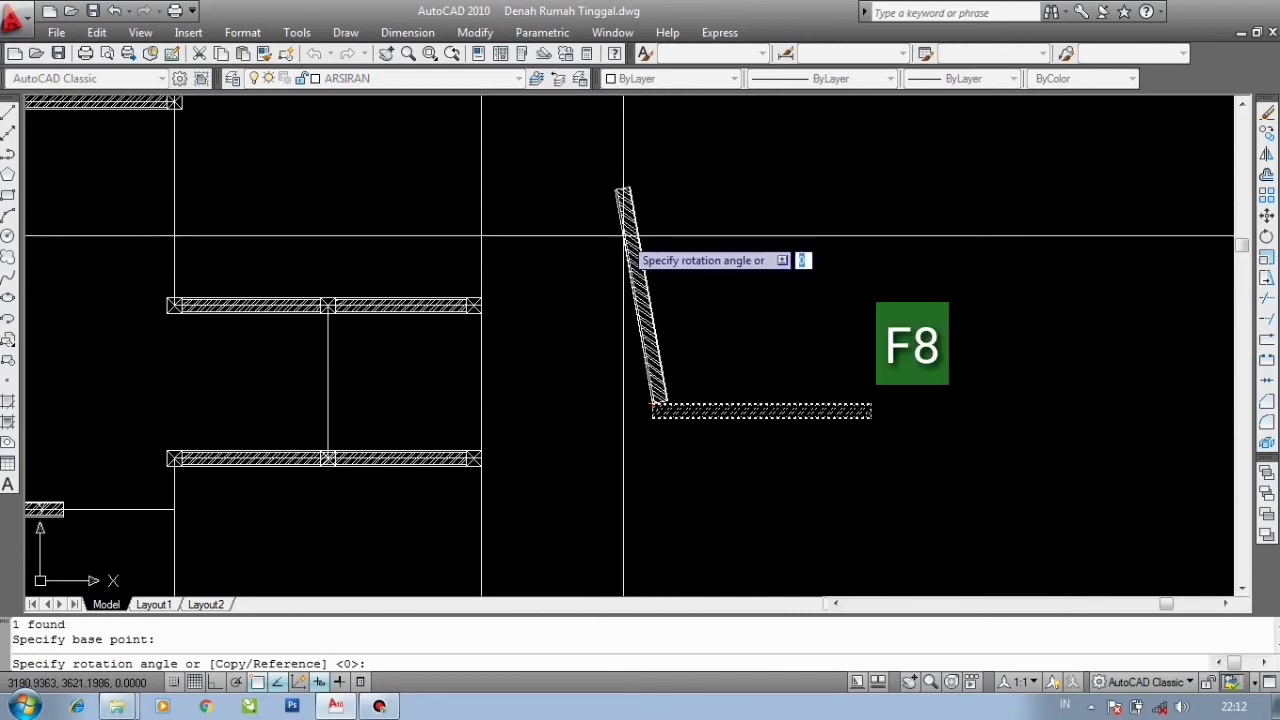
key(F8)
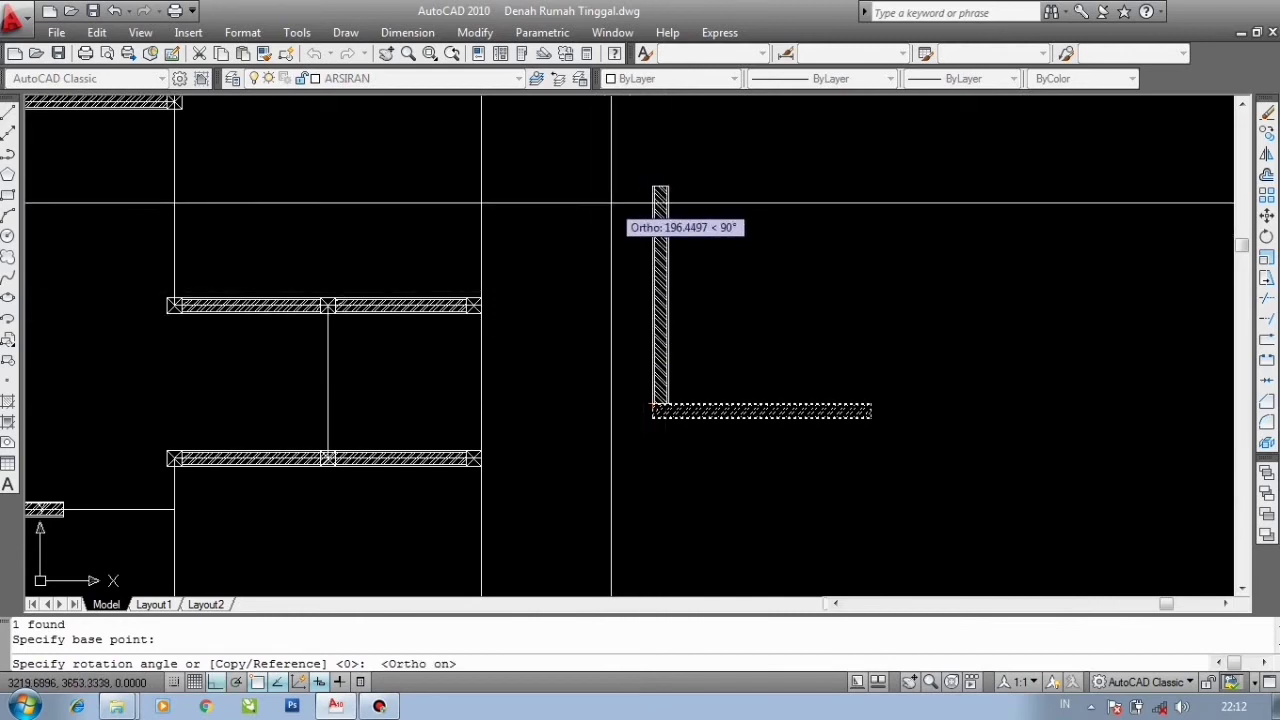
middle_drag(703, 323, 820, 385)
click(834, 309)
click(744, 257)
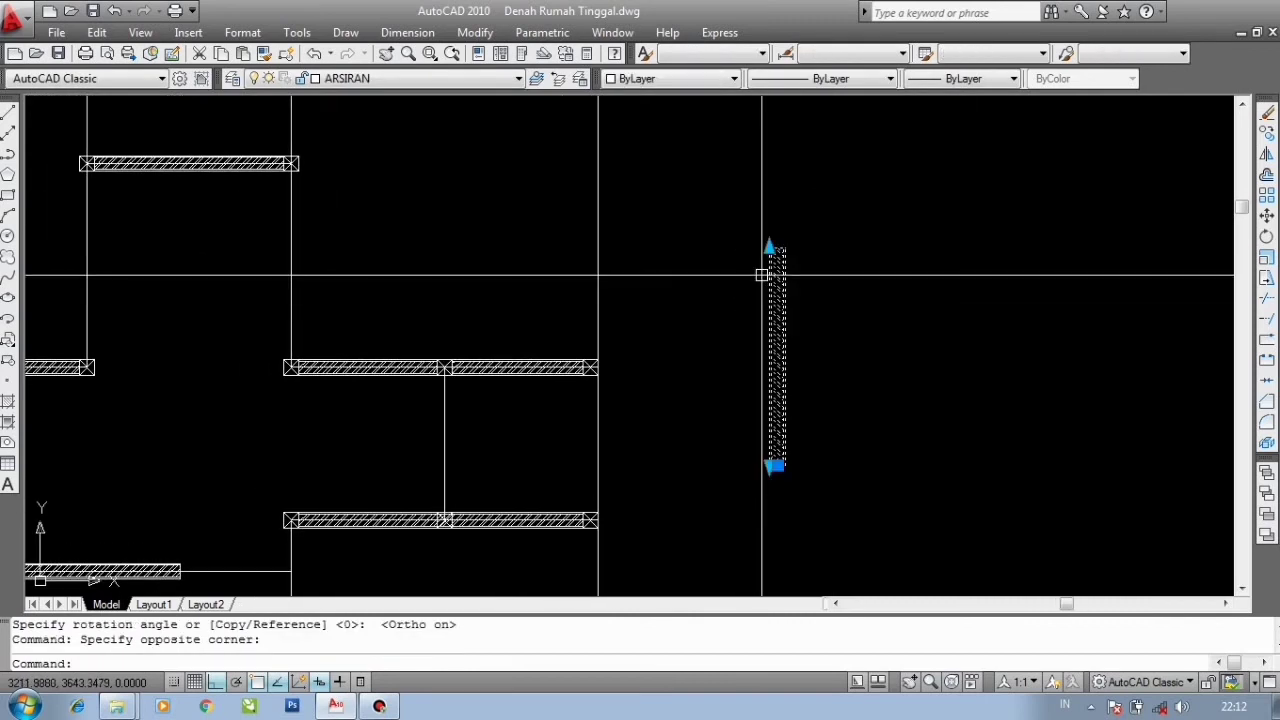
middle_drag(812, 287, 840, 300)
scroll(838, 360, up, 3)
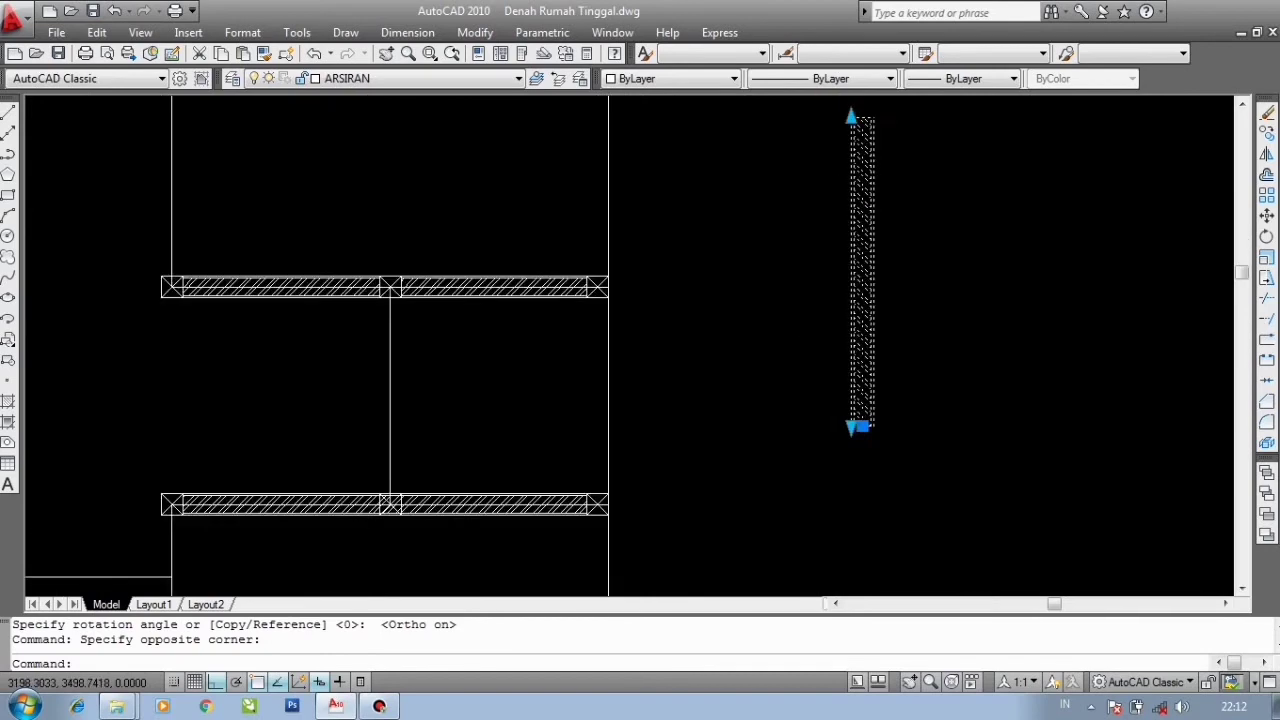
text(o)
key(Return)
scroll(848, 435, up, 3)
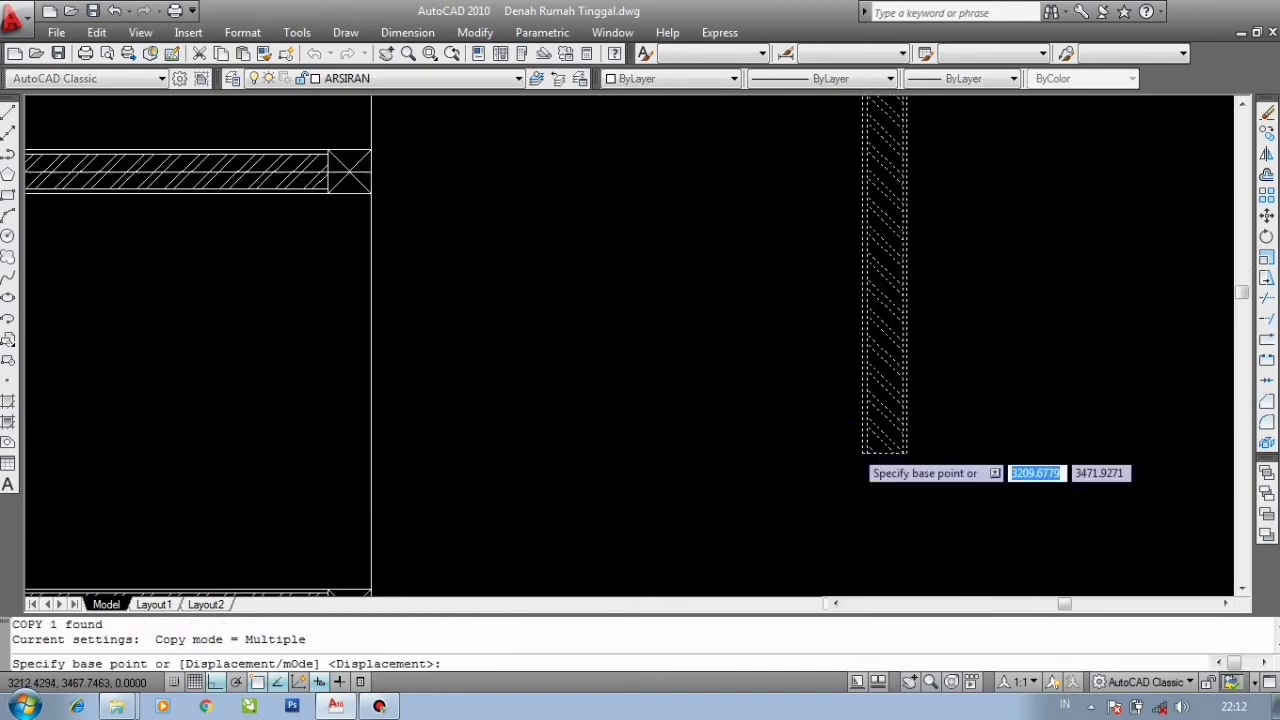
key(Escape)
scroll(857, 453, down, 5)
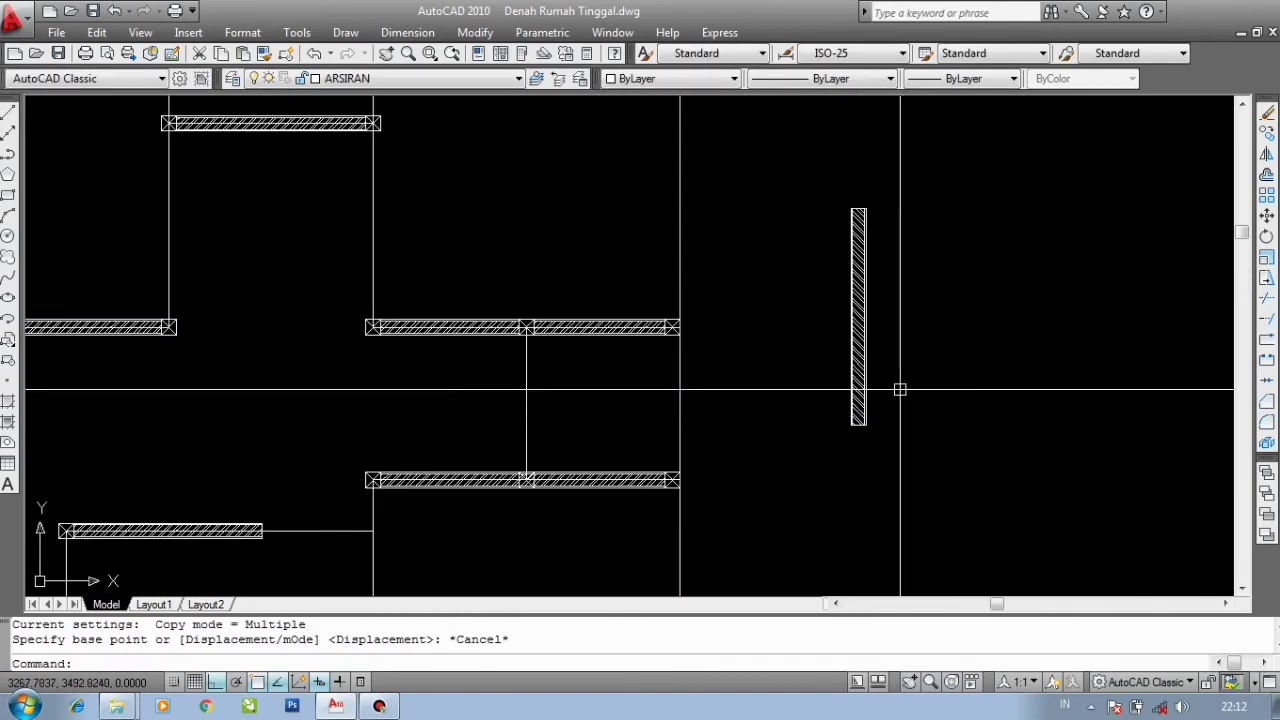
- Copy the vertical wall from its bottom corner and place it at a column corner, with Ortho off
click(900, 386)
click(814, 327)
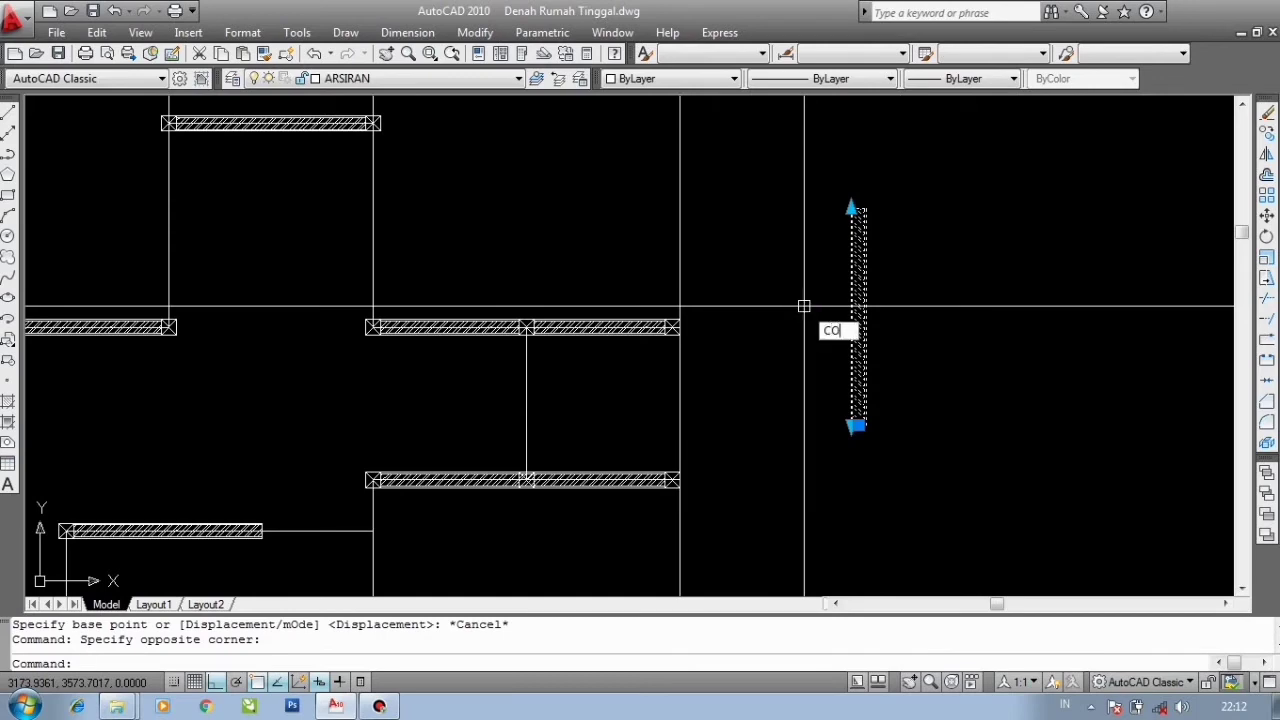
text(co)
key(Return)
scroll(800, 360, up, 5)
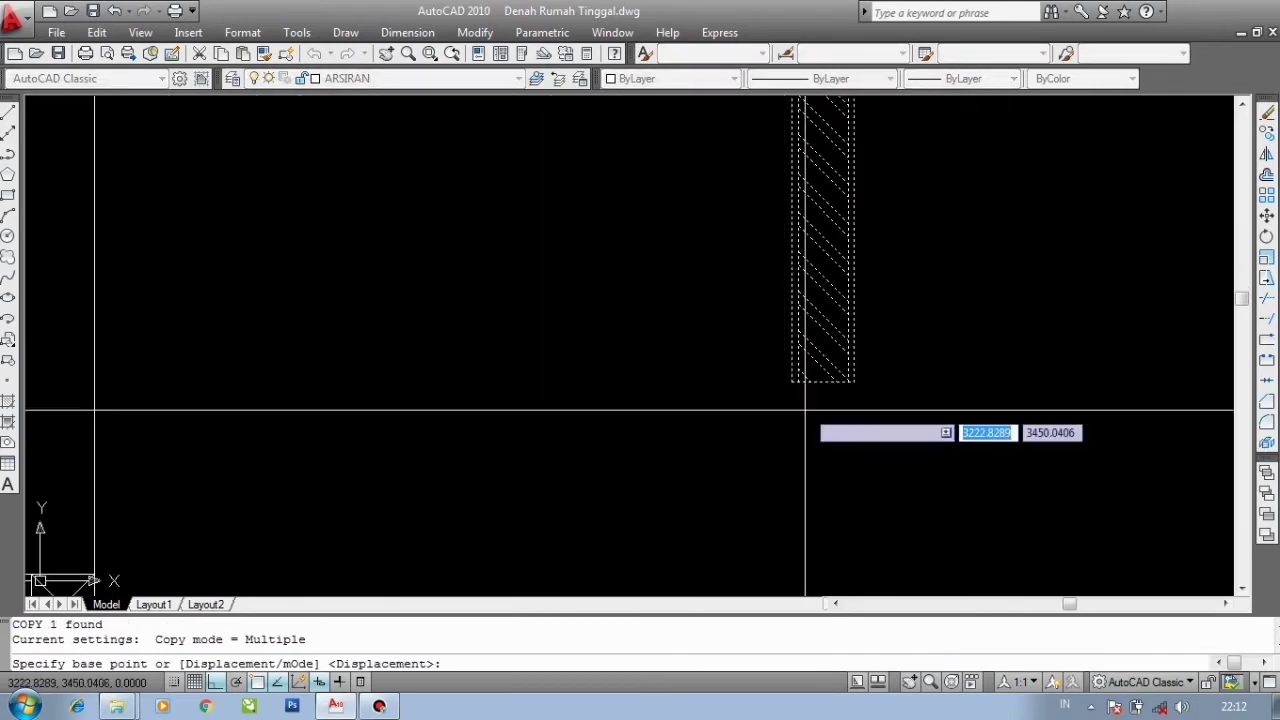
click(792, 389)
scroll(651, 409, down, 5)
scroll(629, 409, up, 6)
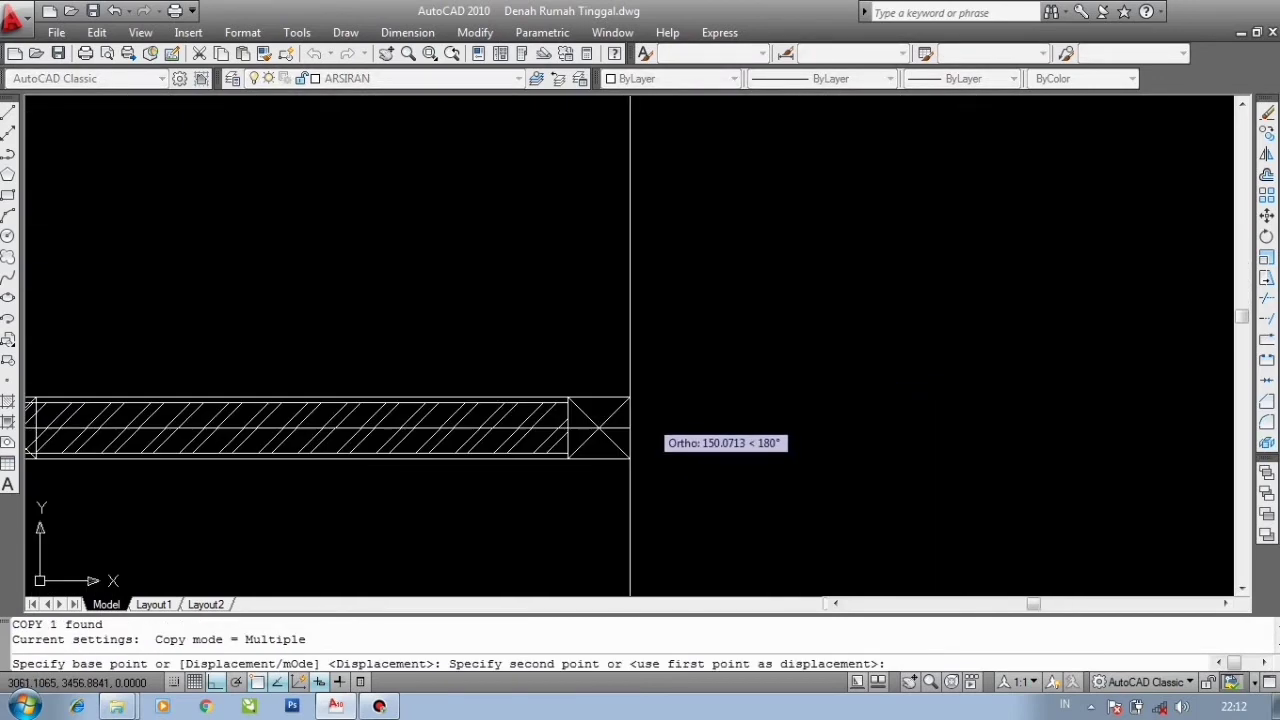
key(F8)
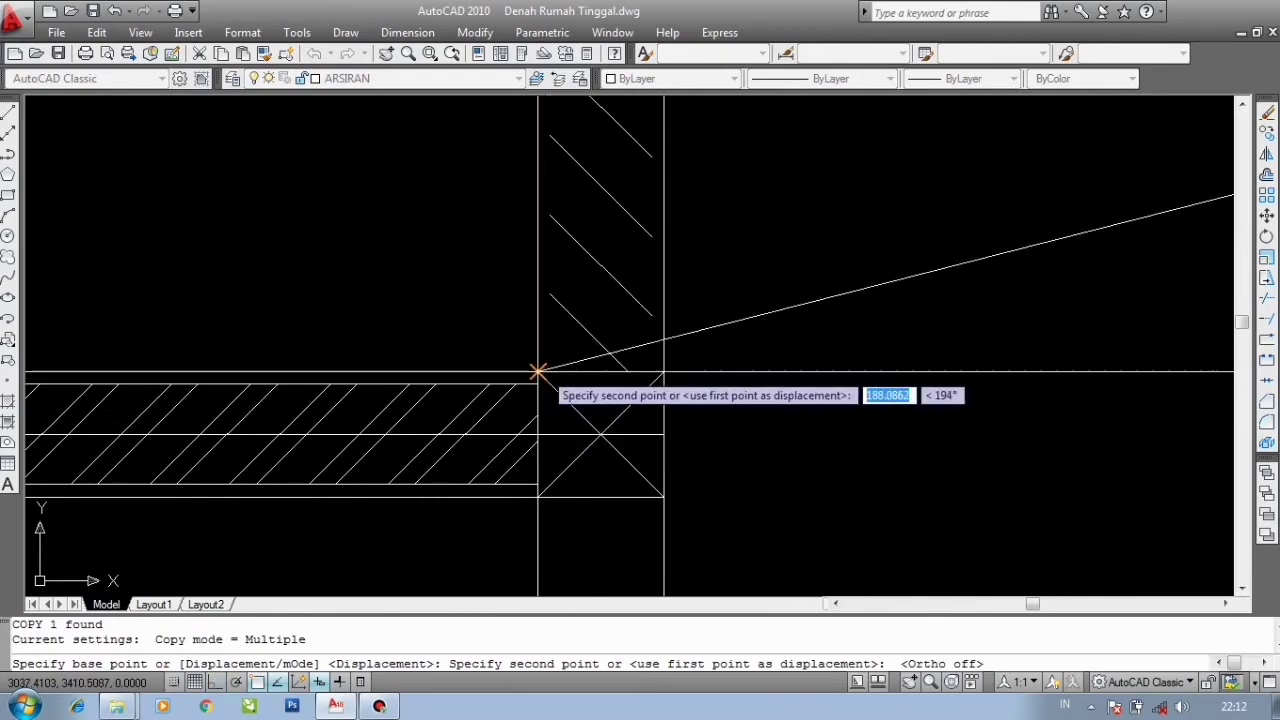
click(539, 373)
- Place further copies of the vertical wall at other column corners in the plan
scroll(537, 371, down, 4)
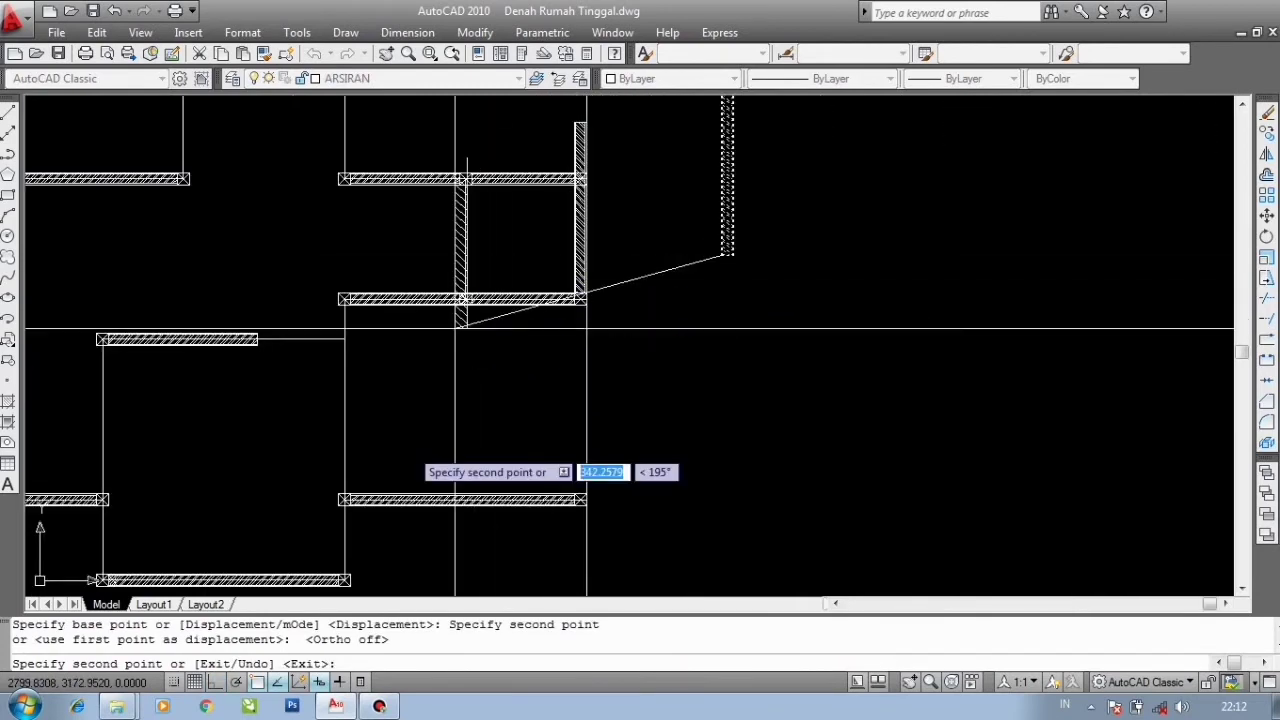
scroll(419, 437, up, 6)
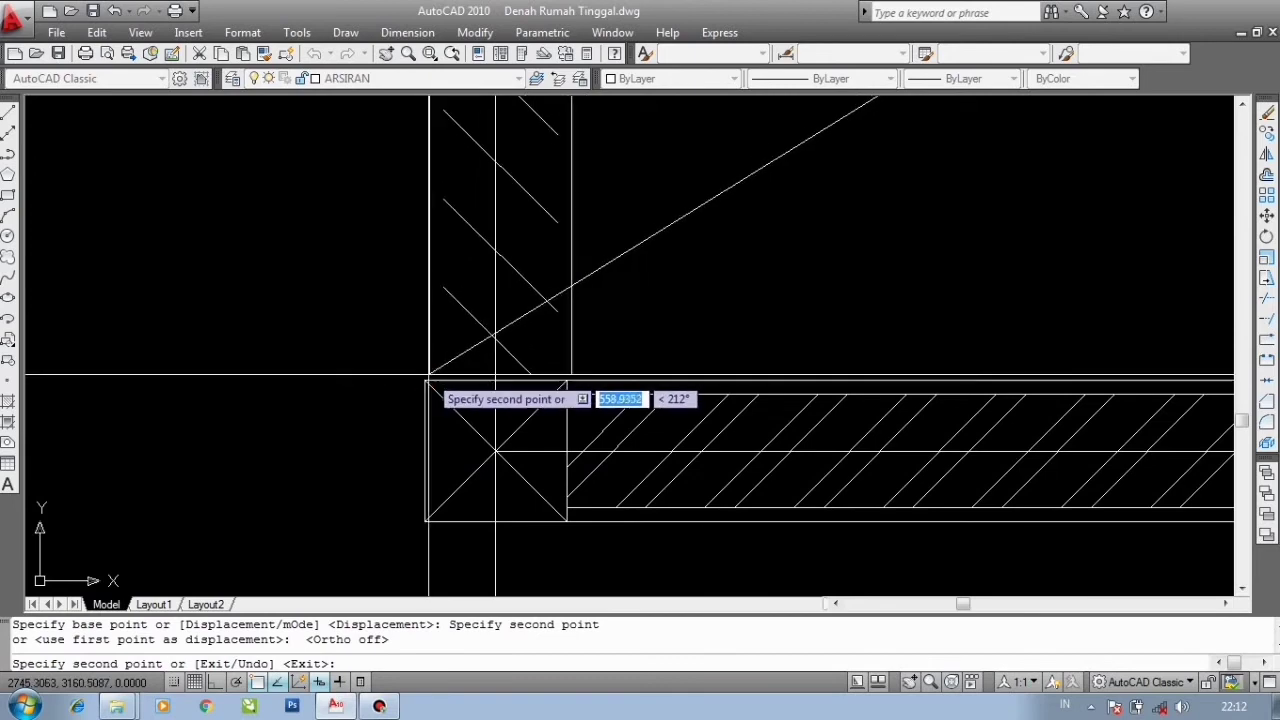
click(425, 376)
scroll(408, 282, down, 8)
scroll(408, 400, up, 3)
scroll(406, 433, up, 4)
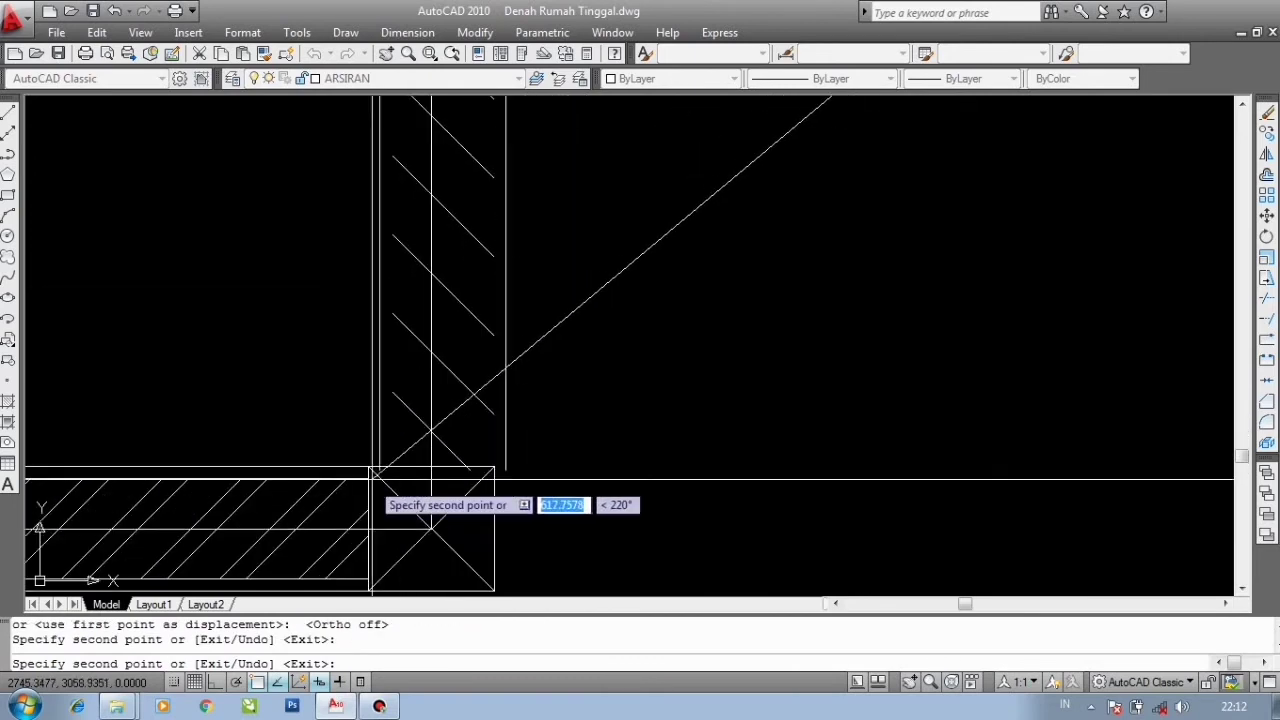
click(370, 465)
scroll(370, 464, down, 7)
middle_drag(369, 464, 528, 395)
- Zoom across the floor plan to inspect which column corners still need a copy of the vertical wall
scroll(490, 395, down, 3)
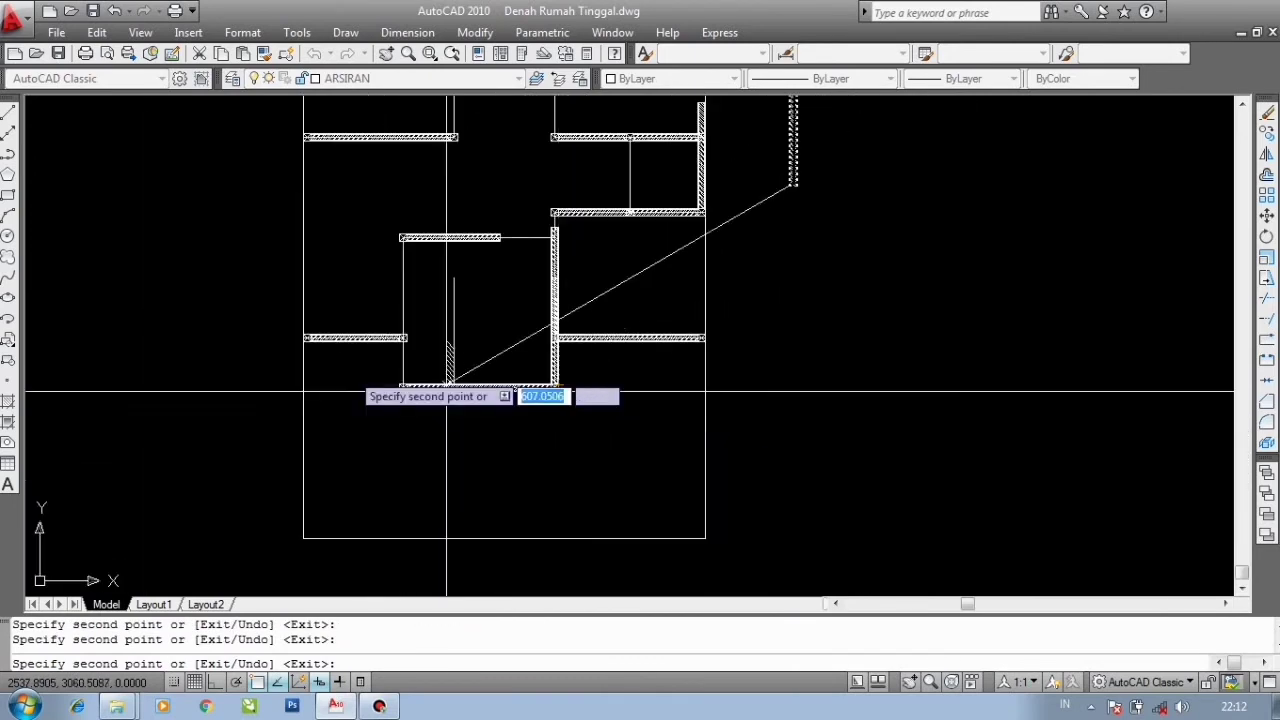
scroll(400, 390, up, 10)
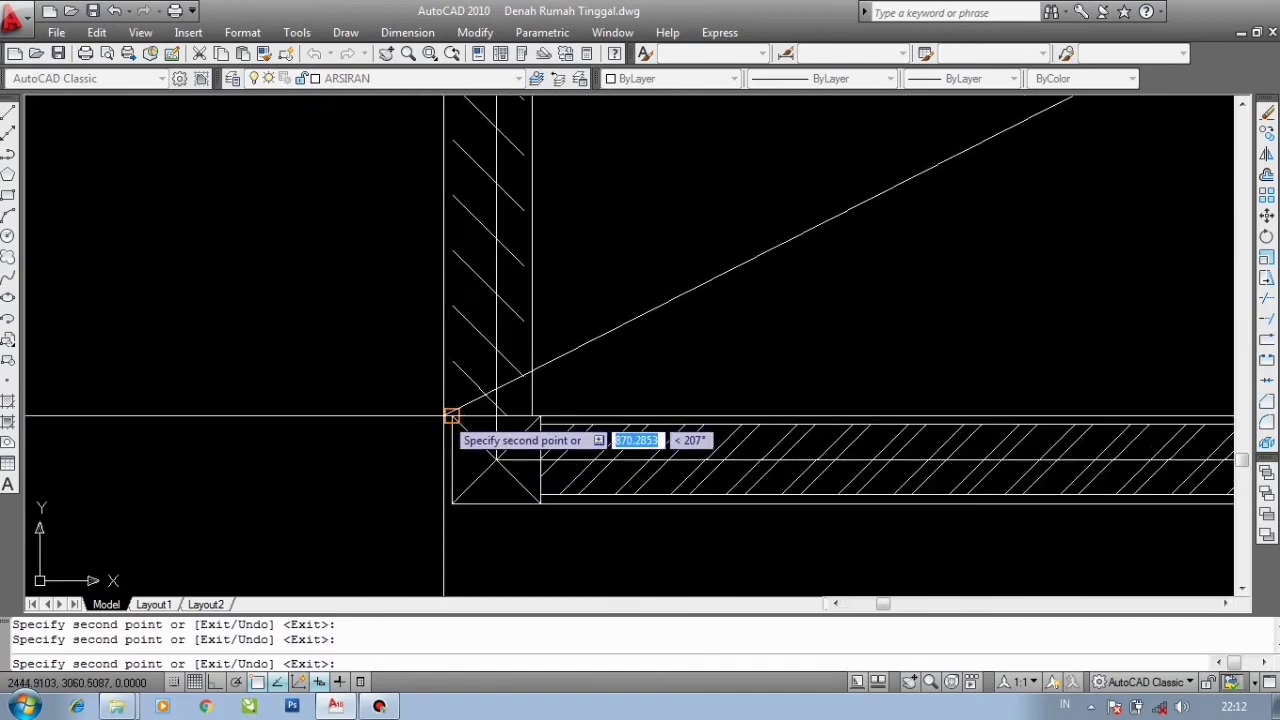
scroll(460, 418, down, 5)
scroll(280, 340, up, 6)
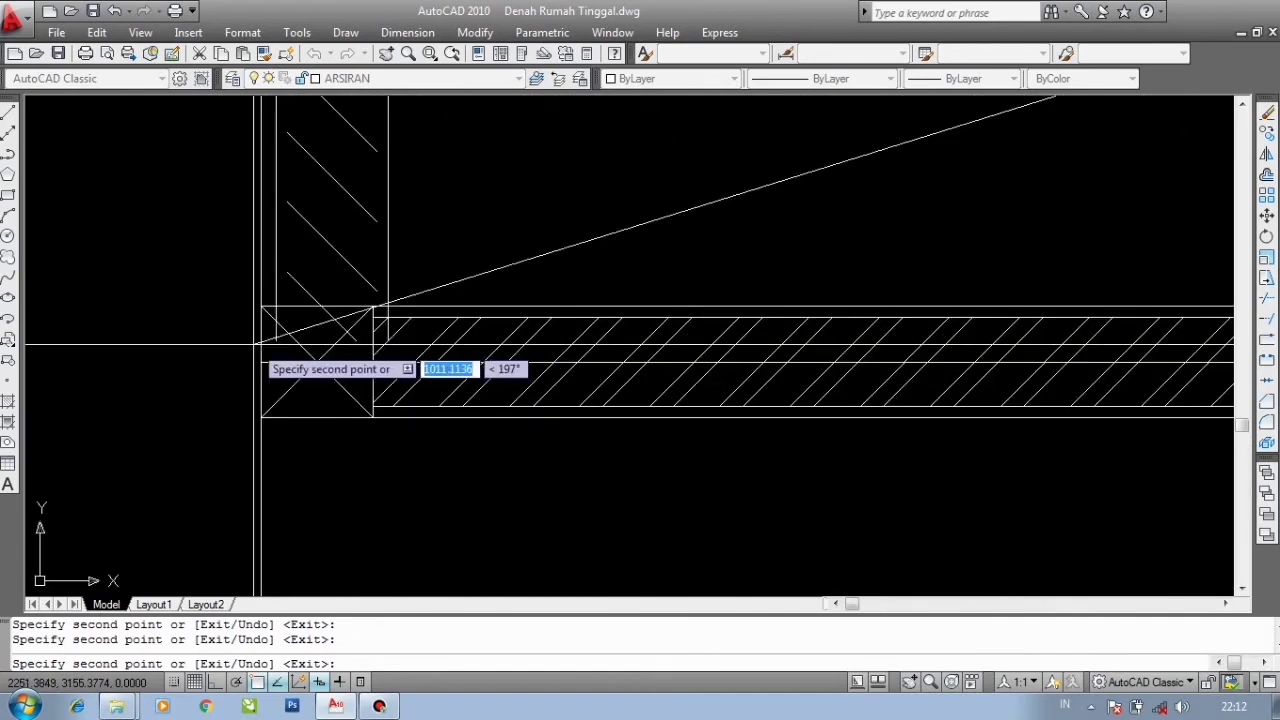
scroll(286, 366, down, 4)
scroll(340, 400, up, 5)
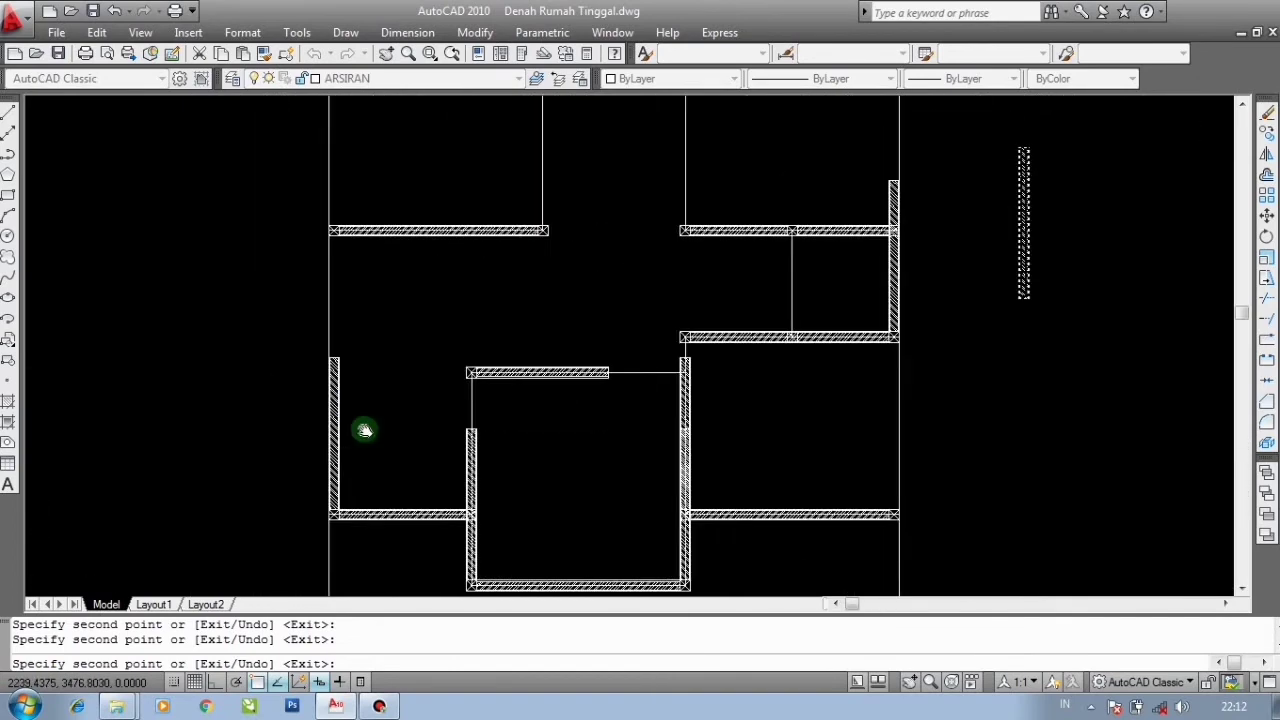
scroll(345, 300, down, 2)
scroll(330, 330, up, 5)
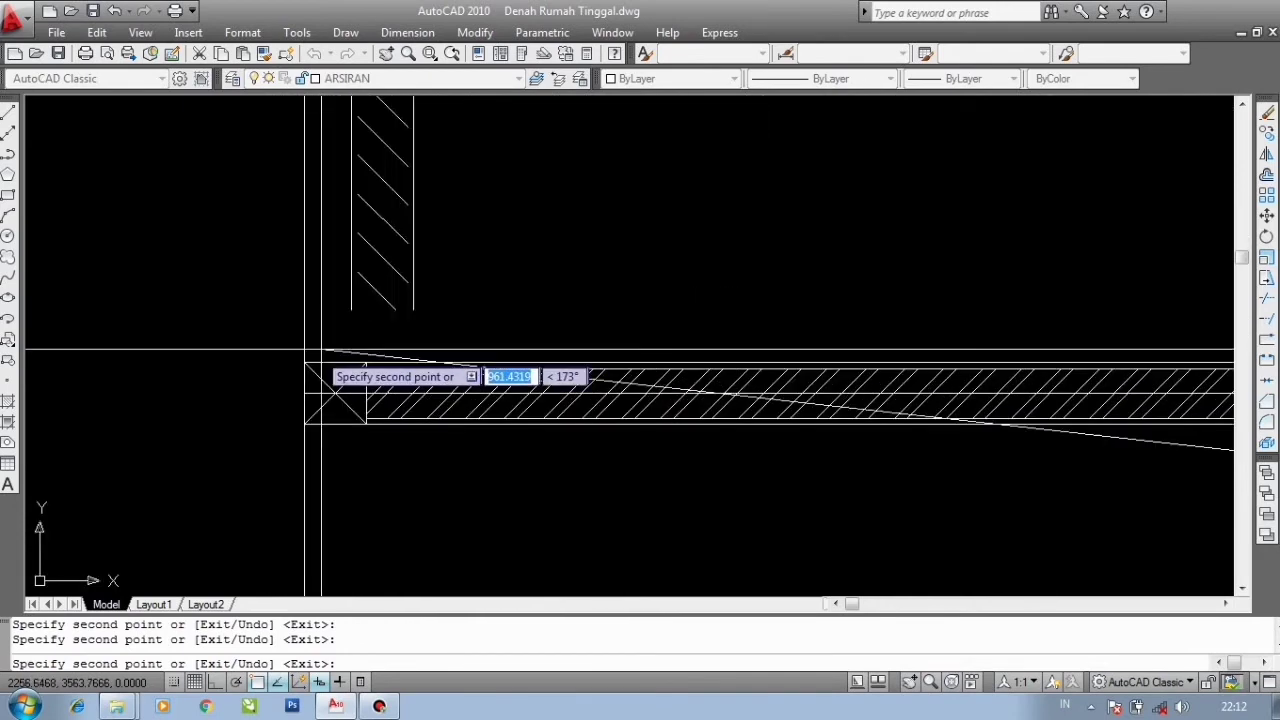
scroll(303, 362, down, 4)
scroll(270, 330, up, 5)
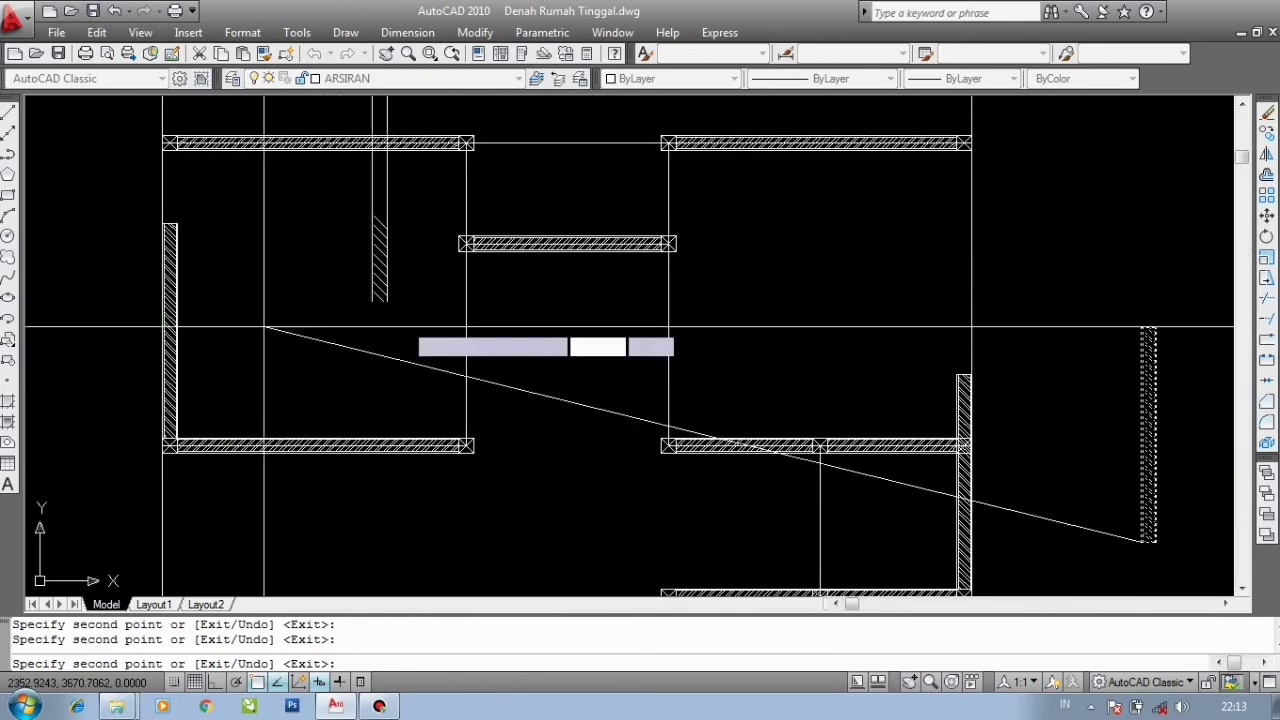
scroll(527, 373, up, 5)
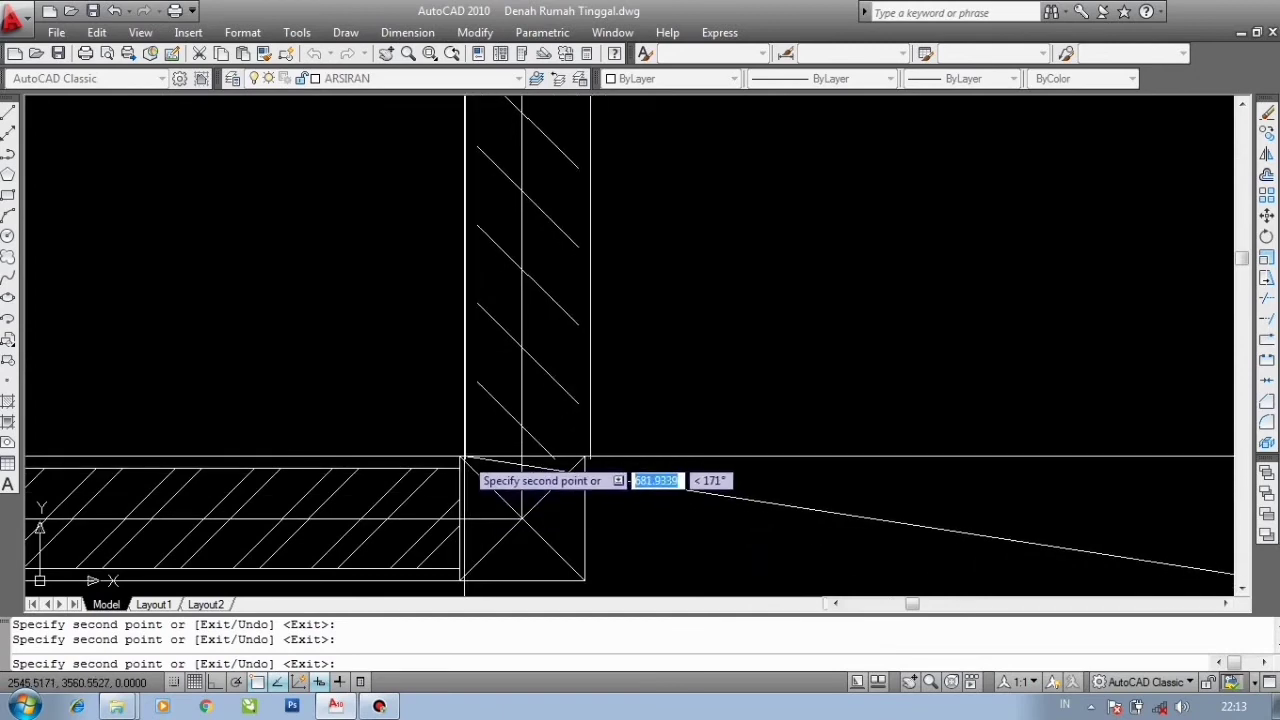
scroll(521, 519, down, 3)
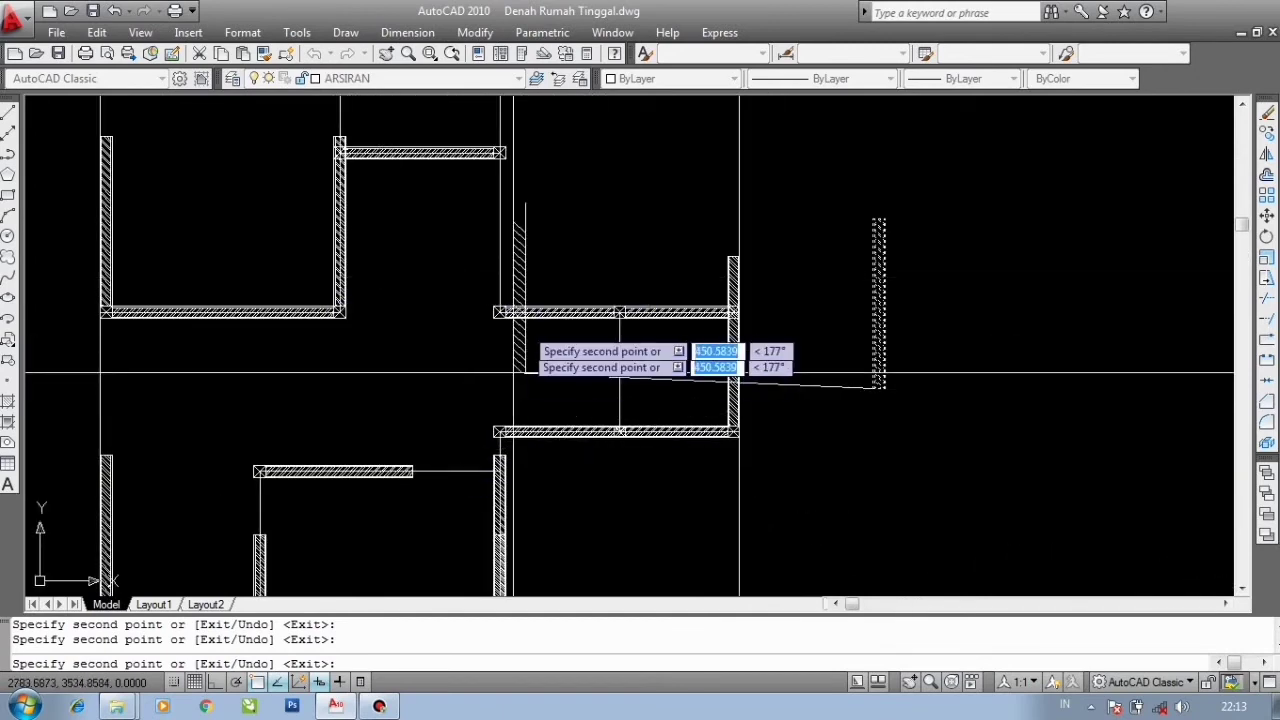
scroll(513, 372, down, 3)
scroll(477, 430, up, 6)
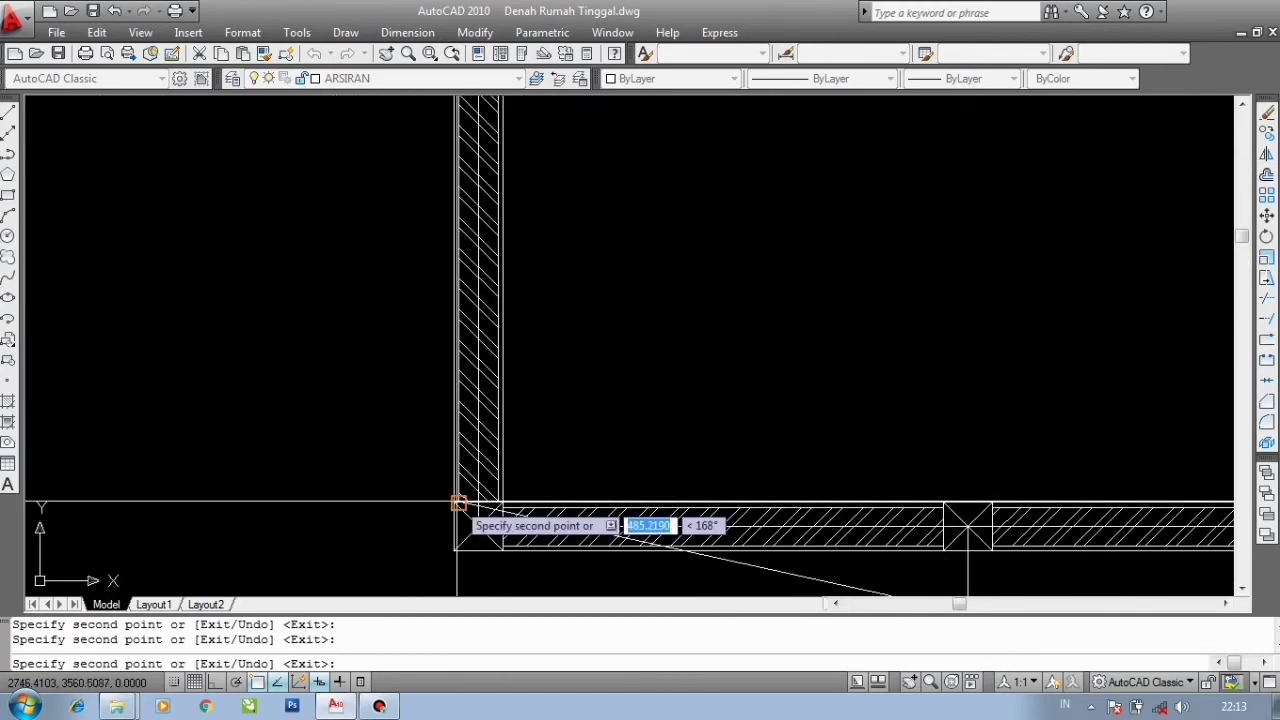
scroll(470, 470, down, 3)
scroll(505, 380, up, 4)
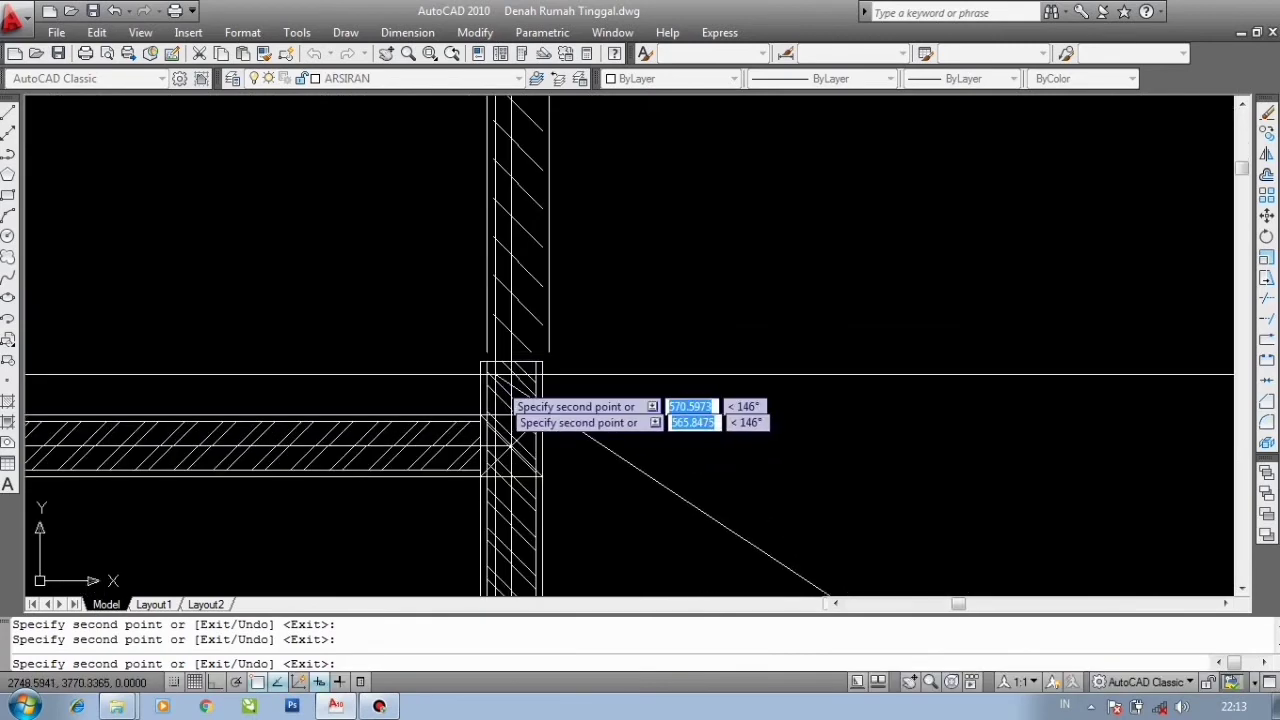
scroll(510, 410, up, 3)
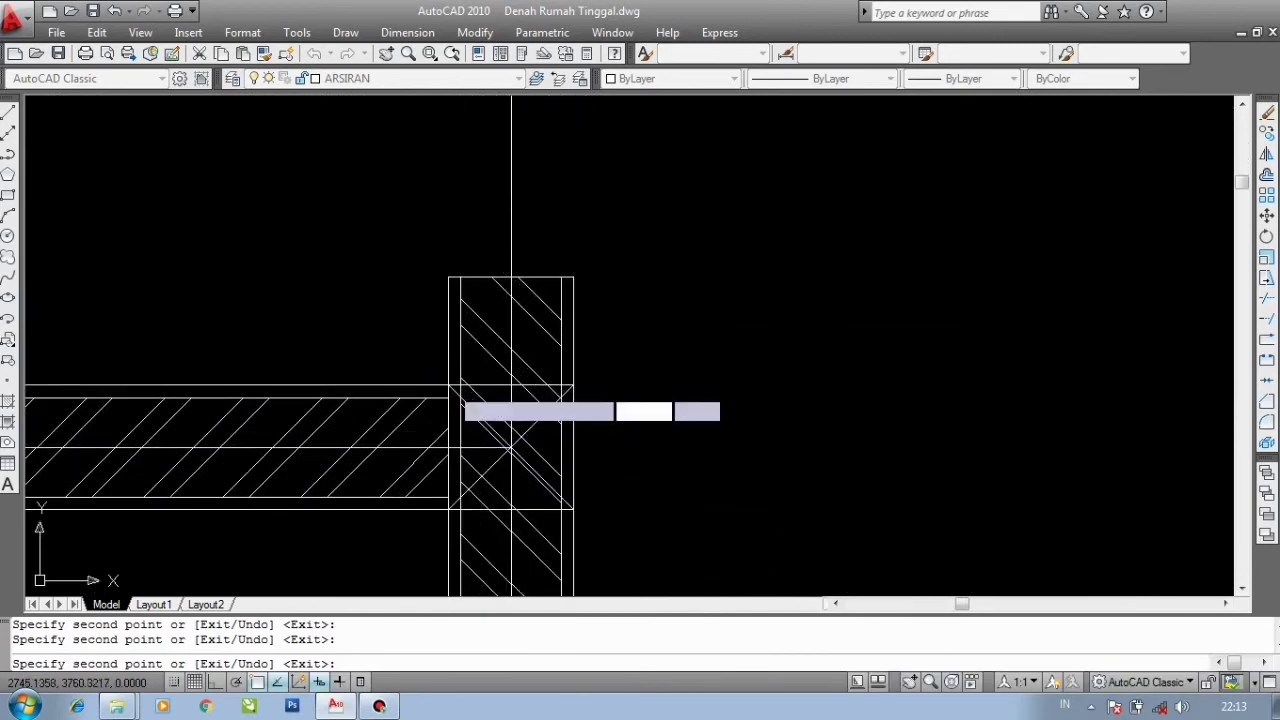
scroll(511, 390, down, 3)
scroll(195, 368, up, 4)
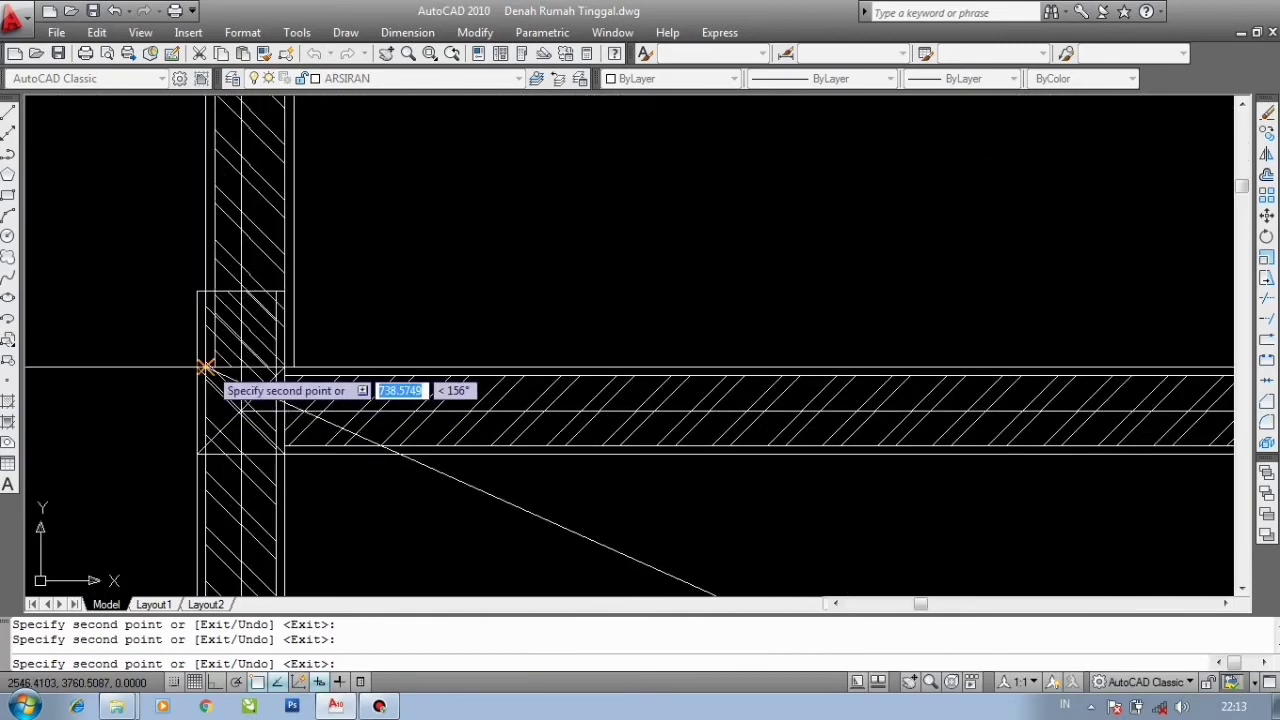
scroll(197, 368, down, 3)
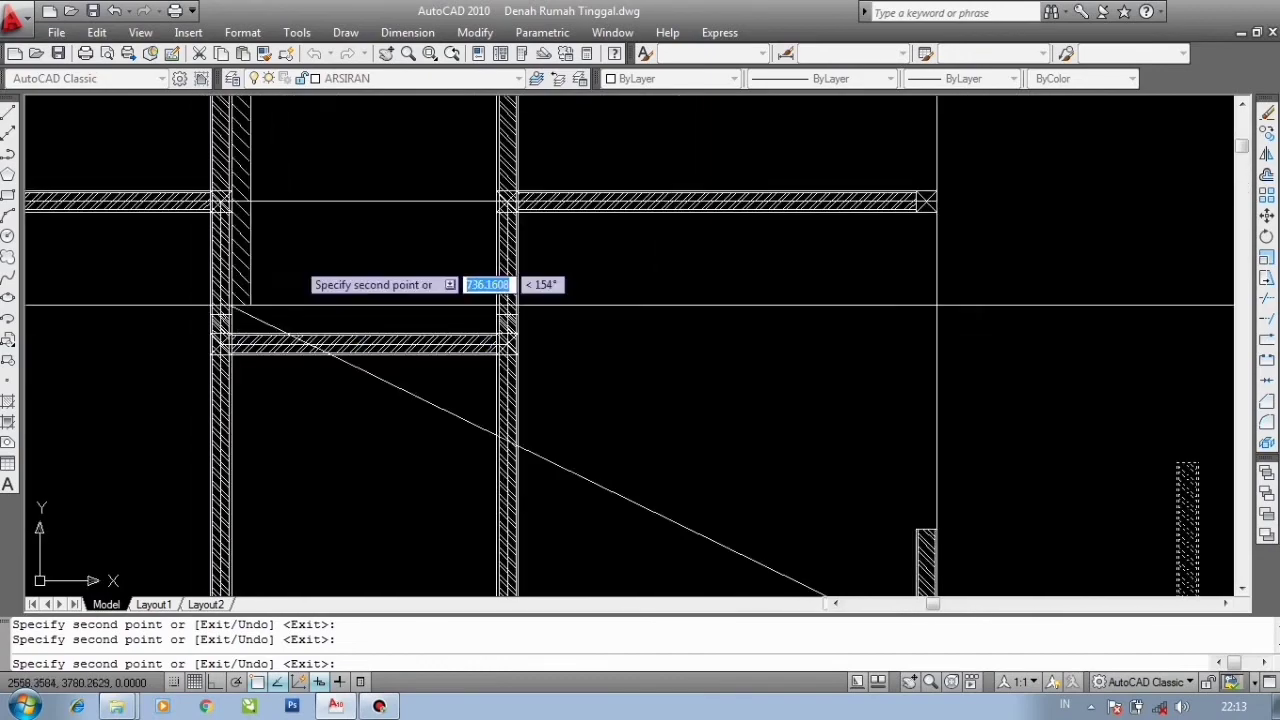
scroll(640, 425, up, 3)
scroll(630, 460, down, 3)
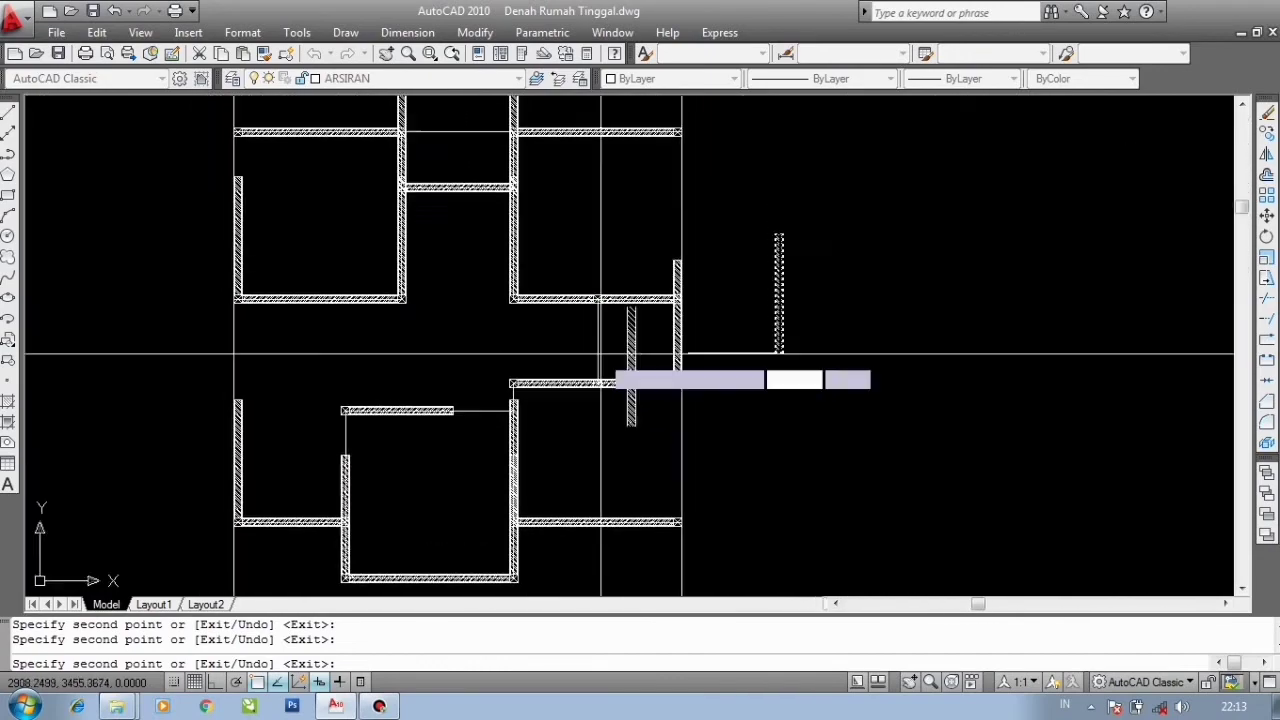
scroll(630, 380, up, 5)
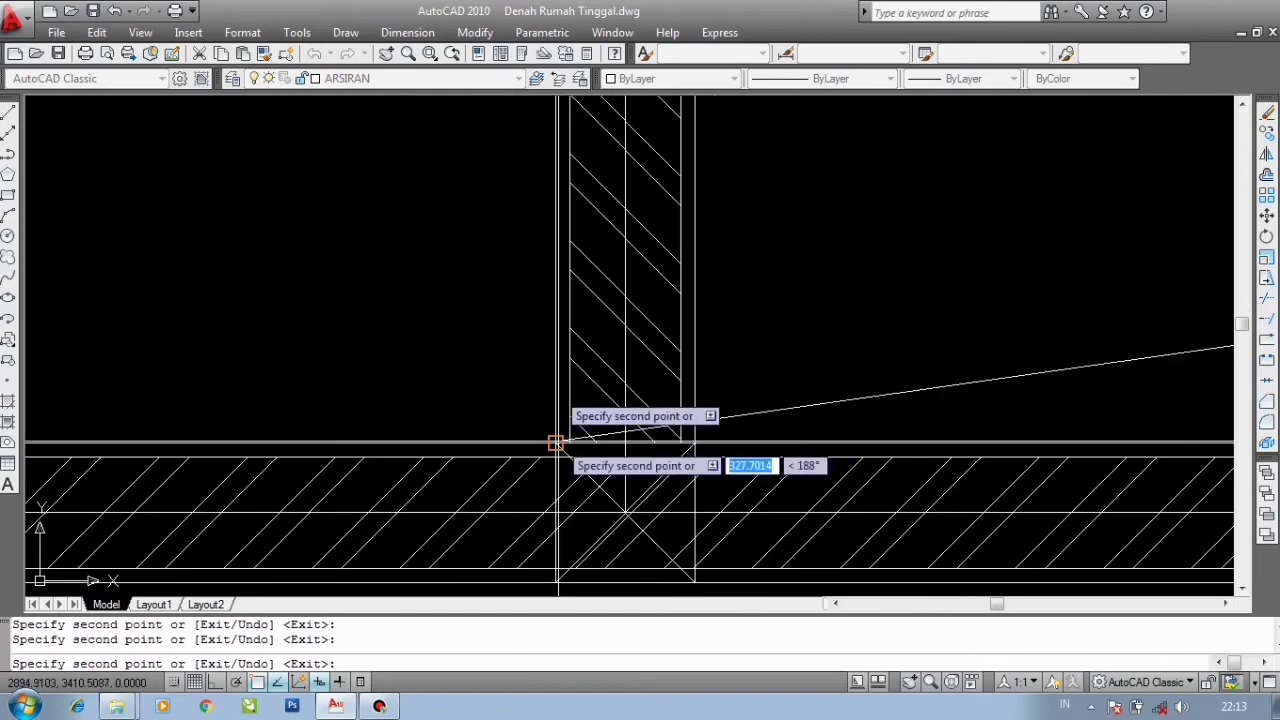
scroll(556, 443, down, 5)
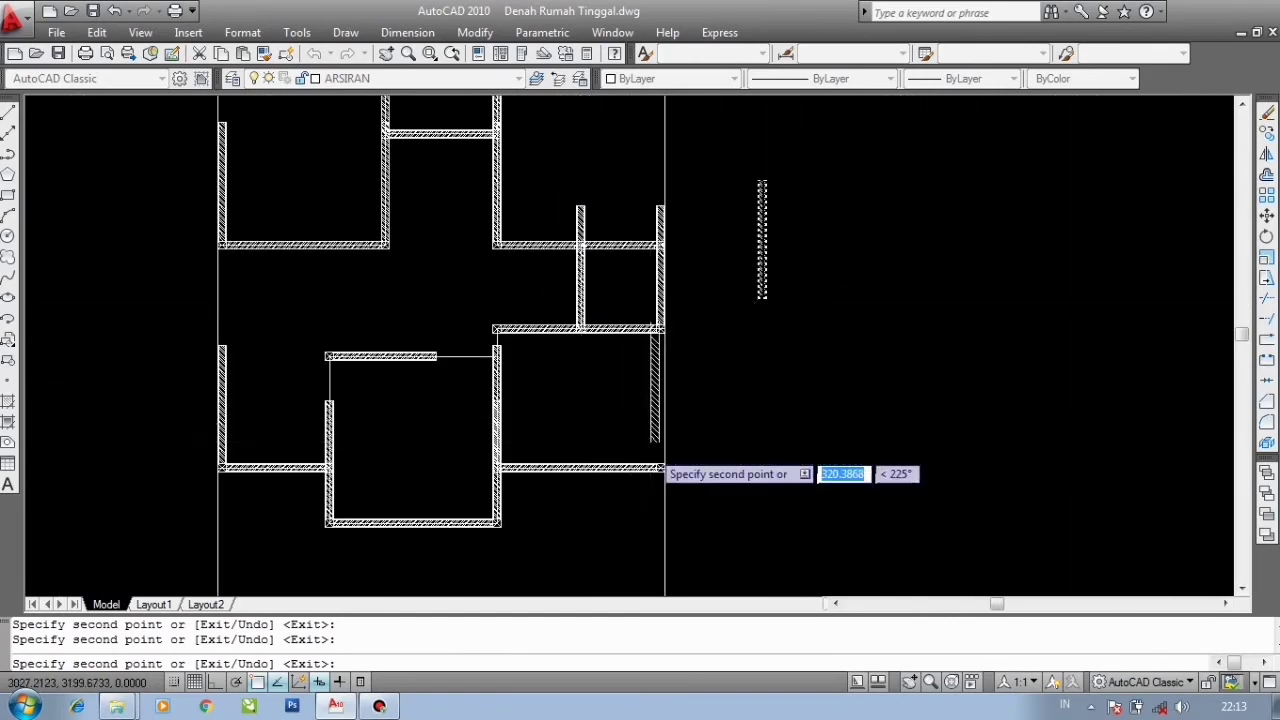
scroll(664, 467, up, 5)
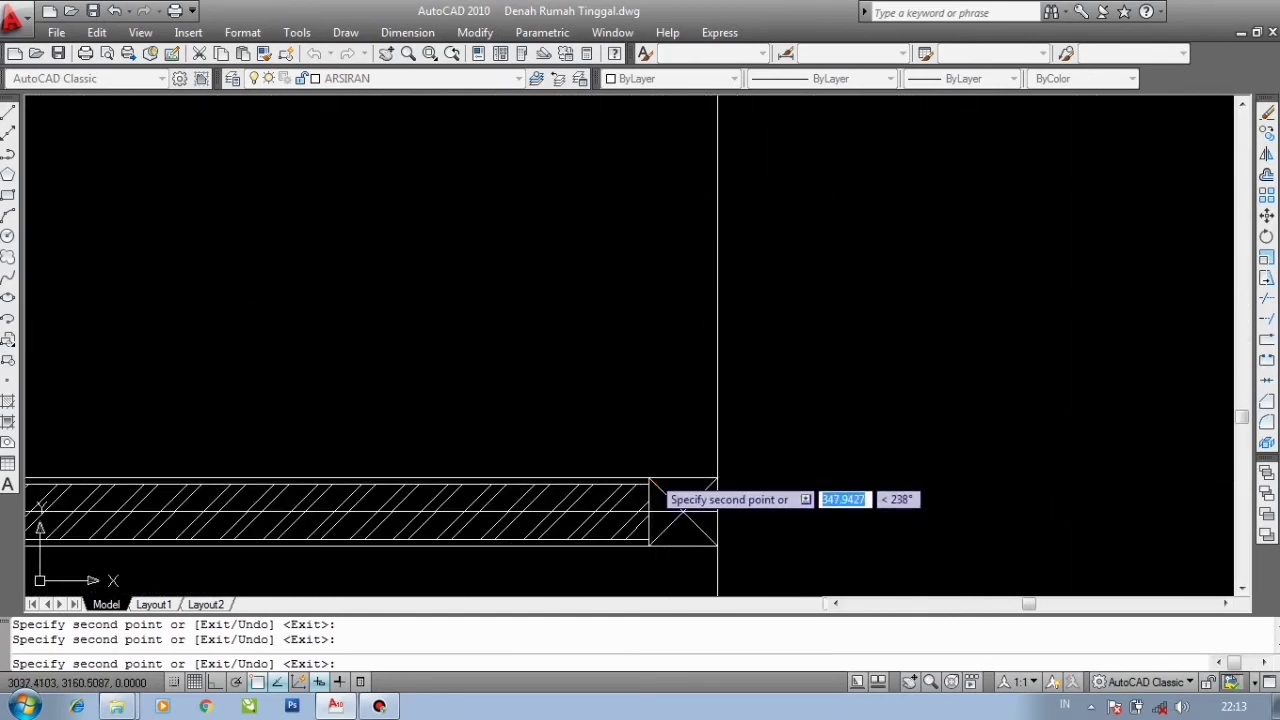
- Place one more copy of the vertical wall at a column corner and end the Copy command
click(647, 476)
scroll(567, 320, down, 5)
middle_drag(283, 305, 331, 430)
scroll(300, 418, up, 6)
scroll(289, 370, down, 8)
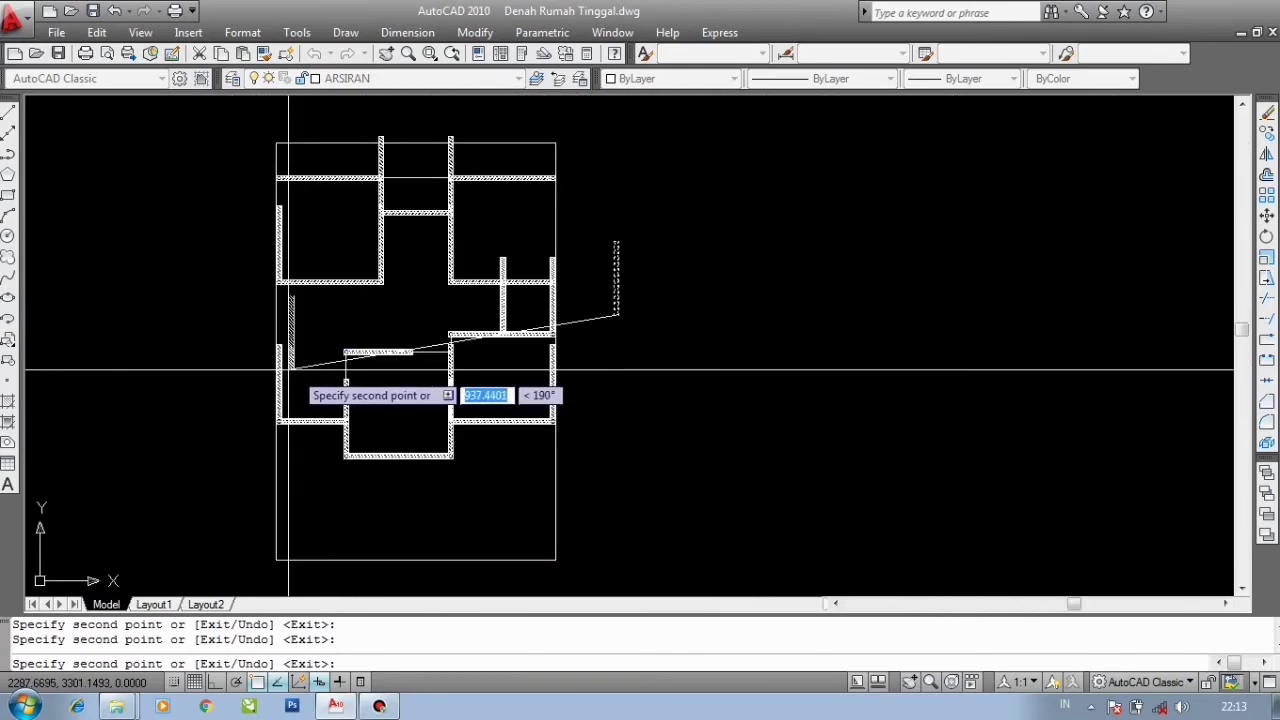
scroll(348, 280, up, 2)
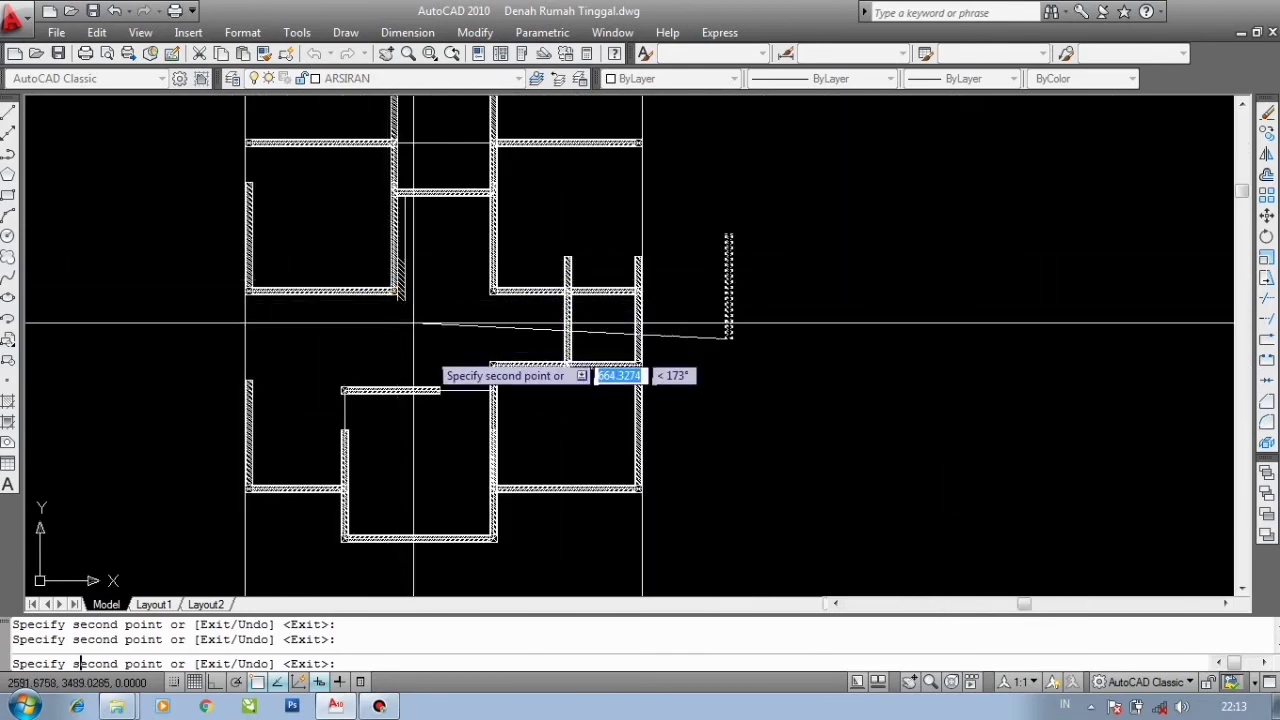
key(Escape)
- Stretch a vertical wall copy with its length grip so its end meets the horizontal wall above
scroll(297, 360, up, 7)
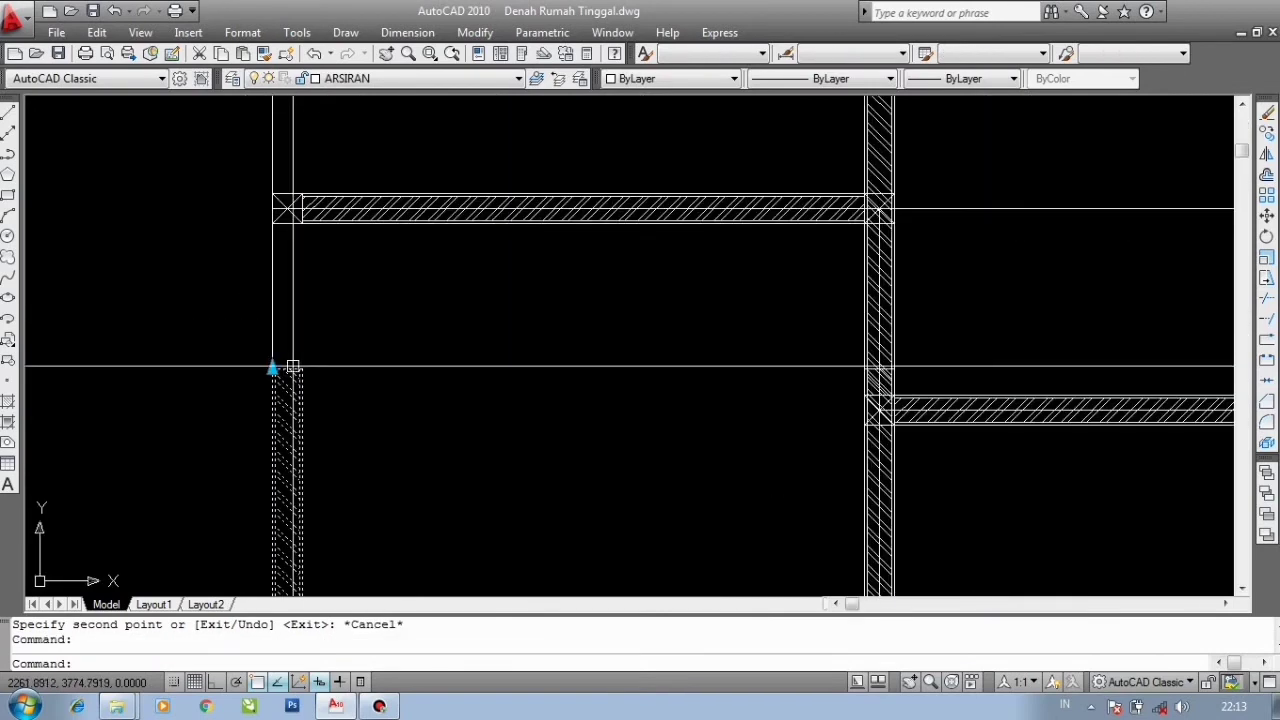
scroll(278, 192, up, 3)
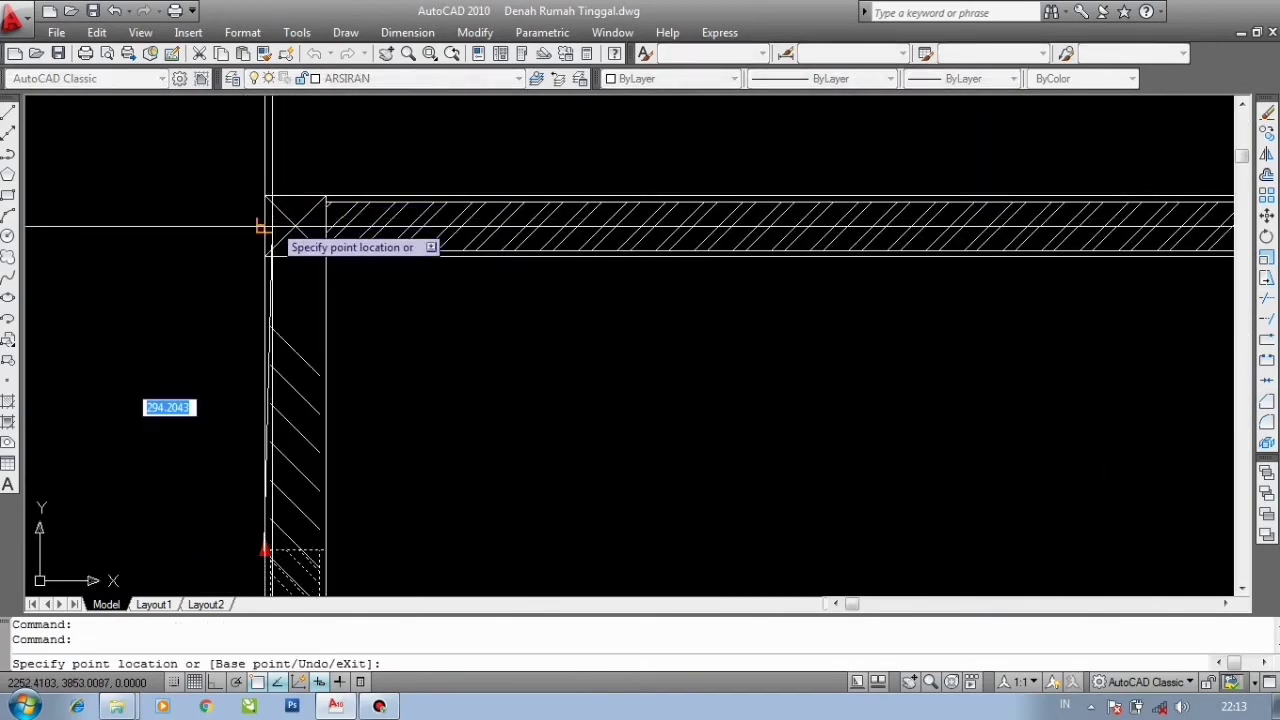
click(264, 256)
scroll(144, 247, down, 6)
key(Escape)
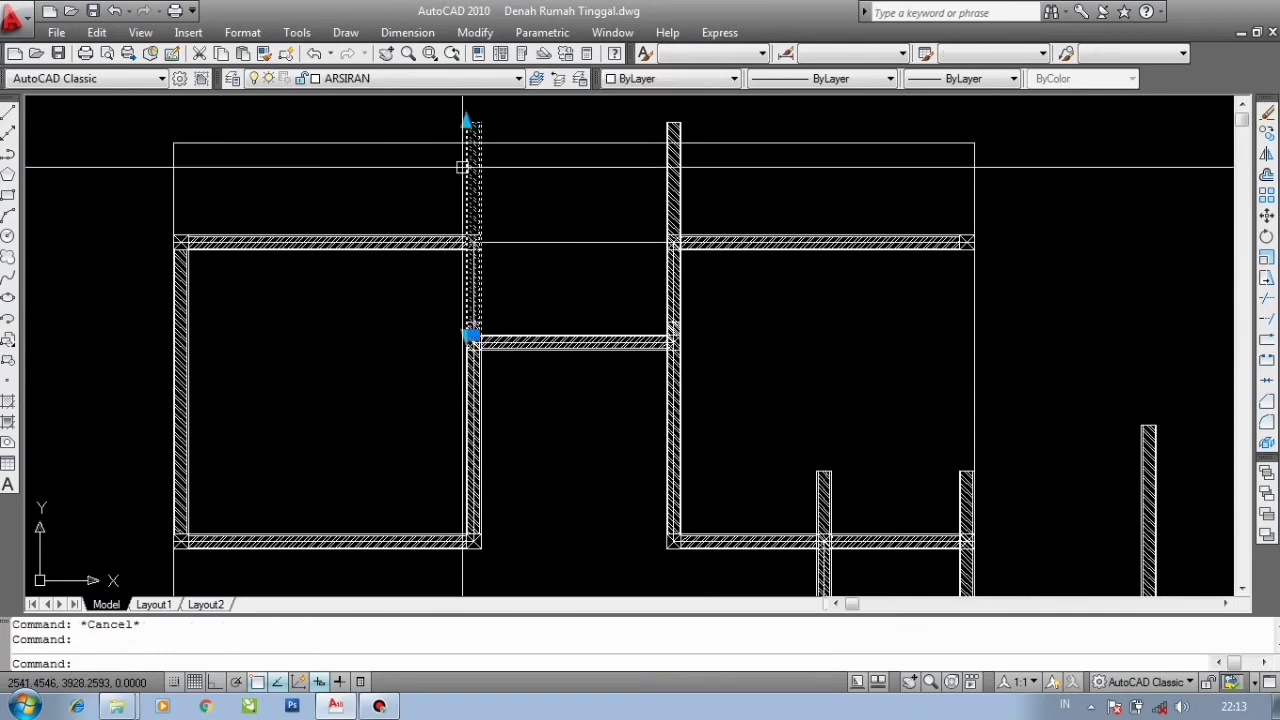
scroll(484, 255, up, 6)
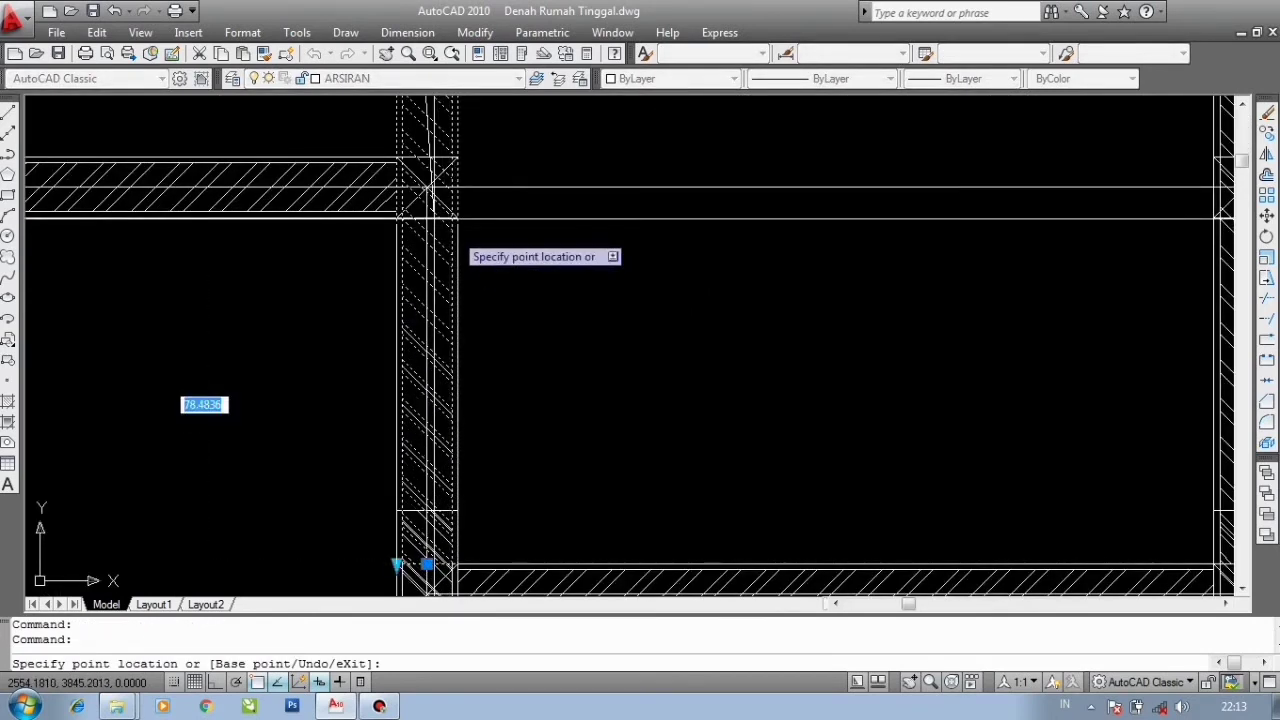
click(387, 222)
scroll(226, 313, down, 6)
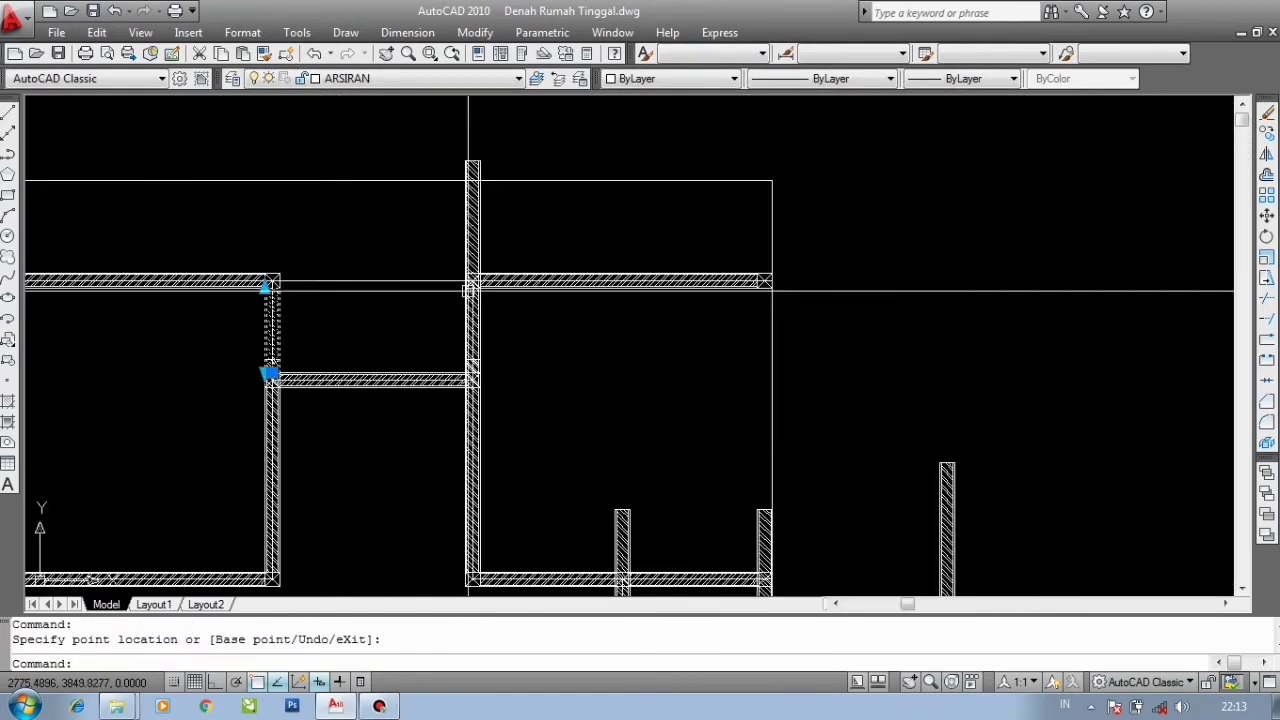
scroll(496, 219, up, 2)
key(Escape)
click(496, 221)
click(414, 218)
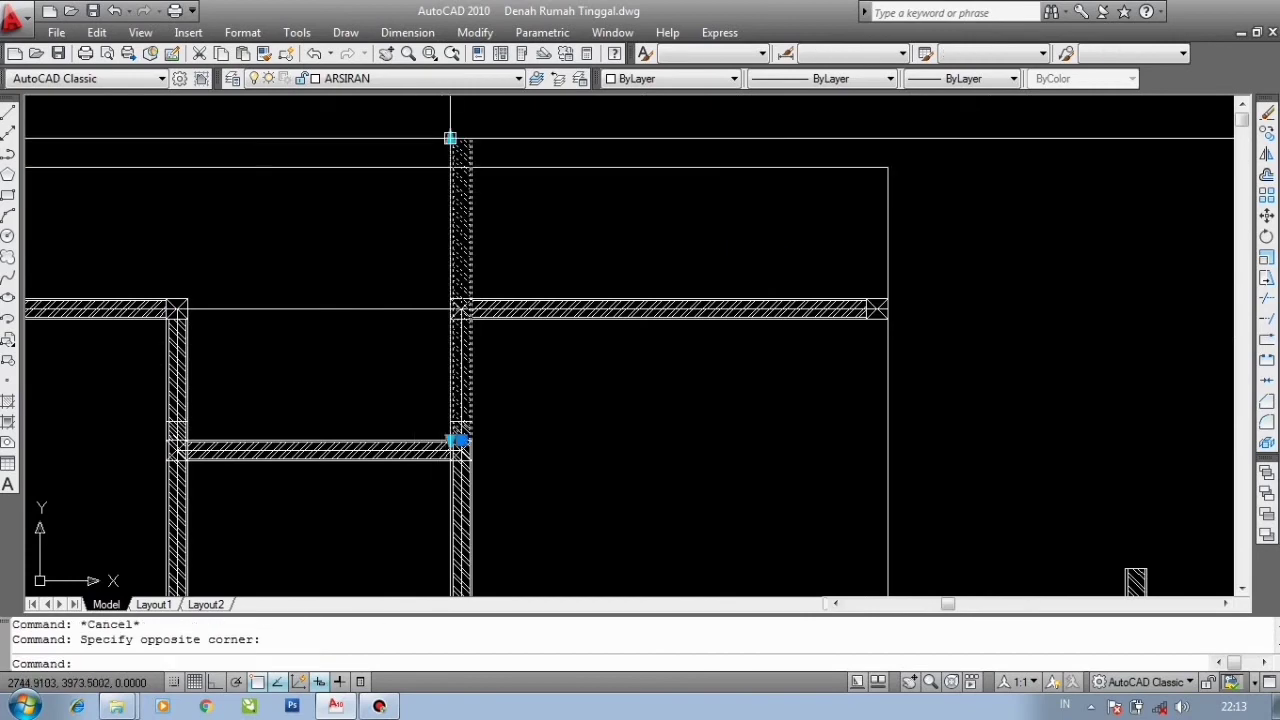
click(450, 137)
scroll(462, 300, up, 8)
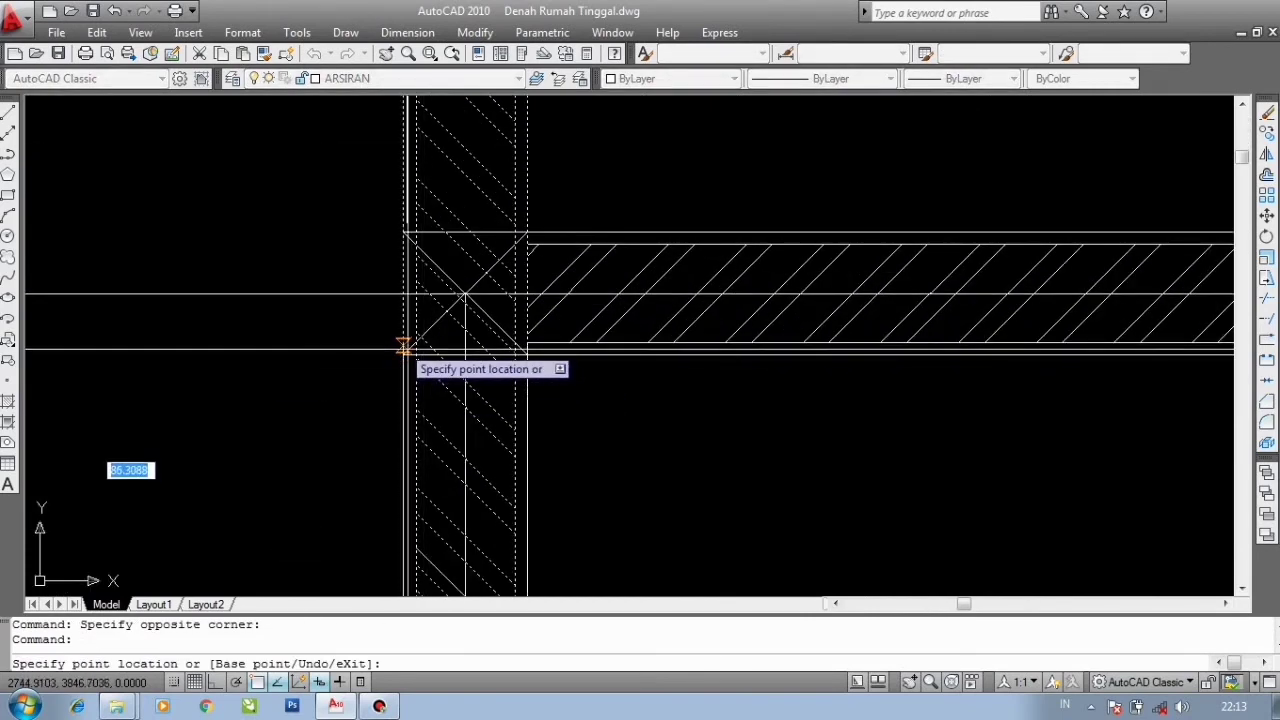
scroll(465, 295, down, 9)
key(Escape)
- Select another vertical wall copy and stretch its top grip up to the edge of the horizontal wall
scroll(560, 405, up, 3)
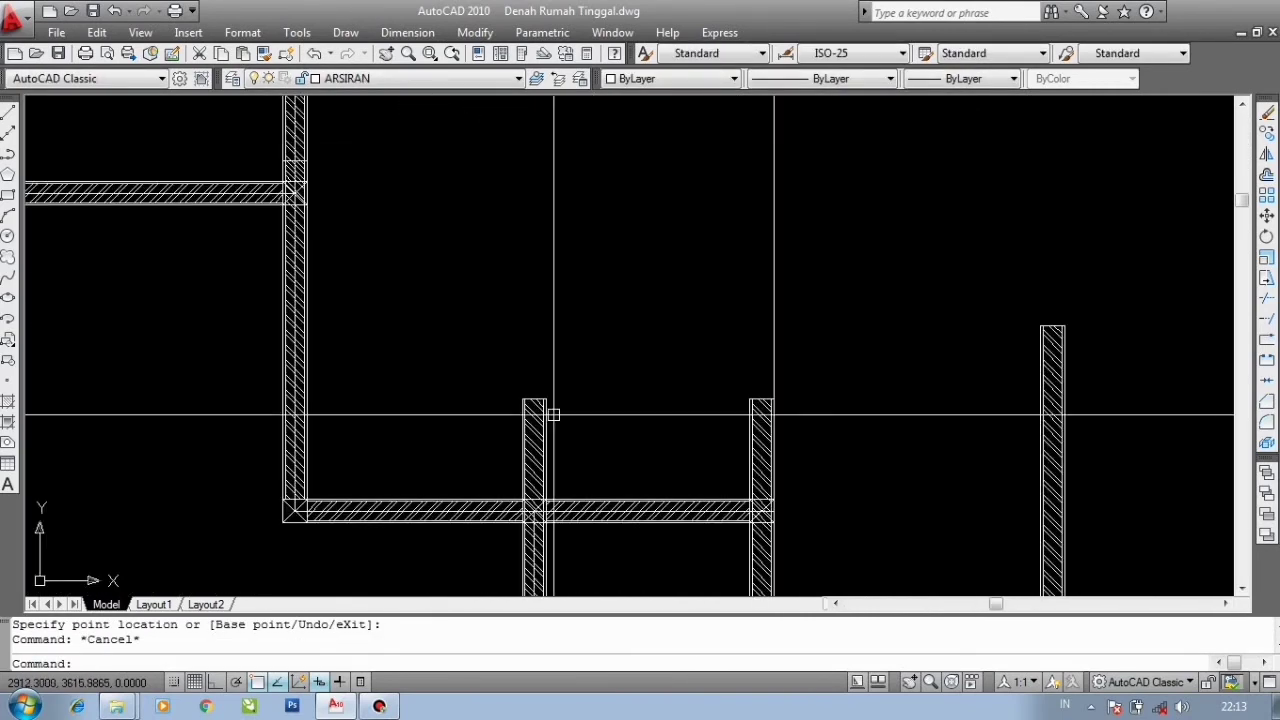
middle_drag(557, 401, 561, 235)
click(549, 232)
scroll(561, 365, up, 6)
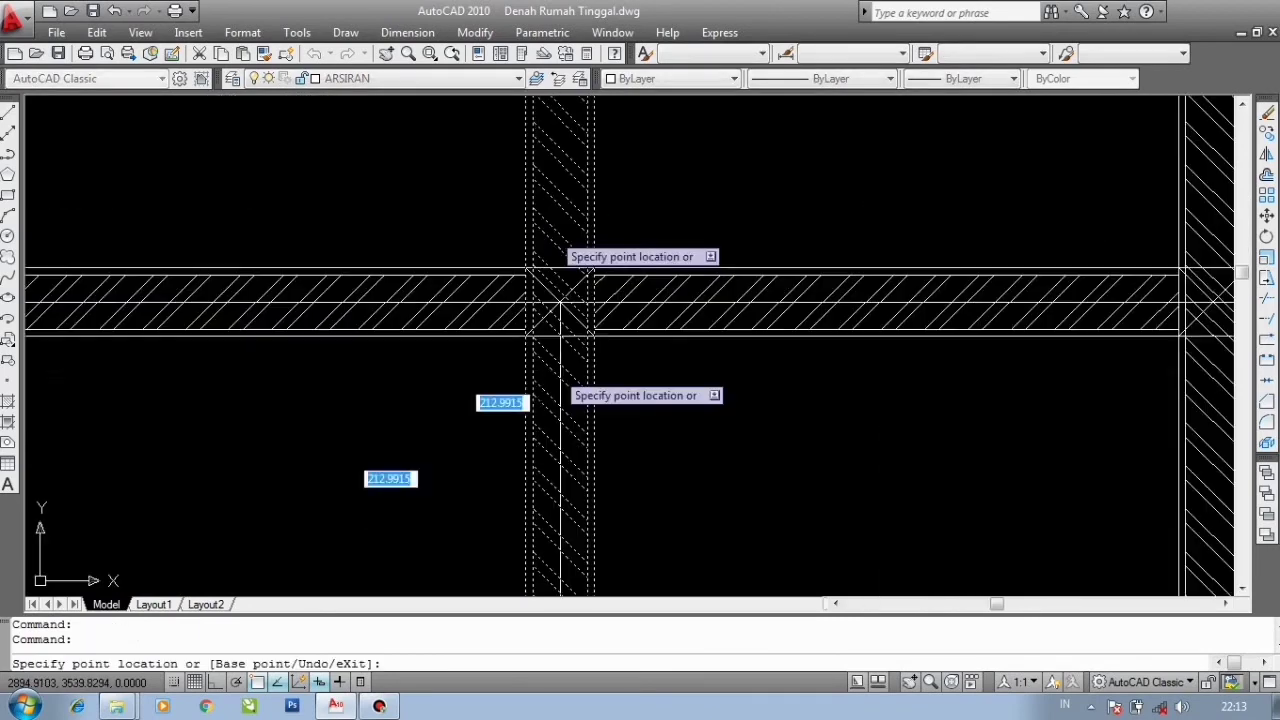
scroll(520, 262, down, 6)
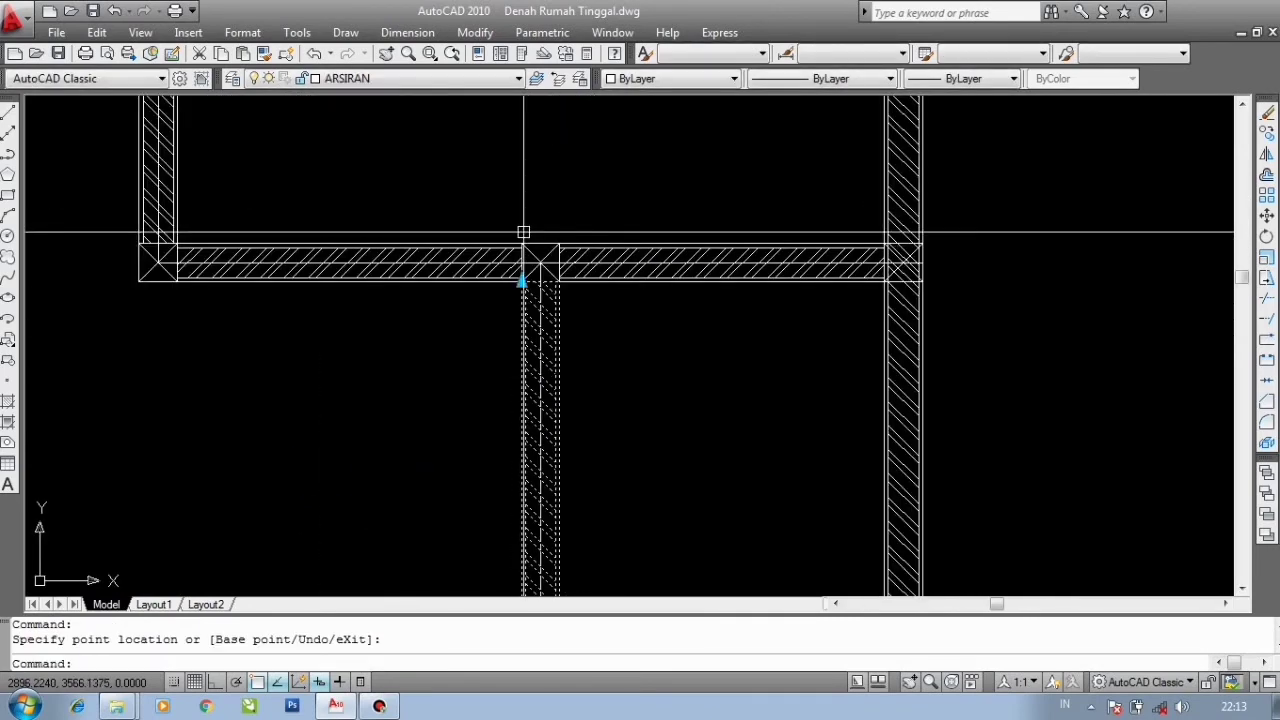
- Copy the selected vertical wall up from its lower junction to the wall junction directly above it
mouse_move(748, 165)
middle_down()
mouse_move(711, 250)
mouse_move(617, 389)
mouse_move(637, 201)
middle_up()
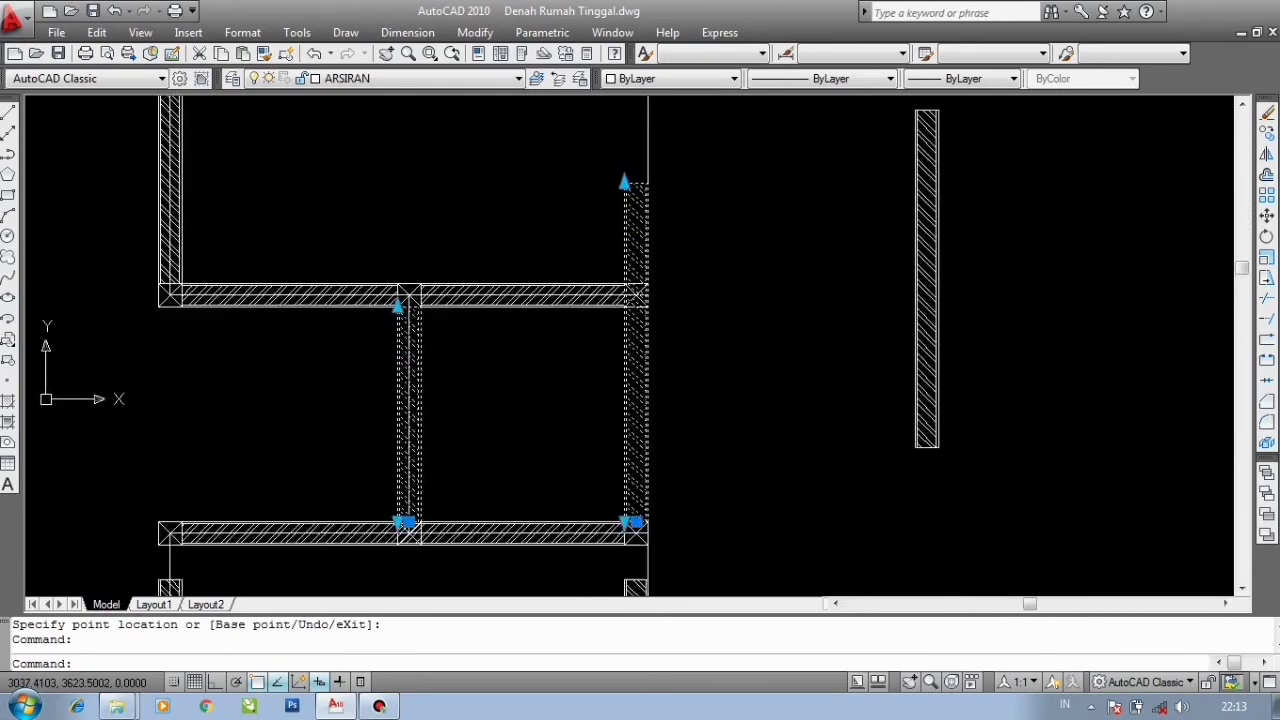
scroll(625, 300, up, 5)
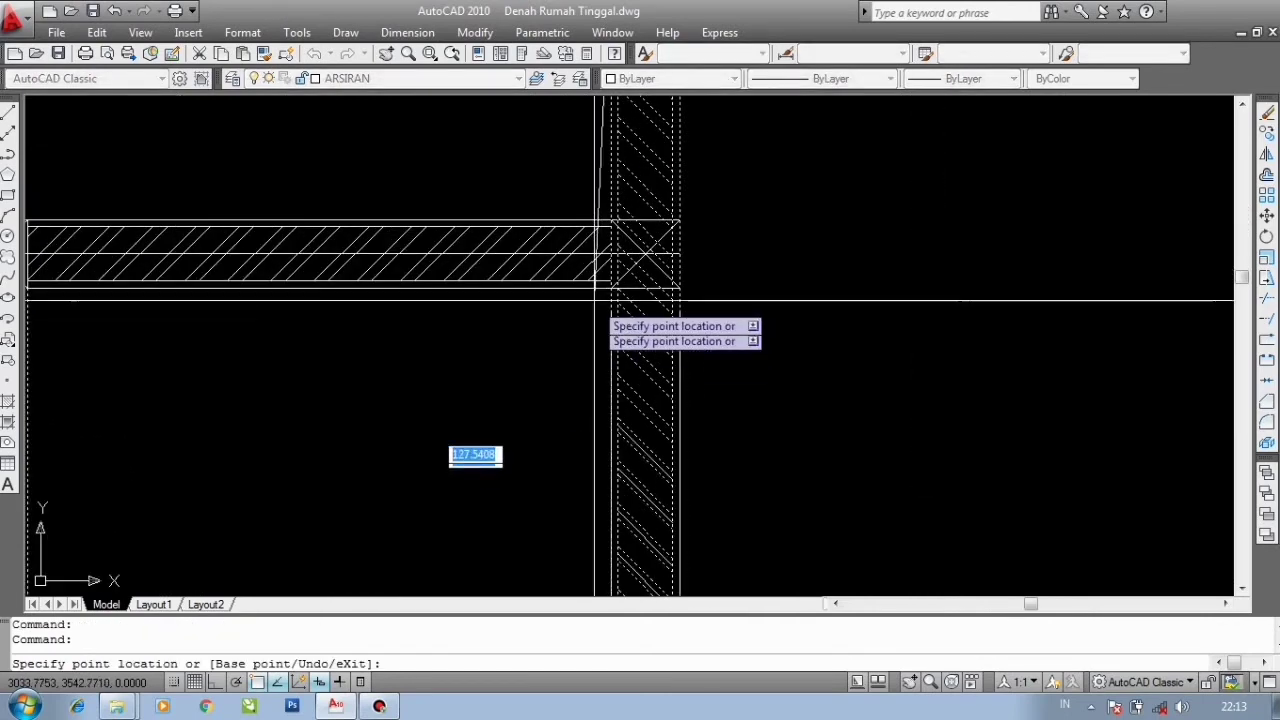
key(Escape)
scroll(600, 300, down, 4)
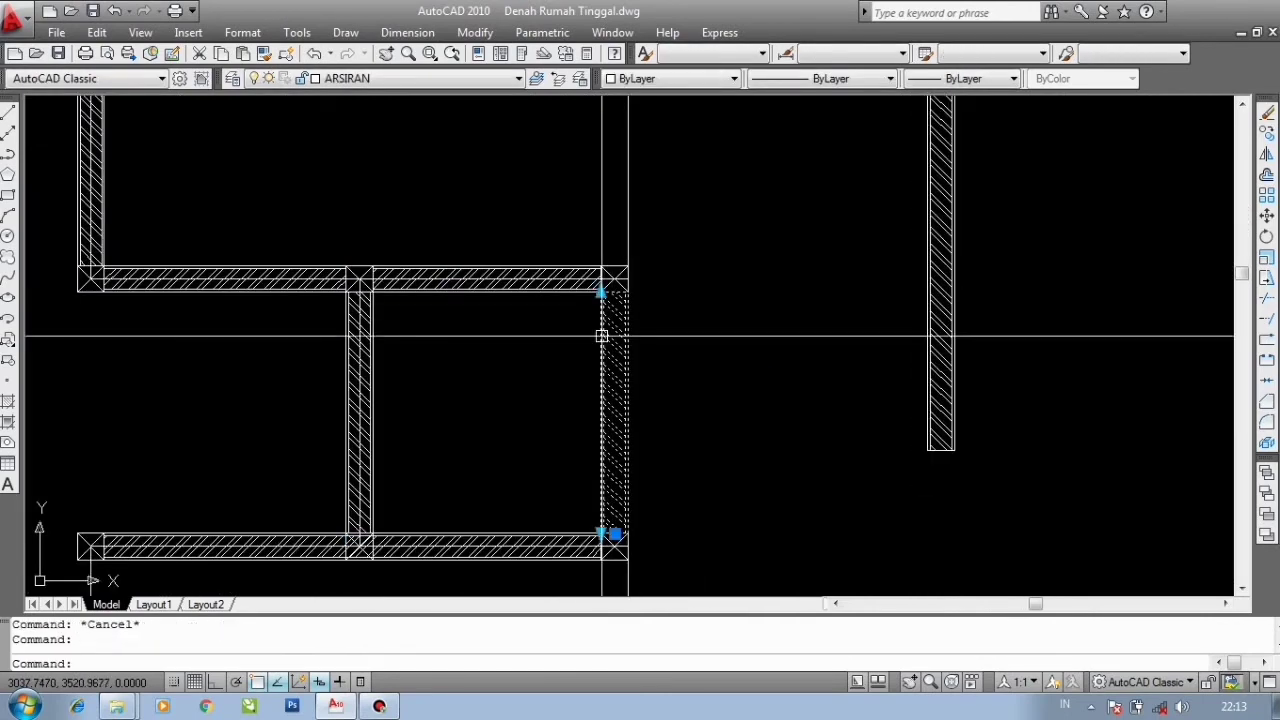
scroll(600, 553, up, 6)
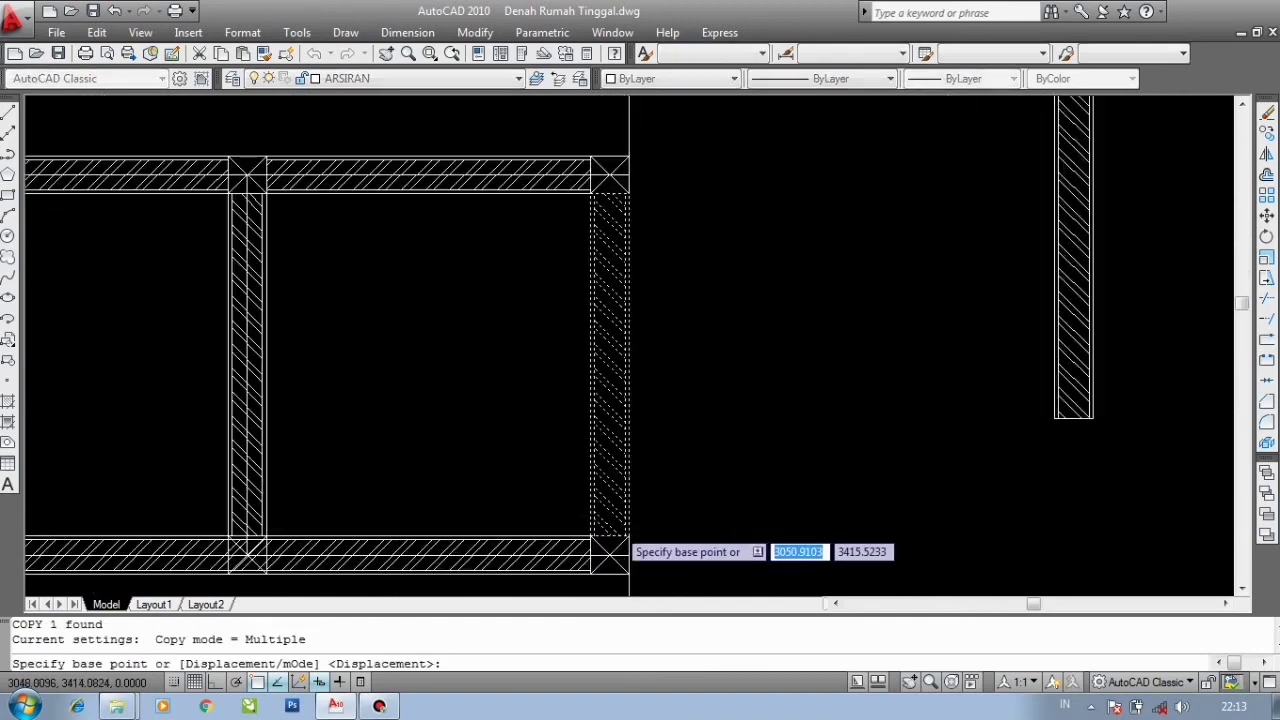
click(591, 558)
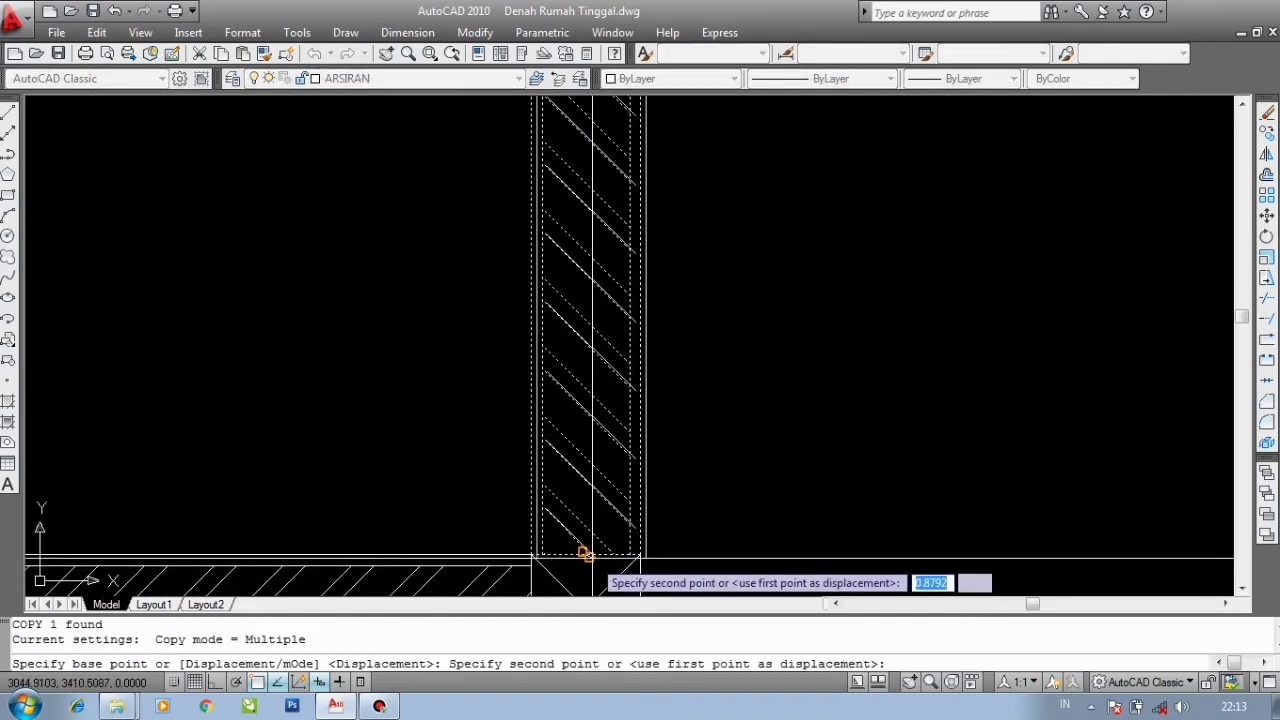
scroll(591, 556, down, 5)
scroll(582, 298, up, 5)
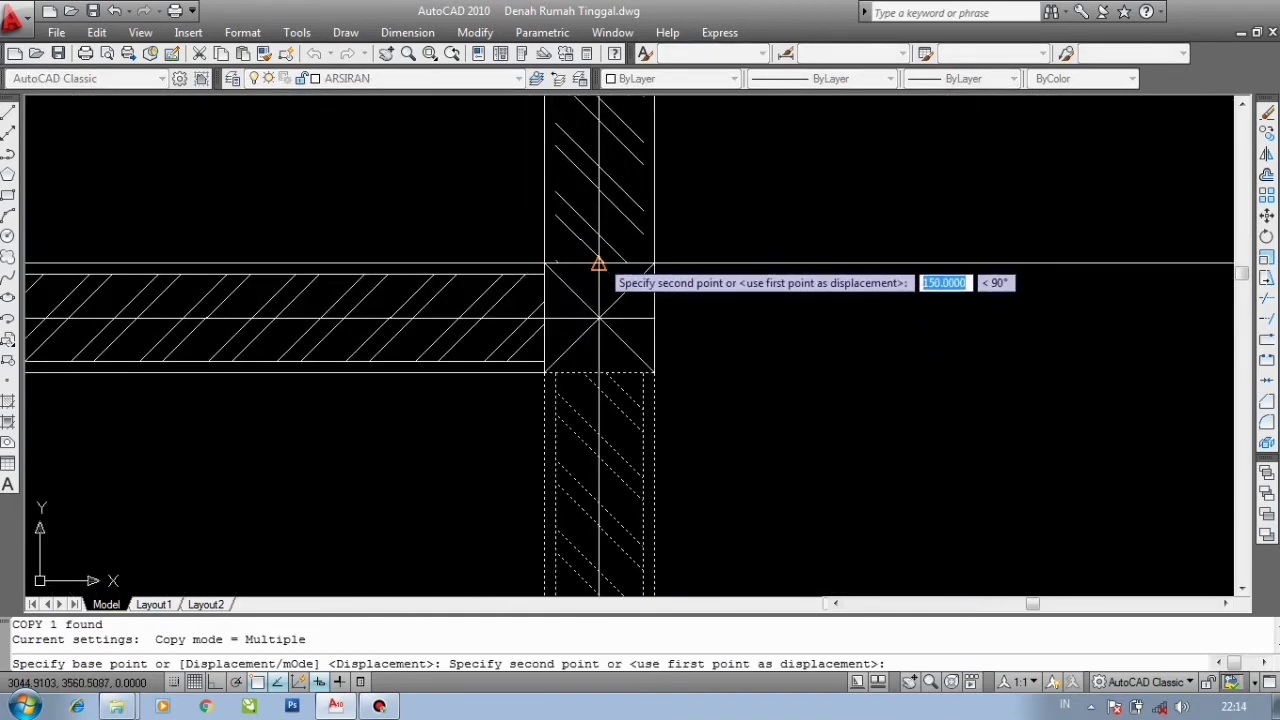
click(598, 263)
scroll(584, 340, down, 5)
scroll(606, 232, up, 3)
key(Escape)
- Stretch the new wall copy's top grip up until it meets the horizontal wall above
click(492, 374)
middle_drag(482, 224, 471, 457)
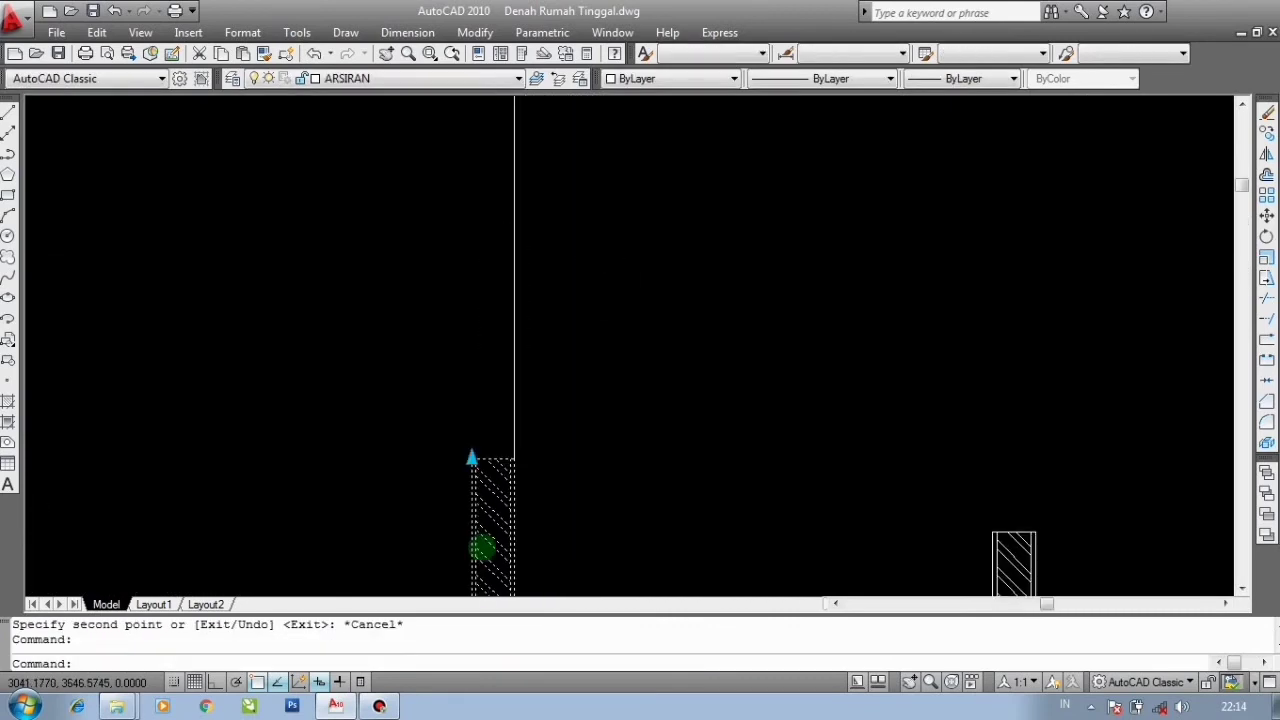
scroll(471, 460, down, 3)
click(472, 466)
scroll(472, 466, up, 5)
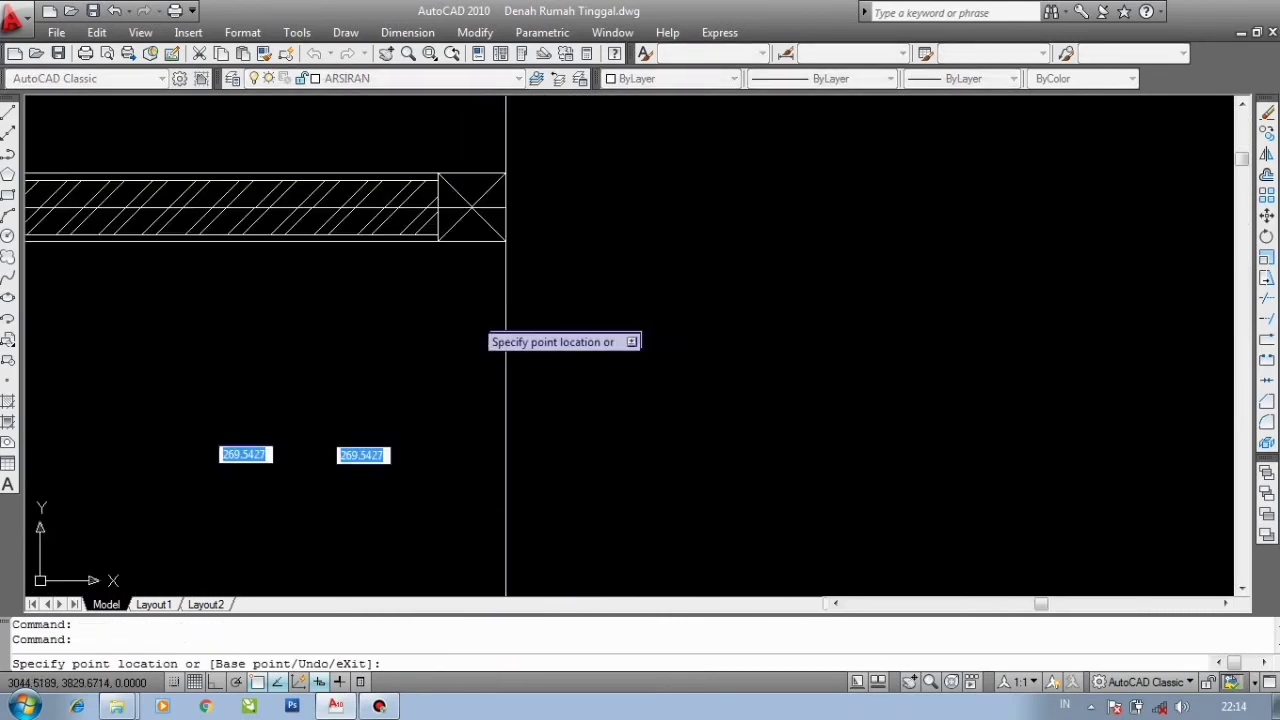
click(469, 243)
scroll(458, 238, down, 5)
key(Escape)
- Select the vertical wall copy on the left and stretch its top grip up to the edge of the horizontal wall
scroll(480, 294, down, 5)
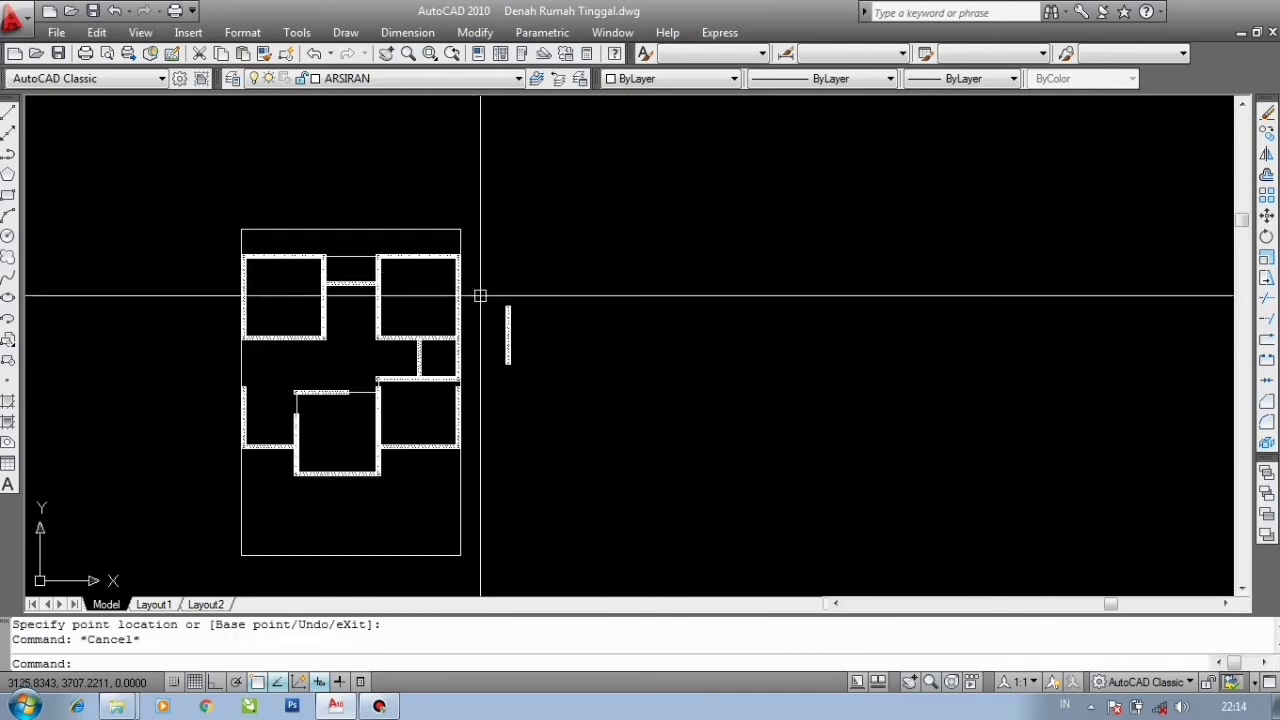
scroll(443, 429, up, 7)
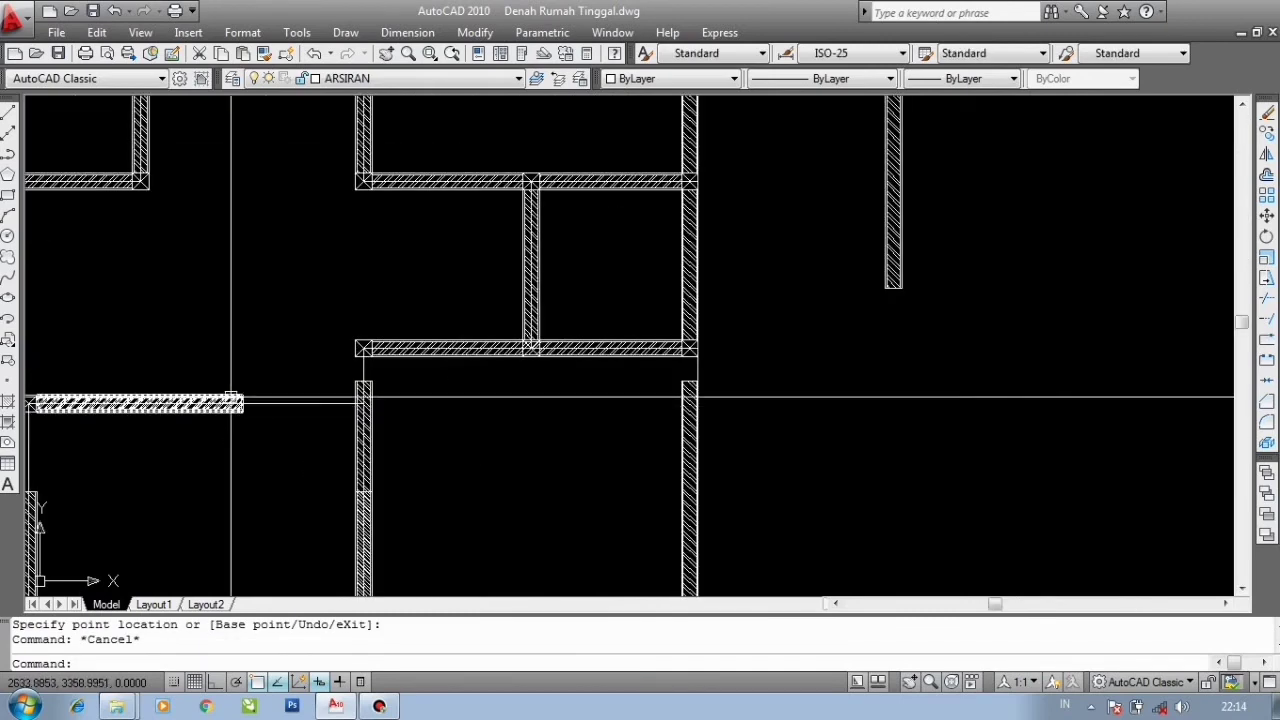
middle_drag(265, 406, 458, 321)
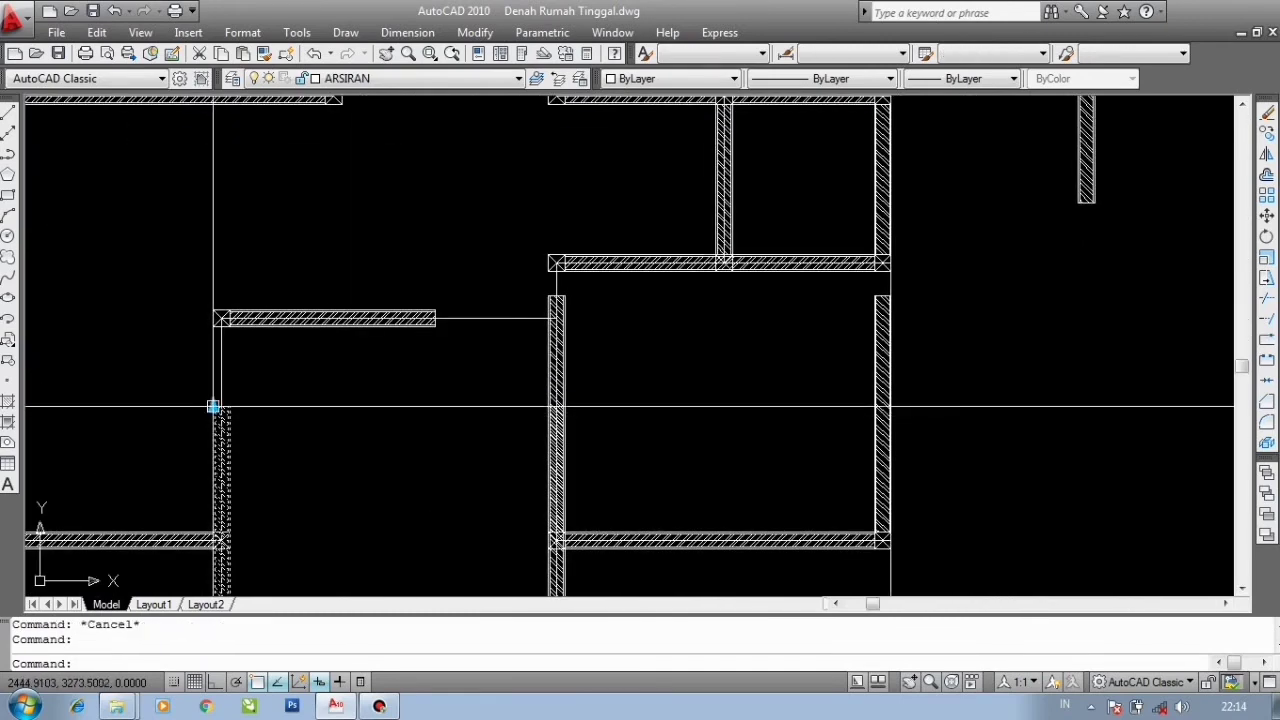
click(211, 400)
scroll(214, 405, up, 6)
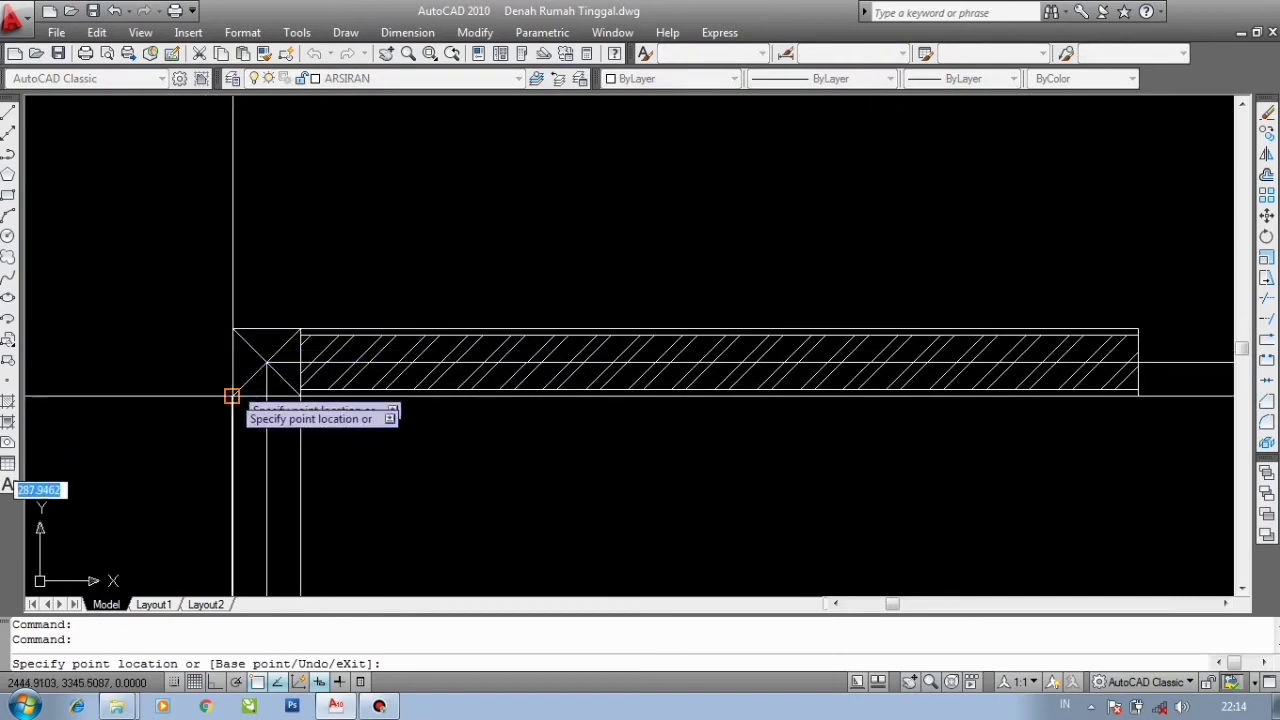
scroll(229, 394, down, 5)
key(Escape)
scroll(564, 325, up, 3)
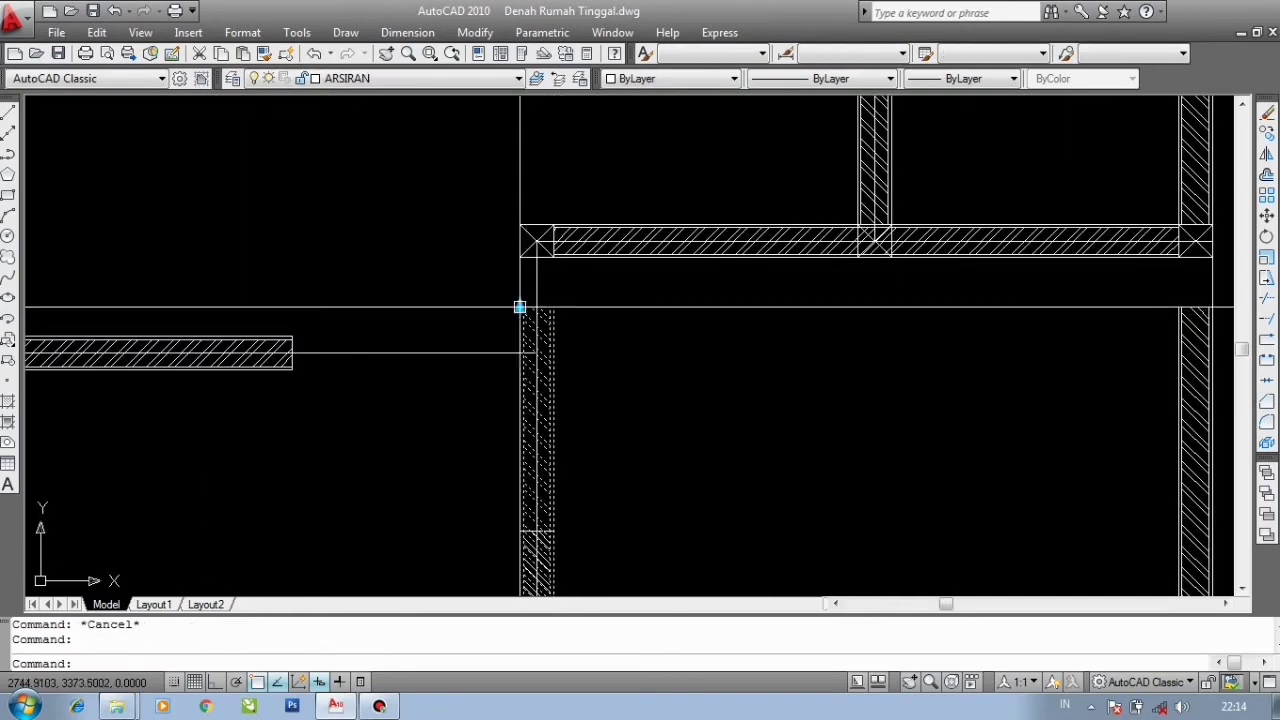
click(519, 307)
click(520, 257)
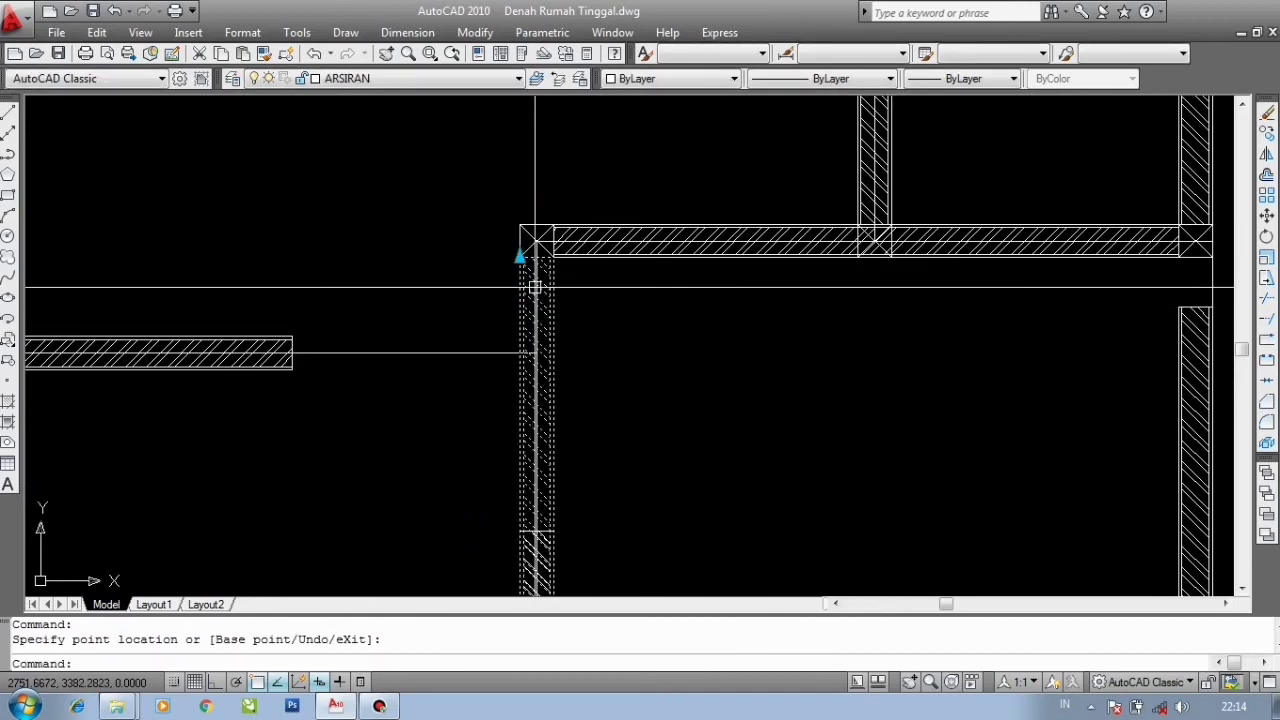
scroll(535, 287, down, 4)
scroll(528, 580, up, 4)
key(Escape)
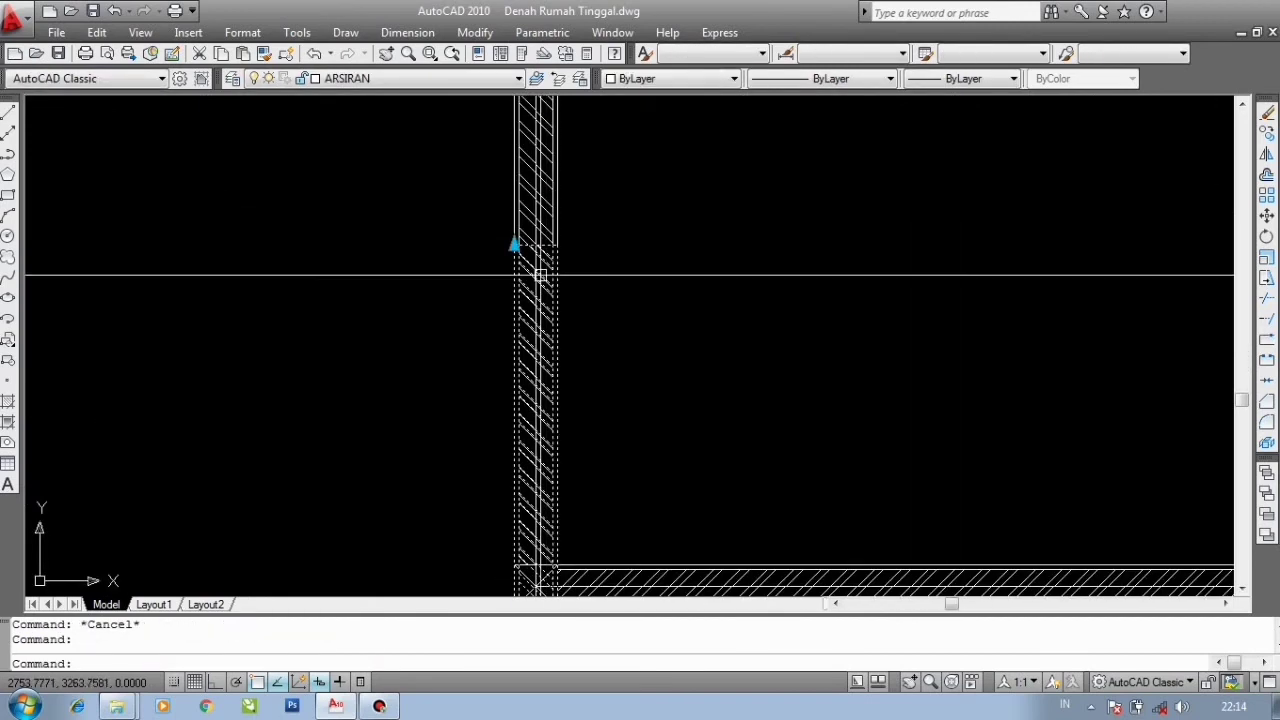
click(513, 245)
scroll(517, 243, down, 4)
scroll(520, 386, up, 6)
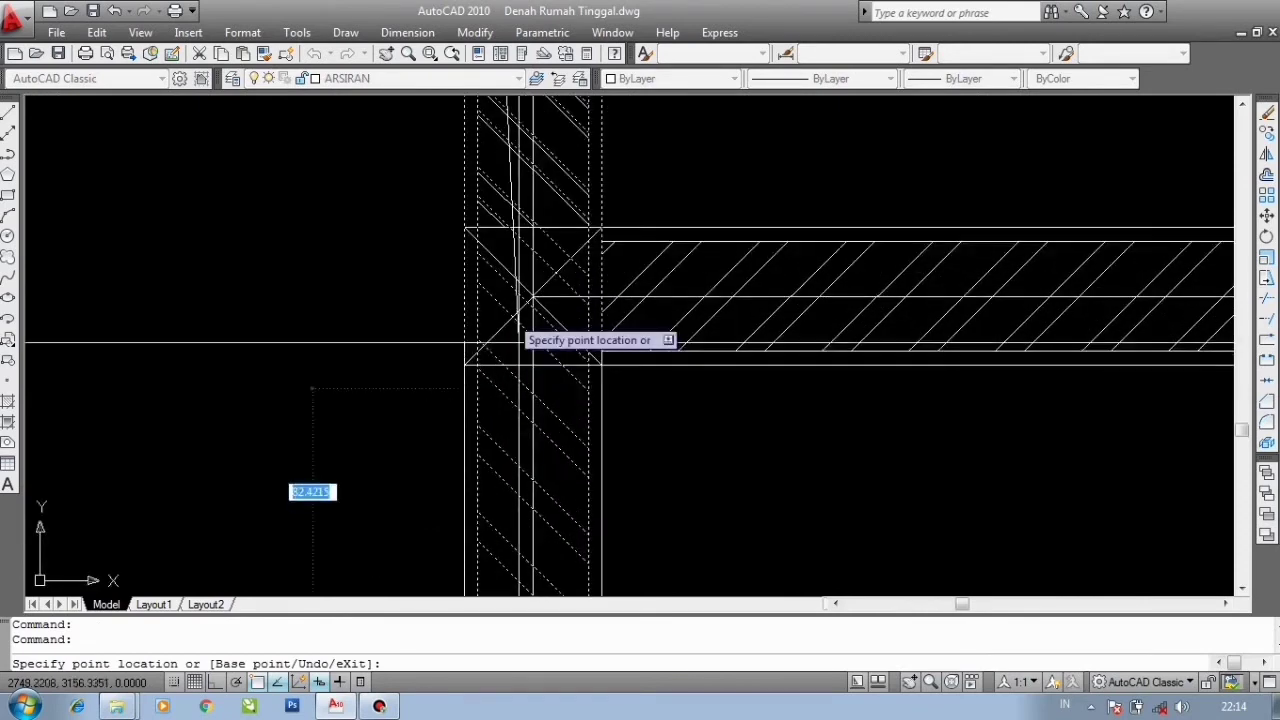
scroll(483, 245, down, 5)
key(Escape)
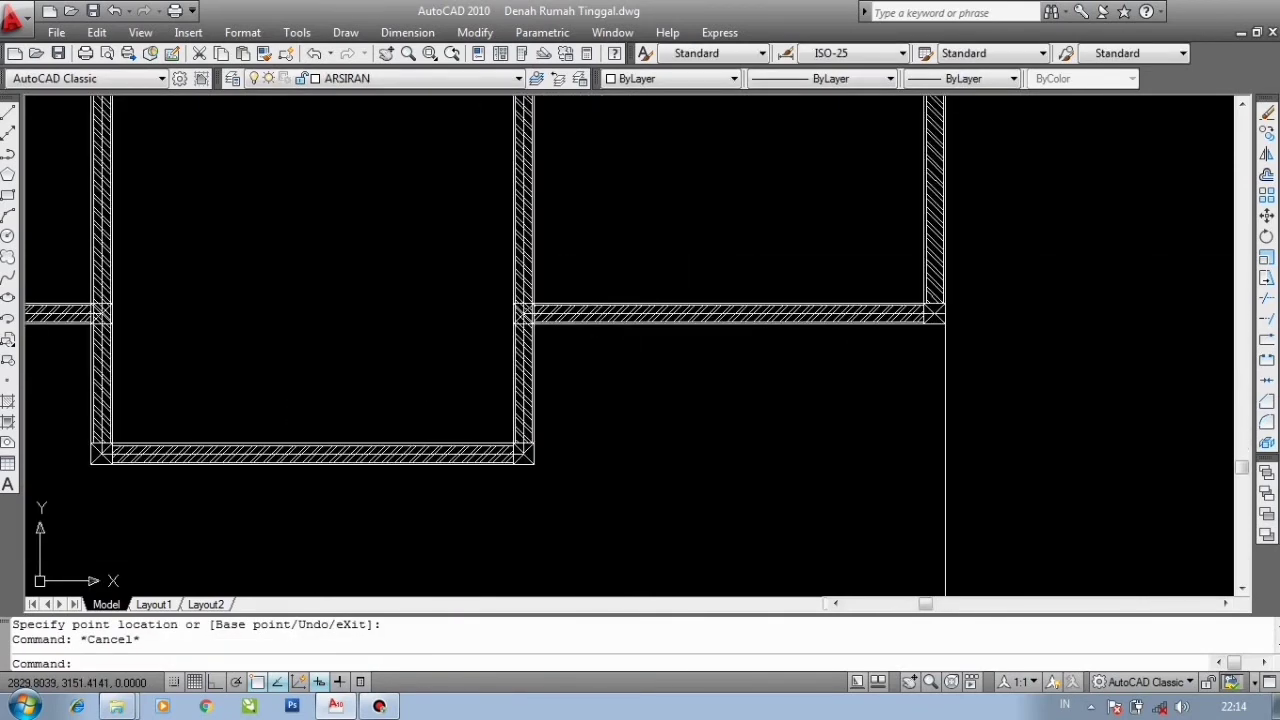
scroll(571, 302, up, 5)
click(509, 387)
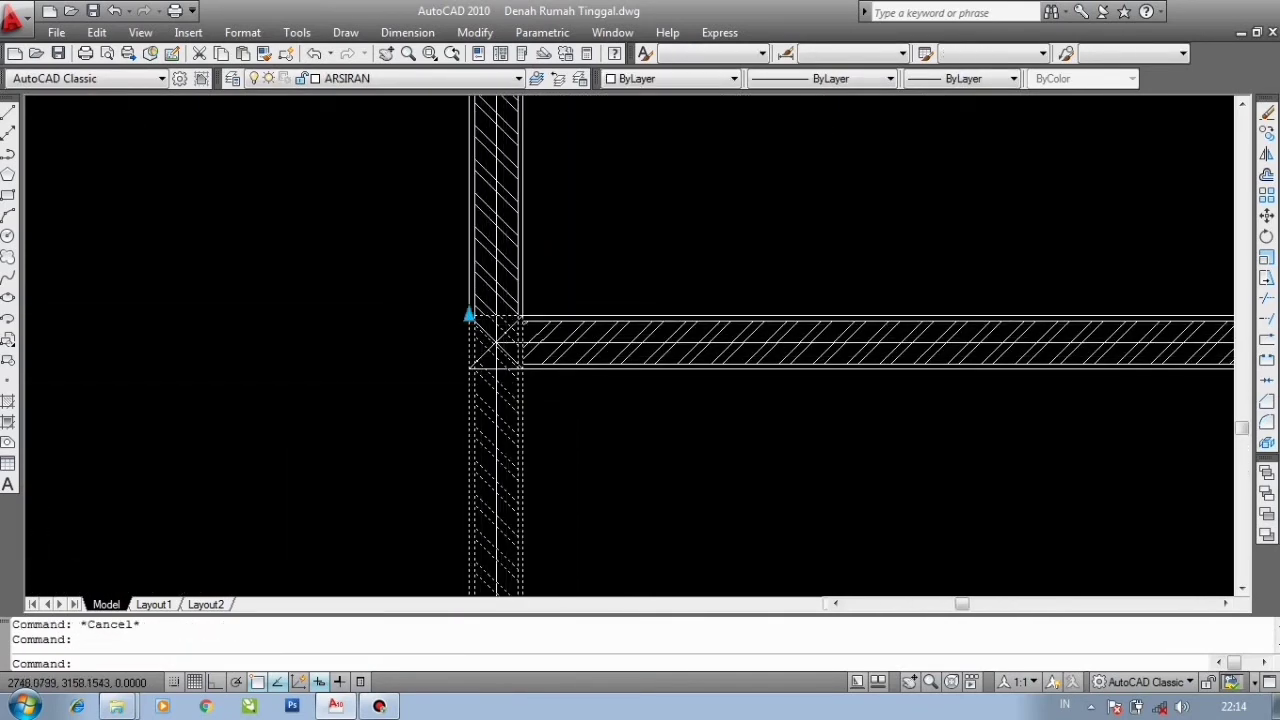
scroll(484, 322, up, 3)
click(452, 307)
click(468, 414)
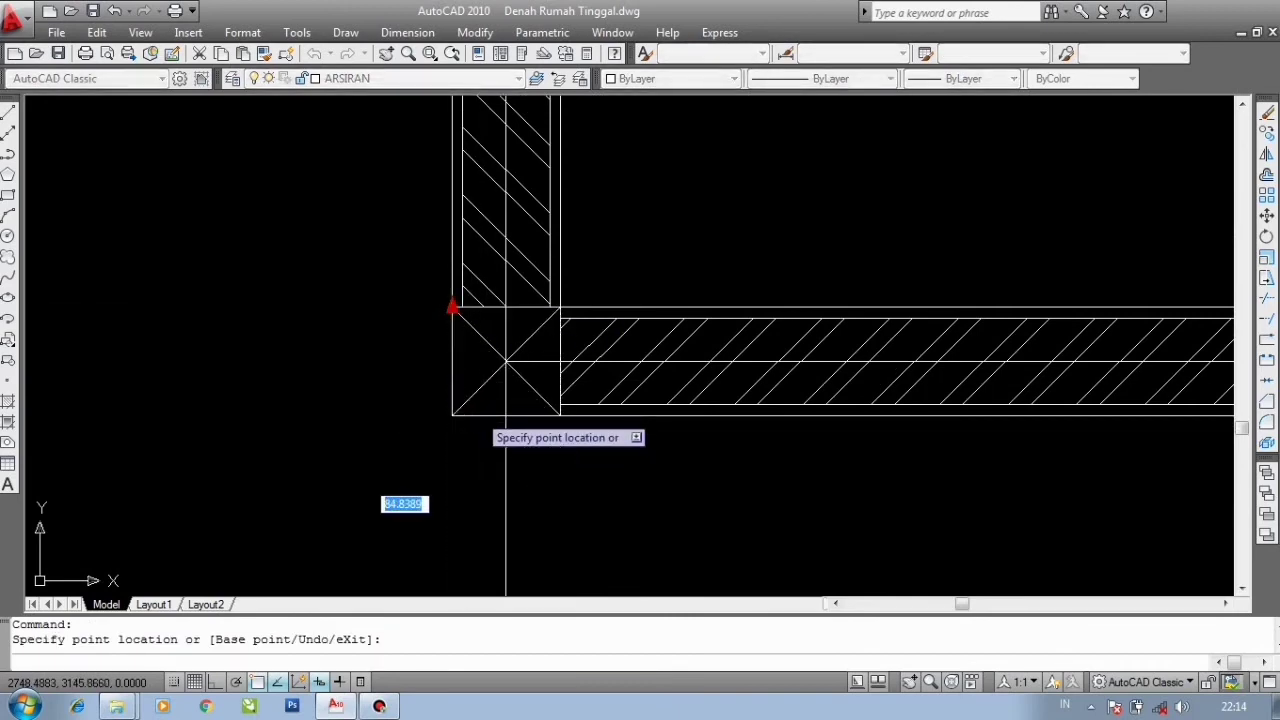
scroll(474, 285, down, 6)
key(Escape)
scroll(569, 343, down, 5)
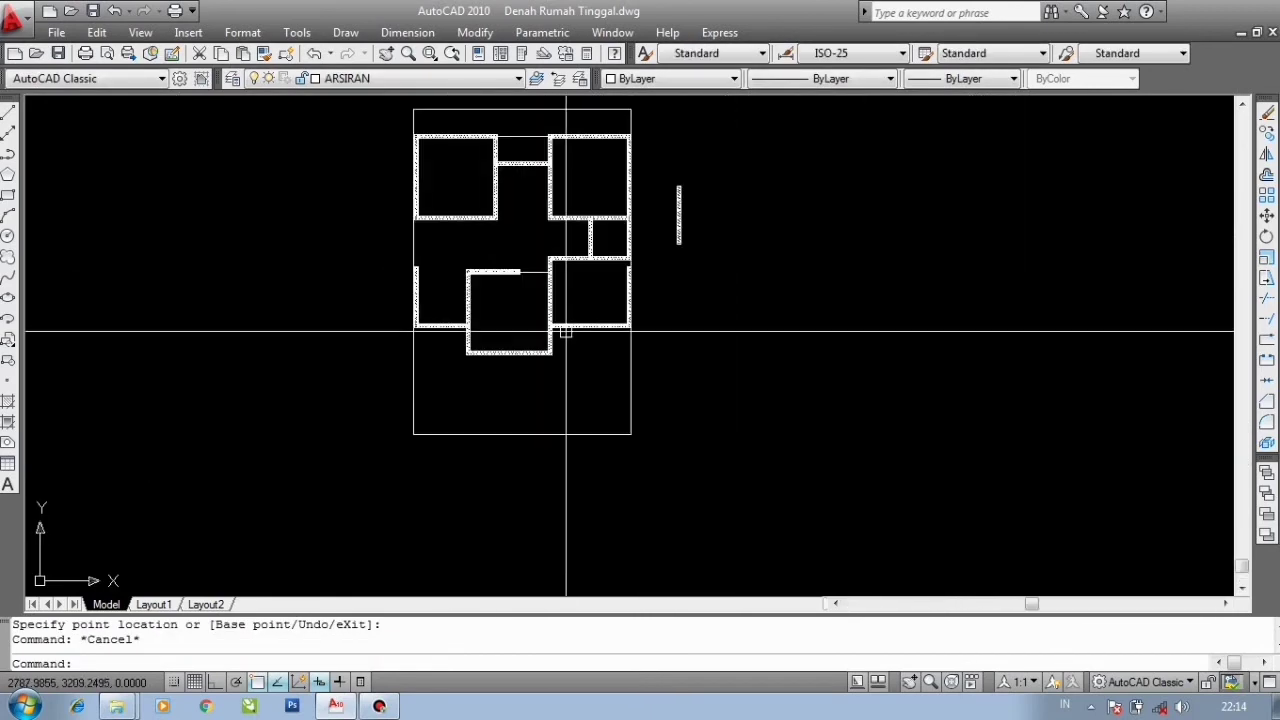
- Stretch the left vertical wall's top end up to the underside of the horizontal wall above
scroll(563, 334, up, 3)
scroll(380, 355, up, 3)
click(379, 349)
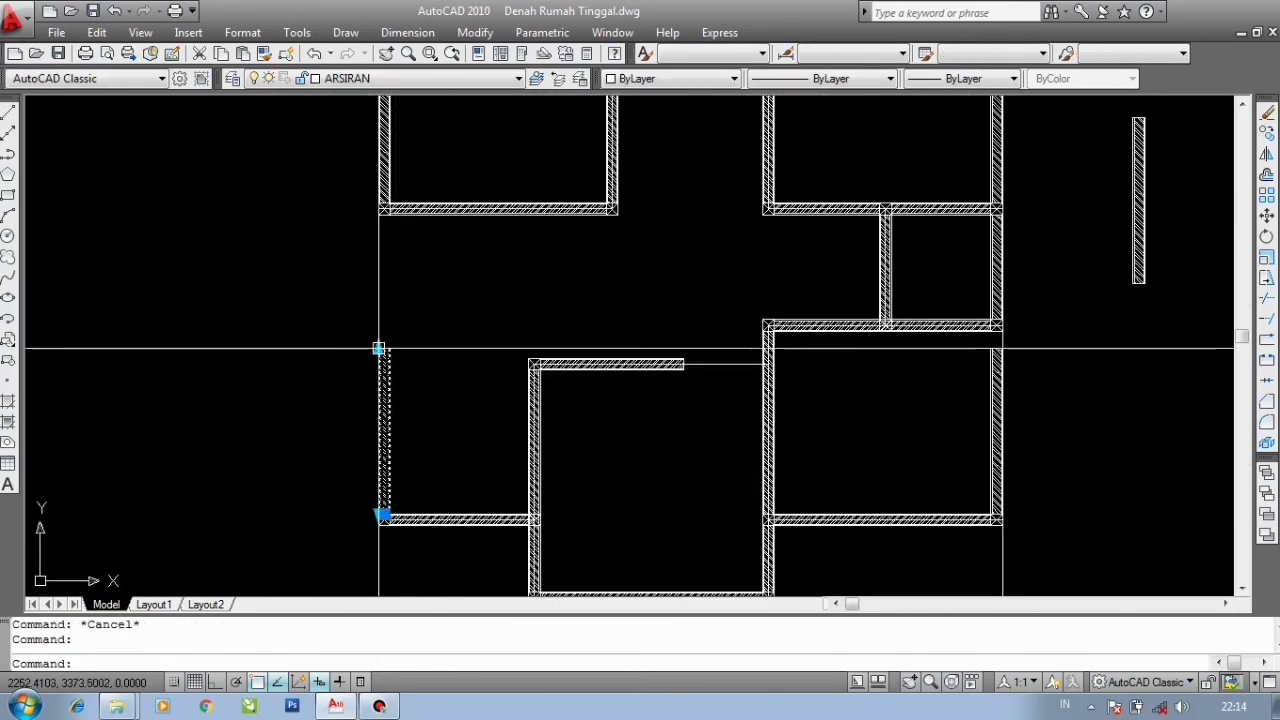
scroll(375, 300, up, 5)
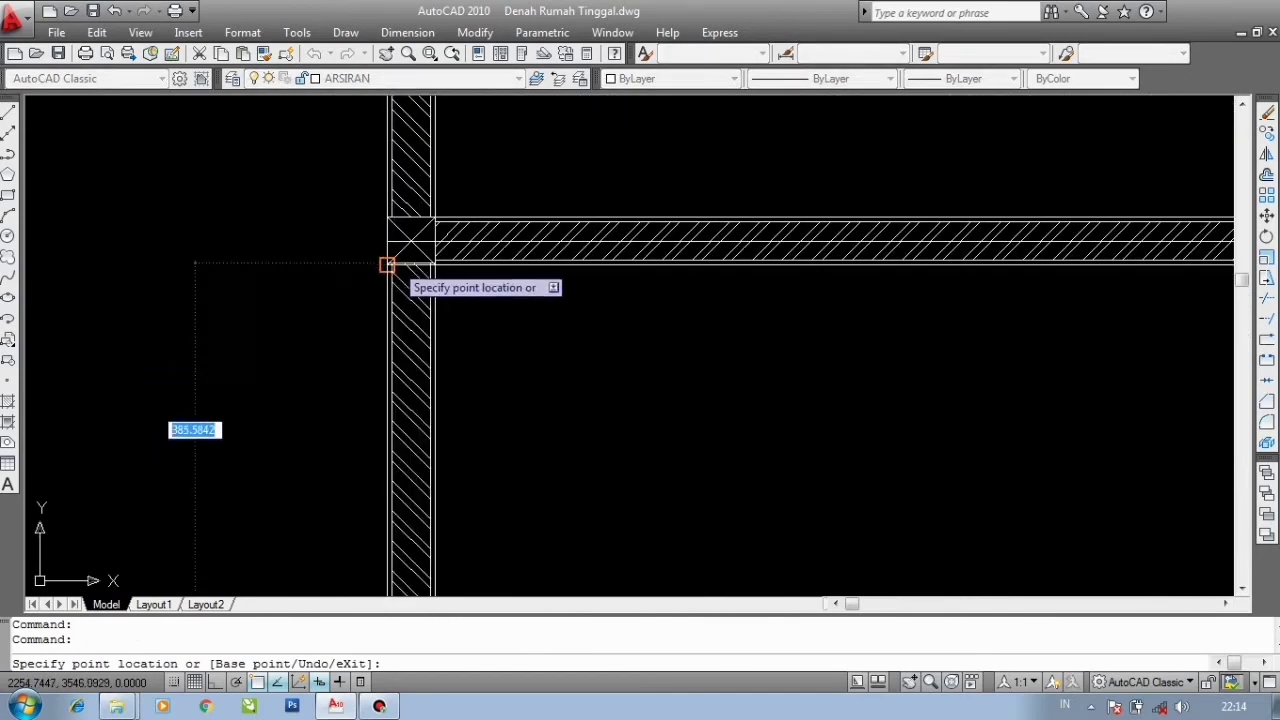
click(386, 266)
scroll(382, 276, down, 3)
key(Escape)
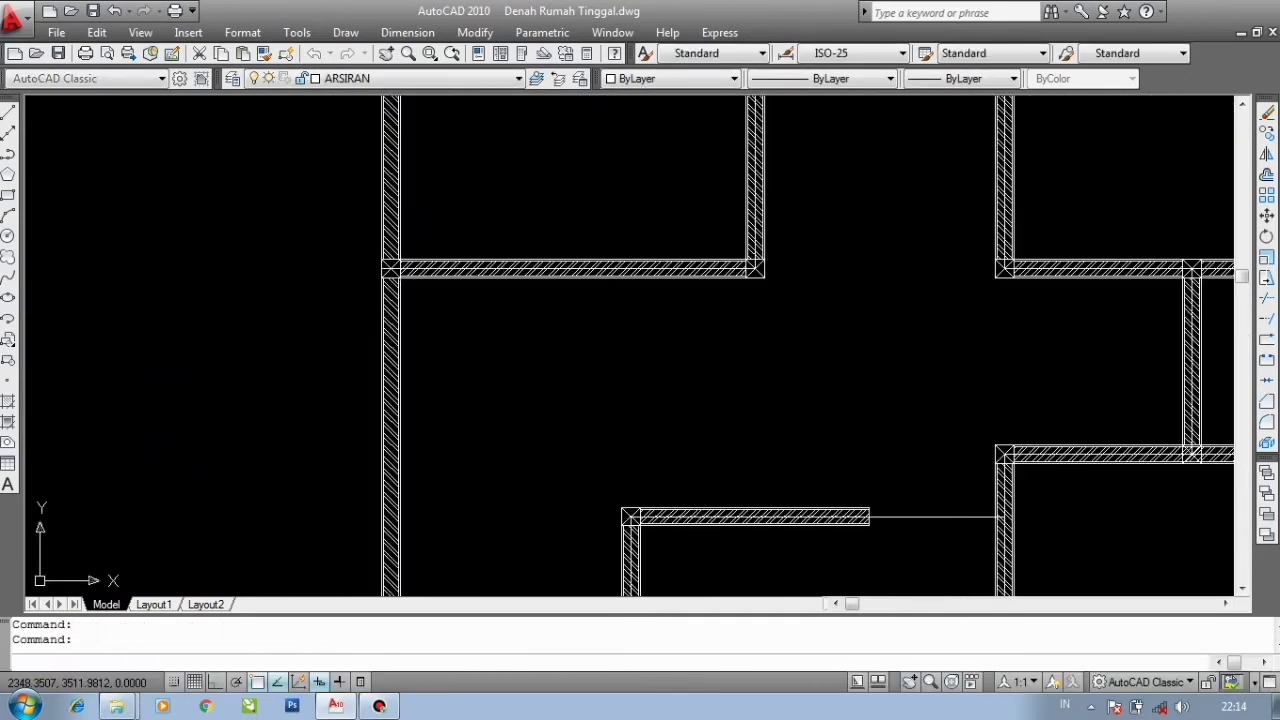
- Save the drawing
scroll(443, 305, down, 6)
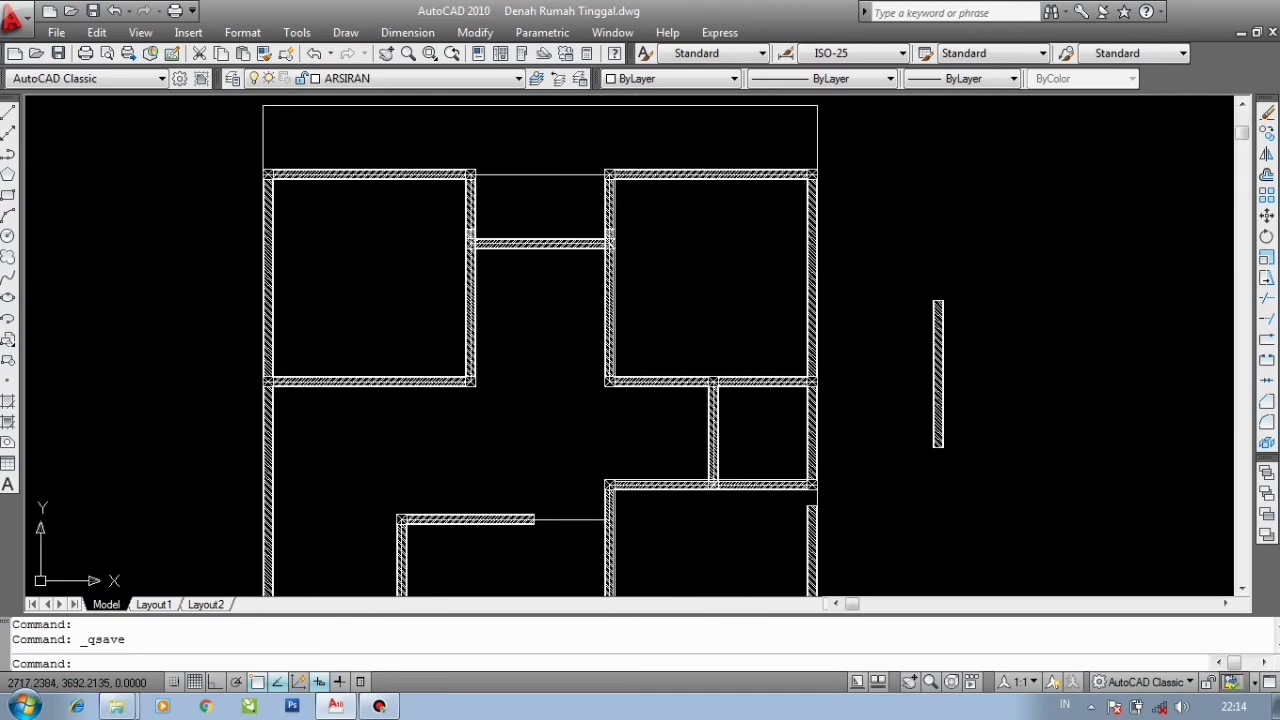
scroll(596, 416, up, 6)
scroll(537, 376, down, 4)
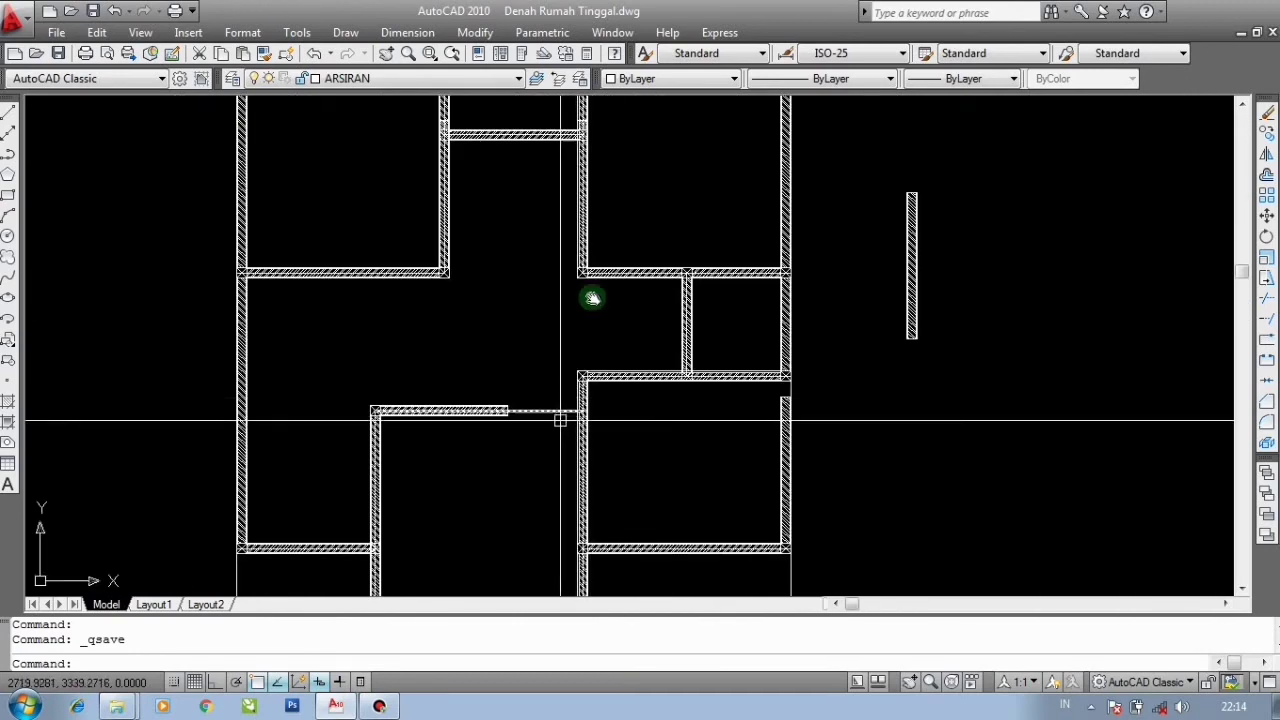
- Select the right vertical wall copy and stretch its top grip up to the horizontal wall above
middle_drag(560, 420, 592, 297)
scroll(814, 278, up, 3)
click(817, 285)
scroll(820, 255, up, 3)
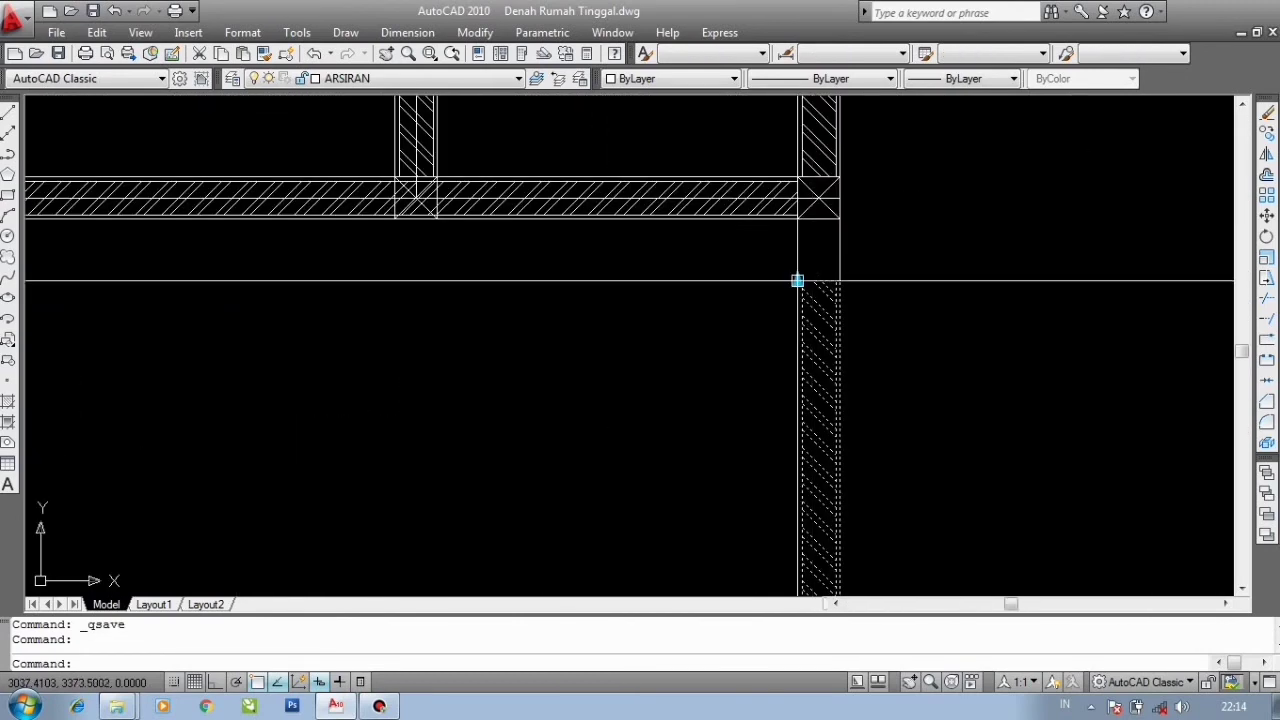
click(798, 281)
scroll(795, 228, up, 2)
click(797, 218)
scroll(788, 237, down, 4)
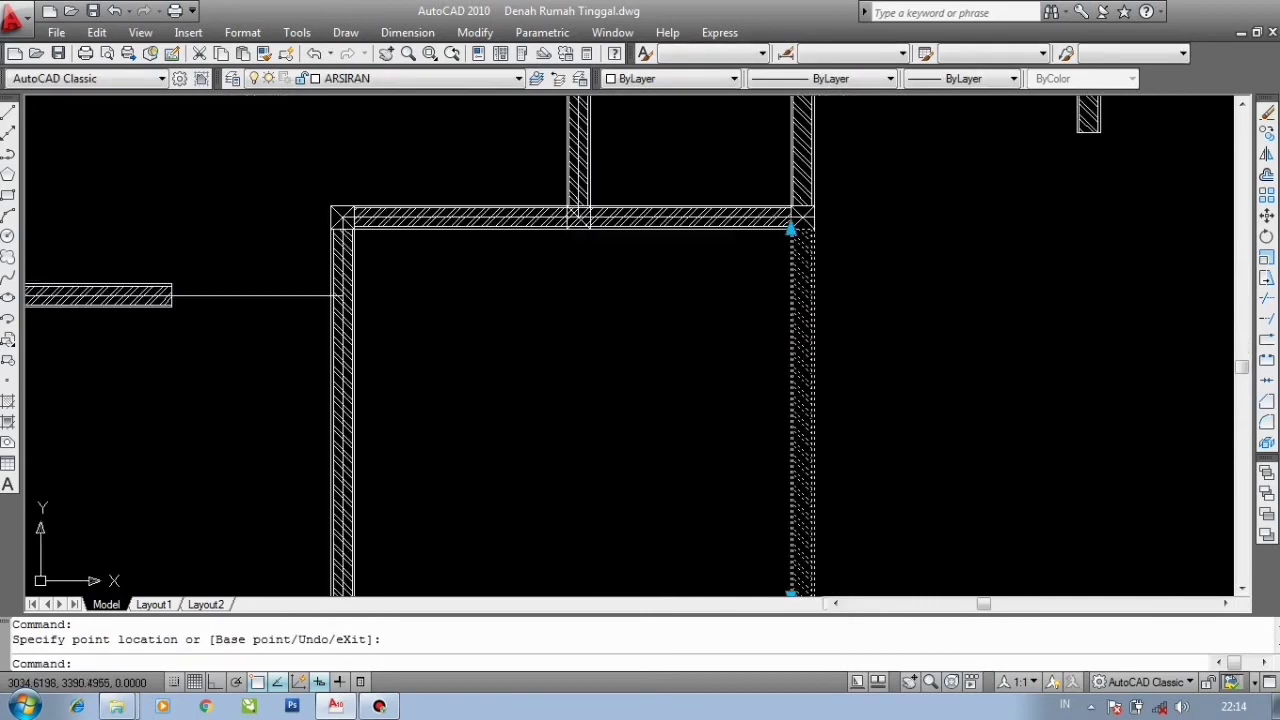
scroll(660, 345, up, 1)
scroll(671, 343, down, 4)
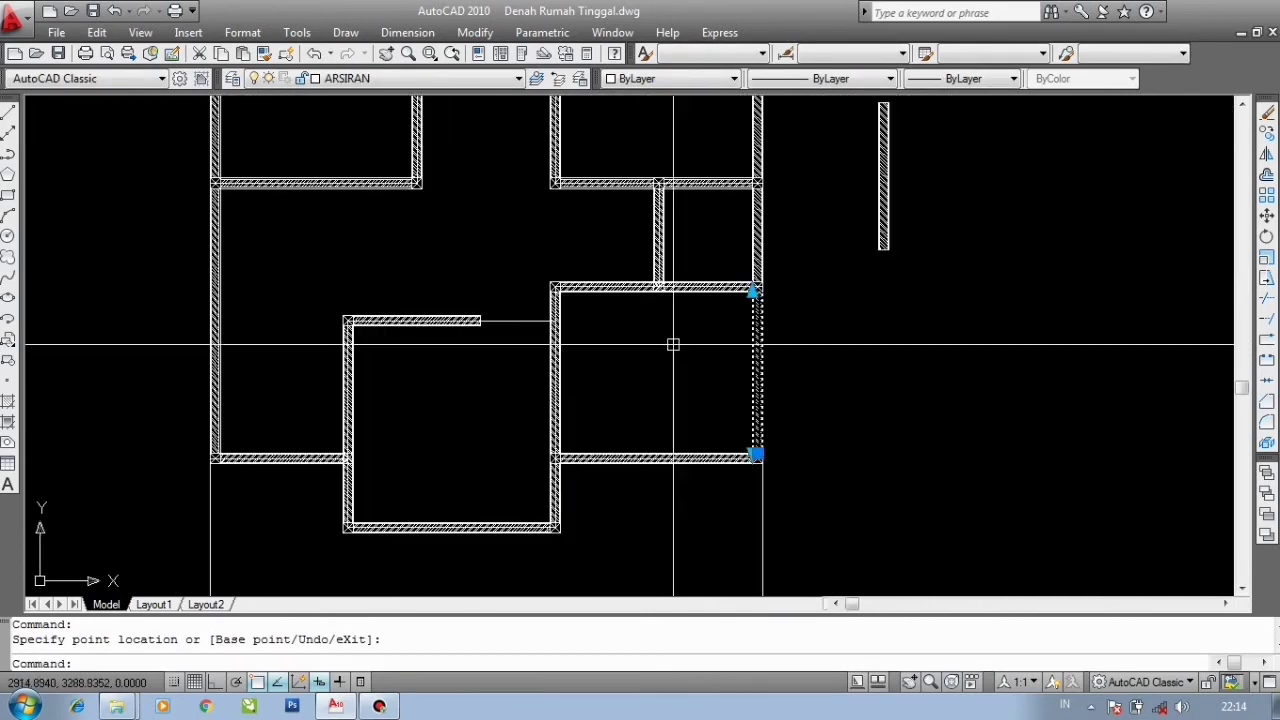
middle_drag(515, 340, 608, 315)
scroll(608, 315, up, 4)
scroll(589, 303, down, 2)
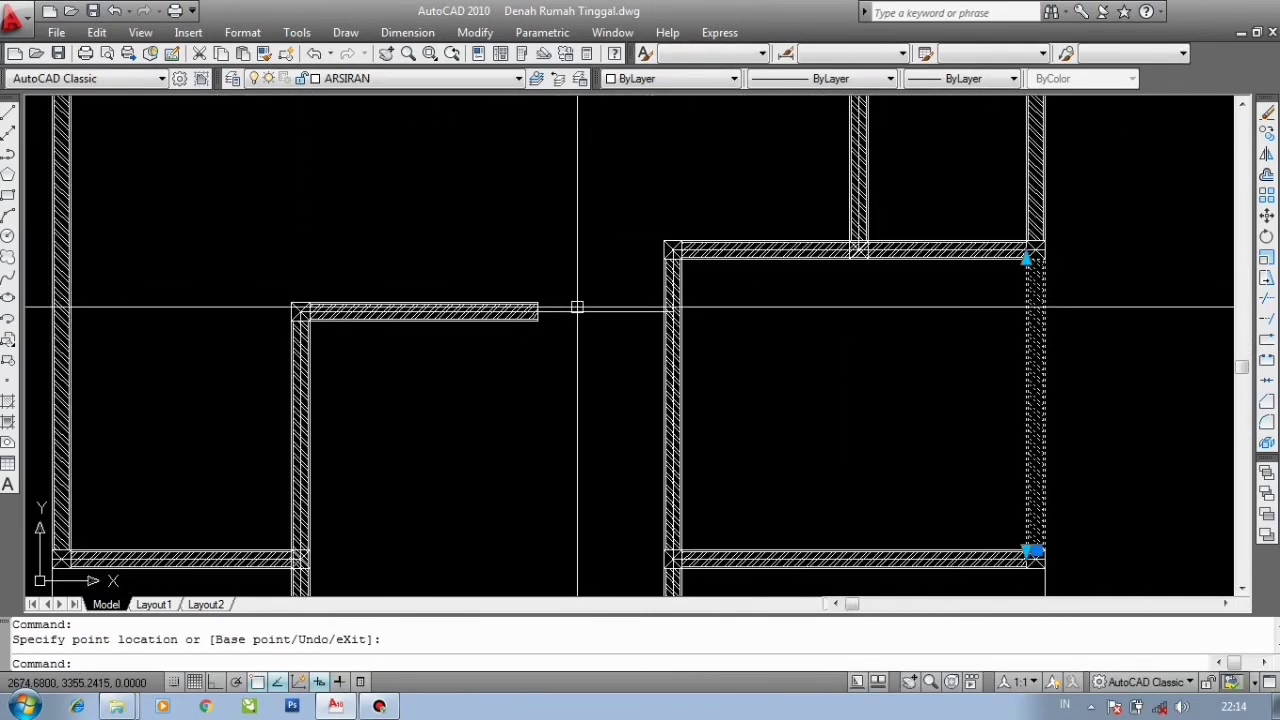
scroll(583, 316, up, 2)
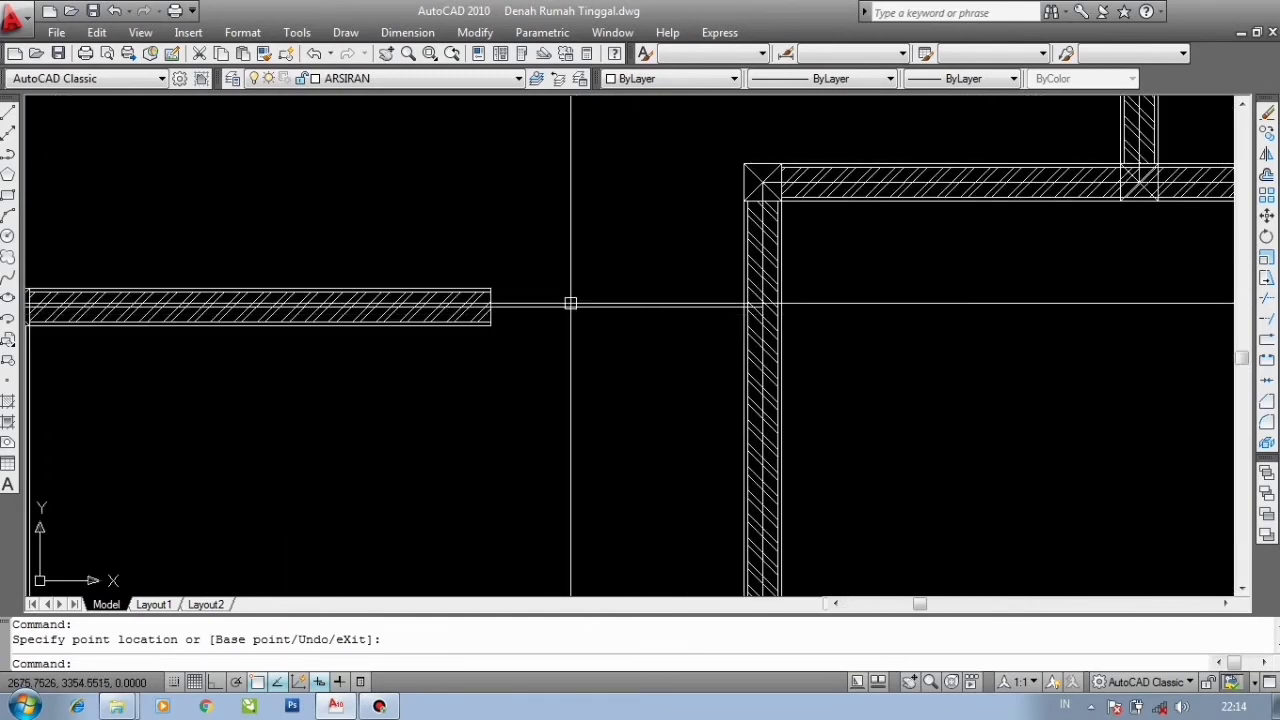
scroll(617, 288, down, 3)
scroll(629, 263, up, 2)
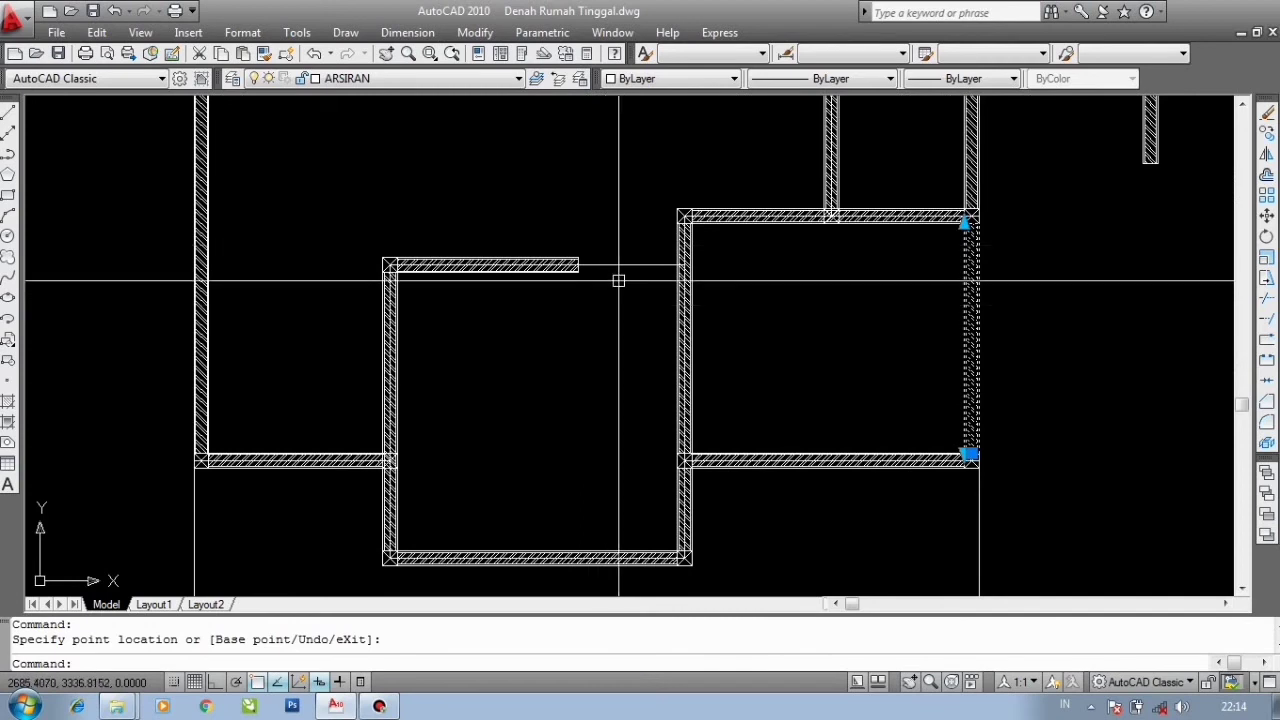
scroll(615, 275, up, 2)
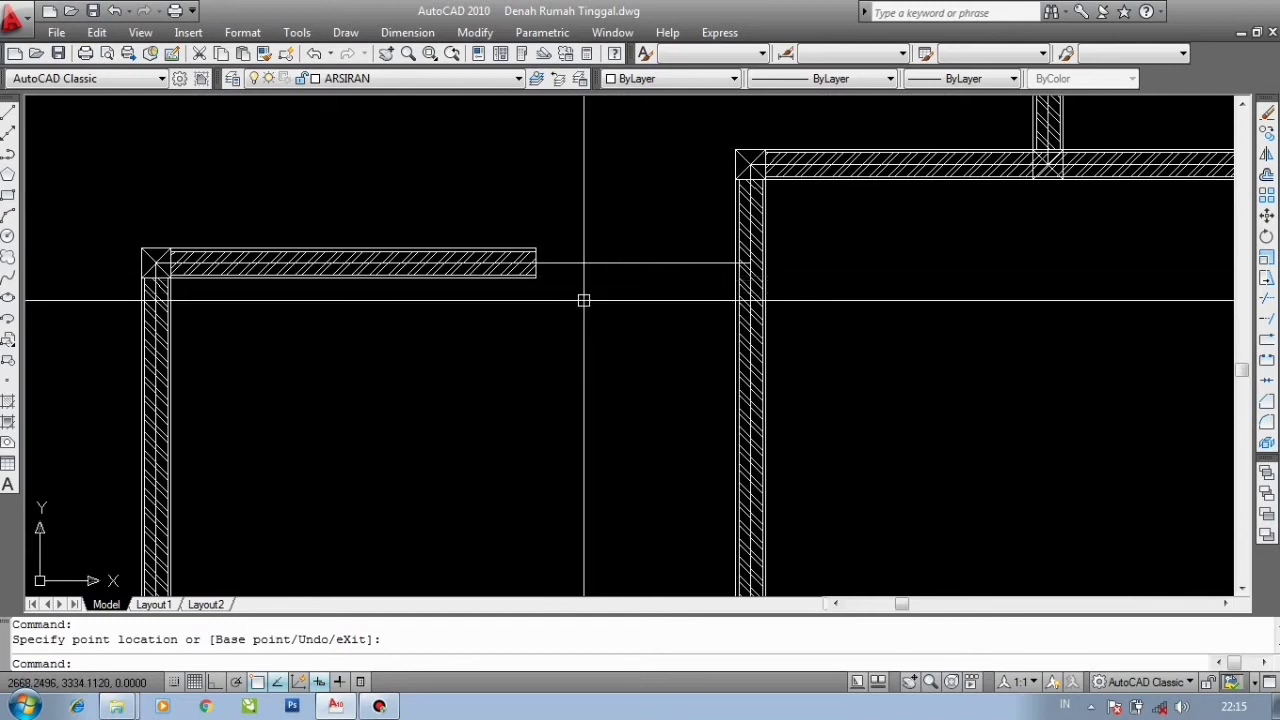
scroll(598, 287, up, 1)
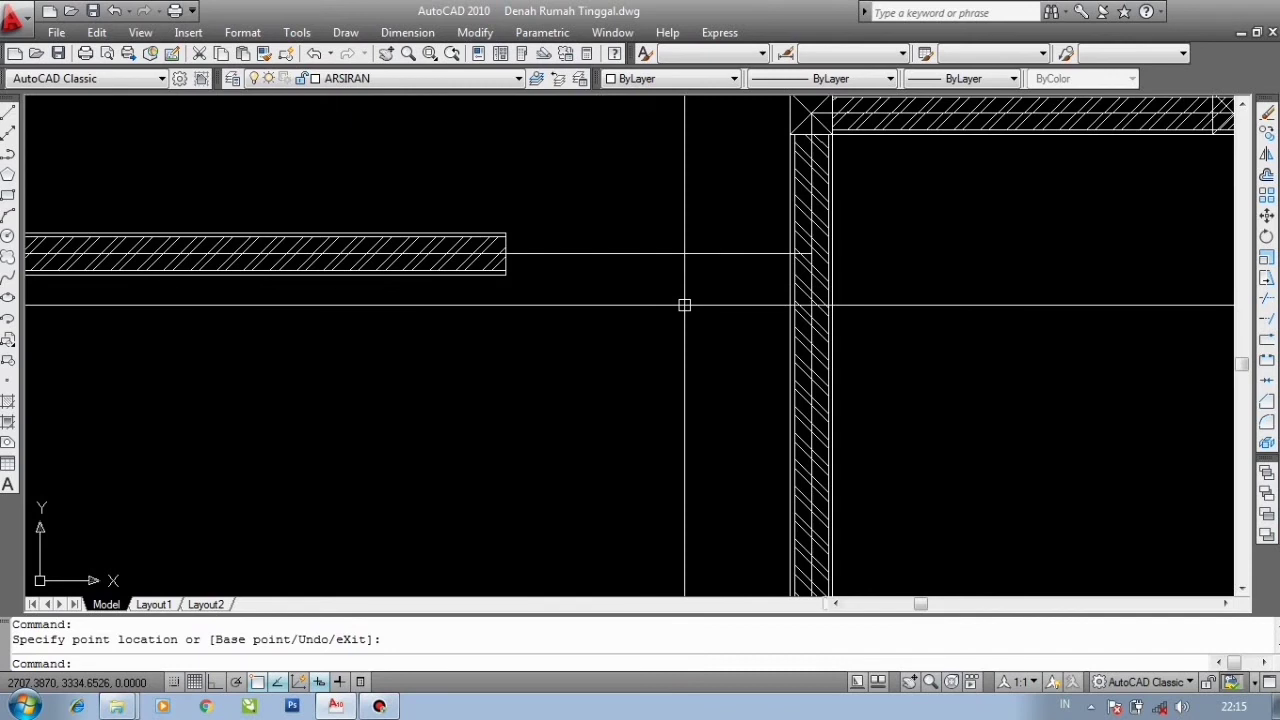
scroll(684, 305, down, 2)
scroll(660, 305, up, 3)
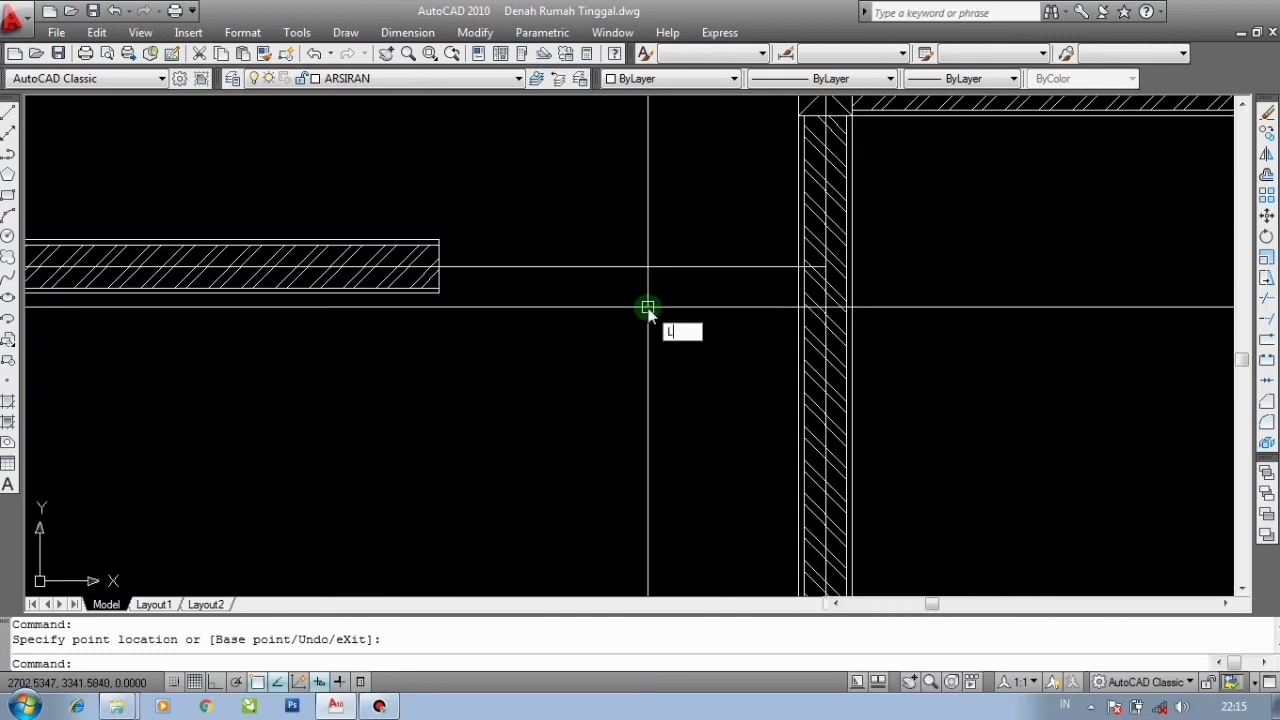
key(Return)
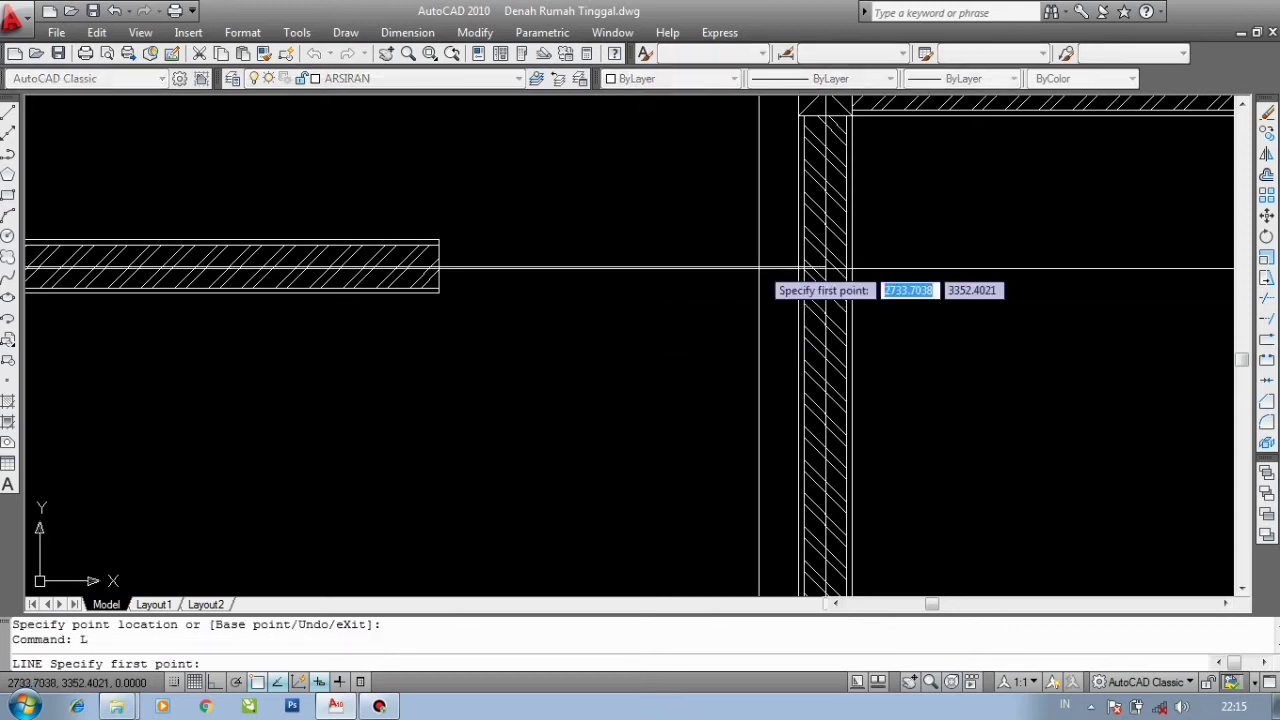
scroll(770, 260, up, 2)
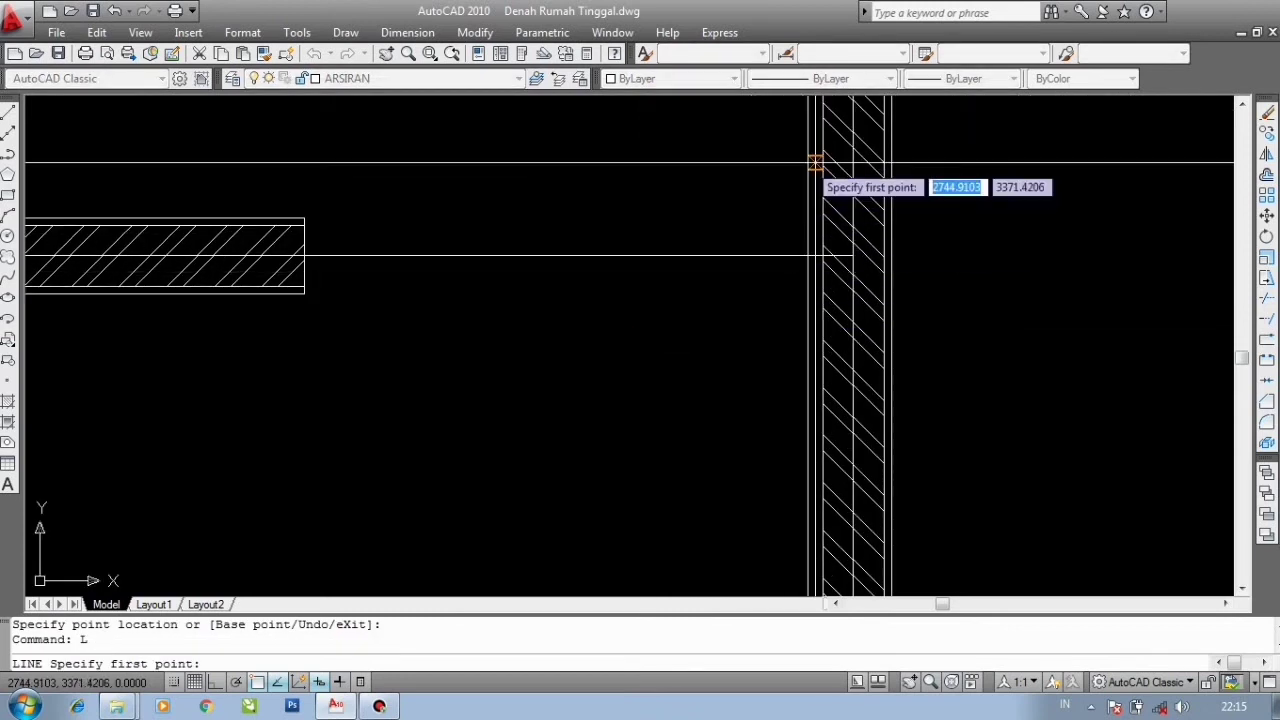
click(815, 160)
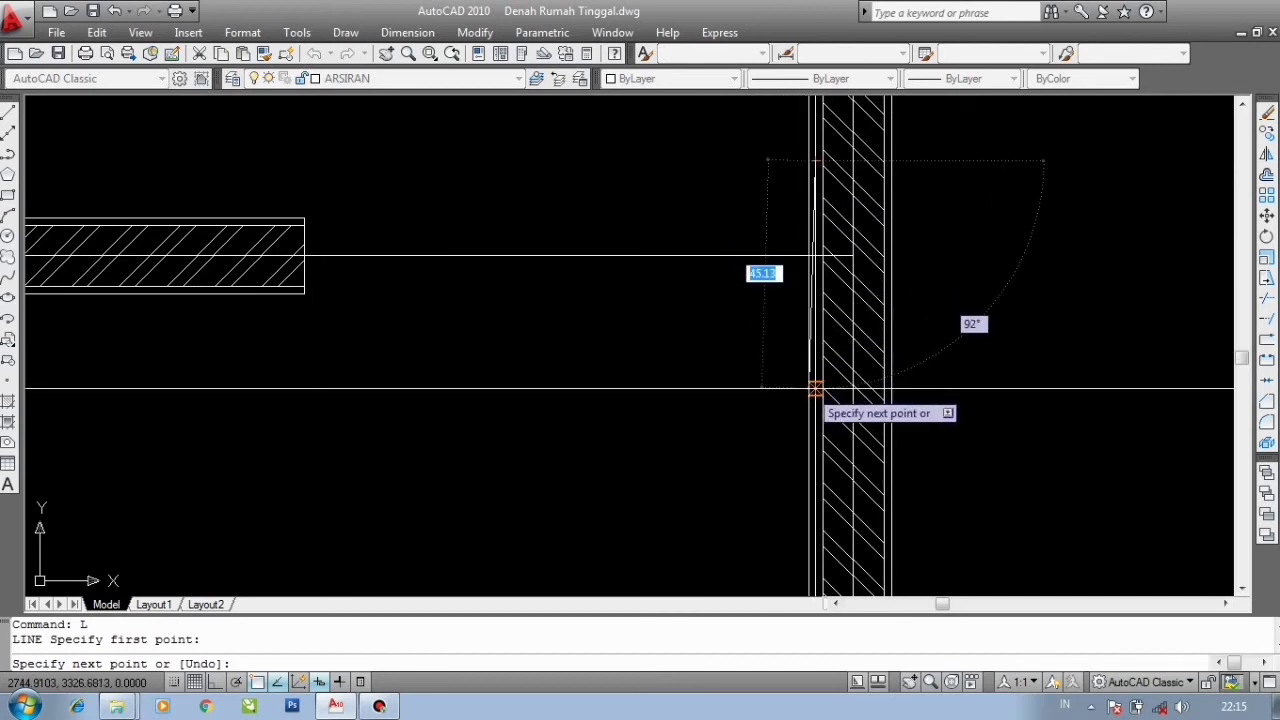
key(Escape)
- Offset the vertical line along the right wall's face 90 units to the left
middle_drag(729, 374, 771, 391)
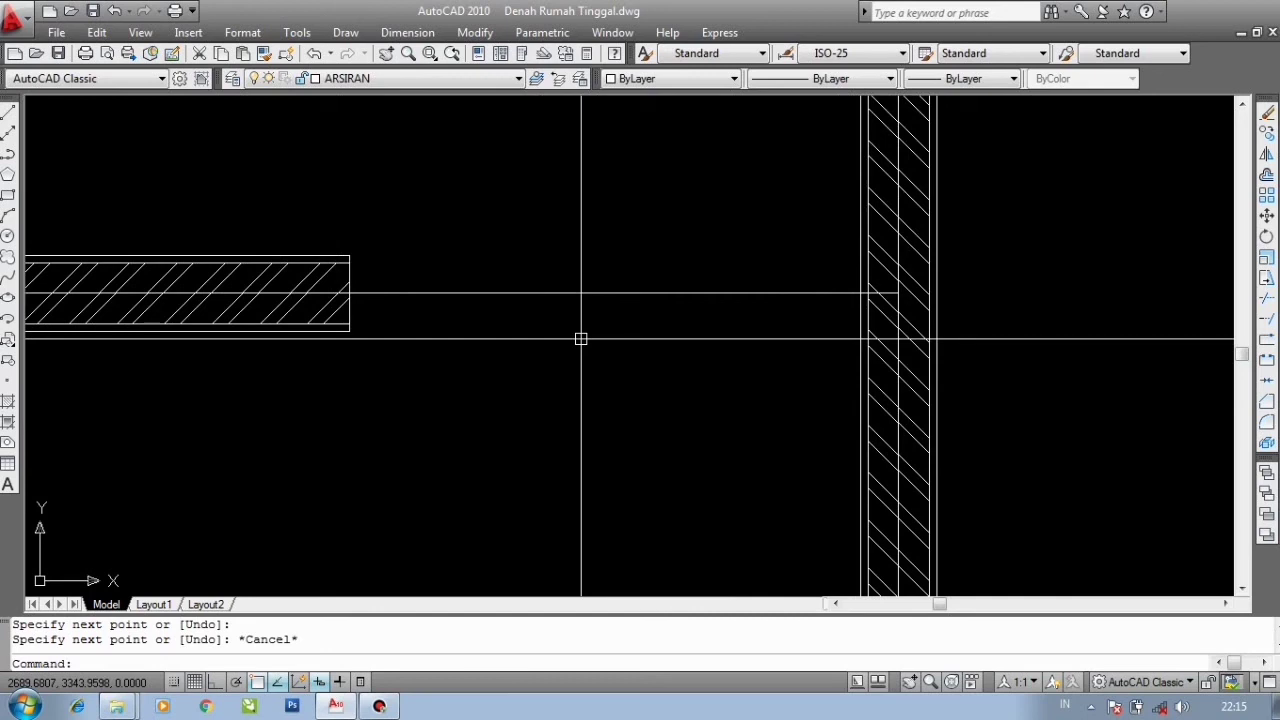
key(Return)
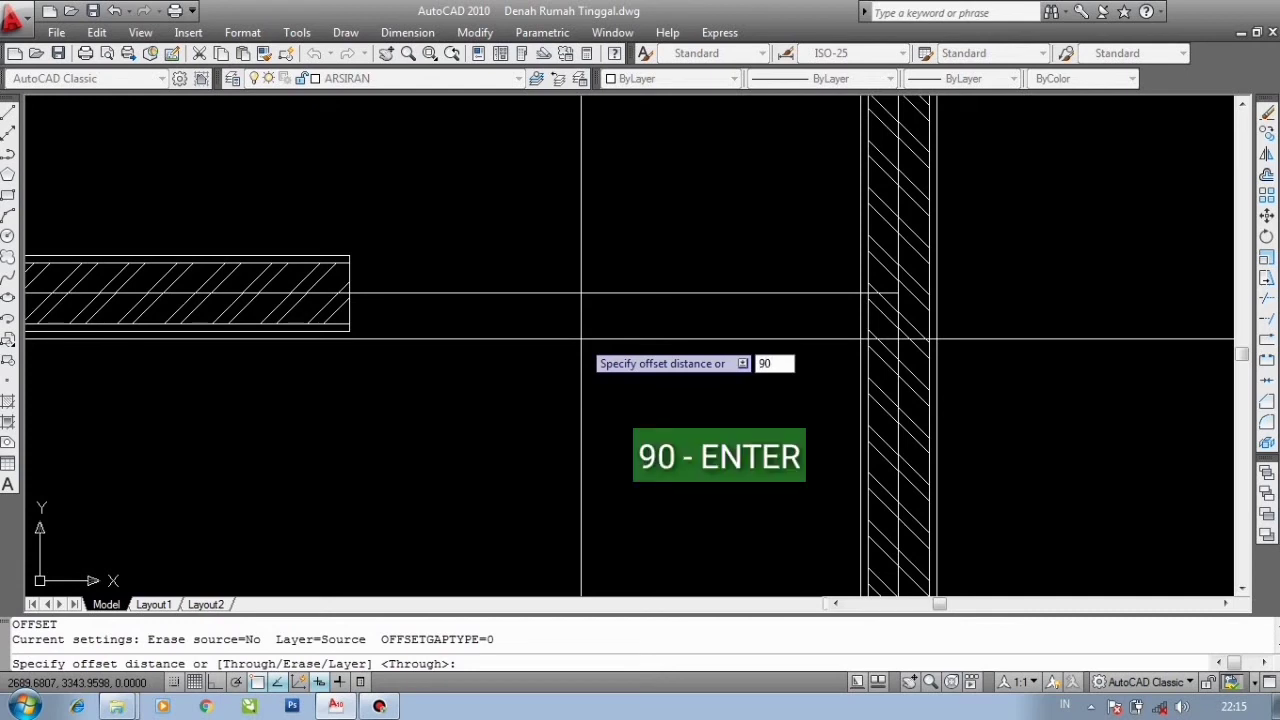
key(Return)
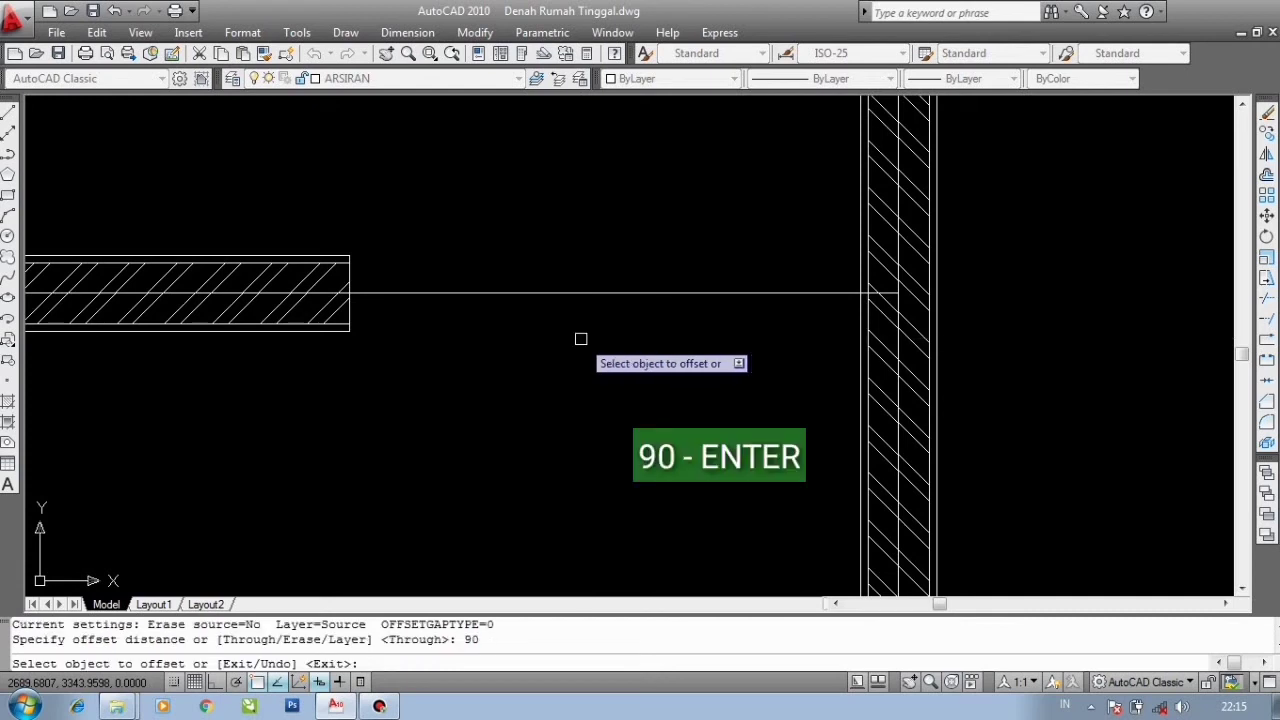
click(862, 257)
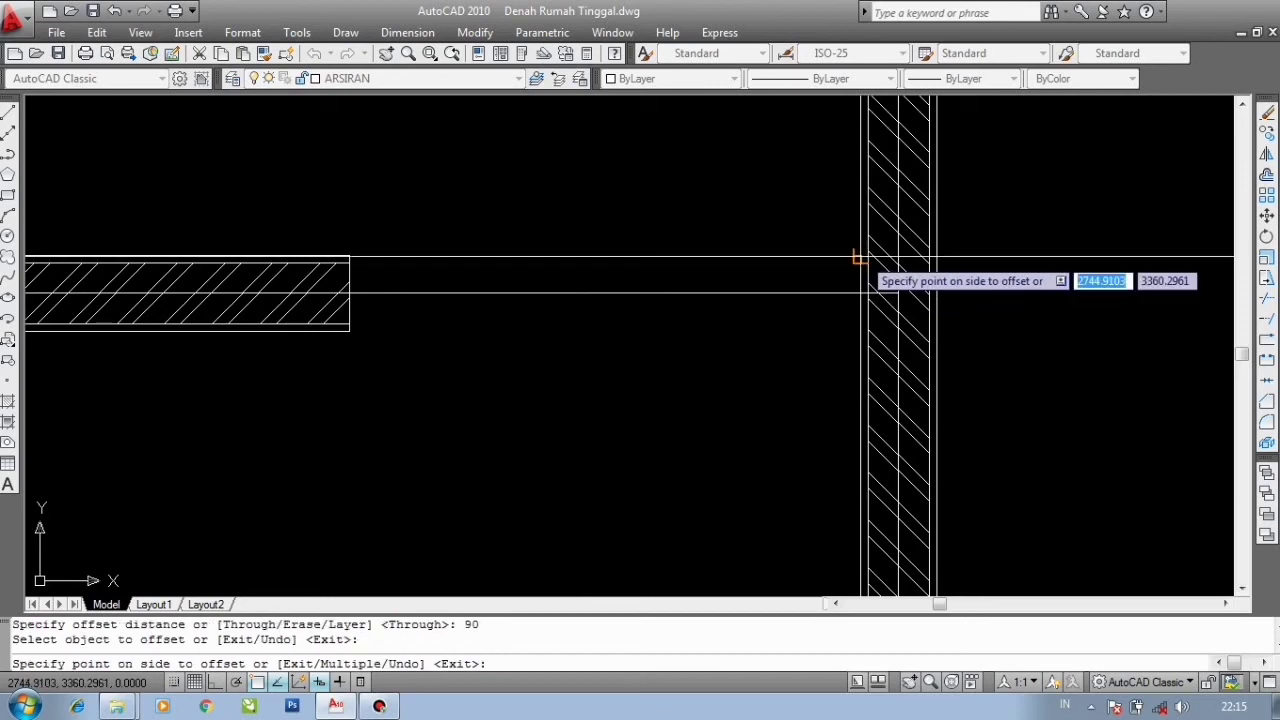
click(459, 245)
scroll(450, 255, down, 2)
key(Escape)
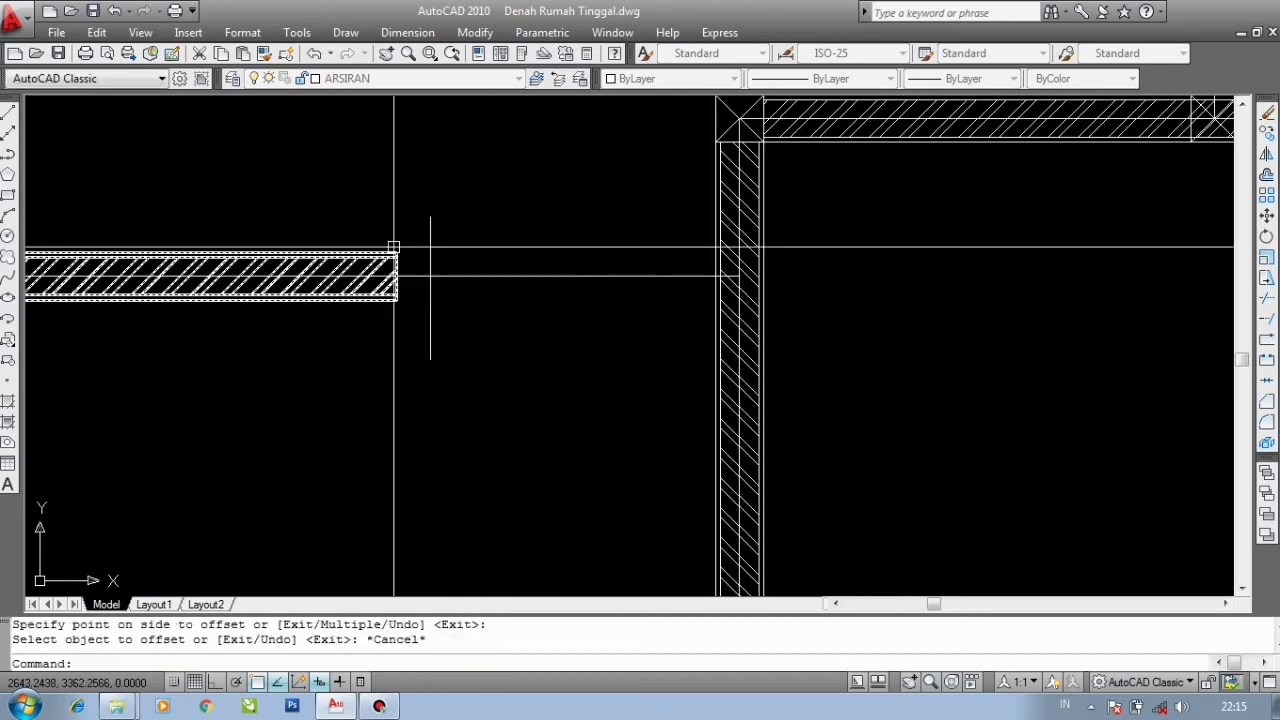
- Stretch the short horizontal wall's right end grip out to the offset line
scroll(401, 265, up, 4)
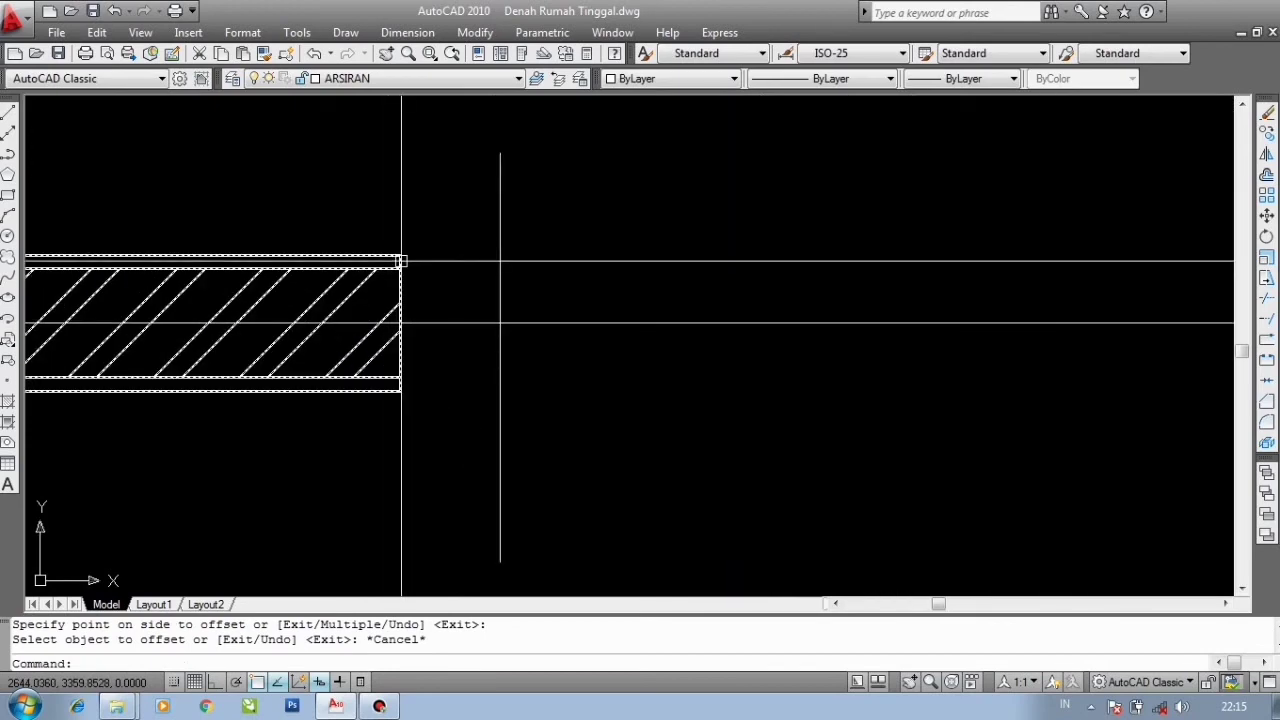
click(401, 261)
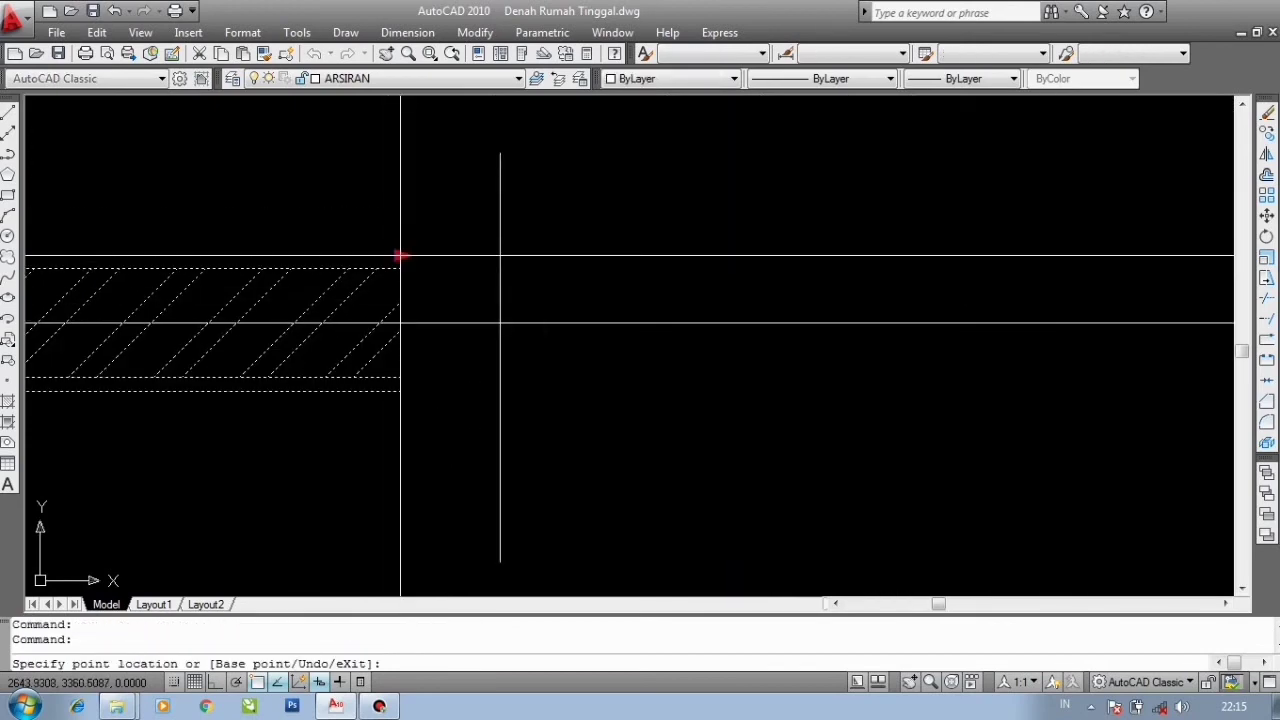
click(501, 208)
key(Escape)
- Erase the offset construction line and the vertical reference line beside the right wall
click(534, 203)
click(443, 184)
scroll(442, 183, down, 4)
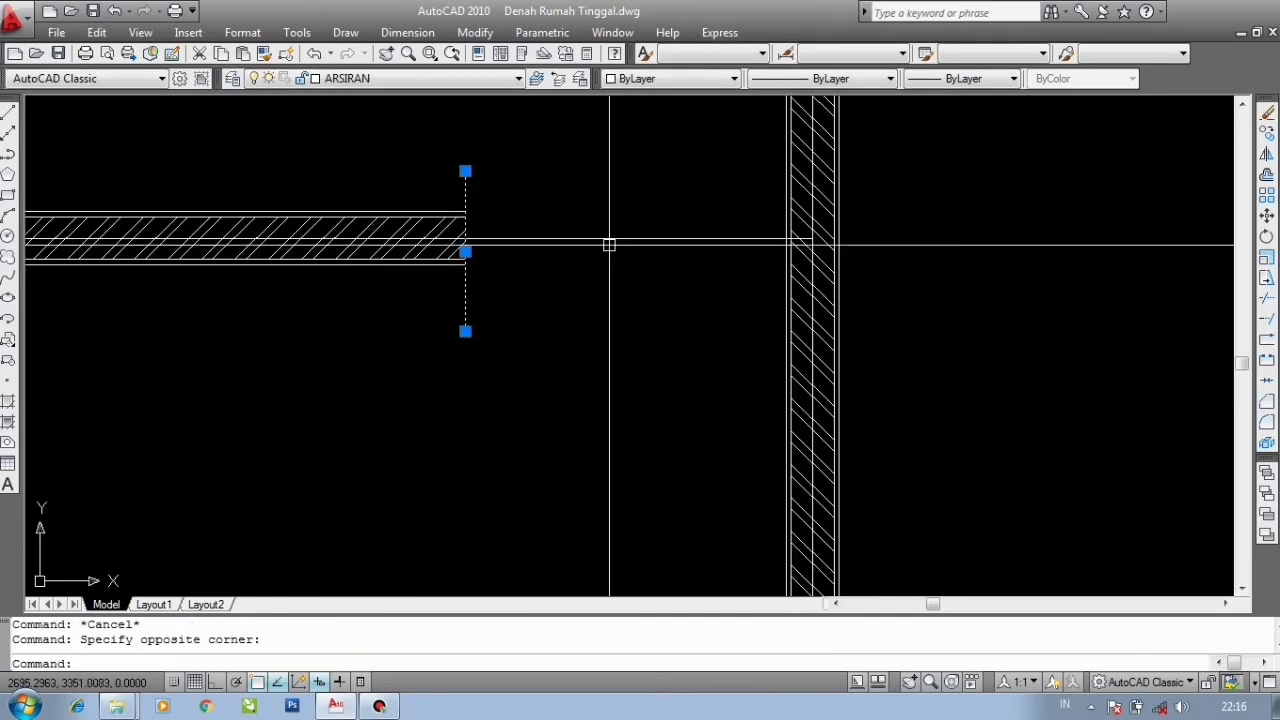
key(Return)
click(695, 110)
click(805, 348)
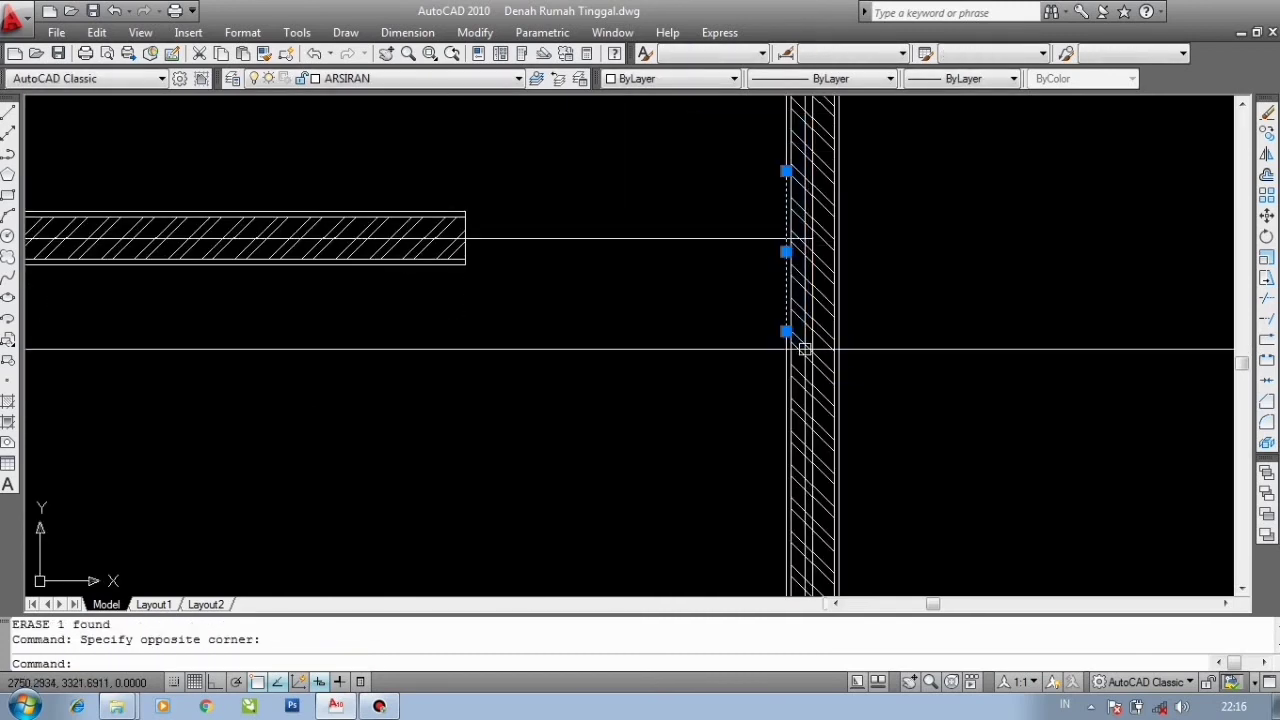
scroll(772, 223, up, 2)
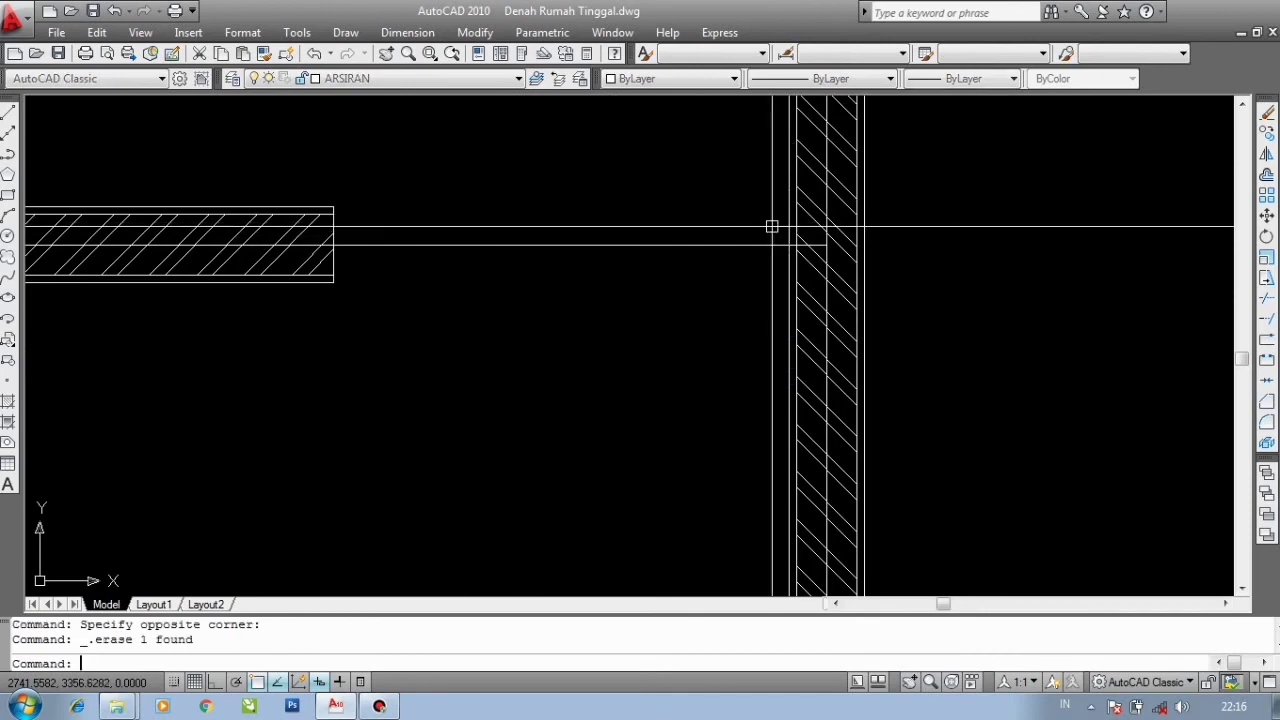
scroll(768, 300, down, 3)
scroll(630, 305, down, 2)
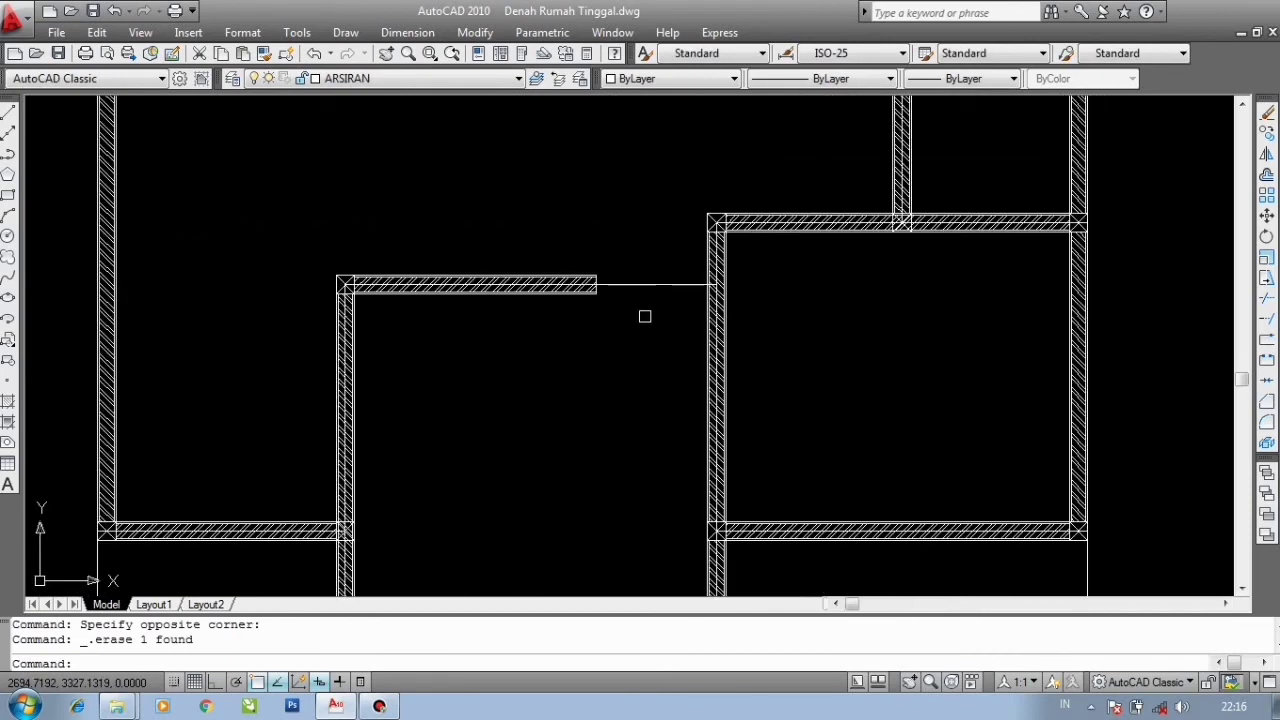
- Save the drawing
key(ctrl+s)
scroll(635, 277, up, 2)
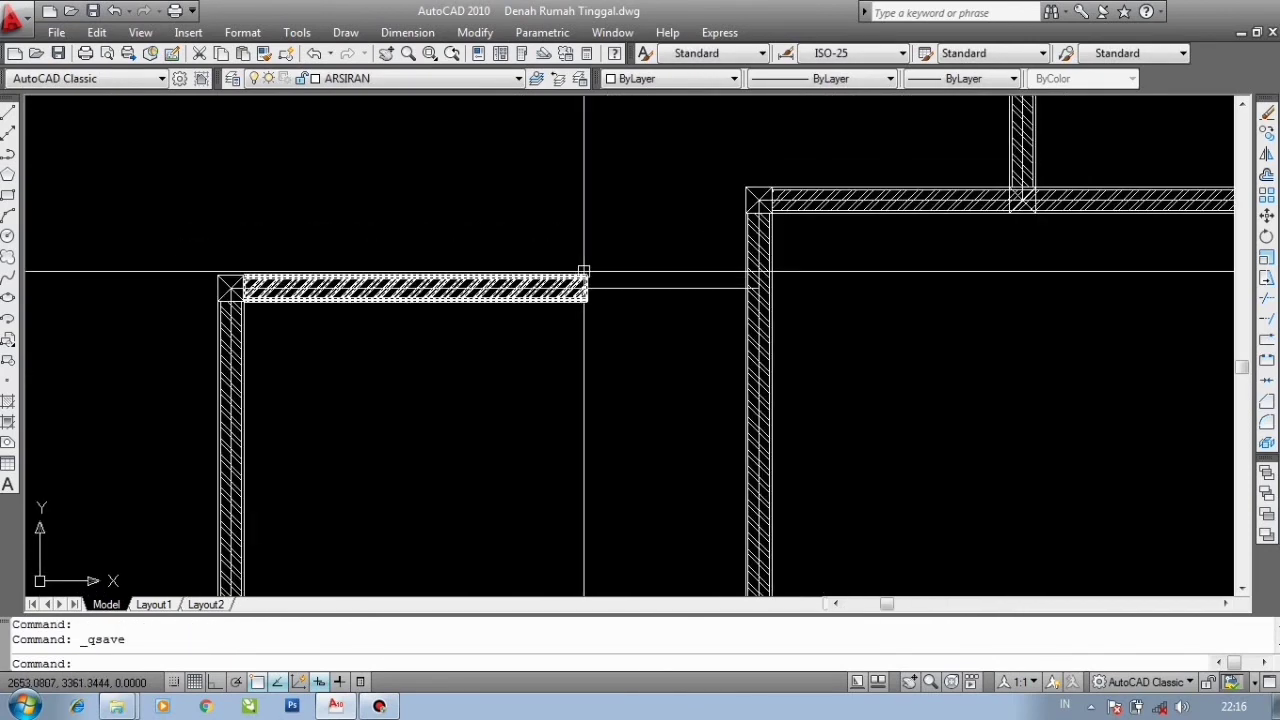
scroll(593, 300, down, 2)
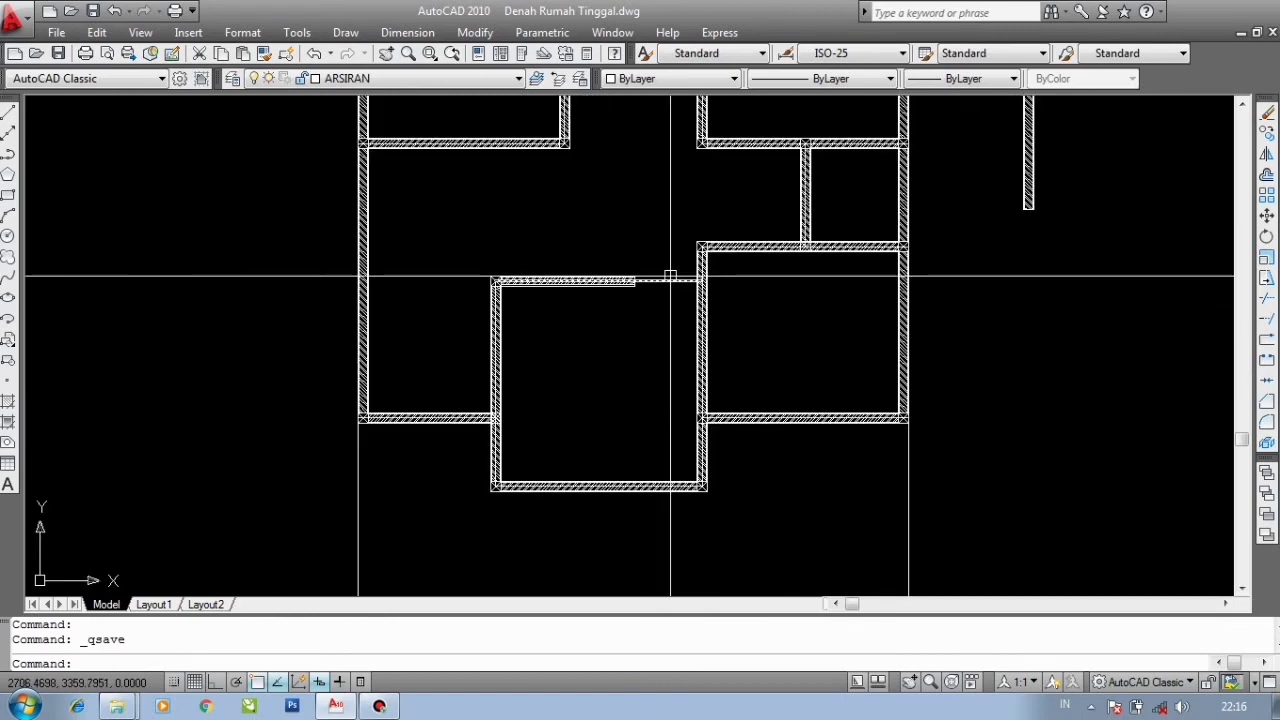
- Survey the floor plan and the loose wall segment to find where more walls are needed
click(642, 272)
middle_drag(642, 269, 617, 343)
scroll(612, 330, down, 4)
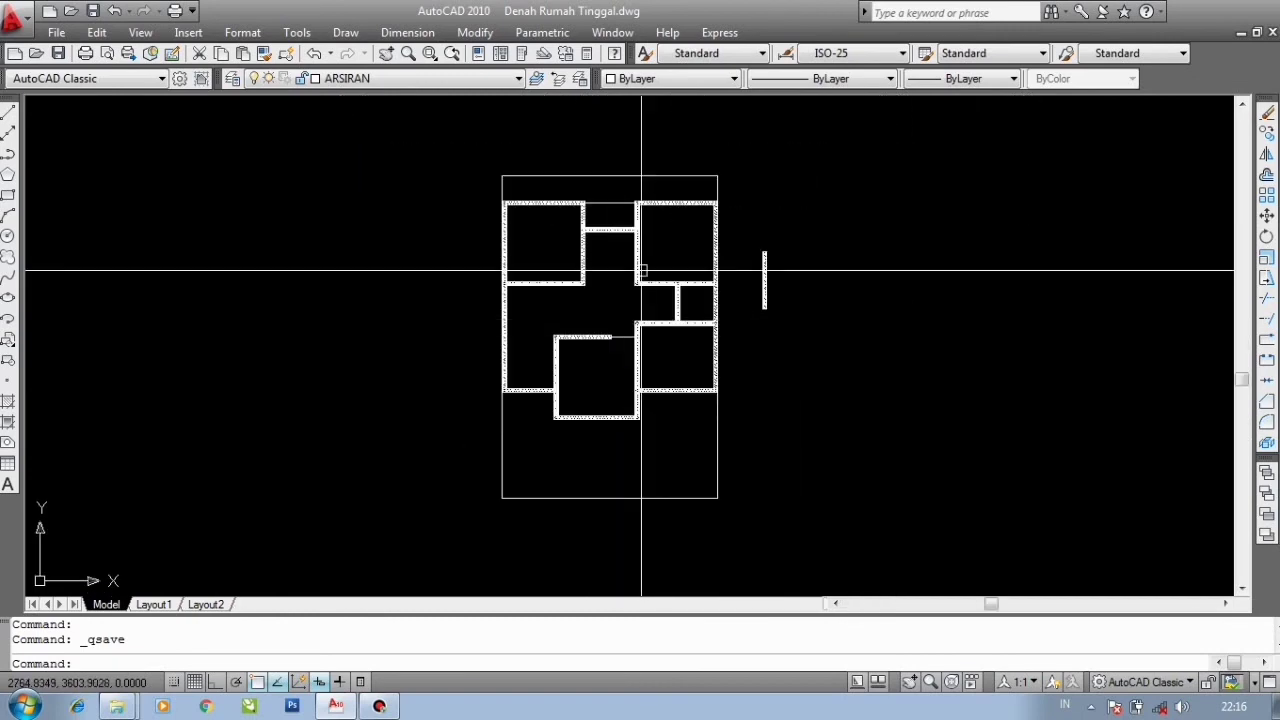
scroll(641, 271, up, 3)
middle_drag(600, 260, 606, 257)
scroll(612, 285, down, 4)
scroll(597, 201, up, 3)
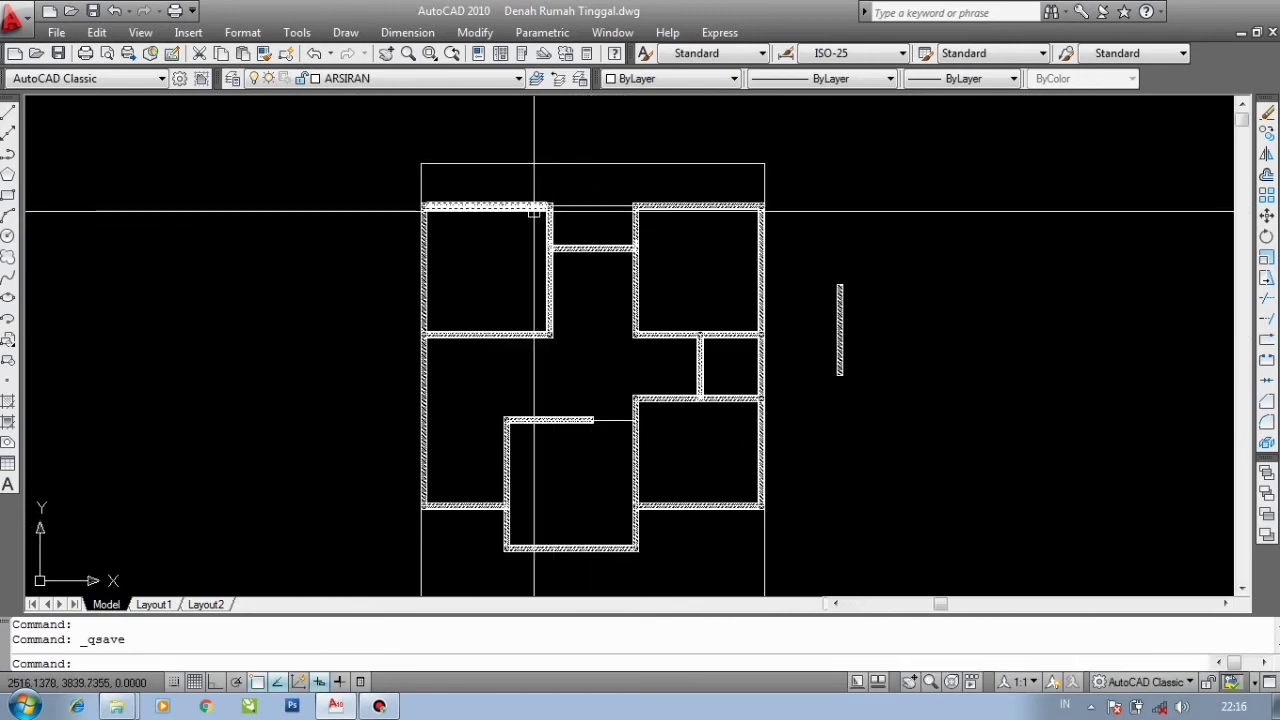
middle_drag(594, 286, 591, 228)
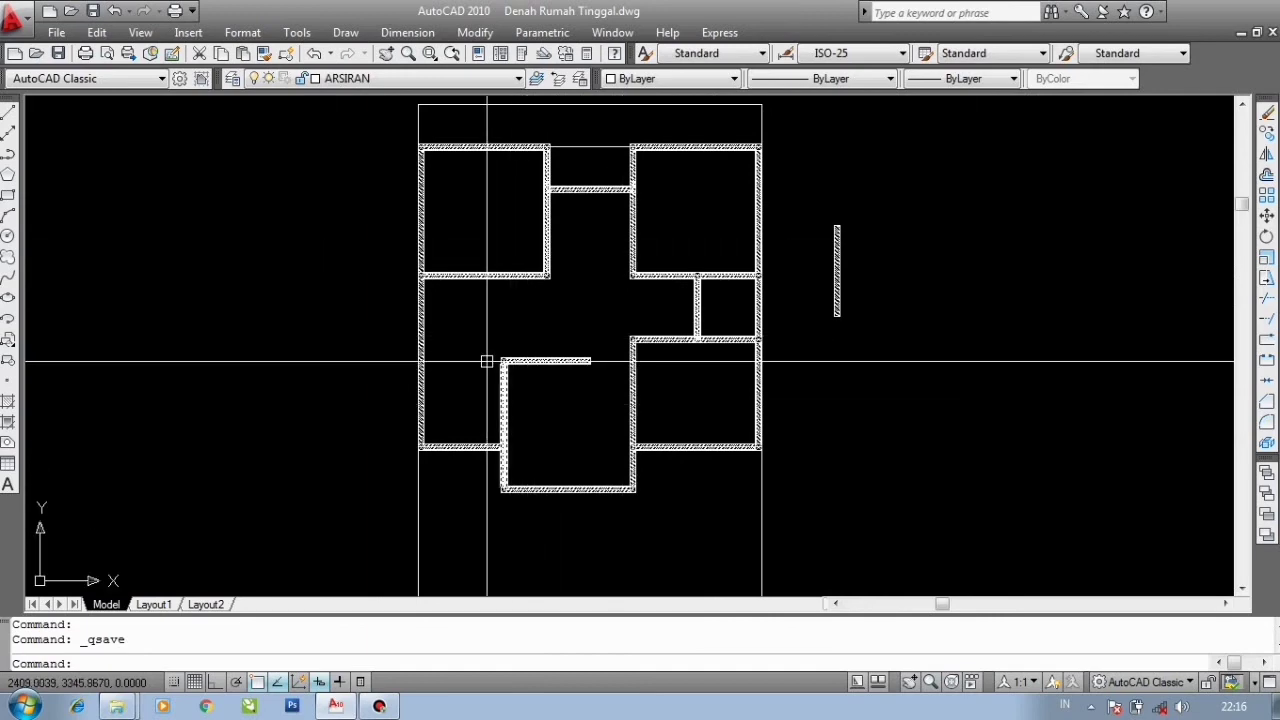
scroll(726, 308, up, 4)
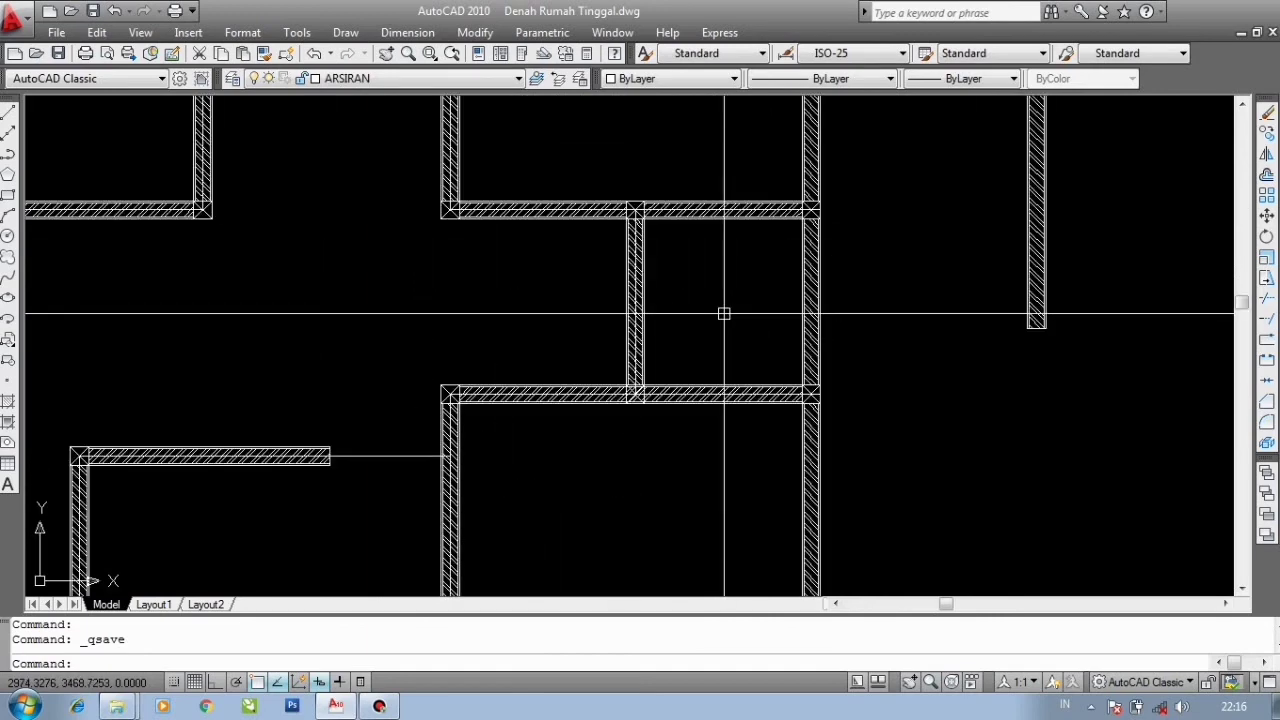
scroll(724, 314, down, 3)
middle_drag(571, 289, 620, 373)
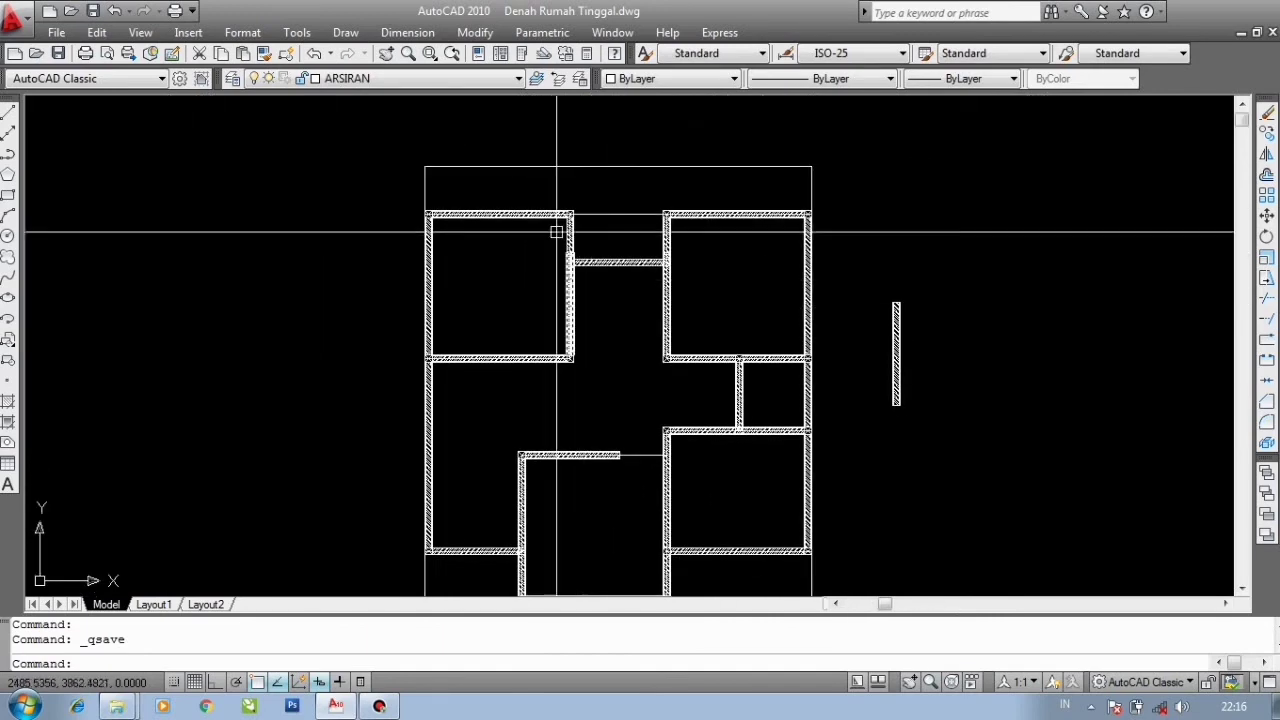
scroll(464, 172, up, 3)
scroll(384, 180, up, 3)
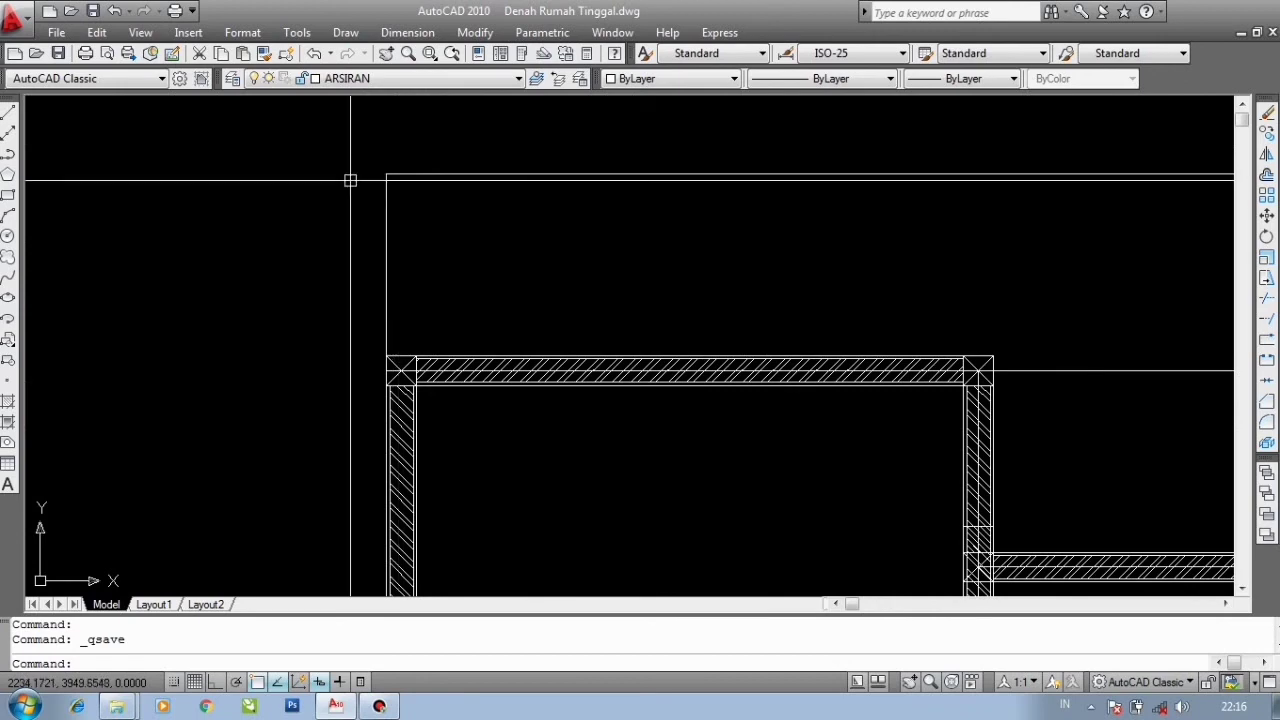
scroll(400, 205, down, 5)
- Copy the loose vertical wall segment from its bottom end onto two wall corners near the top of the plan
click(884, 373)
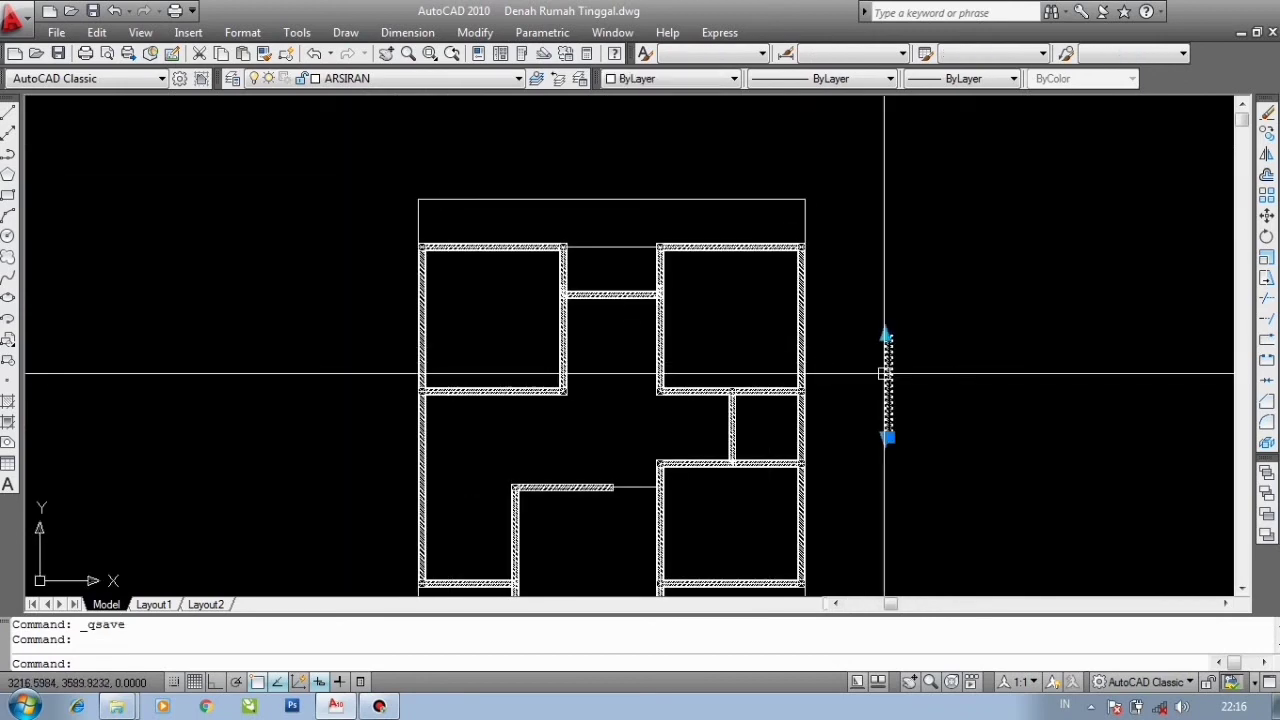
text(CO)
key(Return)
scroll(884, 373, up, 10)
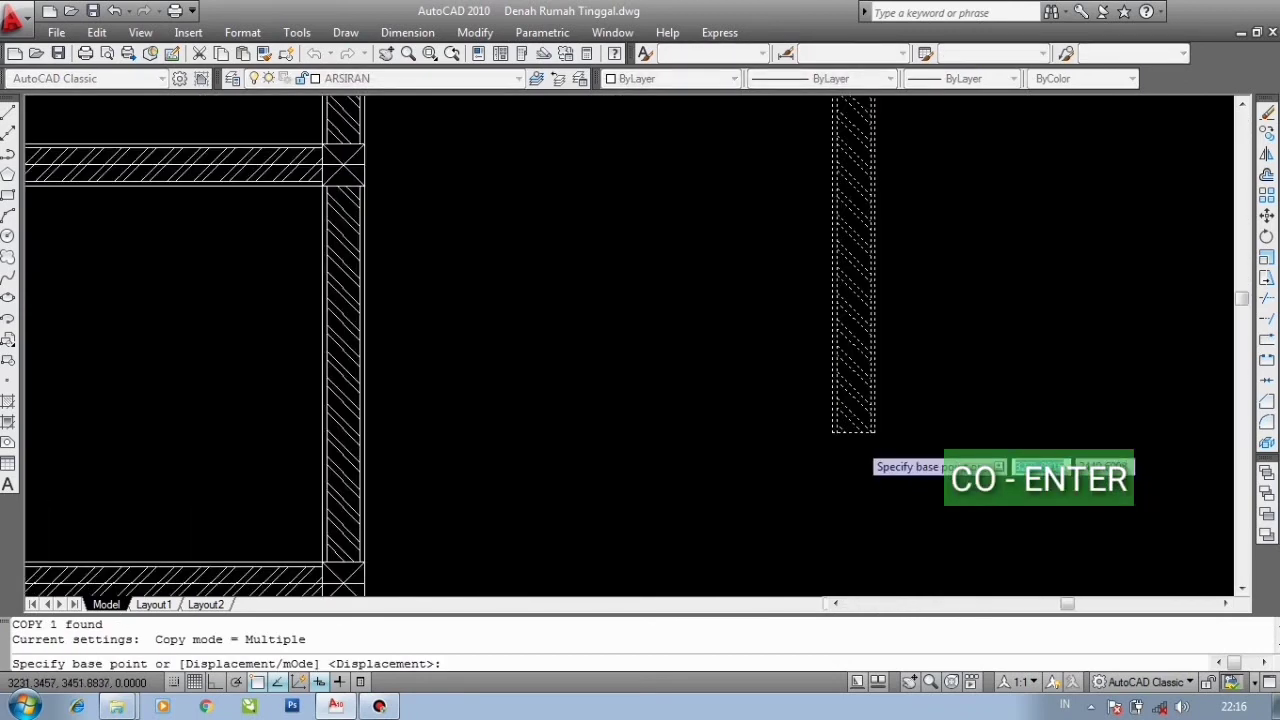
click(801, 425)
scroll(801, 425, down, 4)
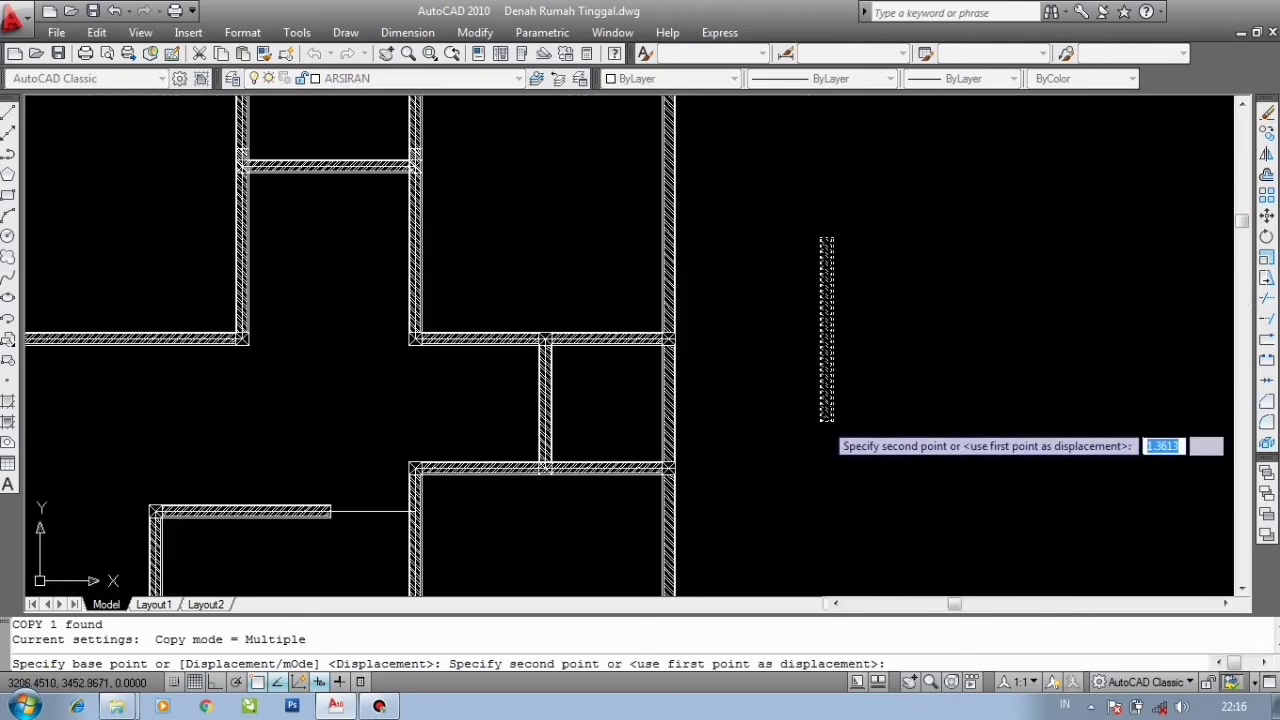
scroll(826, 520, up, 6)
scroll(431, 418, up, 2)
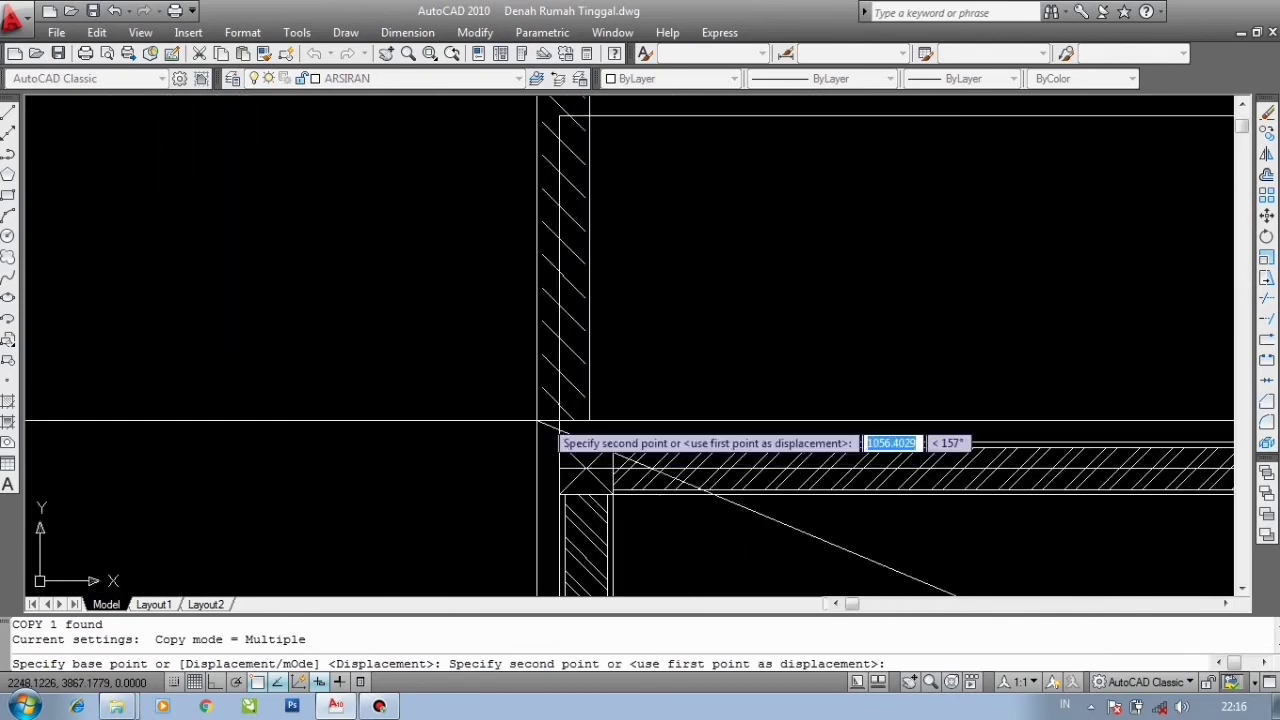
click(560, 436)
scroll(480, 380, down, 5)
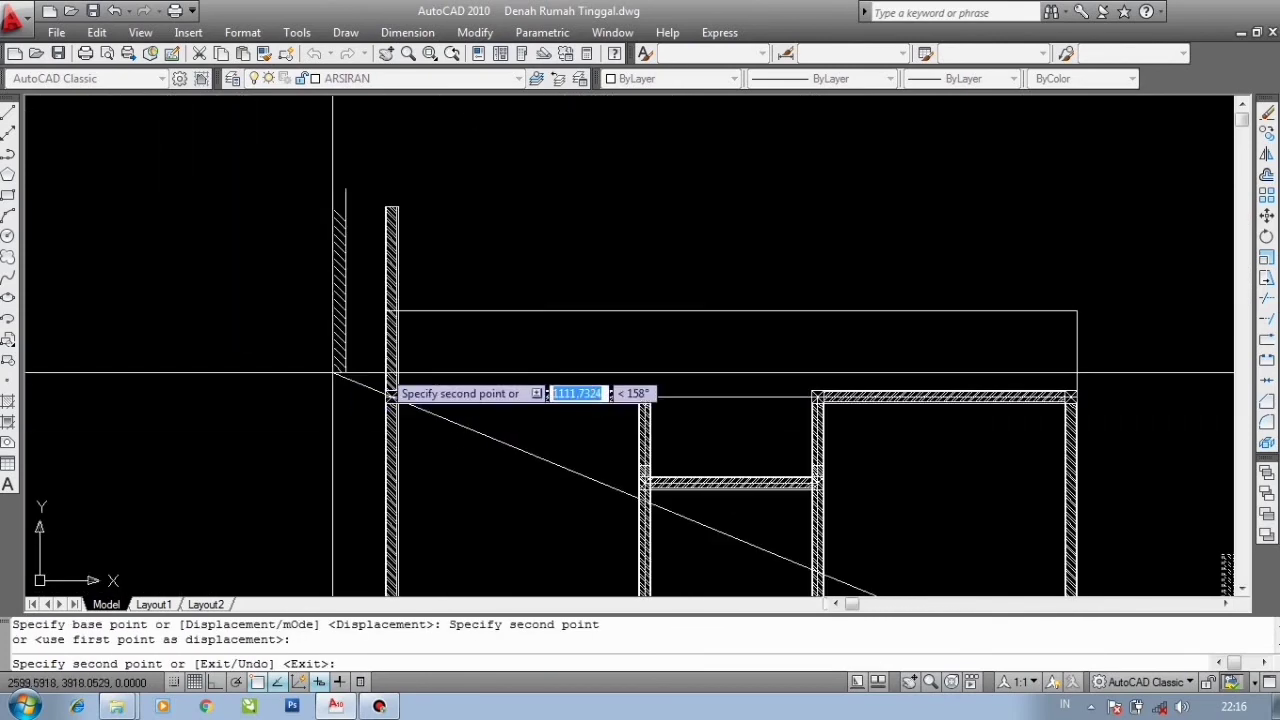
scroll(1060, 380, up, 5)
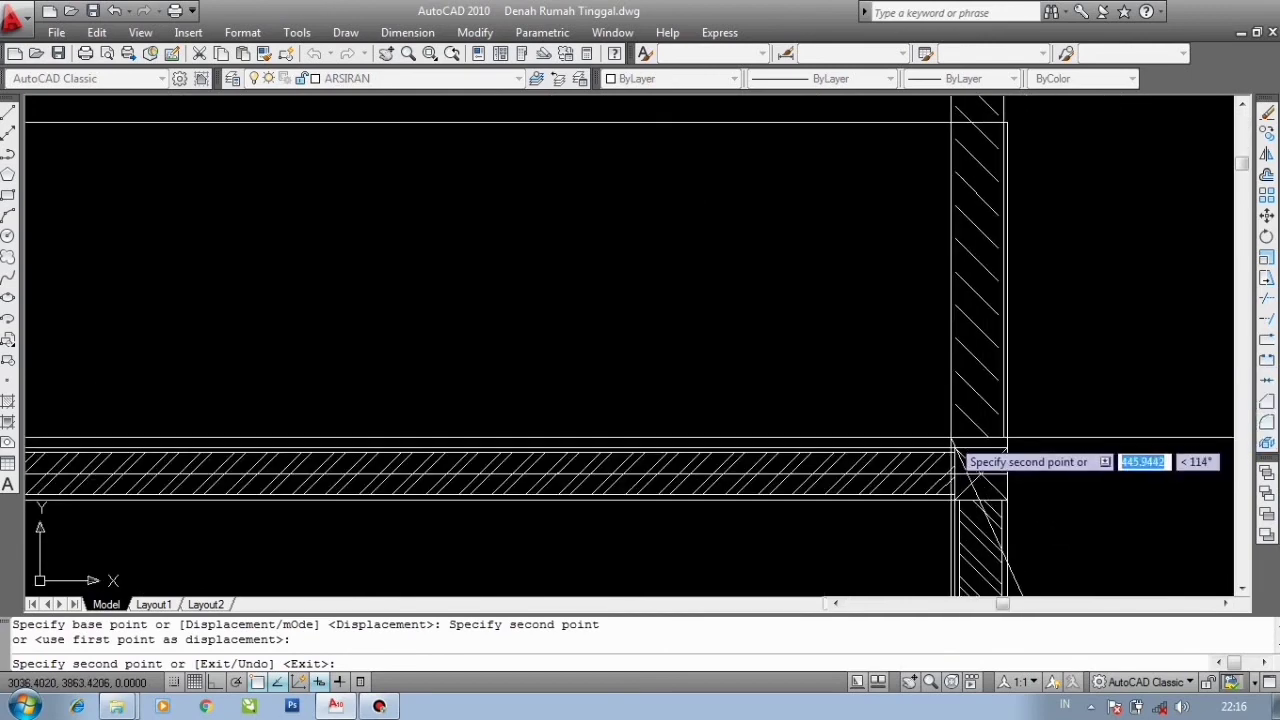
click(952, 441)
key(Escape)
- Copy the horizontal wall segment from its right end to a higher point on the right vertical wall
scroll(860, 428, down, 3)
click(860, 428)
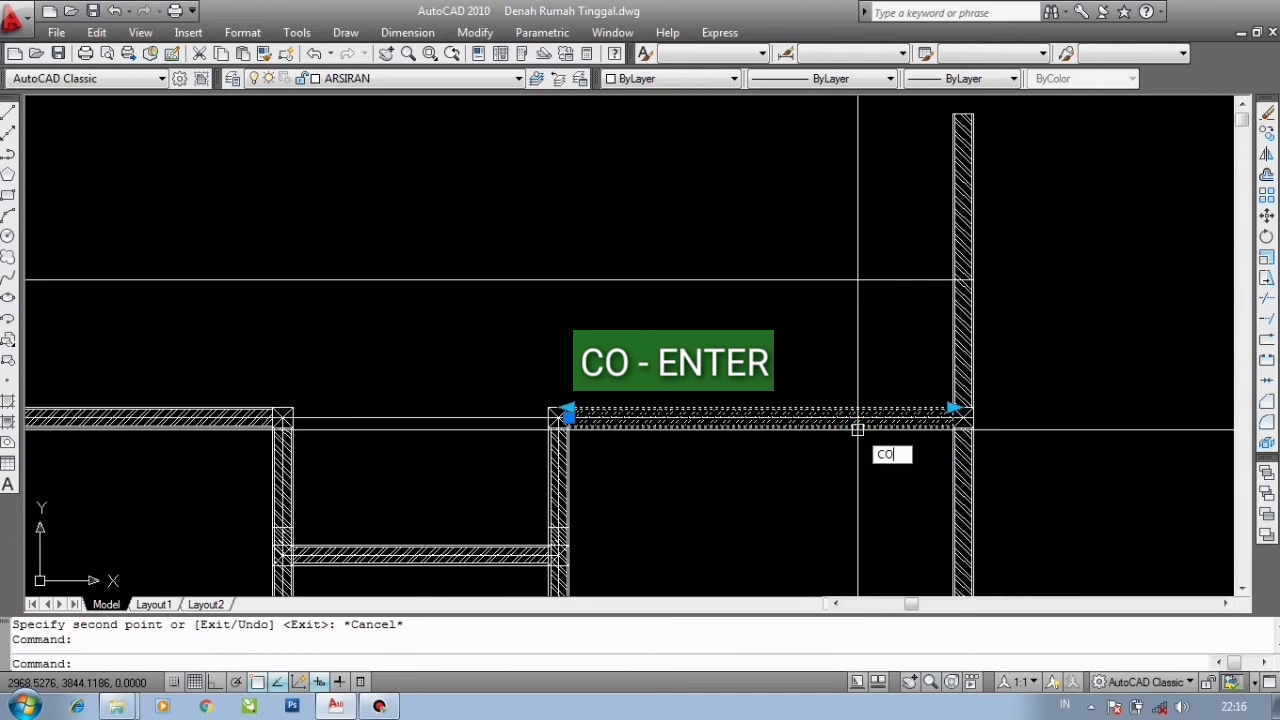
text(CO)
key(Return)
scroll(843, 409, up, 3)
scroll(677, 423, down, 3)
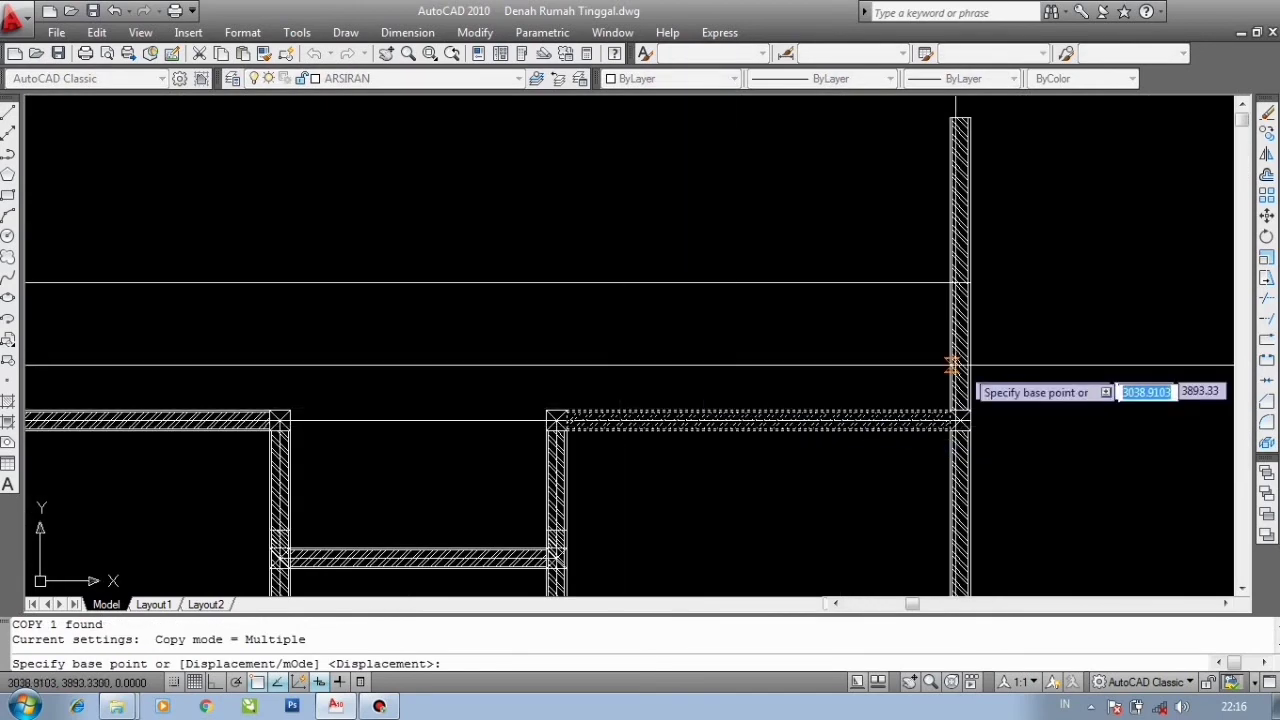
scroll(960, 405, up, 6)
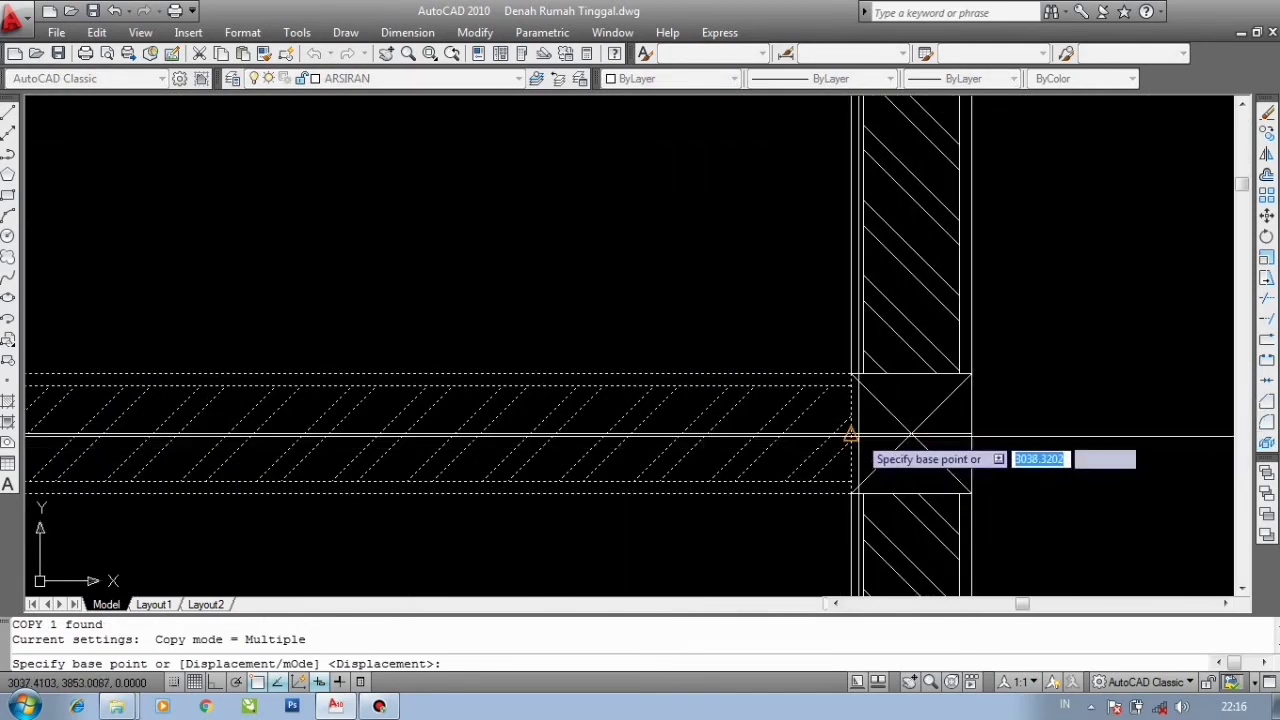
click(850, 432)
scroll(850, 360, down, 3)
scroll(880, 310, up, 5)
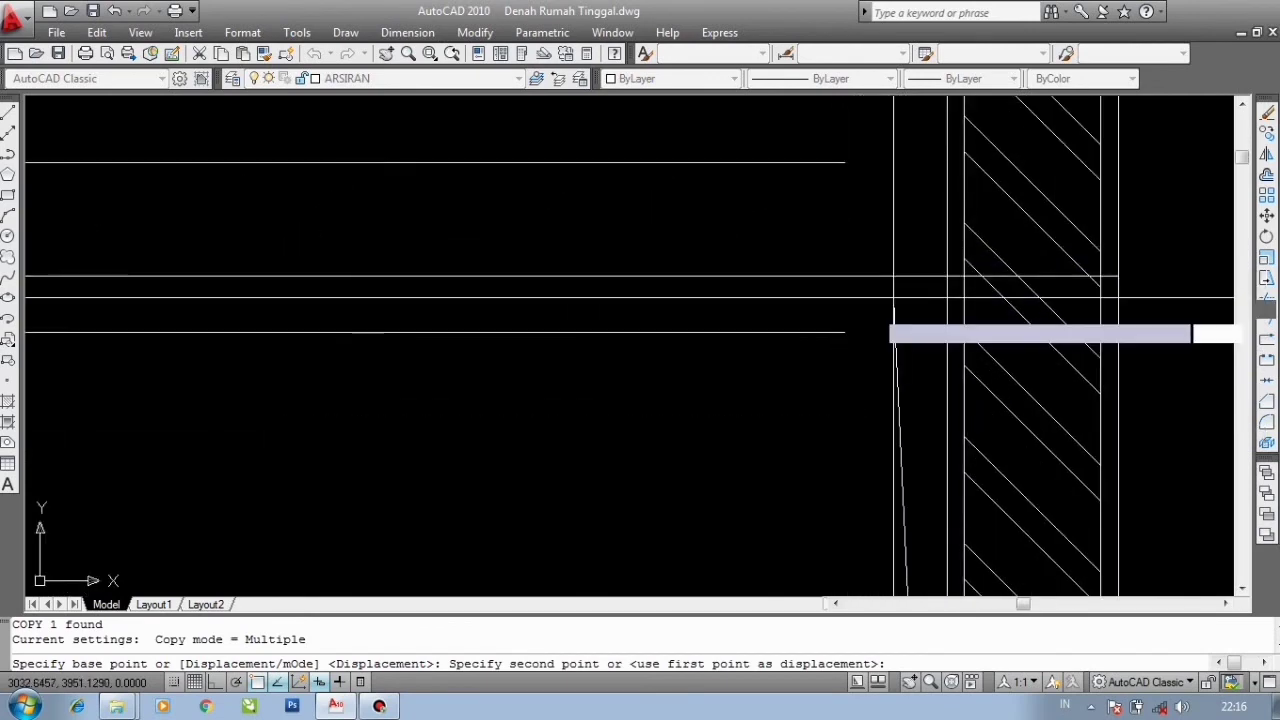
click(948, 276)
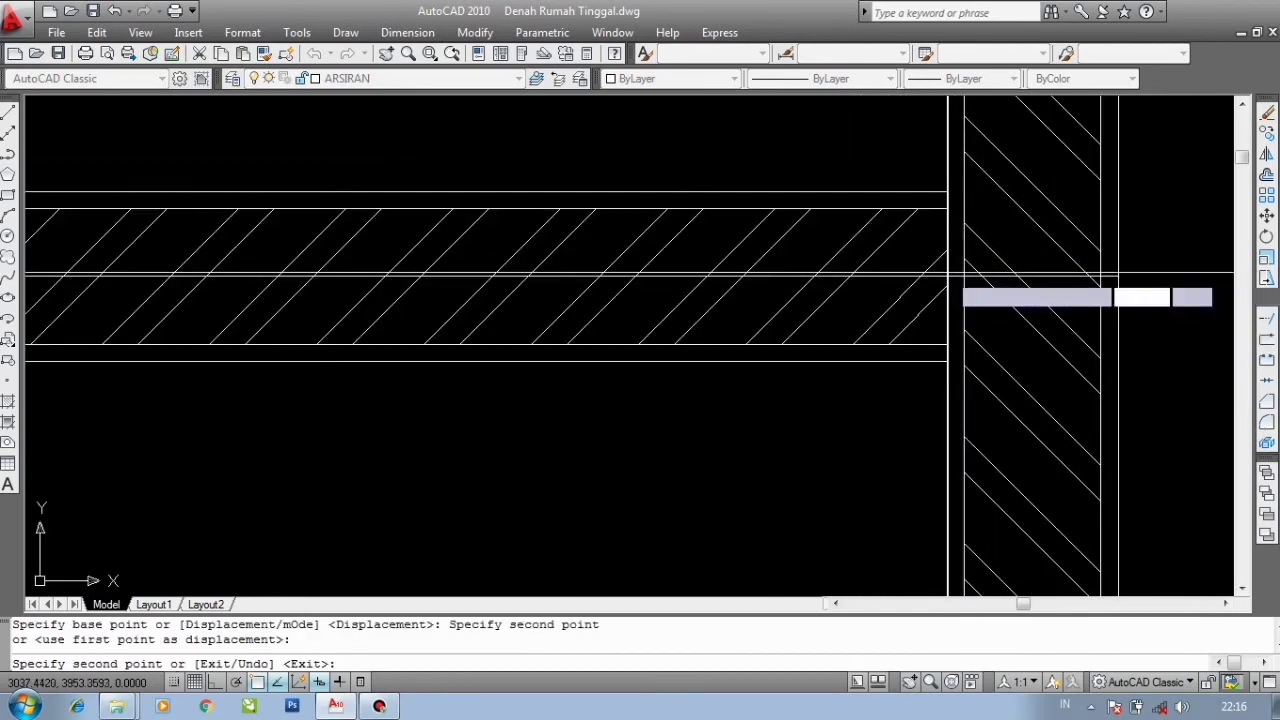
scroll(948, 276, down, 5)
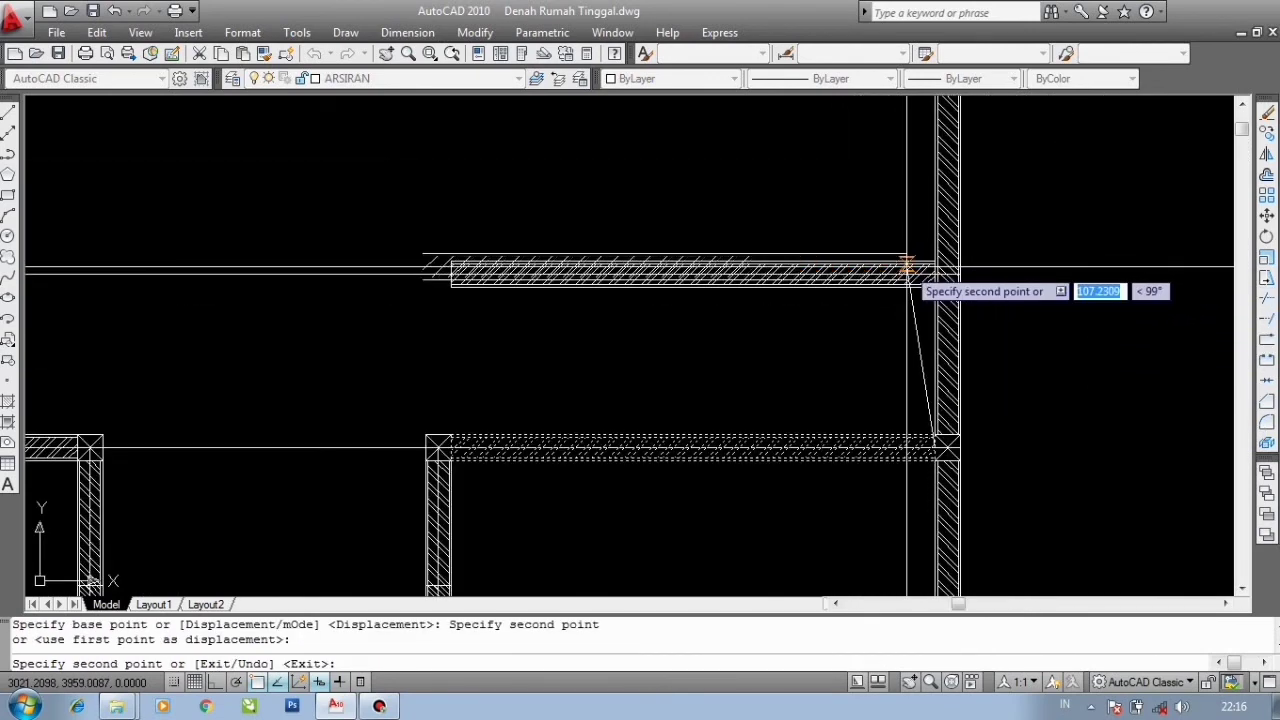
key(Escape)
- Move the copied horizontal wall about 7 units straight down to align with the guide line
scroll(823, 309, up, 2)
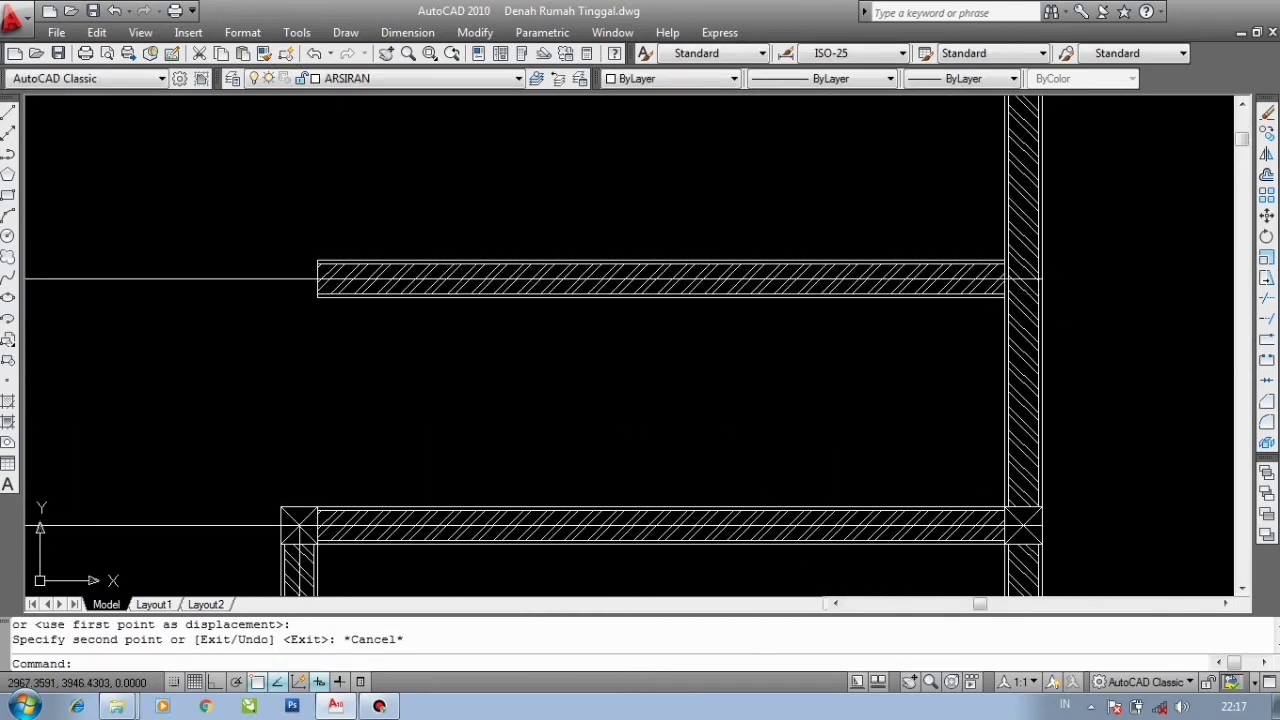
click(831, 294)
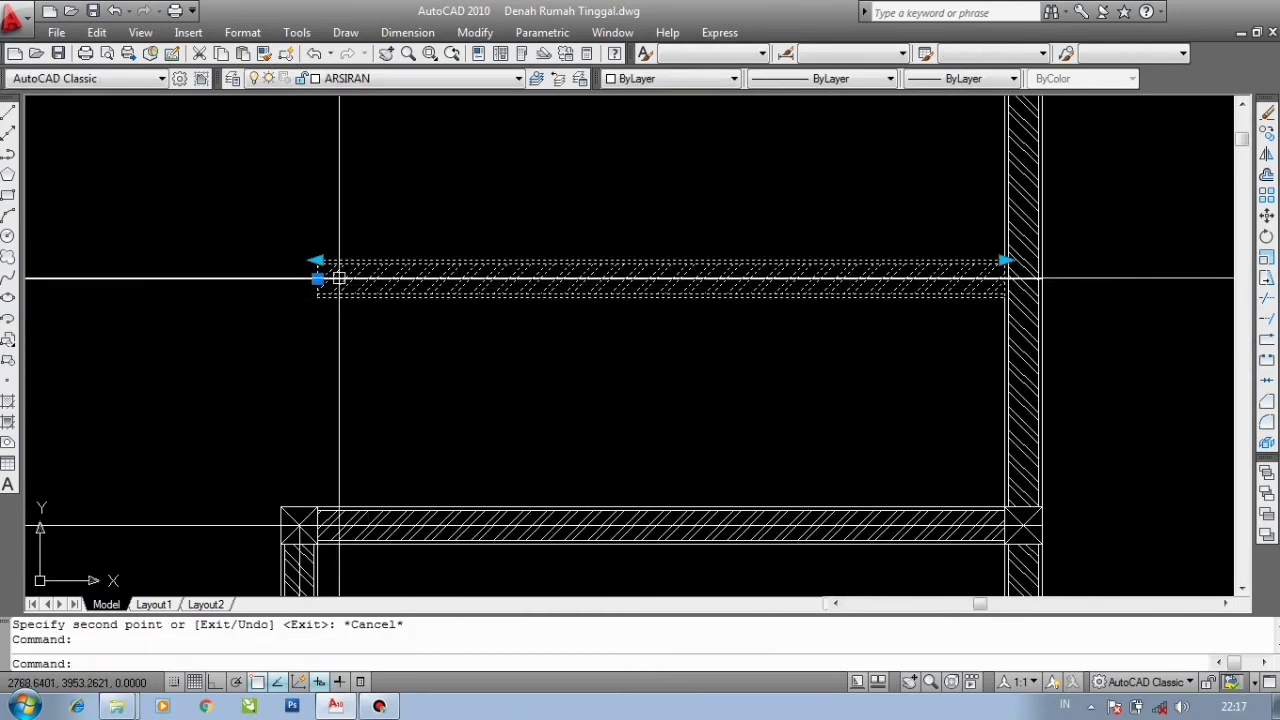
text(m)
key(Return)
scroll(330, 276, up, 5)
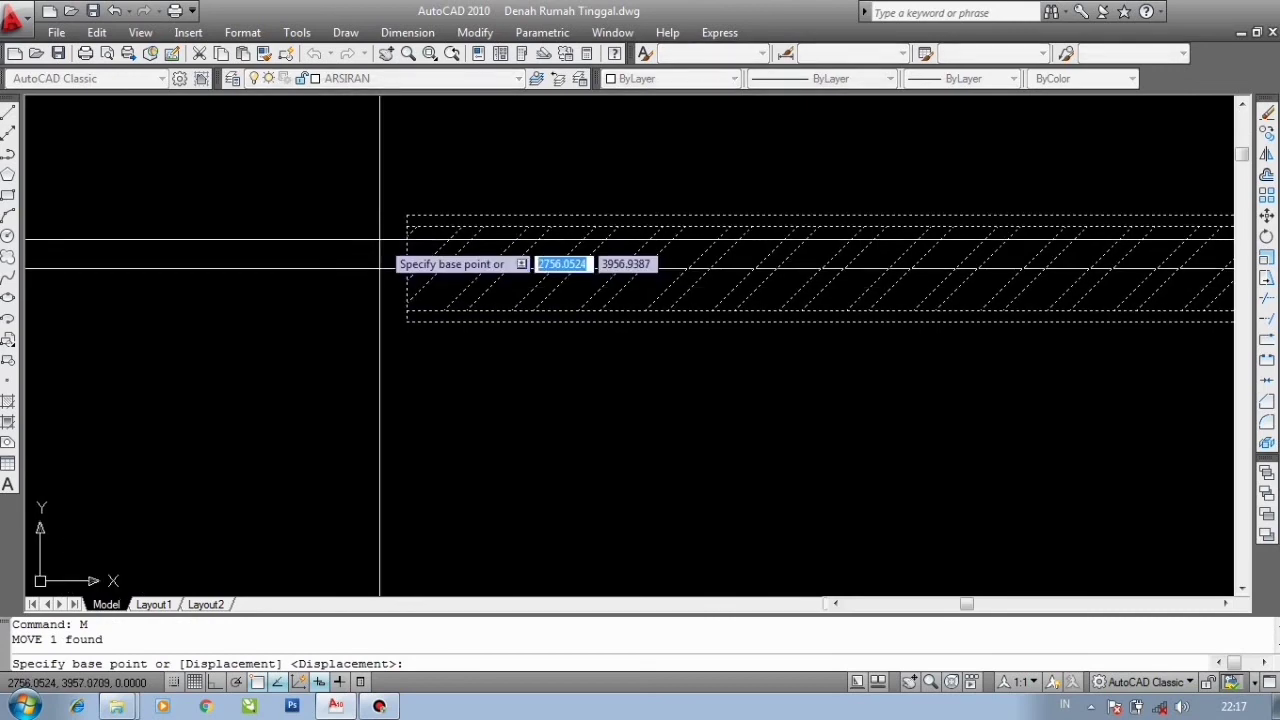
scroll(400, 277, up, 2)
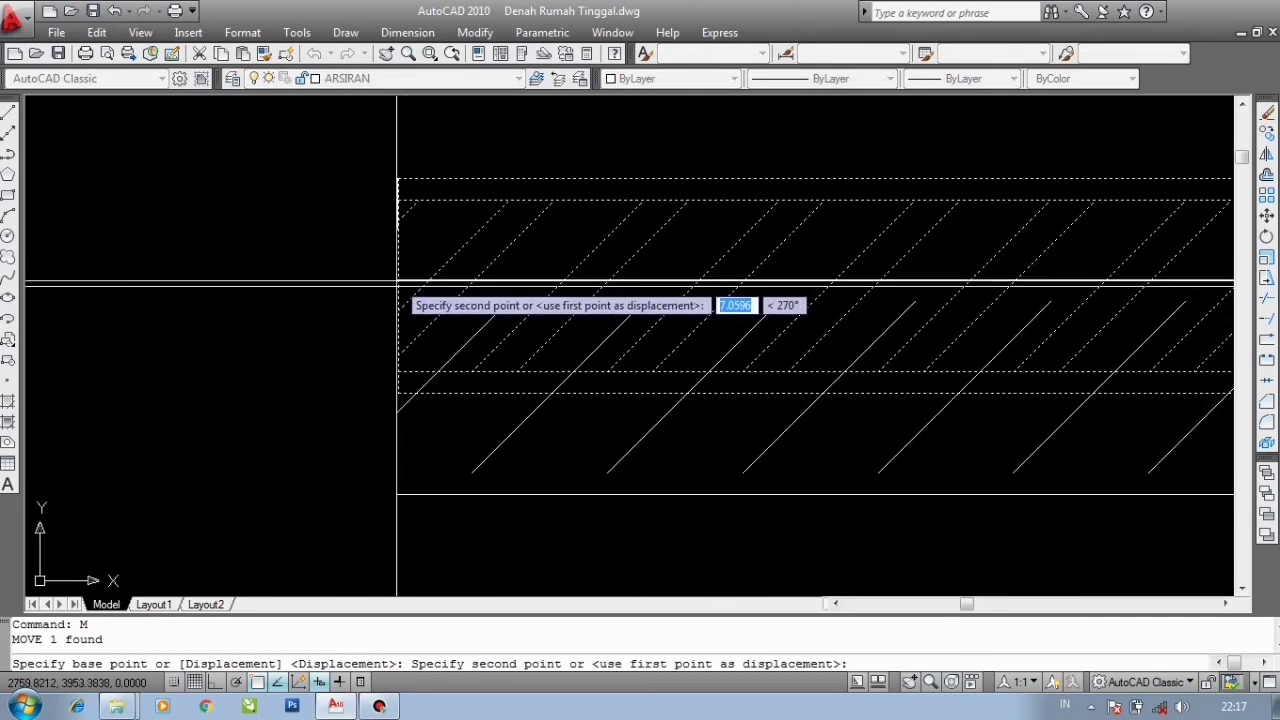
click(394, 286)
scroll(425, 240, down, 2)
scroll(425, 240, down, 3)
scroll(429, 247, up, 3)
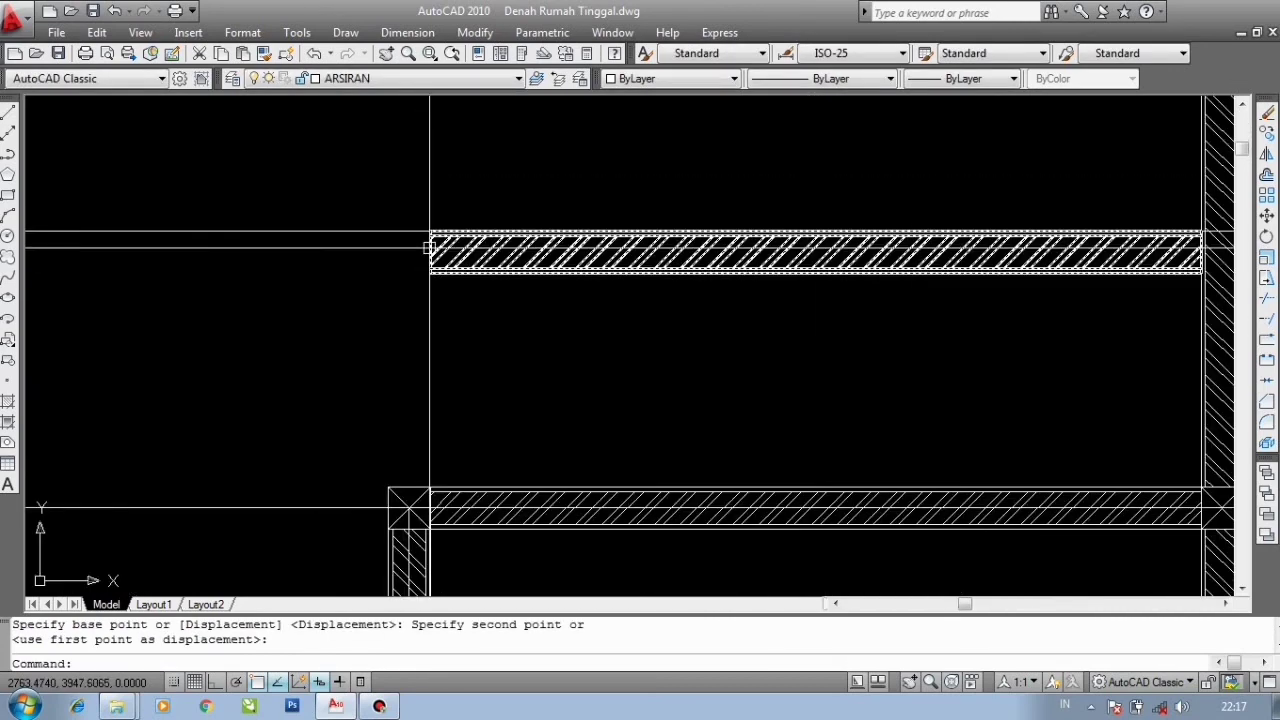
- Stretch the top end of the left vertical wall down to the level of the new horizontal wall
scroll(851, 334, down, 3)
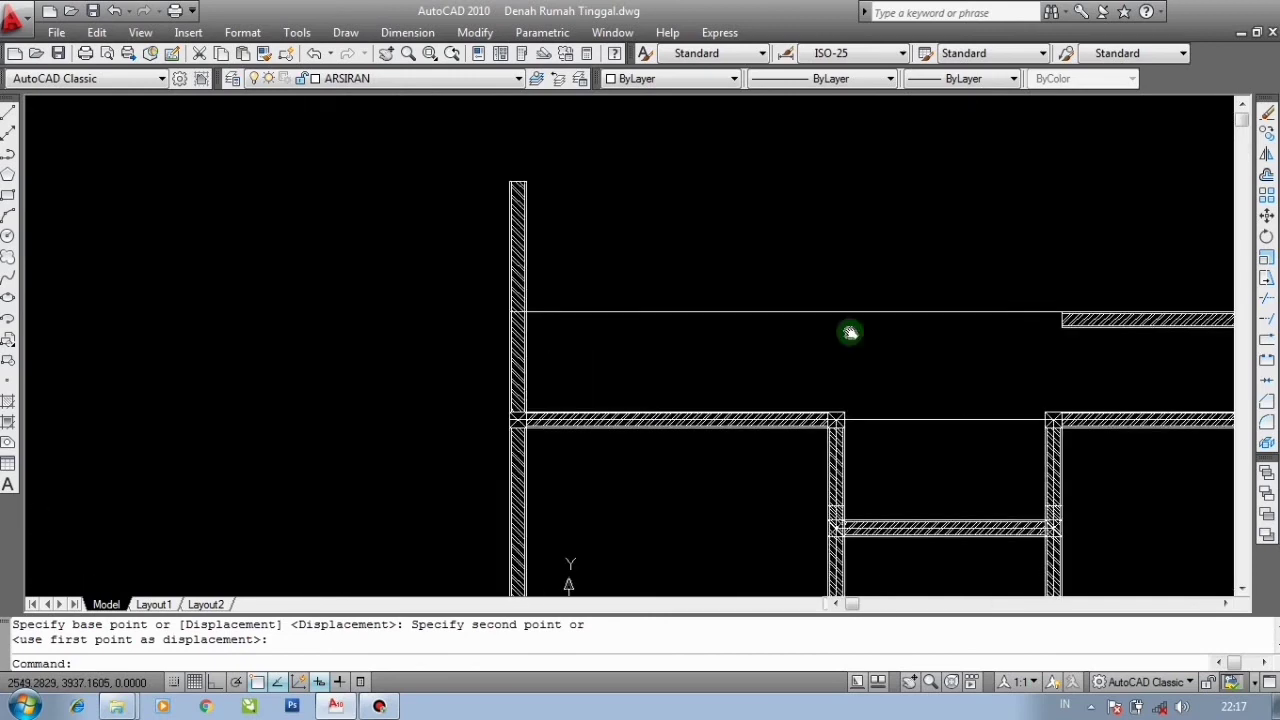
scroll(757, 329, up, 2)
scroll(896, 340, up, 2)
drag(506, 254, 464, 197)
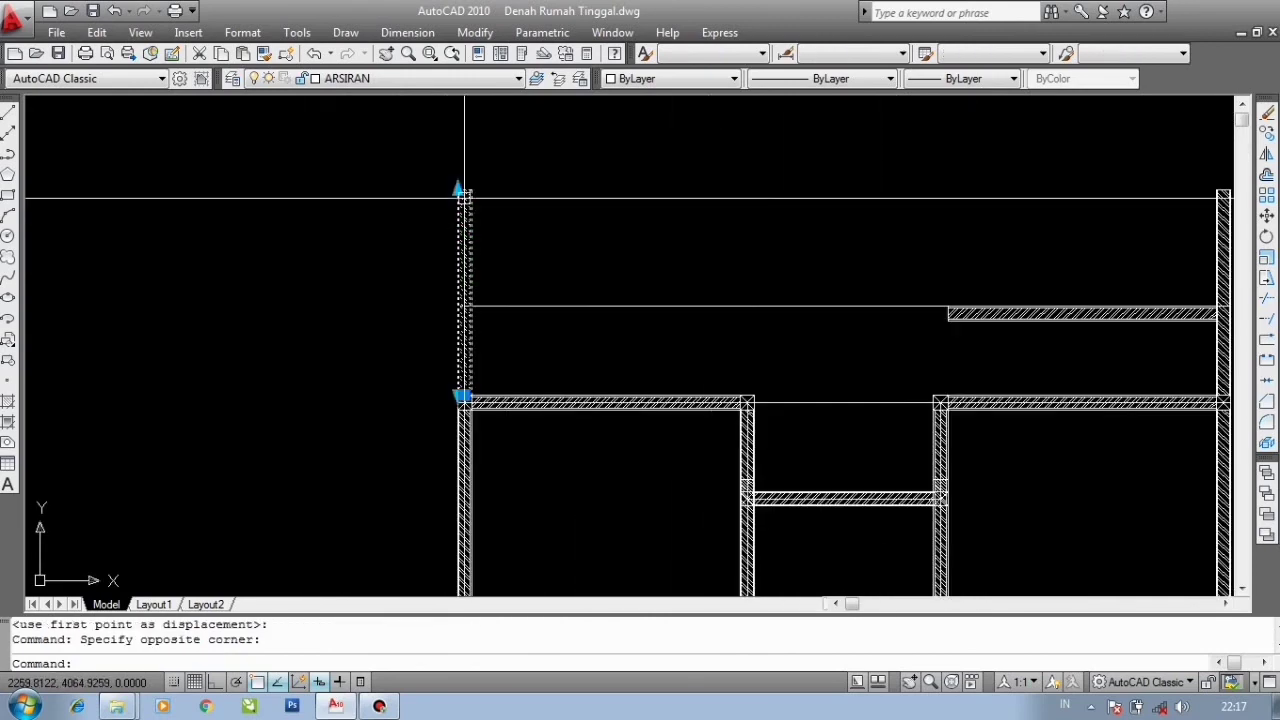
scroll(464, 197, up, 2)
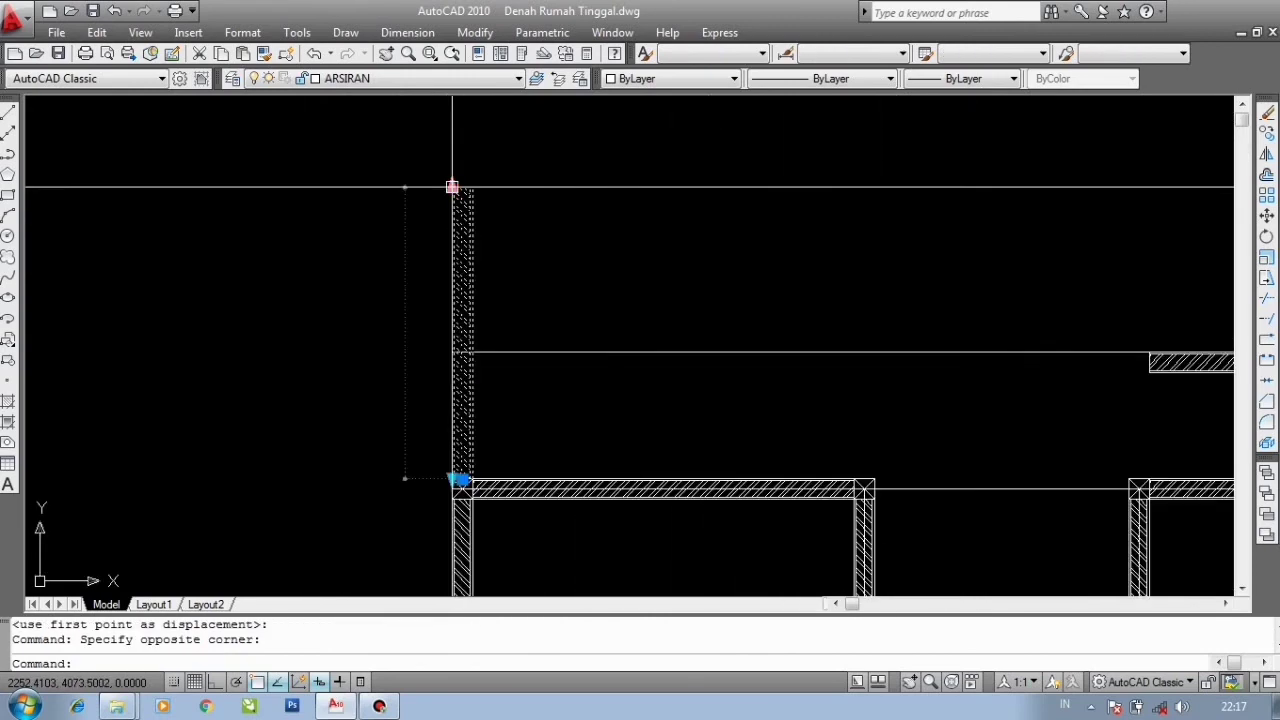
click(571, 352)
scroll(404, 274, down, 3)
scroll(686, 328, down, 2)
scroll(818, 317, up, 2)
key(Escape)
scroll(818, 317, up, 2)
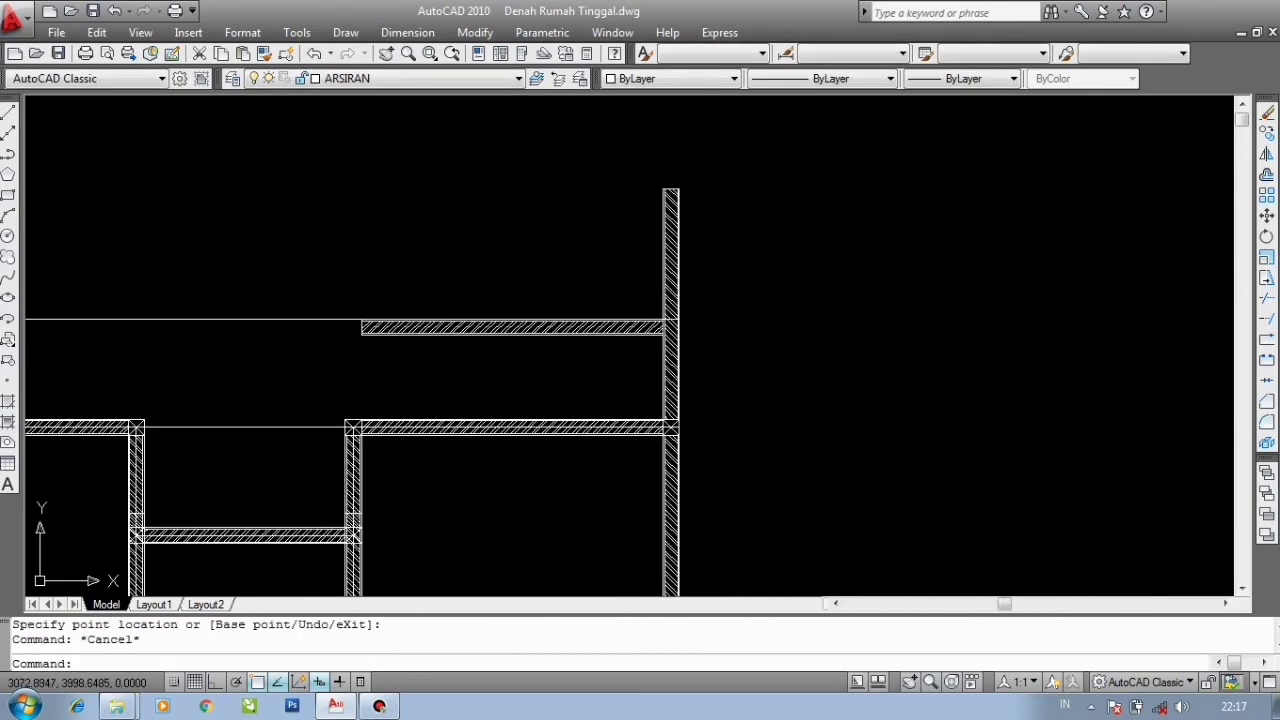
- Stretch the top end of the right vertical wall down to the top edge of the new horizontal wall
drag(690, 248, 655, 189)
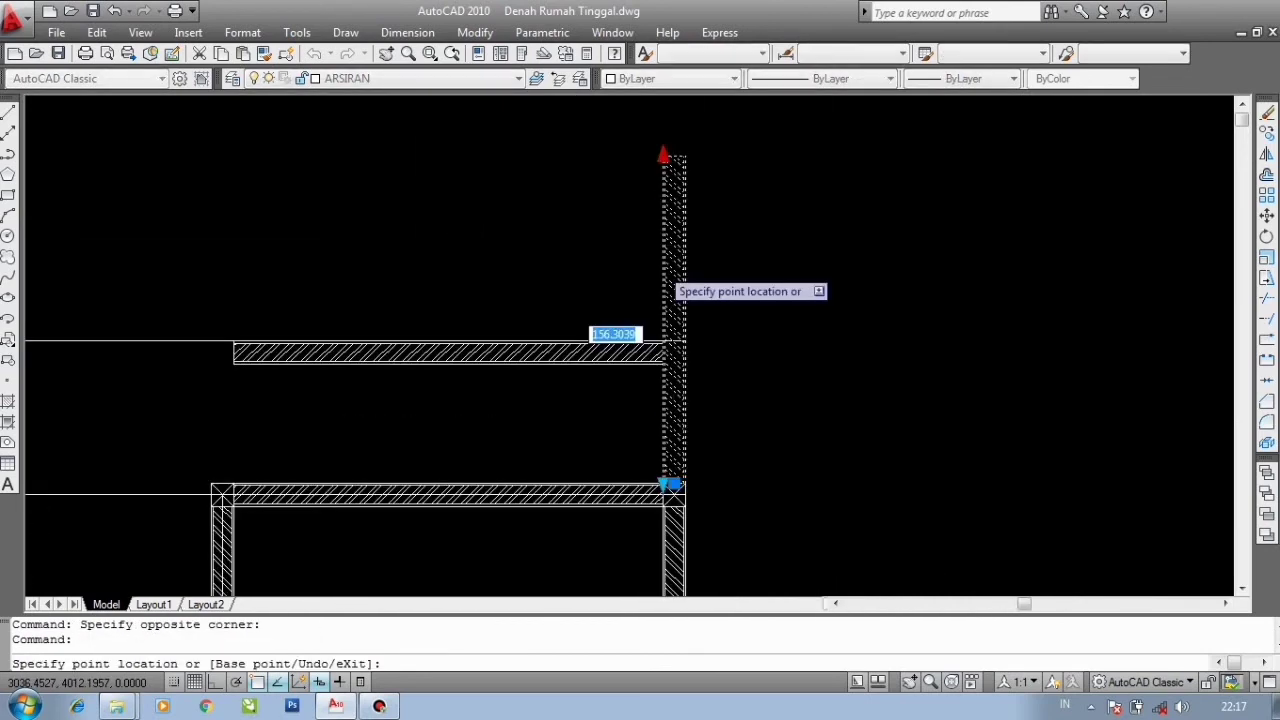
scroll(668, 418, up, 6)
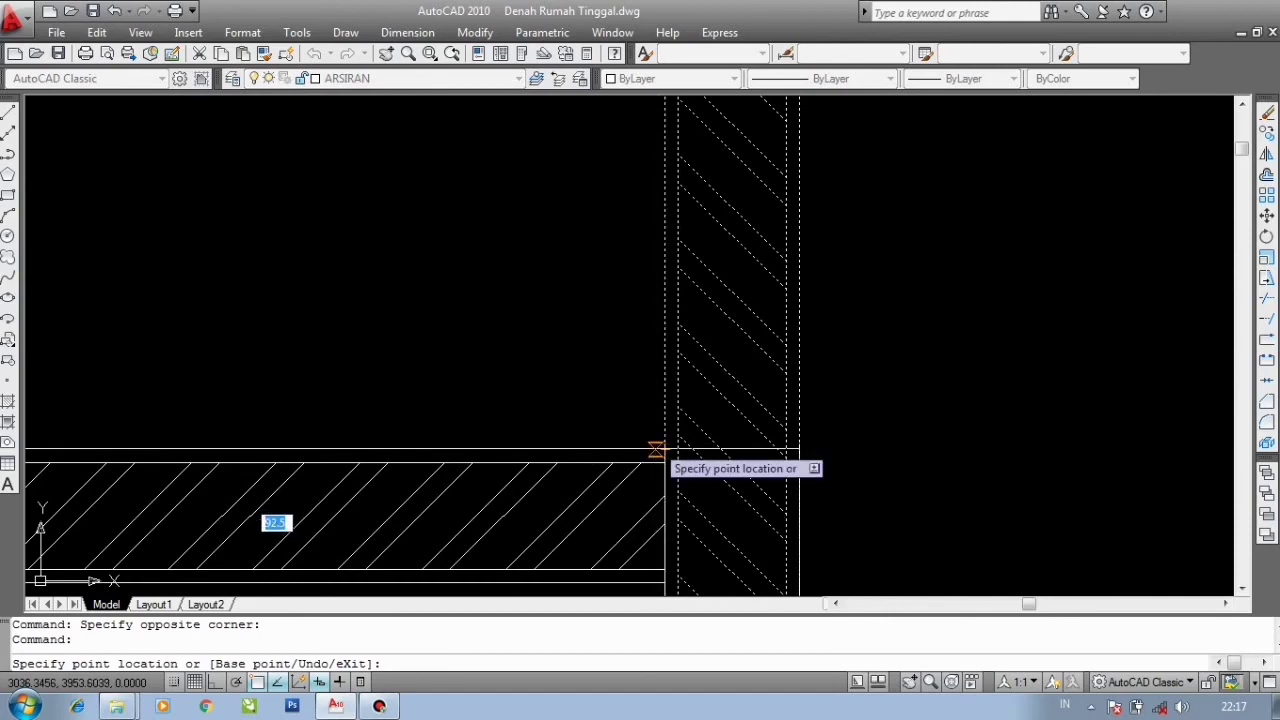
click(661, 446)
scroll(697, 449, down, 6)
key(Escape)
- Stretch the left end of the new upper horizontal wall until it meets the left vertical wall
mouse_move(328, 338)
middle_down()
mouse_move(484, 299)
mouse_move(812, 279)
middle_up()
click(484, 299)
click(816, 266)
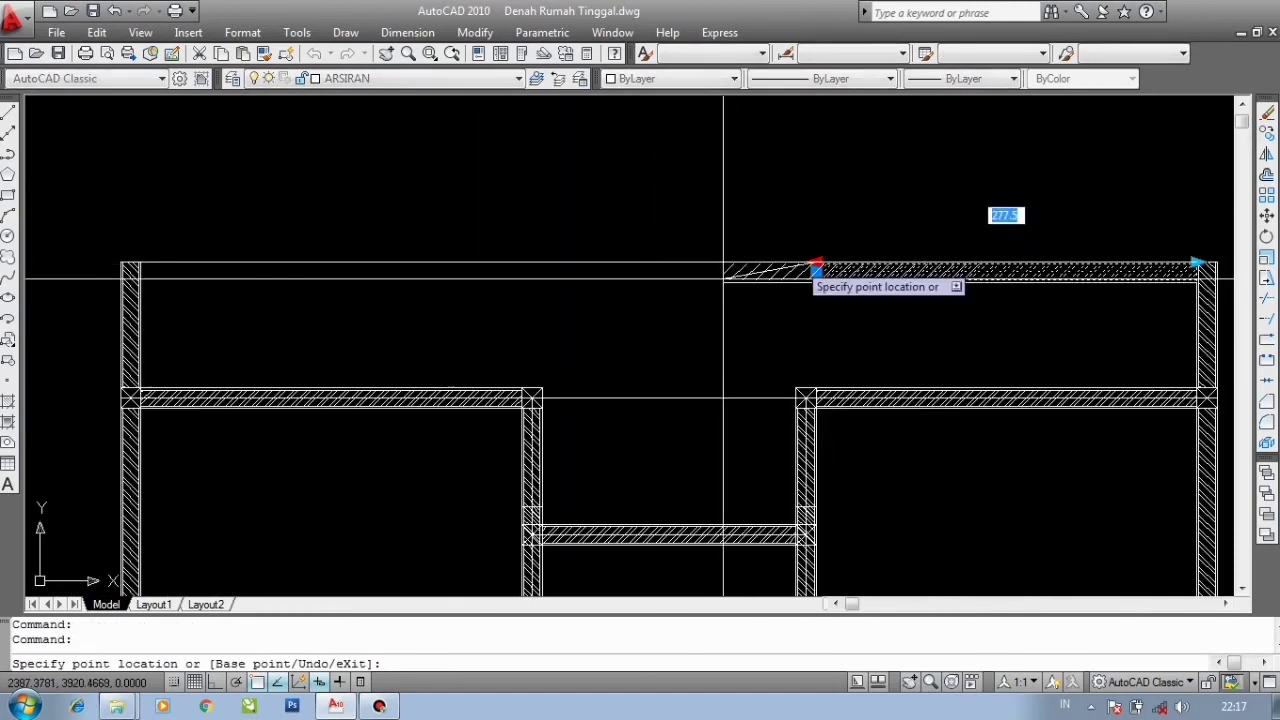
scroll(150, 300, up, 4)
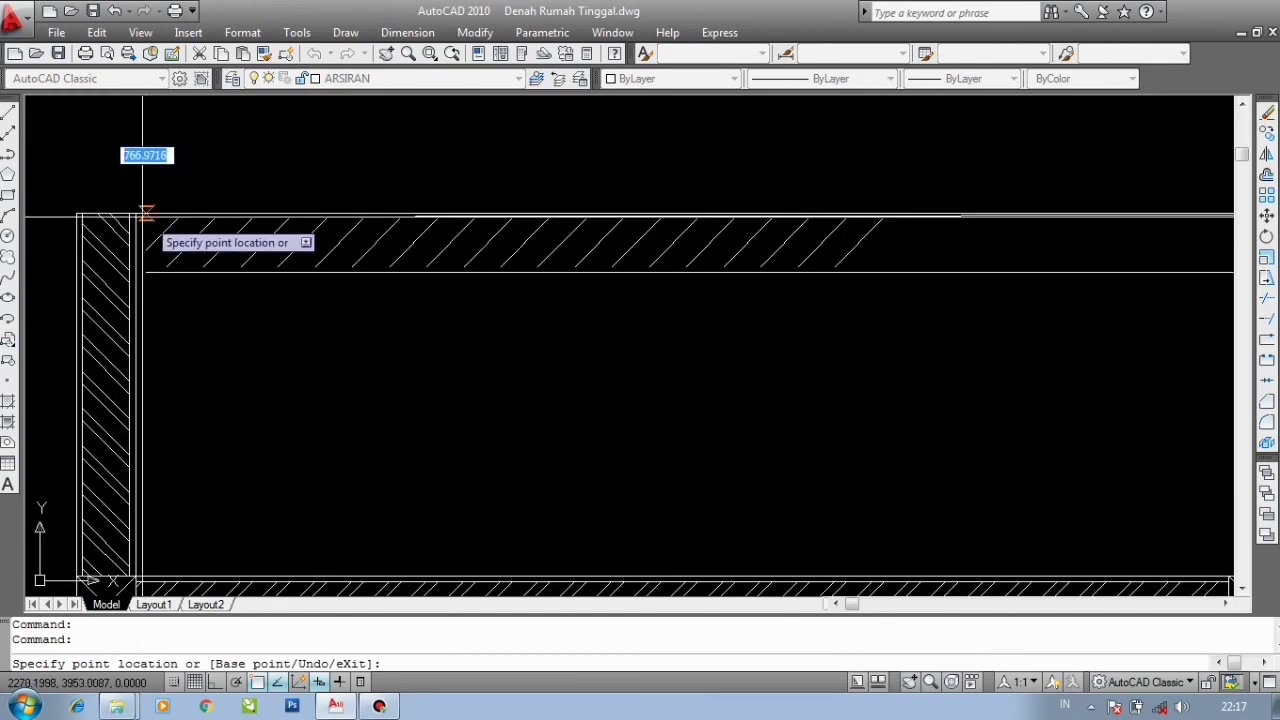
key(Escape)
scroll(170, 210, down, 4)
scroll(162, 180, up, 8)
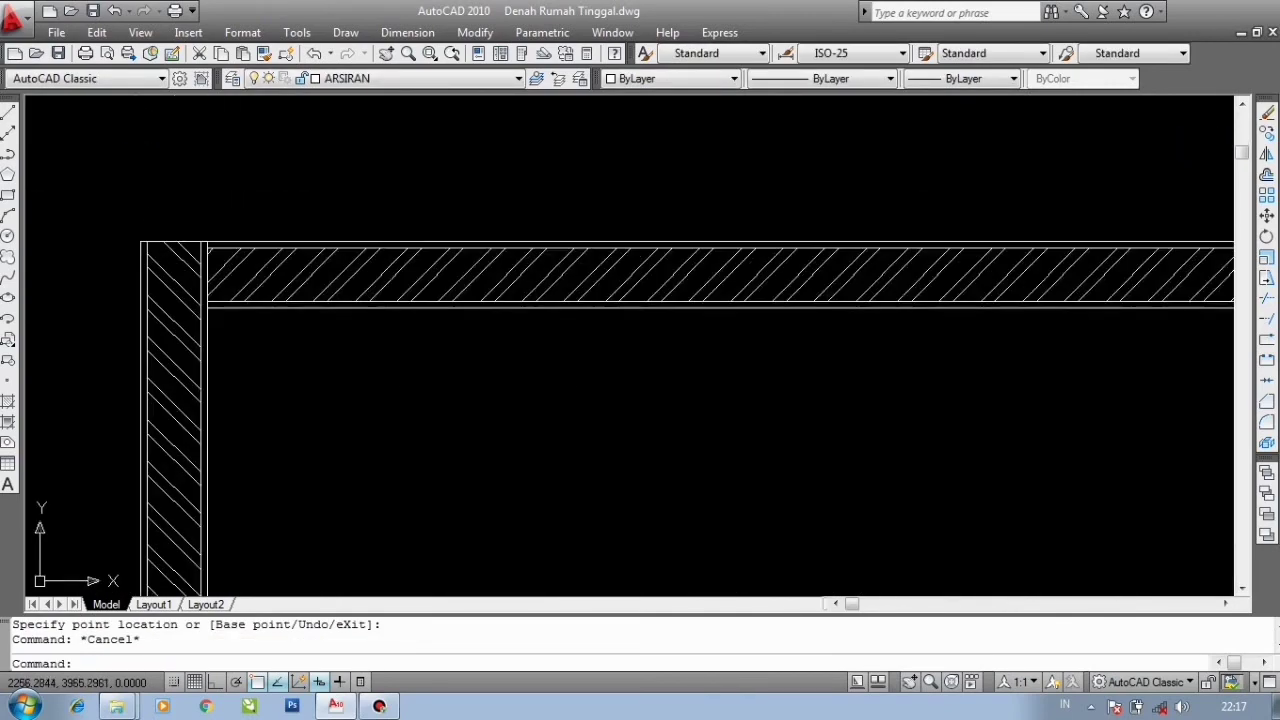
- Shorten the top end of the left vertical wall to leave room for a corner column
scroll(296, 286, down, 7)
middle_drag(477, 290, 120, 254)
scroll(120, 254, down, 4)
scroll(474, 251, down, 2)
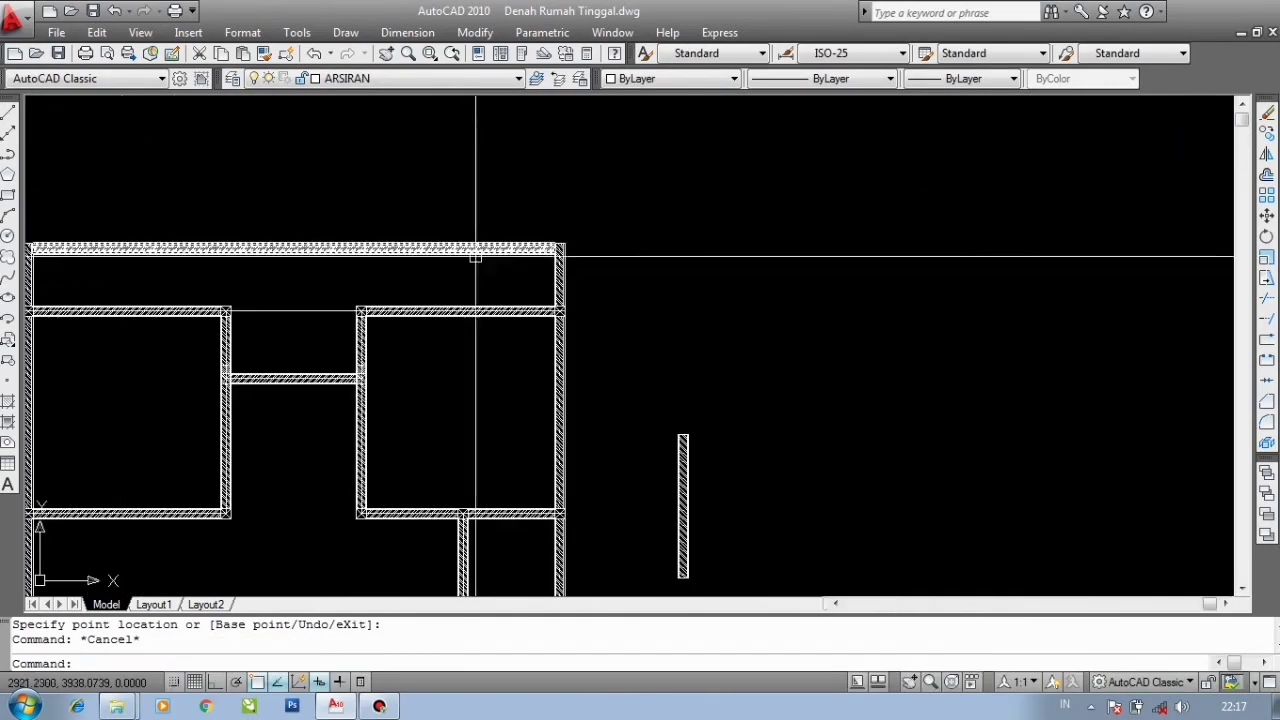
scroll(491, 249, up, 4)
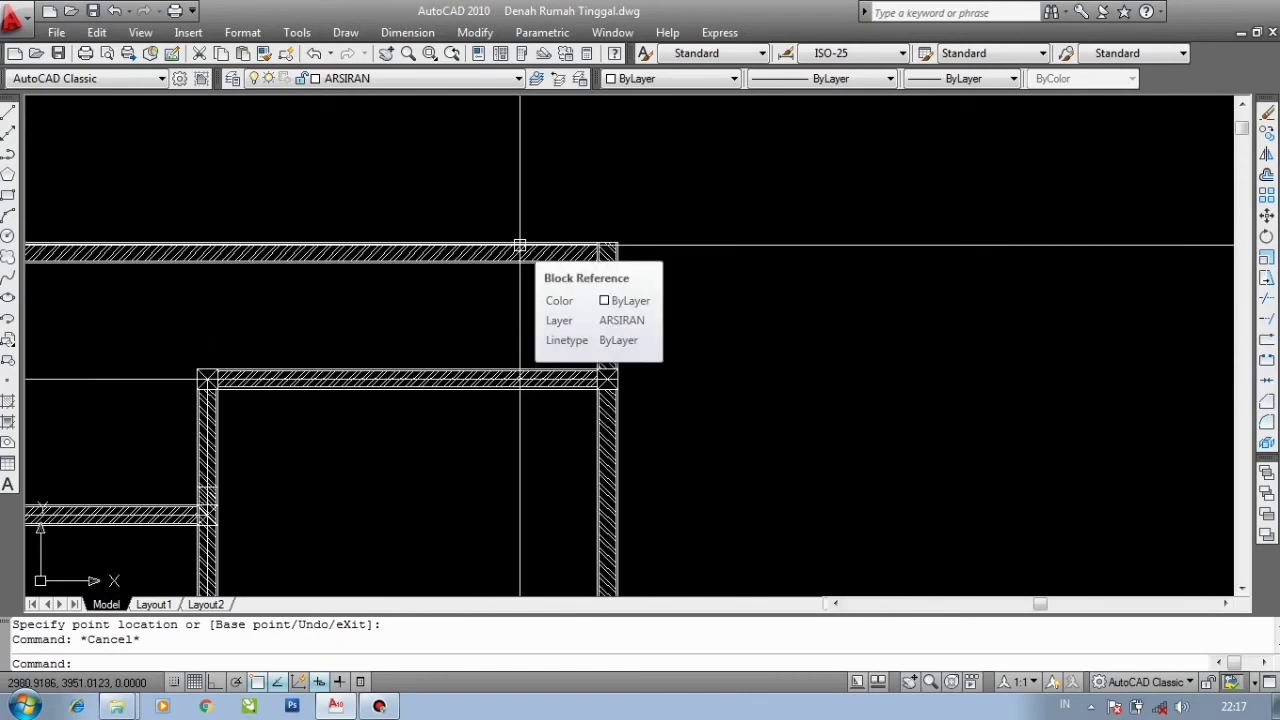
scroll(571, 236, down, 2)
middle_drag(251, 291, 511, 229)
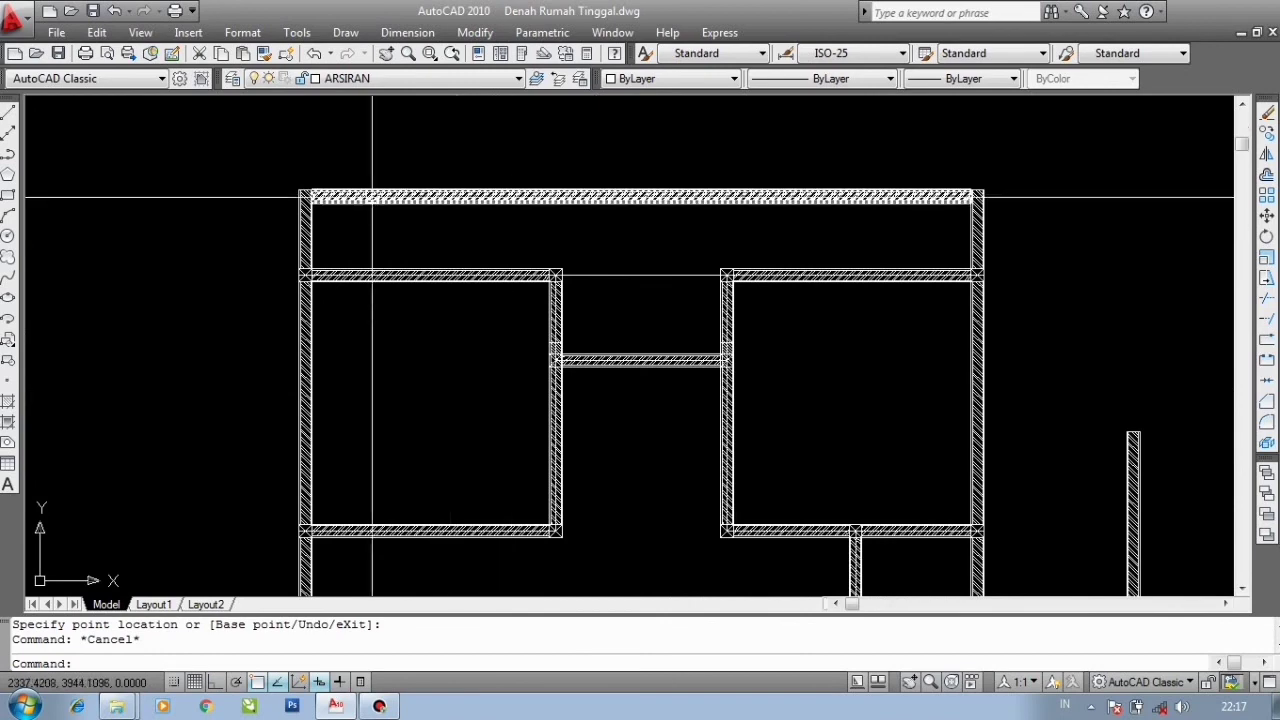
scroll(325, 195, up, 4)
scroll(321, 222, down, 4)
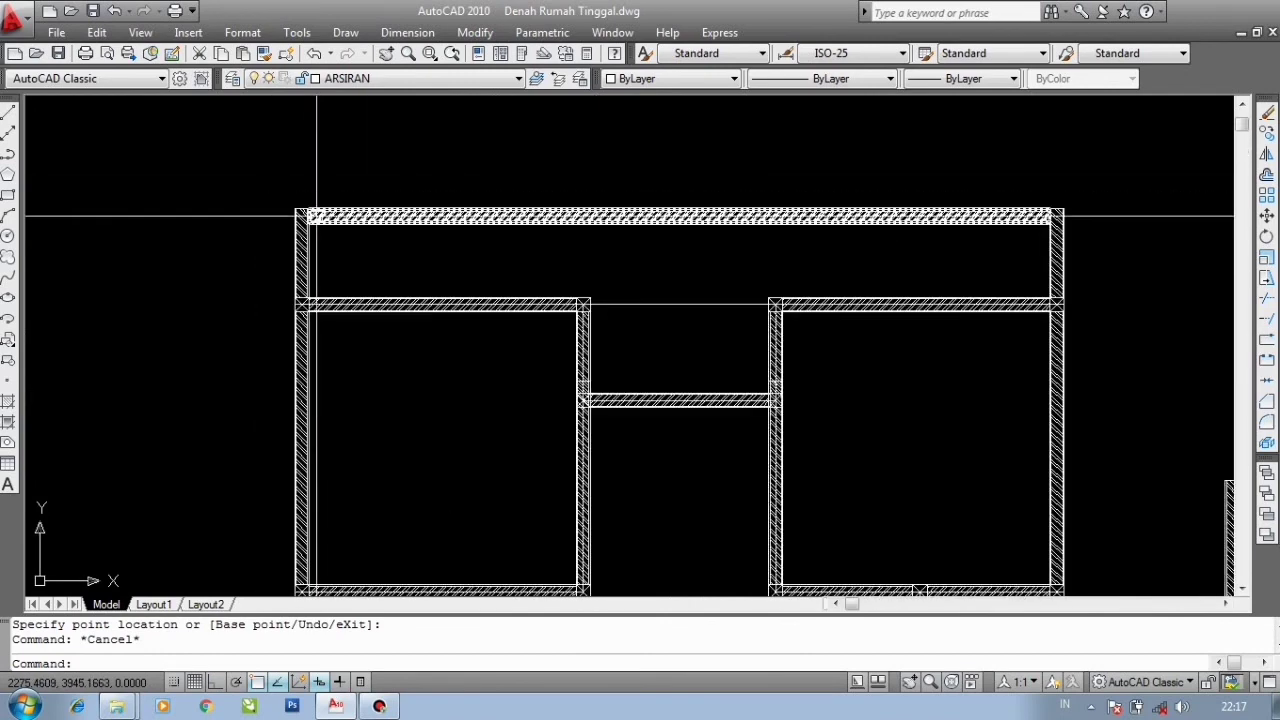
scroll(320, 240, up, 2)
scroll(302, 234, up, 1)
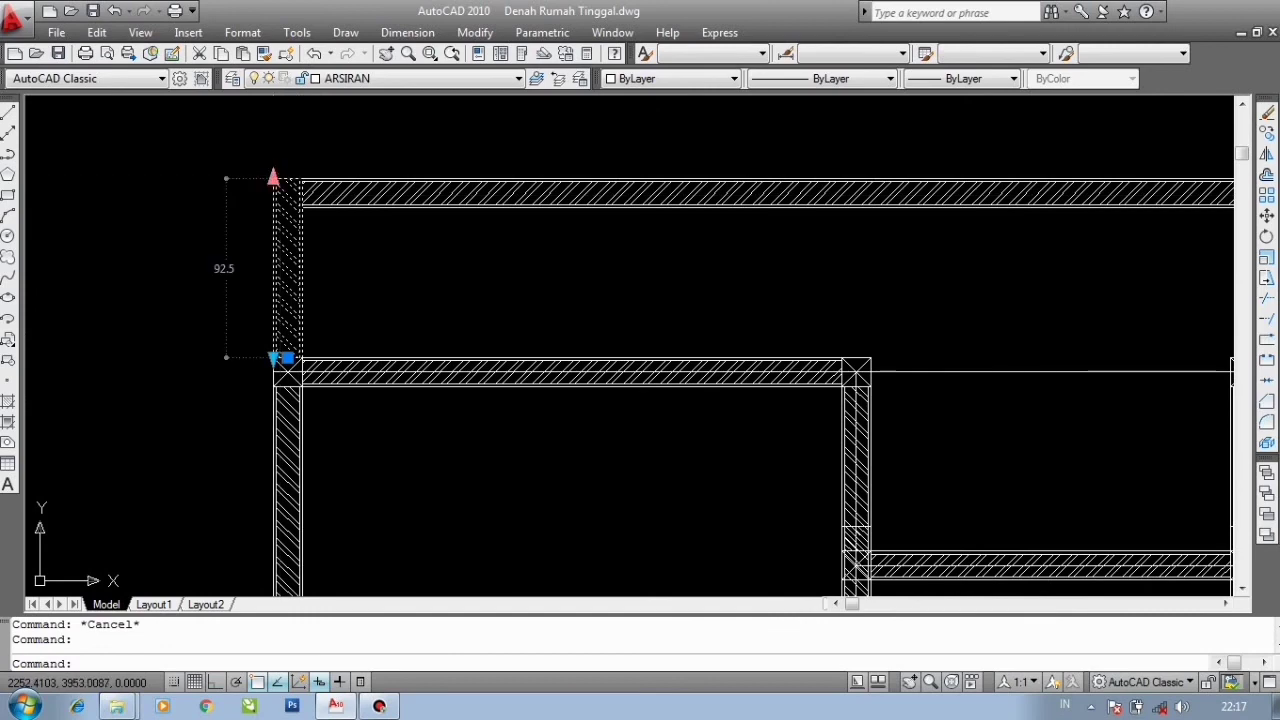
click(273, 178)
click(275, 236)
scroll(280, 225, up, 1)
key(Escape)
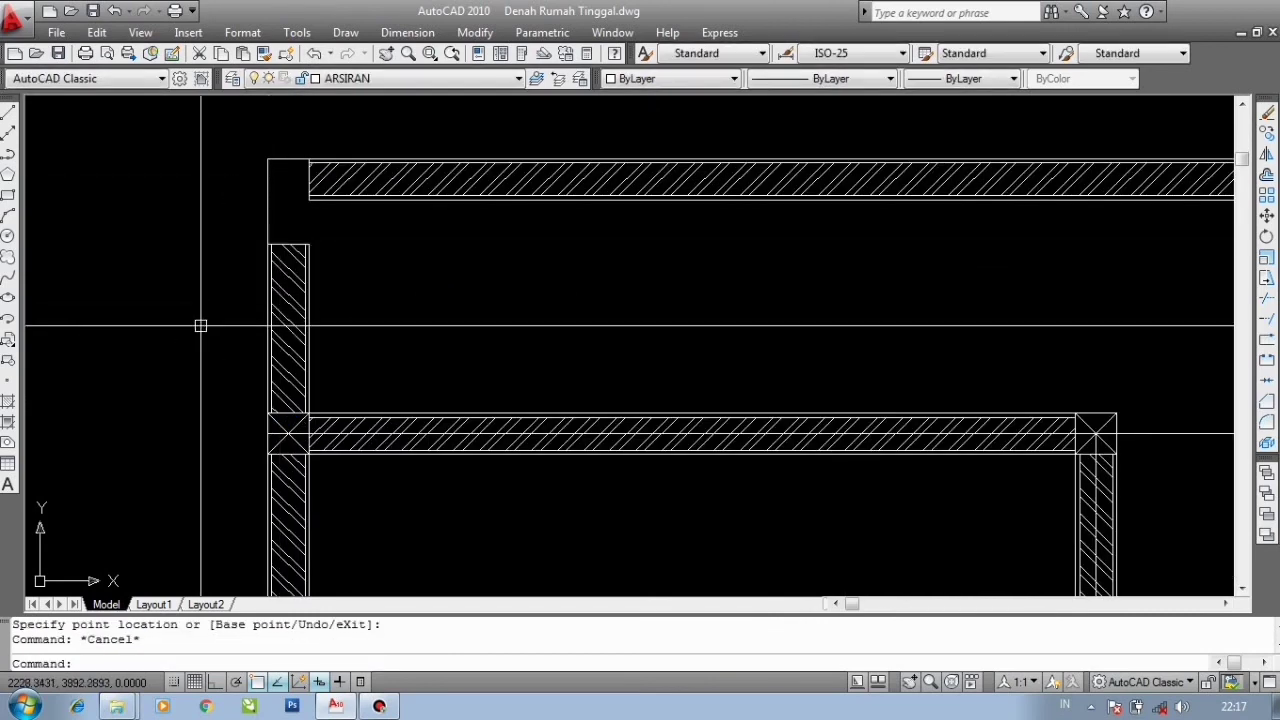
- Copy the corner column 92.5 units straight up to the top-left corner of the walls
click(200, 325)
click(403, 477)
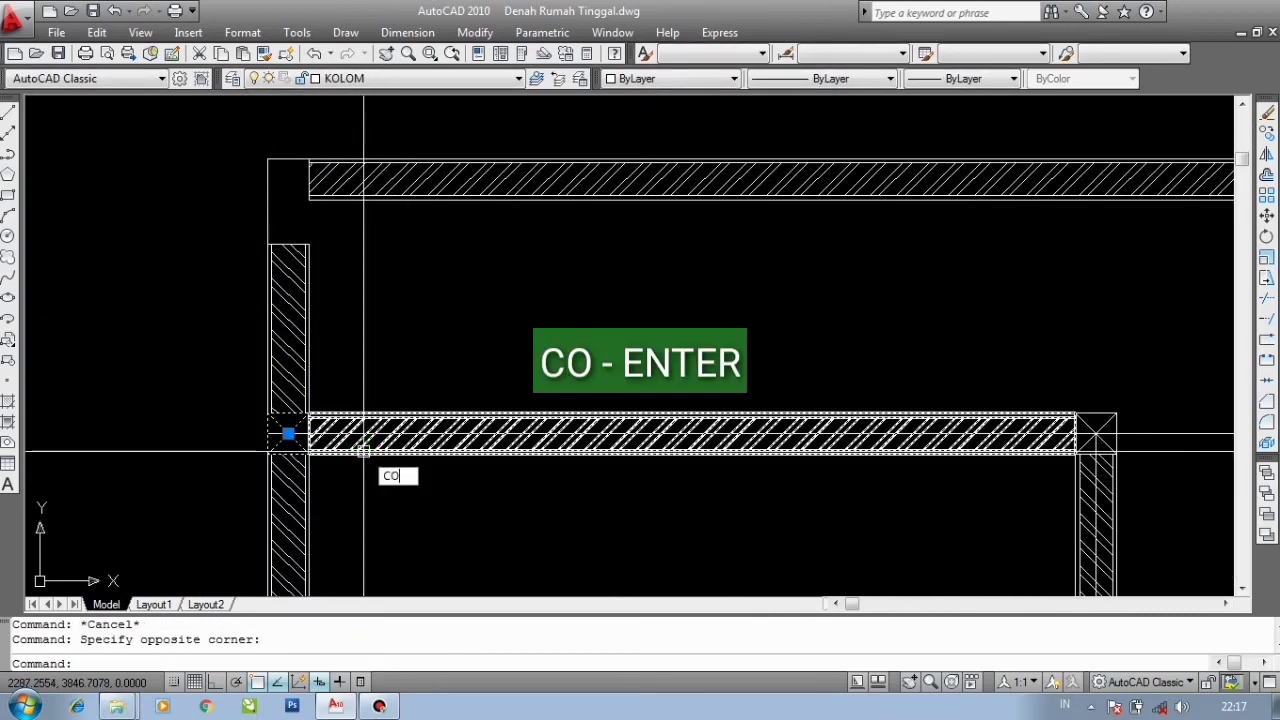
key(Return)
scroll(280, 418, up, 1)
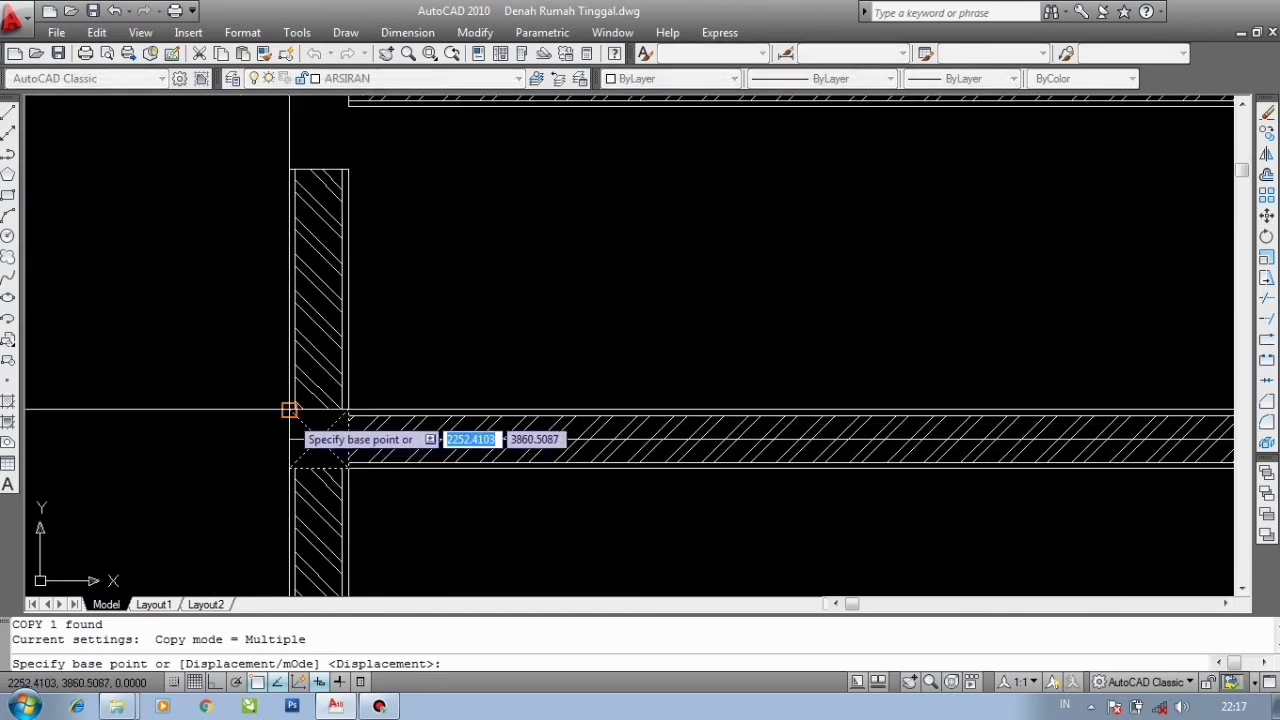
click(289, 410)
scroll(286, 471, down, 1)
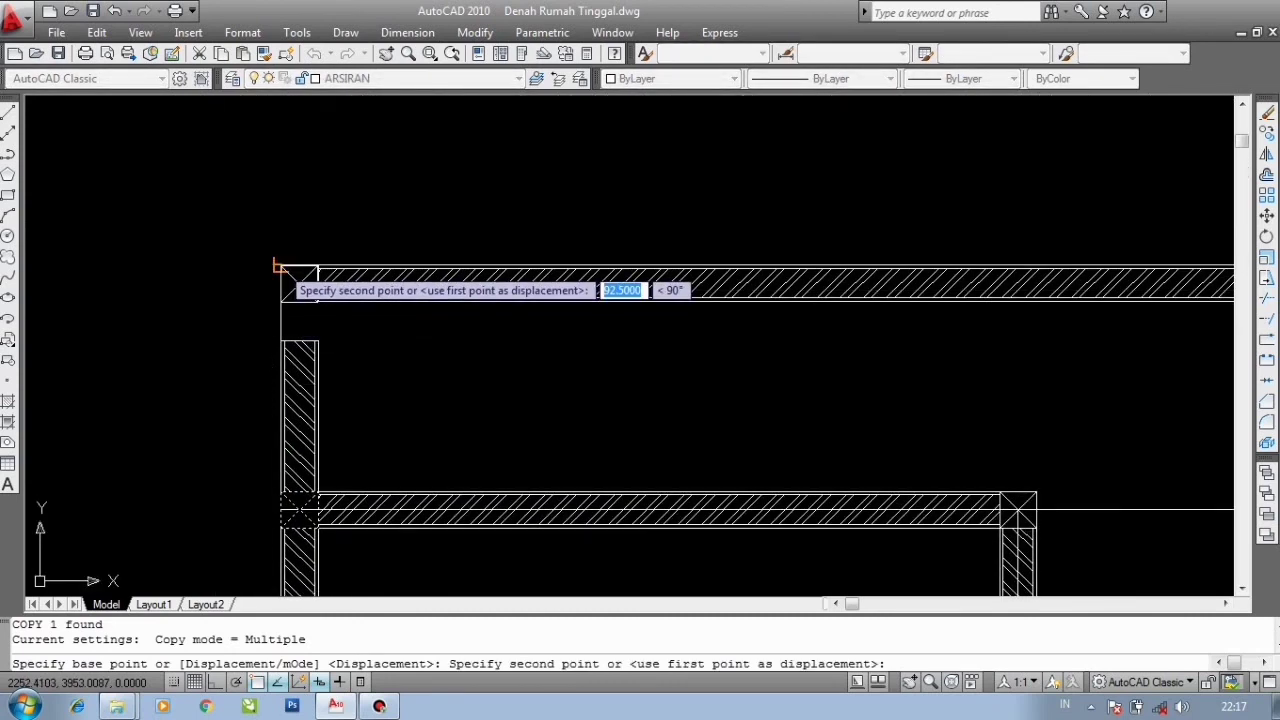
click(281, 267)
scroll(257, 286, down, 2)
scroll(929, 271, up, 2)
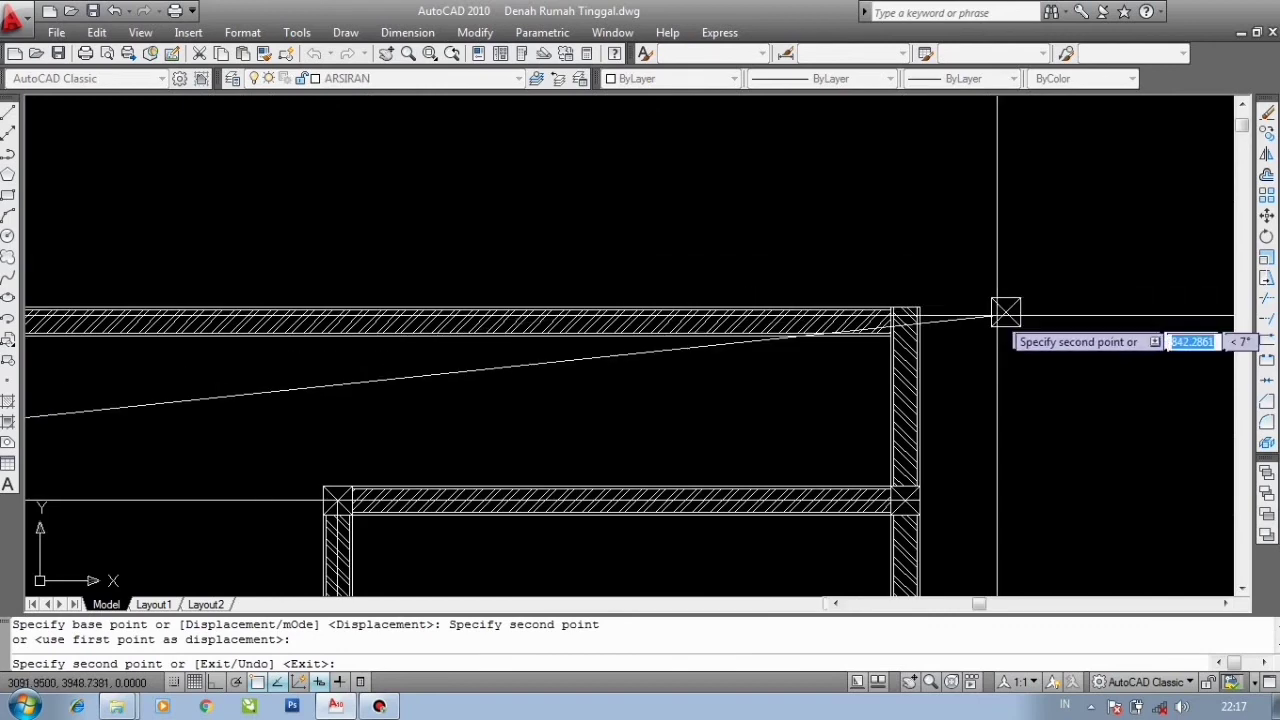
key(Escape)
scroll(990, 360, up, 2)
click(973, 384)
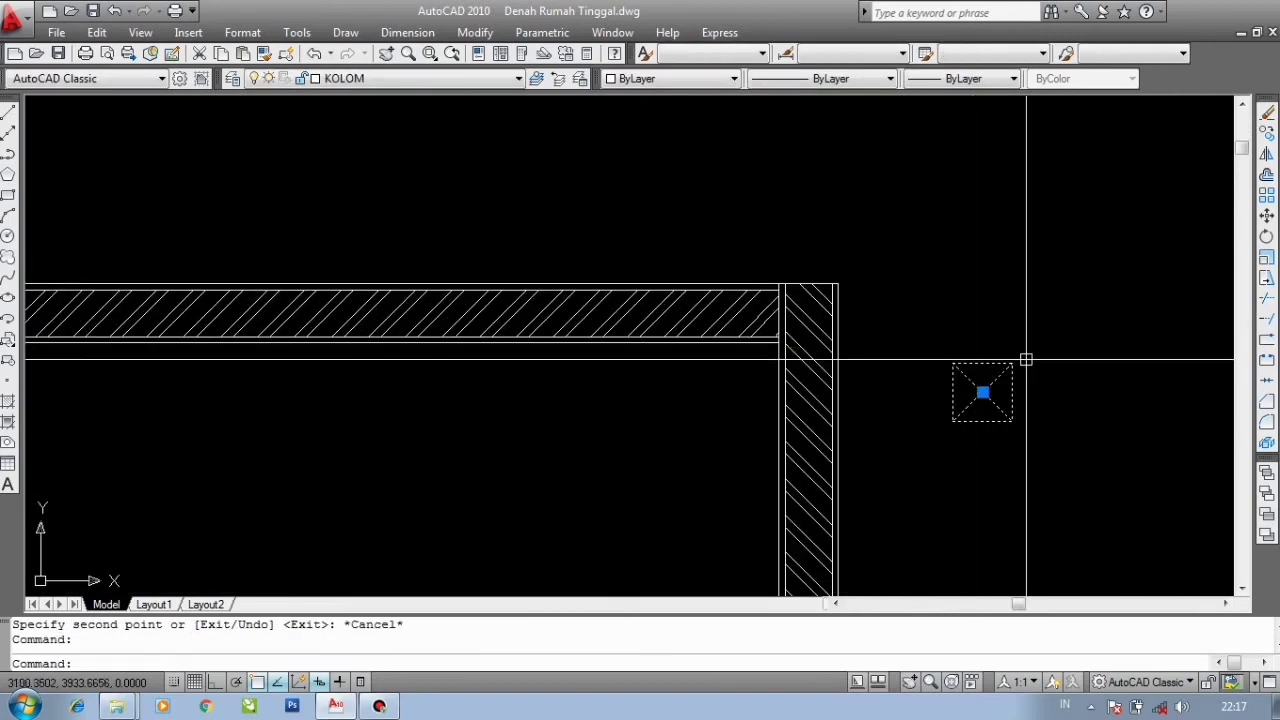
key(Return)
scroll(1024, 362, up, 1)
key(Escape)
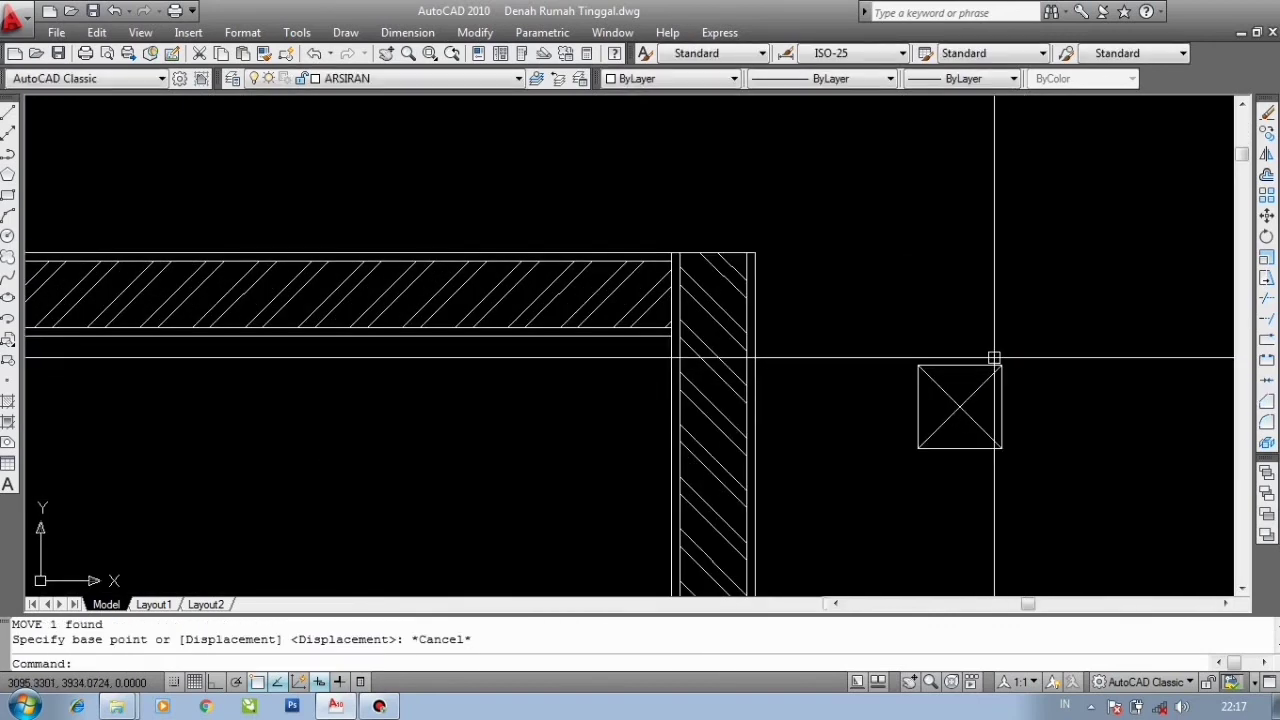
scroll(995, 358, down, 3)
click(1041, 463)
click(957, 339)
scroll(961, 365, up, 2)
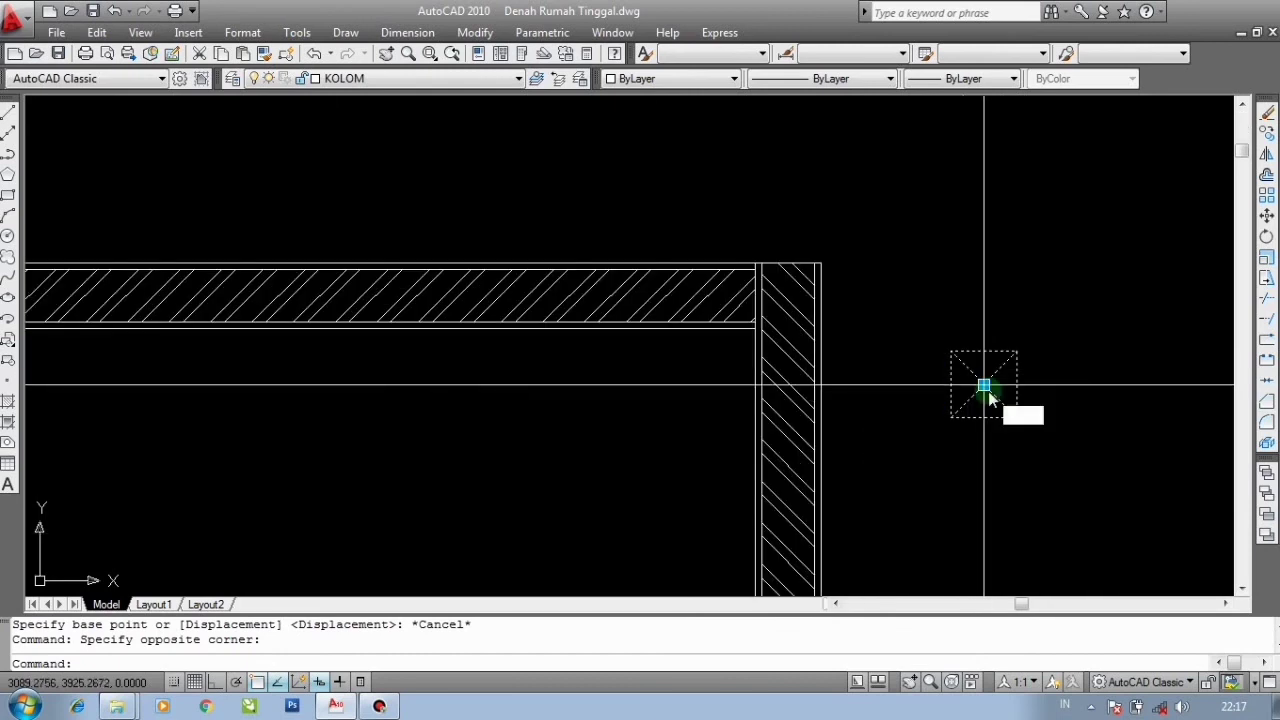
text(m)
key(Return)
key(Escape)
- Move the selected column to the top-right corner where the upper horizontal wall meets the right vertical wall
click(1034, 450)
click(954, 320)
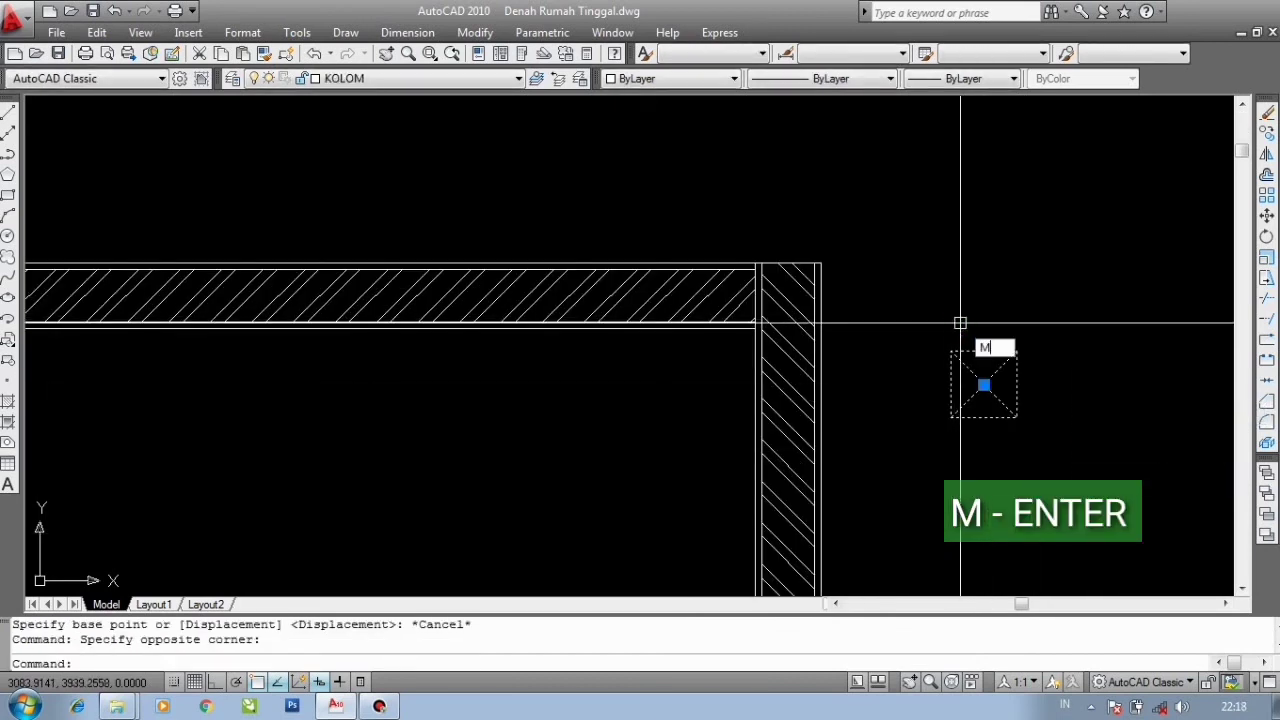
key(Return)
click(1016, 351)
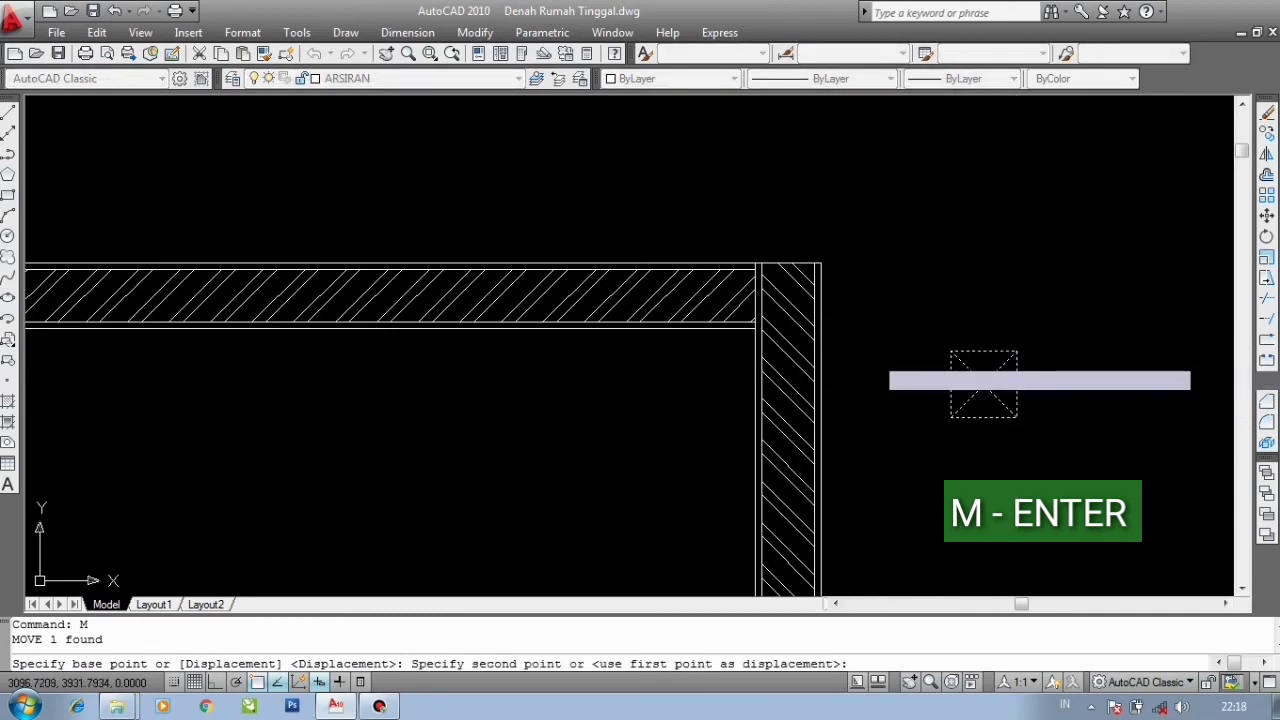
scroll(855, 268, up, 2)
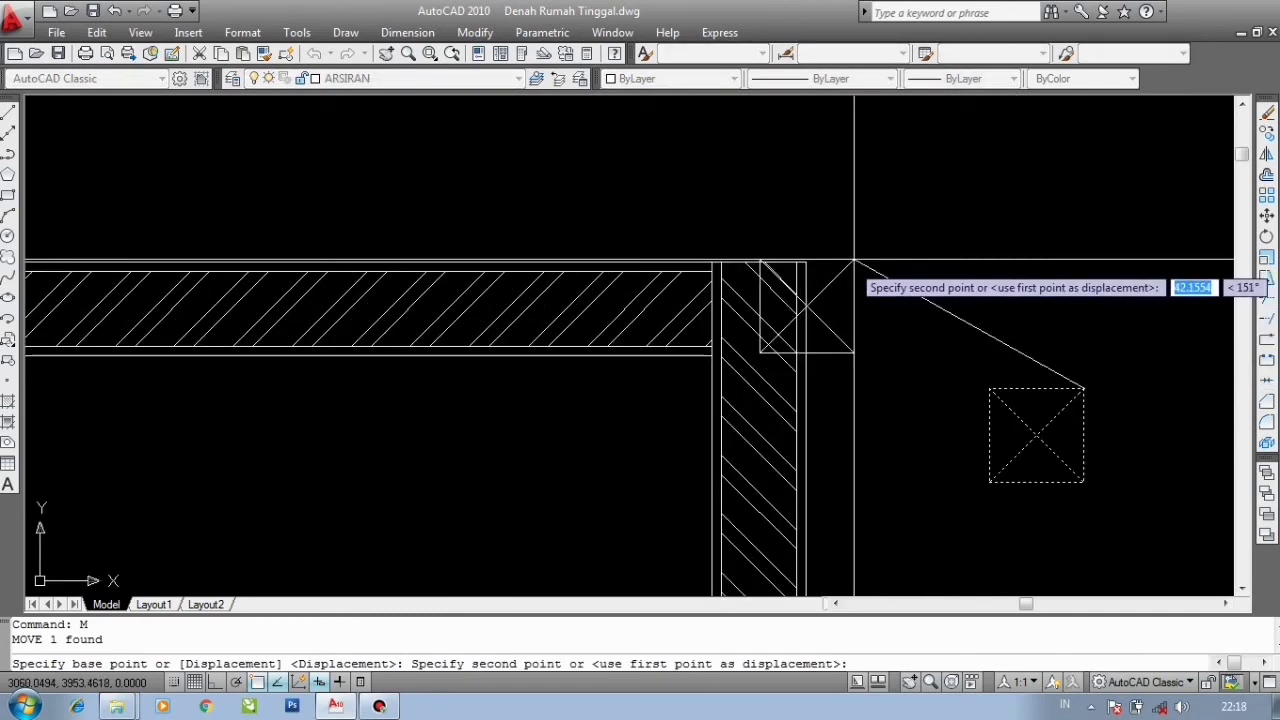
click(805, 263)
- Shorten the top end of the right vertical wall down to the column's lower edge
key(Escape)
click(771, 396)
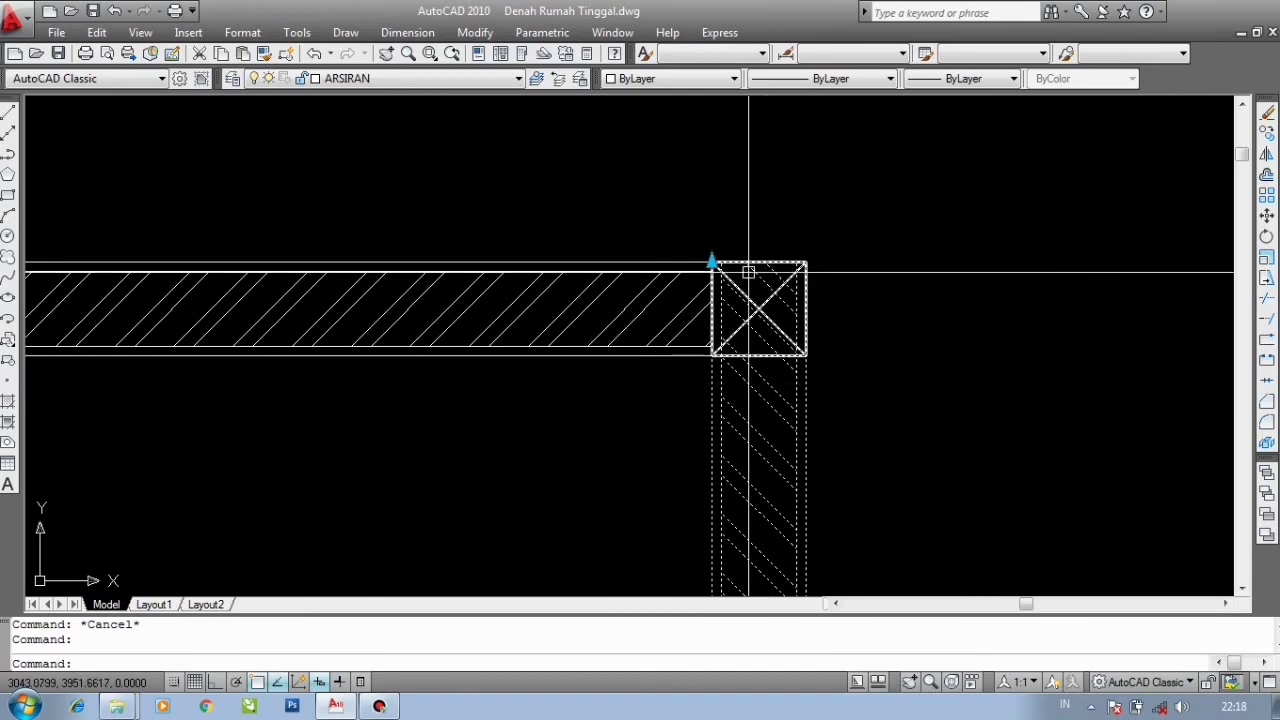
click(712, 262)
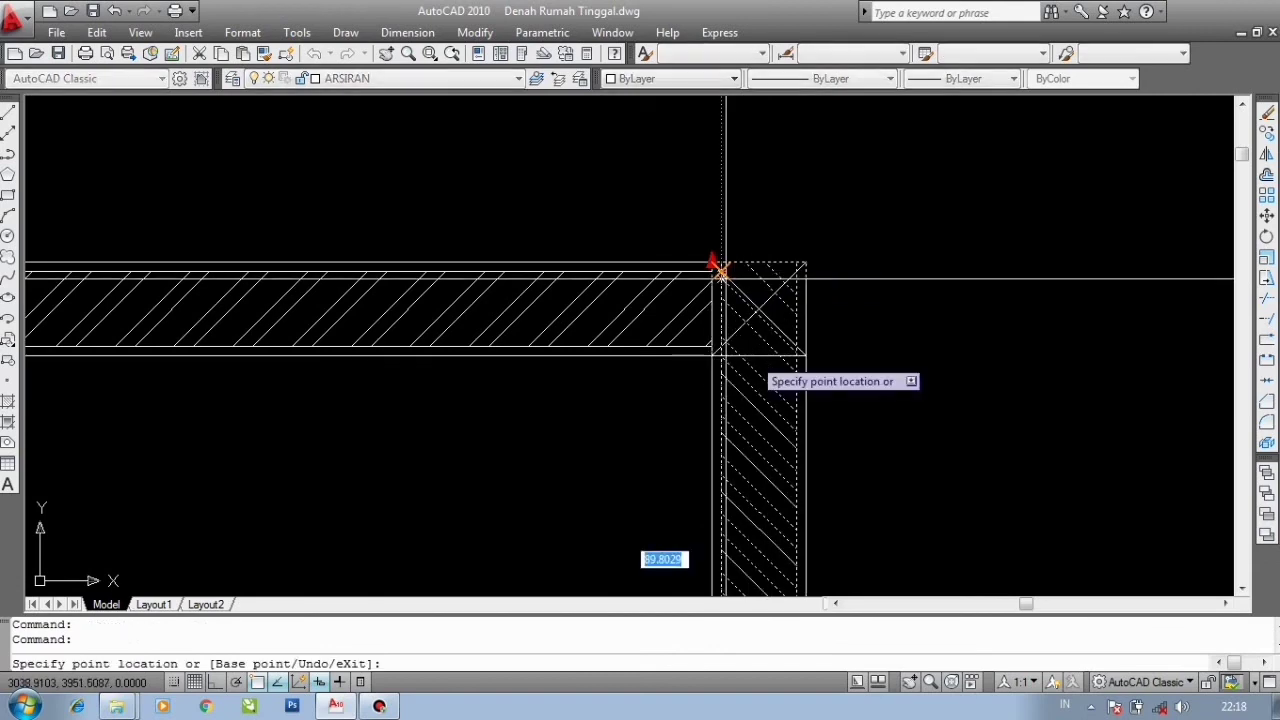
click(757, 356)
key(Escape)
scroll(814, 306, down, 5)
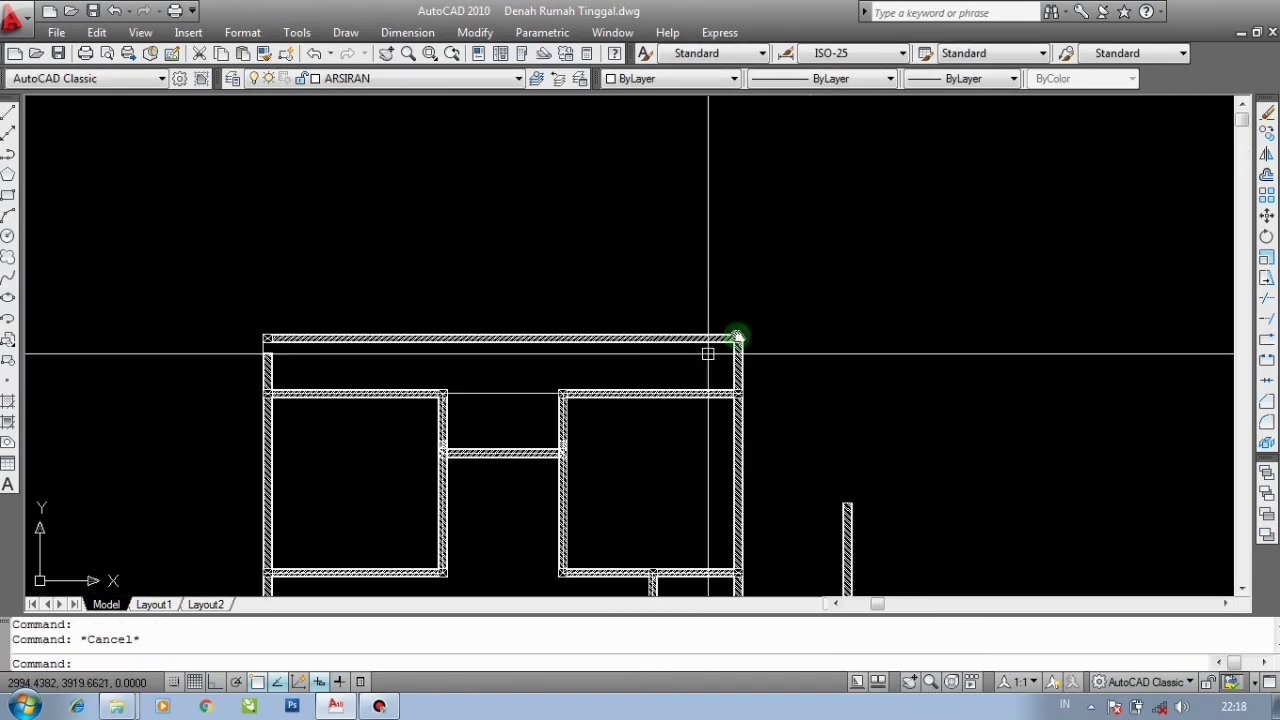
scroll(588, 346, up, 2)
scroll(260, 331, up, 4)
click(228, 302)
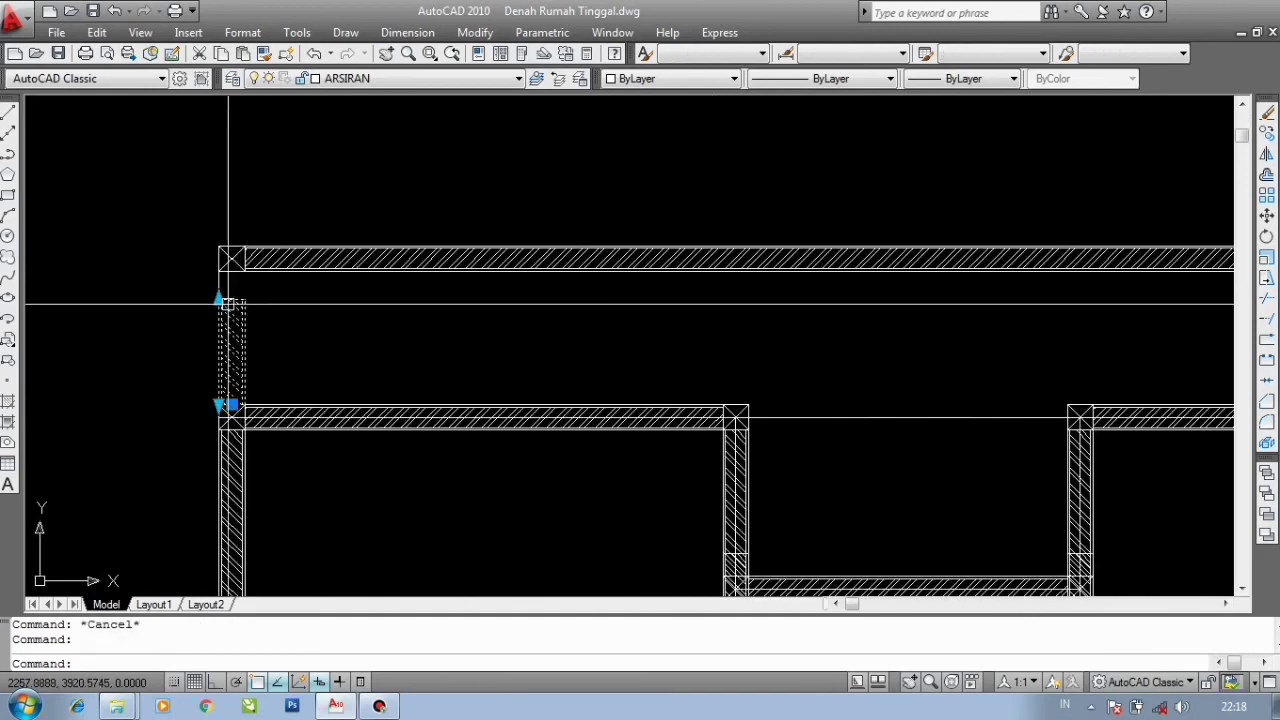
scroll(230, 301, up, 4)
click(208, 300)
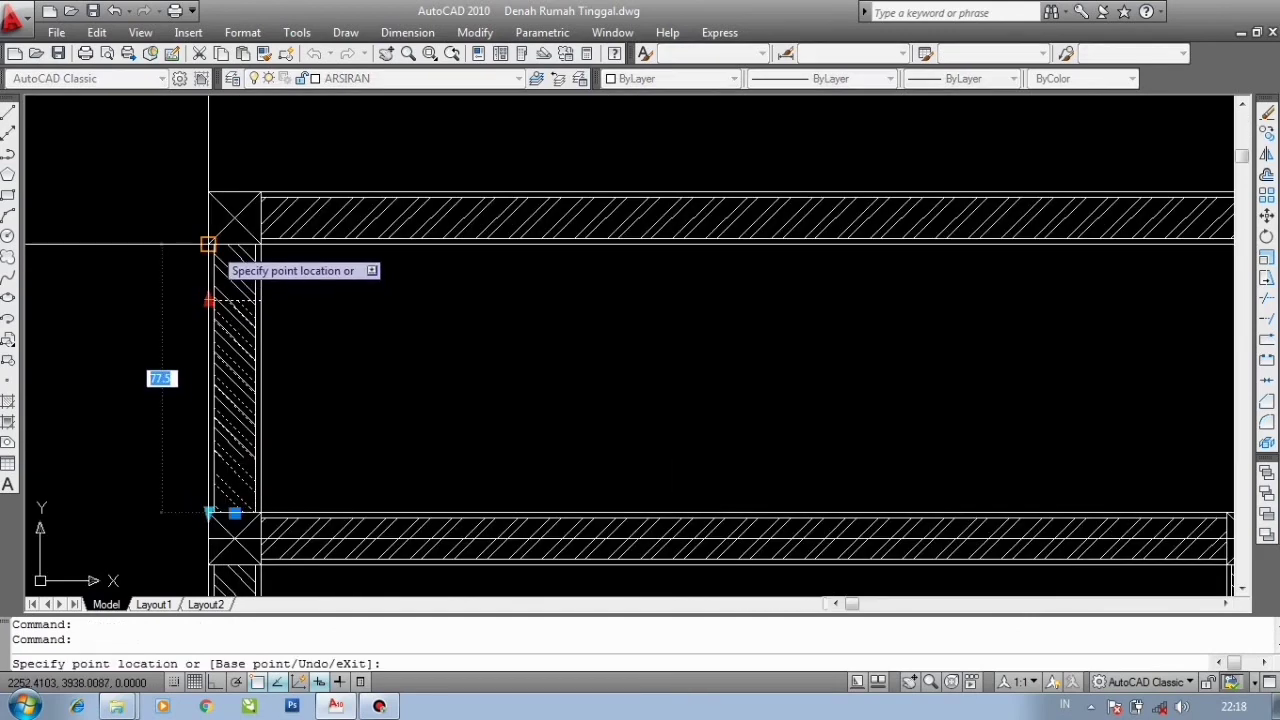
scroll(209, 298, down, 5)
key(Escape)
scroll(571, 281, down, 4)
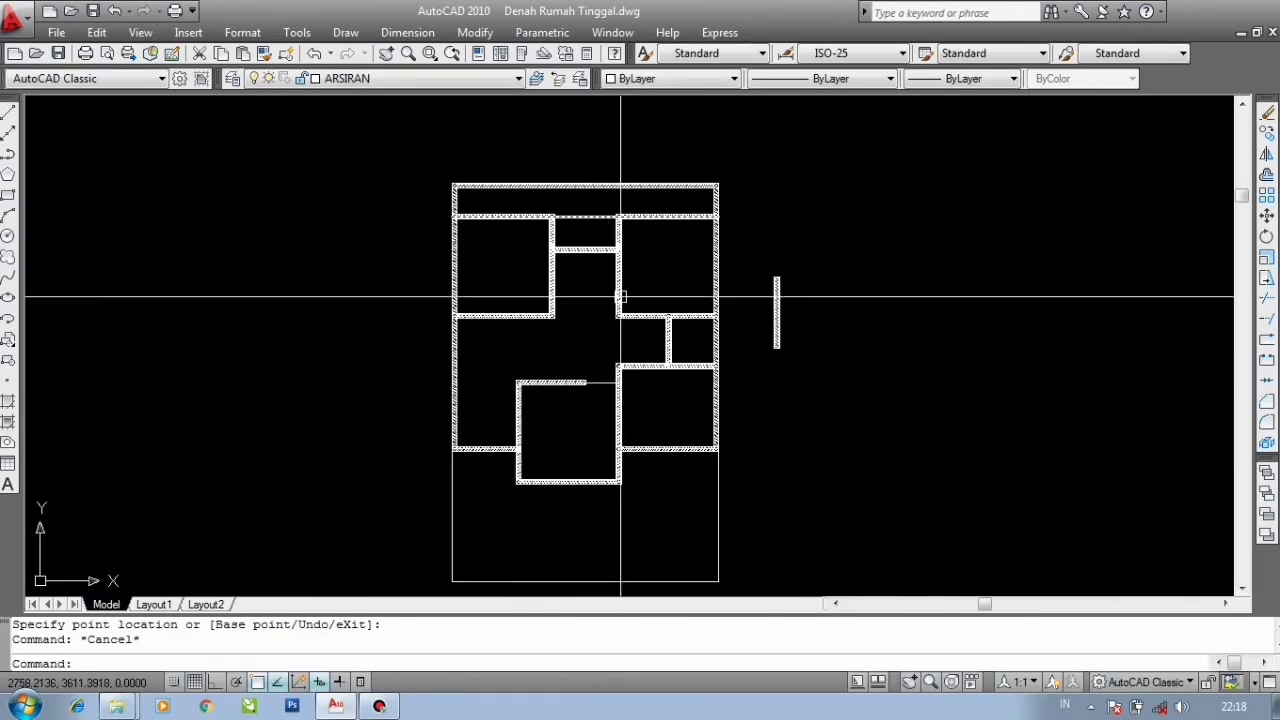
- Copy the loose vertical wall segment beside the plan to the lower-left corner of the bottom room
middle_drag(622, 396, 639, 359)
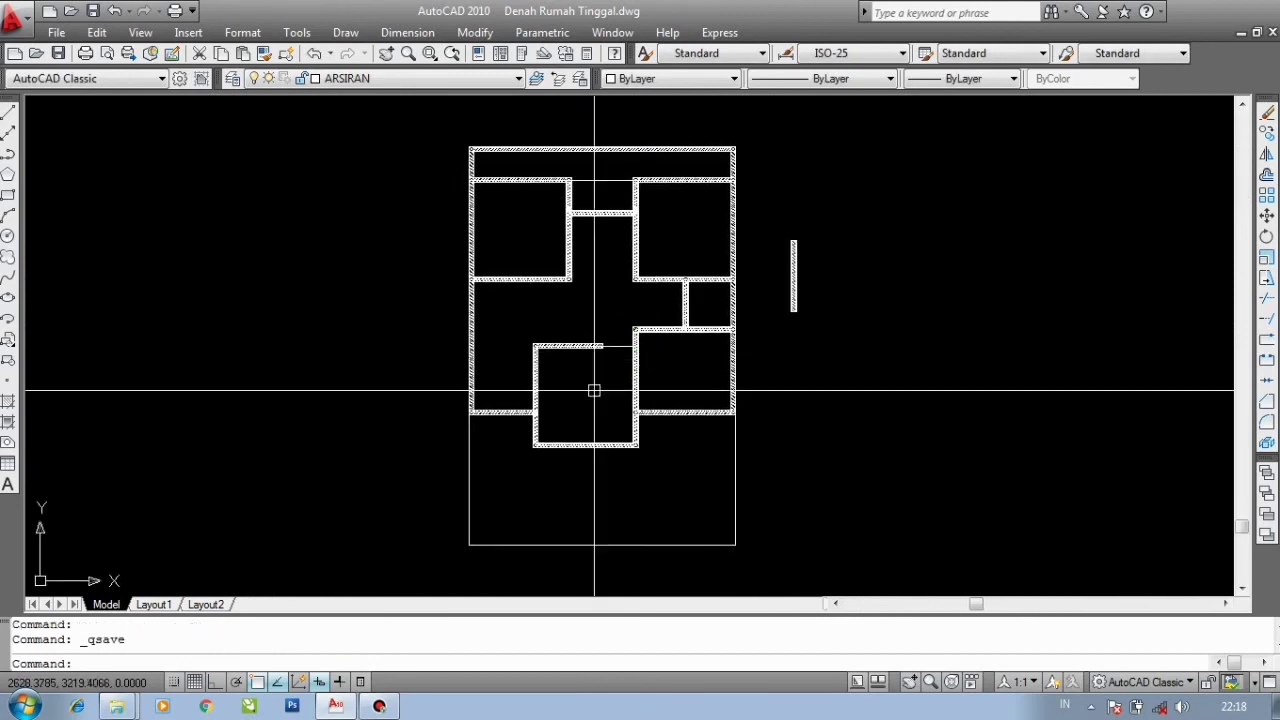
scroll(516, 453, up, 2)
middle_drag(802, 367, 830, 303)
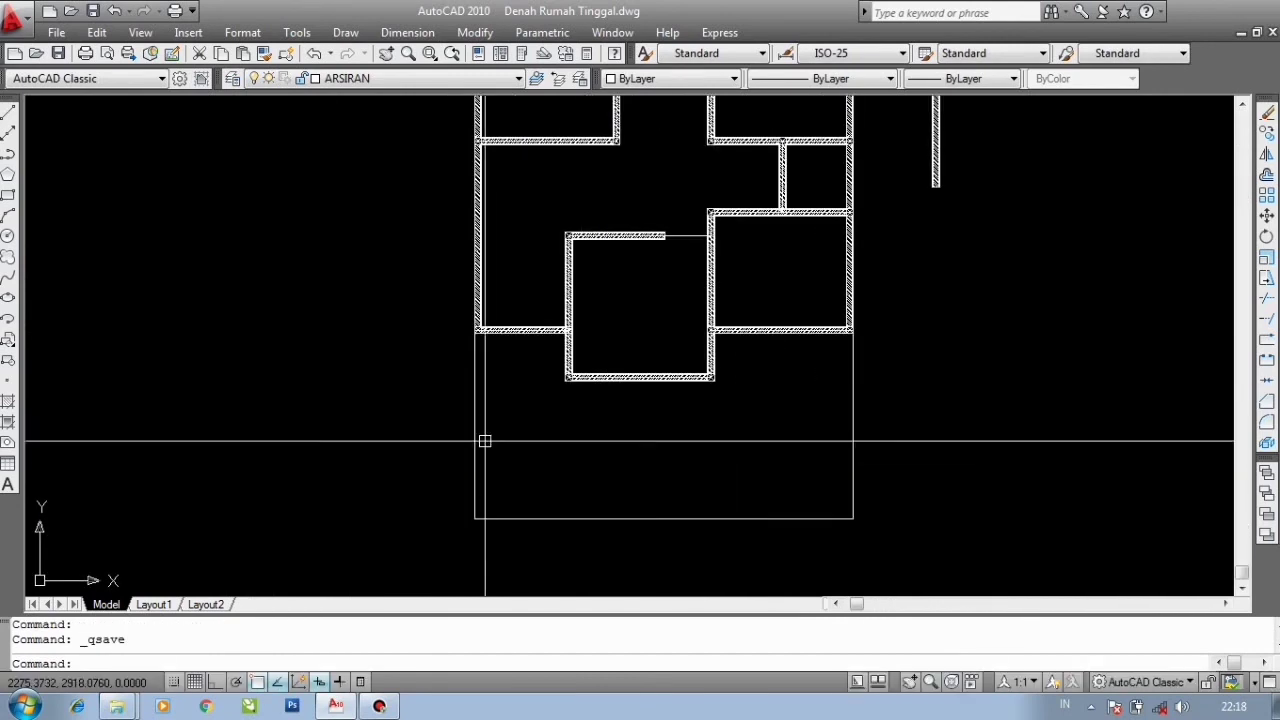
mouse_move(483, 460)
middle_down()
mouse_move(517, 383)
mouse_move(503, 414)
middle_up()
scroll(504, 370, up, 3)
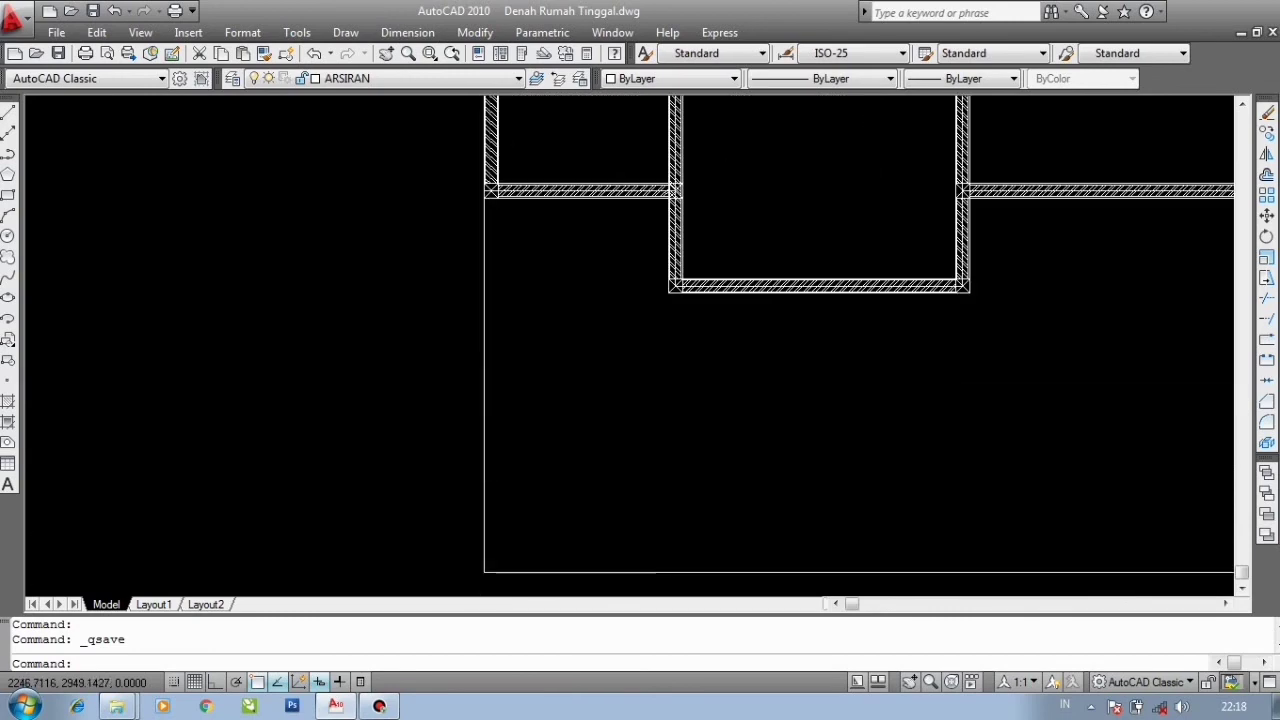
scroll(473, 390, down, 2)
middle_drag(809, 296, 627, 438)
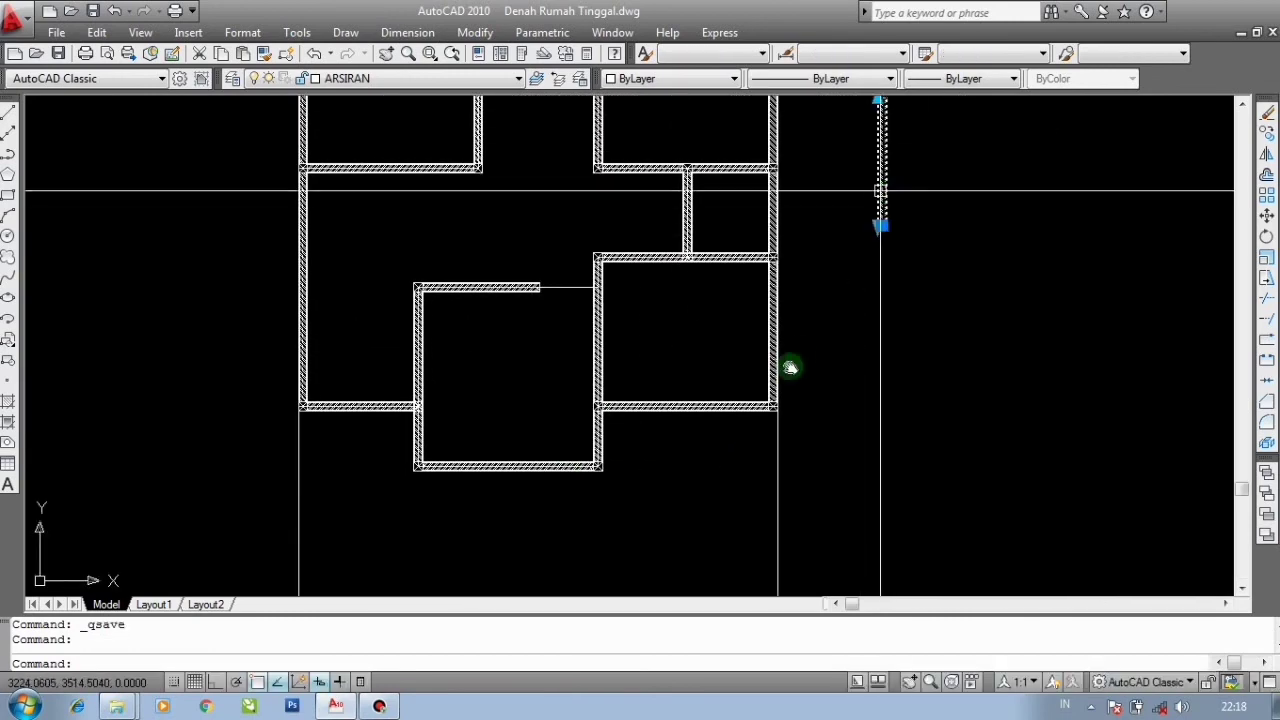
middle_drag(790, 367, 697, 548)
key(Return)
scroll(789, 249, up, 5)
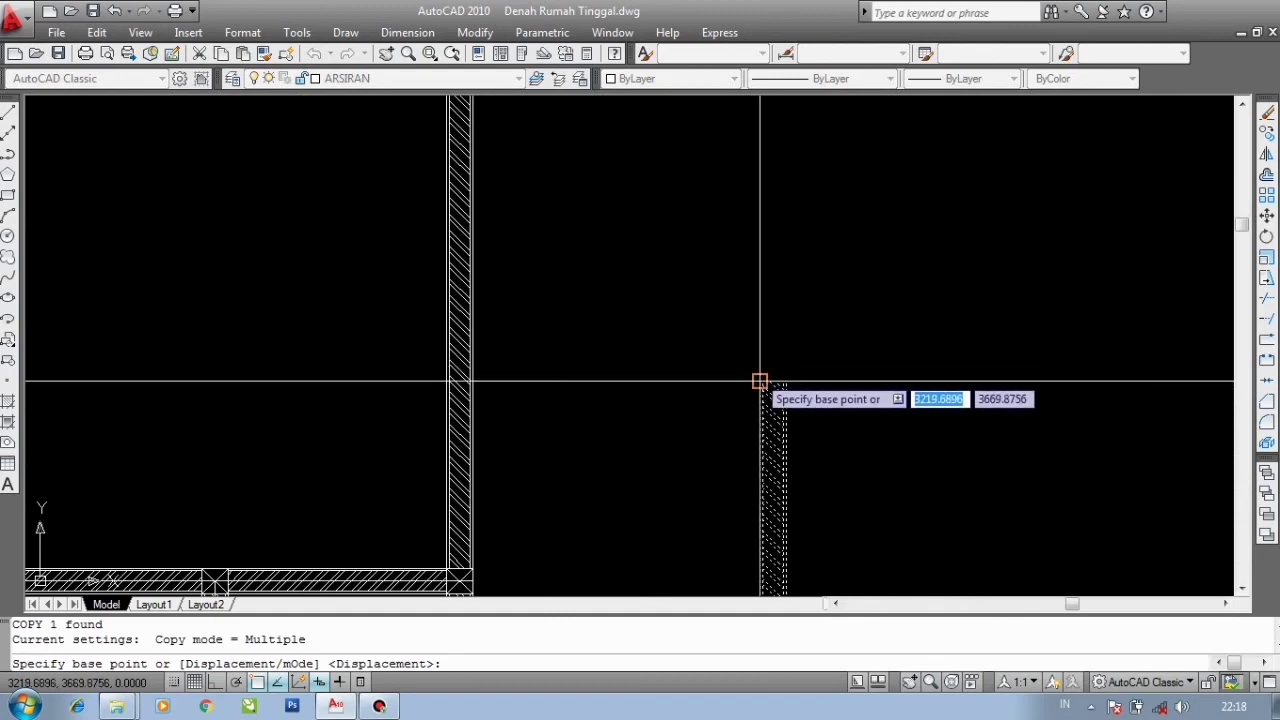
click(758, 378)
scroll(762, 376, down, 3)
scroll(717, 480, up, 2)
scroll(717, 480, up, 8)
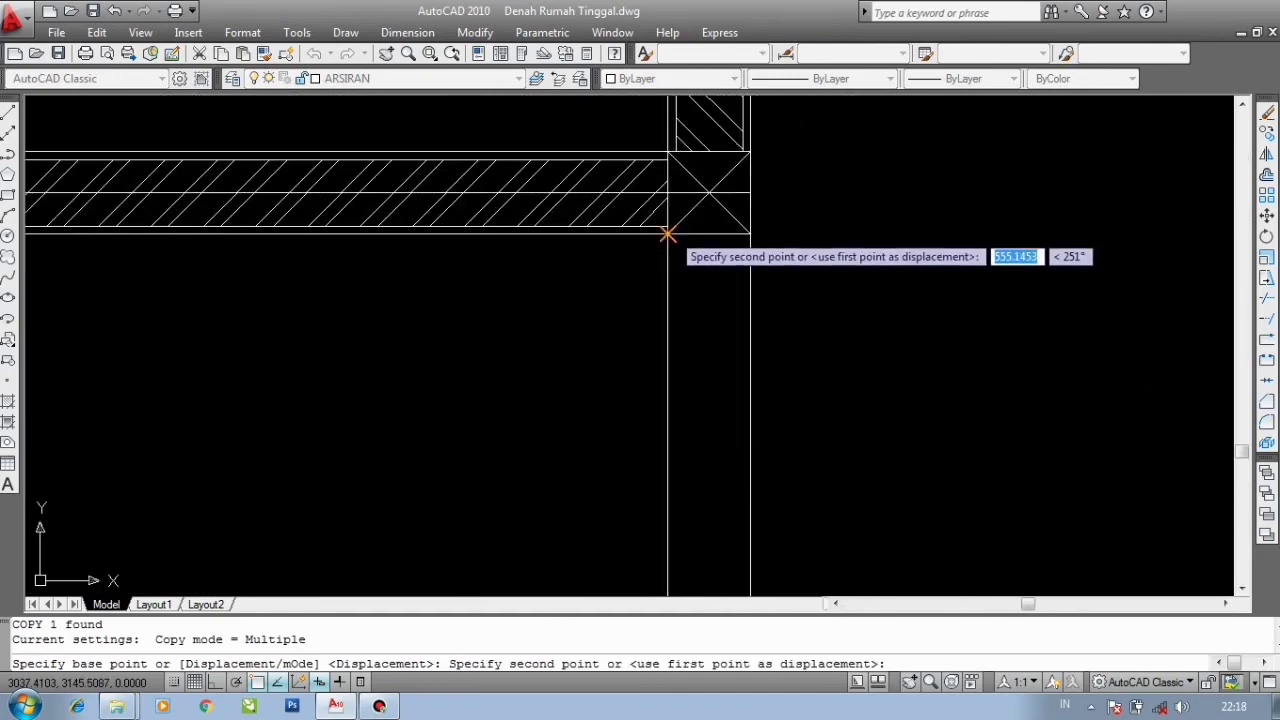
scroll(1022, 245, down, 6)
scroll(315, 250, up, 3)
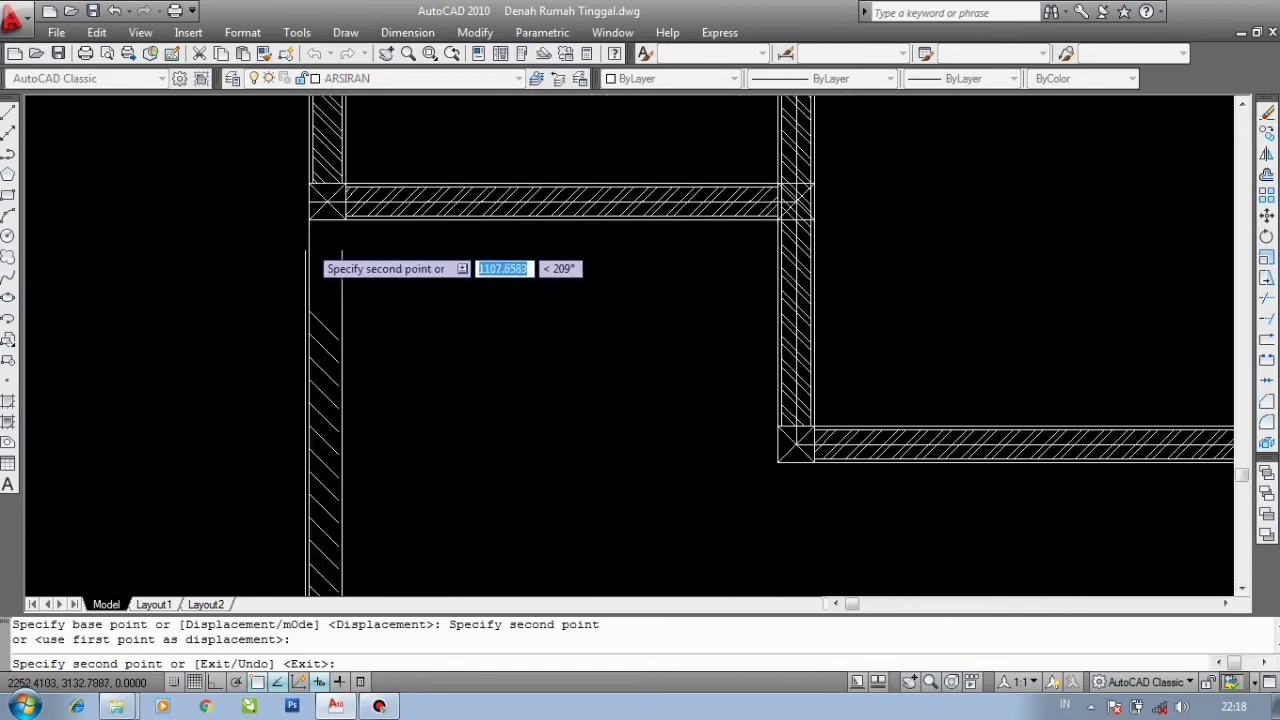
click(306, 209)
scroll(316, 214, down, 3)
key(Escape)
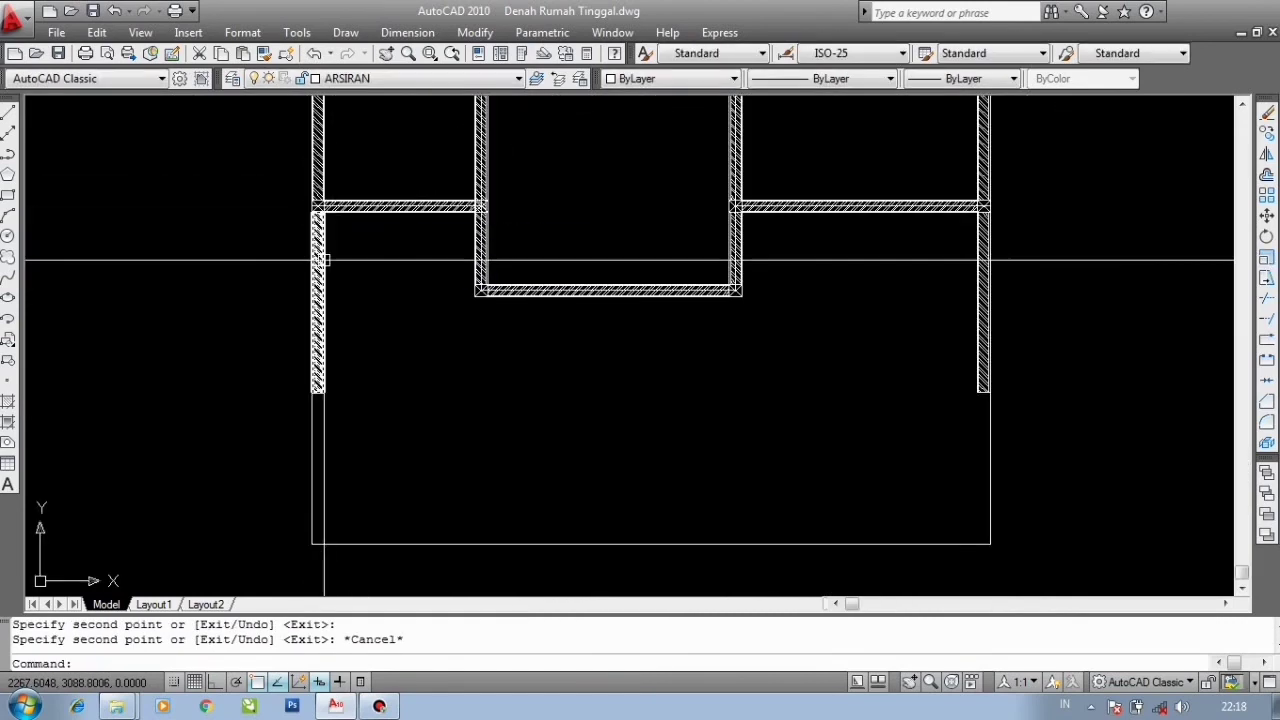
- Stretch the lower ends of both bottom vertical walls down to the plan's lower boundary line
click(314, 389)
click(314, 392)
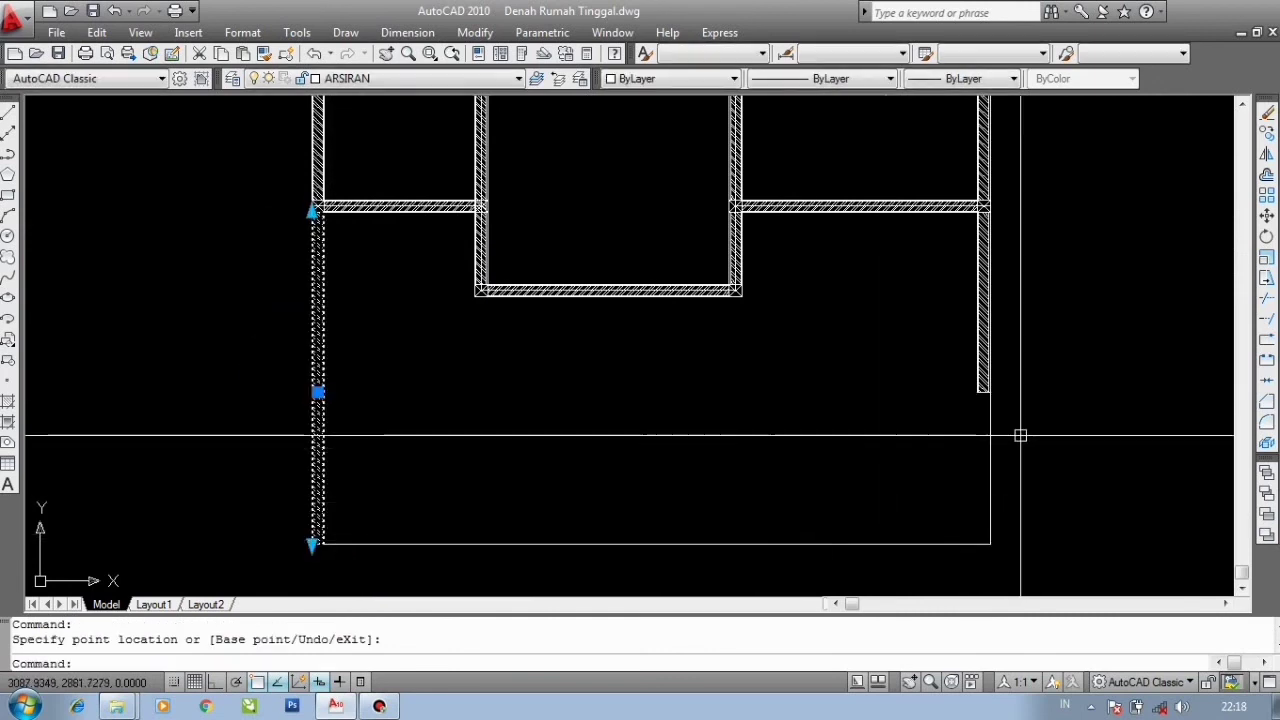
click(984, 383)
click(979, 393)
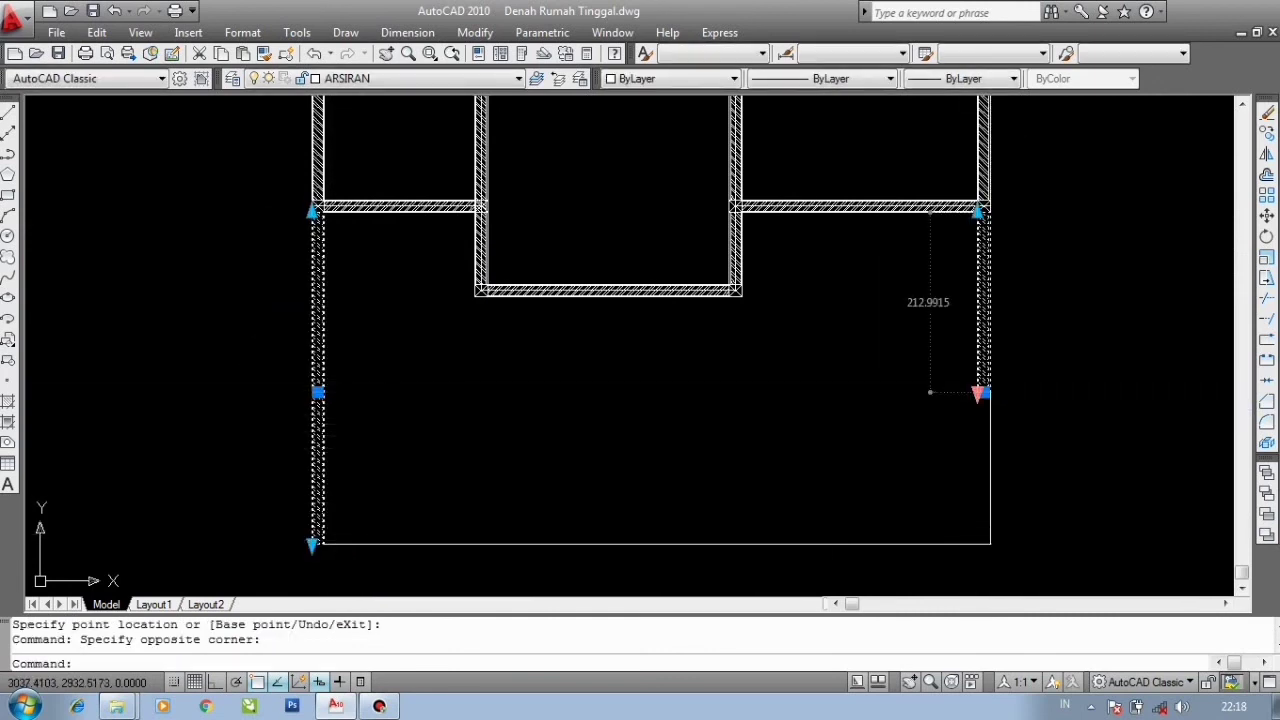
key(Escape)
key(Escape)
scroll(849, 410, down, 2)
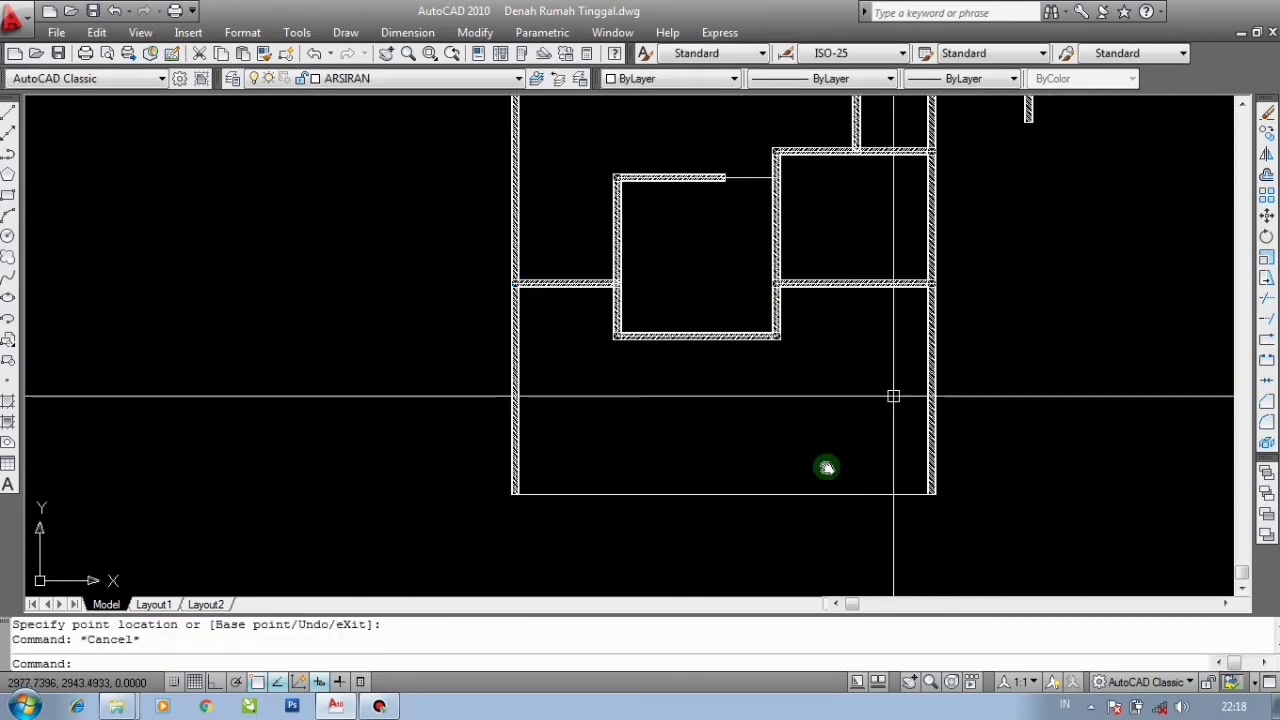
- Delete the loose vertical wall segment standing outside the floor plan
scroll(893, 396, down, 3)
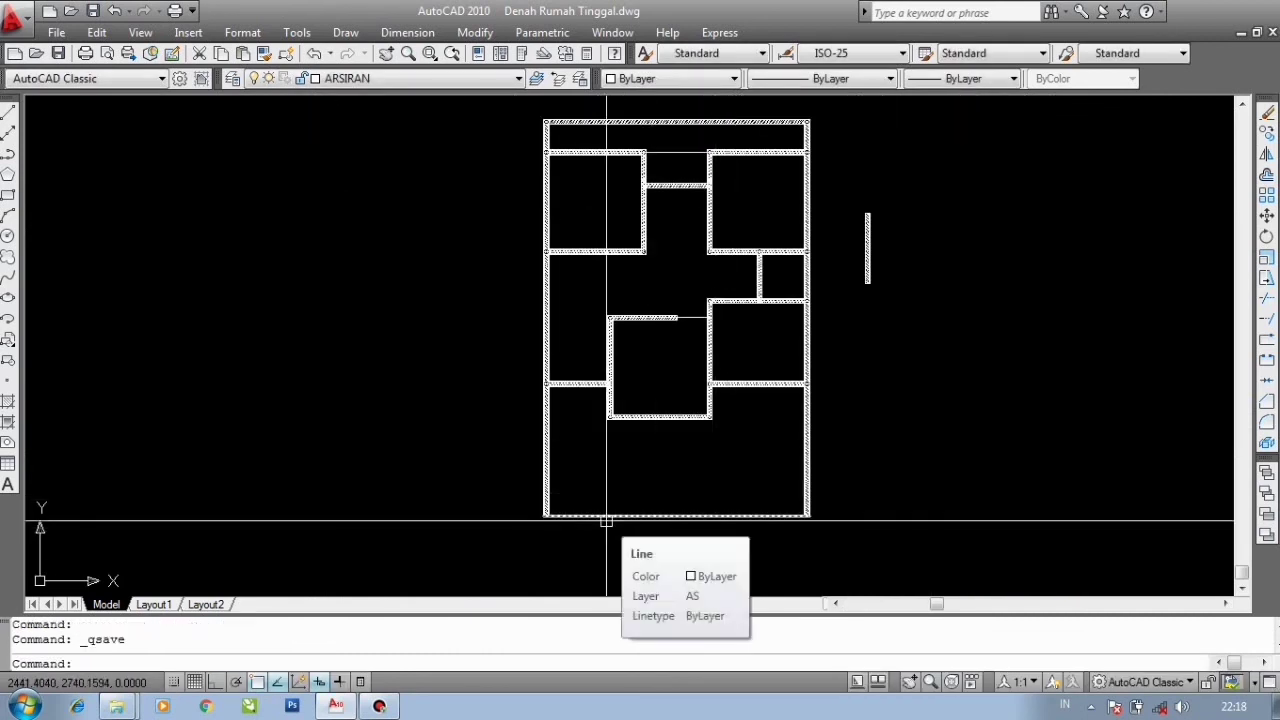
click(918, 273)
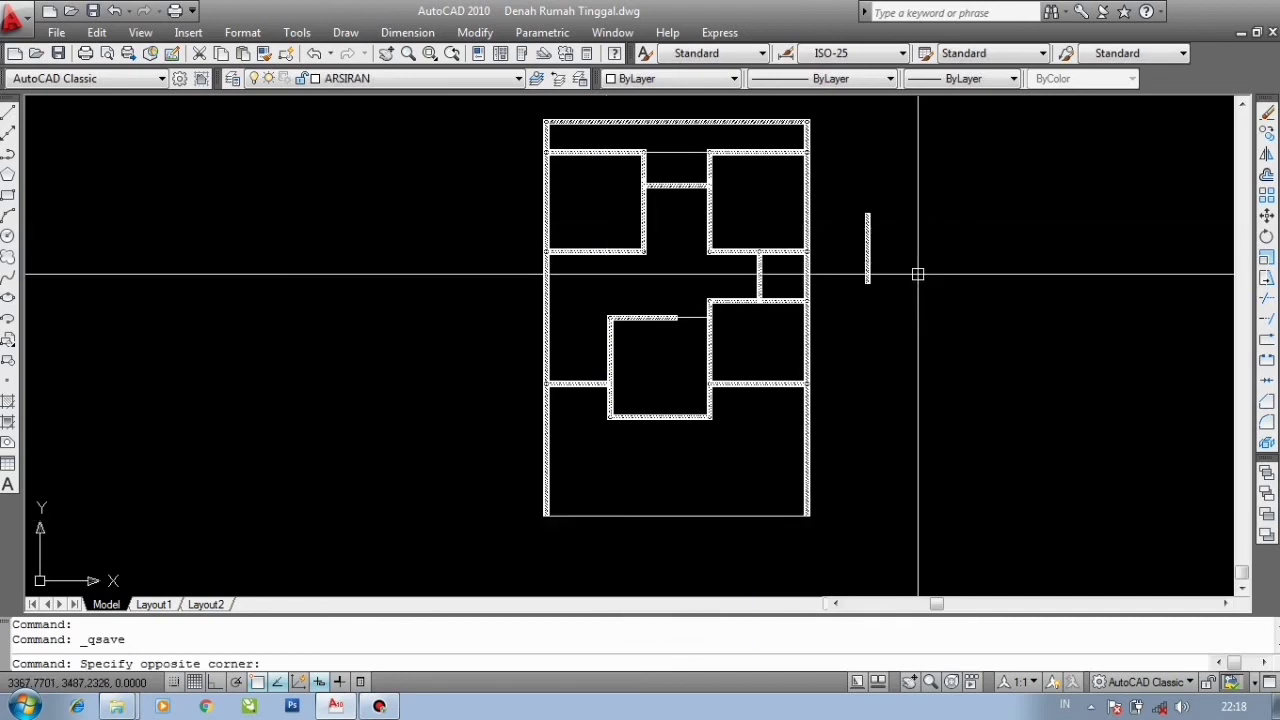
click(851, 199)
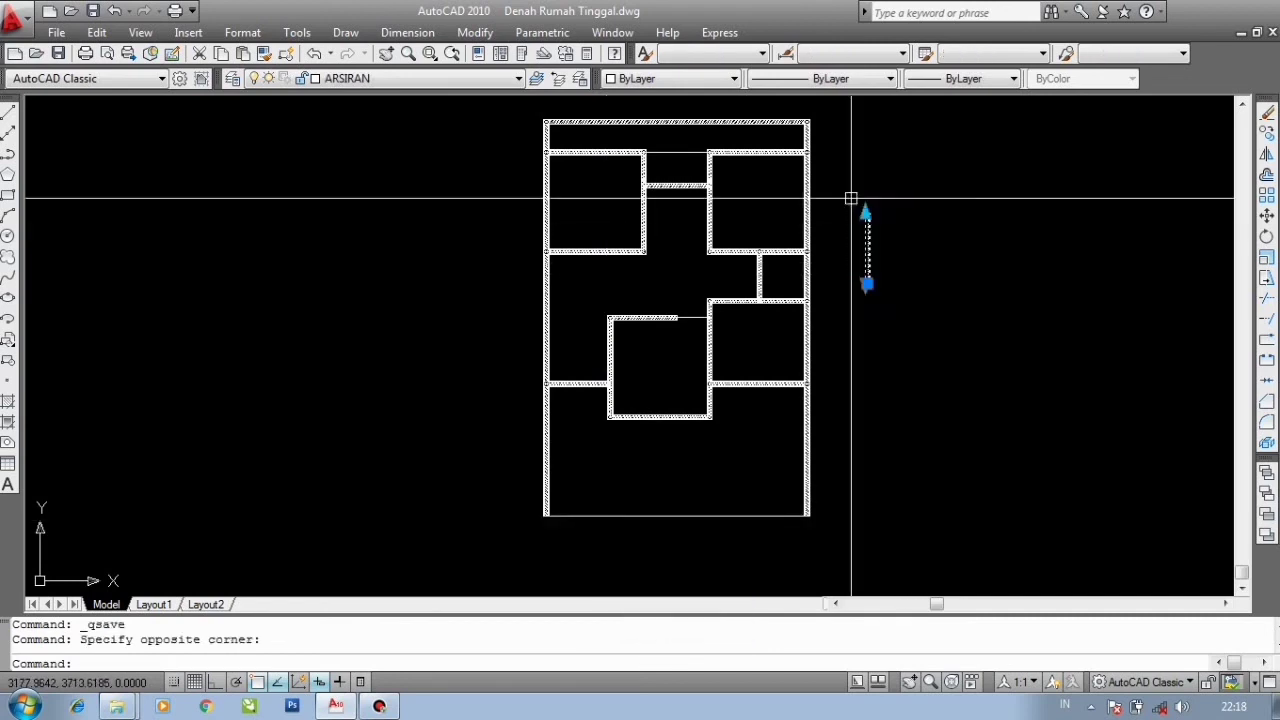
scroll(774, 202, up, 3)
middle_drag(690, 214, 578, 276)
scroll(627, 235, down, 4)
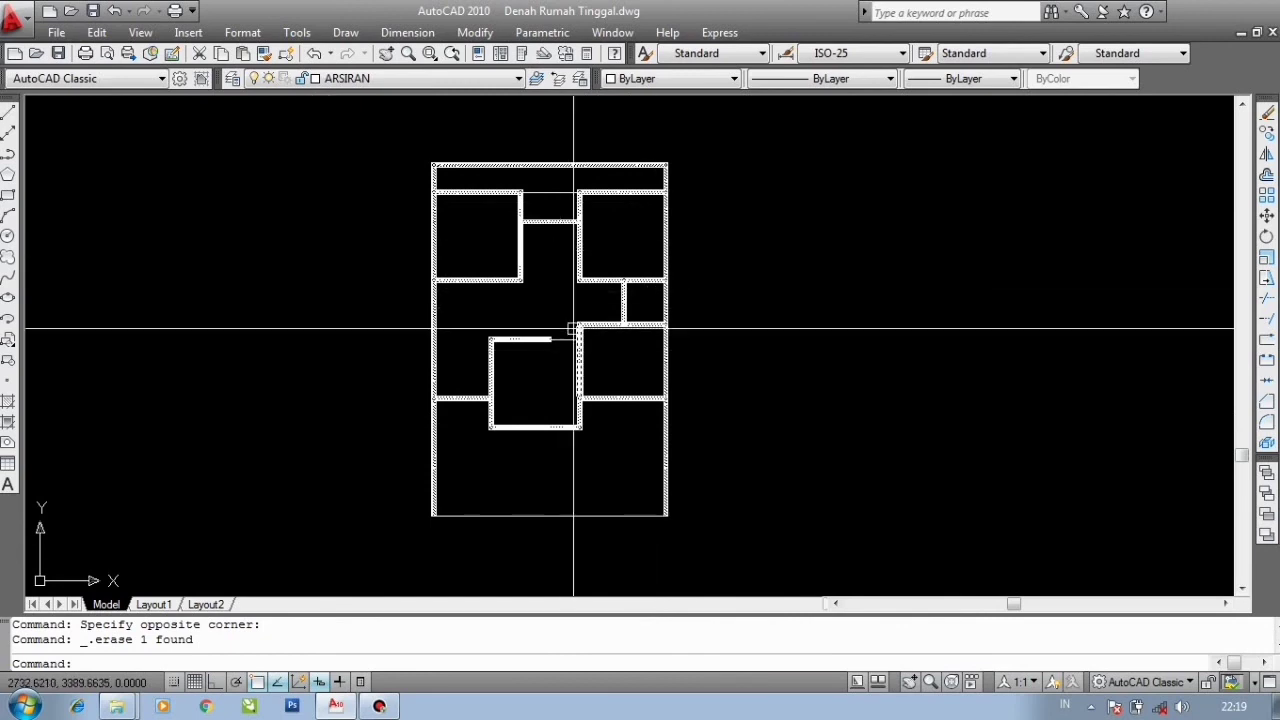
scroll(574, 262, up, 2)
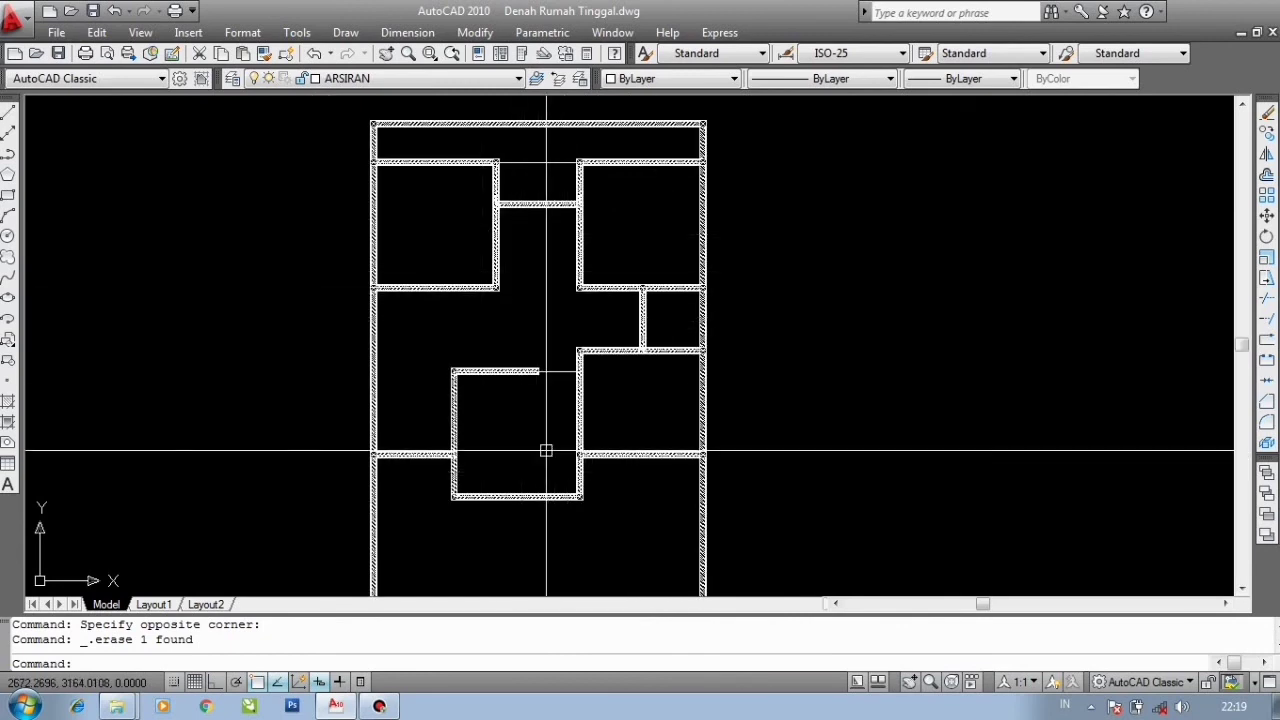
middle_drag(551, 383, 543, 347)
scroll(545, 478, up, 6)
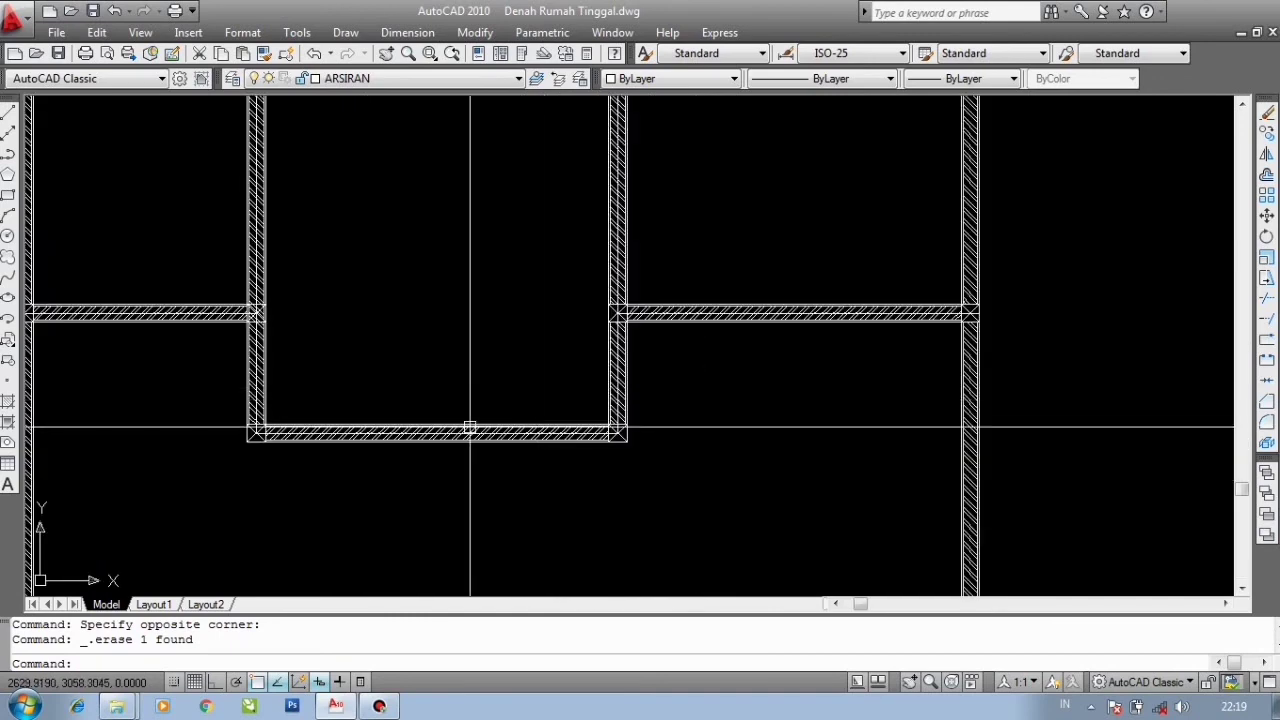
scroll(470, 428, down, 5)
middle_drag(555, 327, 560, 355)
scroll(558, 346, down, 3)
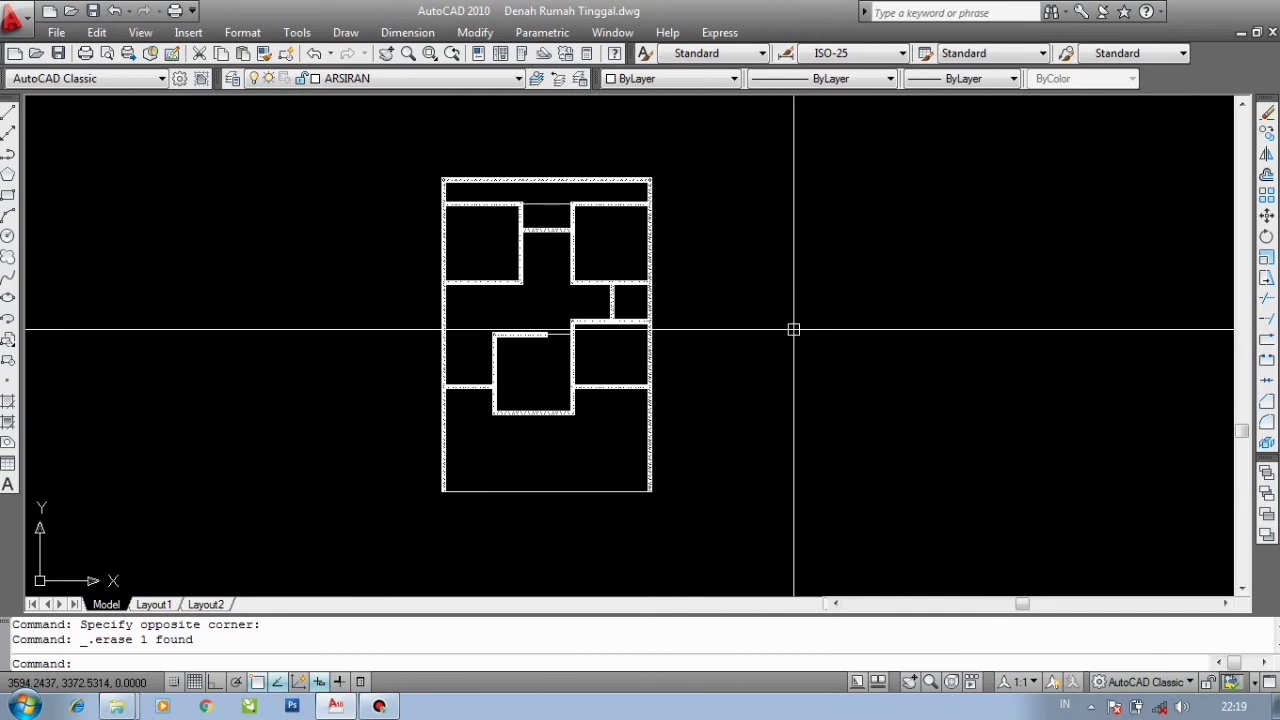